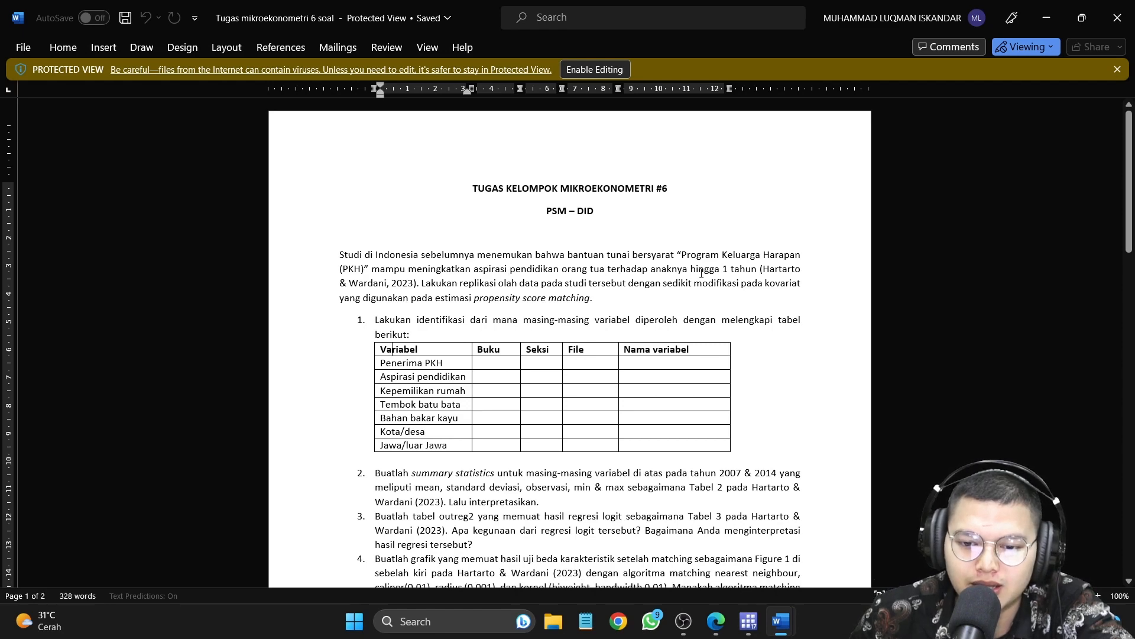
Step: Switch to the journal article PDF in Edge and examine its title and authors
mouse_move(715, 621)
left_click(746, 579)
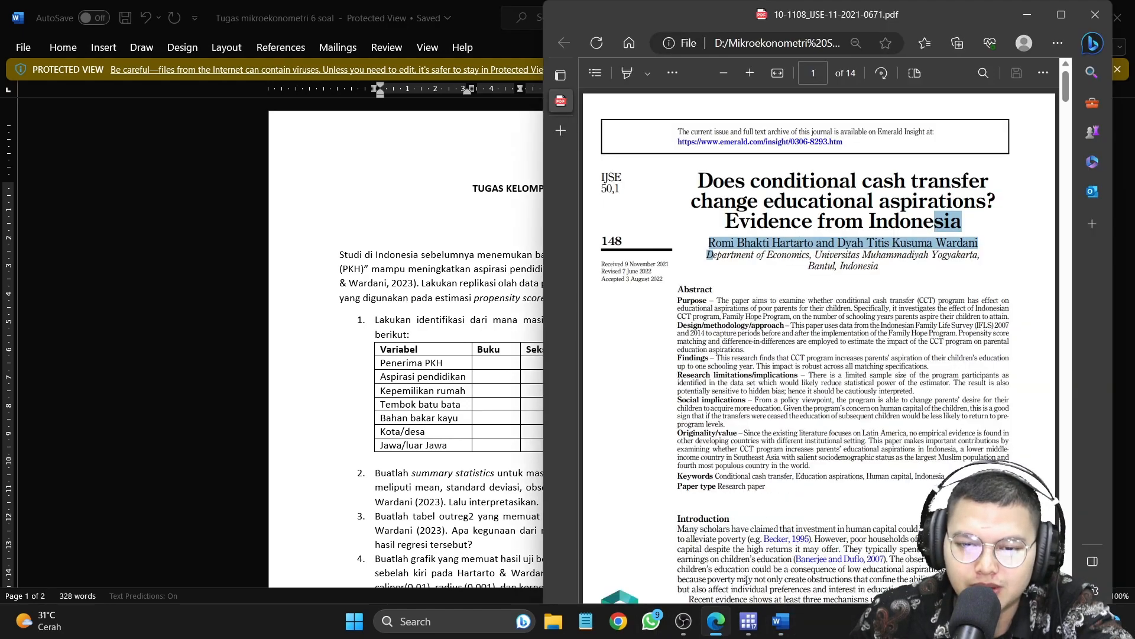
left_click_drag(700, 189, 920, 188)
key("ctrl+a")
left_click_drag(697, 180, 969, 217)
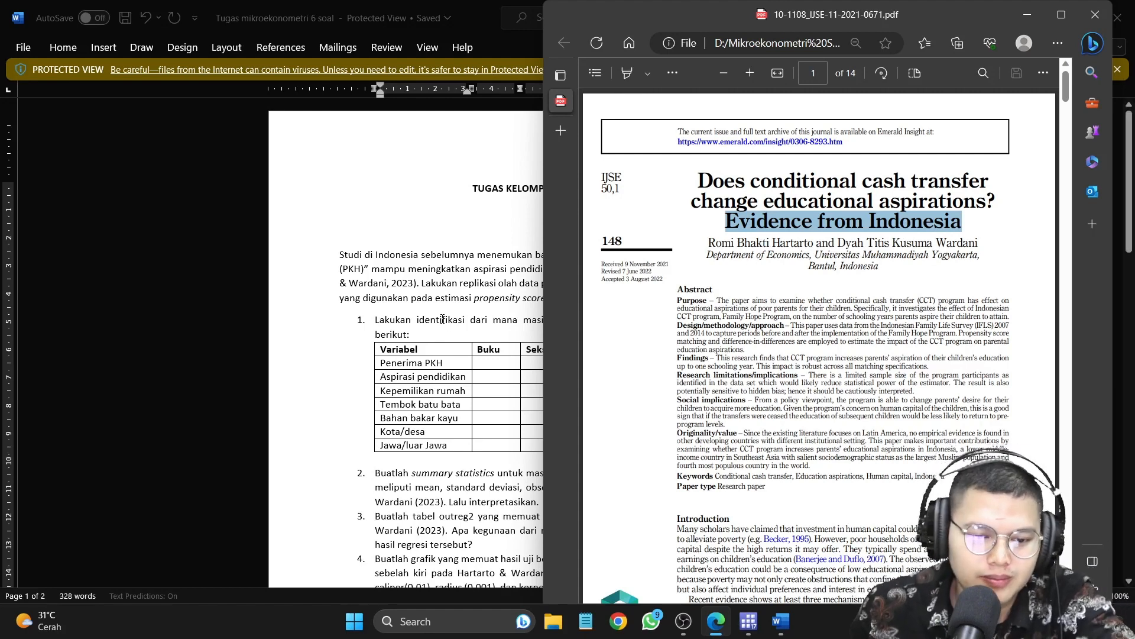
Step: Return to the assignment document in Word and review the replication instruction, the propensity score matching mention and question 1
left_click(421, 300)
left_click_drag(429, 284, 801, 284)
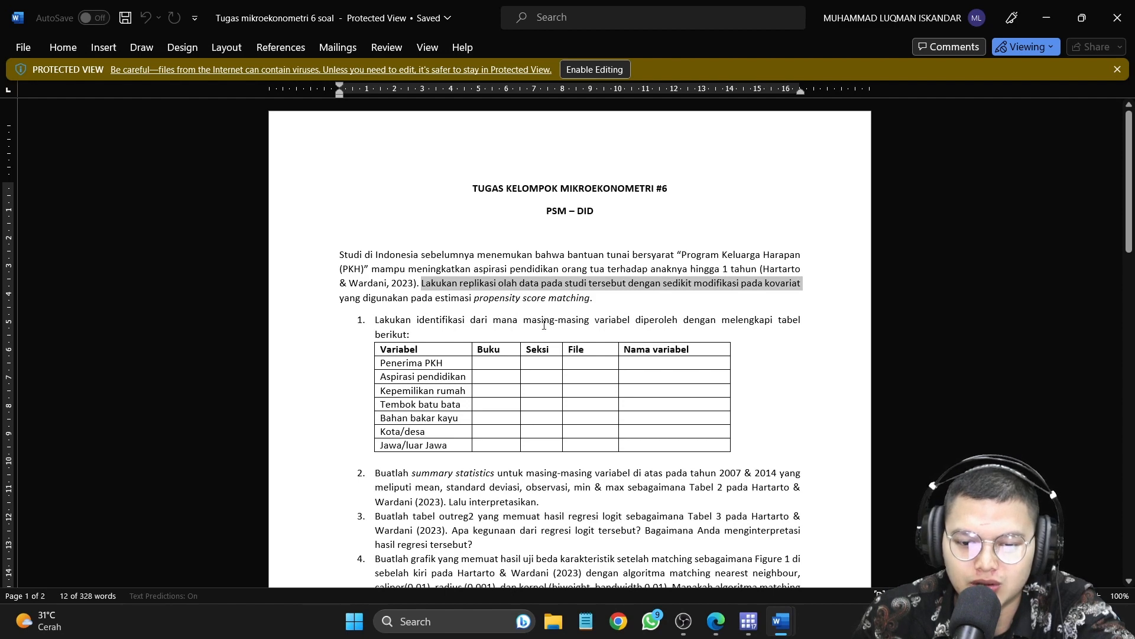
left_click_drag(474, 298, 650, 300)
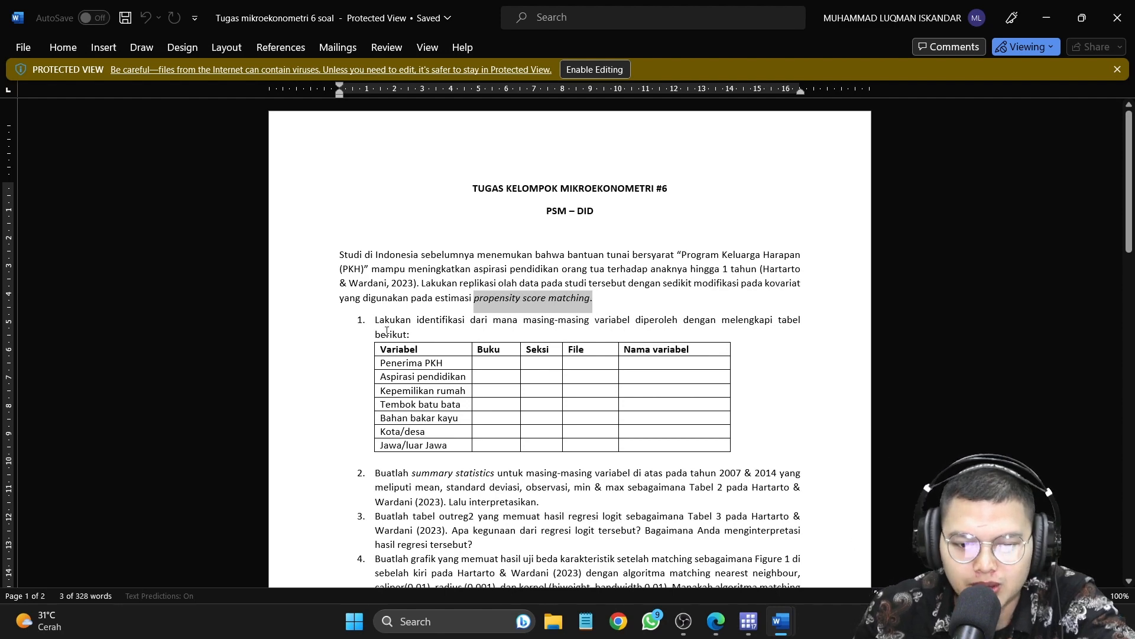
left_click_drag(374, 320, 673, 355)
left_click(618, 334)
Step: Open the answer key document "Tugas mikroekonometri 6 - kunci" and examine the Penerima PKH, Aspirasi pendidikan and Kepemilikan rumah rows
mouse_move(803, 611)
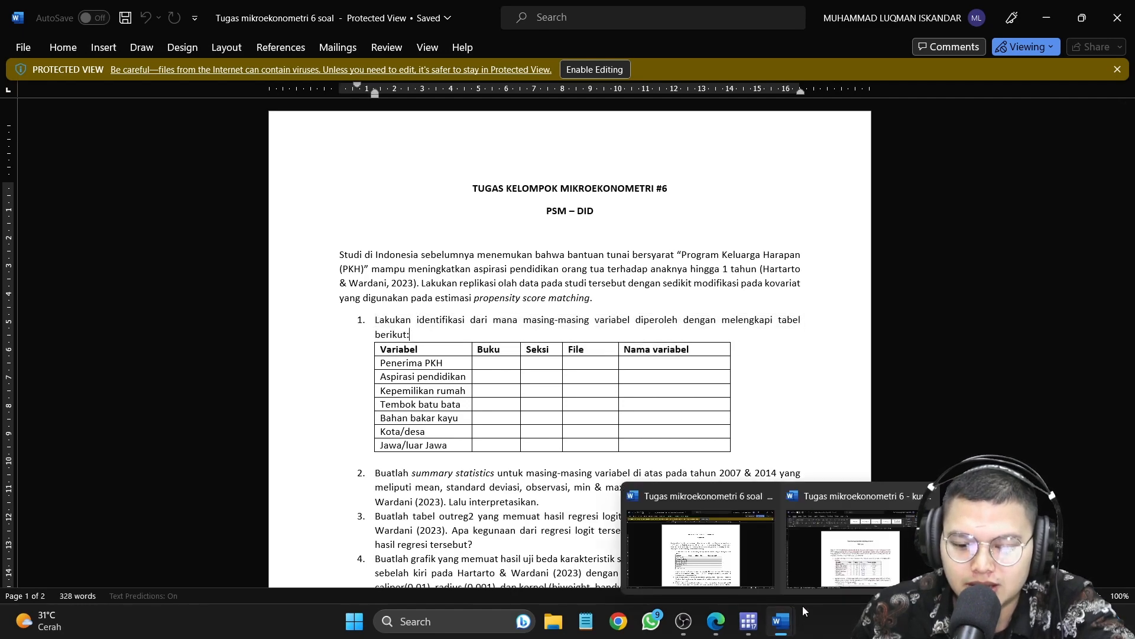
left_click(851, 547)
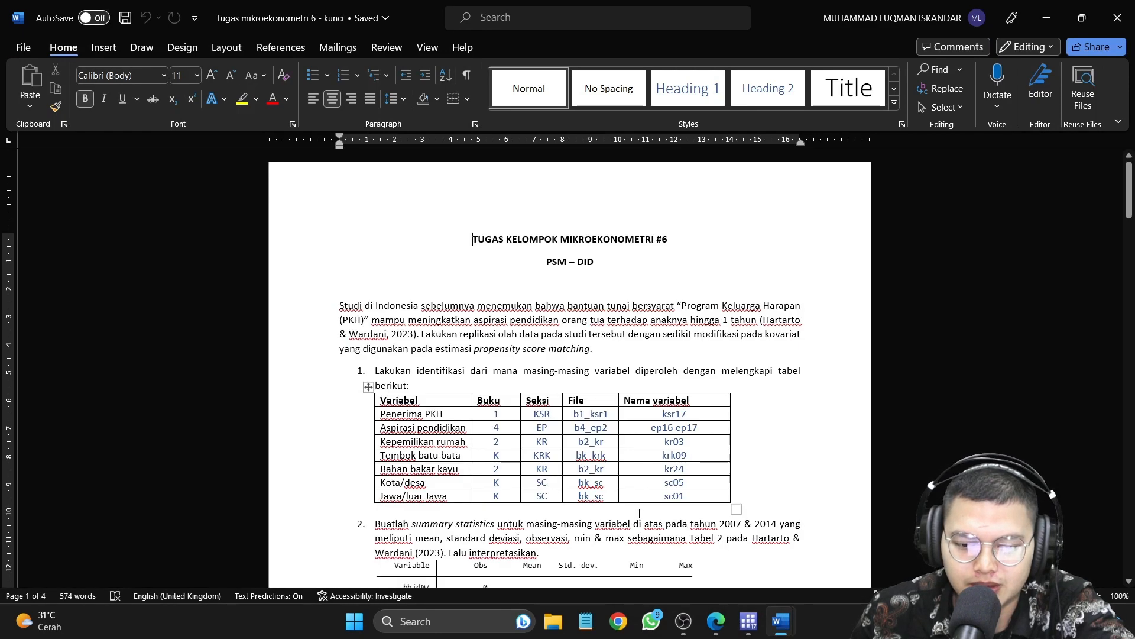
left_click_drag(380, 413, 691, 410)
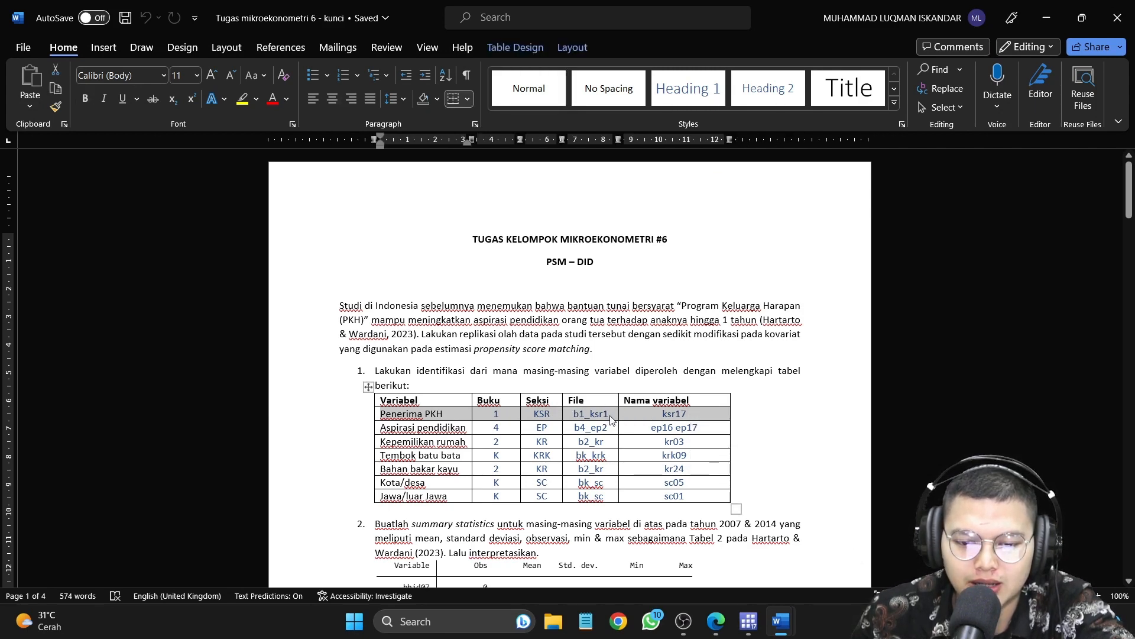
left_click(609, 416)
double_click(610, 416)
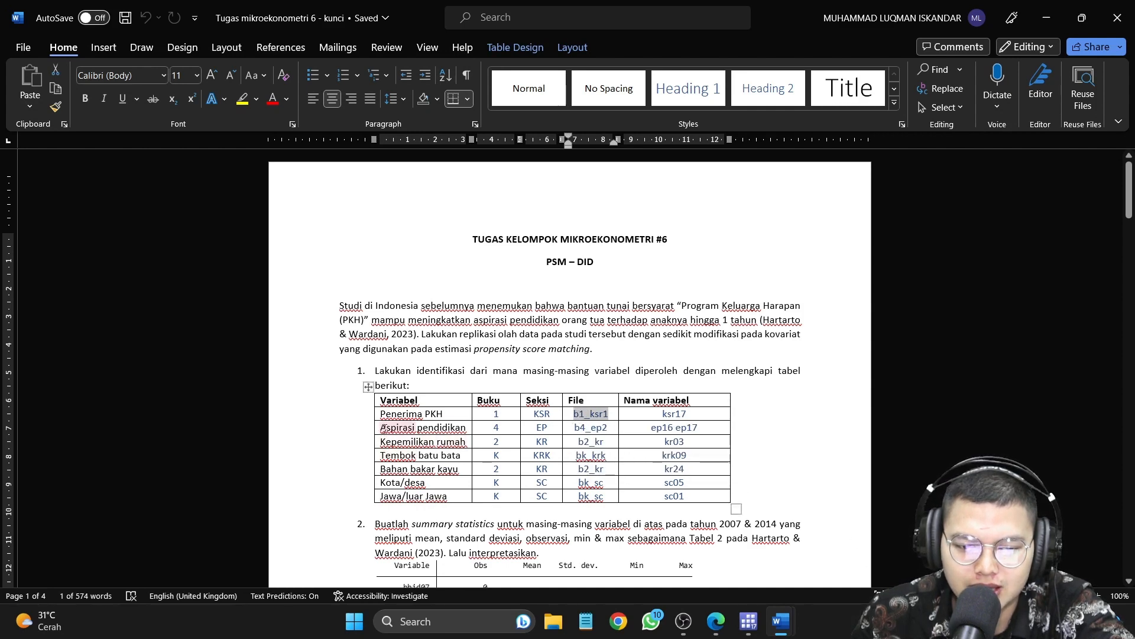
left_click_drag(382, 426, 644, 429)
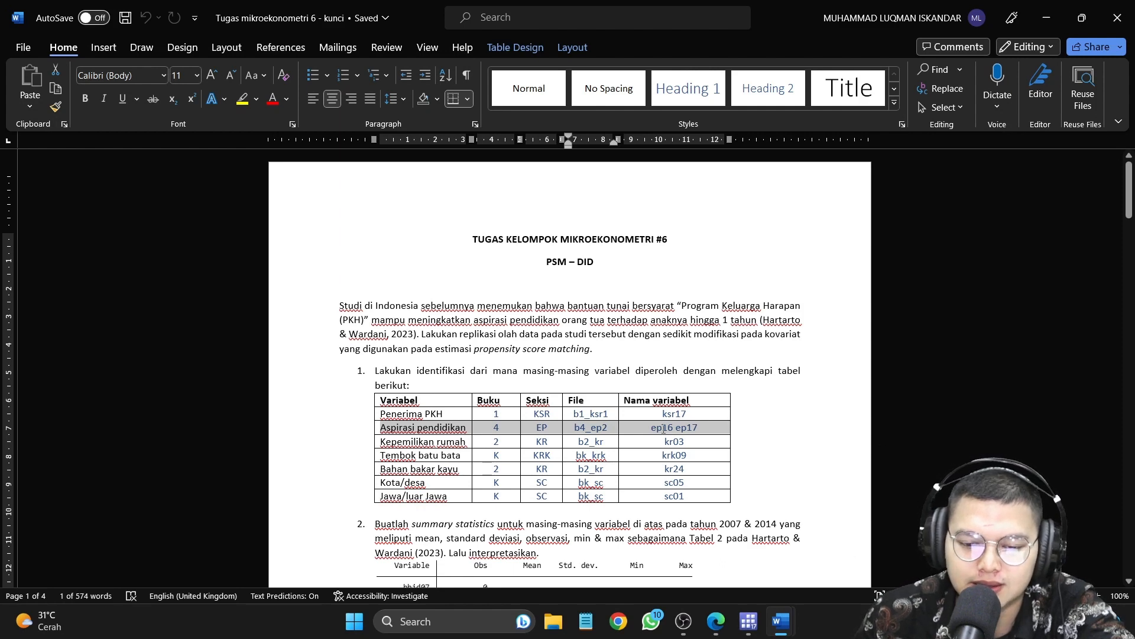
left_click_drag(663, 429, 610, 427)
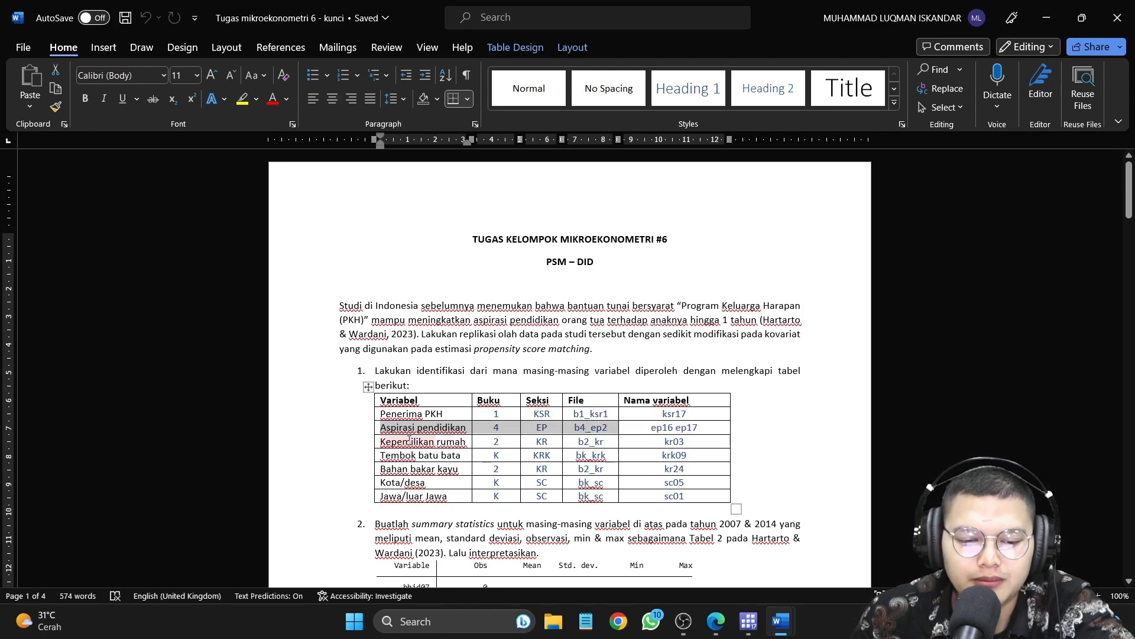
right_click(381, 441)
left_click_drag(391, 441, 686, 444)
left_click(628, 445)
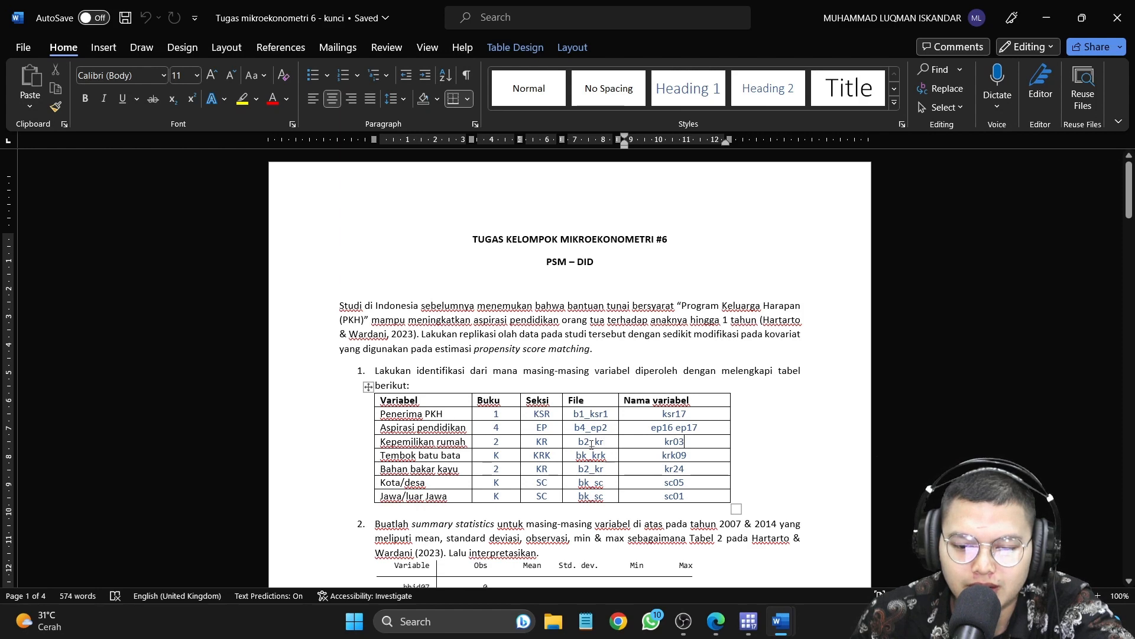
left_click_drag(605, 443, 587, 445)
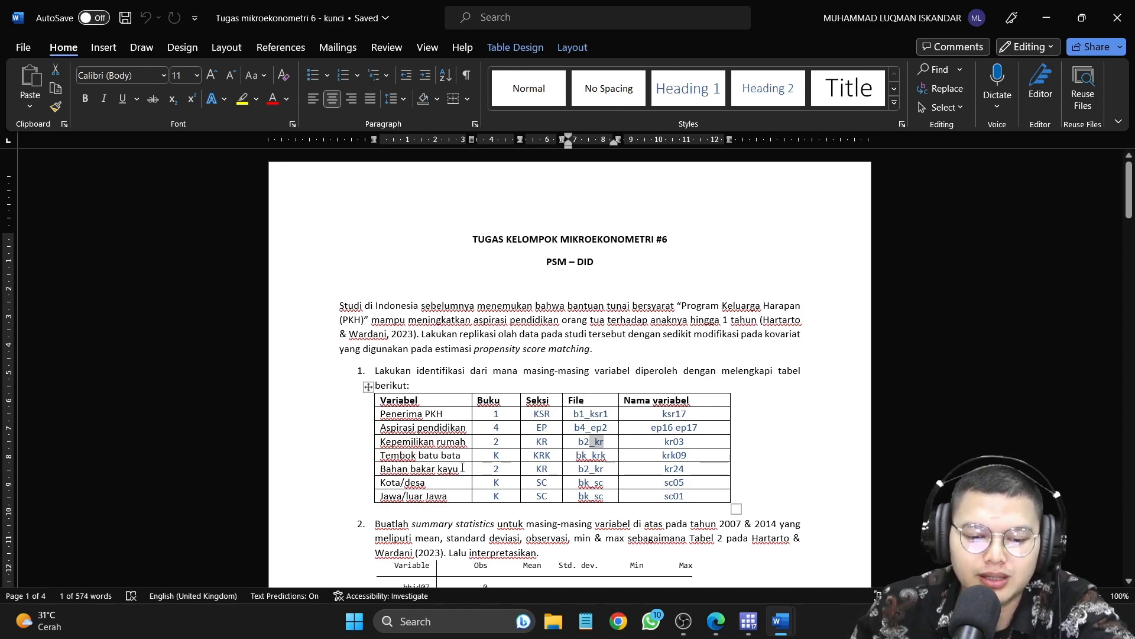
Step: Examine the book, section, file and variable names for Tembok batu bata, Bahan bakar kayu, Kota/desa and Jawa/luar Jawa
left_click_drag(494, 455, 523, 457)
left_click(528, 458)
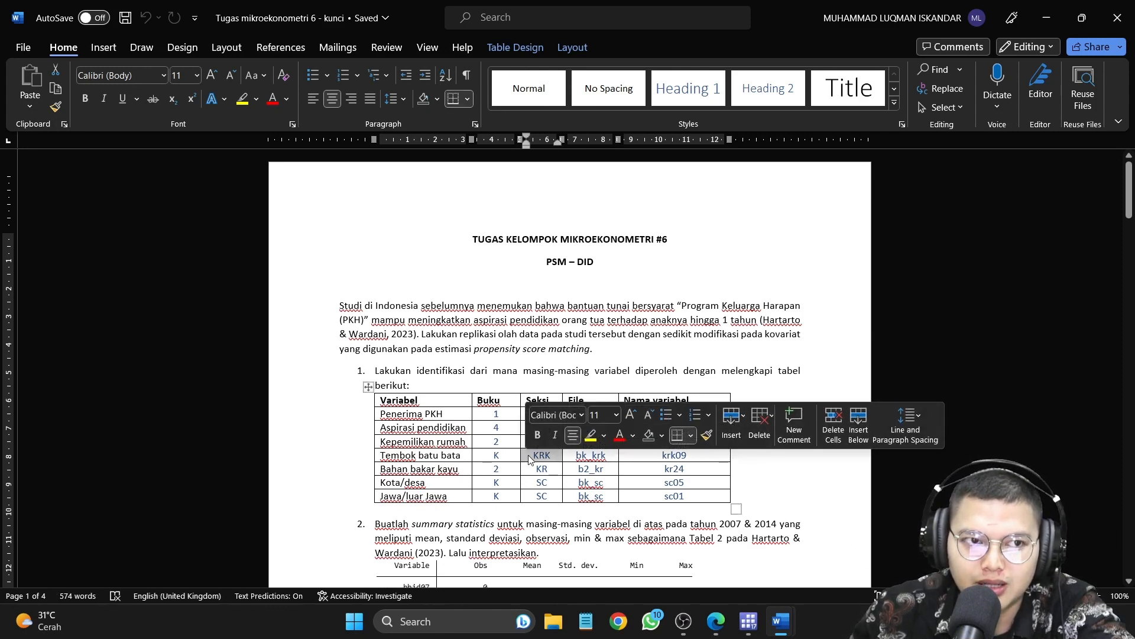
left_click_drag(661, 455, 705, 456)
left_click(632, 453)
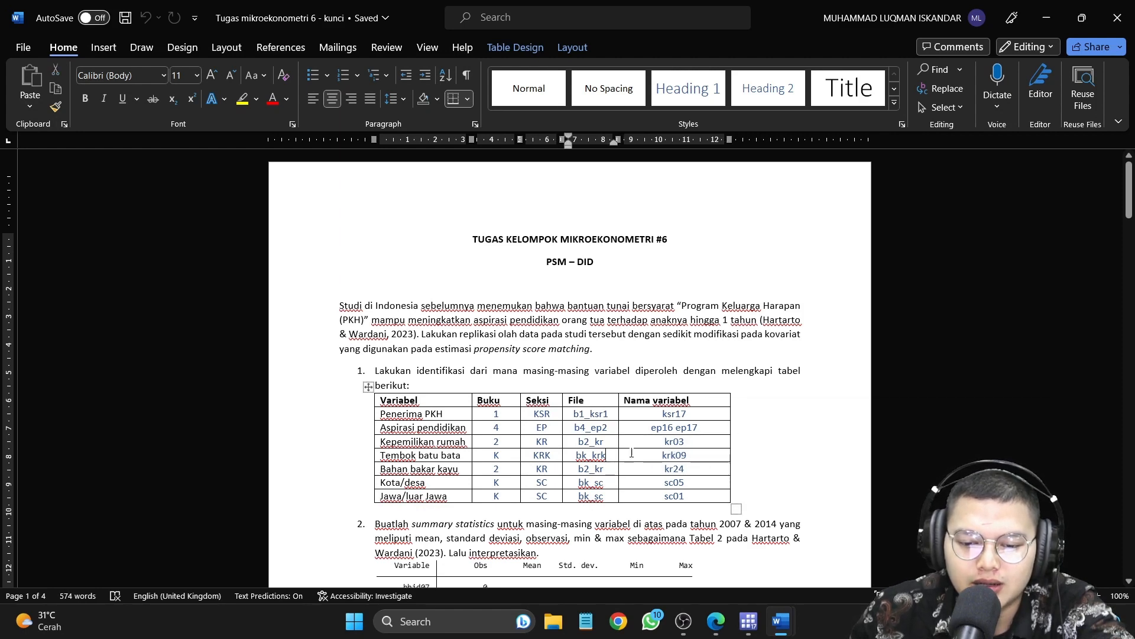
left_click_drag(632, 457, 583, 460)
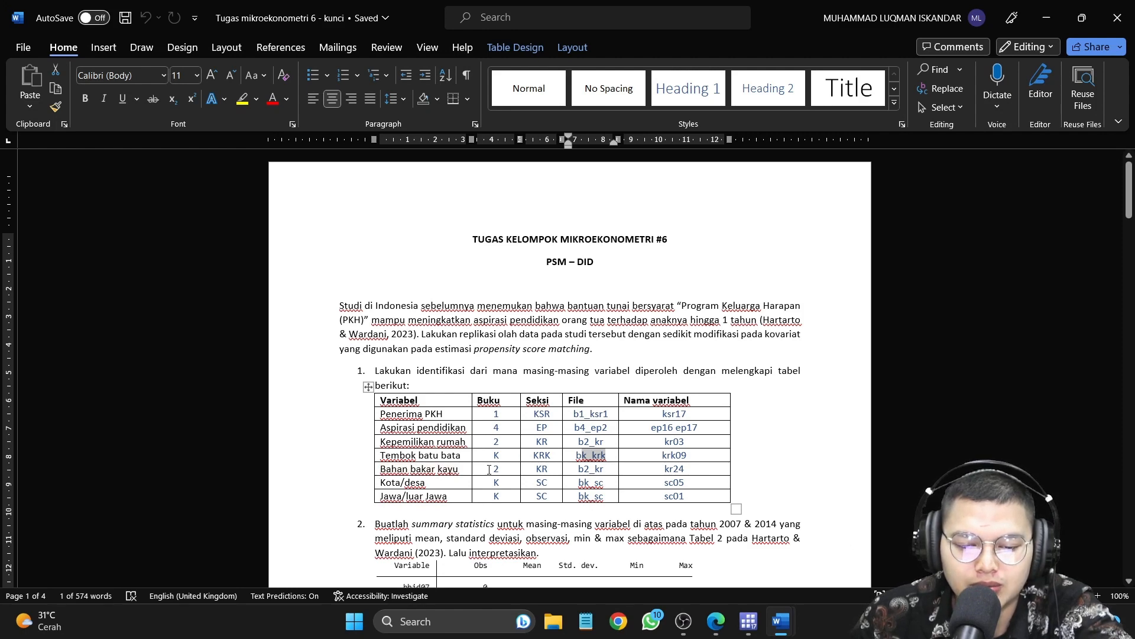
left_click_drag(489, 470, 572, 472)
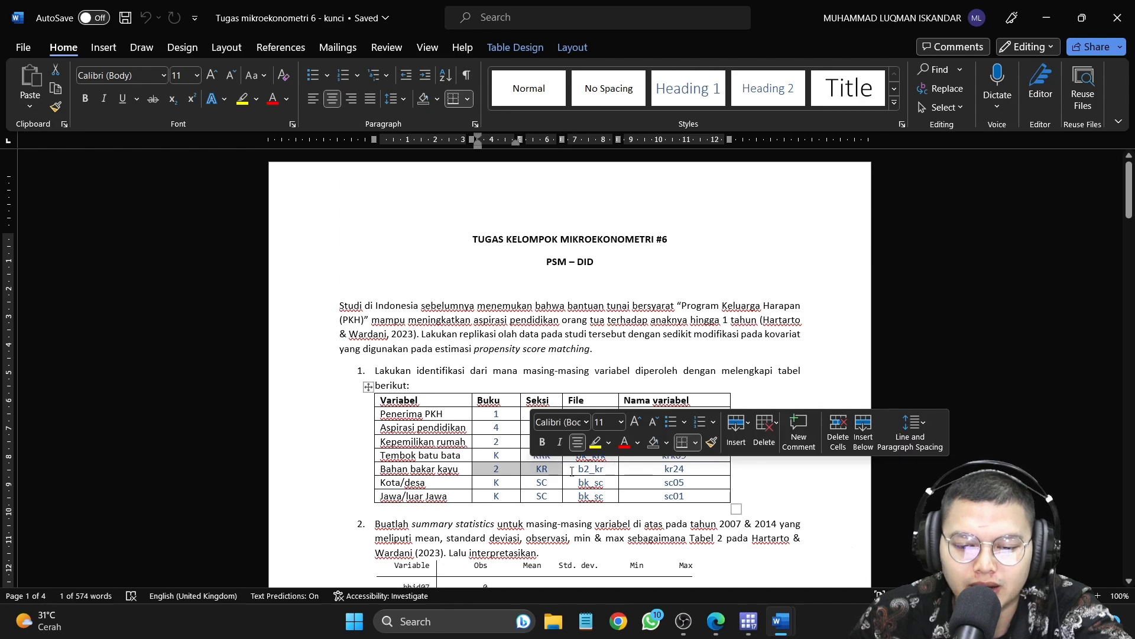
left_click_drag(651, 469, 693, 468)
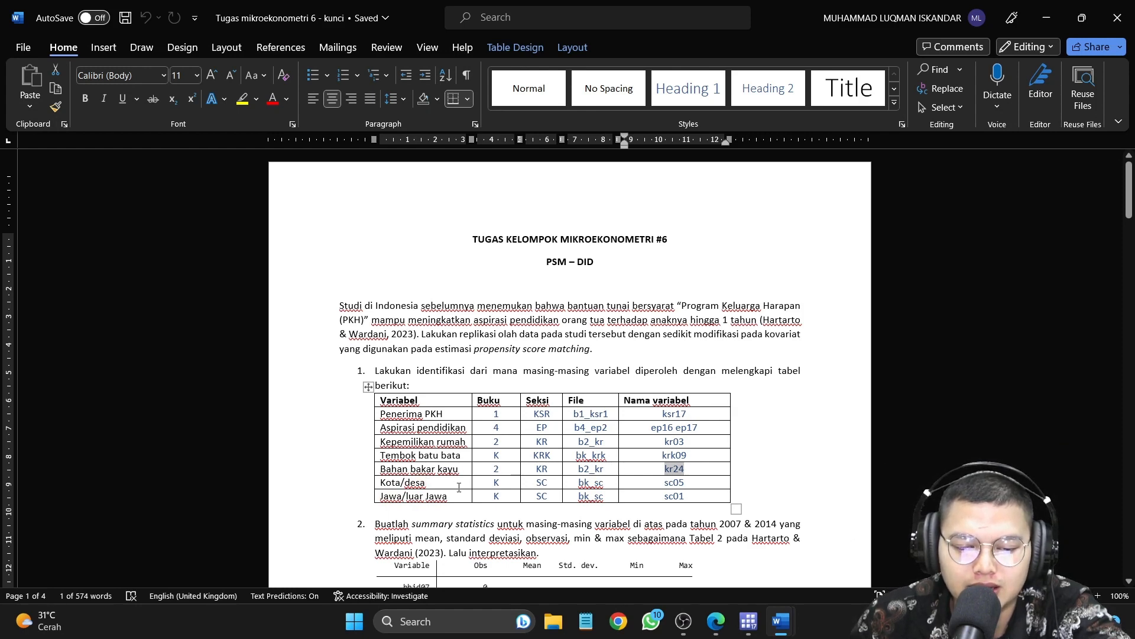
double_click(497, 483)
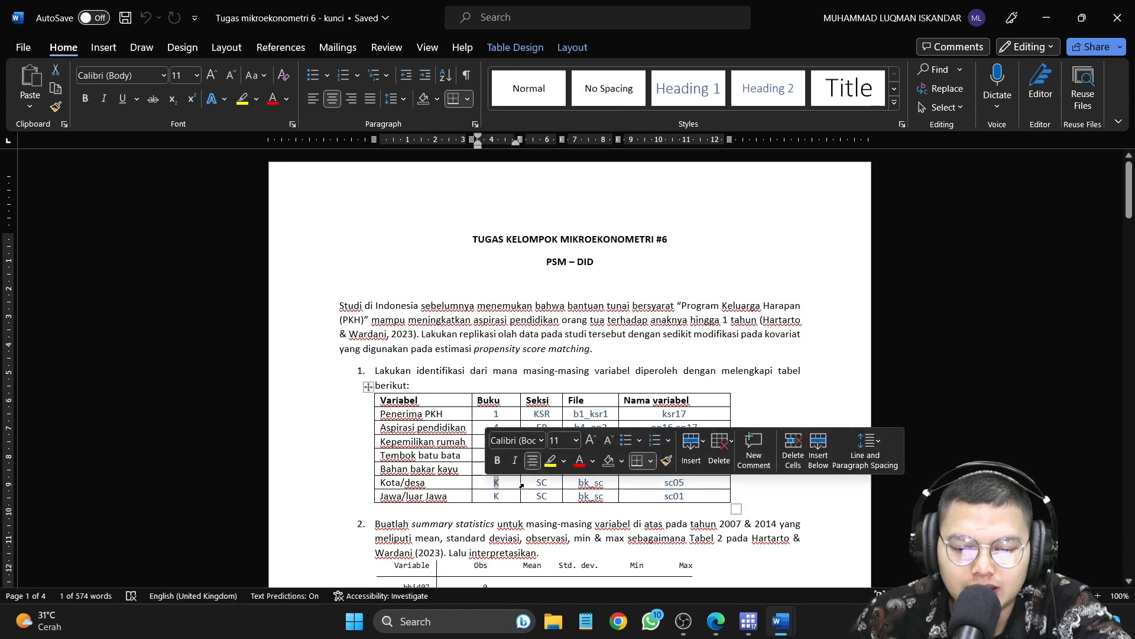
left_click_drag(521, 485, 562, 484)
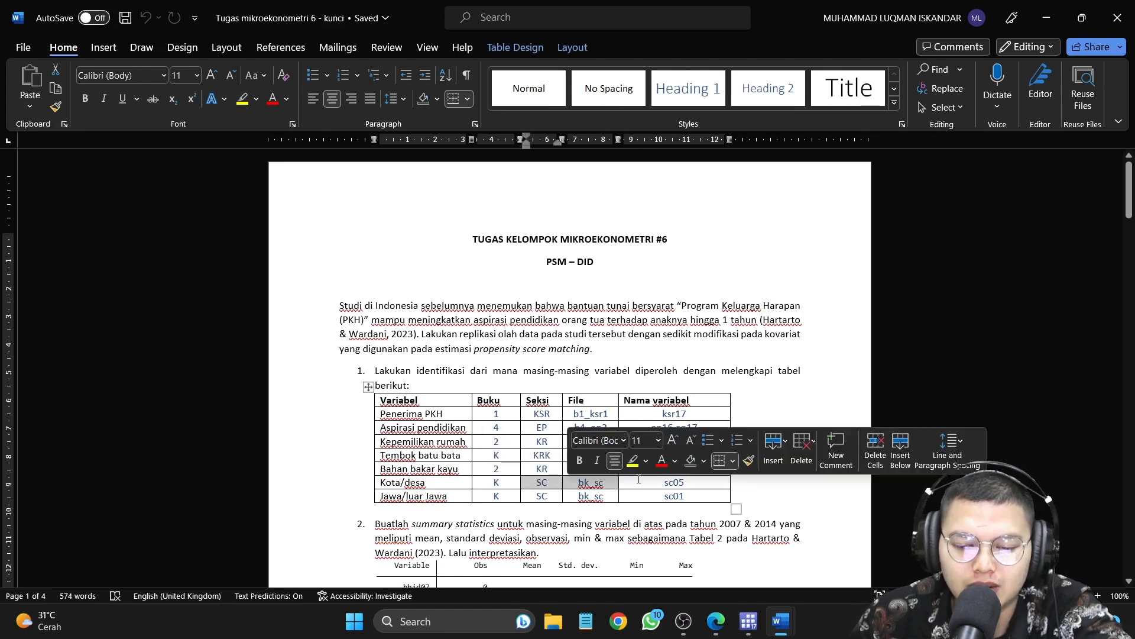
double_click(674, 482)
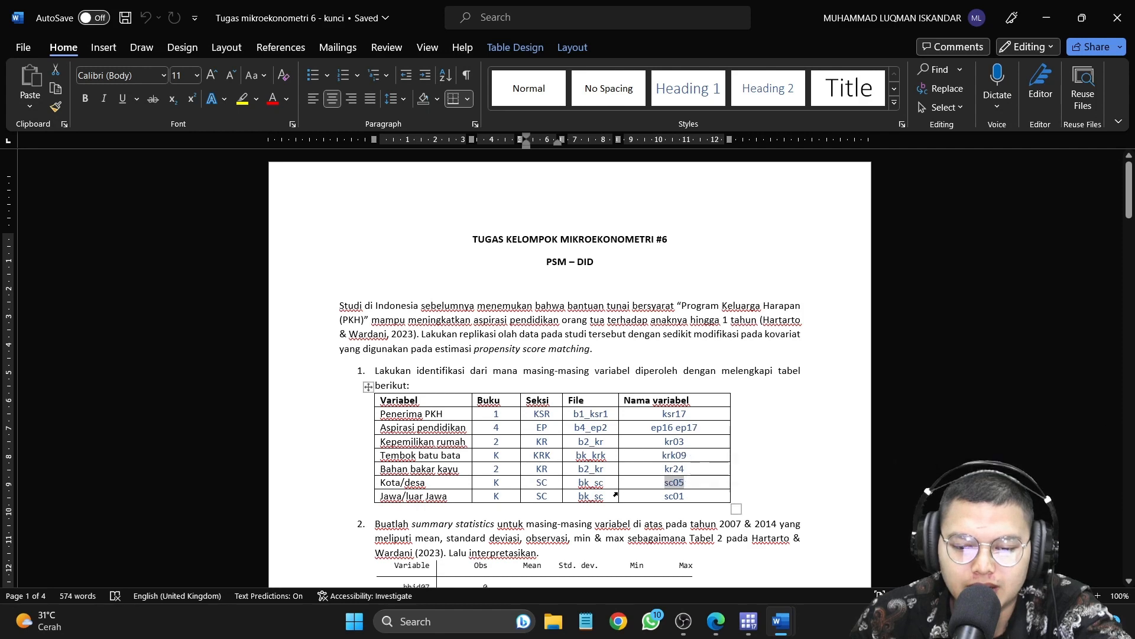
left_click_drag(605, 483, 577, 491)
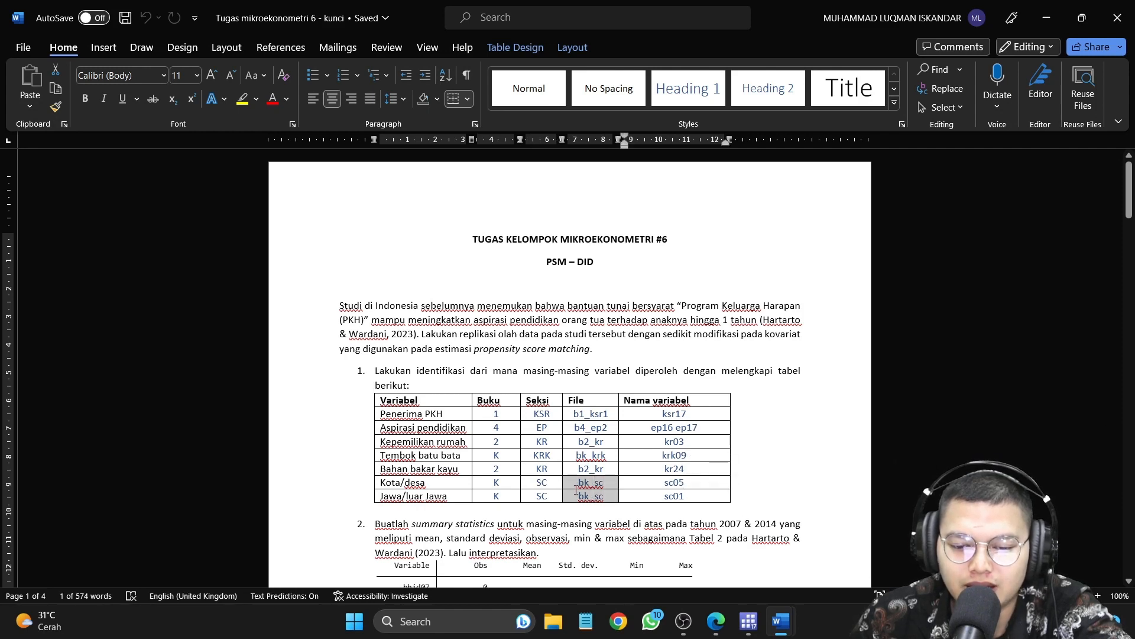
left_click_drag(382, 497, 549, 496)
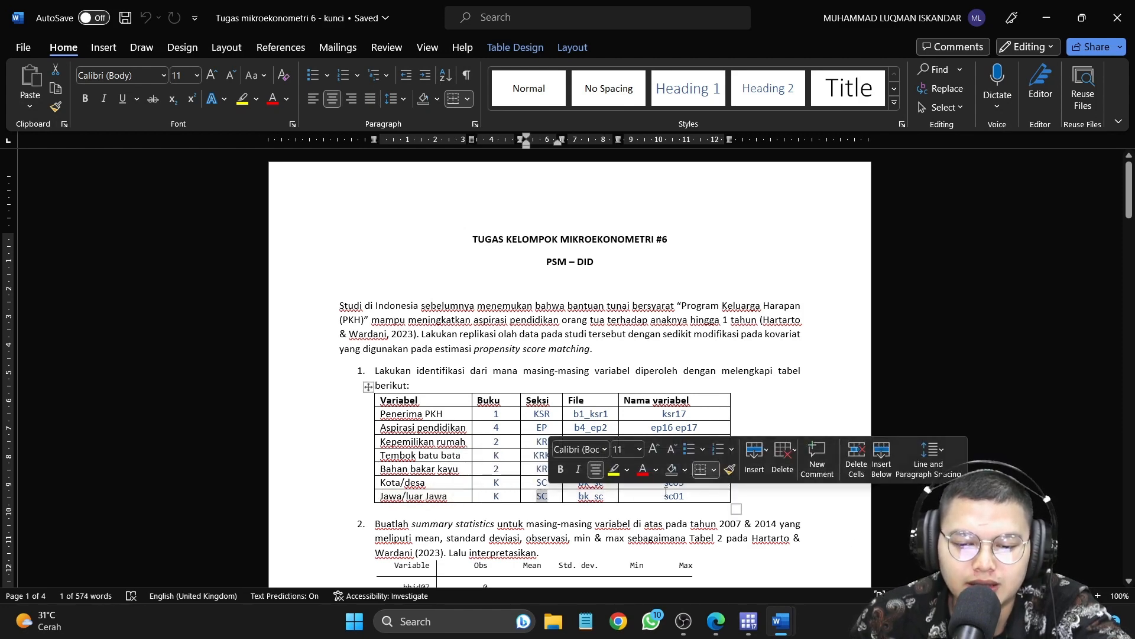
left_click_drag(665, 495, 685, 496)
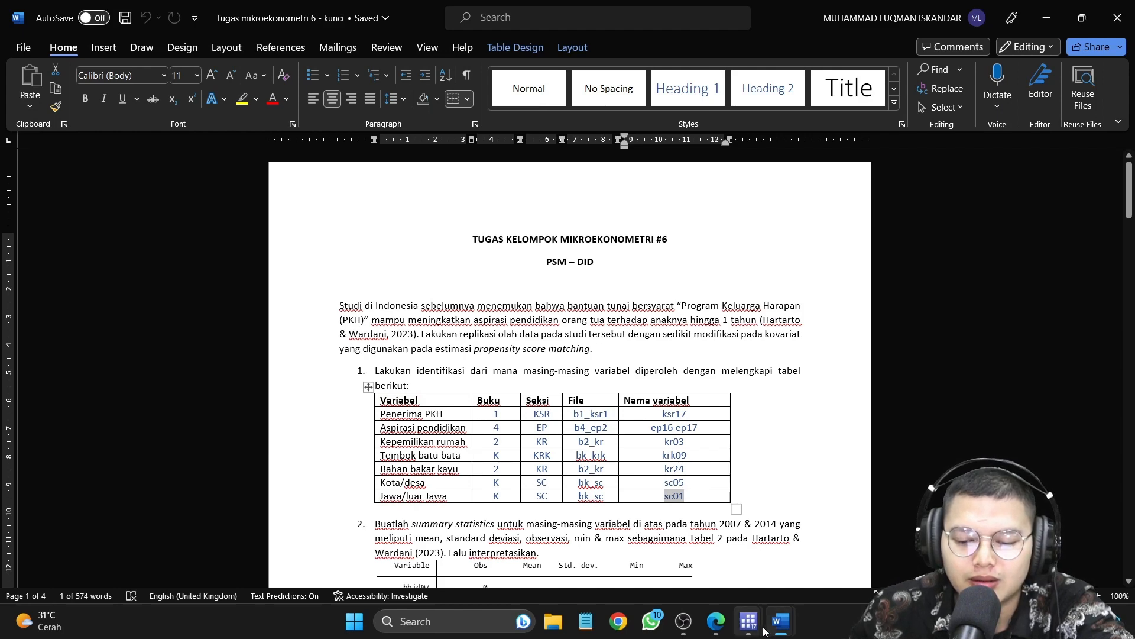
Step: Switch to Stata and run lines 1 to 3 of the Tugas PSM DID do-file to clear memory and load the 2014 b1_ksr1.dta dataset
left_click(683, 621)
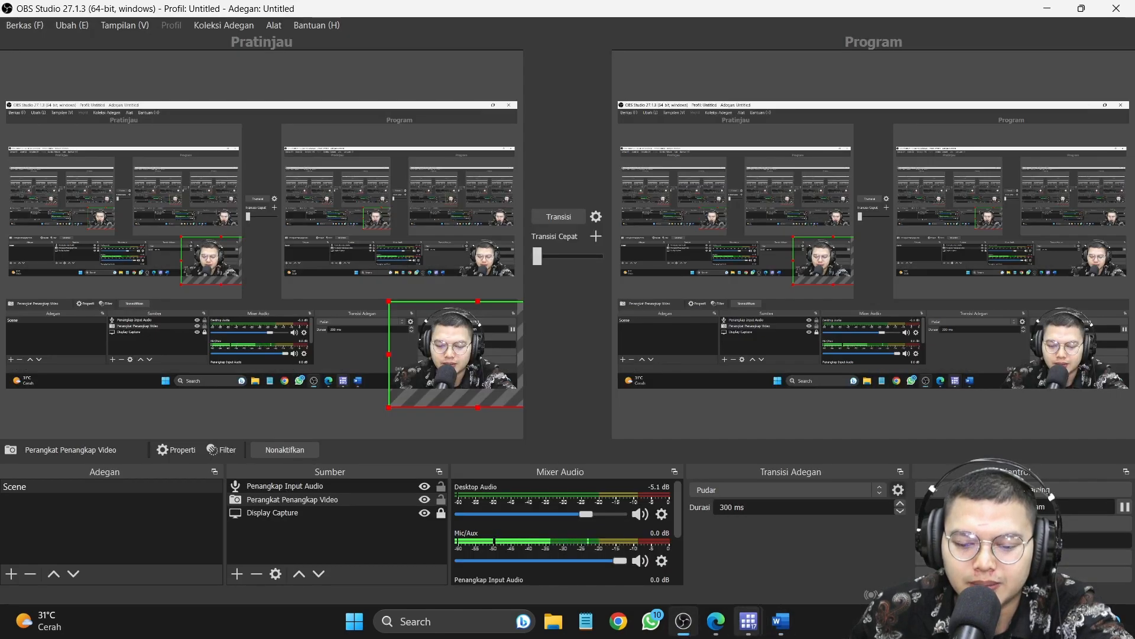
left_click(686, 625)
left_click(740, 625)
left_click(721, 577)
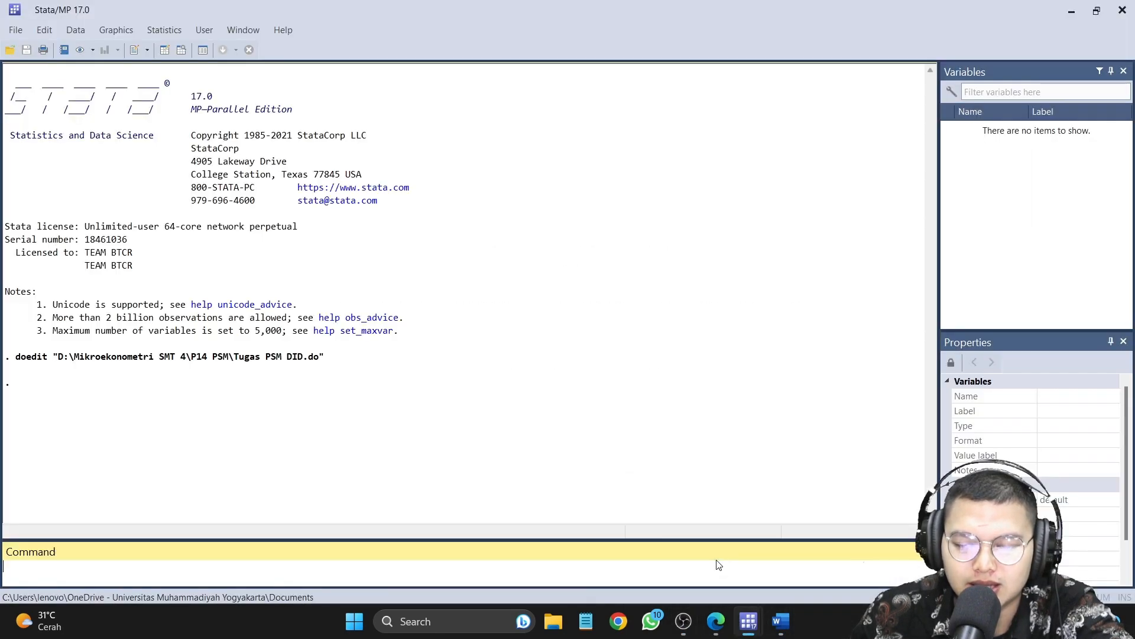
left_click(814, 558)
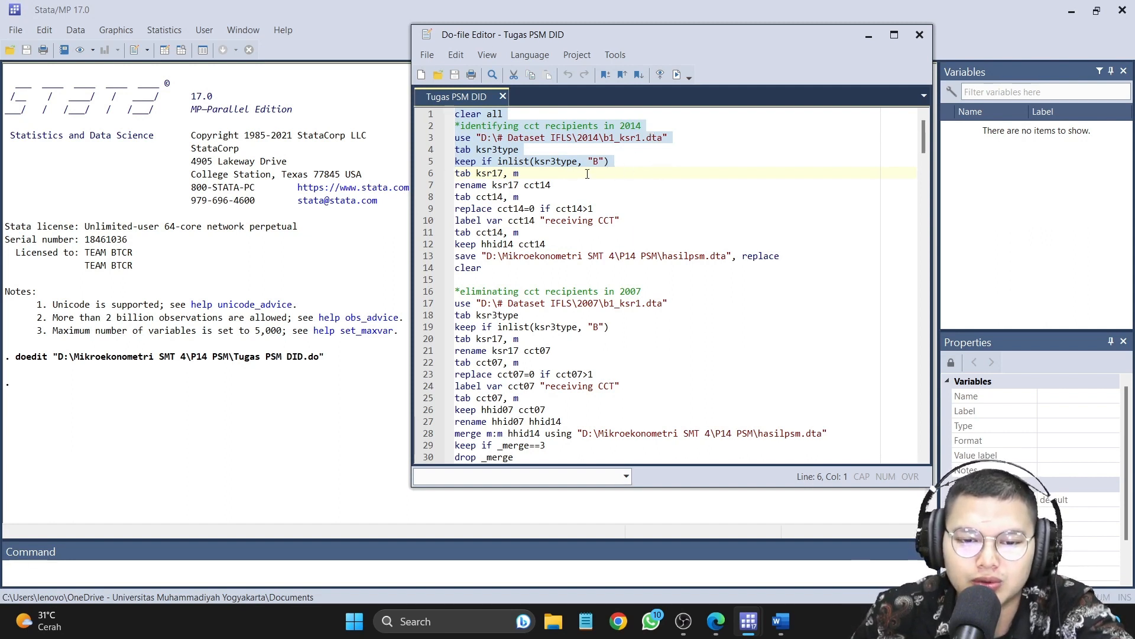
left_click_drag(431, 118, 549, 120)
left_click_drag(422, 121, 662, 137)
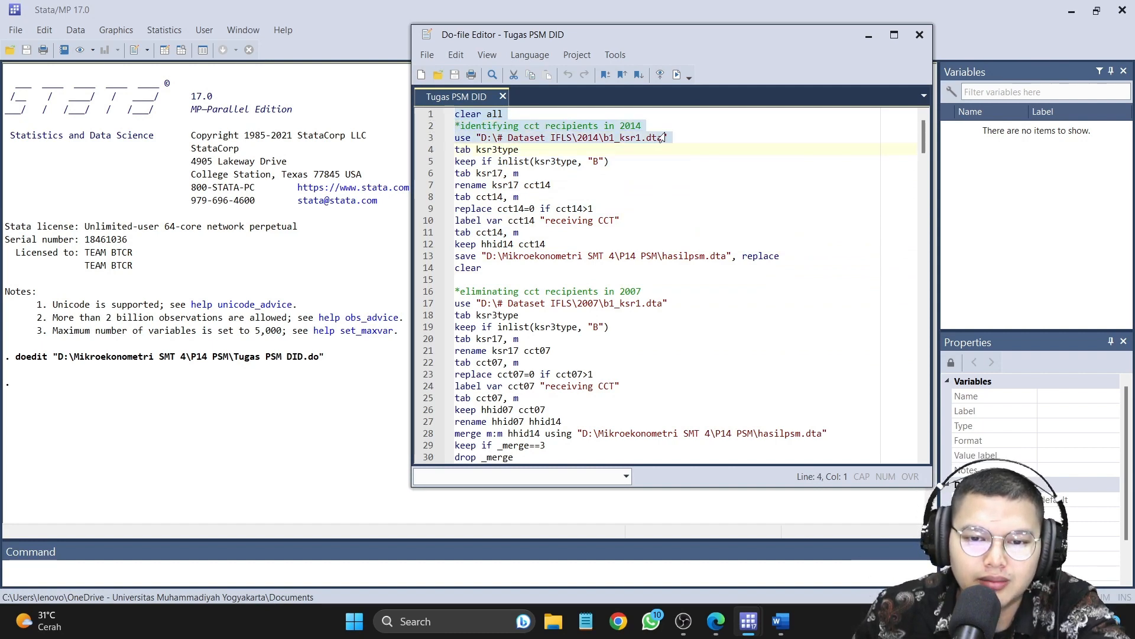
left_click(677, 75)
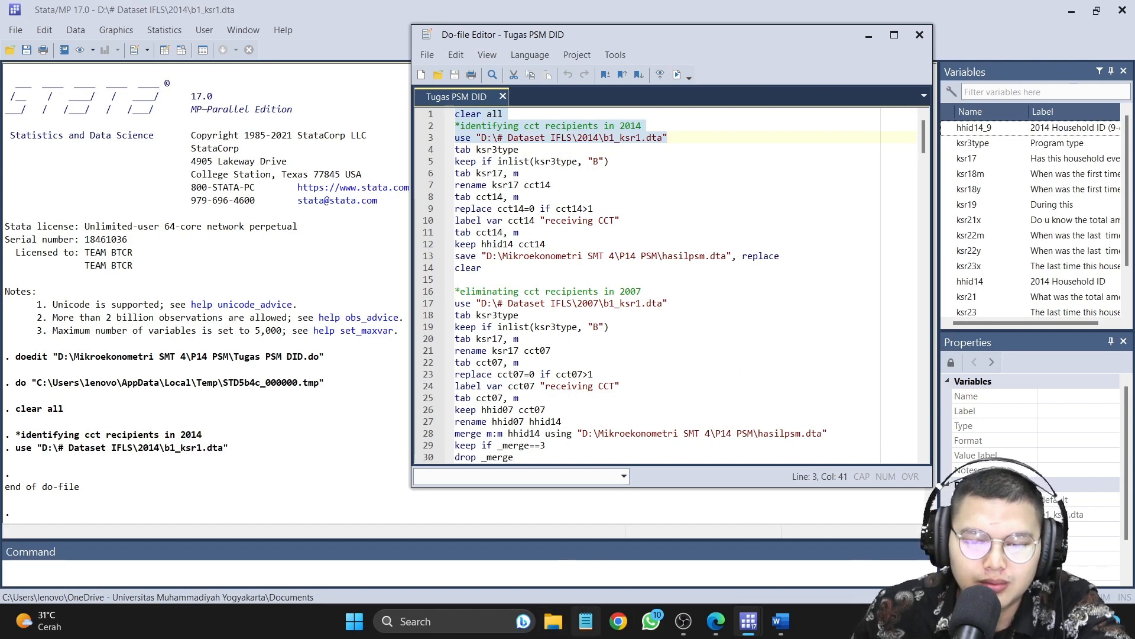
Step: Return to the answer key in Word and check the source details in the Penerima PKH row
mouse_move(780, 621)
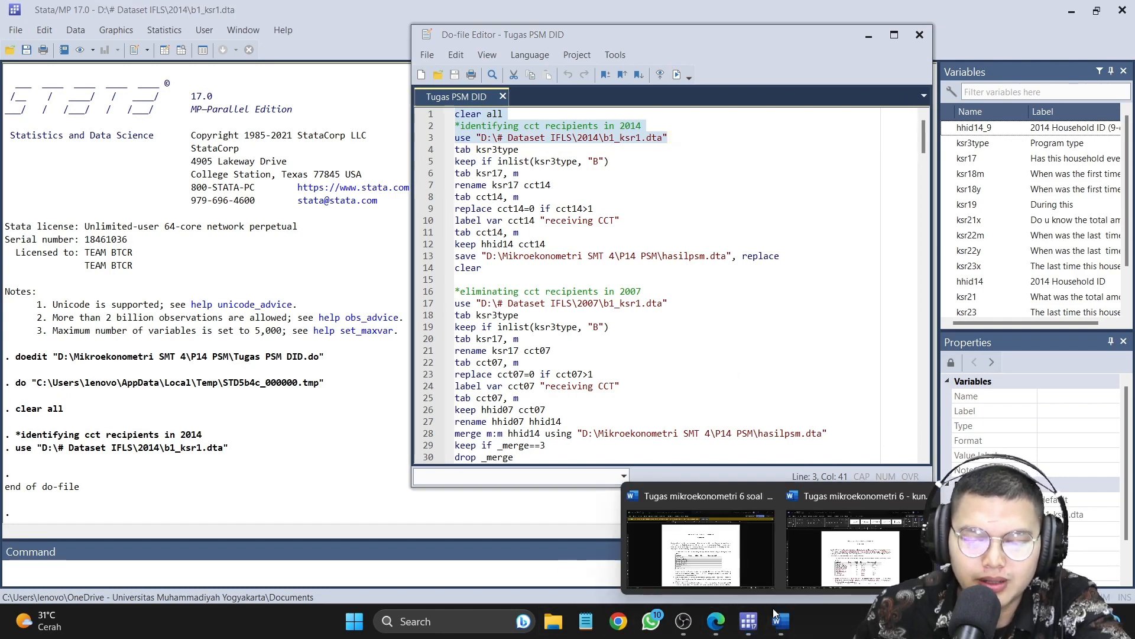
left_click(850, 563)
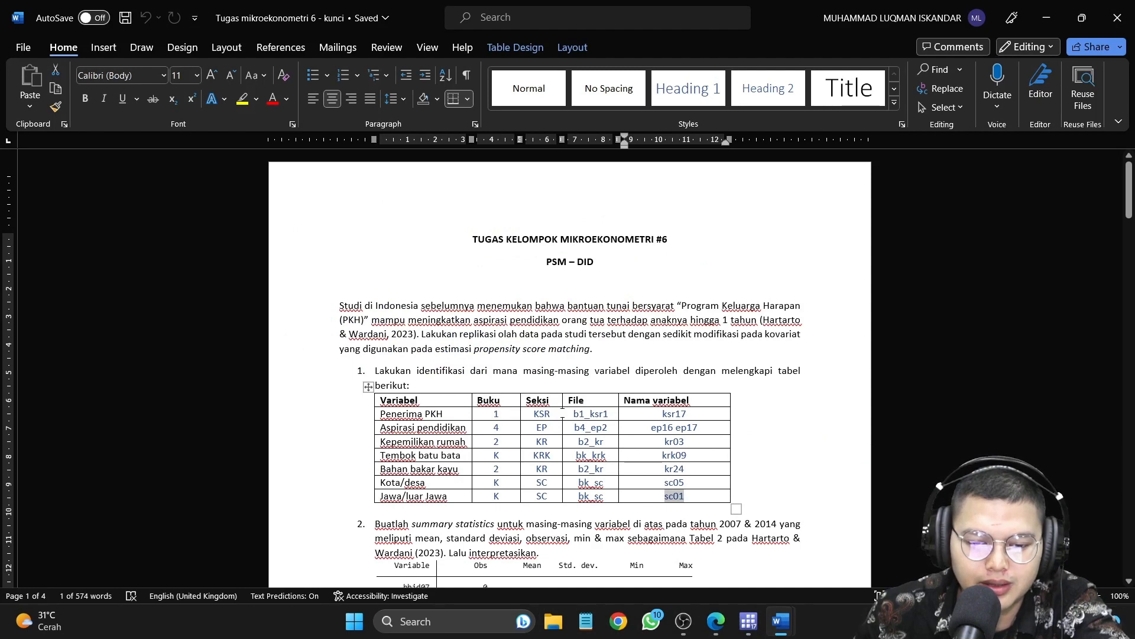
left_click_drag(497, 414, 700, 412)
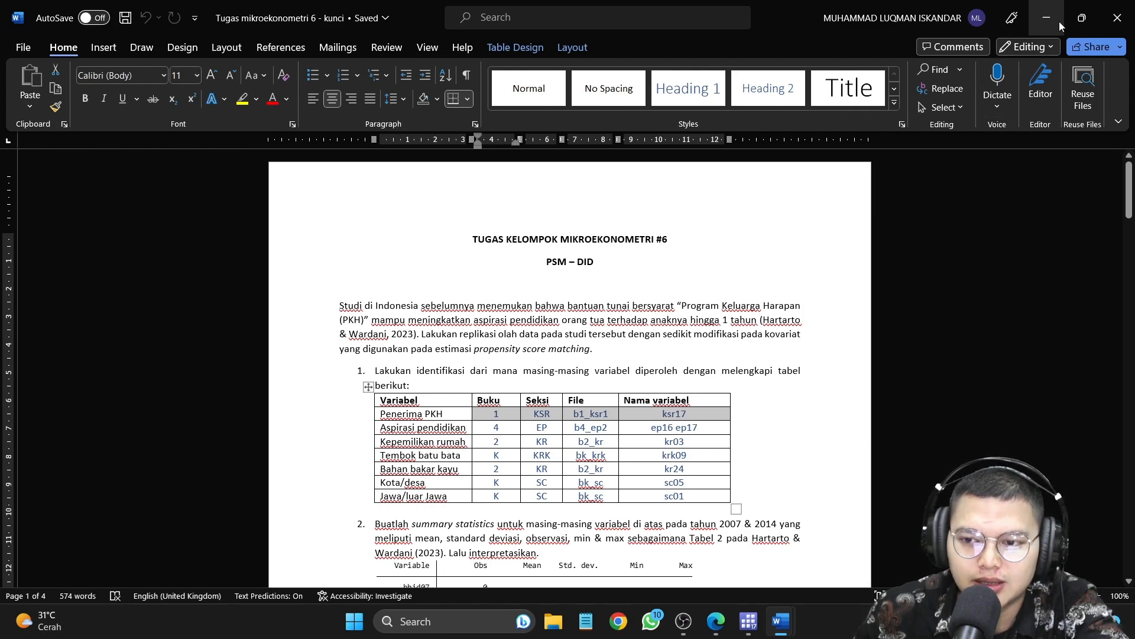
Step: Open the questionnaire "08. PQX Buku 1" from the # Buku Survei IFLS folder in File Explorer
left_click(556, 615)
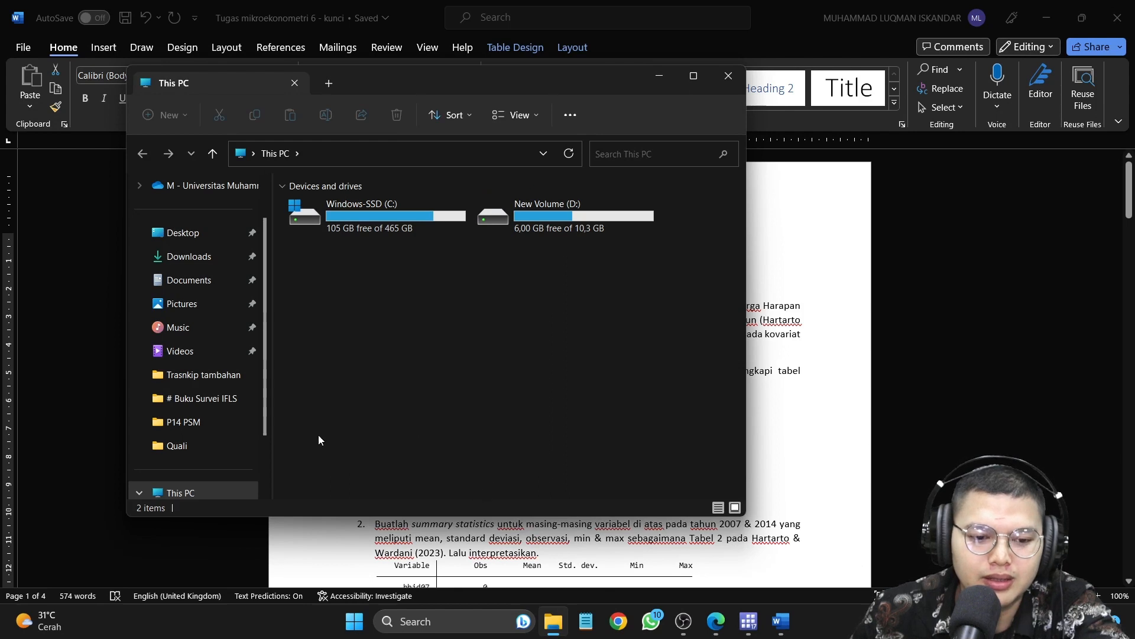
scroll(219, 412, "down", 2)
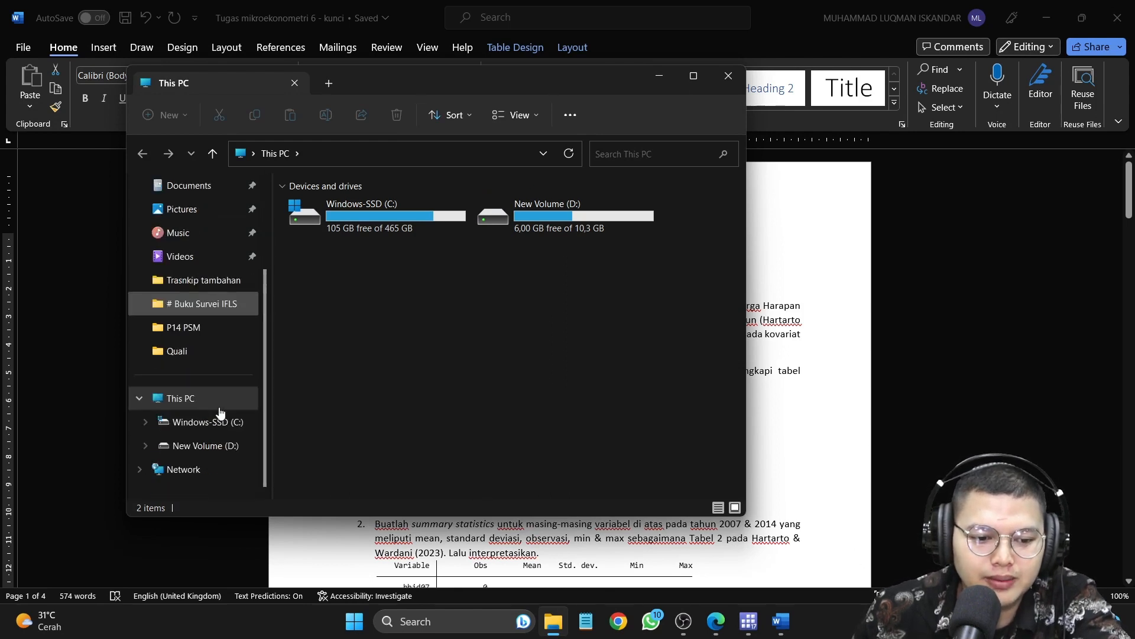
left_click(224, 304)
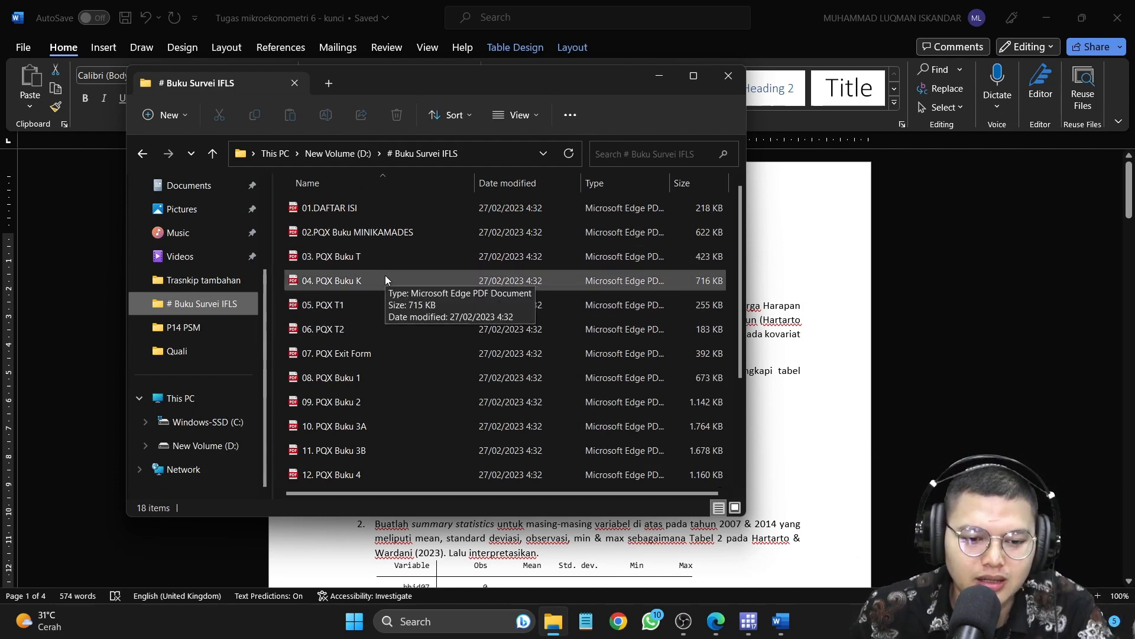
double_click(421, 382)
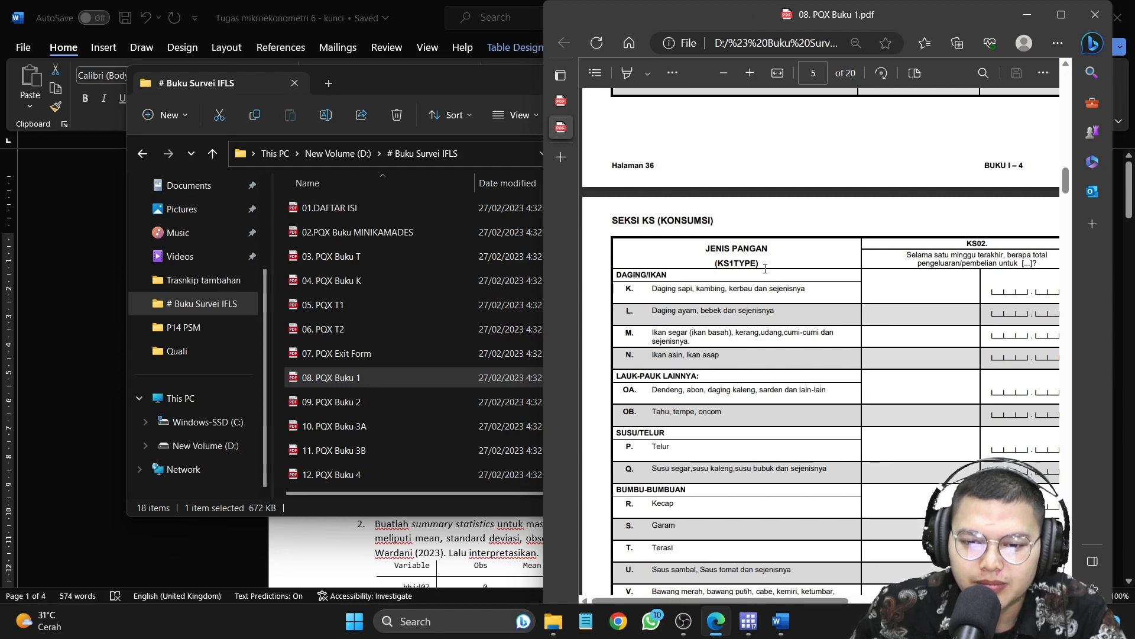
Step: Search the Buku 1 questionnaire for "ksr3" to locate the KSR3TYPE table in Seksi KSR
left_click(984, 72)
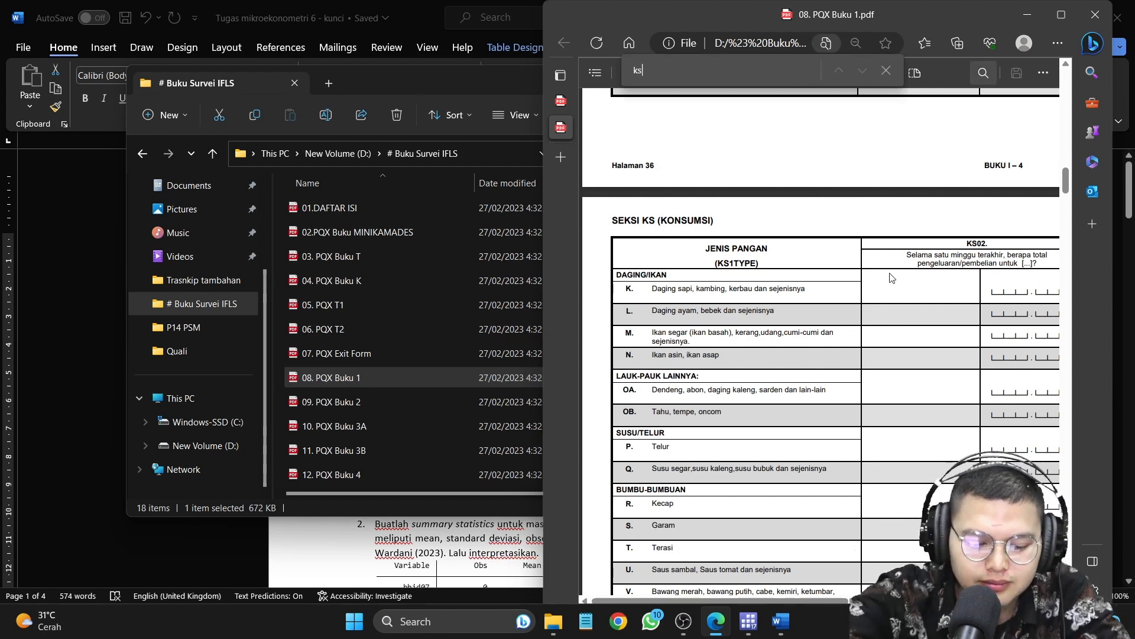
type("ksr3")
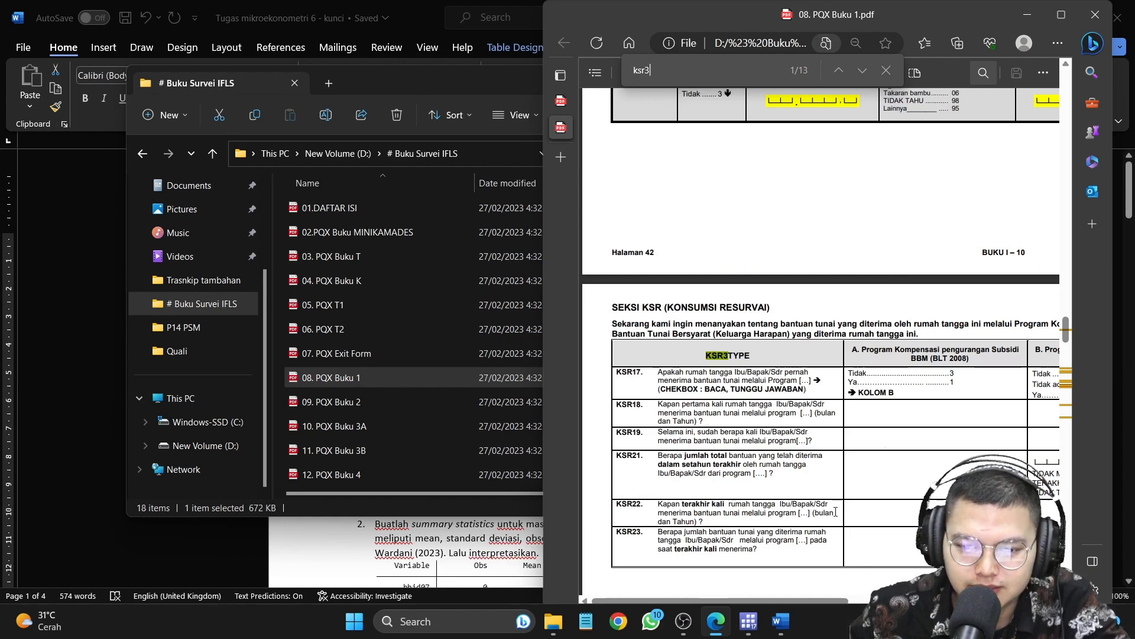
scroll(709, 600, "right", 1)
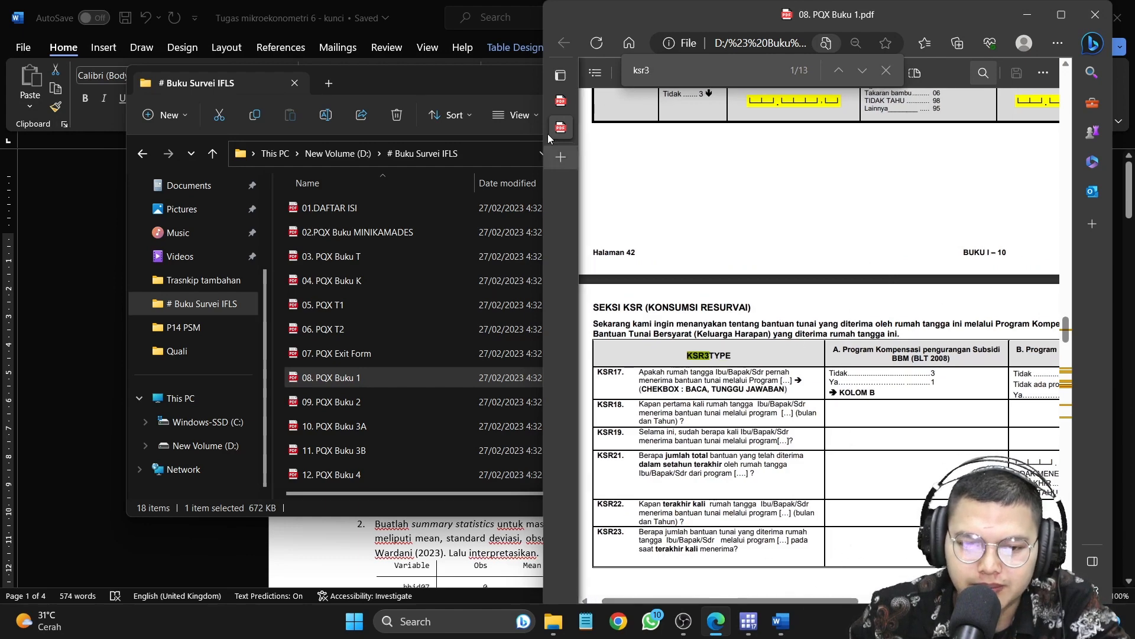
Step: Return to the answer key in Word and highlight the variable name ksr17 in the Penerima PKH row
left_click(472, 88)
left_click(658, 75)
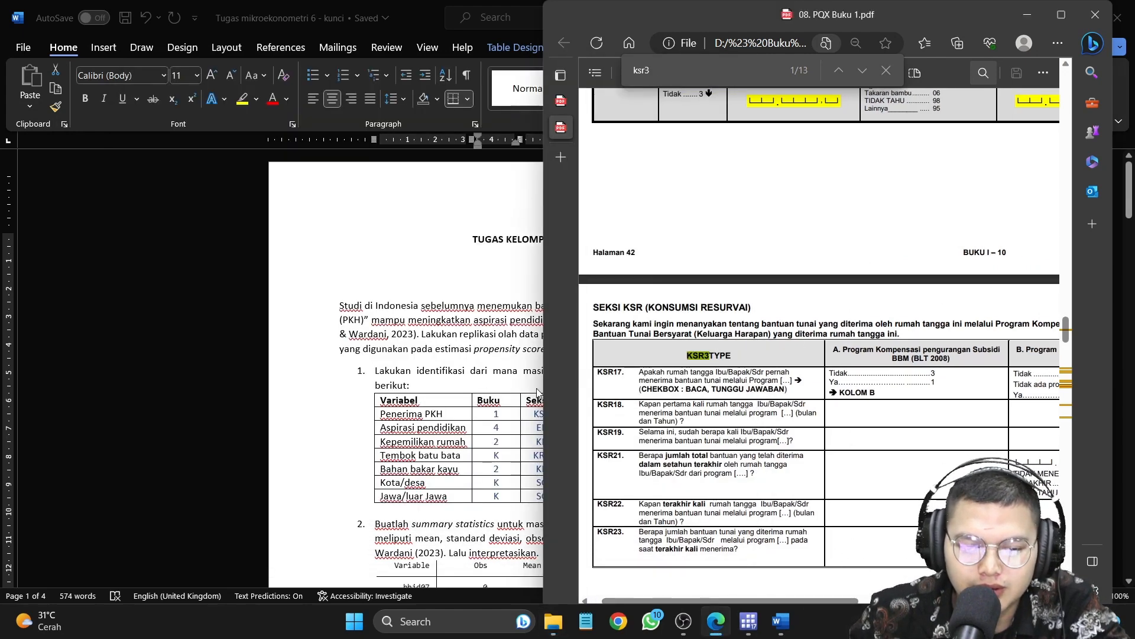
left_click(491, 391)
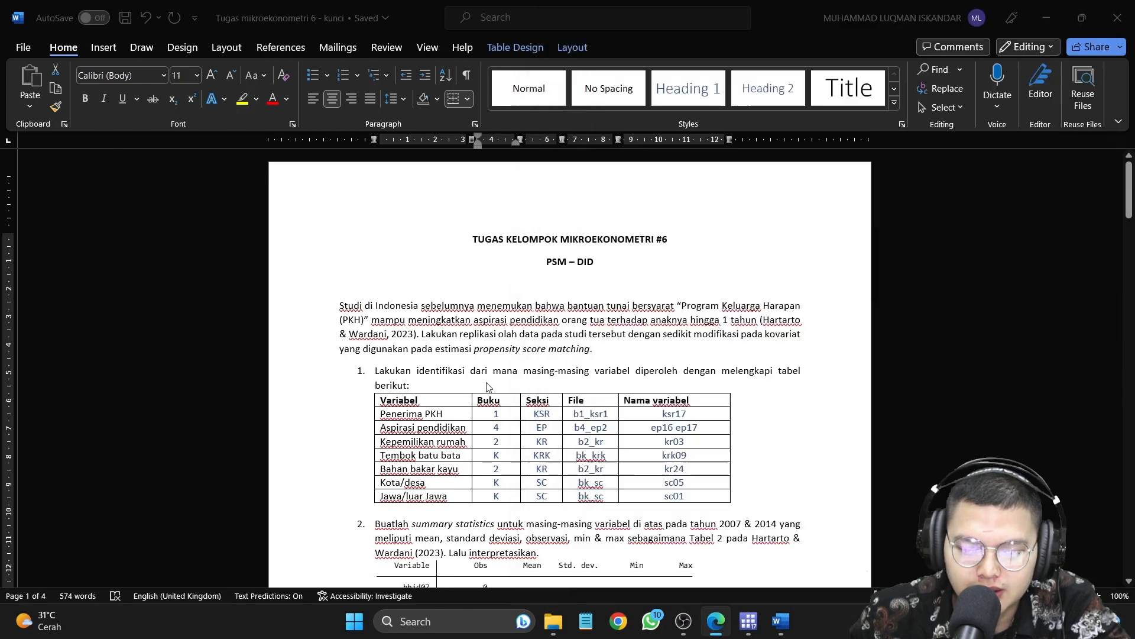
left_click_drag(663, 415, 695, 415)
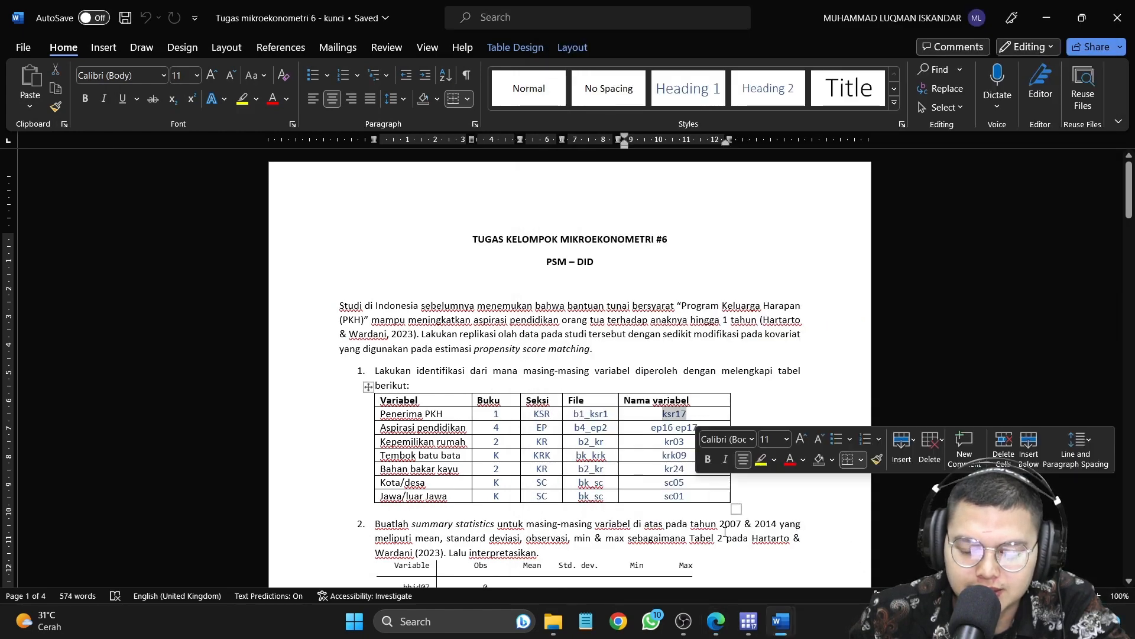
Step: Bring back the Buku 1 questionnaire, maximize it, close the text search and enlarge the Seksi KSR table so all three program columns show
left_click(720, 632)
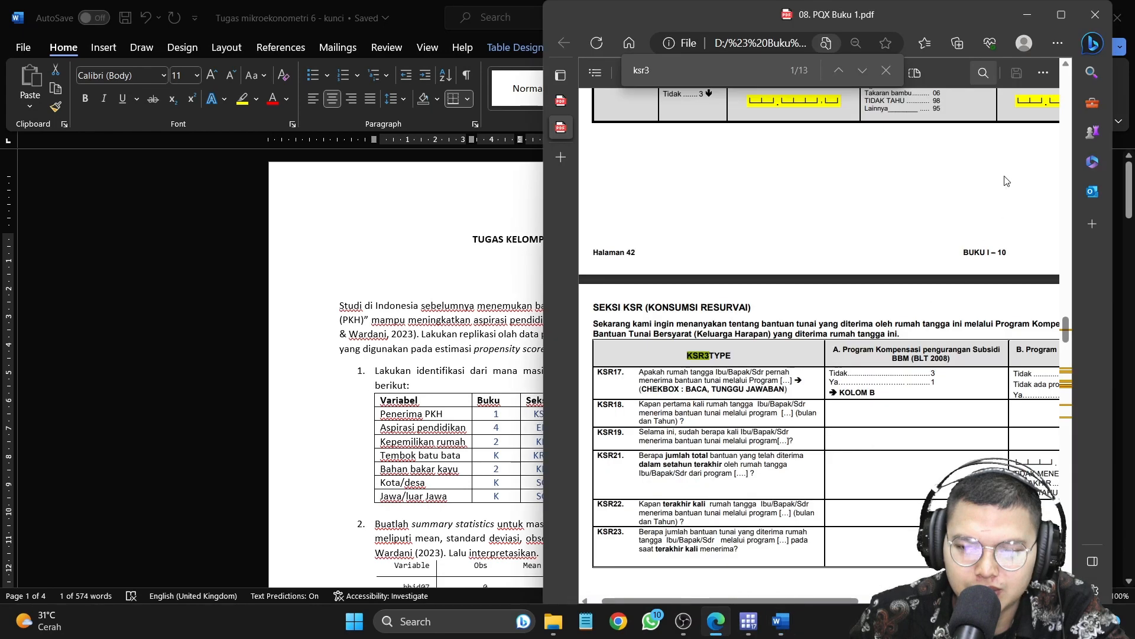
left_click(1078, 13)
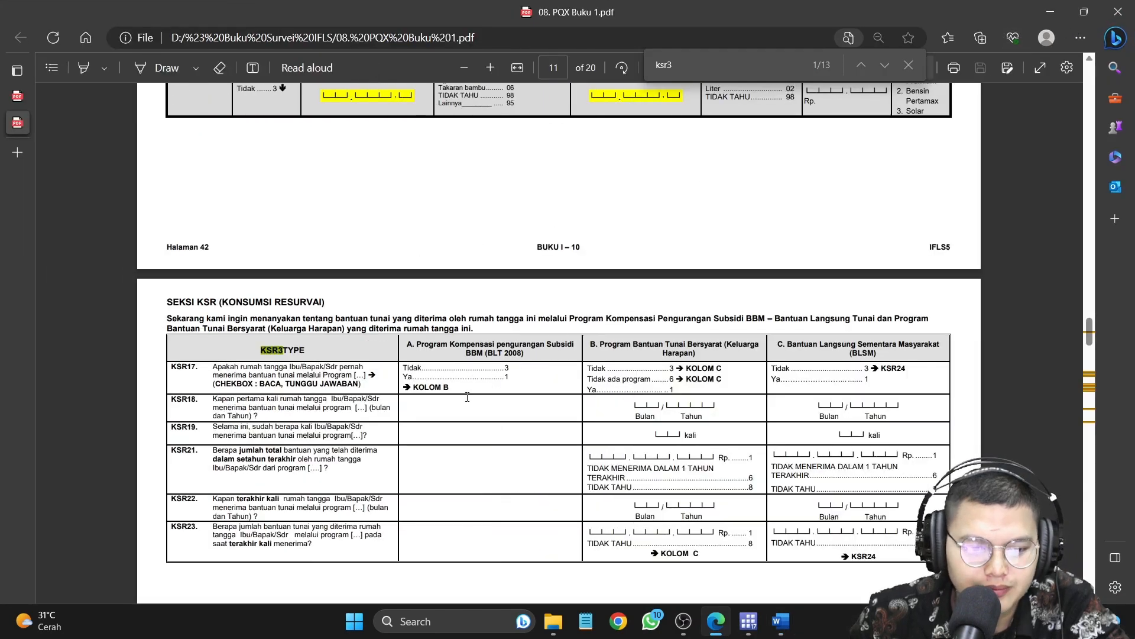
left_click(908, 65)
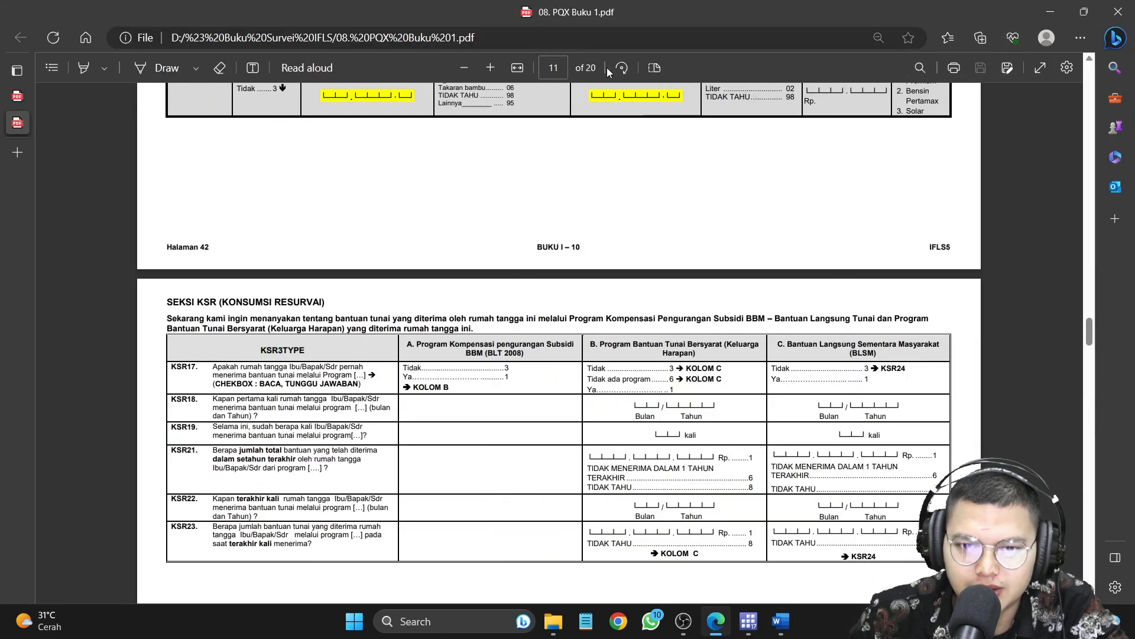
left_click(506, 69)
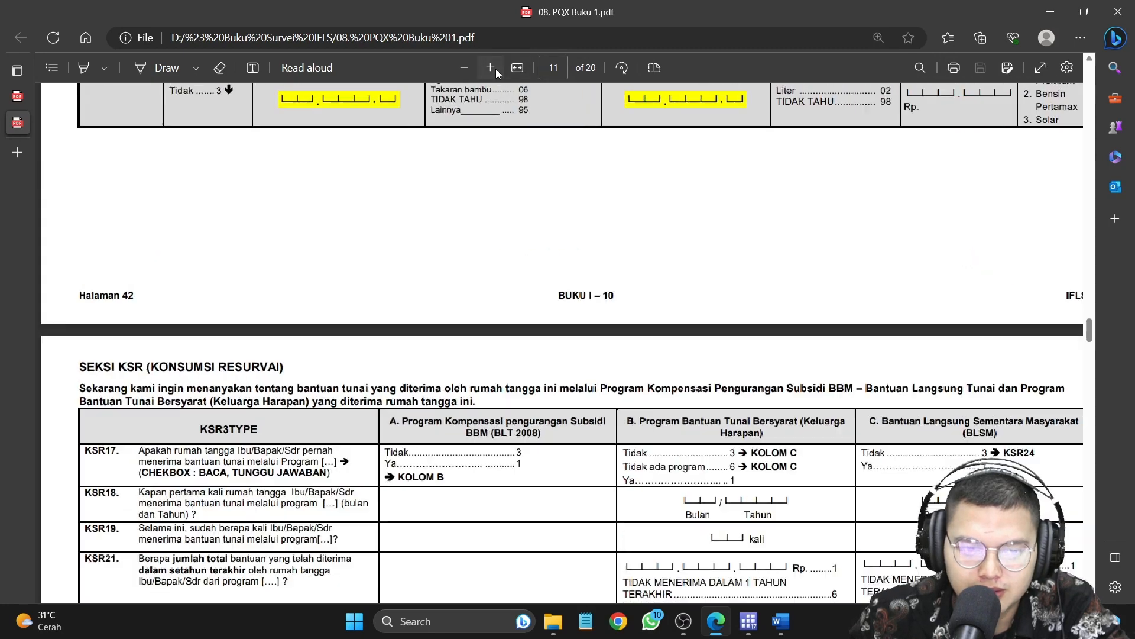
left_click_drag(79, 286, 592, 364)
scroll(592, 364, "down", 1)
left_click(619, 364)
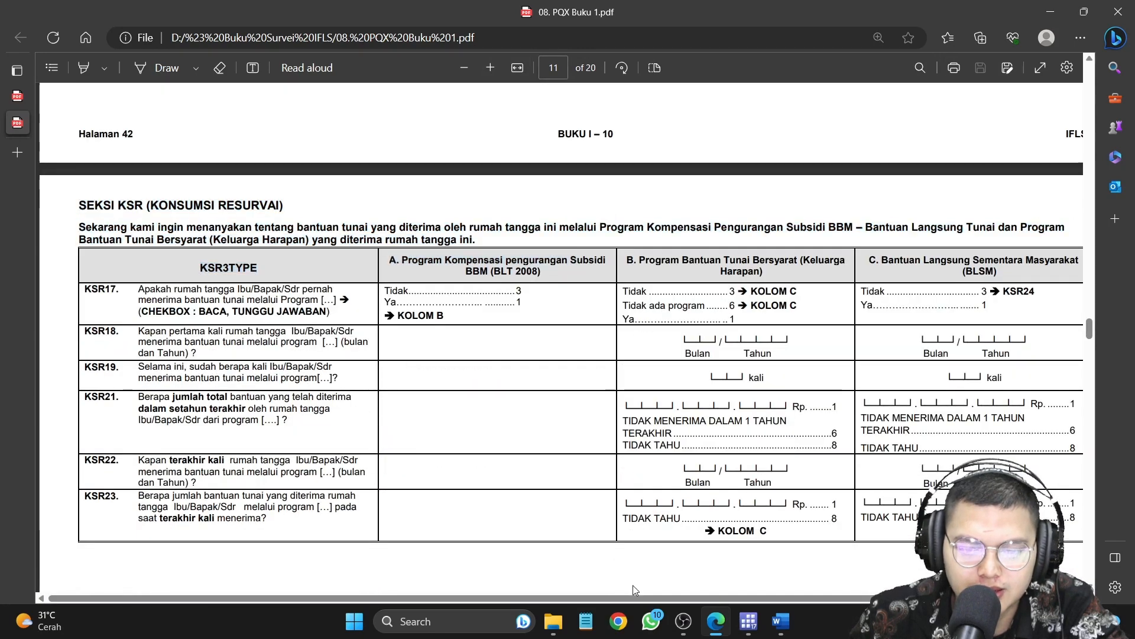
left_click_drag(641, 598, 650, 598)
Step: Examine the KSR17 question and the KSR3TYPE program columns A, B and C in the Seksi KSR table
left_click_drag(133, 294, 329, 288)
left_click_drag(408, 260, 543, 263)
left_click_drag(629, 260, 1023, 275)
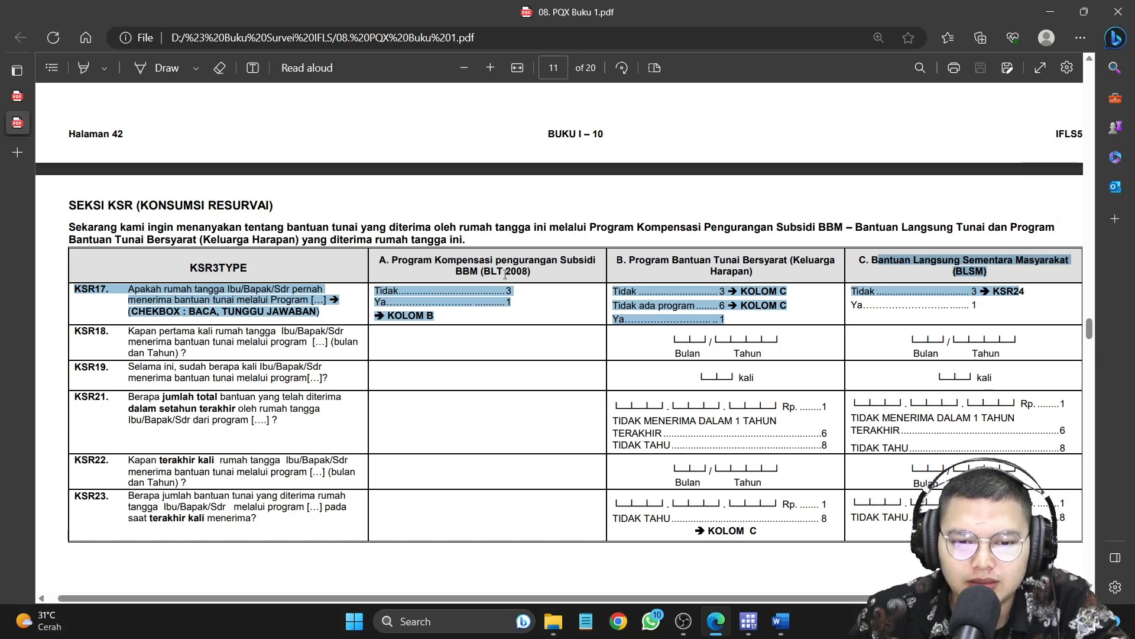
left_click_drag(391, 261, 903, 280)
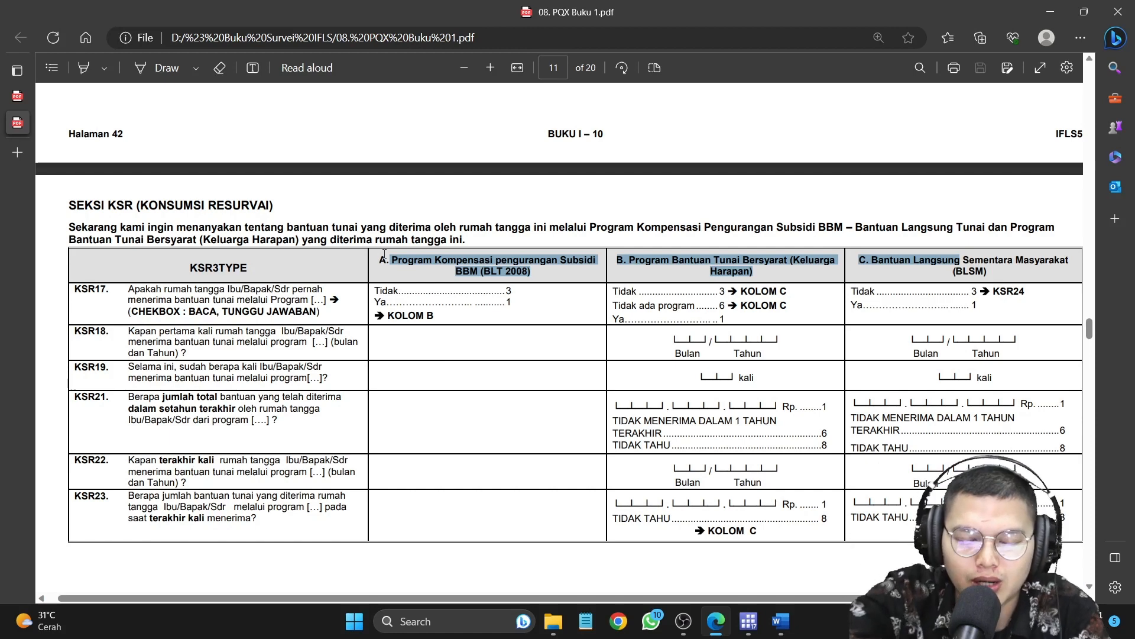
left_click_drag(397, 259, 457, 260)
left_click_drag(614, 260, 769, 264)
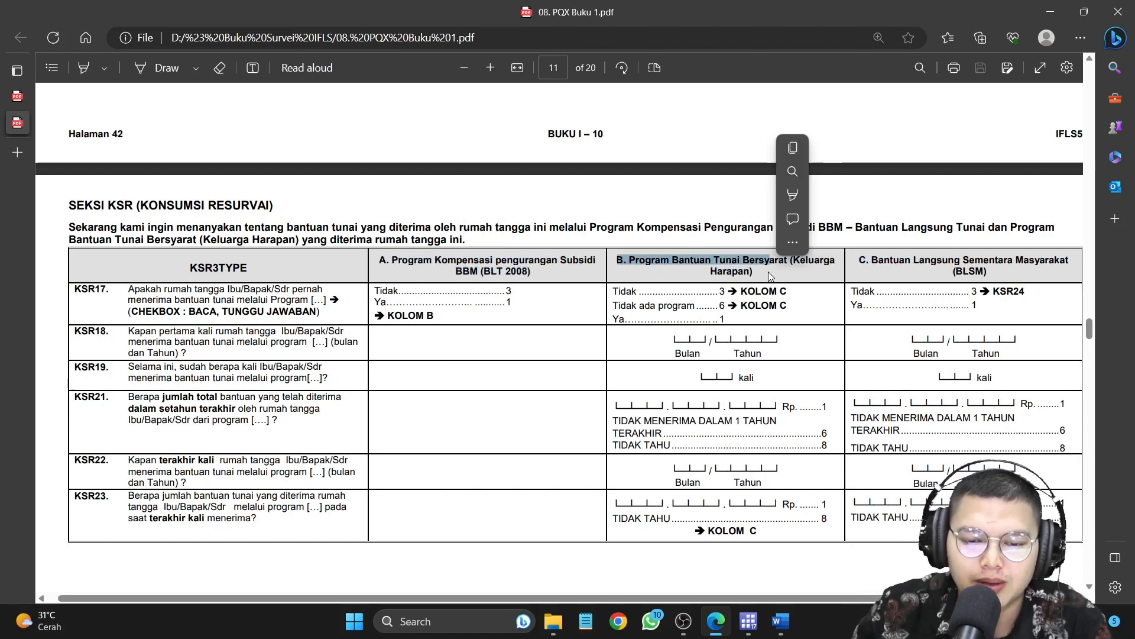
left_click(530, 301)
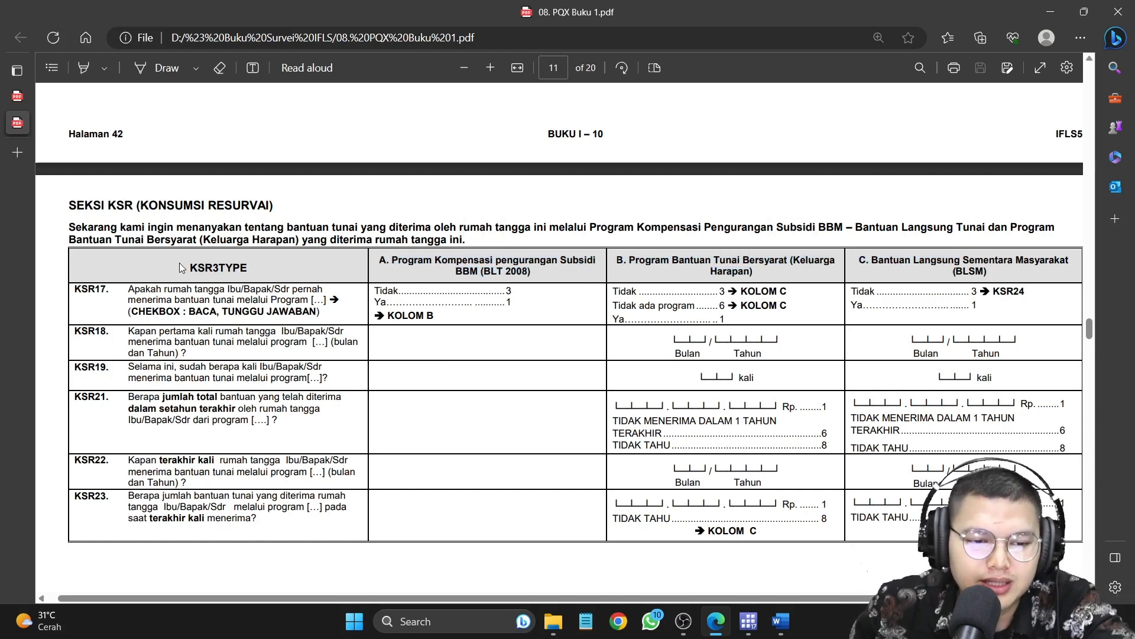
left_click_drag(190, 268, 318, 286)
Step: Switch to the Tugas PSM DID do-file in Stata and run line 4 to tabulate ksr3type
left_click(1050, 11)
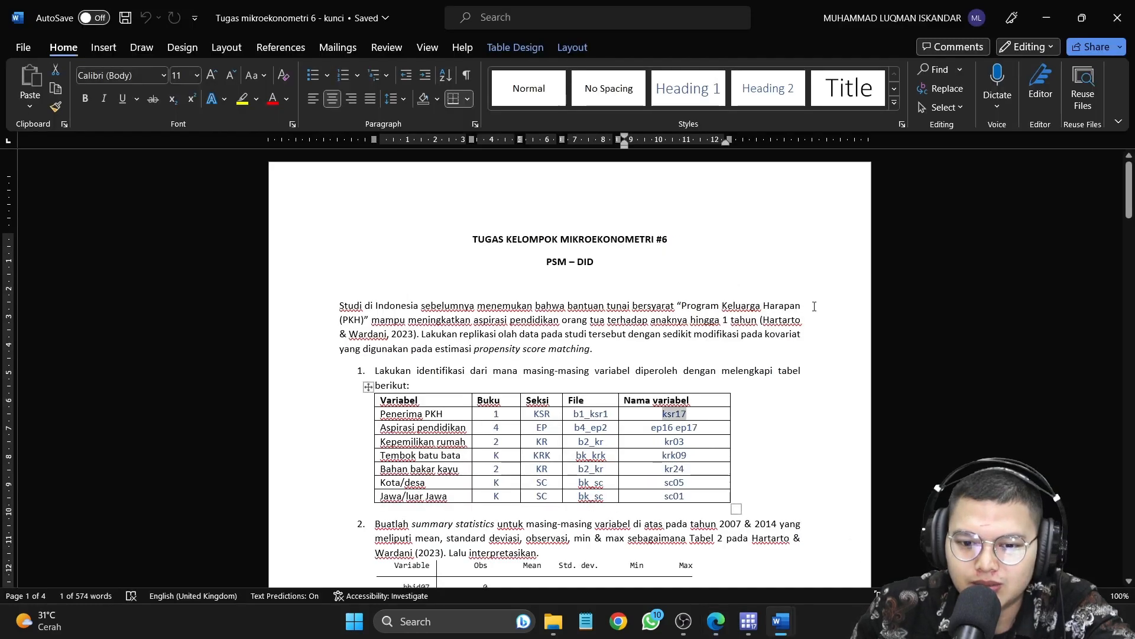
left_click(749, 621)
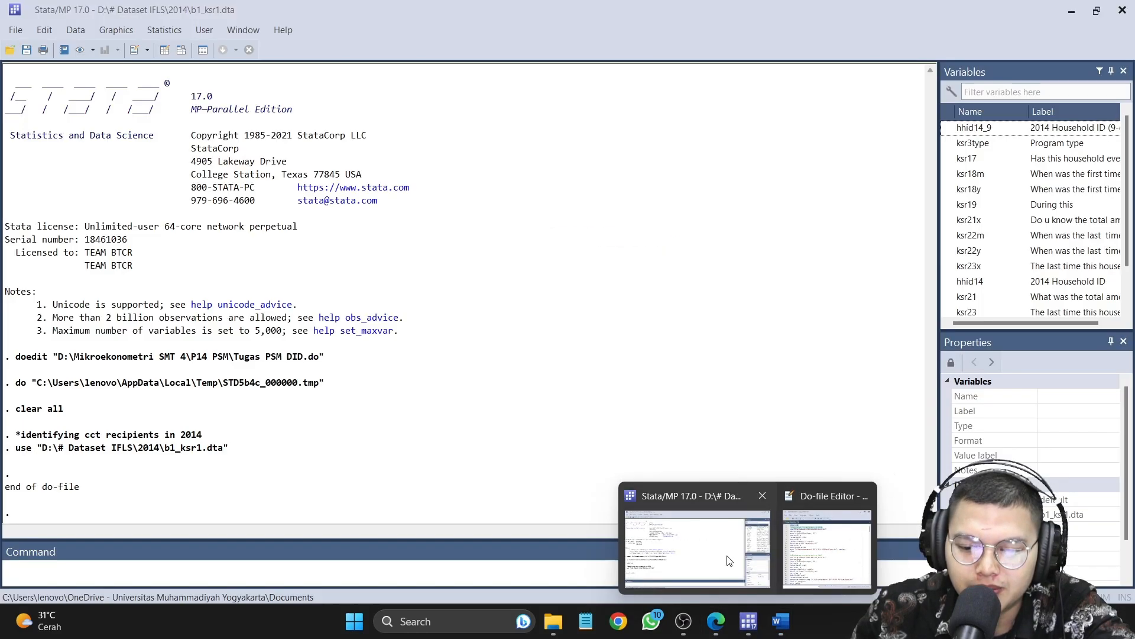
left_click(826, 549)
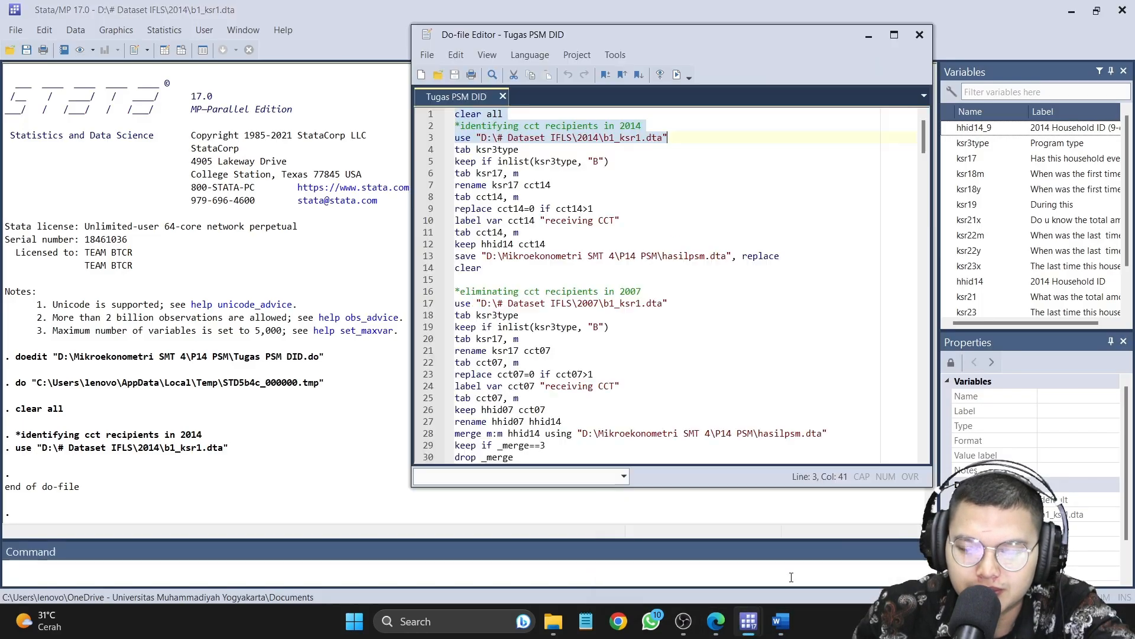
left_click(428, 152)
left_click(677, 74)
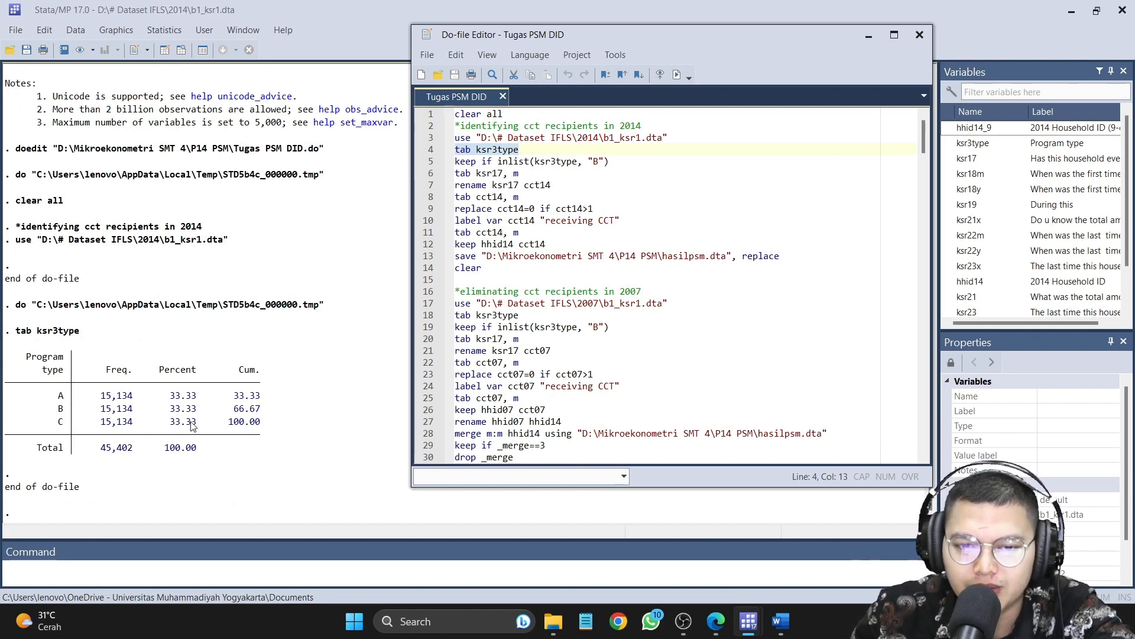
Step: Run line 5, keep if inlist(ksr3type, "B"), to retain only the program B observations
left_click(428, 165)
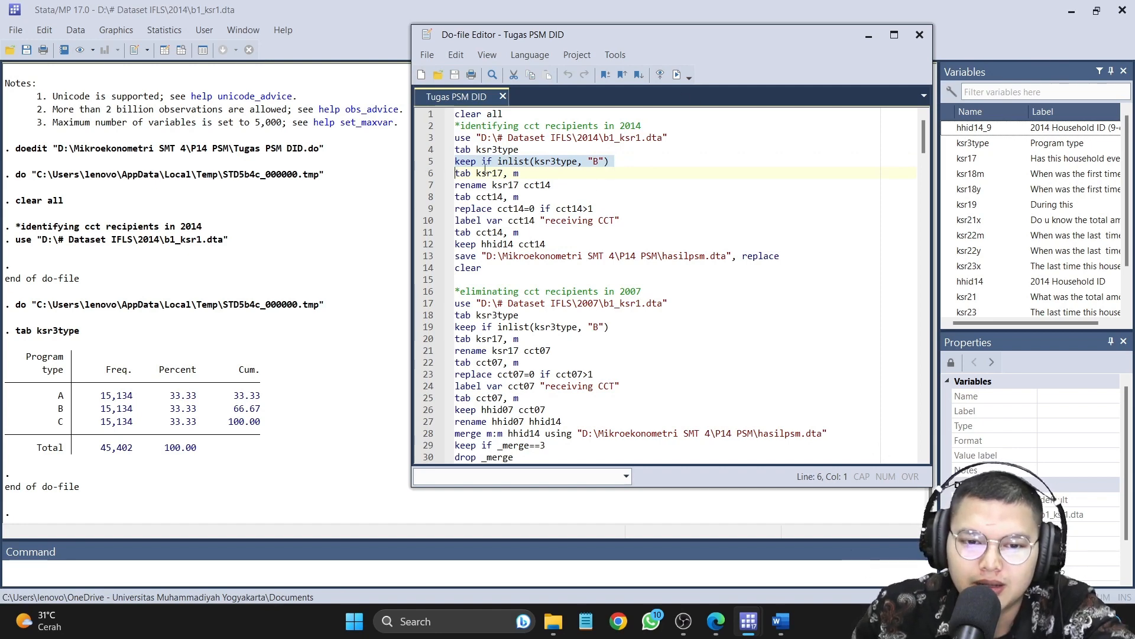
left_click(457, 164)
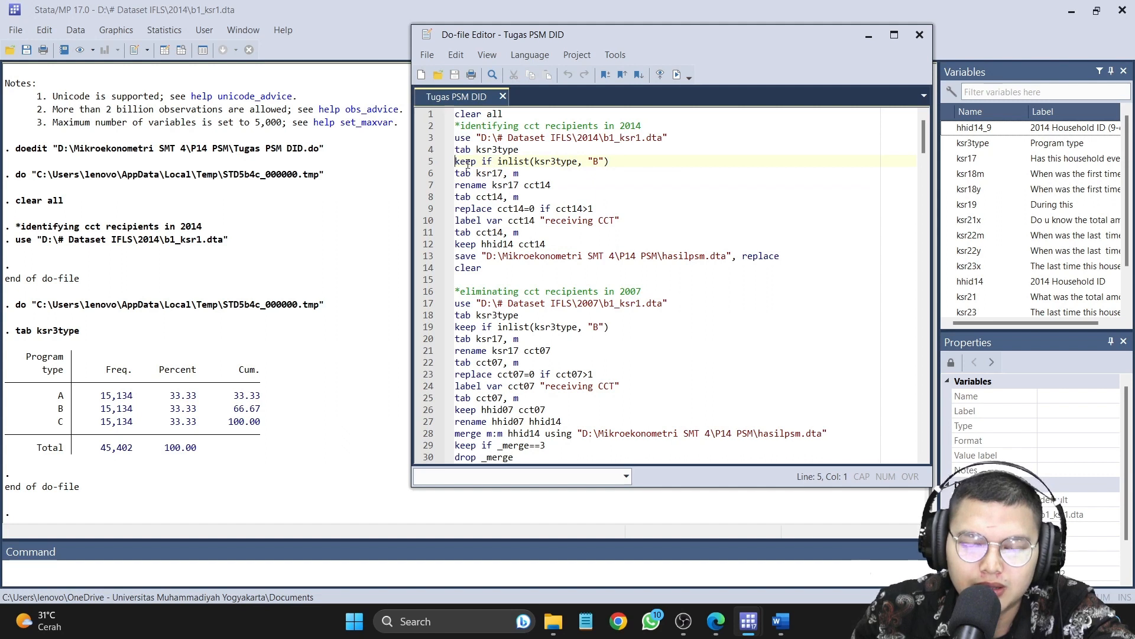
left_click_drag(468, 162, 589, 163)
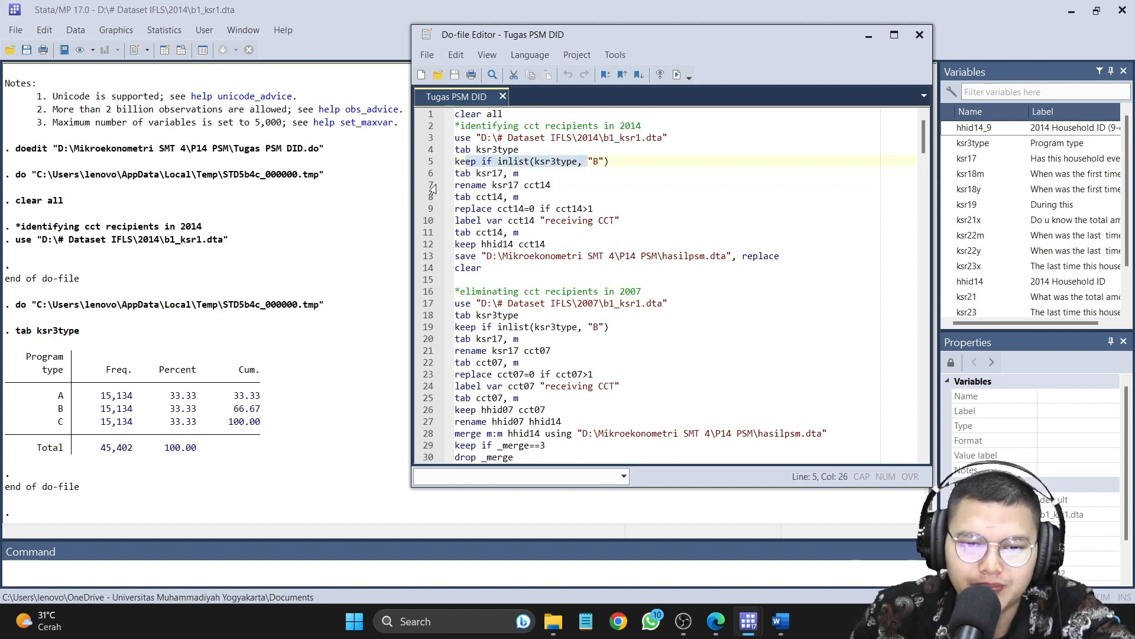
left_click(430, 164)
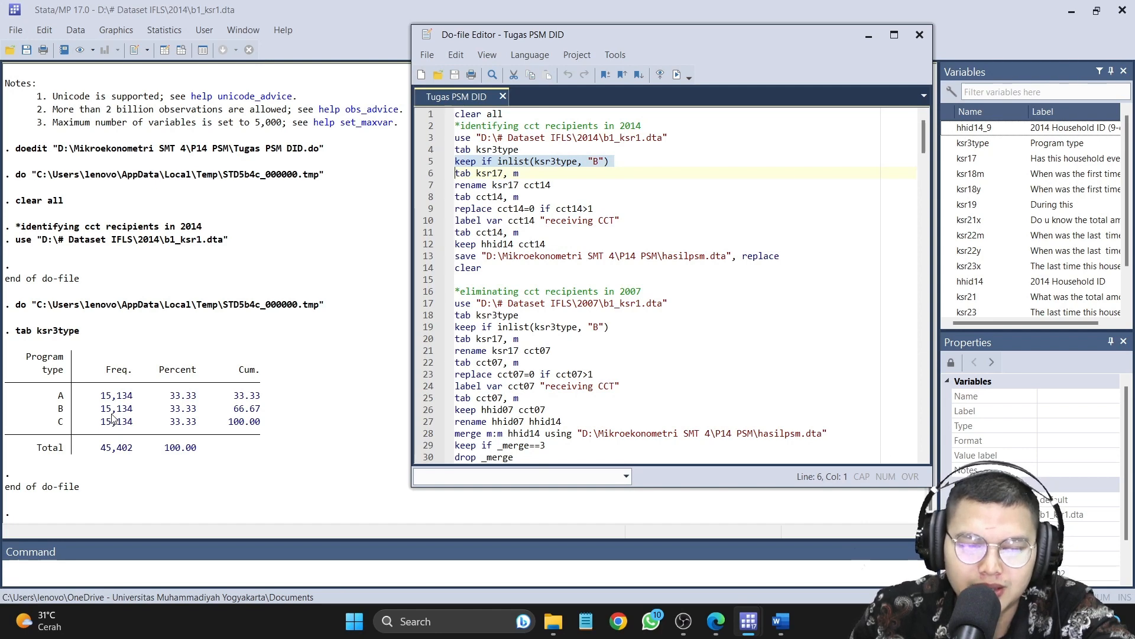
left_click(678, 75)
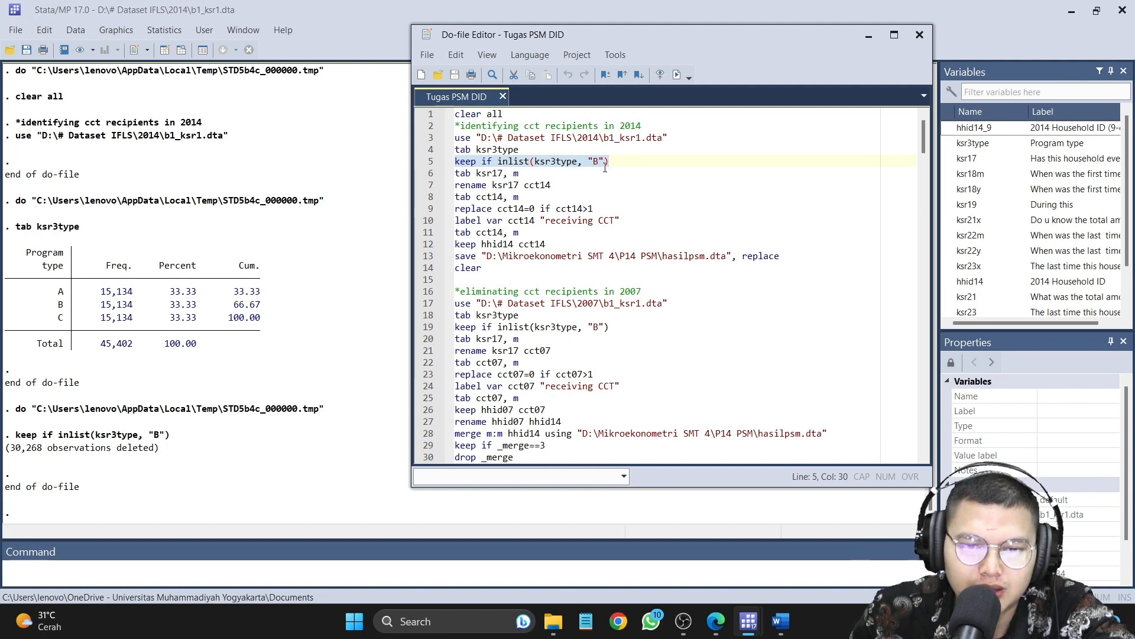
Step: Add the line "tab ksr3type" directly below the keep command in the do-file and run it
left_click(628, 164)
key("Return")
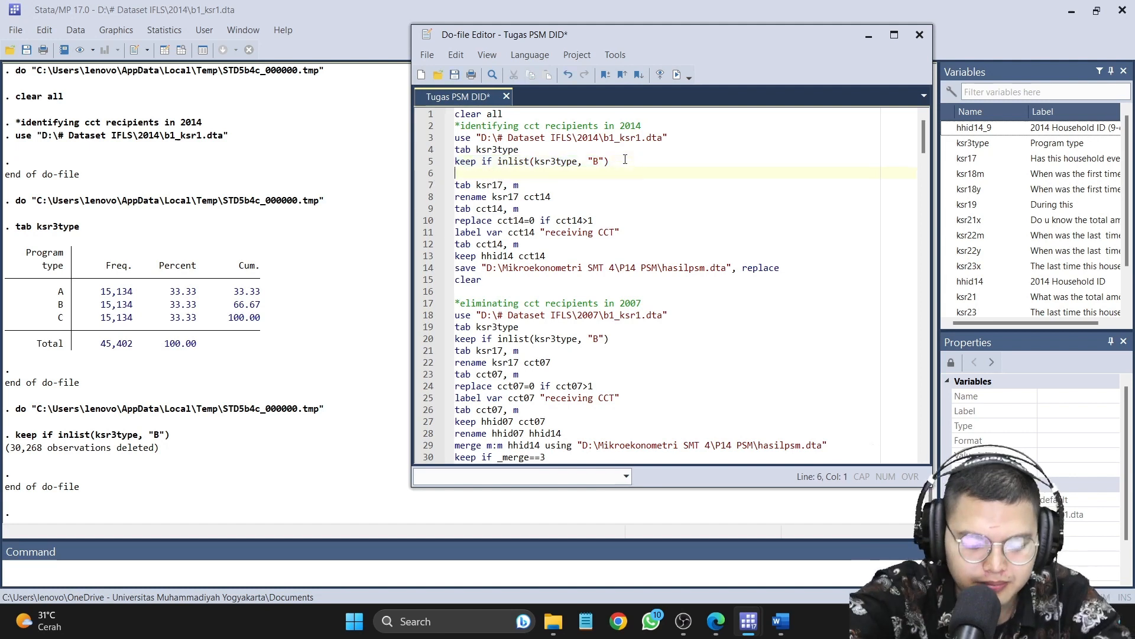
type("tab ksr")
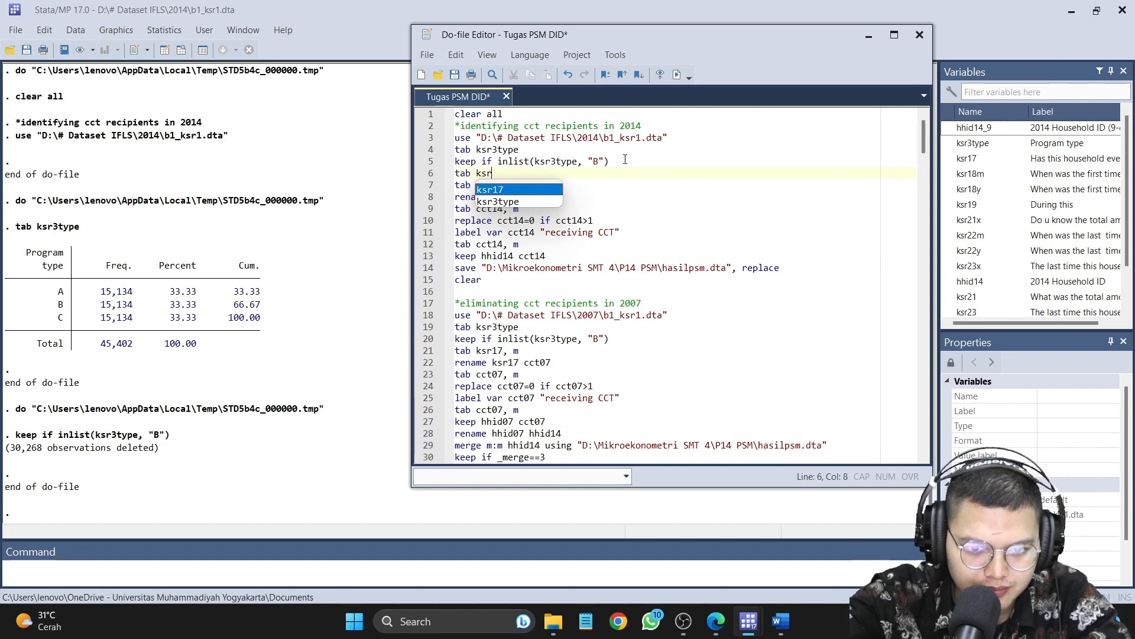
key("Down")
key("Return")
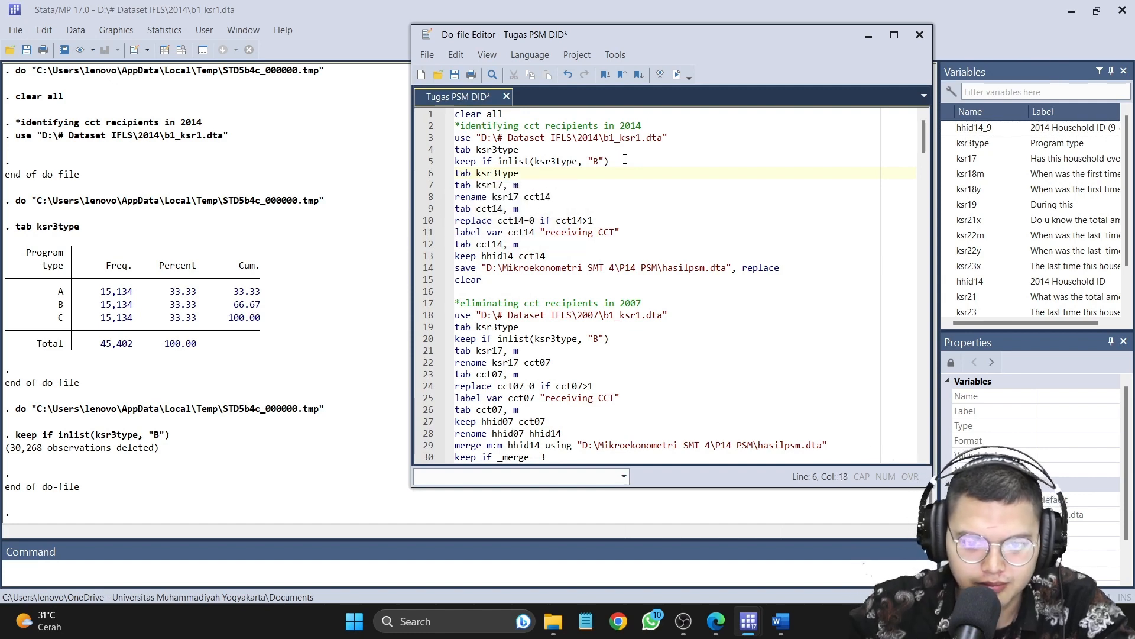
left_click(433, 175)
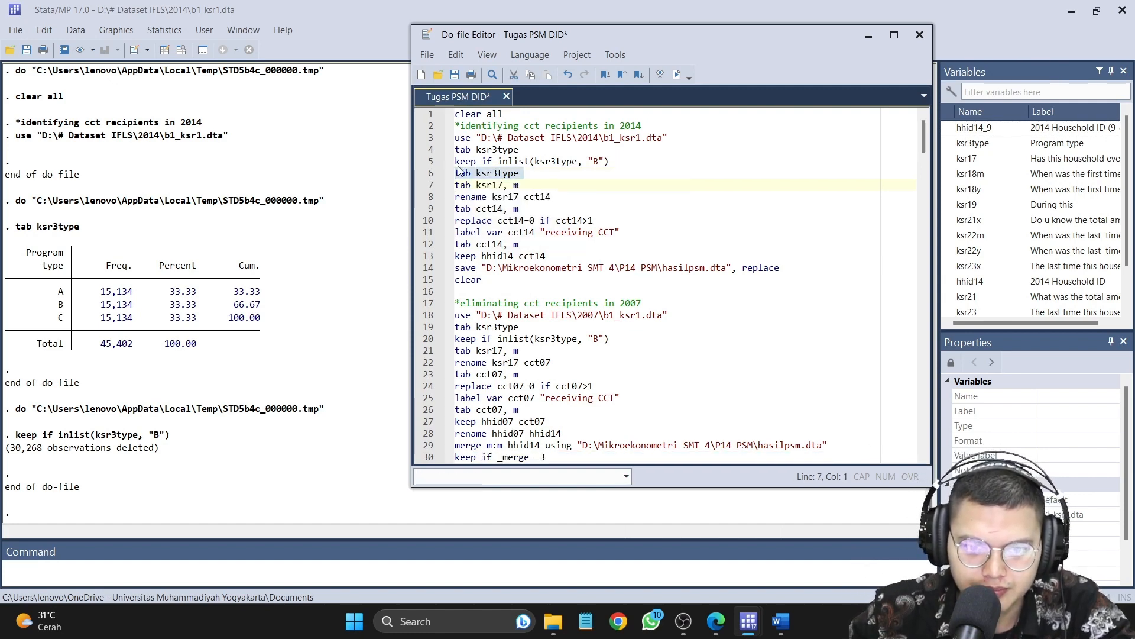
left_click(674, 75)
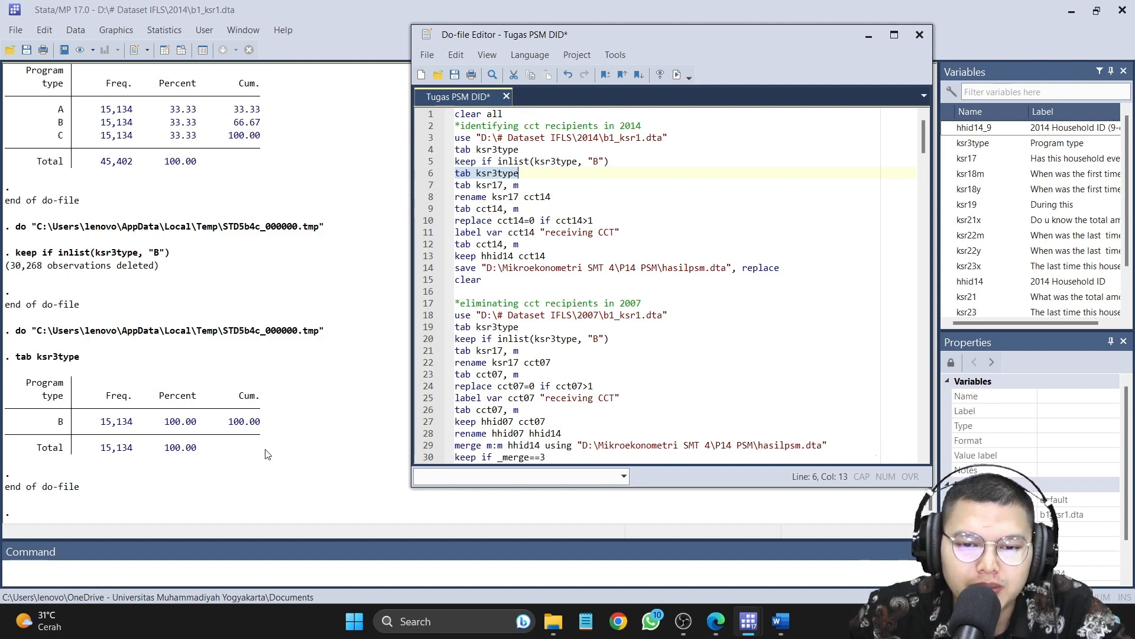
Step: Switch back to the Buku 1 questionnaire and examine the KSR17 answer codes, including "Tidak ada program" in column B
mouse_move(751, 632)
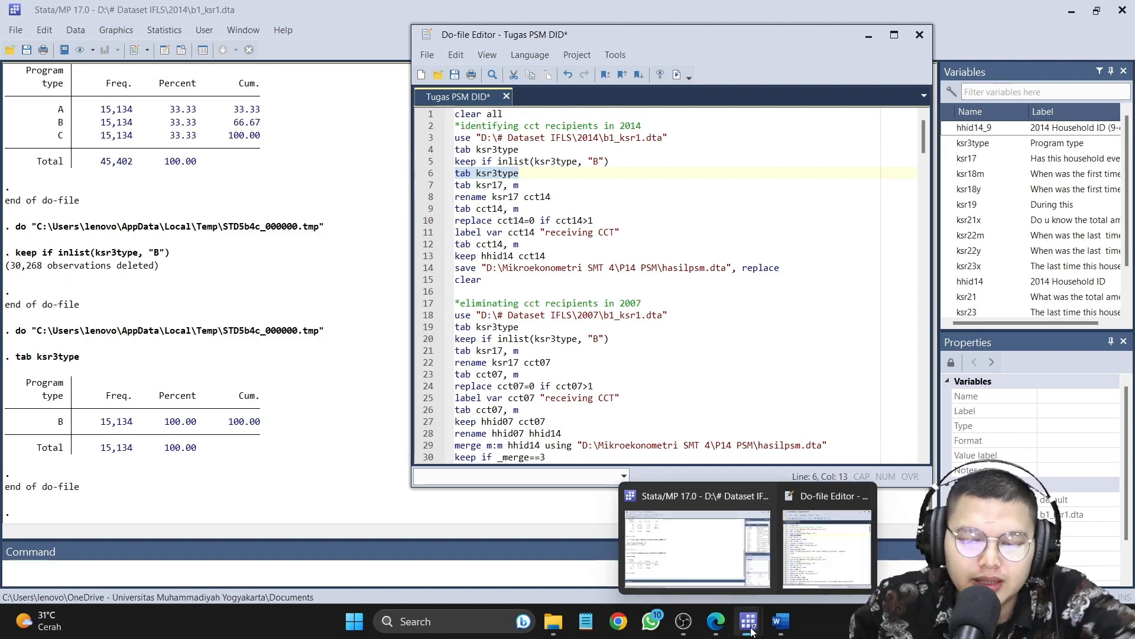
left_click(716, 628)
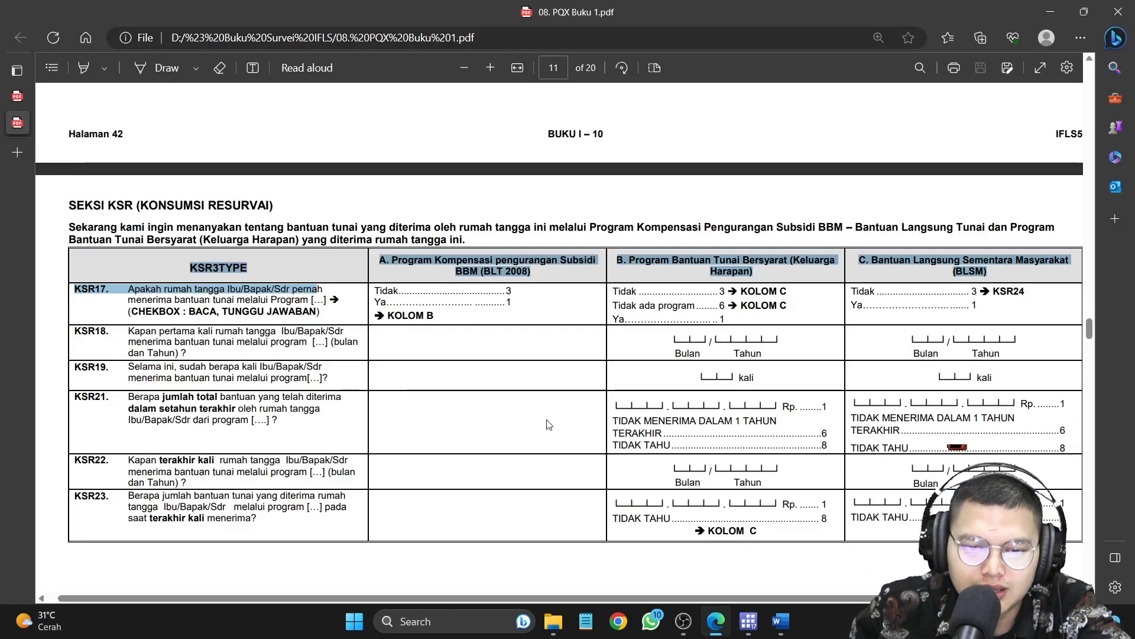
left_click(83, 303)
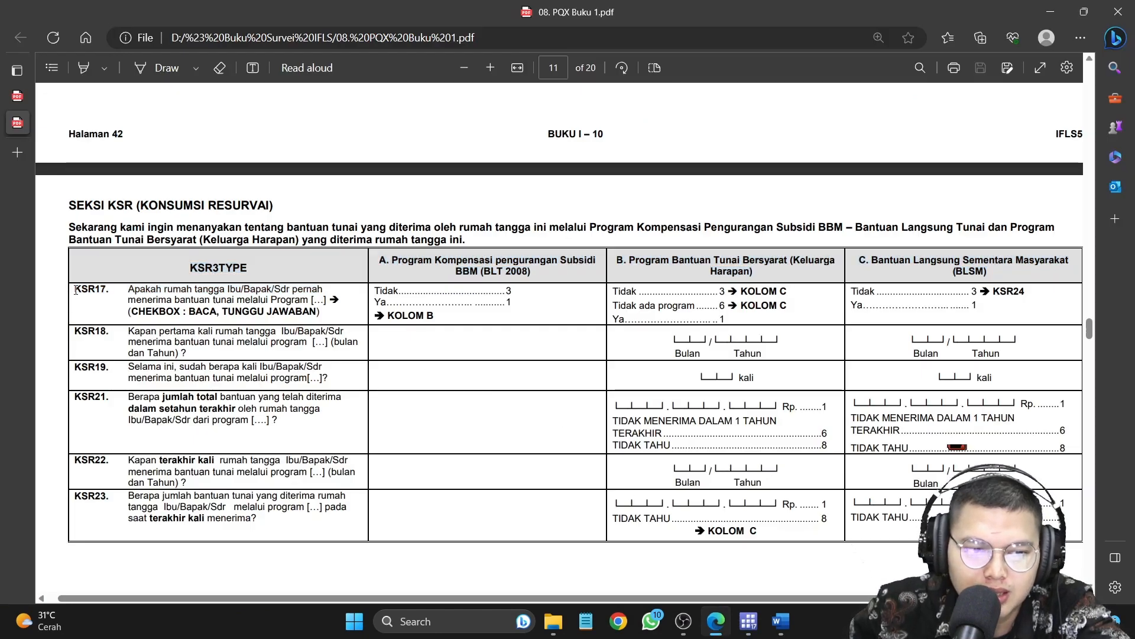
left_click_drag(76, 290, 538, 310)
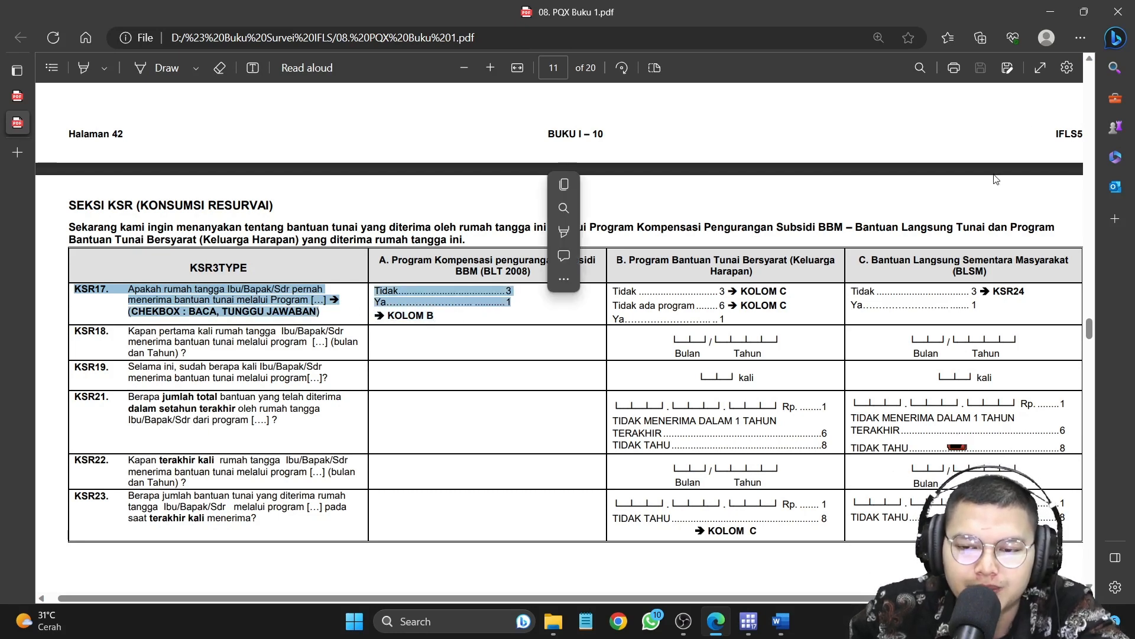
left_click(654, 310)
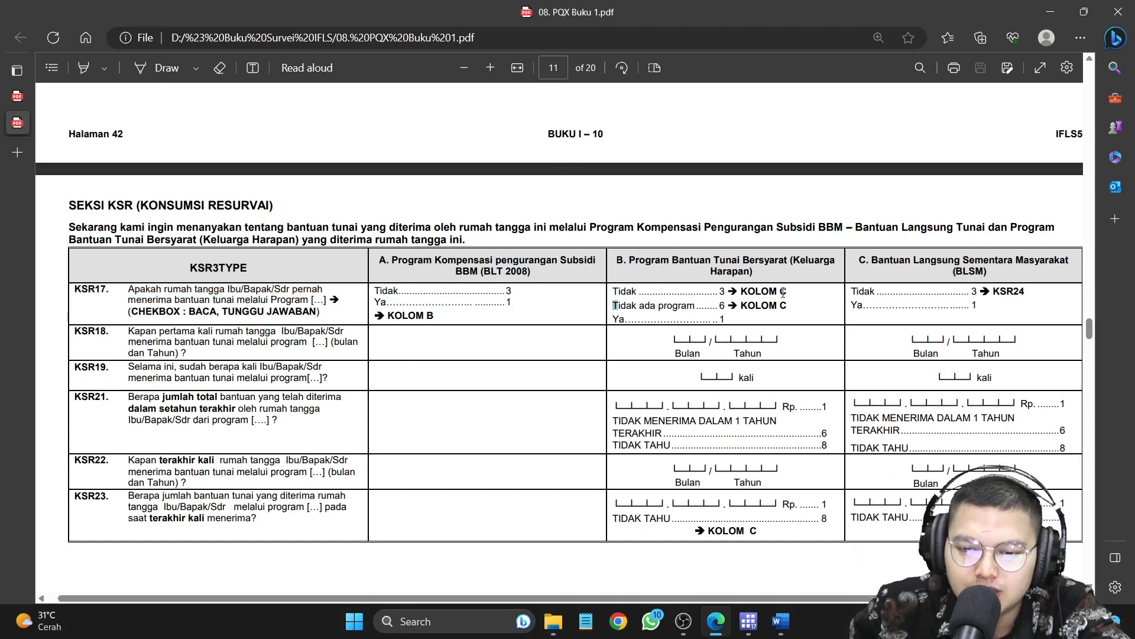
left_click_drag(613, 306, 727, 306)
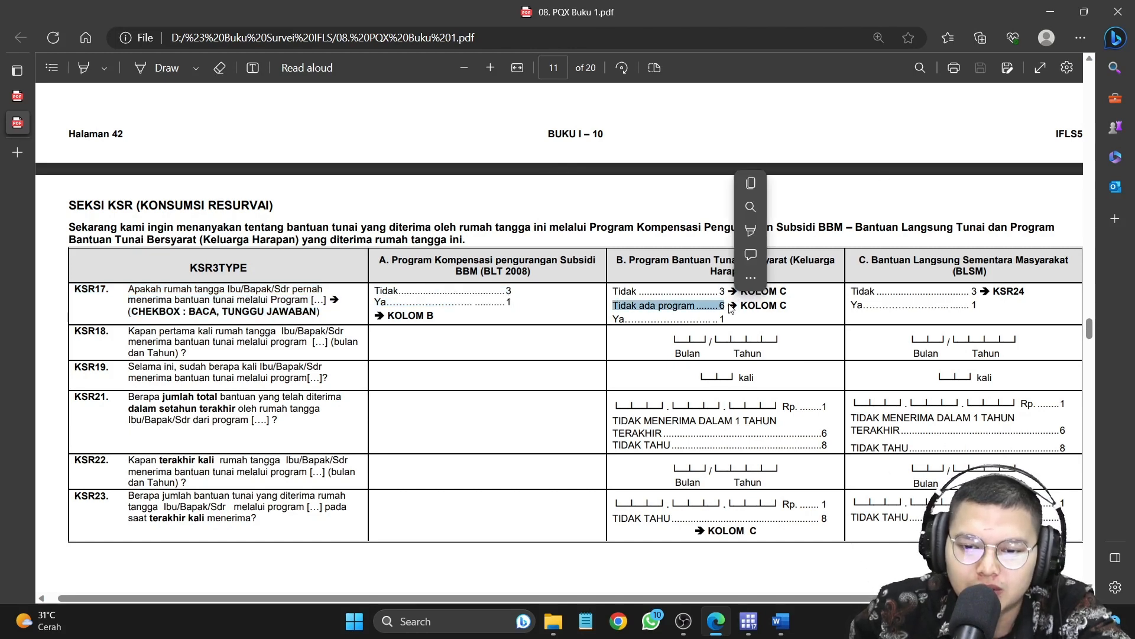
Step: Switch back to the Stata do-file and run line 7 to tabulate ksr17 including missing values
left_click(1057, 17)
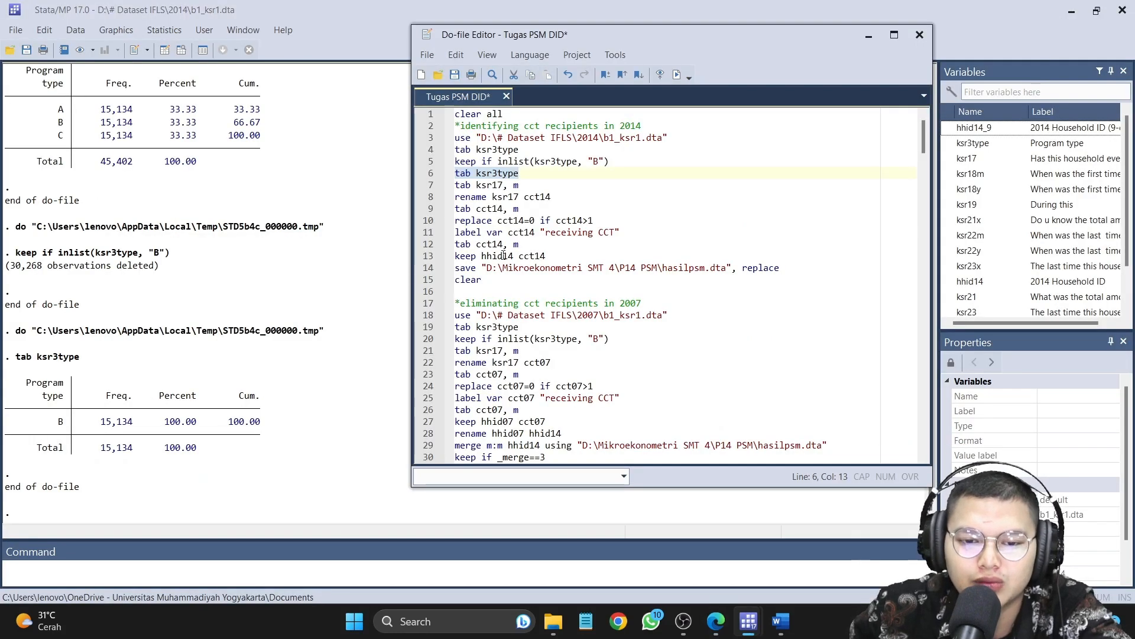
left_click(428, 184)
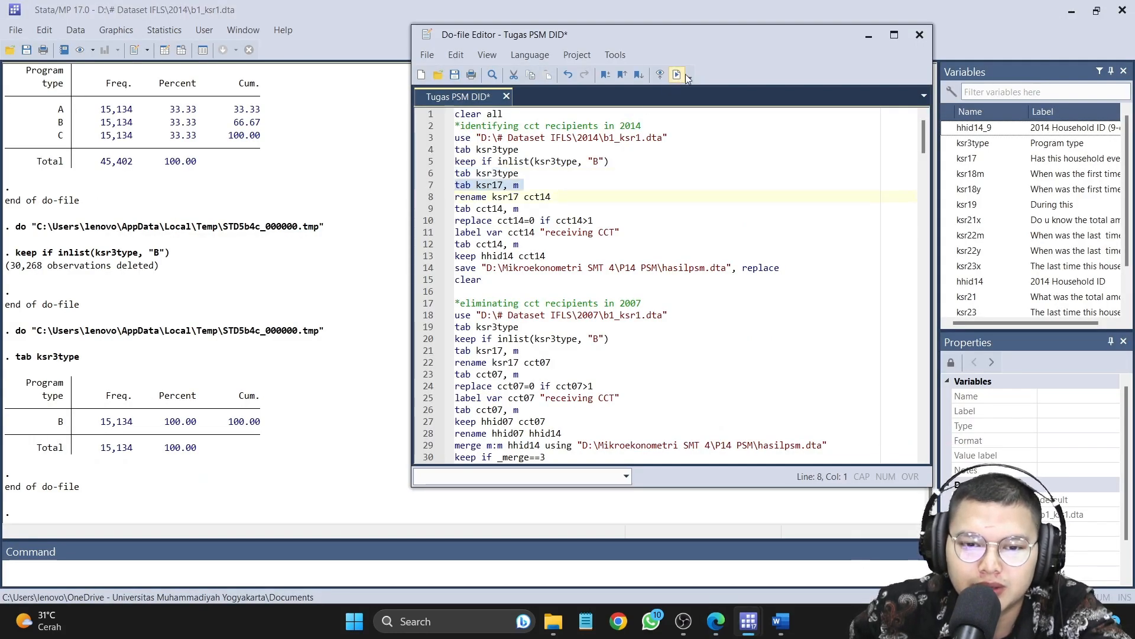
left_click(677, 74)
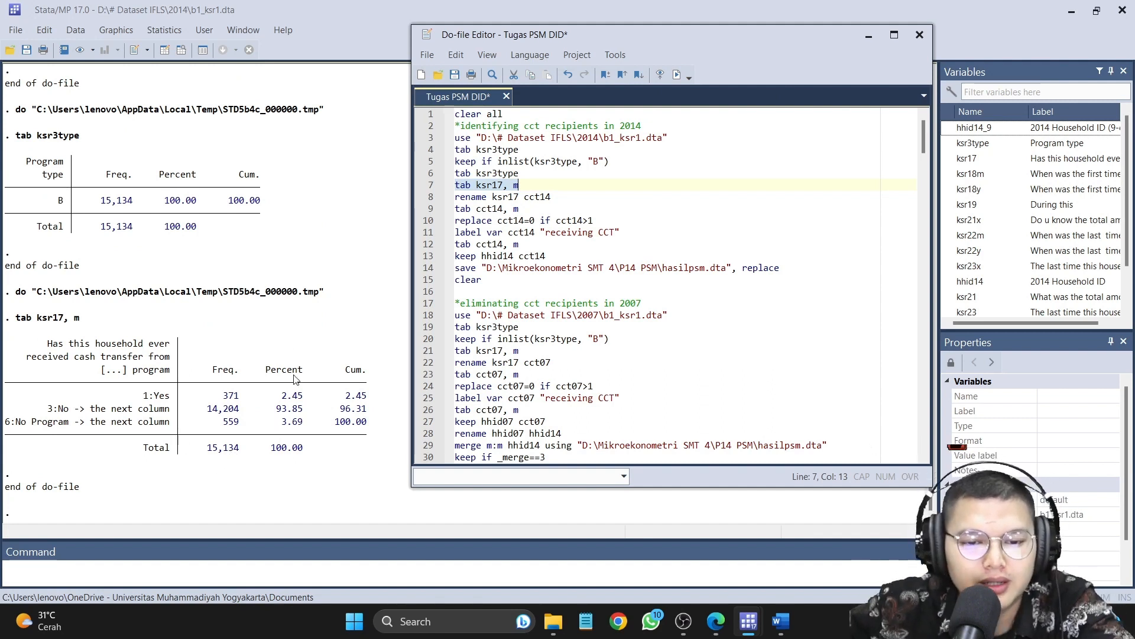
Step: Run lines 8 and 9 separately to rename ksr17 to cct14 and tabulate cct14 including missing values
left_click(425, 199)
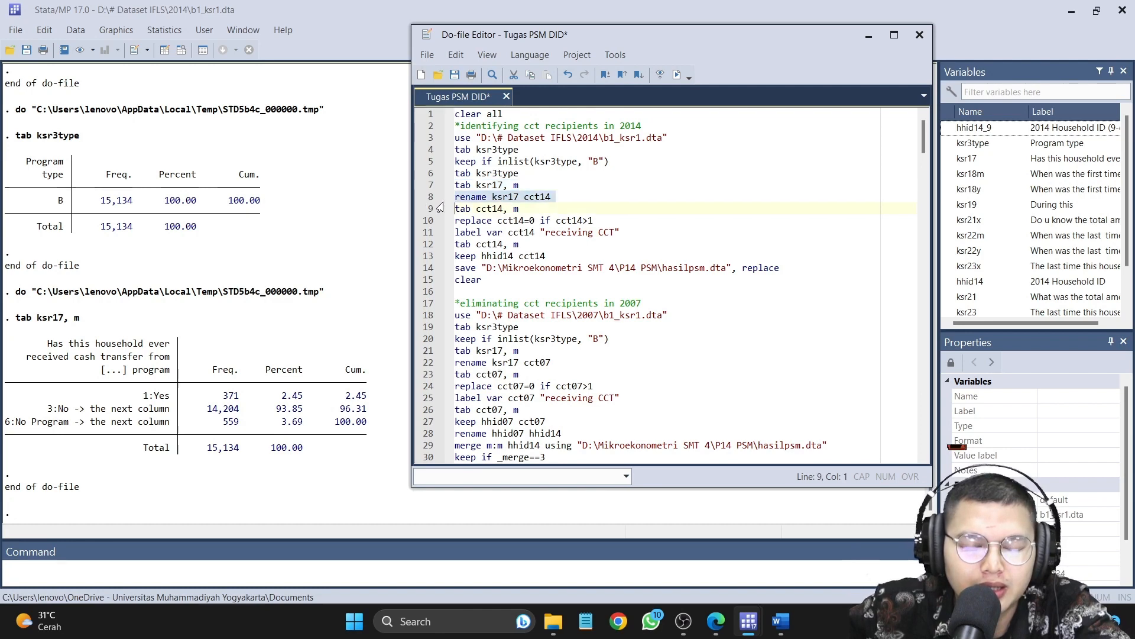
left_click(676, 75)
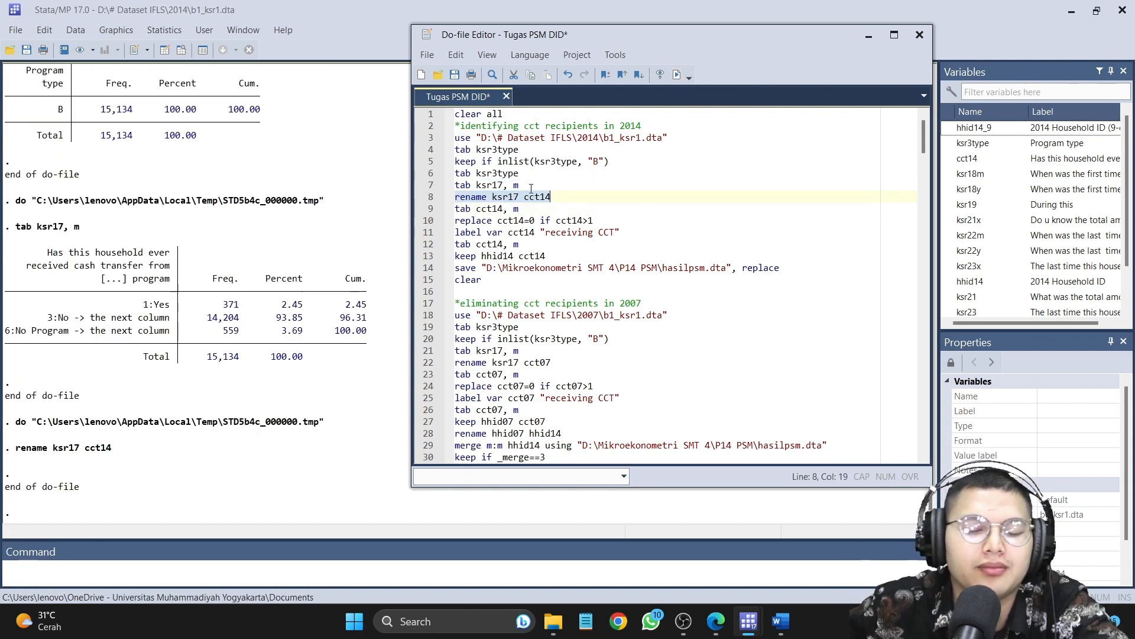
left_click(426, 210)
left_click(677, 74)
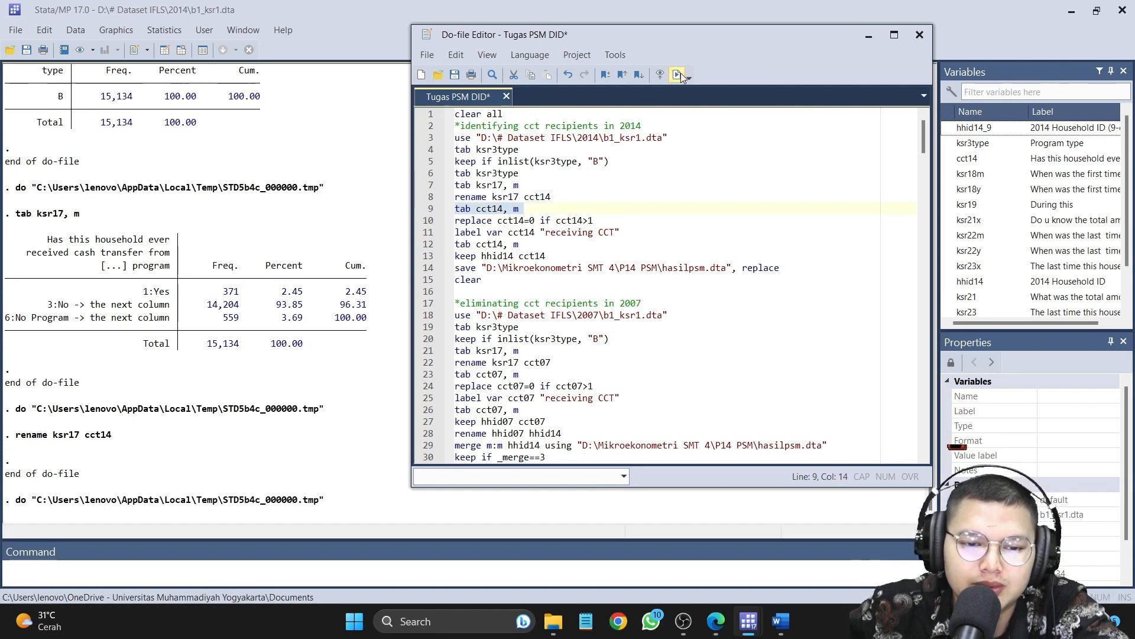
Step: Run lines 10 and 11 separately to replace cct14 values above 1 with 0 and label the variable "receiving CCT"
left_click(427, 221)
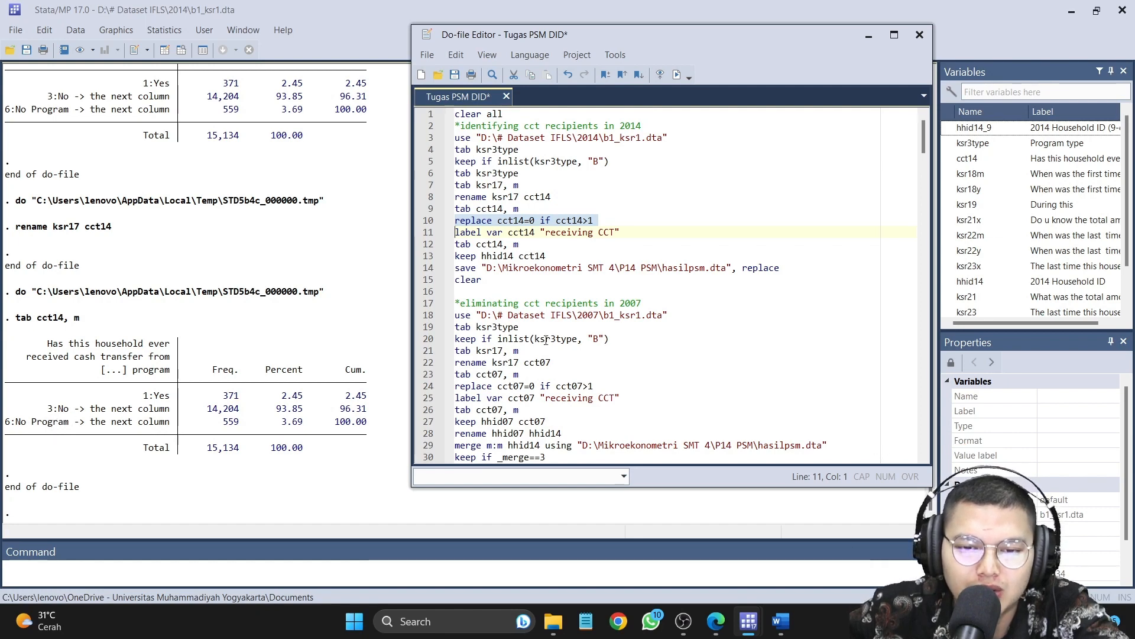
left_click(678, 75)
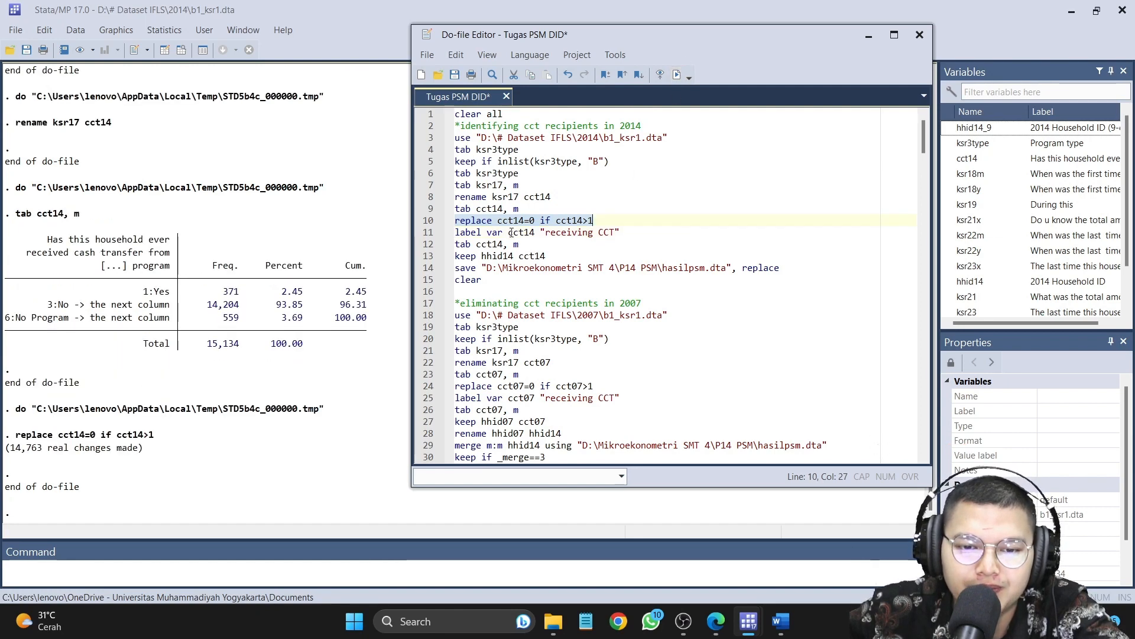
left_click(427, 237)
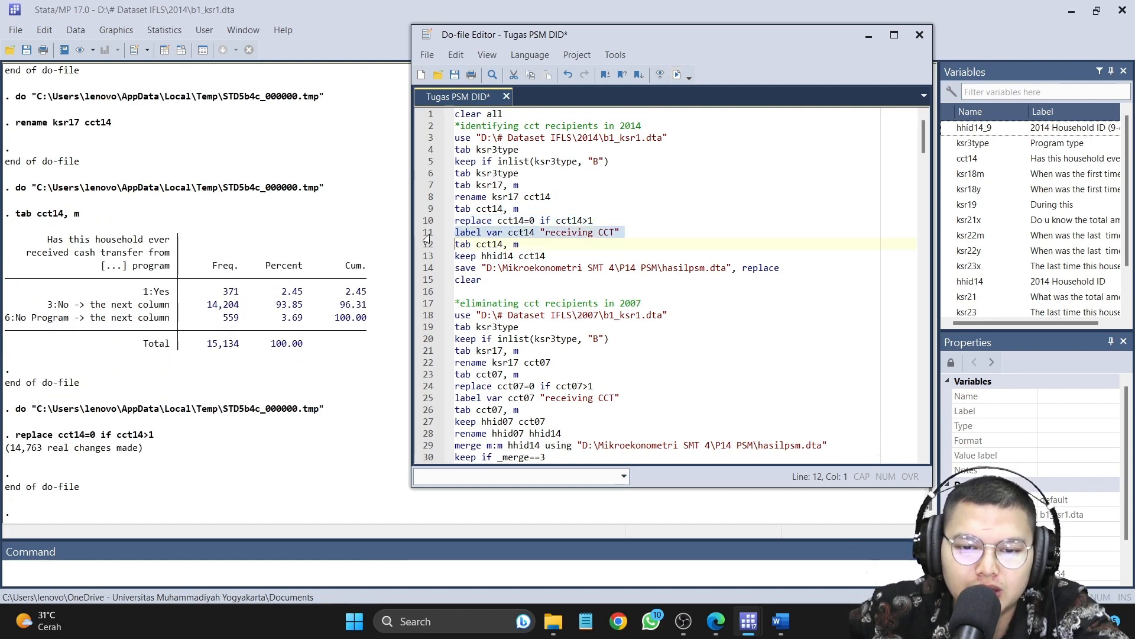
left_click(674, 77)
Step: Run line 12 to tabulate the recoded cct14, and line 13 to keep only hhid14 and cct14
left_click(428, 245)
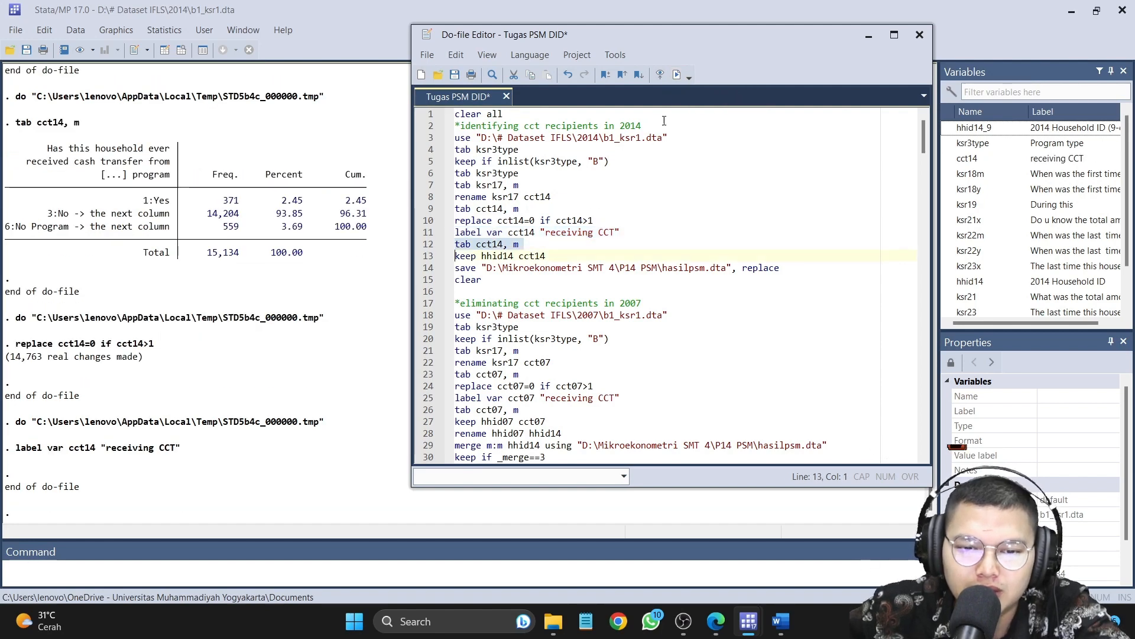
left_click(676, 75)
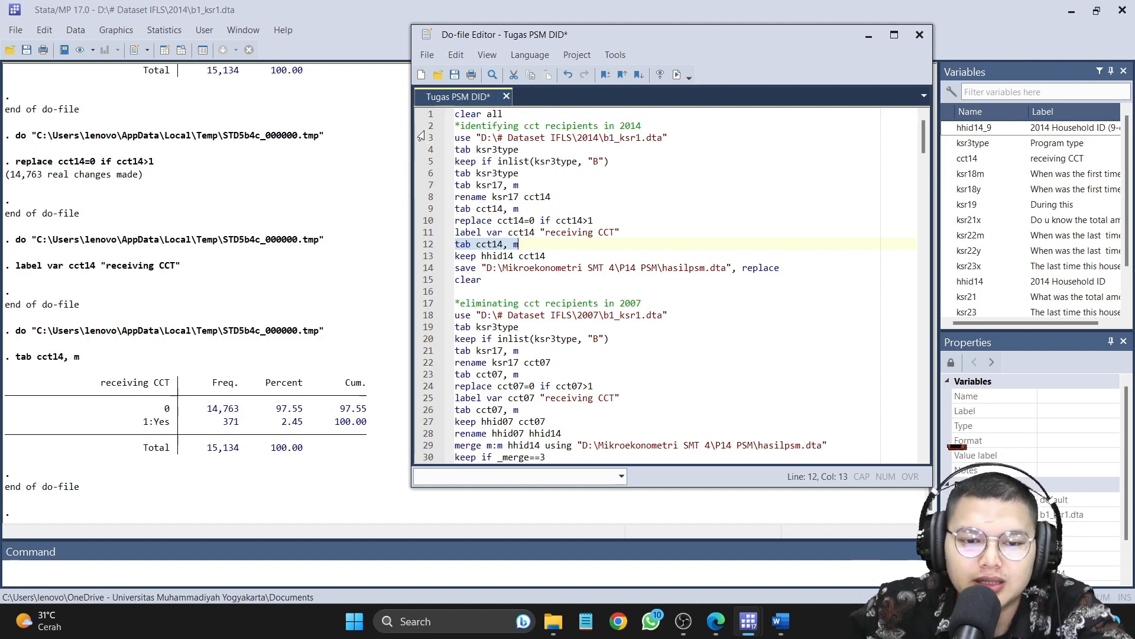
left_click_drag(421, 126, 572, 268)
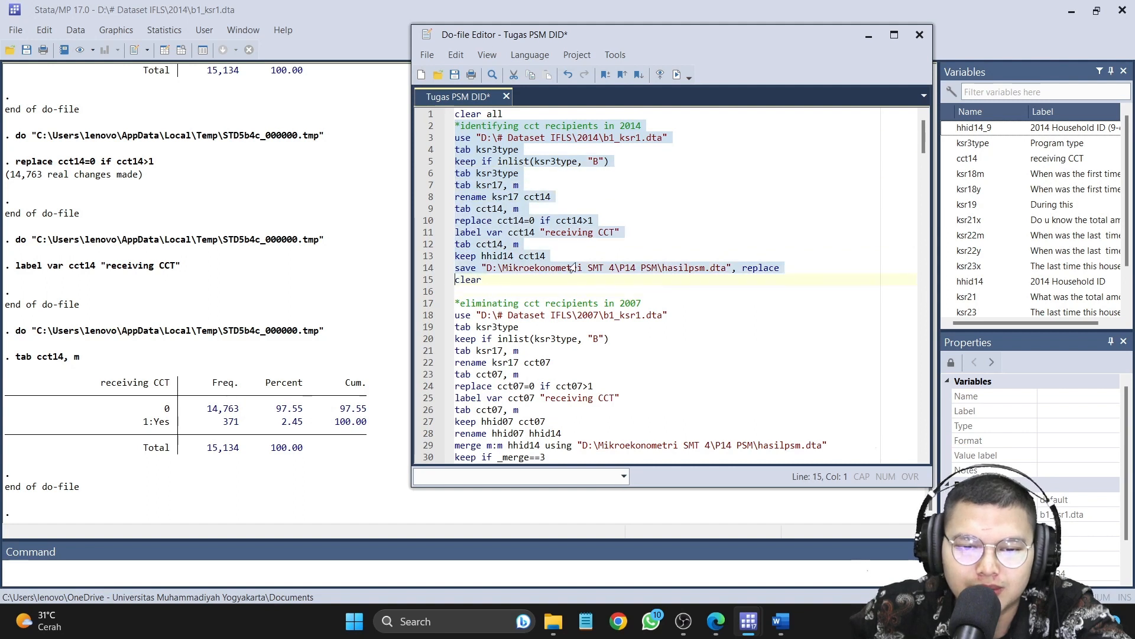
left_click(428, 259)
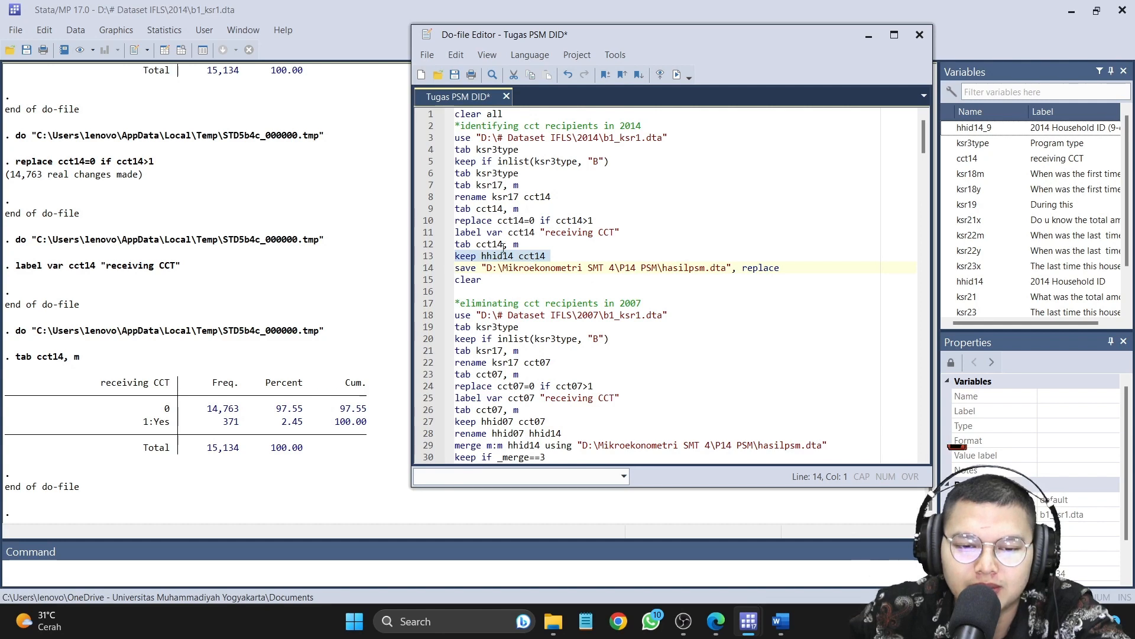
left_click(676, 75)
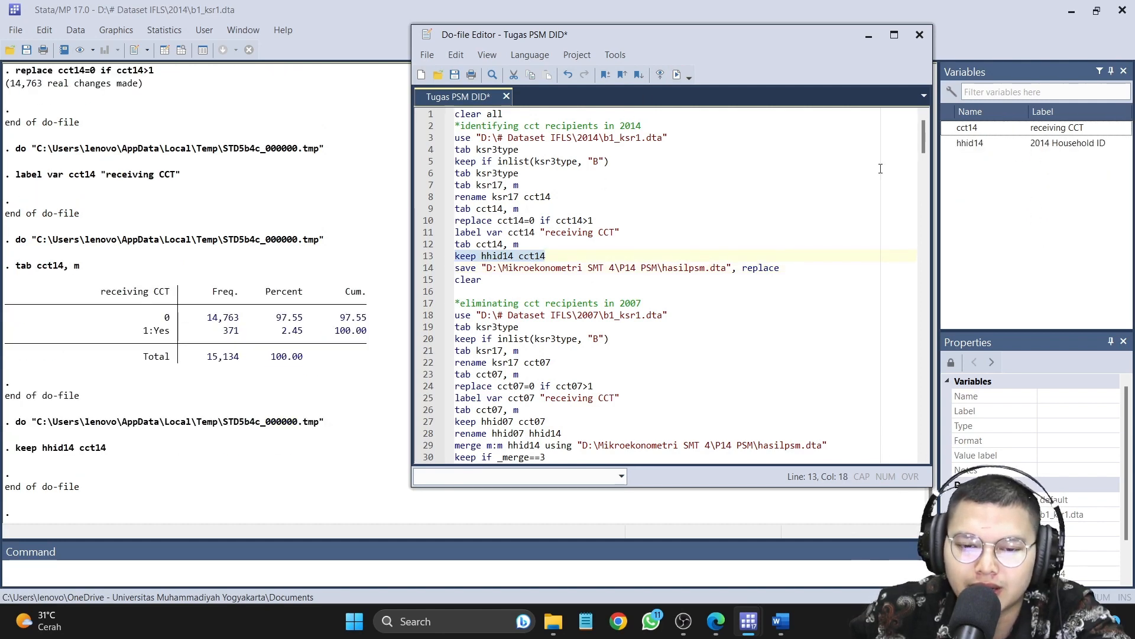
Step: Save the 2014 data as hasilpsm.dta with line 14, and run lines 15 to 18 to load the 2007 b1_ksr1.dta
left_click(426, 269)
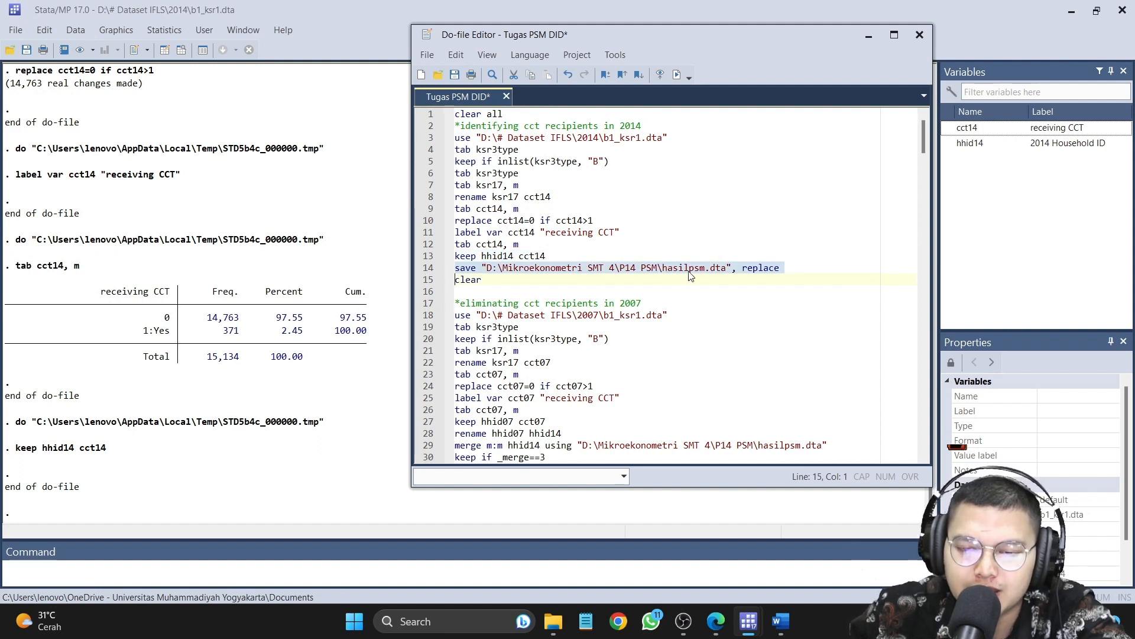
left_click(677, 81)
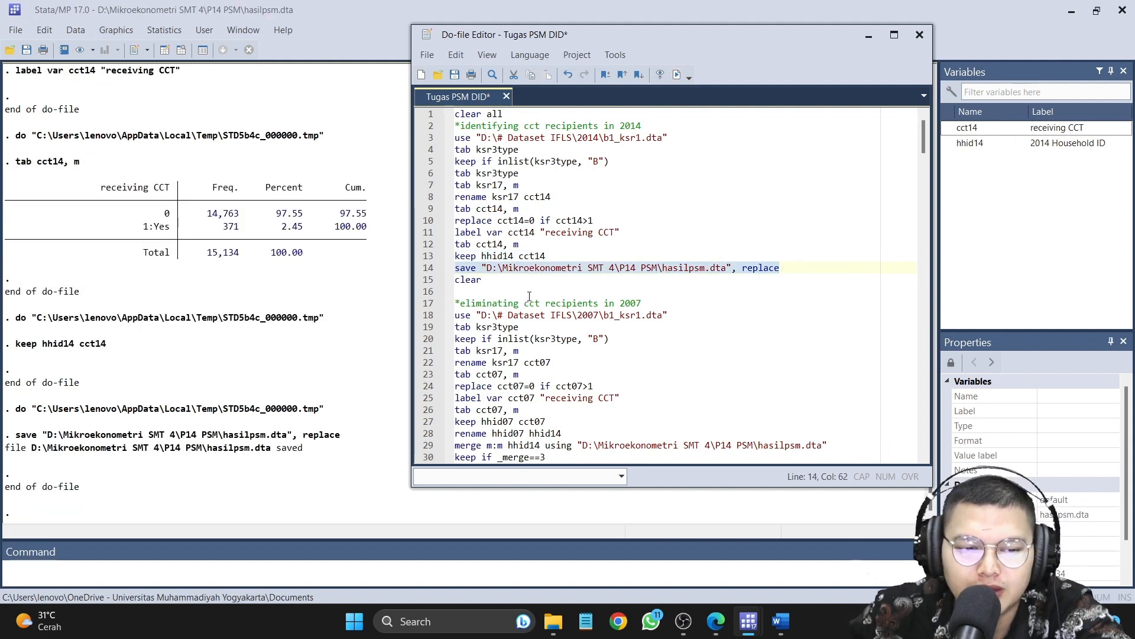
scroll(562, 290, "down", 2)
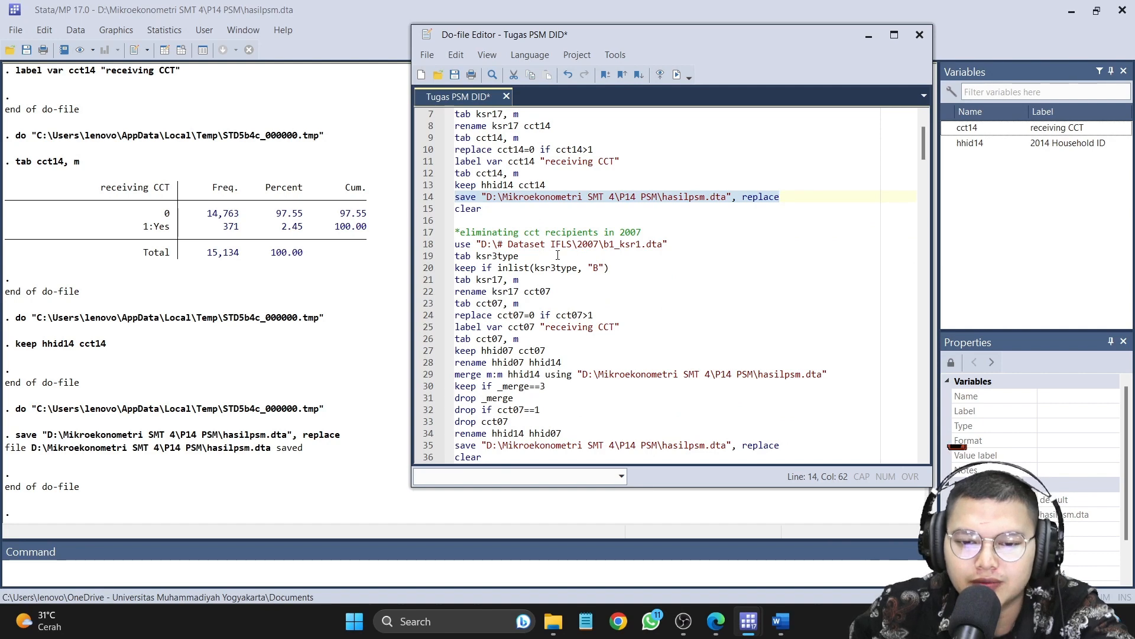
left_click_drag(420, 208, 421, 232)
key("shift+End")
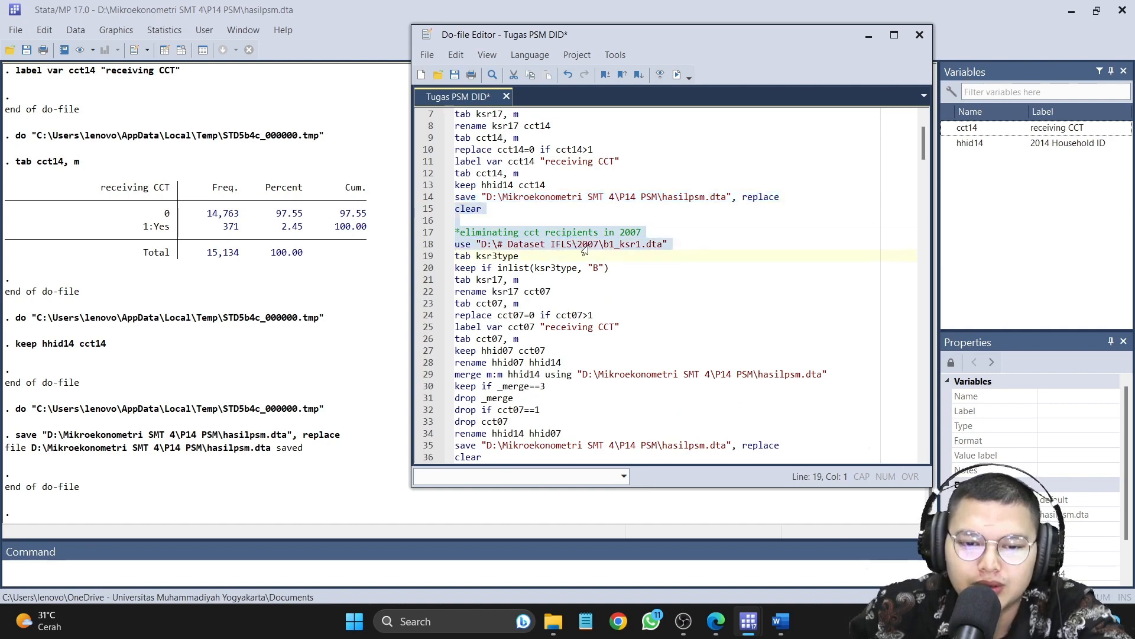
left_click(676, 80)
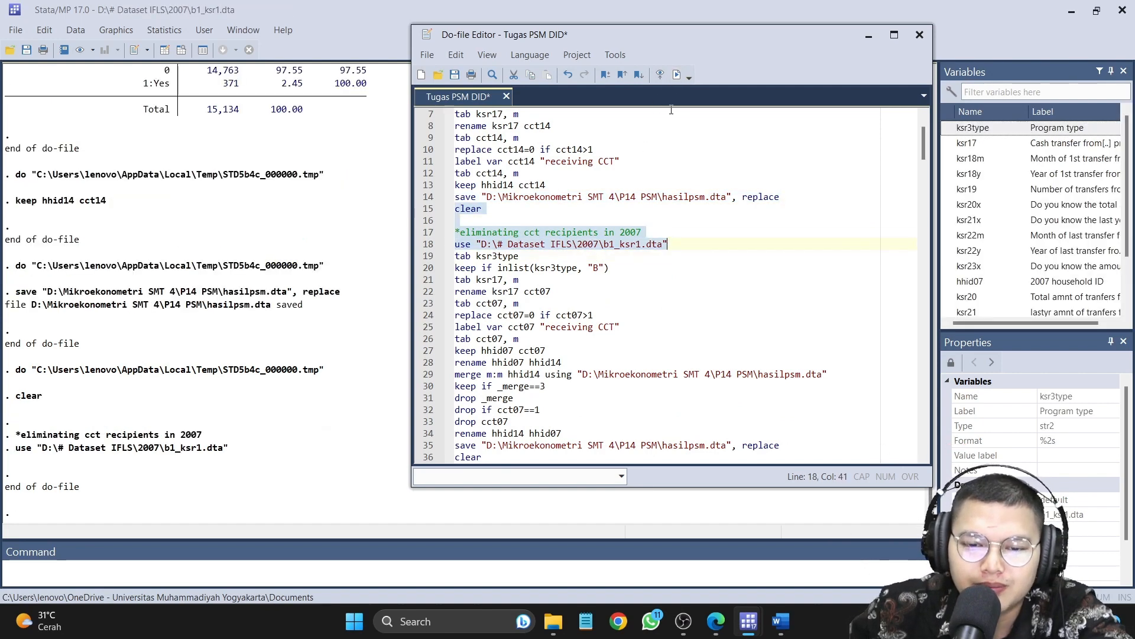
Step: Compare the 2007 folder and b1_ksr1 file name in line 18 with the 2014 path in line 3
left_click(607, 247)
double_click(606, 248)
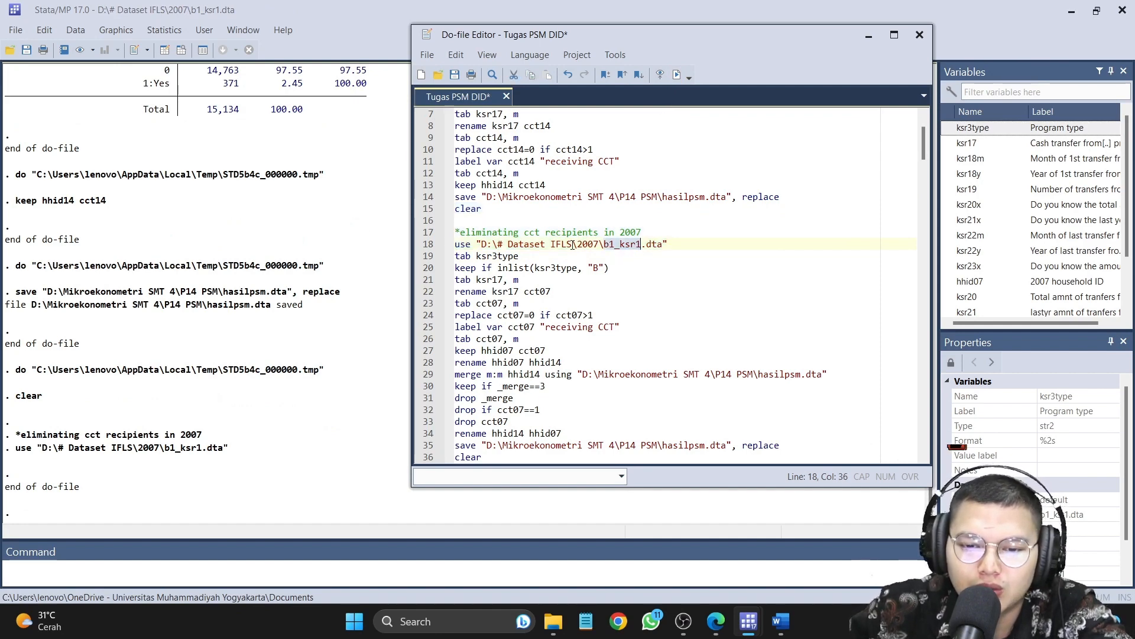
left_click_drag(573, 244, 605, 245)
scroll(649, 306, "up", 2)
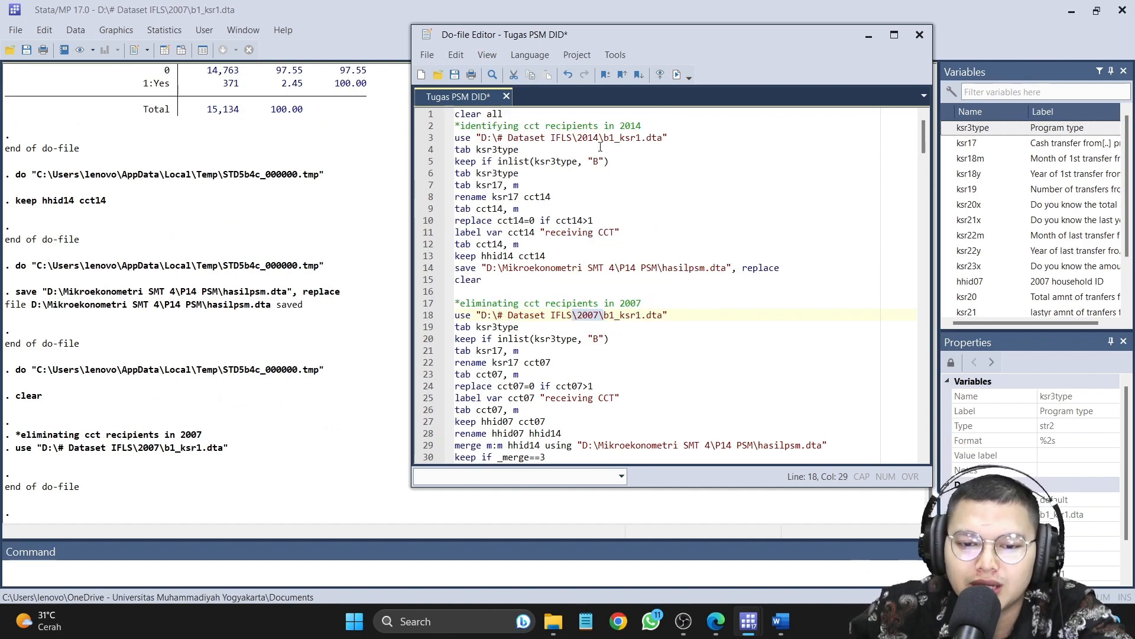
double_click(579, 137)
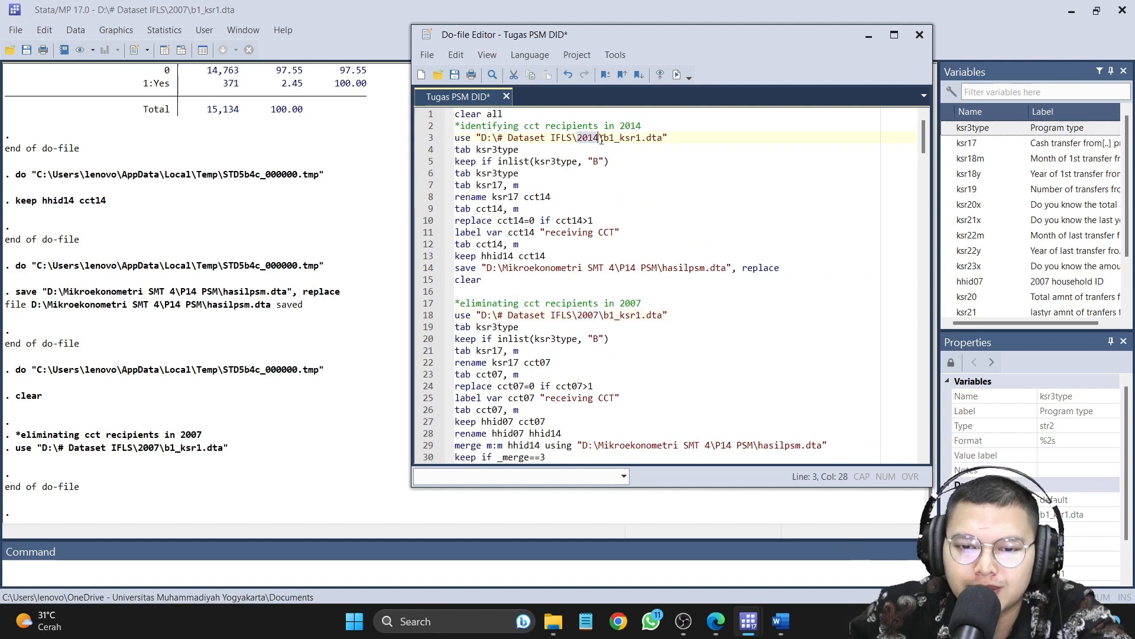
Step: Run lines 19 and 20 separately to tabulate ksr3type in the 2007 data and keep only program B observations
left_click(424, 329)
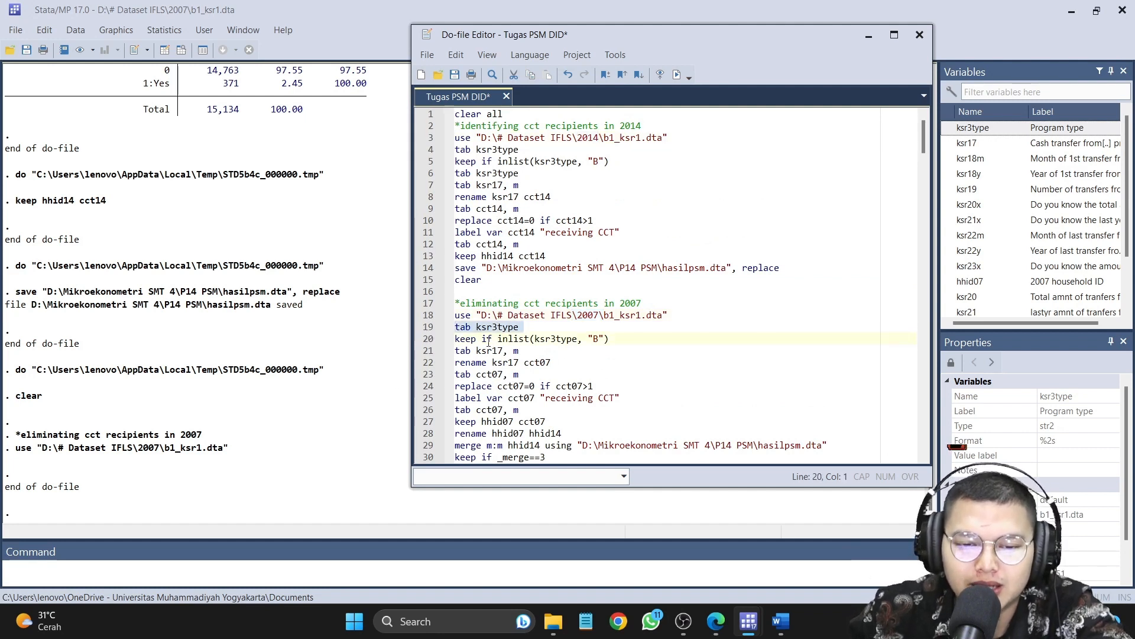
left_click(676, 74)
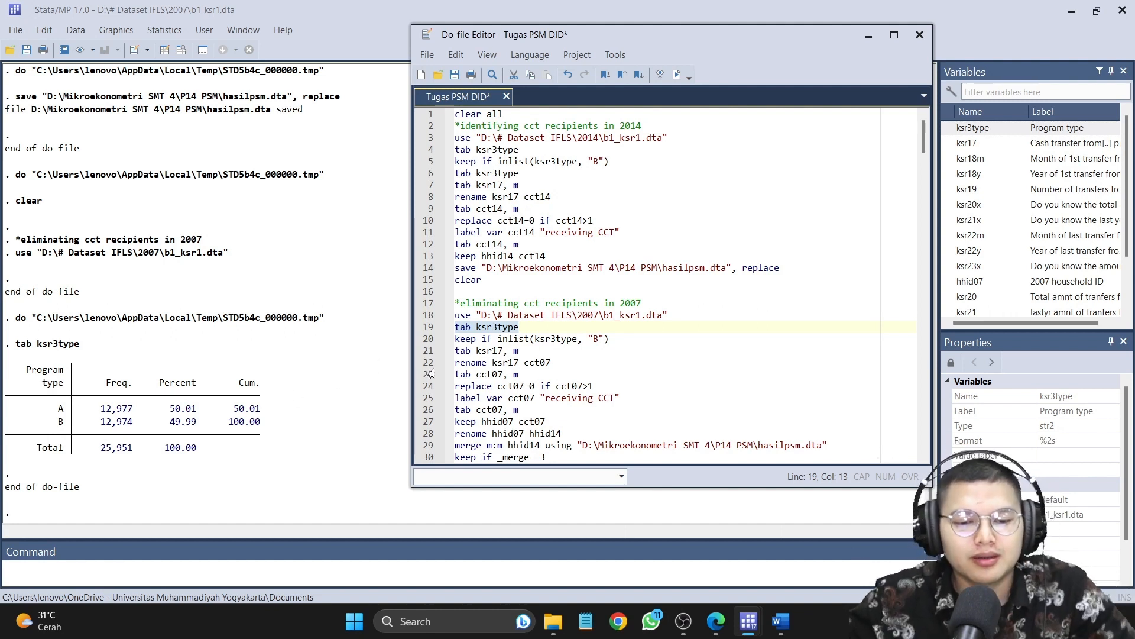
left_click(428, 340)
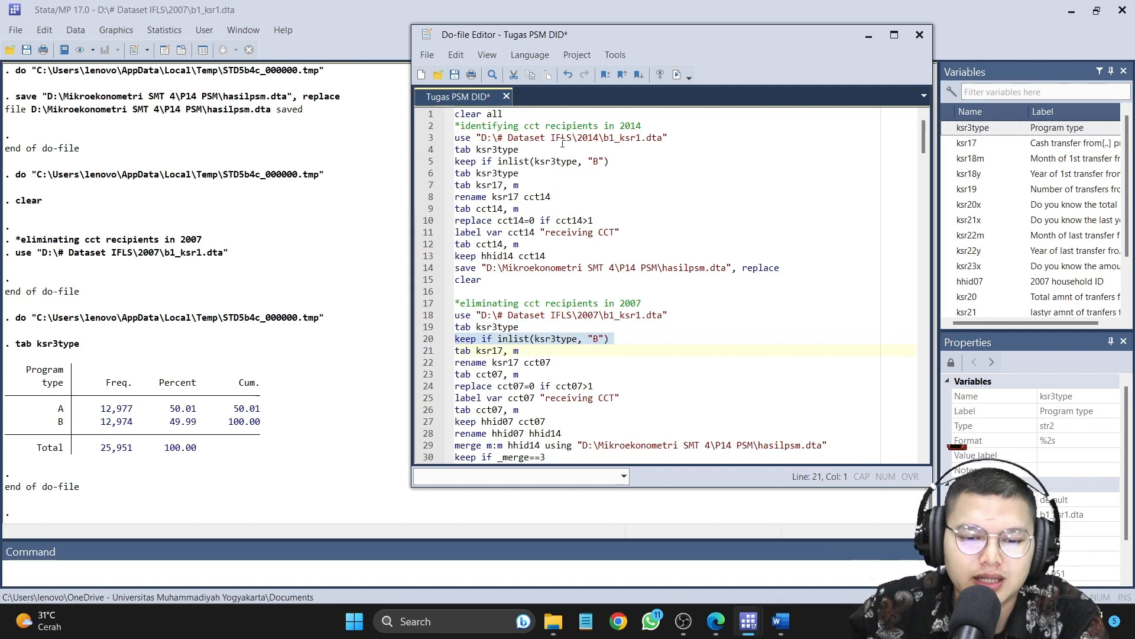
left_click(676, 75)
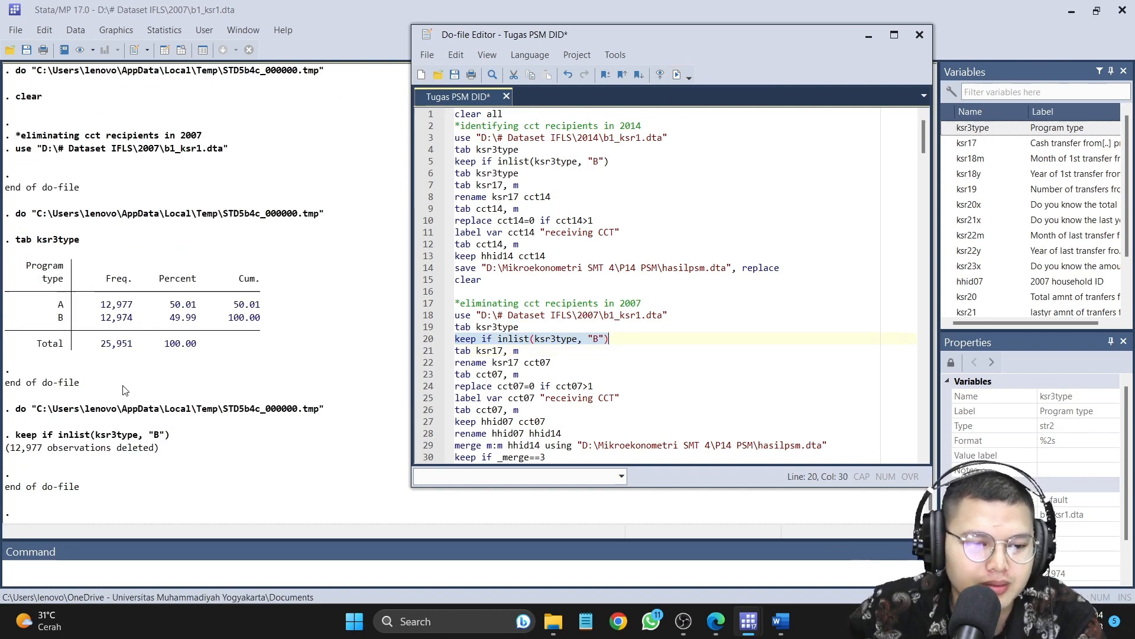
Step: Run lines 21 and 22 separately to tabulate ksr17 including missing values and rename it to cct07
left_click(427, 351)
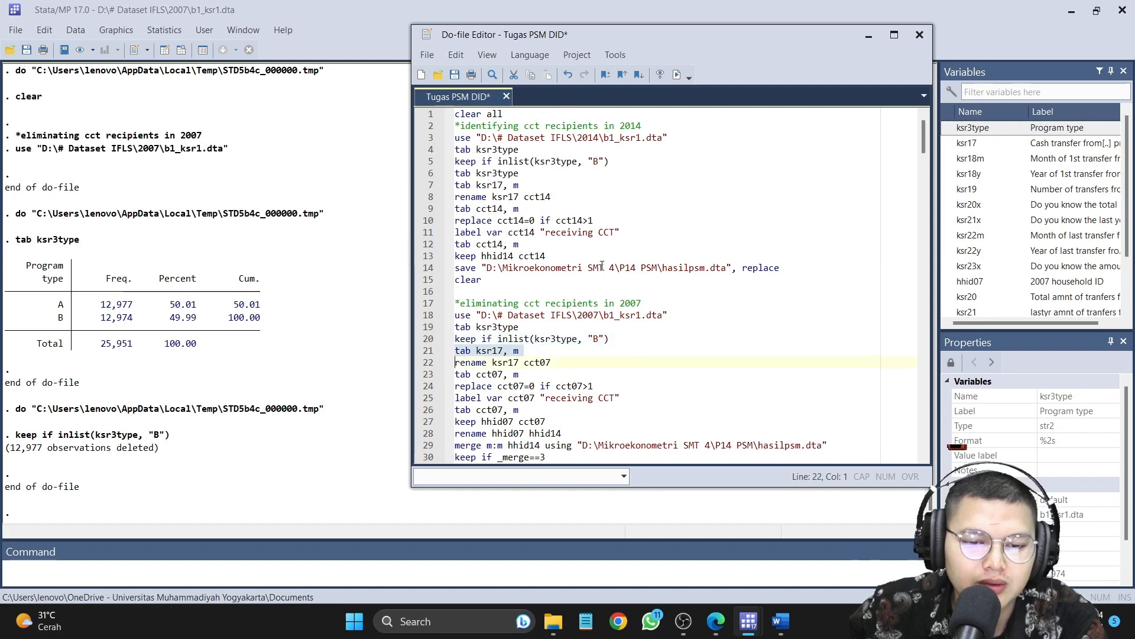
left_click(677, 75)
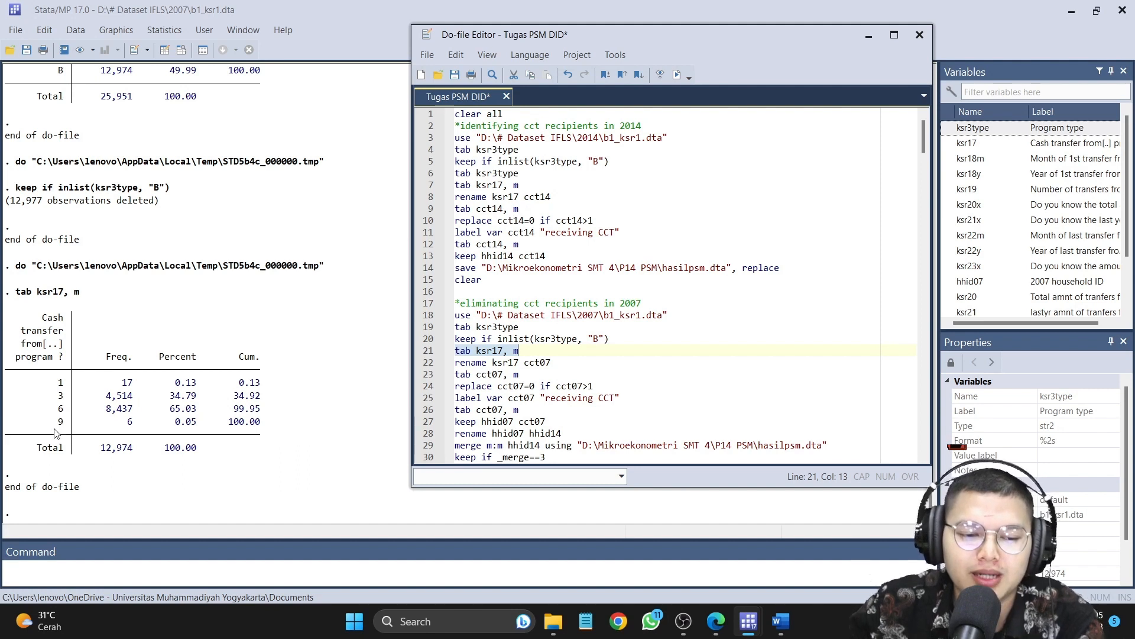
left_click(427, 362)
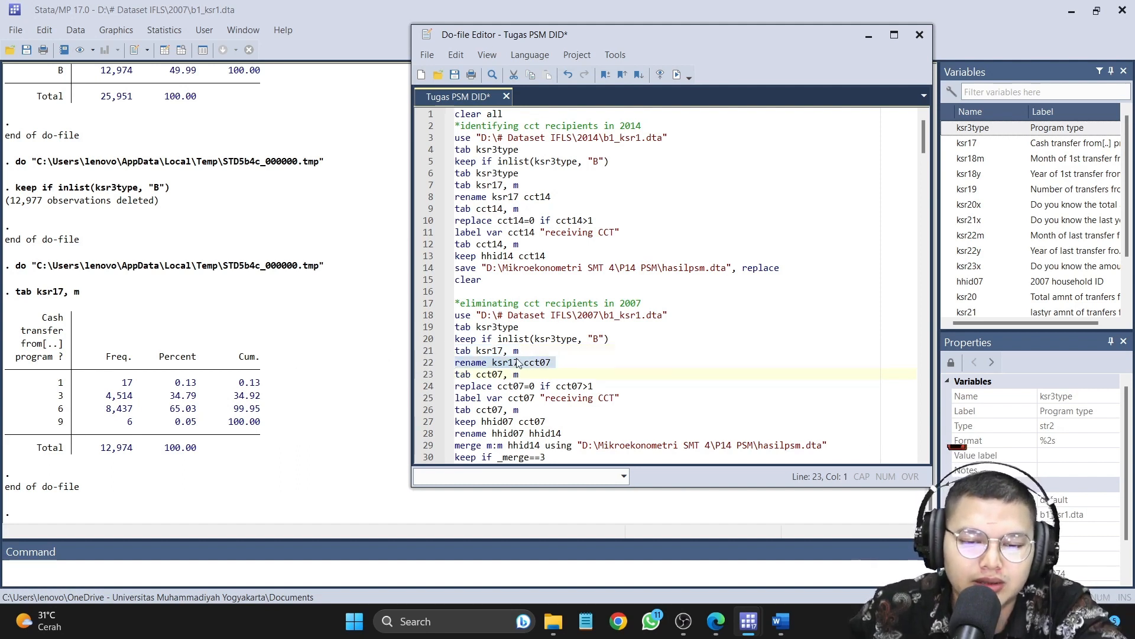
left_click(675, 75)
Step: Run lines 23 and 24 separately to tabulate cct07 including missing values and replace its values above 1 with 0
left_click(426, 374)
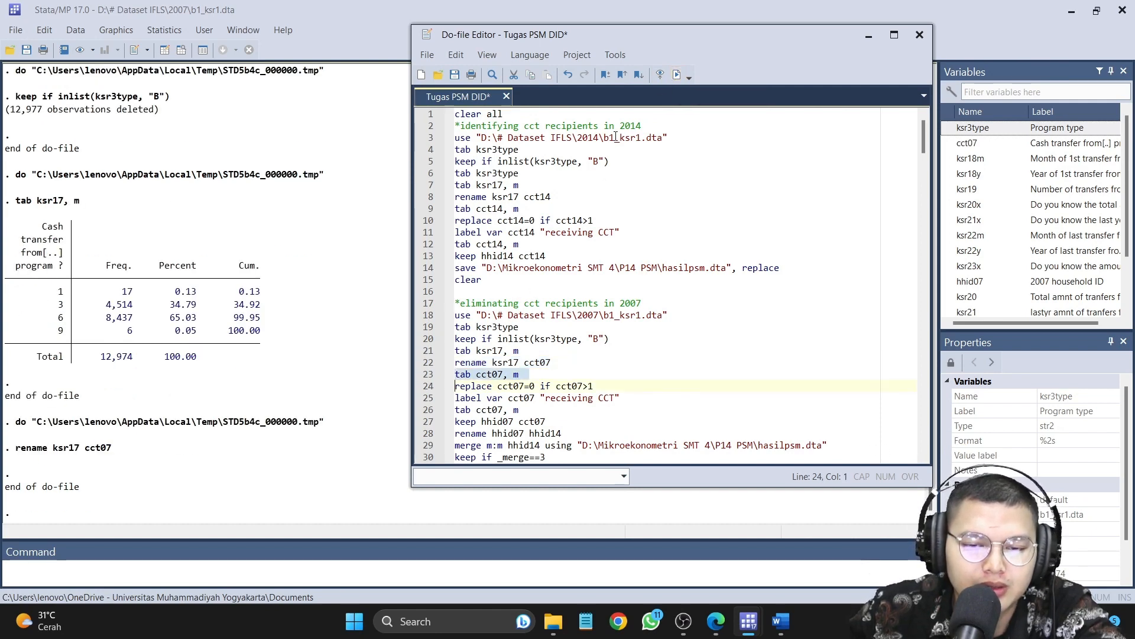
left_click(674, 75)
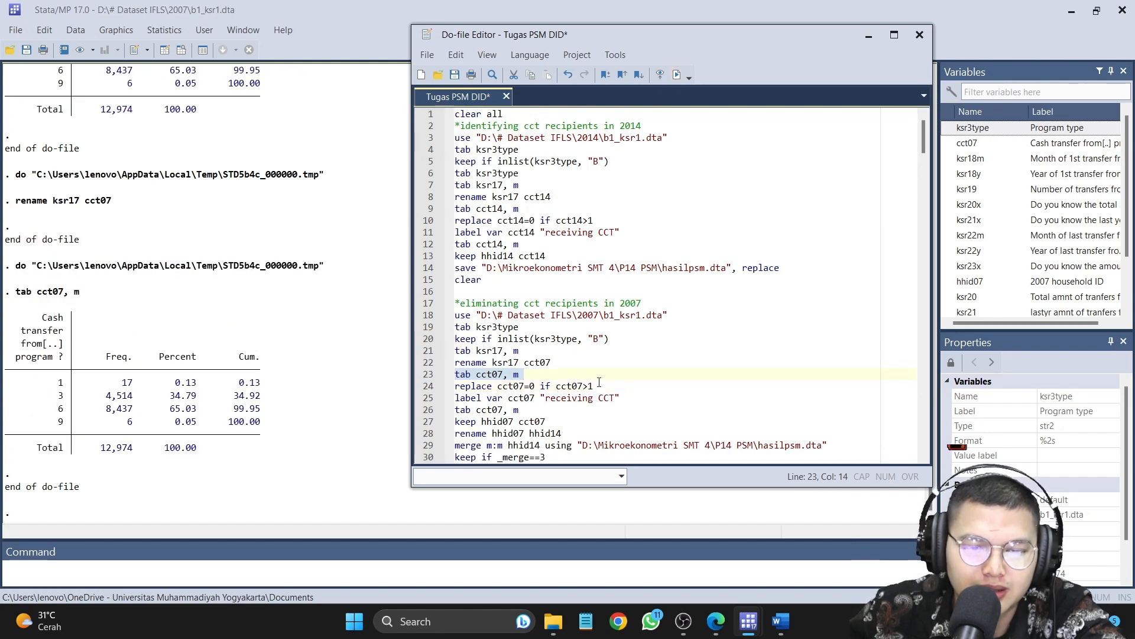
scroll(599, 383, "down", 1)
left_click(425, 351)
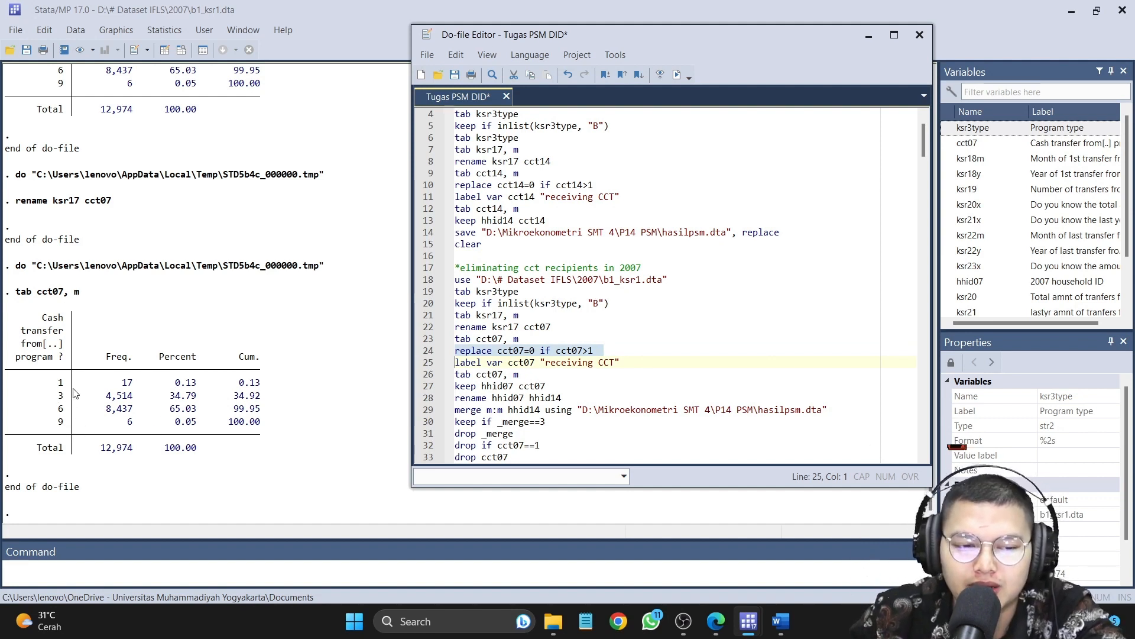
left_click(675, 76)
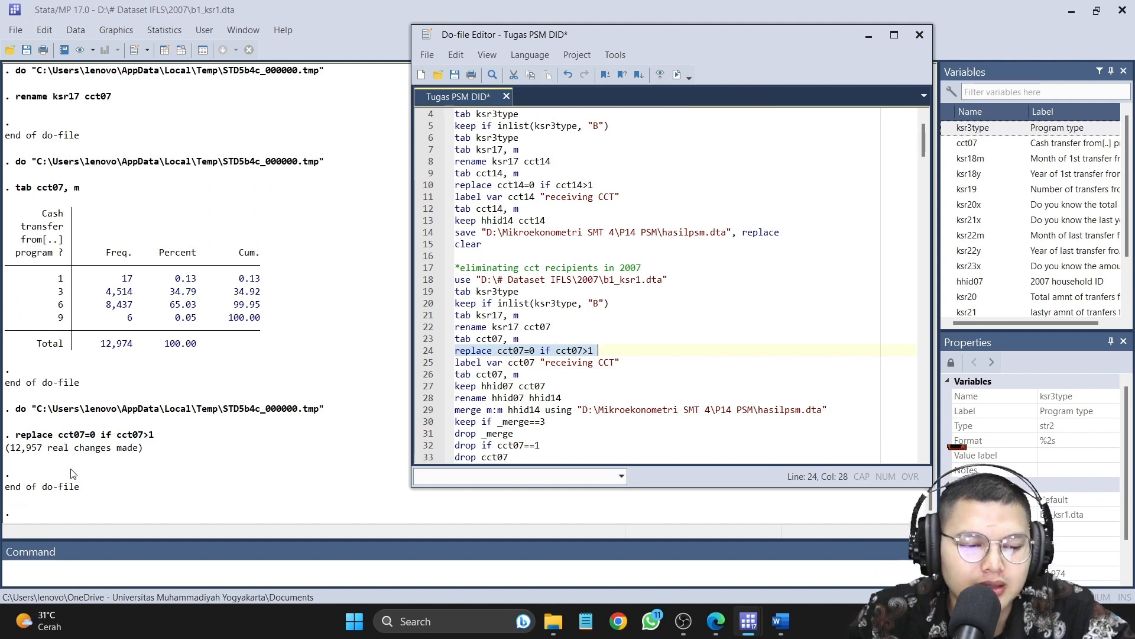
Step: Run lines 25 and 26 separately to label cct07 as "receiving CCT" and tabulate it including missing values
left_click(424, 367)
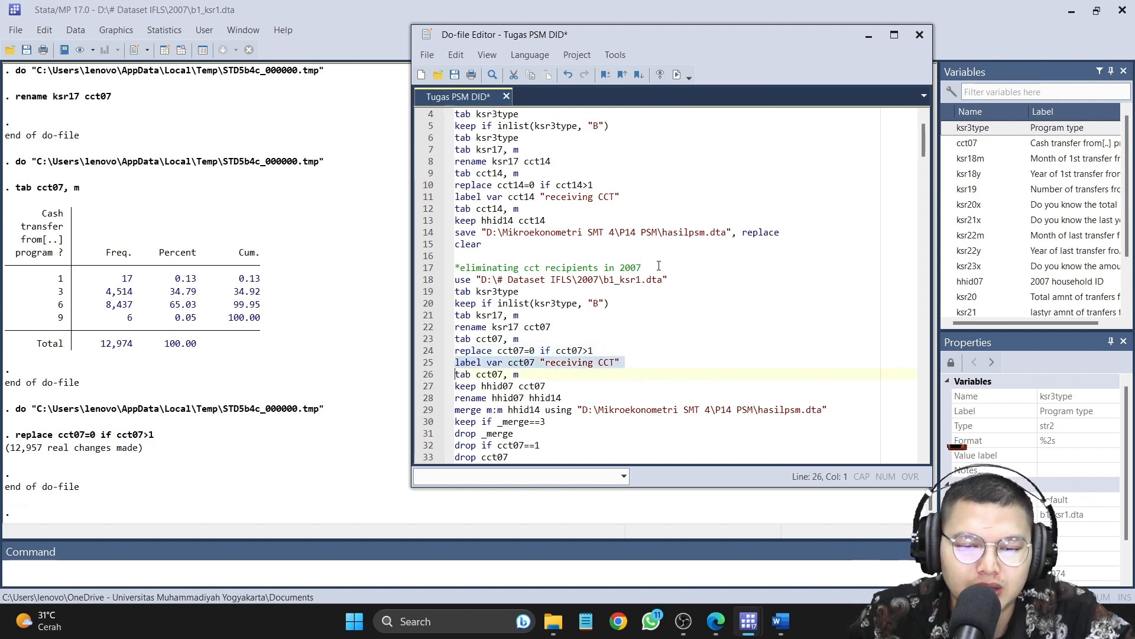
left_click(675, 76)
left_click(430, 374)
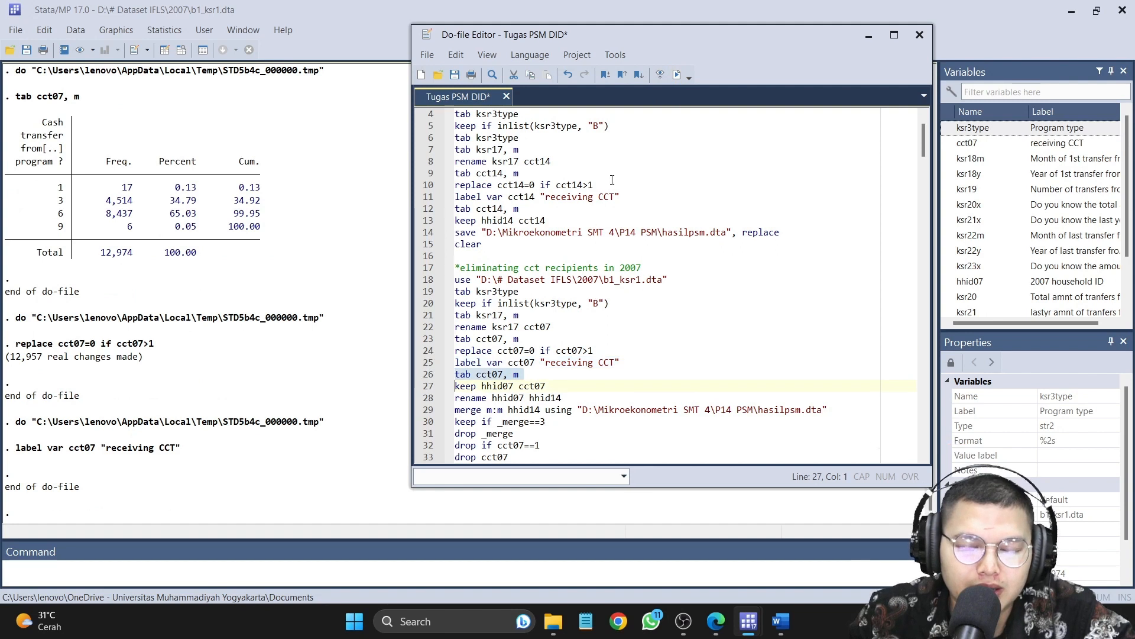
left_click(681, 75)
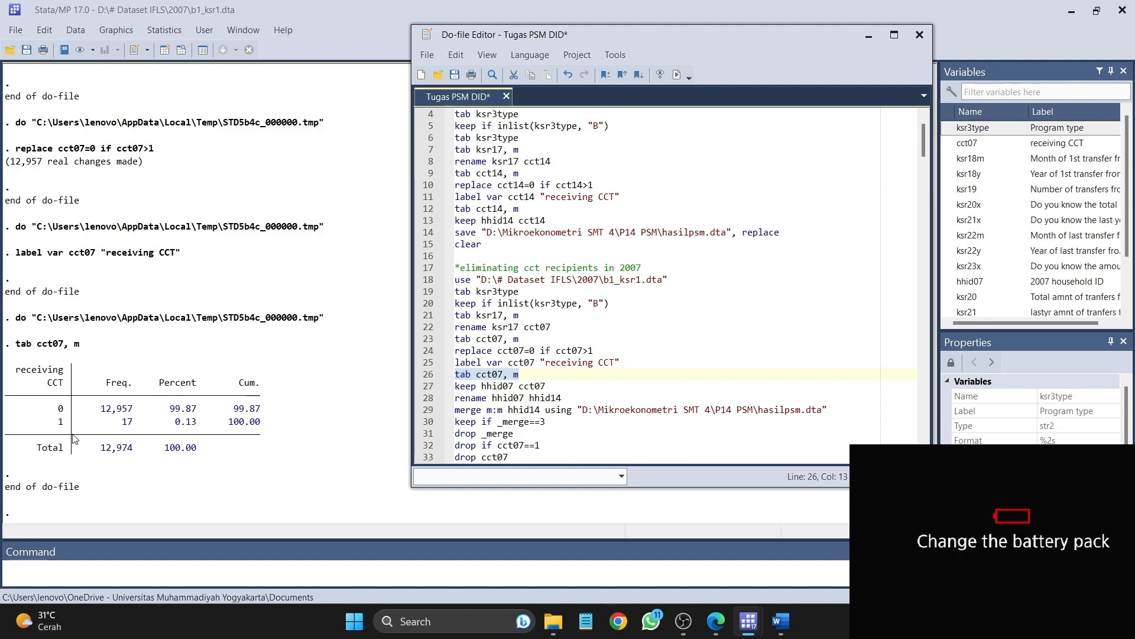
Step: Run lines 27 and 28 separately to keep only hhid07 and cct07 and rename hhid07 to hhid14
scroll(465, 346, "down", 2)
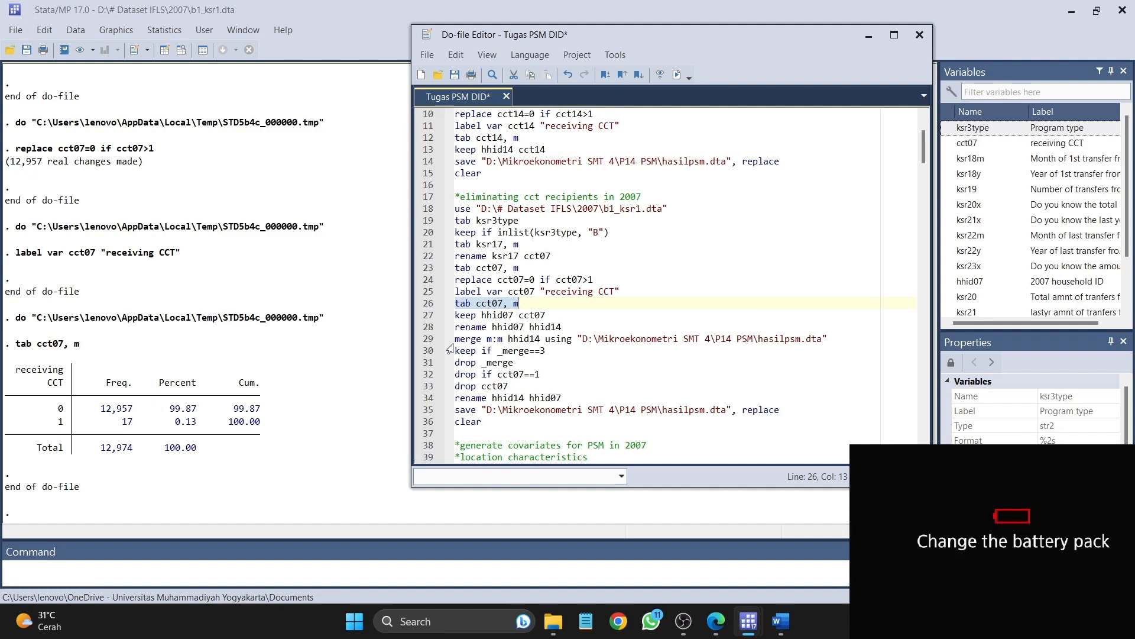
left_click(425, 315)
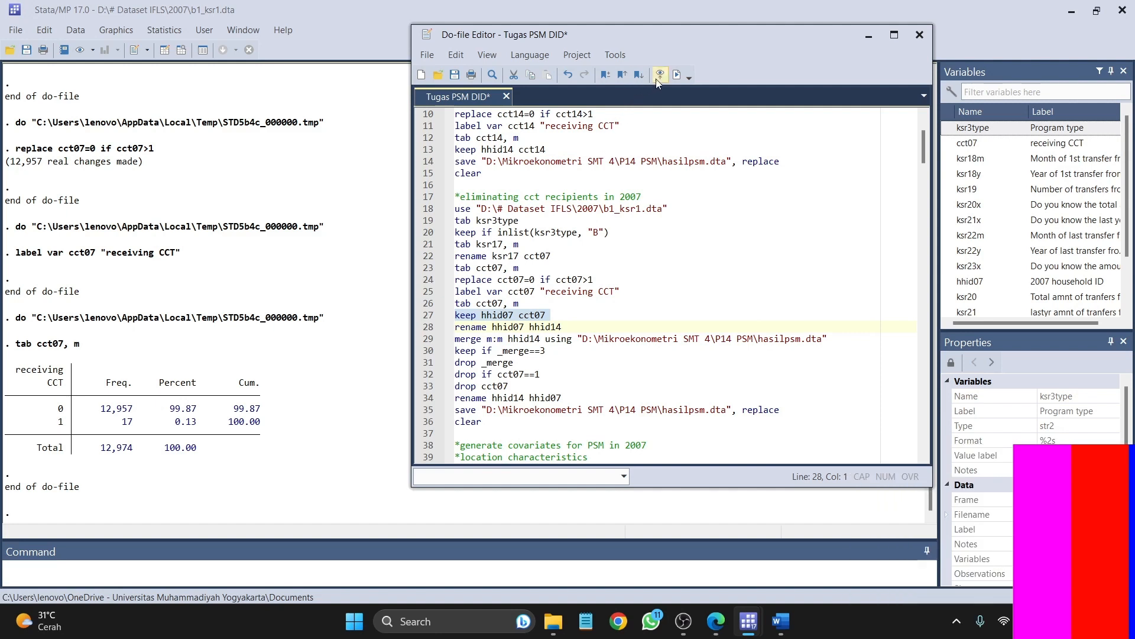
left_click(676, 74)
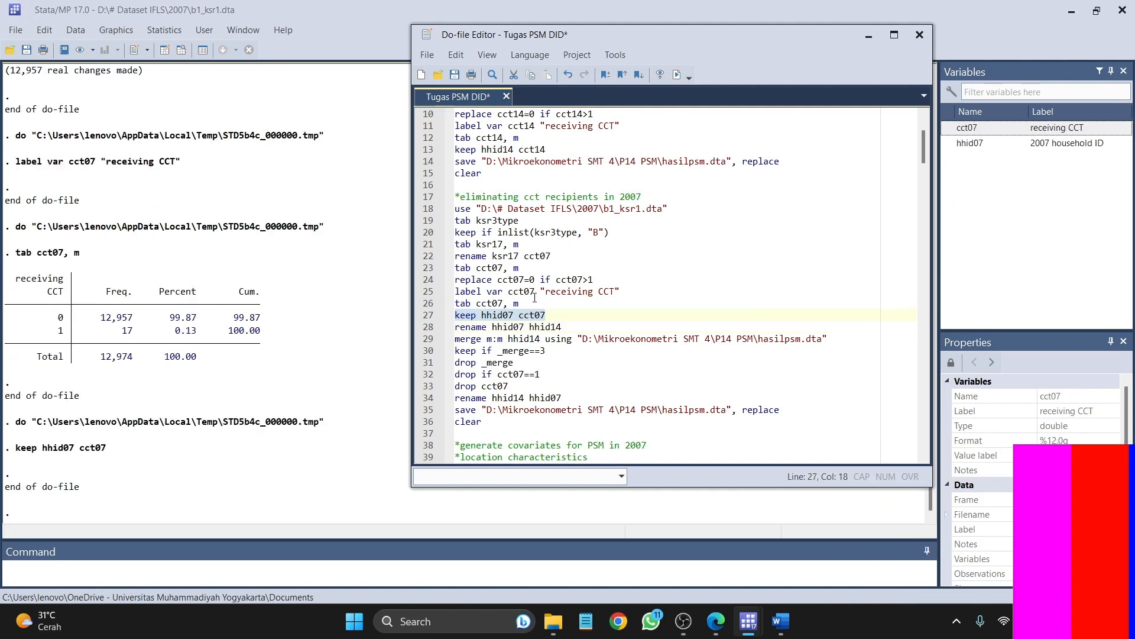
left_click(430, 327)
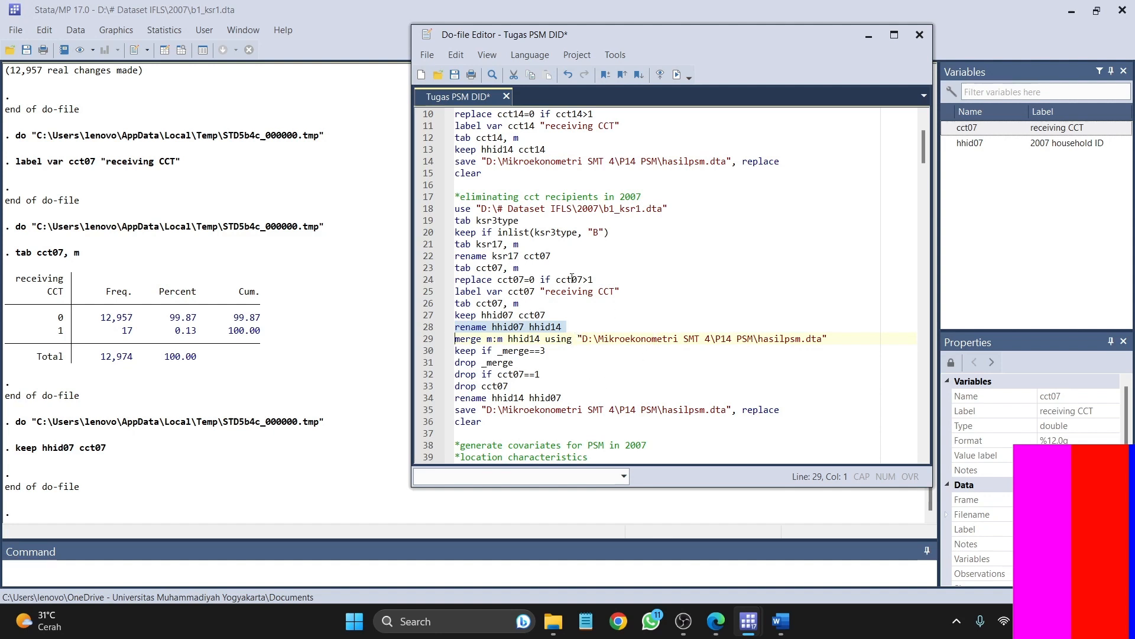
left_click(677, 75)
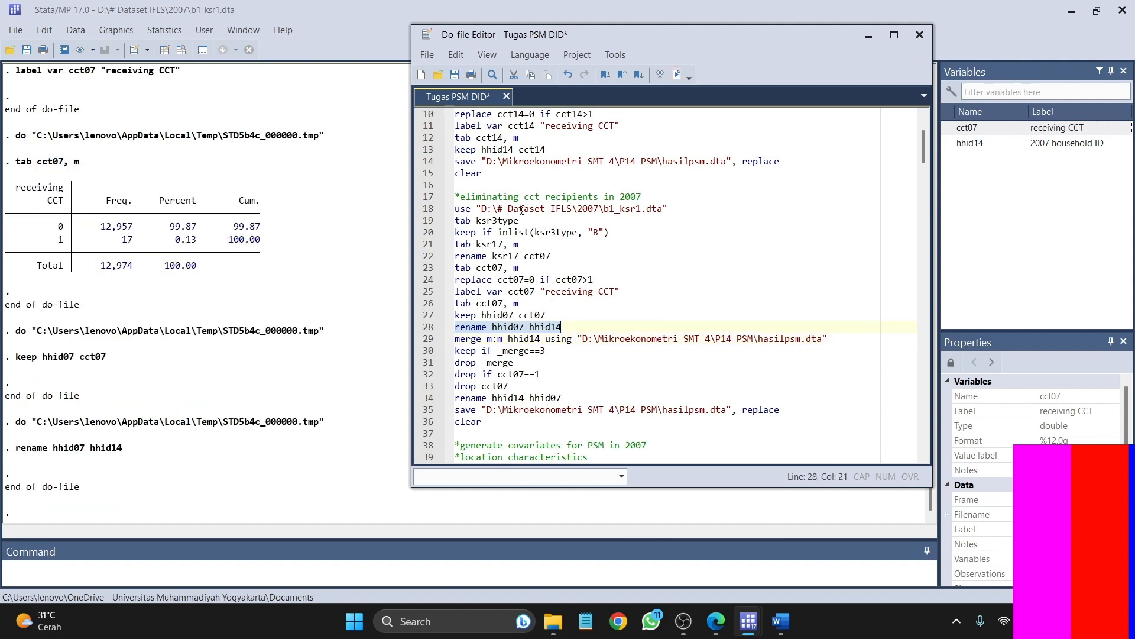
Step: Compare the hasilpsm.dta path in lines 14 and 29, and run line 29 to merge the data m:m on hhid14
left_click(424, 344)
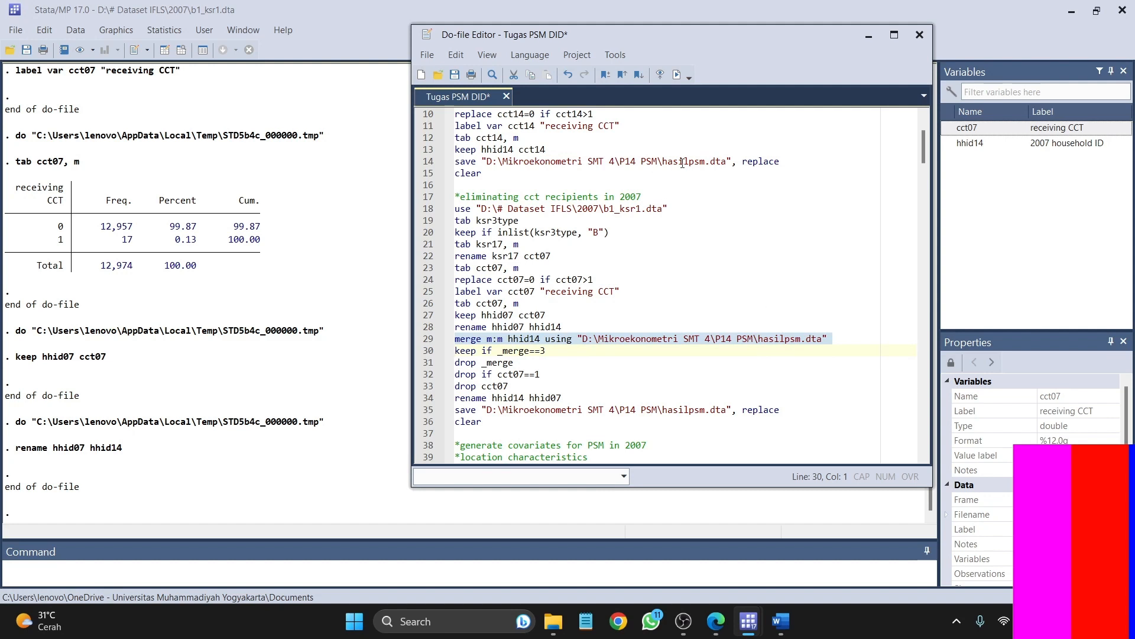
left_click_drag(489, 162, 724, 162)
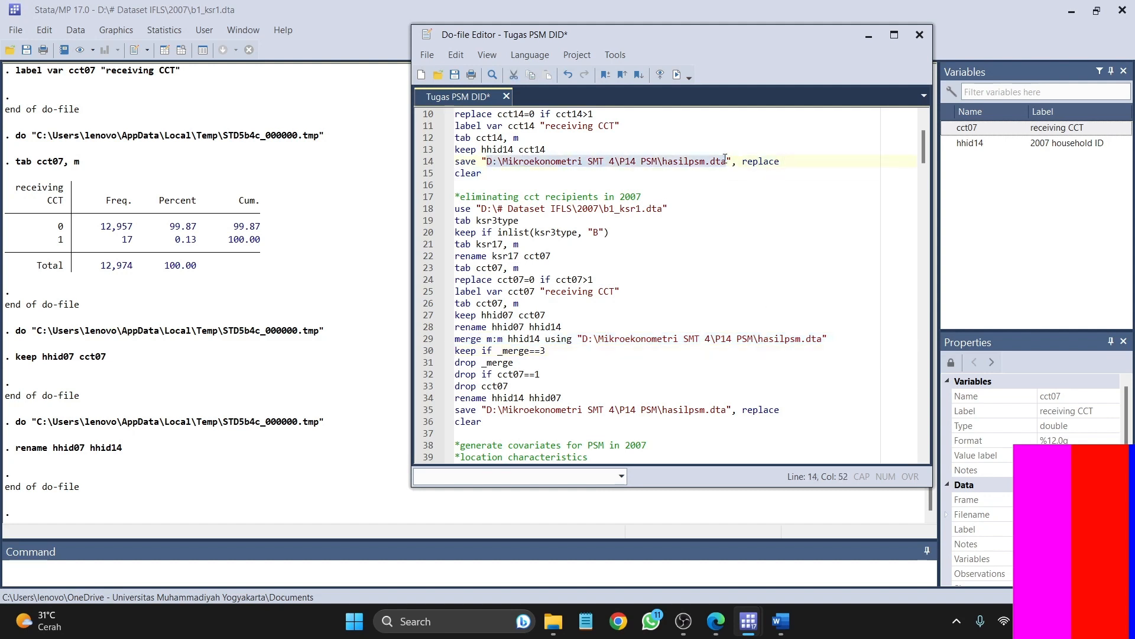
left_click_drag(585, 339, 822, 339)
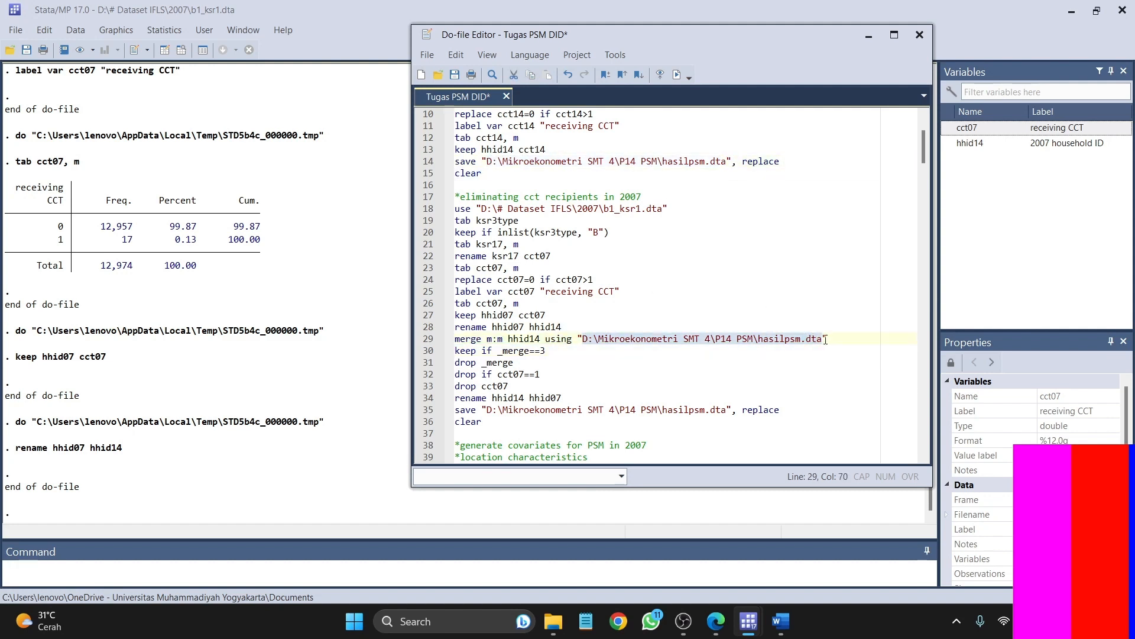
left_click(428, 340)
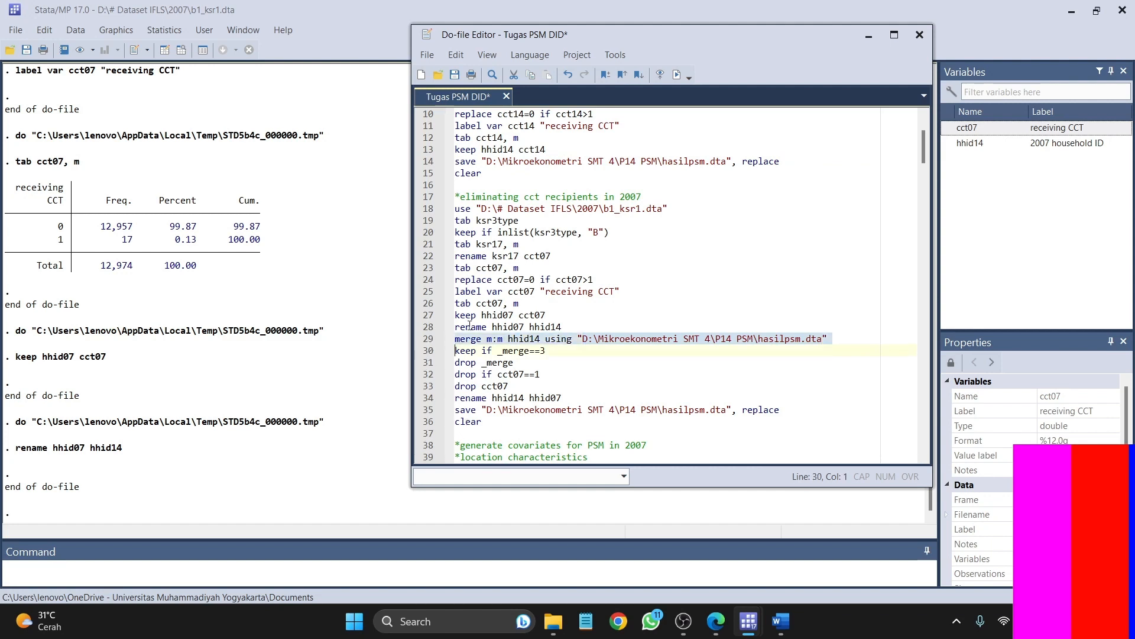
left_click(677, 75)
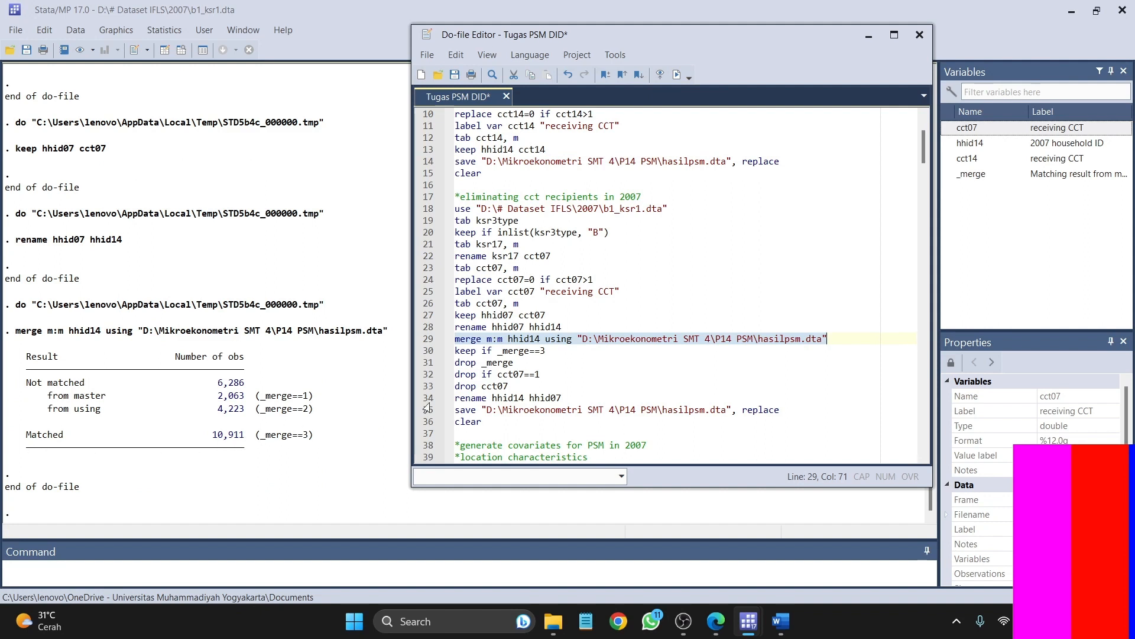
Step: Run lines 30 and 31 separately to keep only observations with _merge equal to 3 and drop the _merge variable
left_click(424, 353)
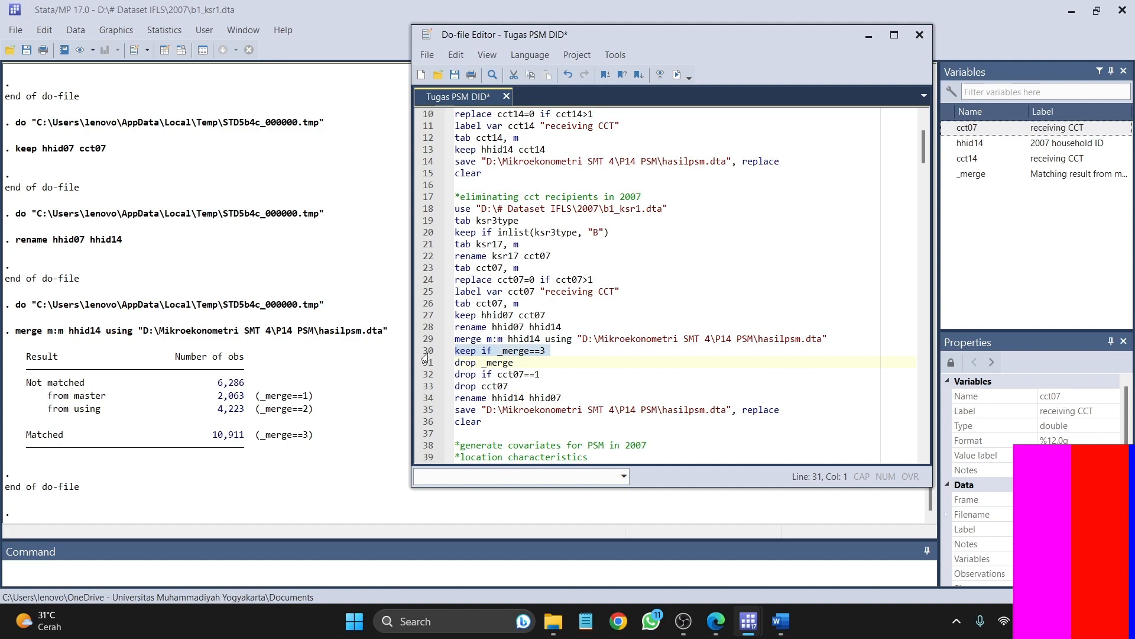
key("ctrl+d")
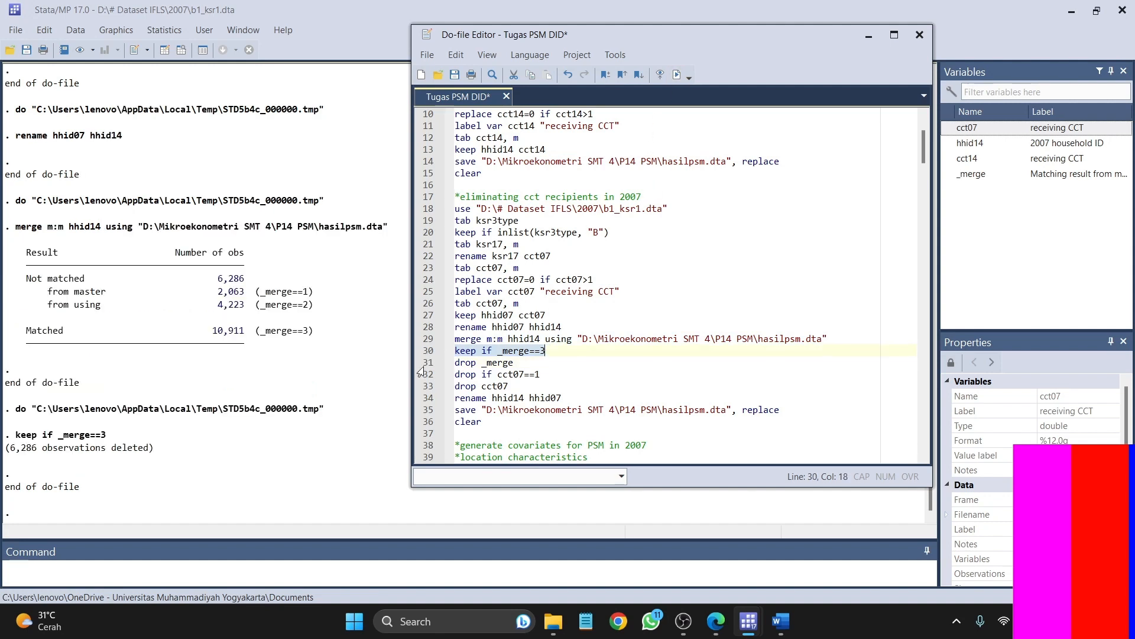
left_click(437, 362)
left_click(677, 75)
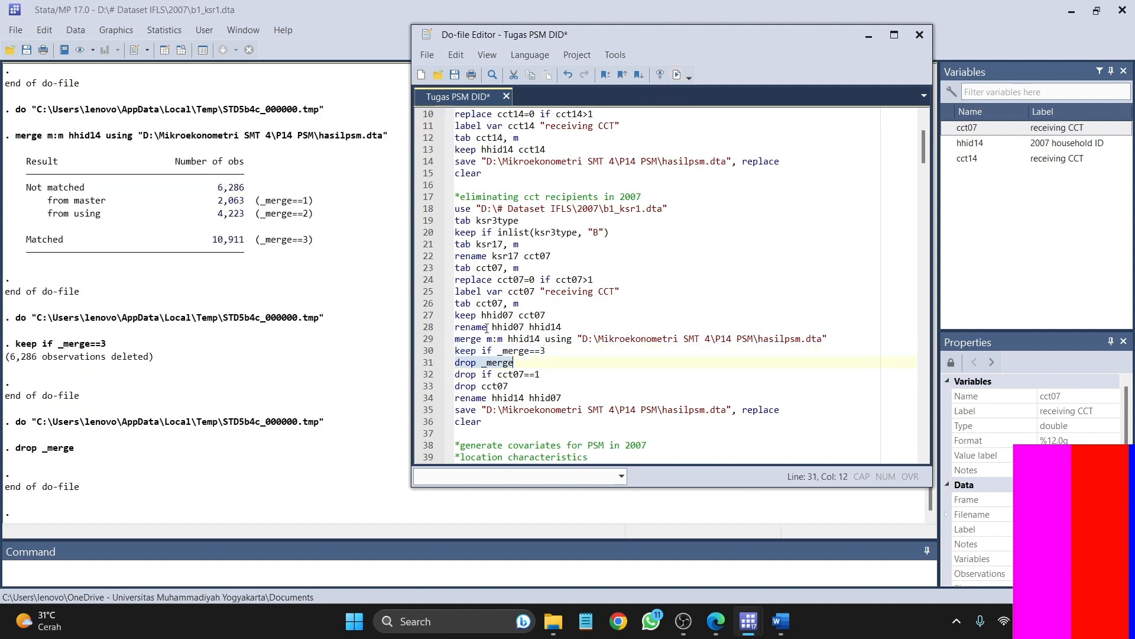
Step: Run lines 32 and 33 separately to drop observations with cct07 equal to 1 and remove the cct07 variable
left_click(425, 376)
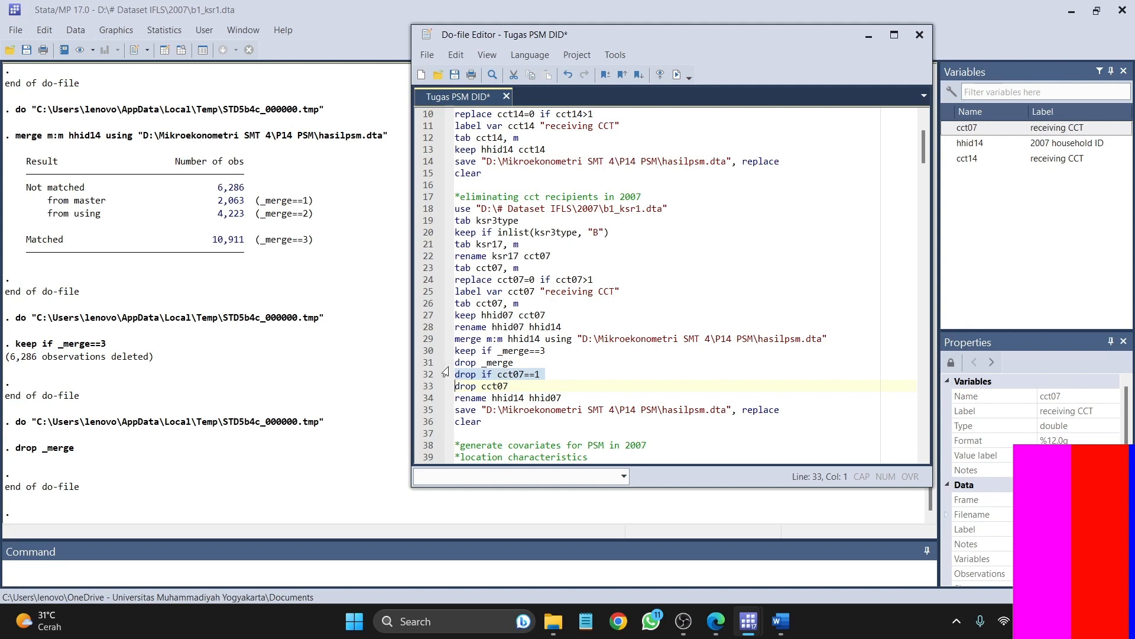
left_click(677, 75)
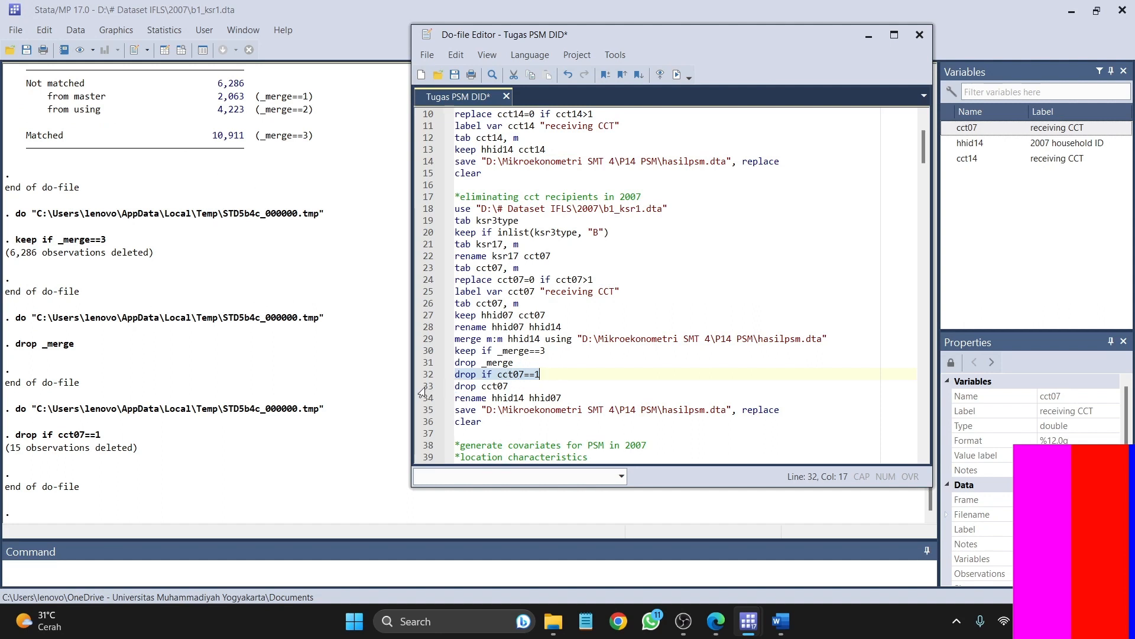
left_click(422, 392)
left_click(677, 75)
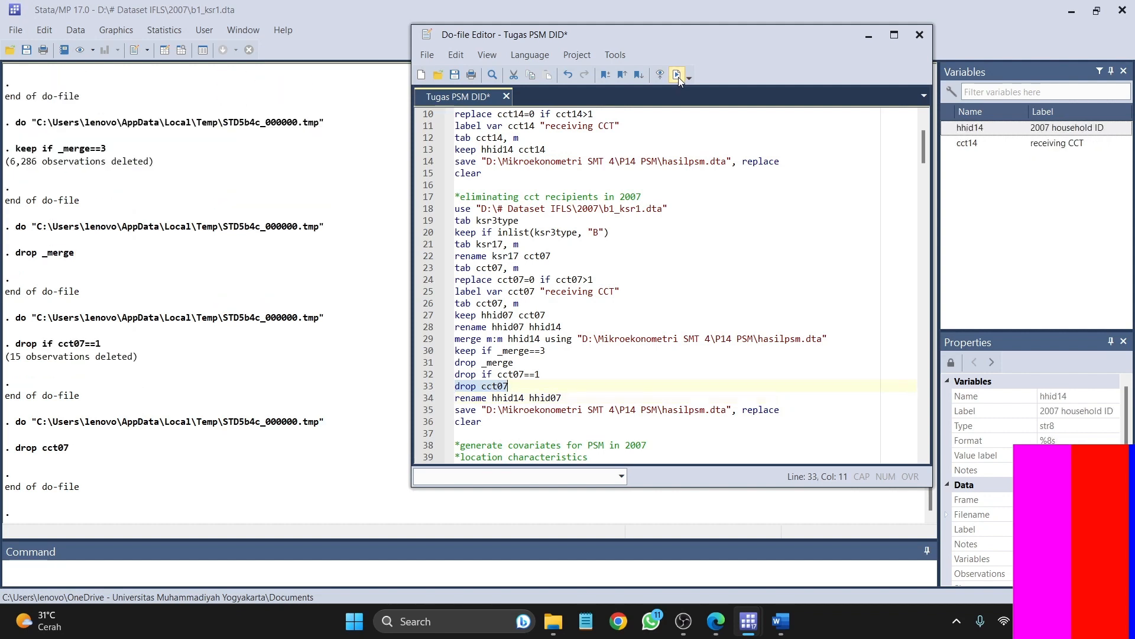
Step: Run lines 34 and 35 separately to rename hhid14 to hhid07 and save the data as hasilpsm.dta, replacing the existing file
scroll(598, 193, "down", 2)
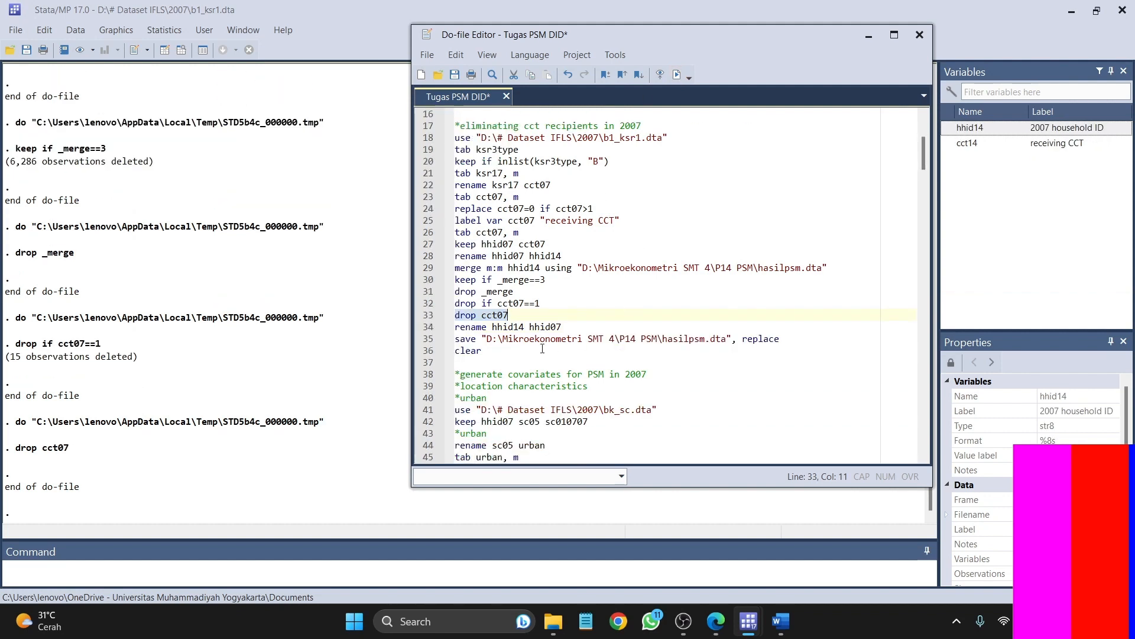
left_click(431, 327)
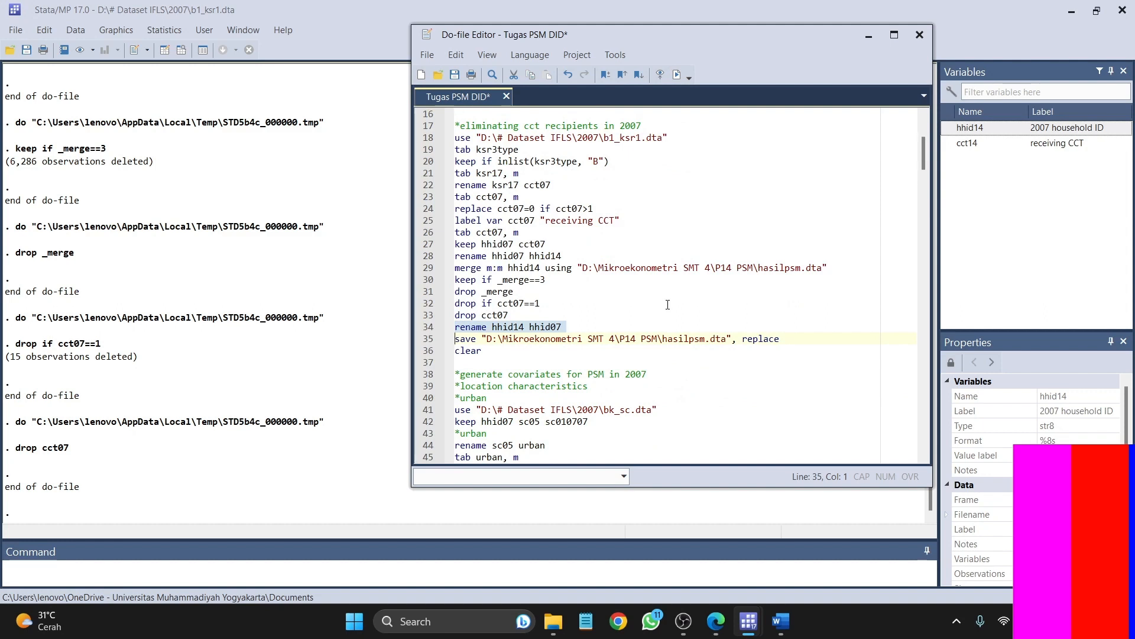
left_click(678, 74)
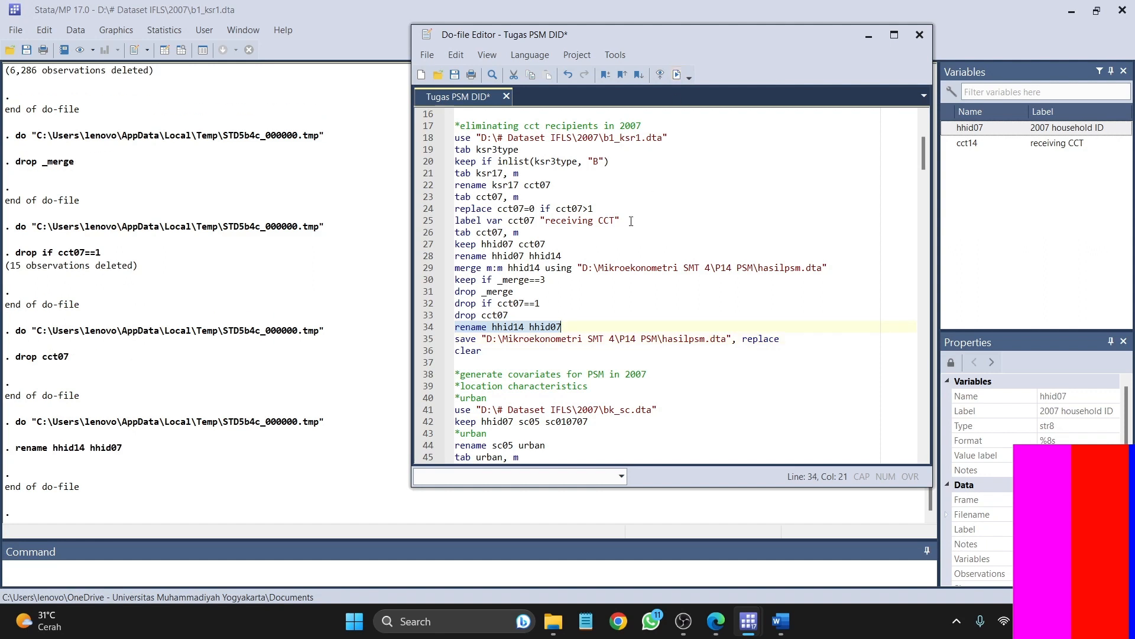
left_click(421, 341)
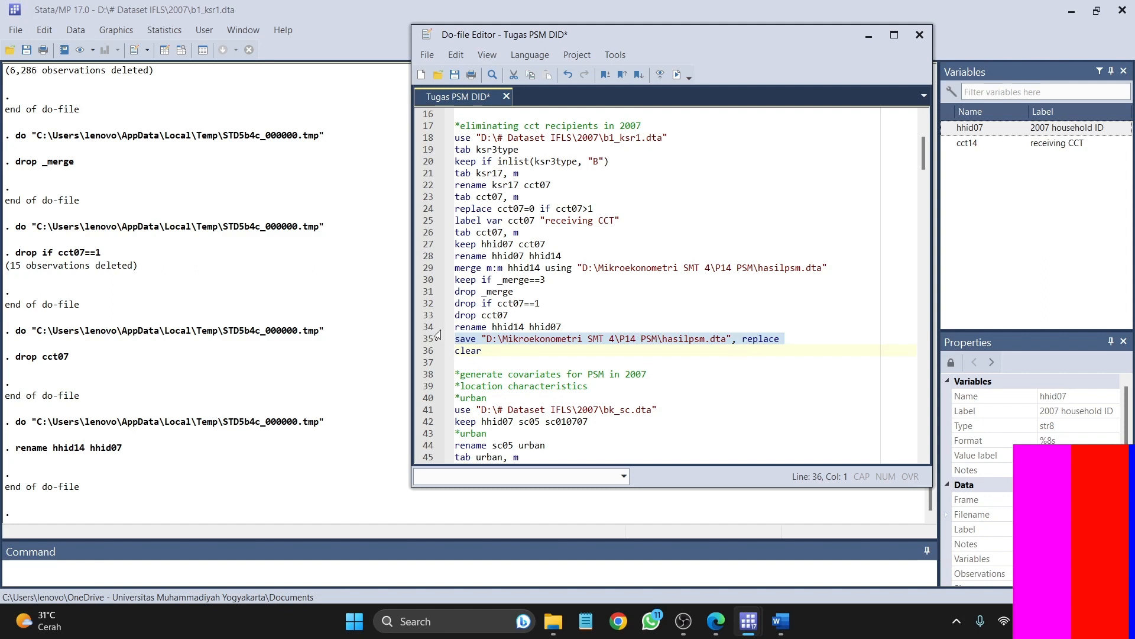
left_click(676, 75)
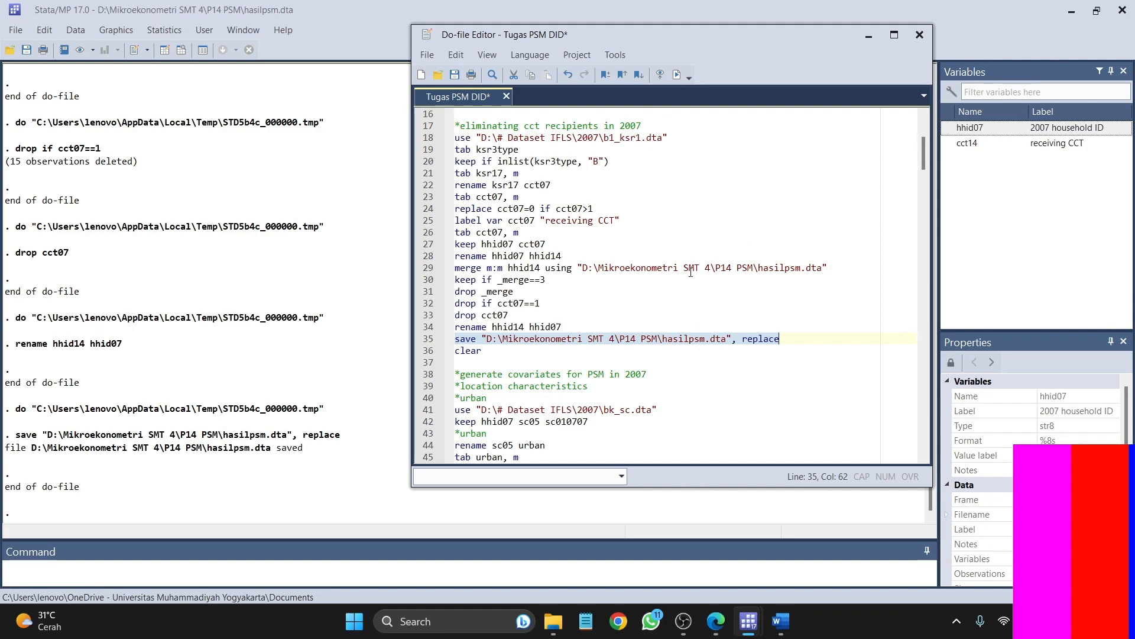
Step: Highlight lines 36 to 40, from the clear command through the 2007 covariate, location characteristics and urban comments
scroll(621, 362, "down", 3)
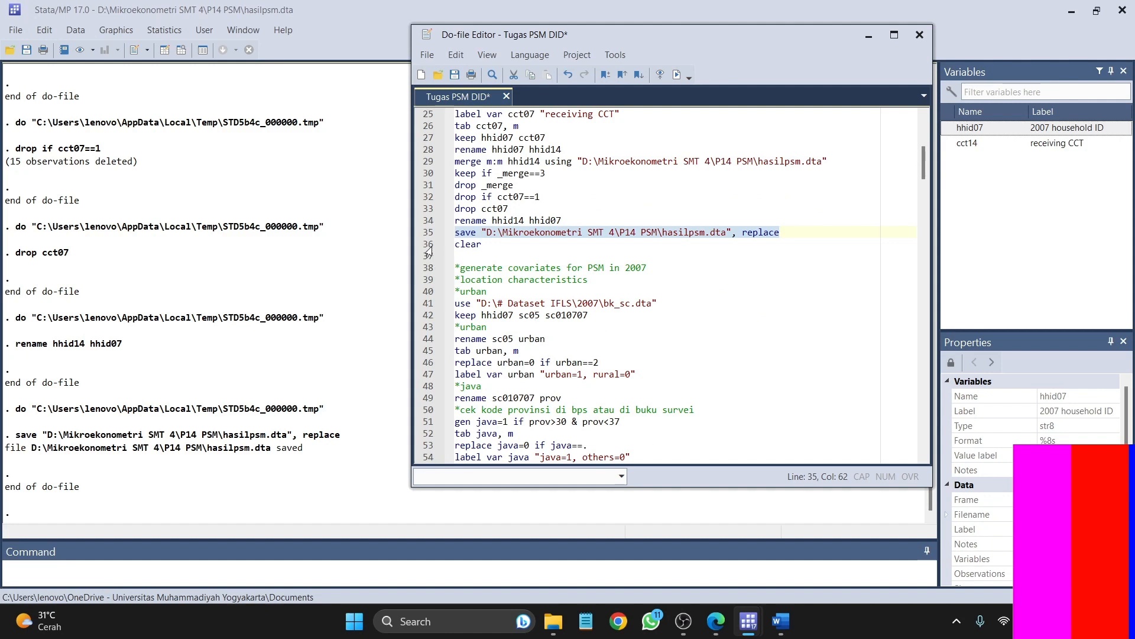
left_click_drag(425, 246, 529, 271)
left_click_drag(597, 275, 579, 290)
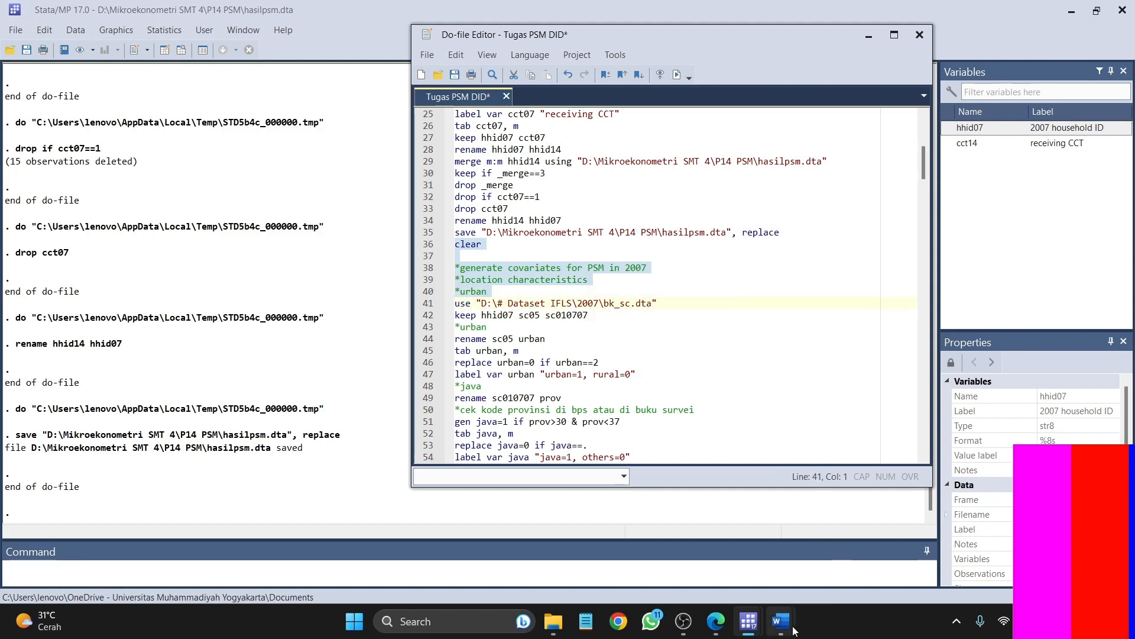
Step: Switch to the Word answer key and review the Penerima PKH, Kota/desa and Jawa/luar Jawa rows of the variable table
mouse_move(780, 621)
left_click(822, 535)
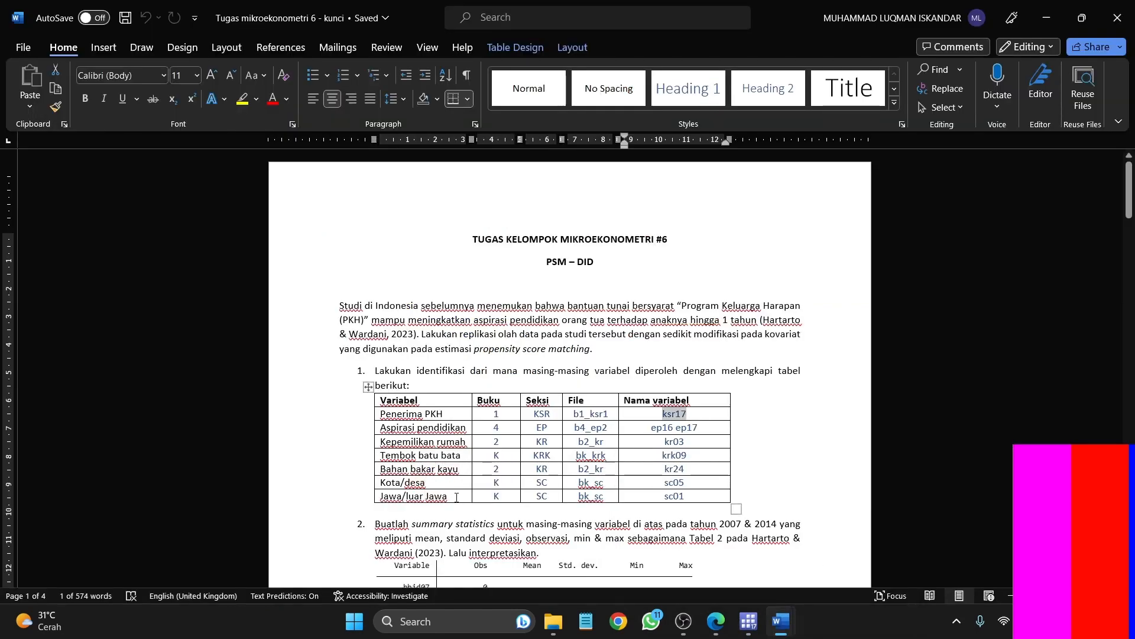
left_click_drag(456, 497, 436, 496)
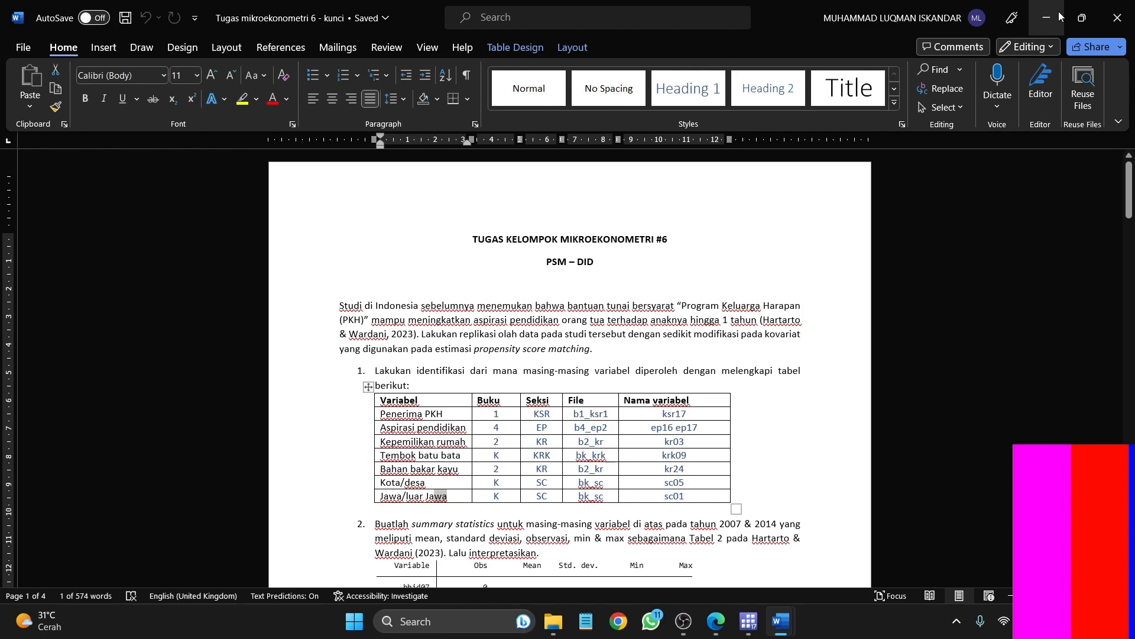
left_click(382, 483)
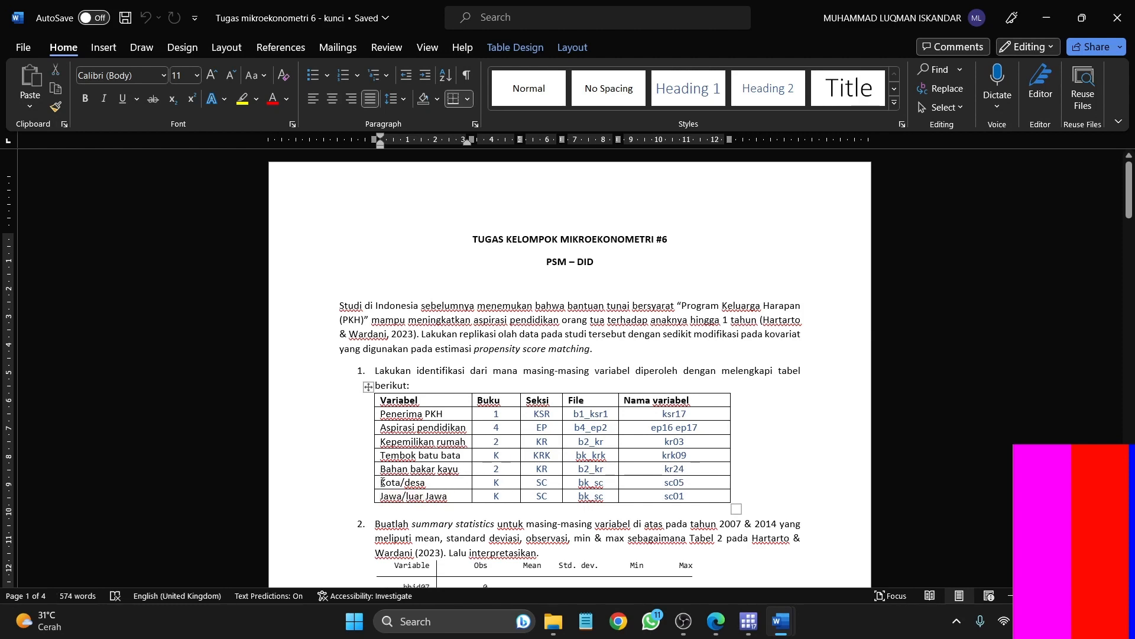
left_click_drag(382, 483, 692, 492)
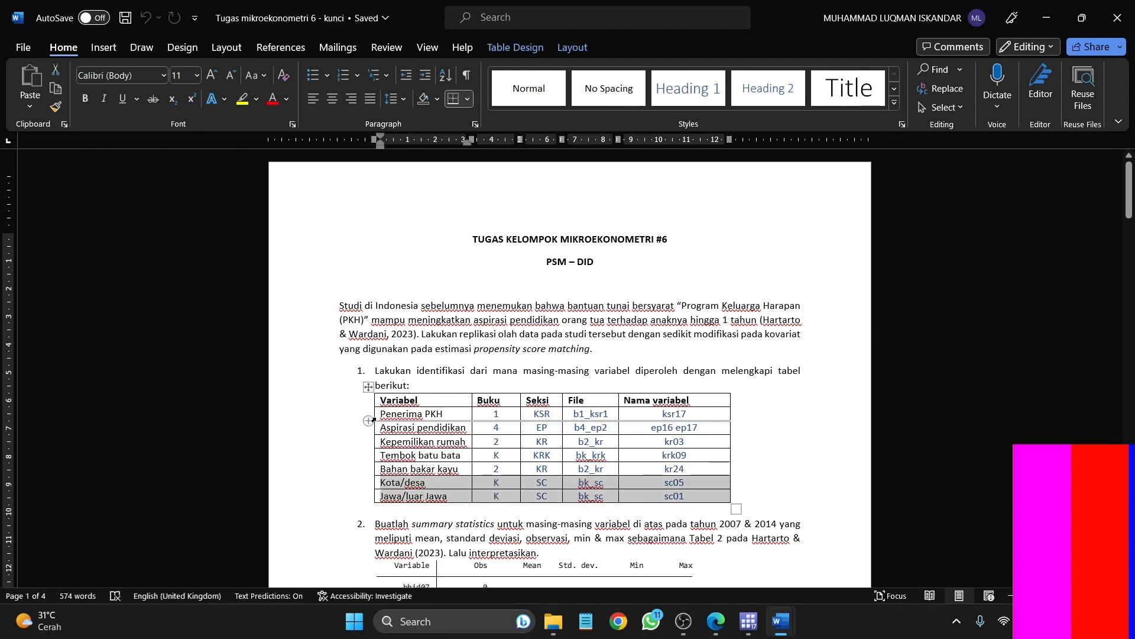
left_click_drag(381, 413, 705, 407)
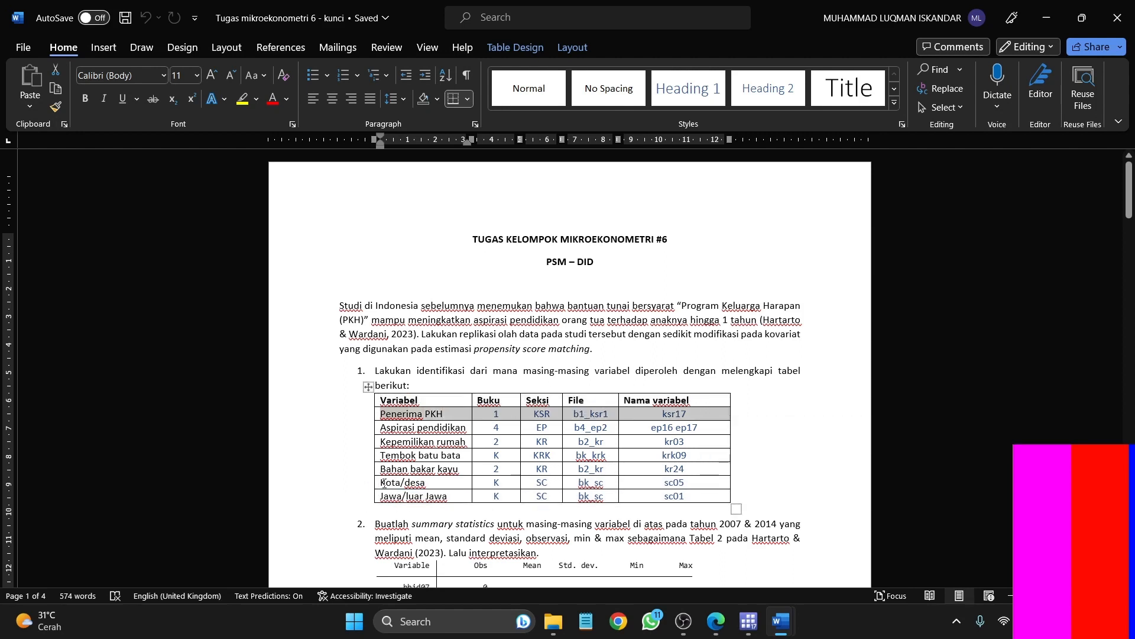
left_click_drag(383, 483, 710, 496)
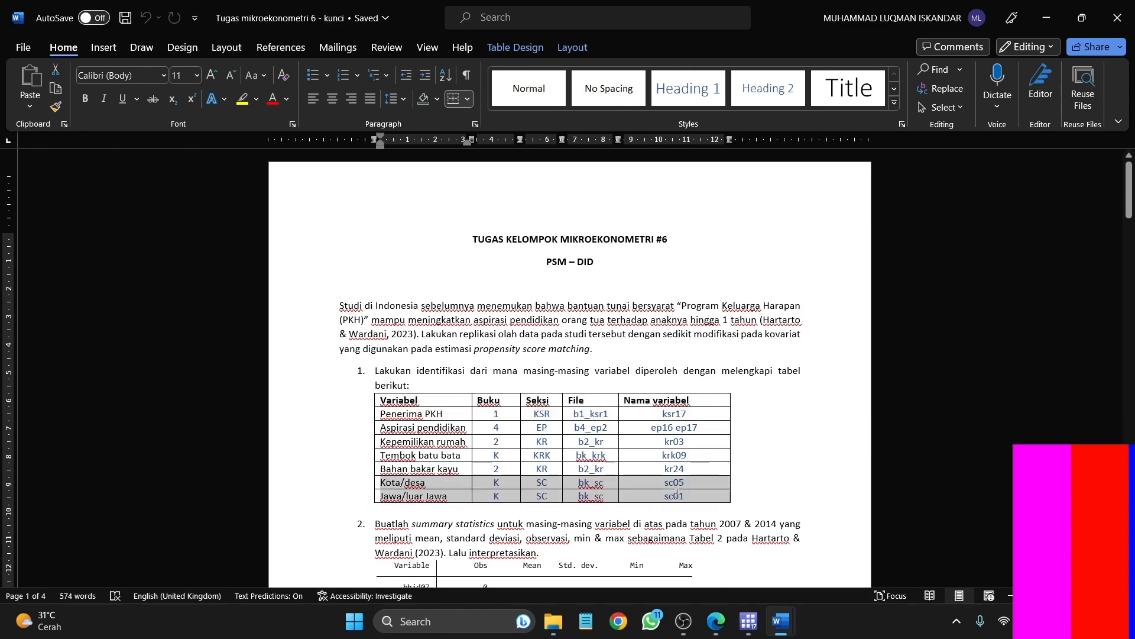
left_click(1059, 10)
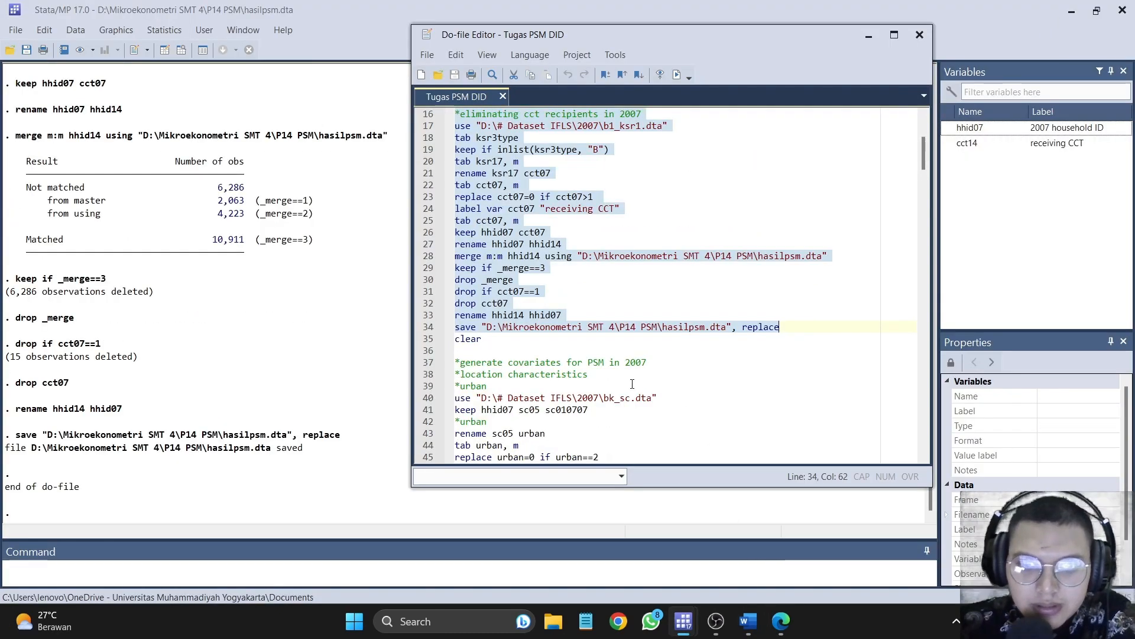
Step: Highlight lines 35 to 40 of the do-file, from the clear command through the line loading bk_sc.dta
scroll(604, 361, "down", 3)
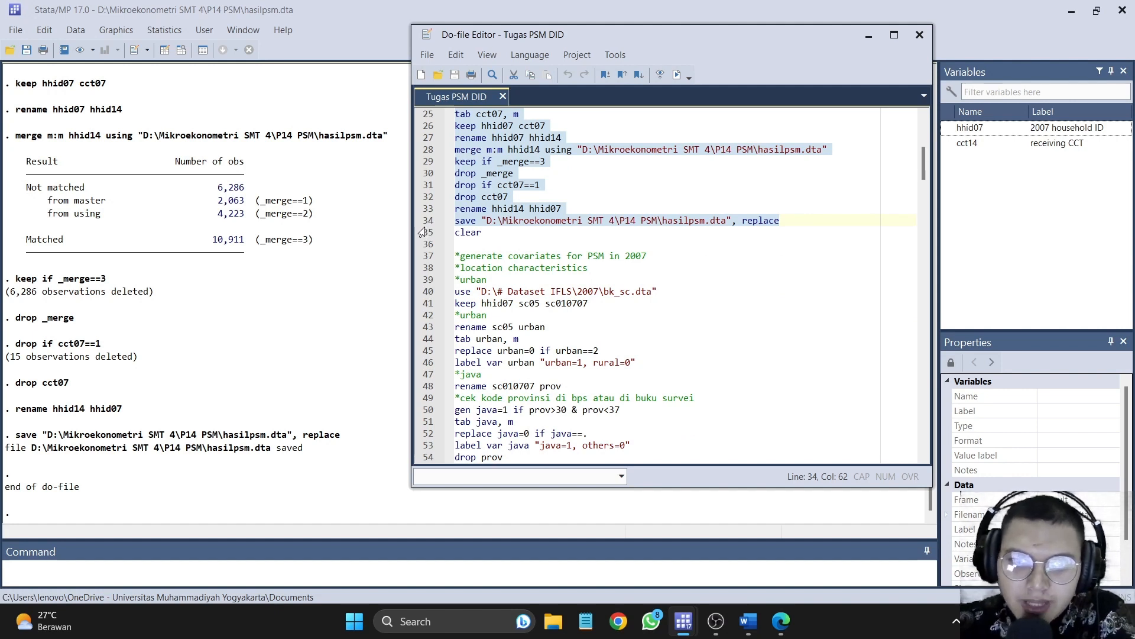
left_click_drag(422, 232, 515, 296)
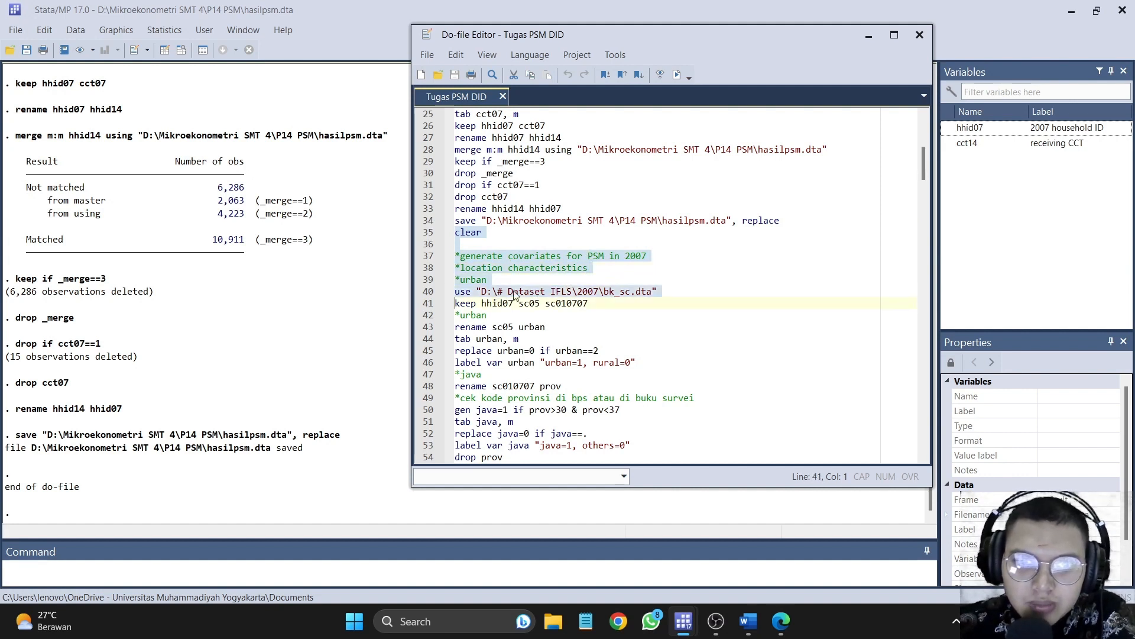
scroll(500, 350, "down", 1)
Step: Switch to the Word answer key and review the Kota/desa row's book and section entries in the variable table
mouse_move(748, 621)
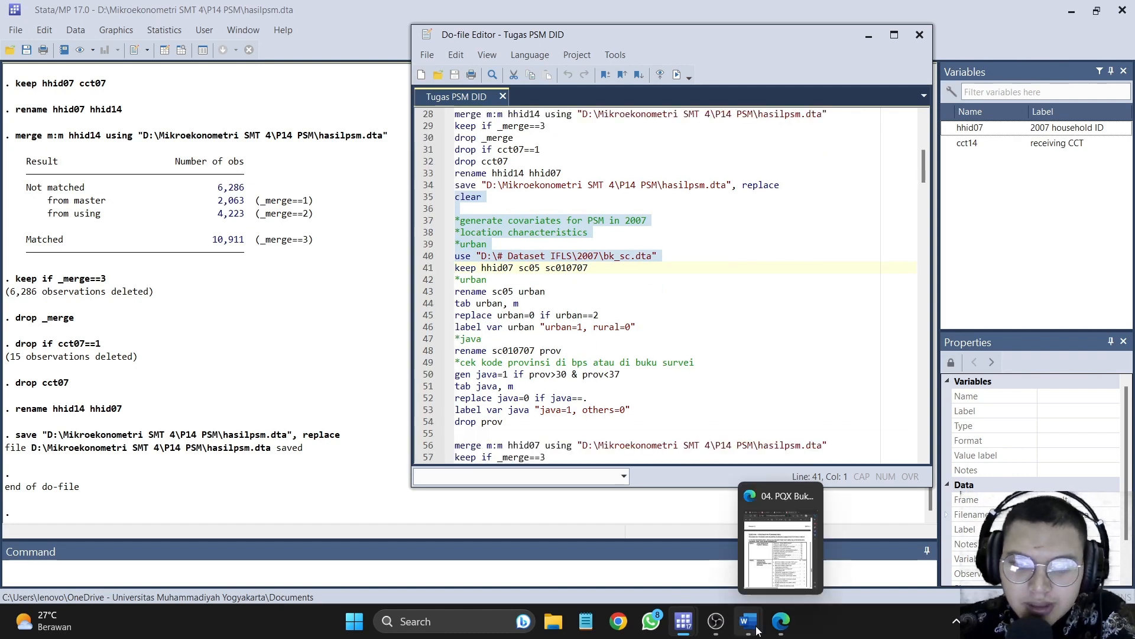
left_click(684, 556)
left_click(685, 557)
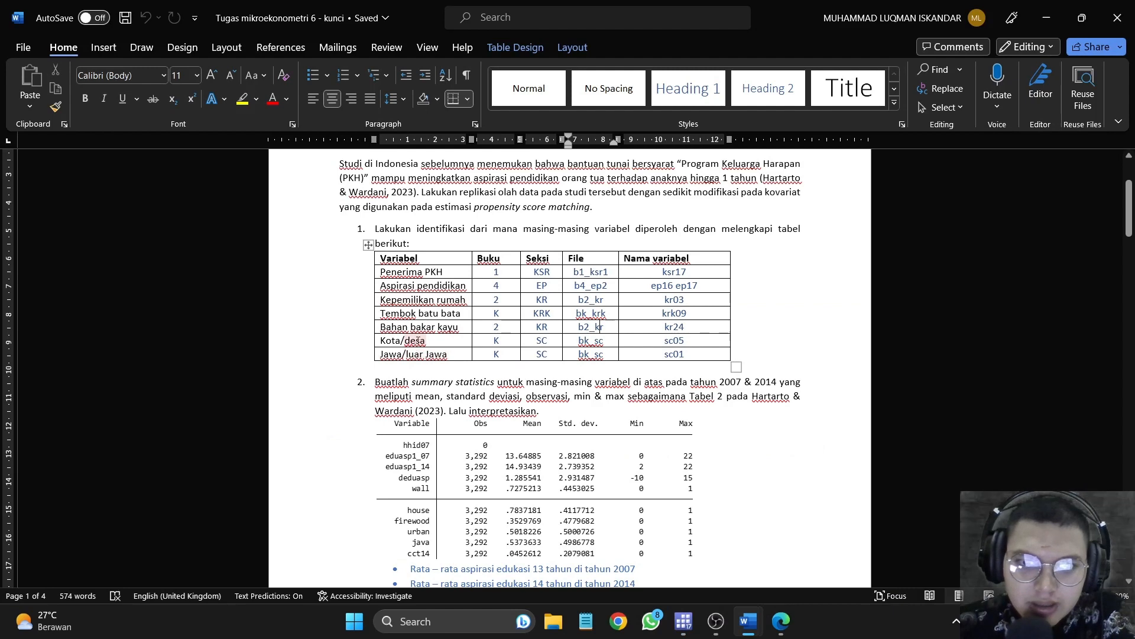
left_click_drag(425, 341, 383, 341)
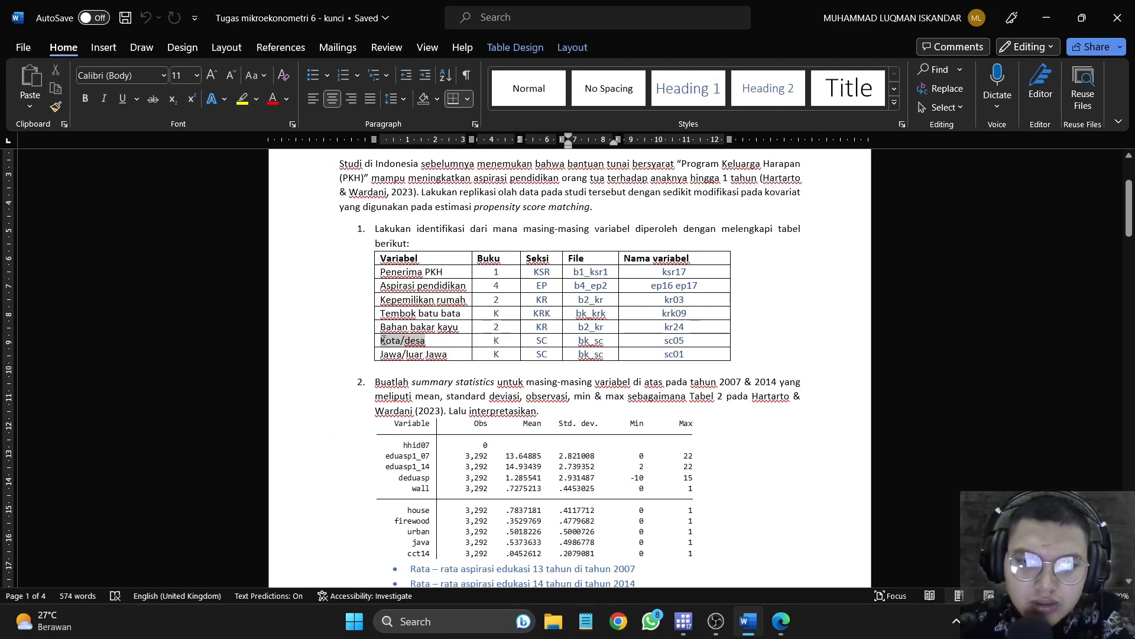
left_click(396, 340)
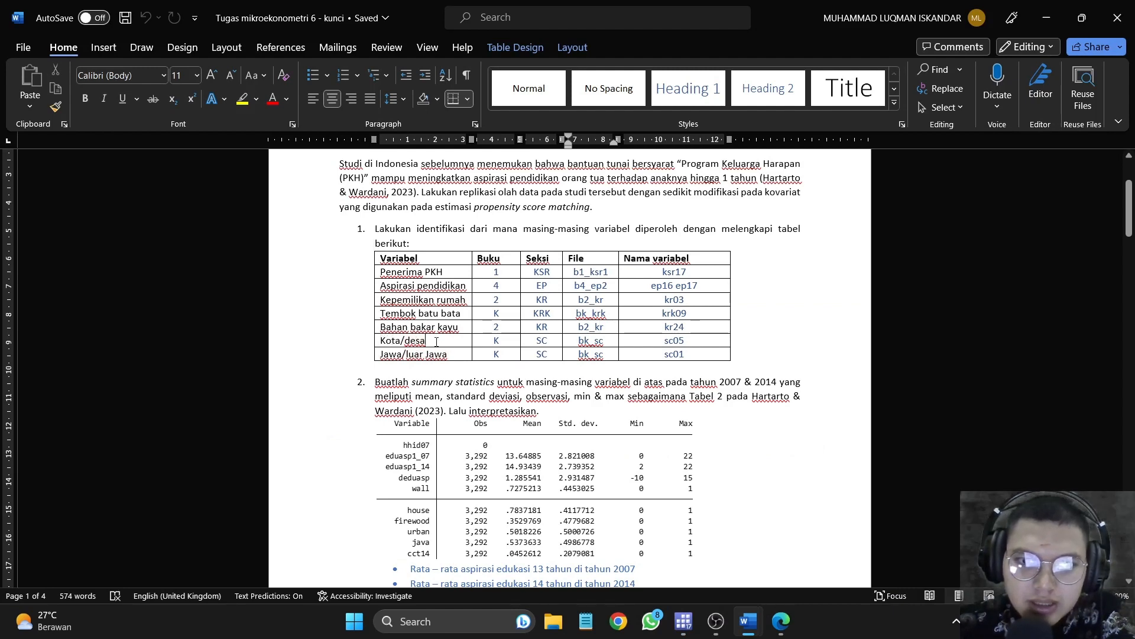
double_click(498, 340)
double_click(541, 340)
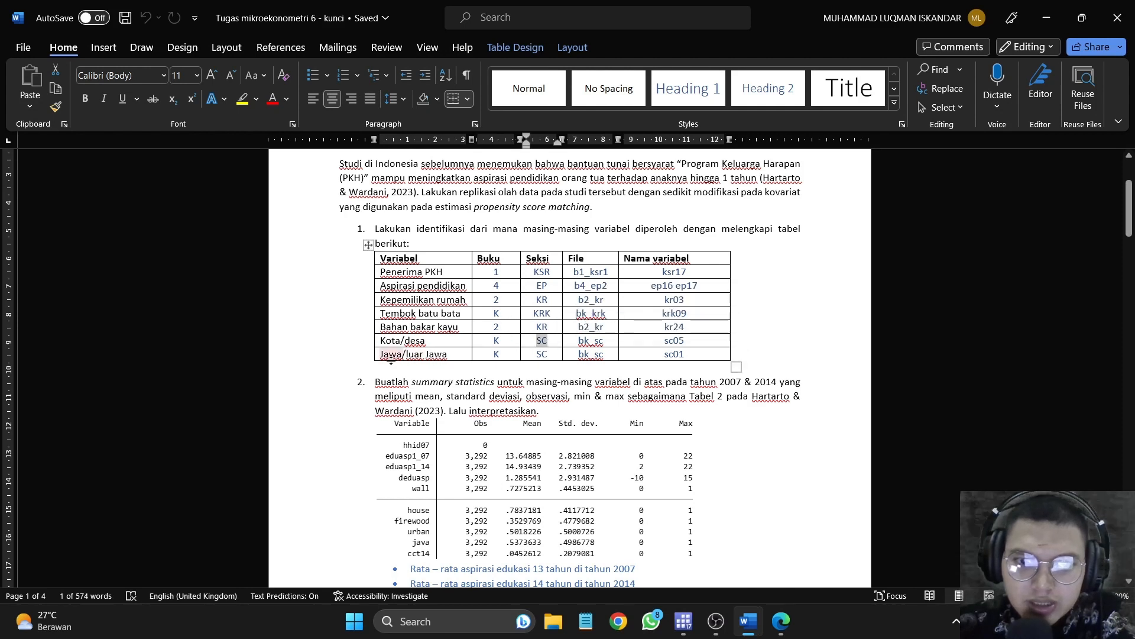
Step: Review the Jawa/luar Jawa row of the variable table, highlighting its section and its variable name sc01
left_click_drag(382, 354, 448, 354)
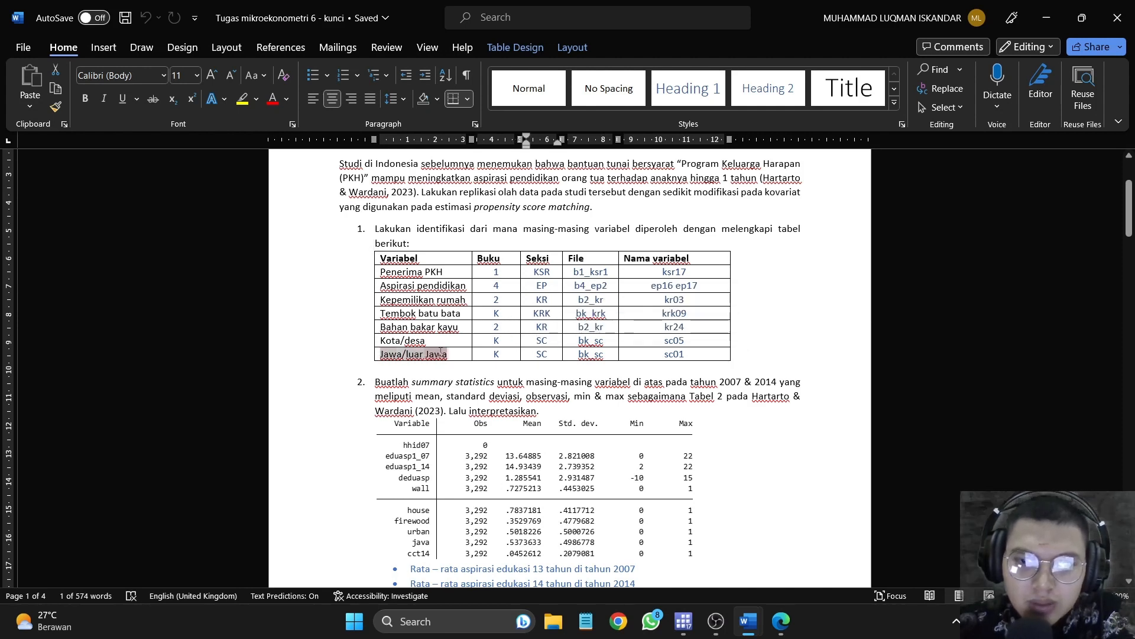
left_click(493, 355)
double_click(542, 353)
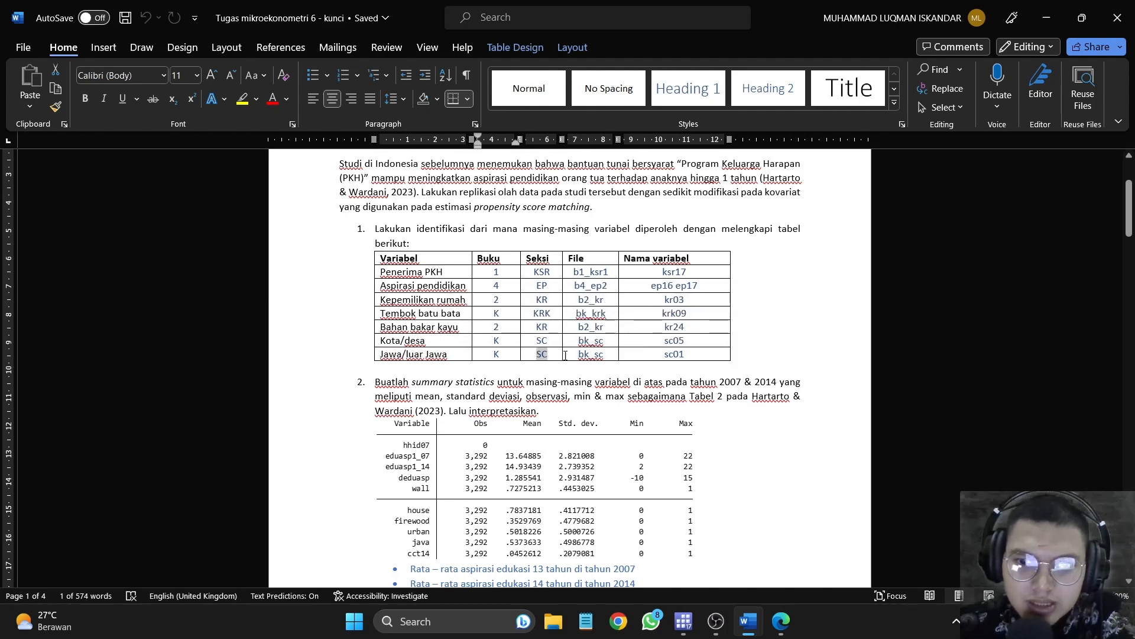
left_click(704, 354)
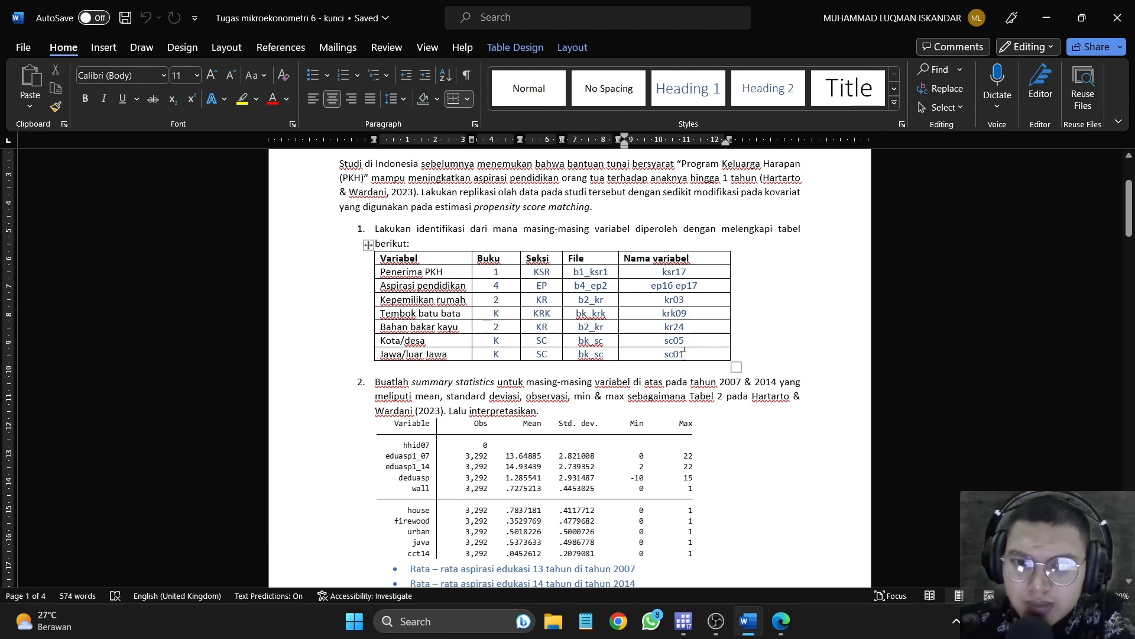
left_click_drag(684, 354, 664, 353)
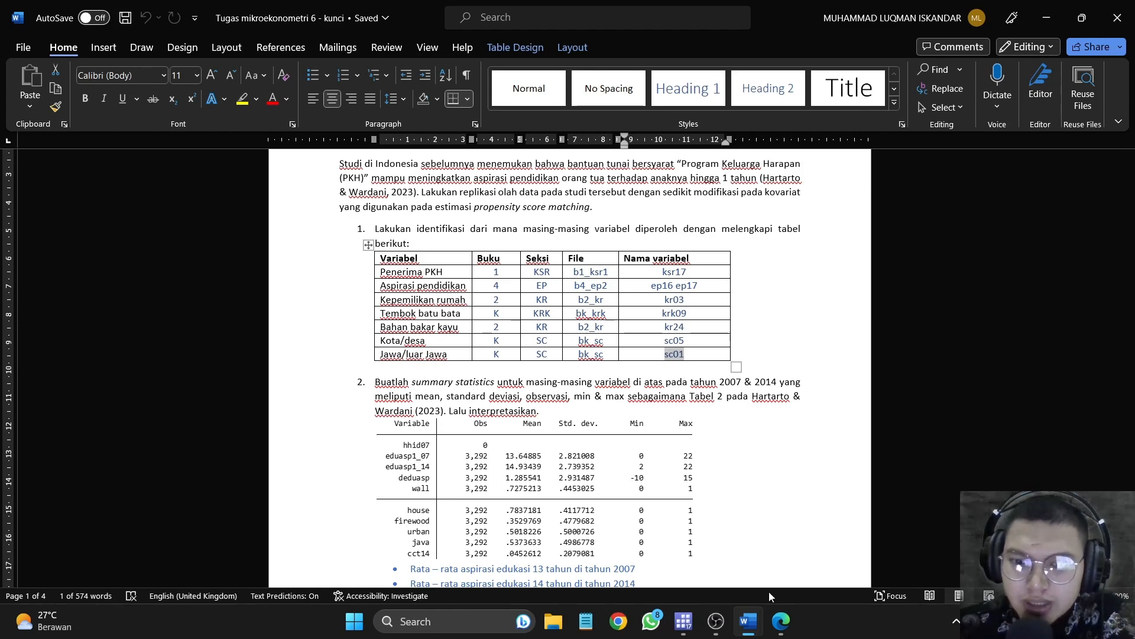
Step: Return to the Stata do-file and examine the sc010707 variable in the keep command on line 41
left_click(683, 621)
left_click(731, 563)
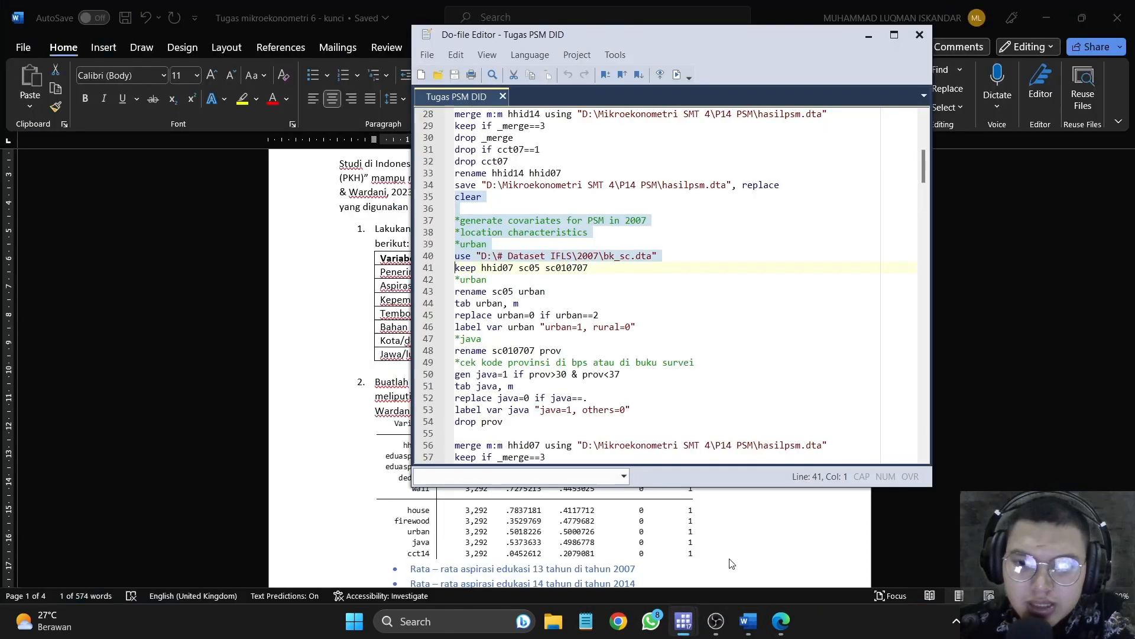
left_click_drag(589, 268, 532, 271)
left_click(593, 272)
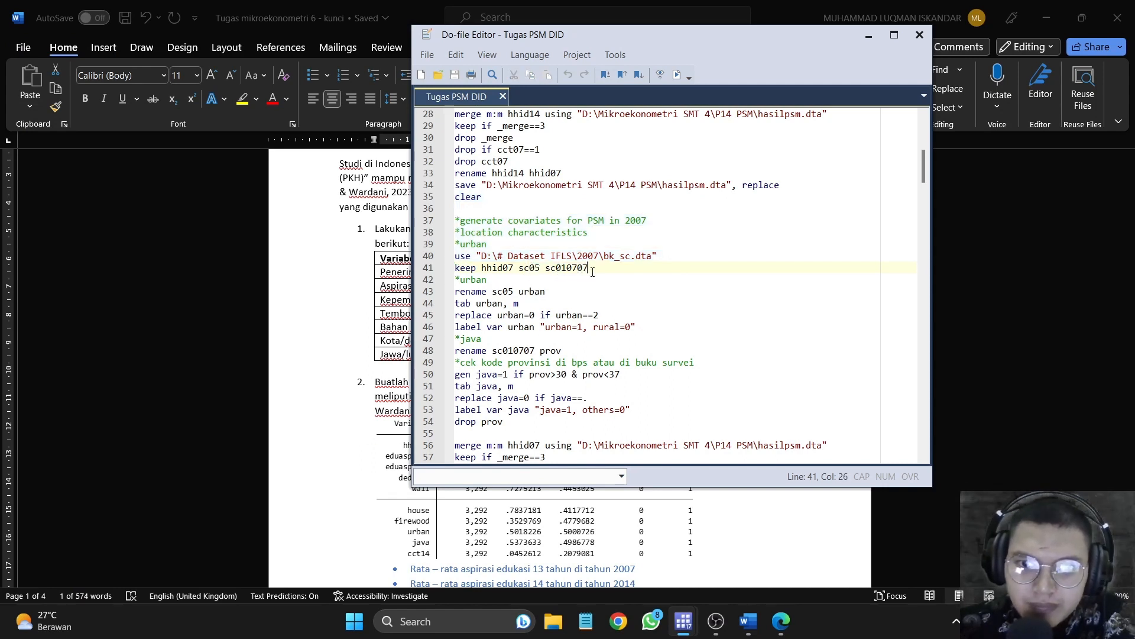
Step: Bring the Stata results window up behind the do-file, and run lines 35 and 40 separately to clear memory and load the 2007 bk_sc.dta dataset
left_click(684, 621)
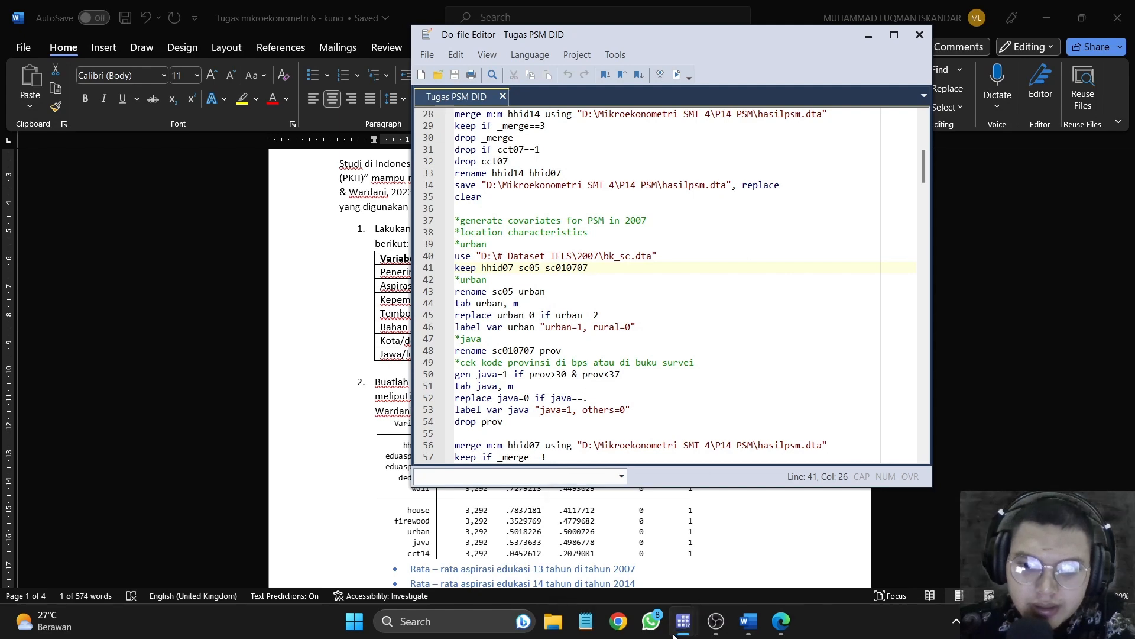
mouse_move(674, 559)
mouse_move(684, 620)
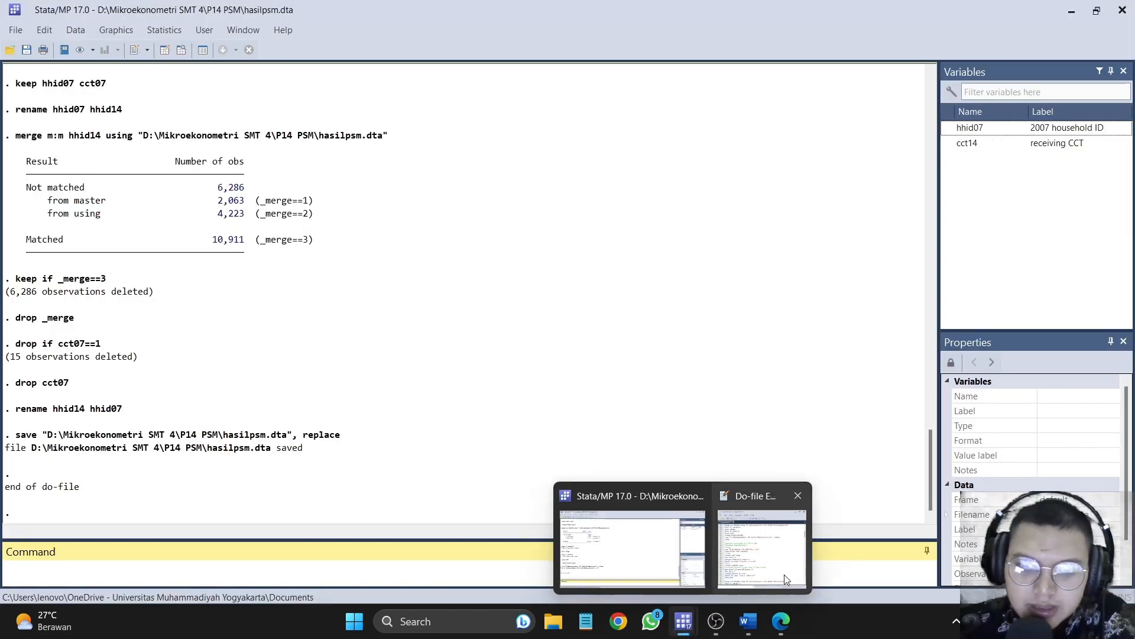
left_click(786, 568)
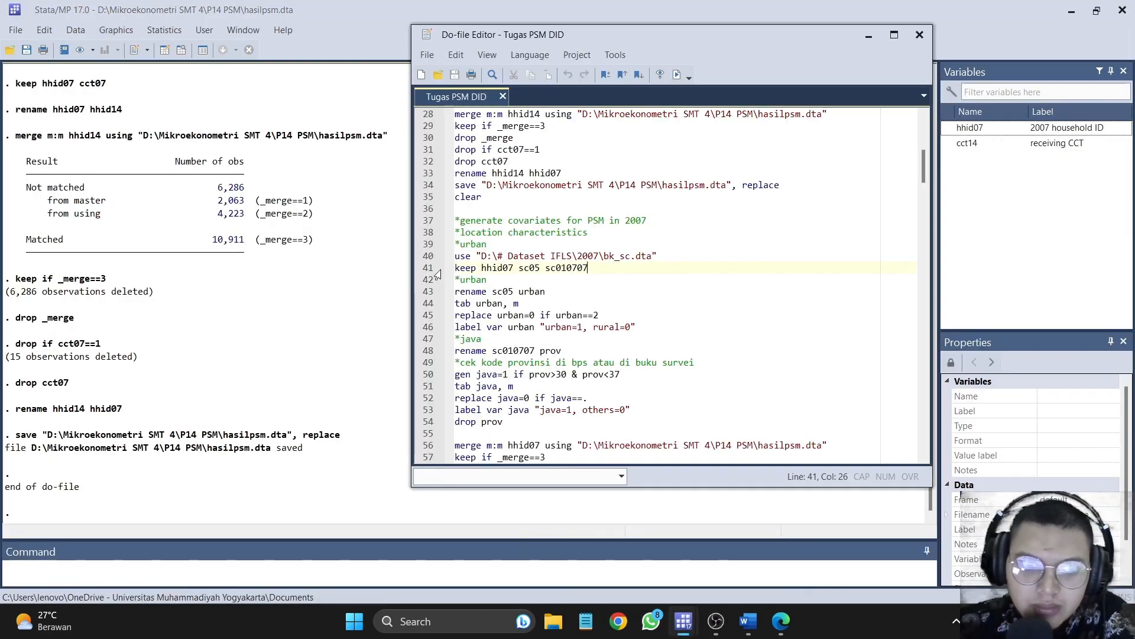
mouse_move(431, 199)
left_mouse_down()
mouse_move(430, 228)
mouse_move(430, 201)
left_mouse_up()
left_click(678, 79)
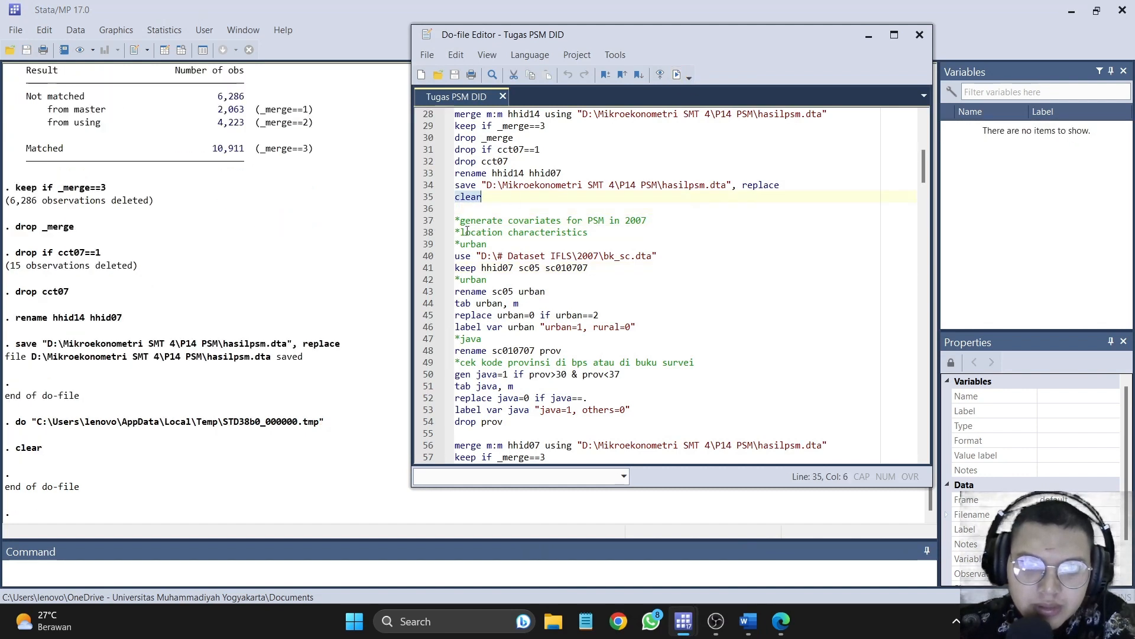
left_click(429, 258)
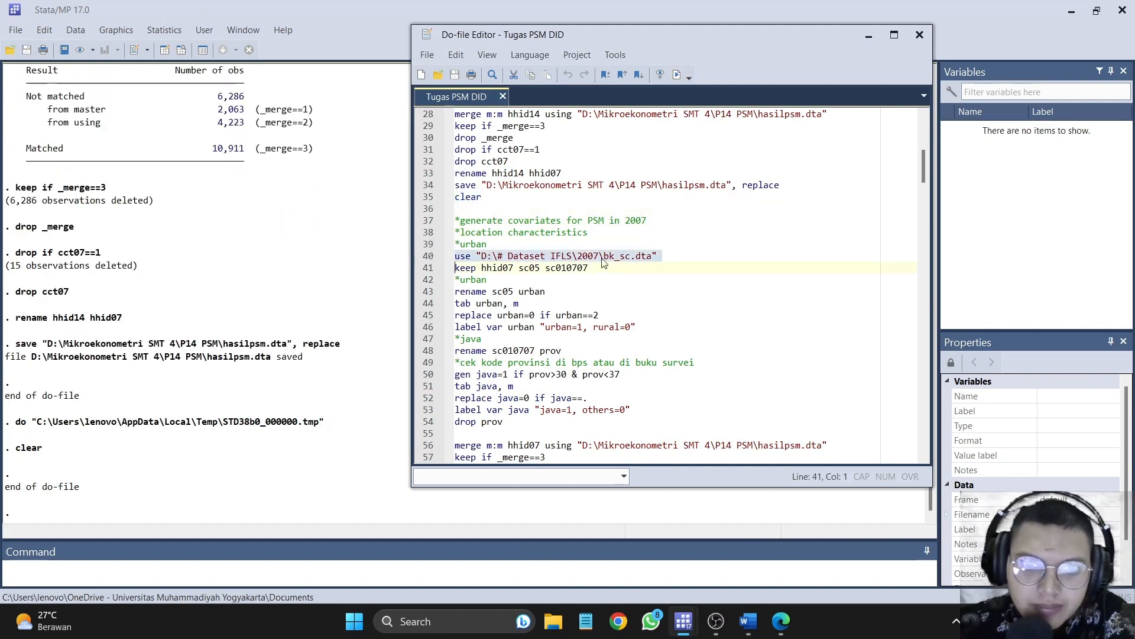
left_click(682, 76)
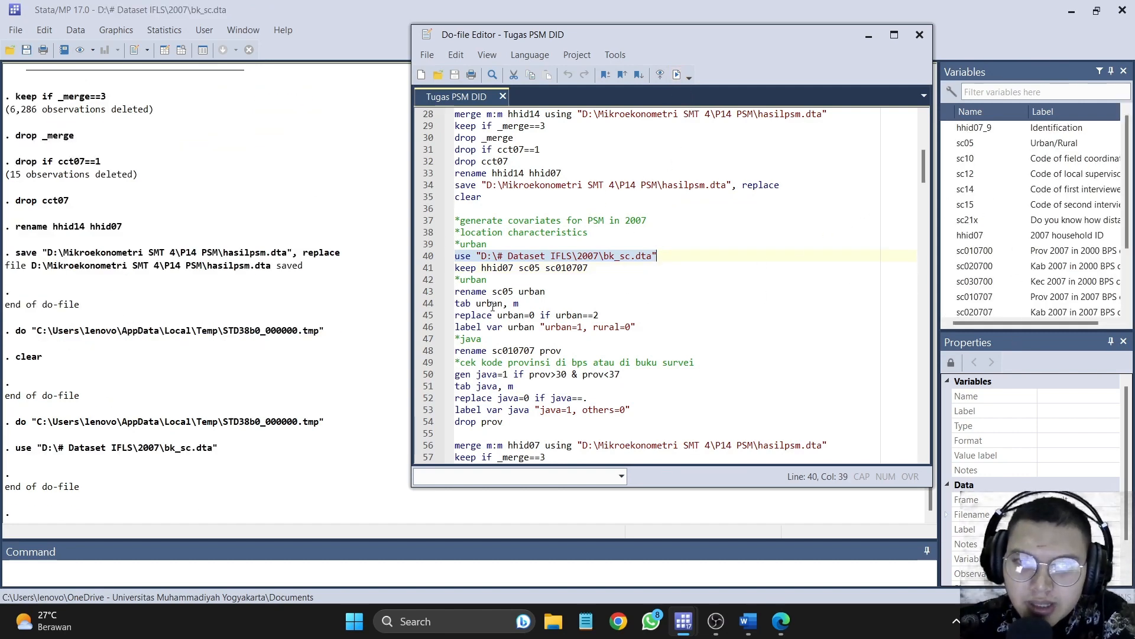
Step: Run line 41 to keep only the hhid07, sc05 and sc010707 variables
scroll(480, 297, "down", 1)
left_click(419, 234)
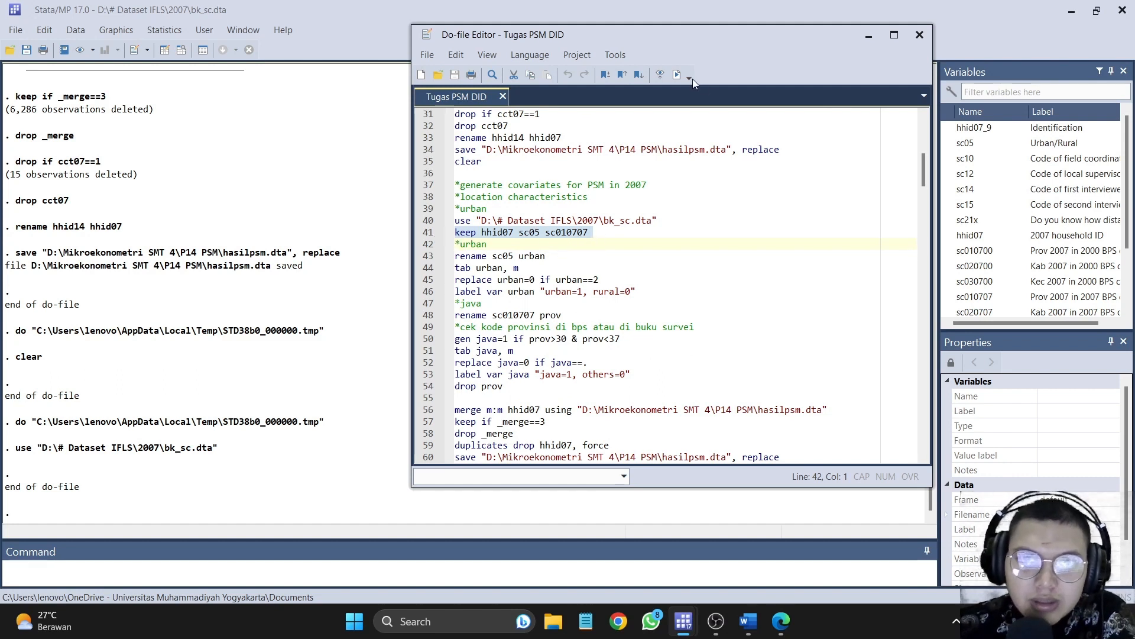
left_click(677, 77)
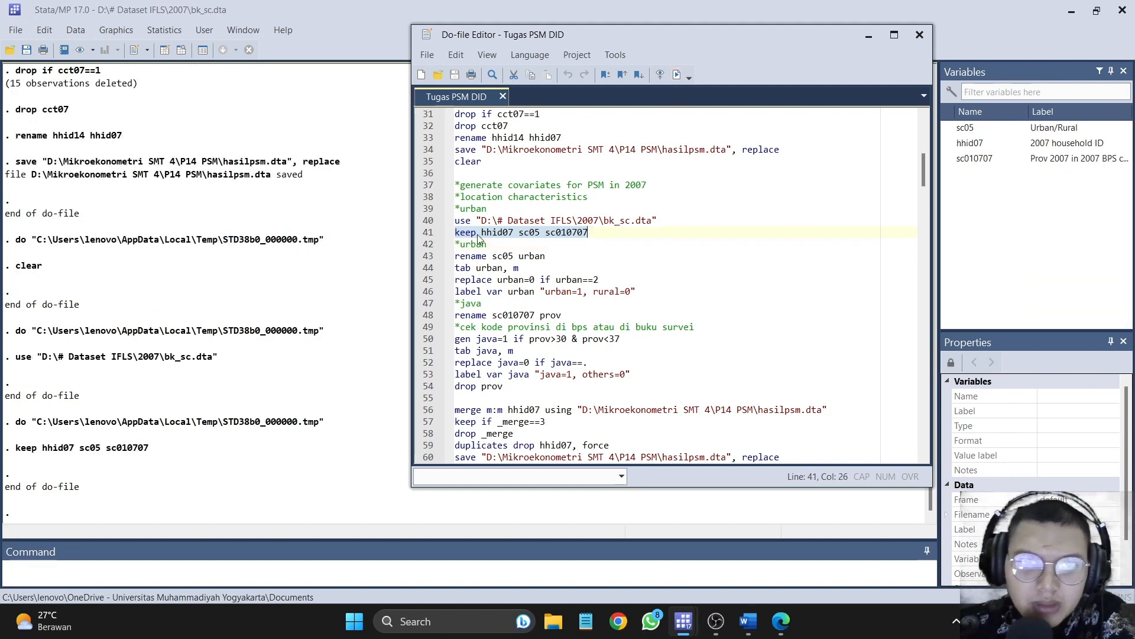
Step: Run lines 42 to 43 to rename sc05 to urban, and run line 44 to tabulate urban including missing values
left_click_drag(425, 252, 546, 263)
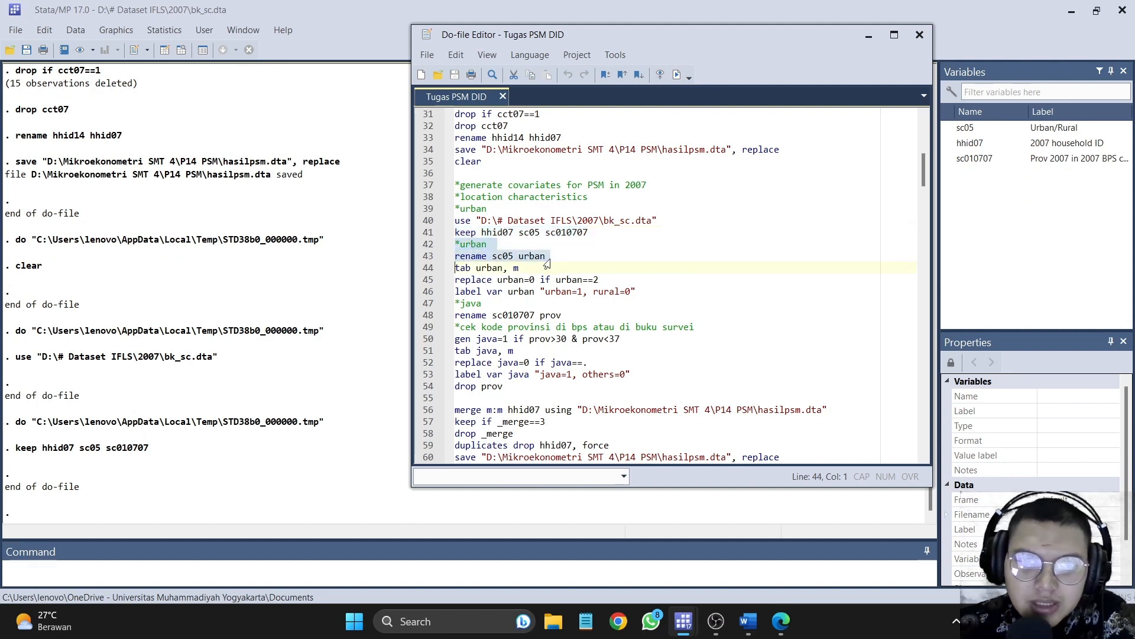
left_click(678, 77)
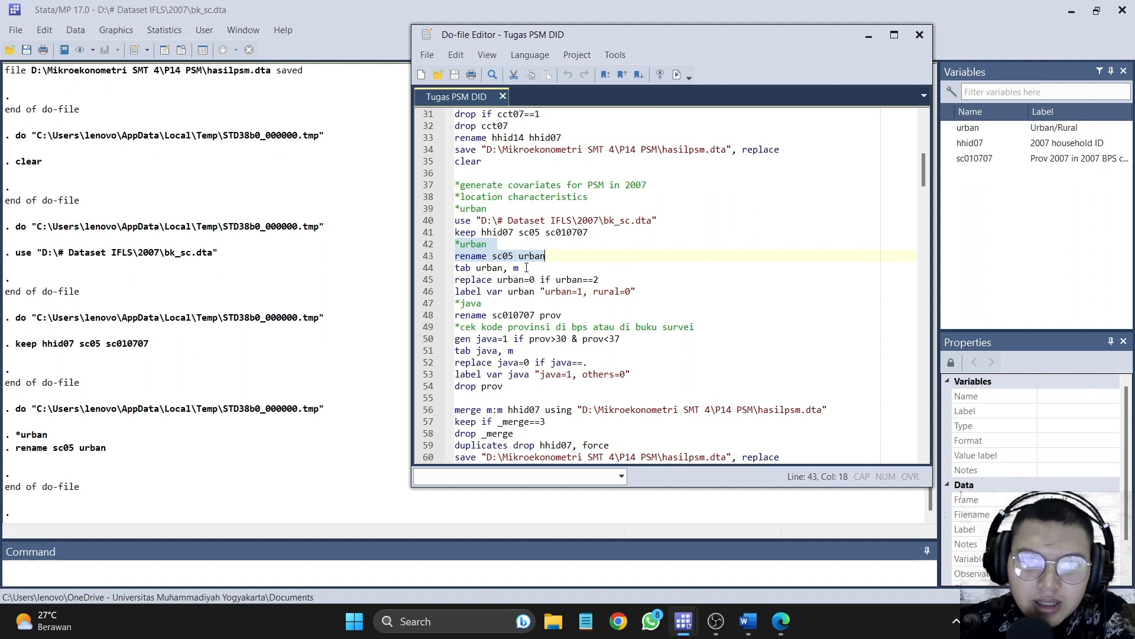
left_click(430, 267)
left_click(677, 78)
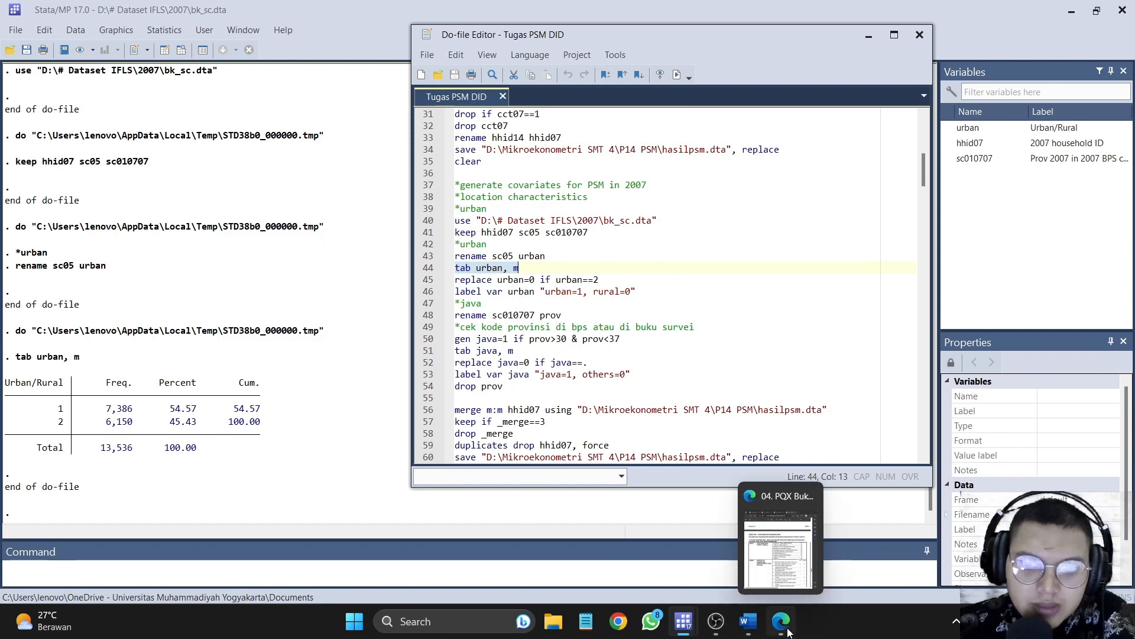
Step: Search the Buku K questionnaire PDF in Edge for sc05 and check its answer codes, then return to the do-file
left_click(793, 547)
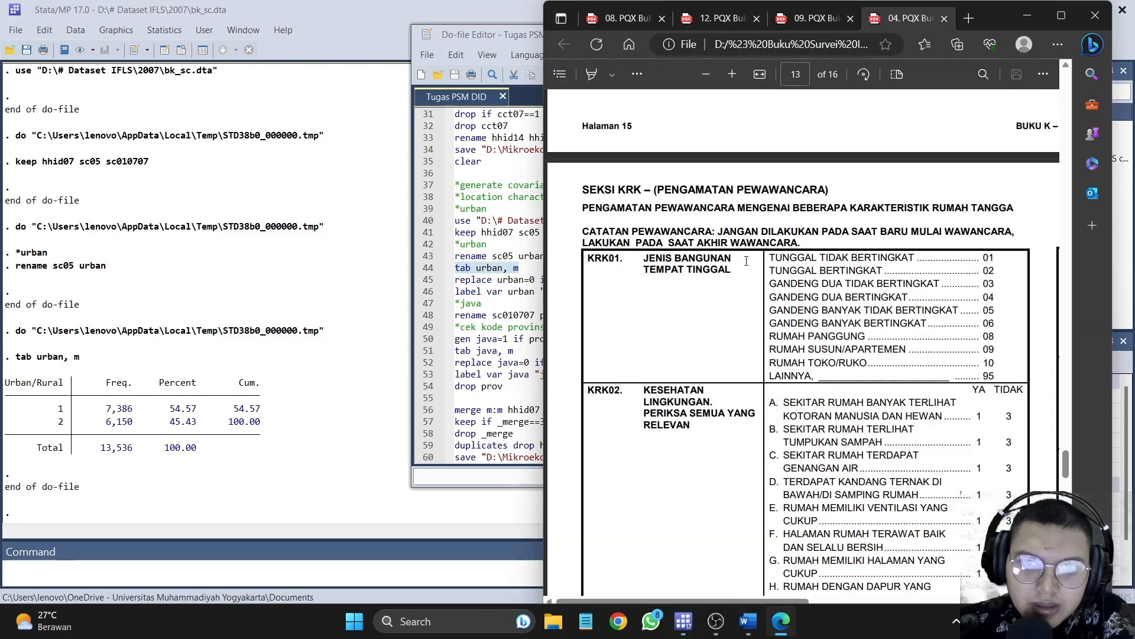
left_click(796, 20)
left_click(925, 21)
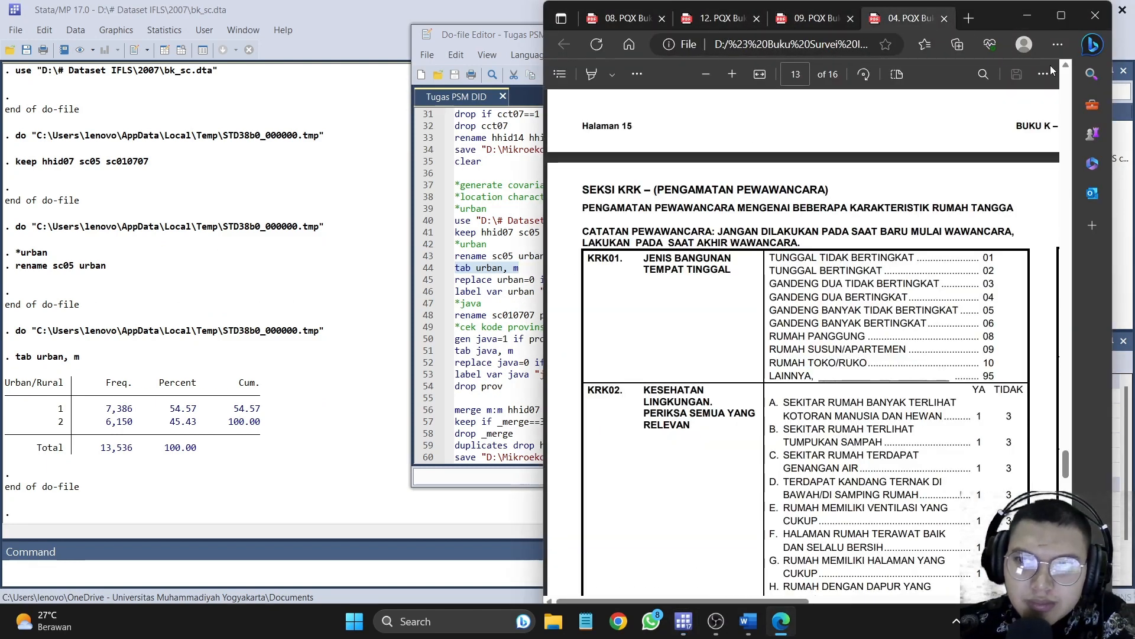
left_click(983, 75)
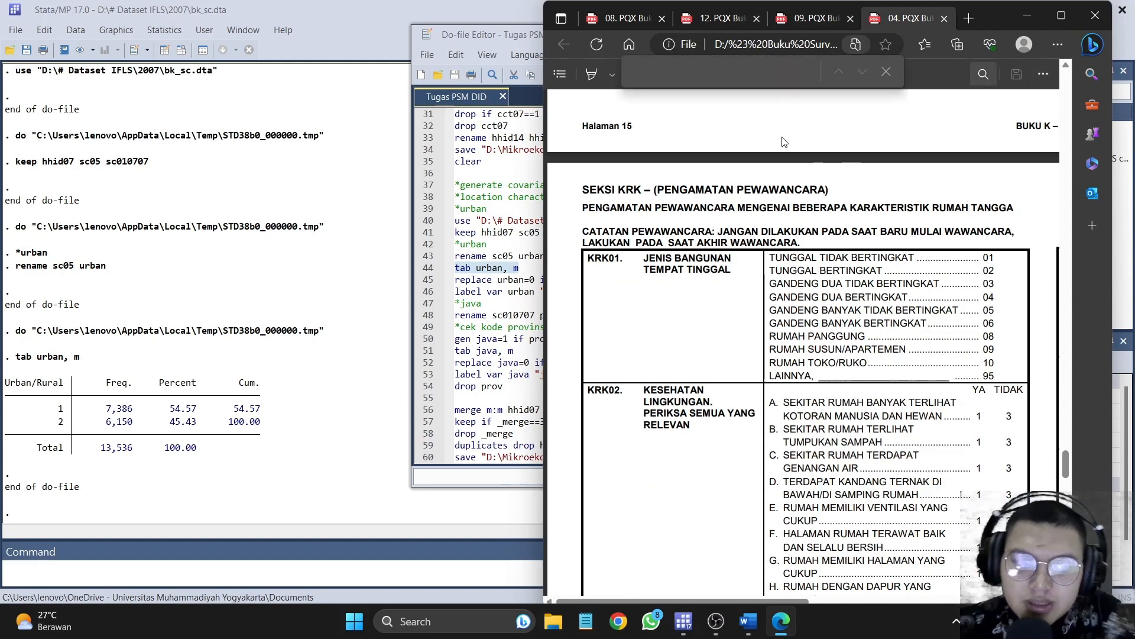
type("sc05")
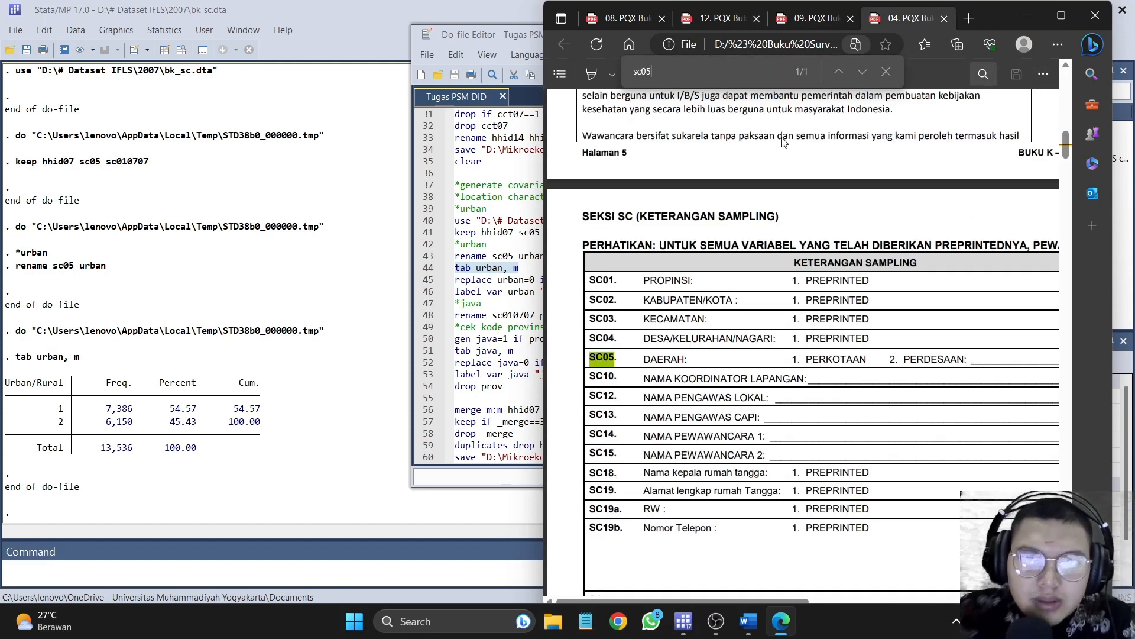
left_click_drag(793, 358, 968, 359)
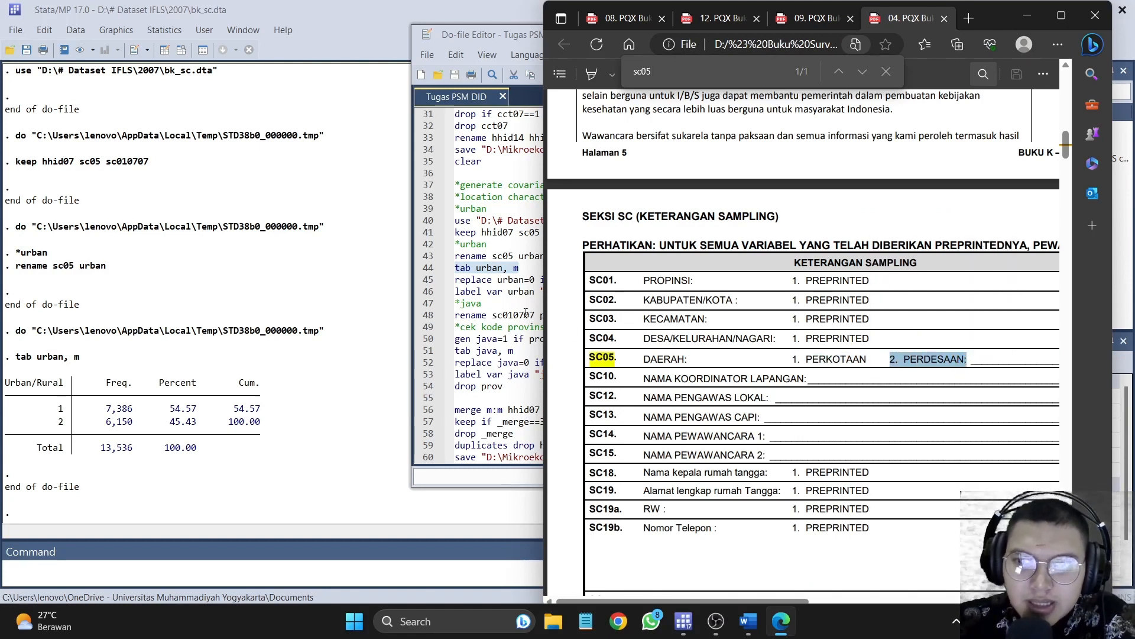
left_click(1028, 15)
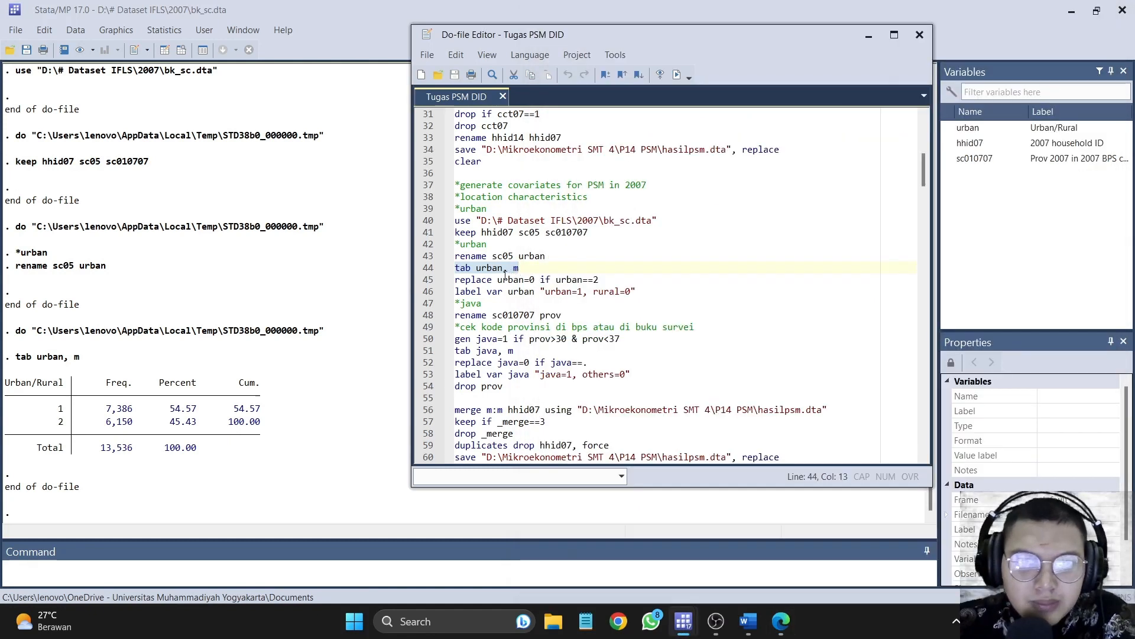
Step: Run lines 45 and 46 separately to recode urban from 2 to 0 and label the variable "urban=1, rural=0"
left_click(420, 282)
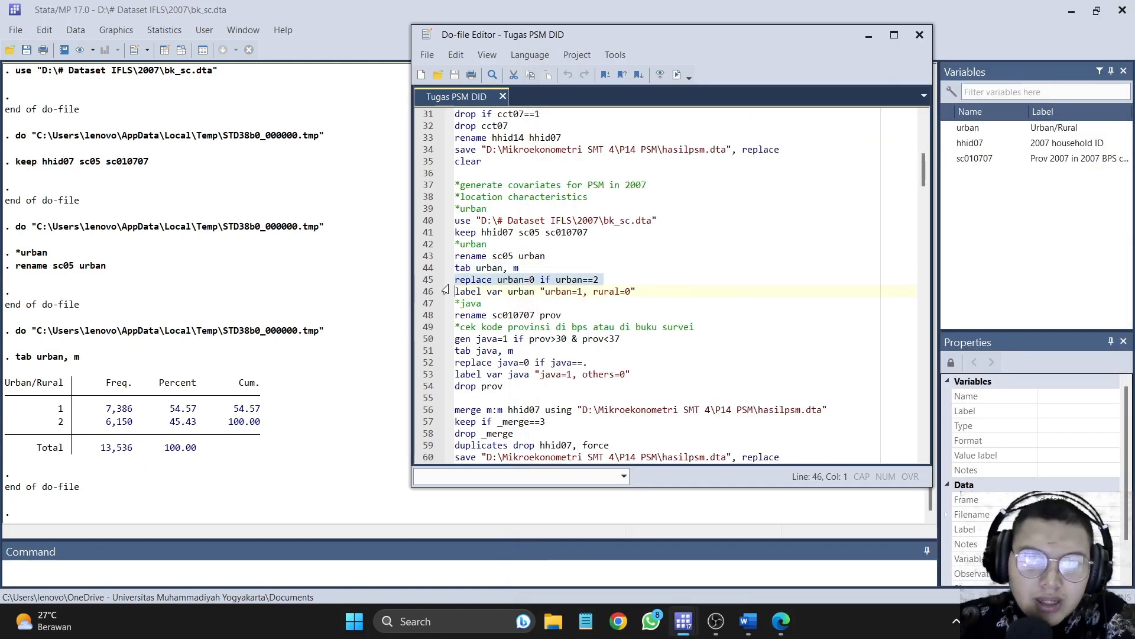
left_click(556, 280)
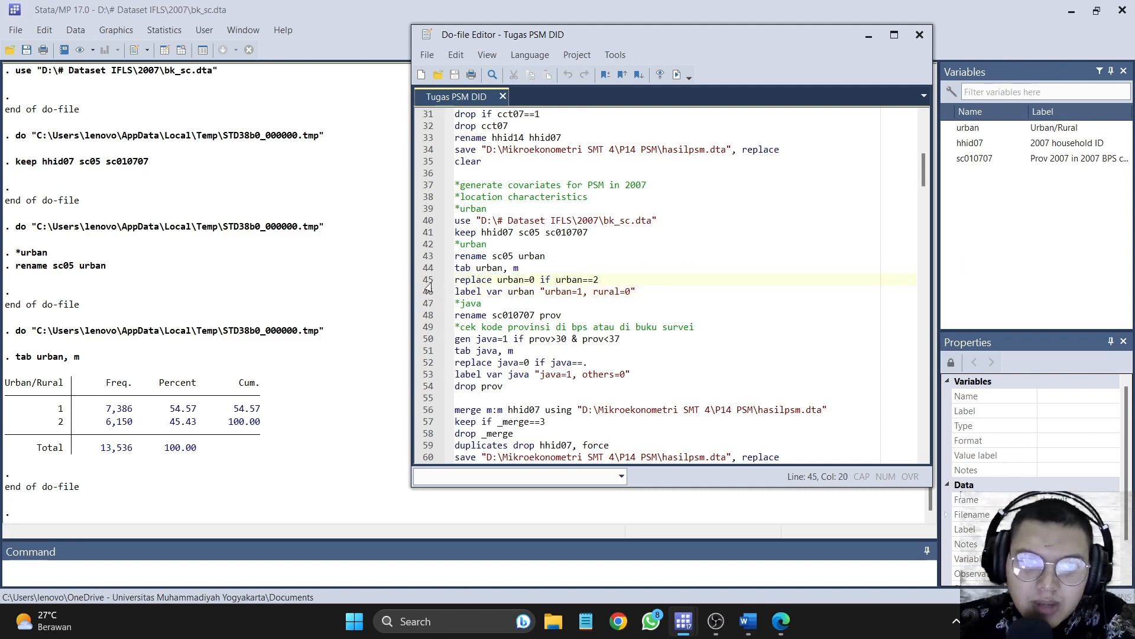
left_click(429, 283)
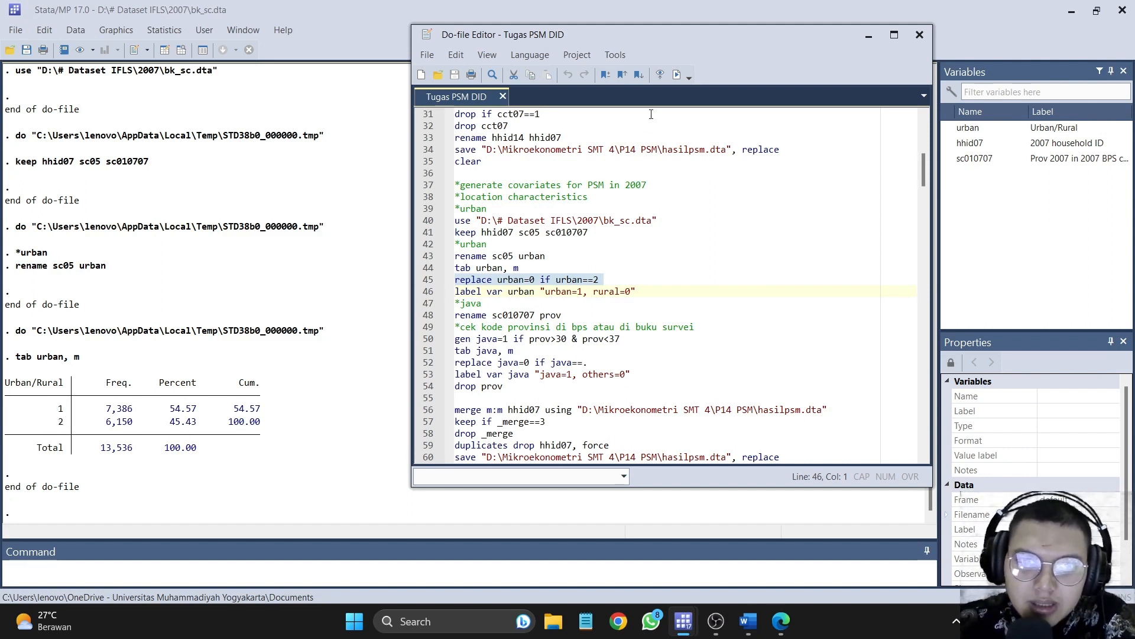
left_click(677, 74)
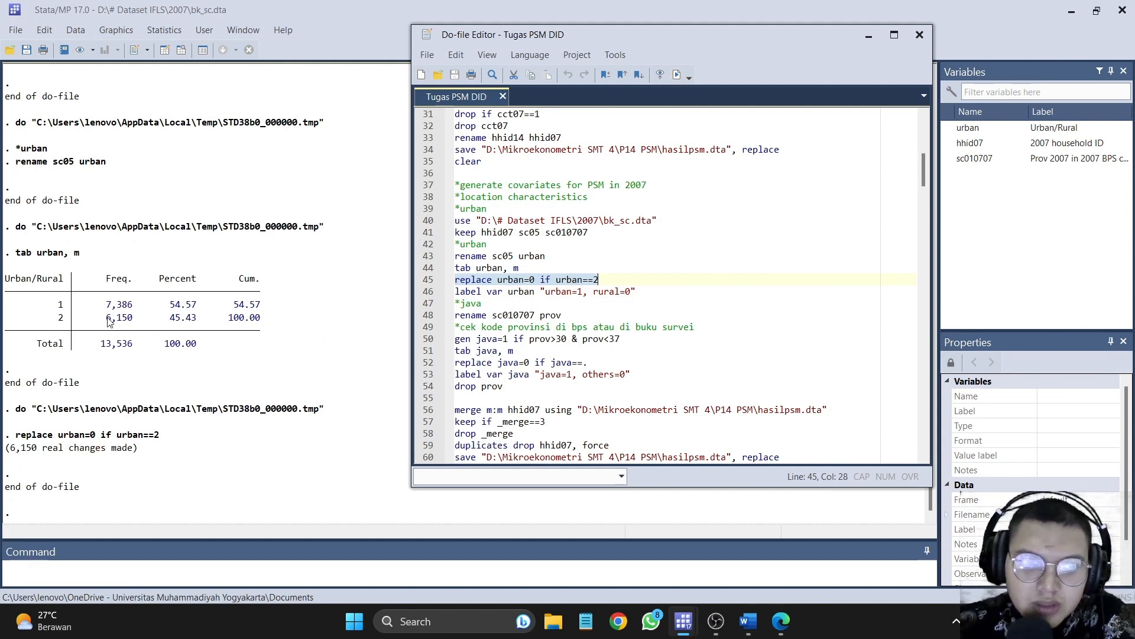
left_click(423, 294)
left_click(678, 74)
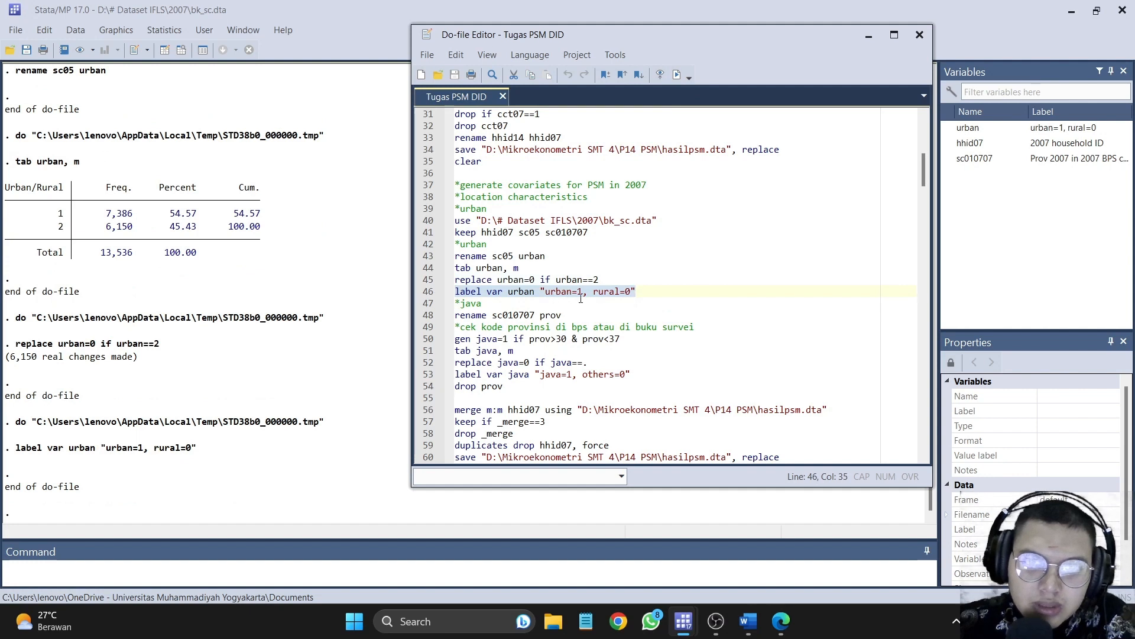
Step: Add the line "tab urban, m" below the urban label command and run it to tabulate the recoded variable
left_click(656, 294)
key("Return")
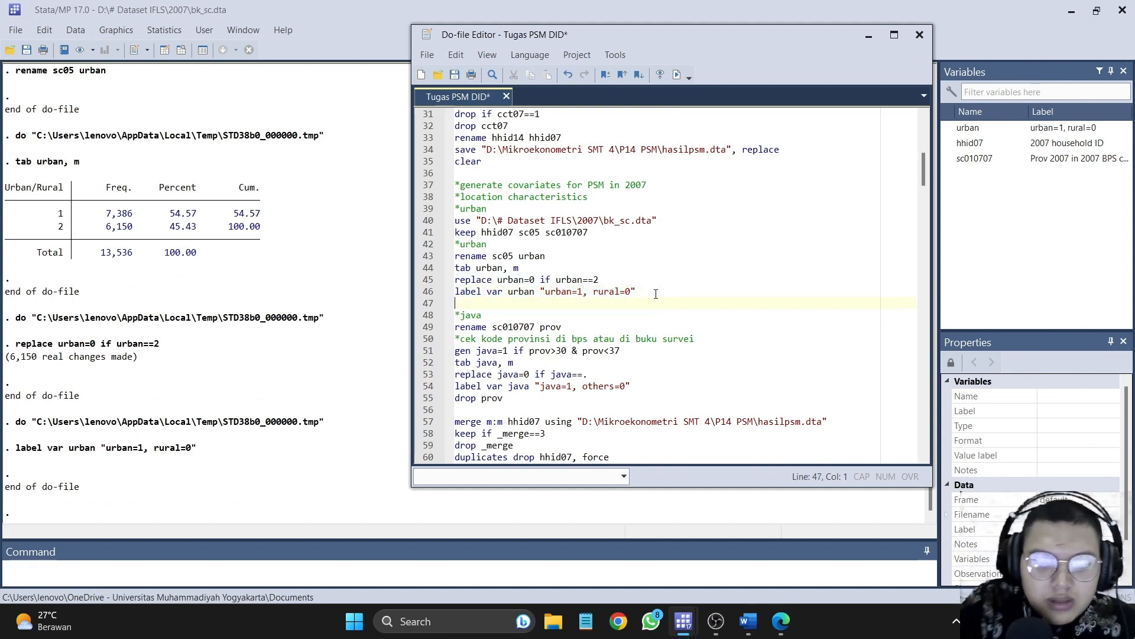
type("tab urban")
key("Return")
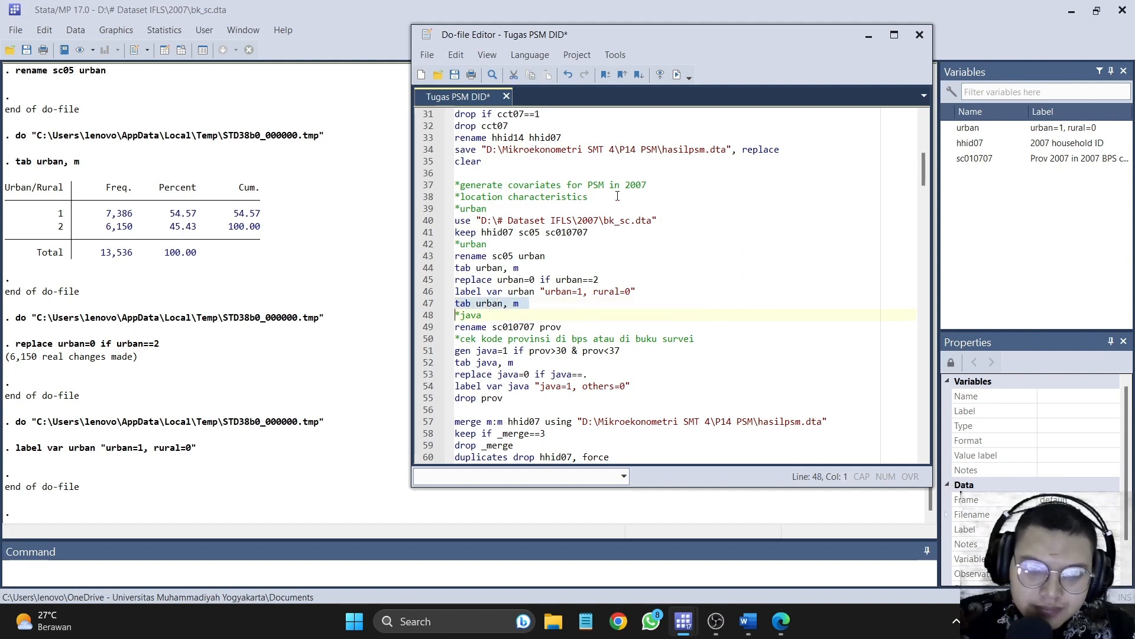
left_click(440, 307)
left_click(677, 75)
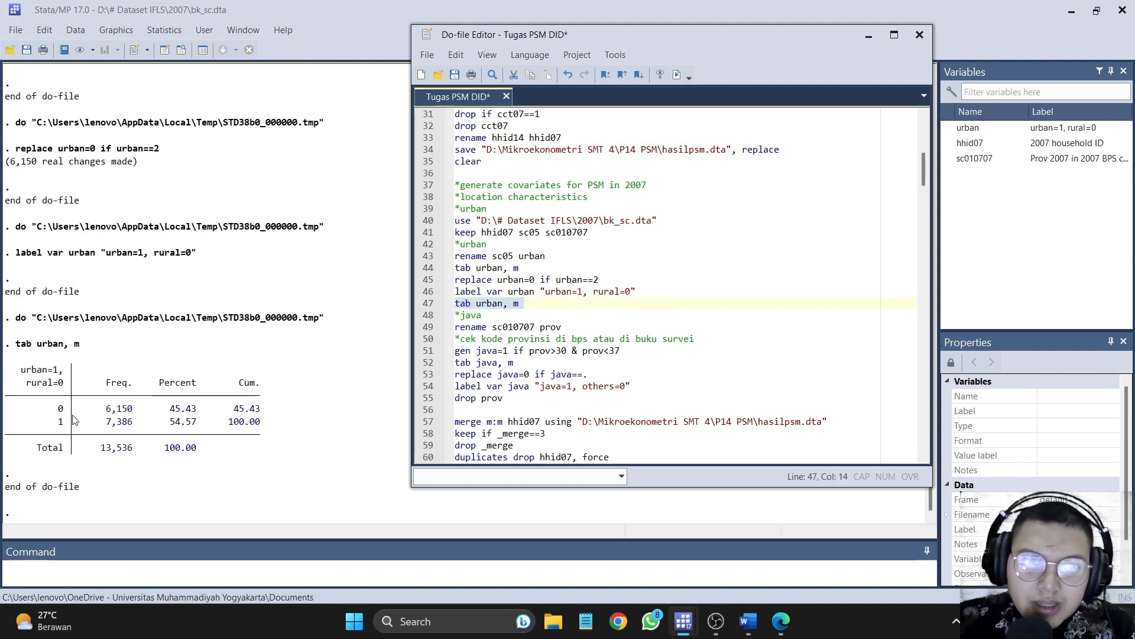
Step: Run lines 48 to 49 to rename sc010707 to prov
scroll(522, 332, "down", 2)
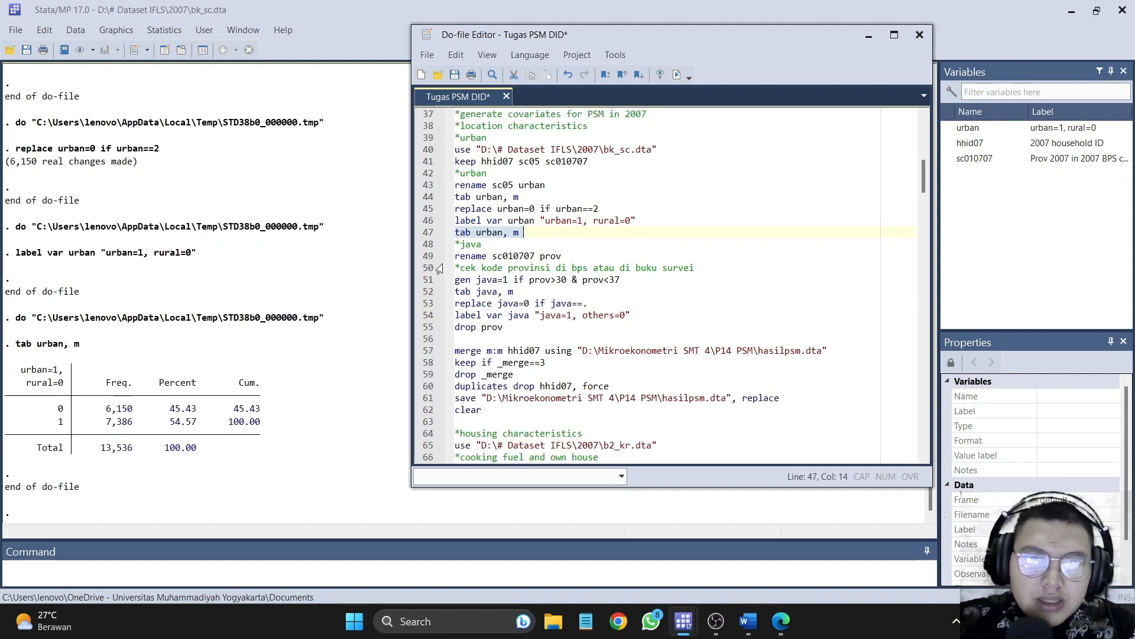
left_click_drag(424, 244, 431, 258)
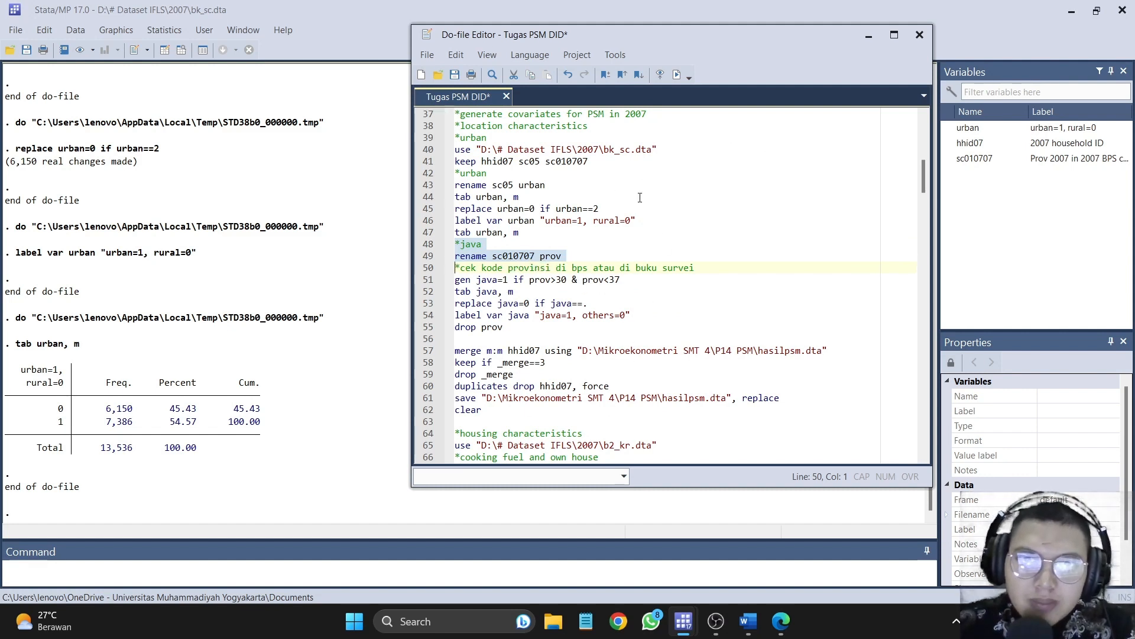
left_click(678, 74)
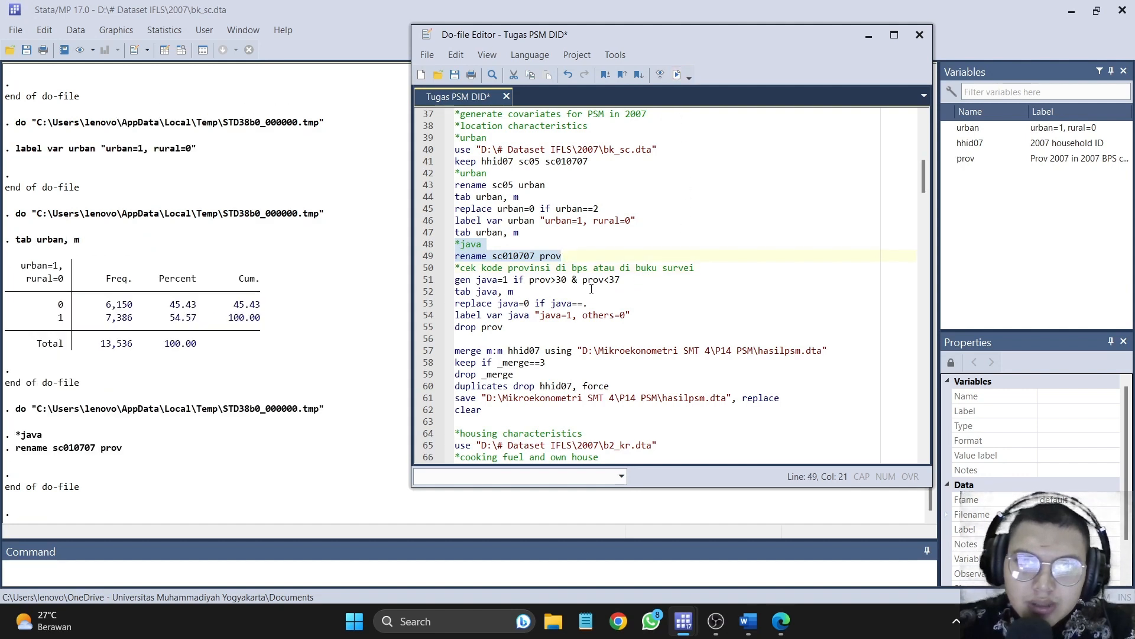
Step: Search the Buku K questionnaire PDF in Edge for sc01 and check its province entry, then return to the do-file
left_click_drag(426, 269, 431, 281)
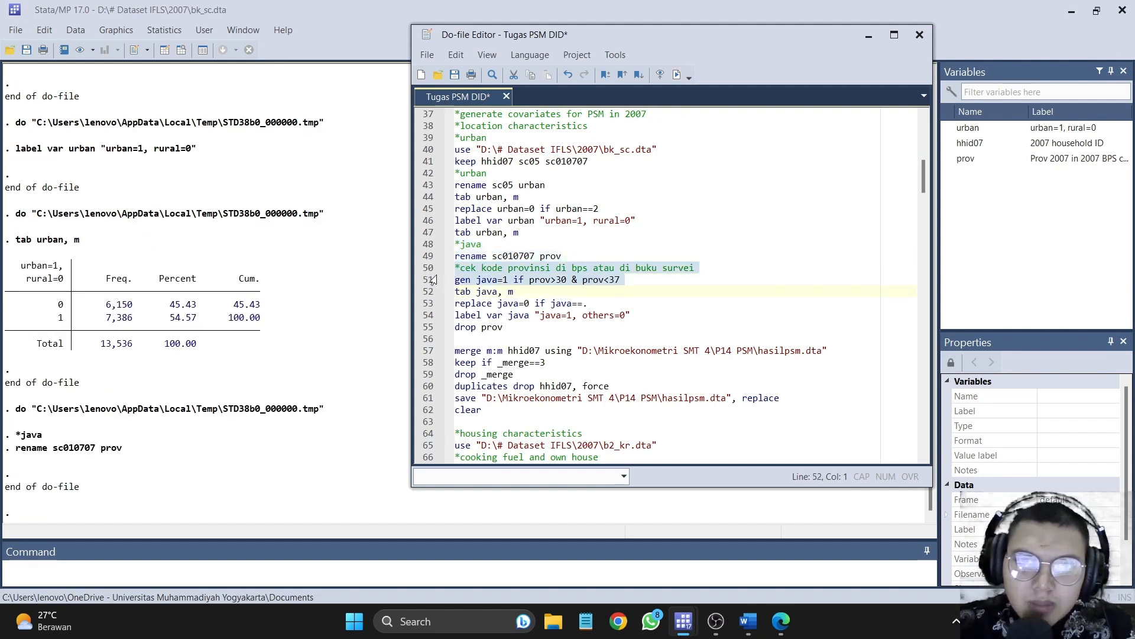
left_click(781, 621)
scroll(861, 331, "down", 8)
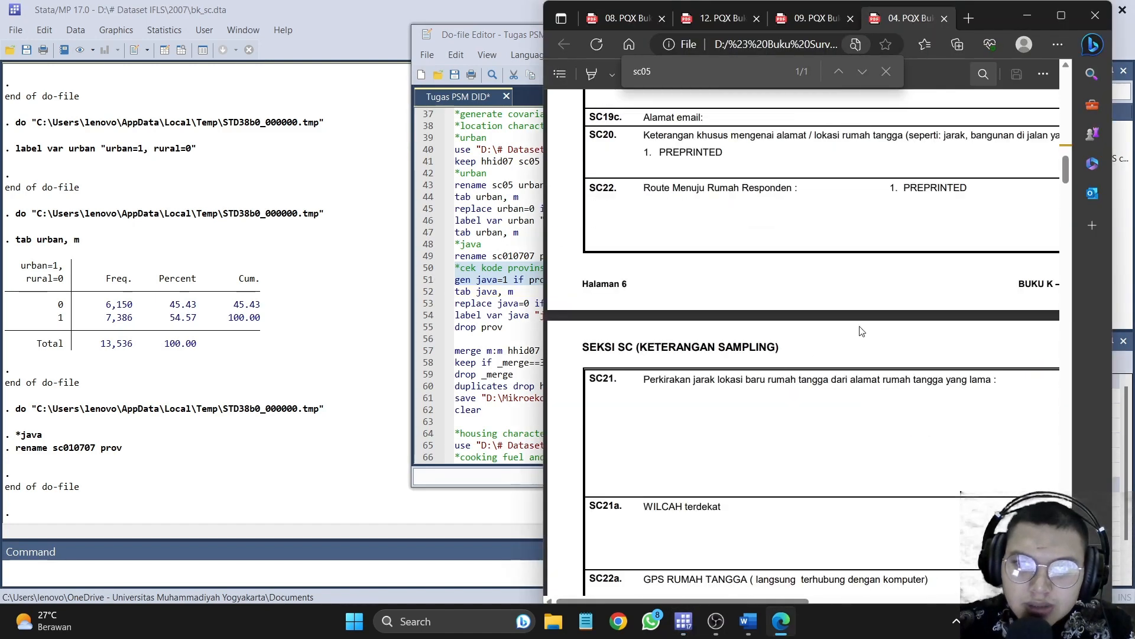
left_click_drag(651, 74, 646, 81)
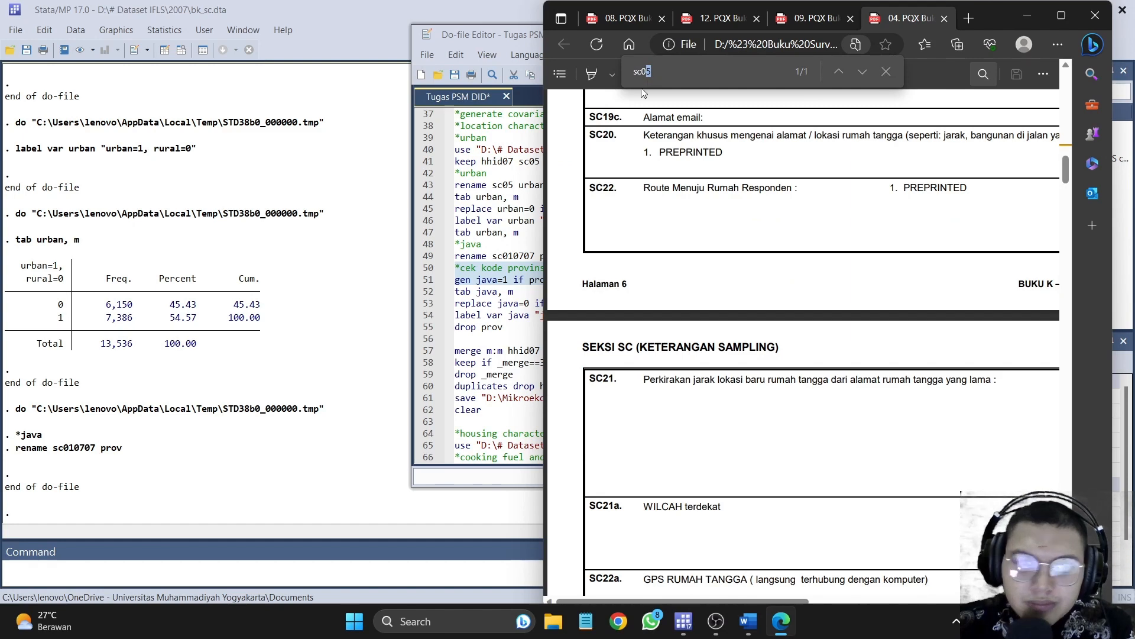
type("1")
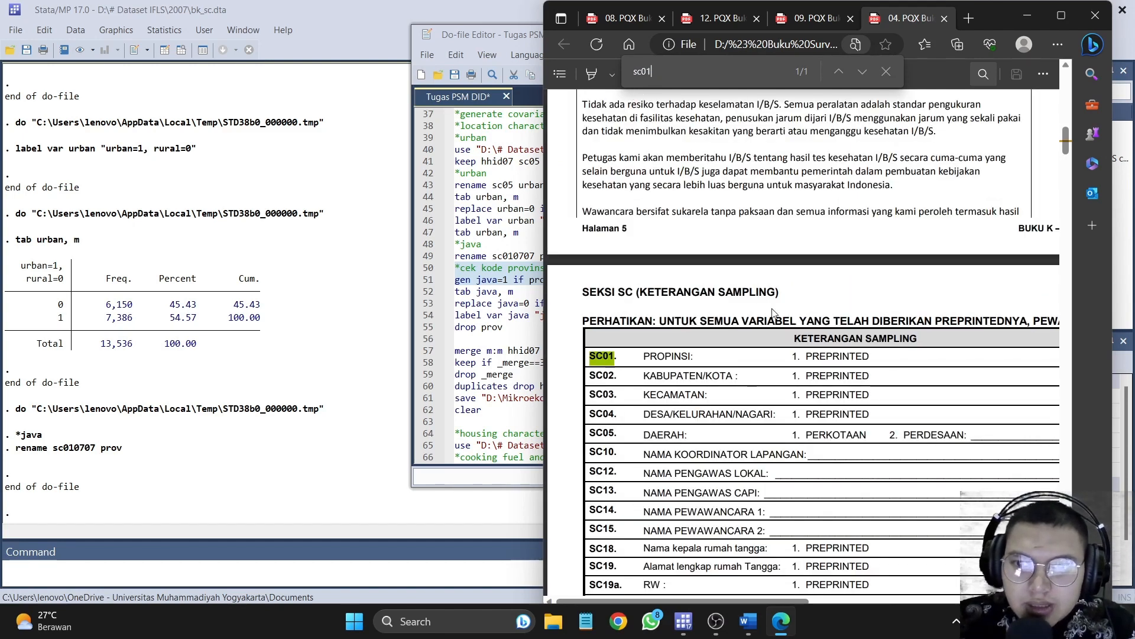
scroll(771, 312, "down", 3)
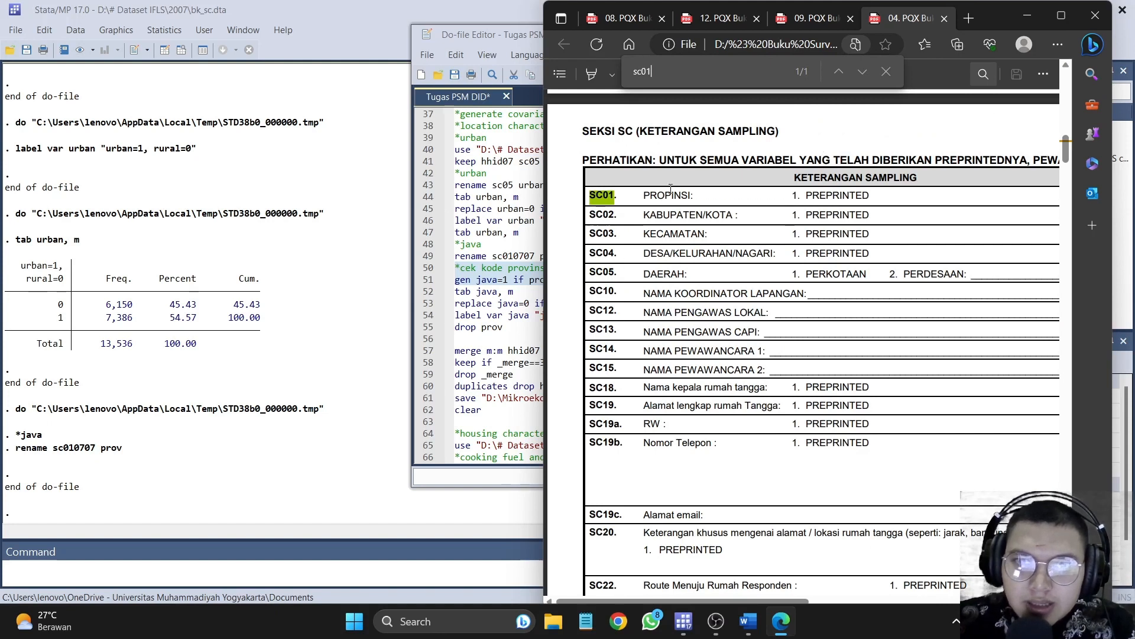
left_click(1026, 18)
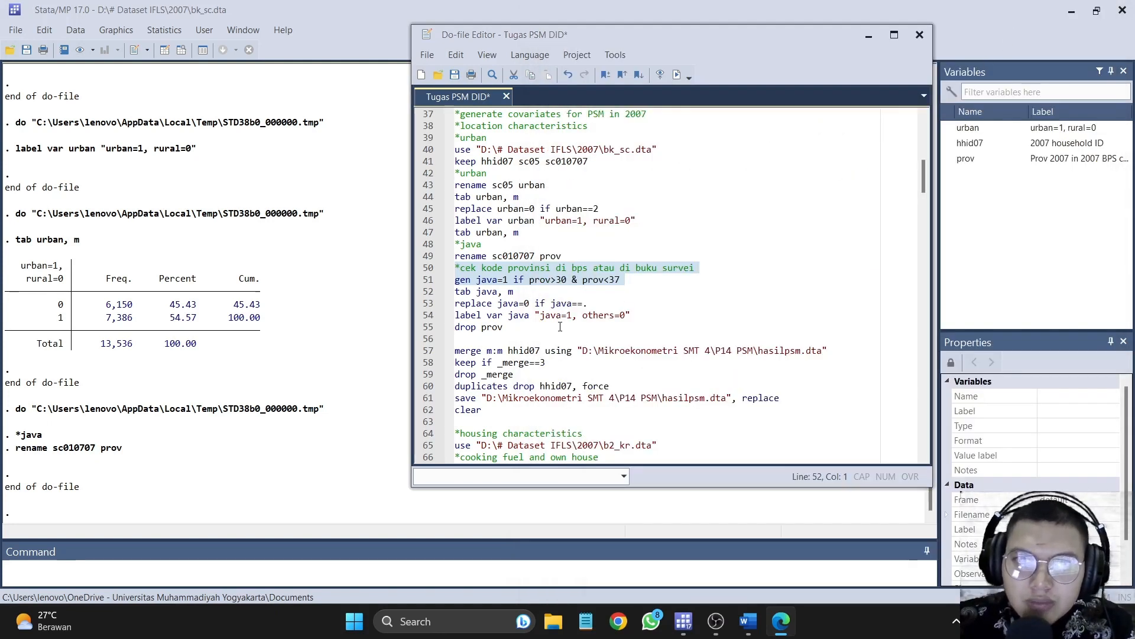
Step: Run line 51 to generate java=1 for prov above 30 and below 37, and line 52 to tabulate java including missing values
left_click(428, 284)
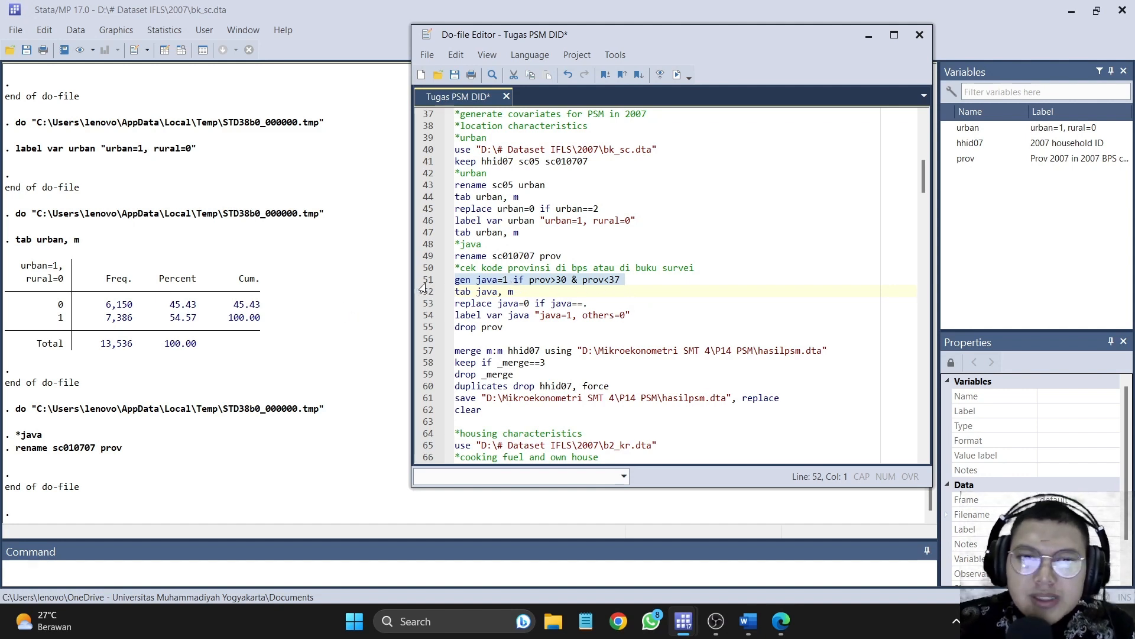
left_click(680, 72)
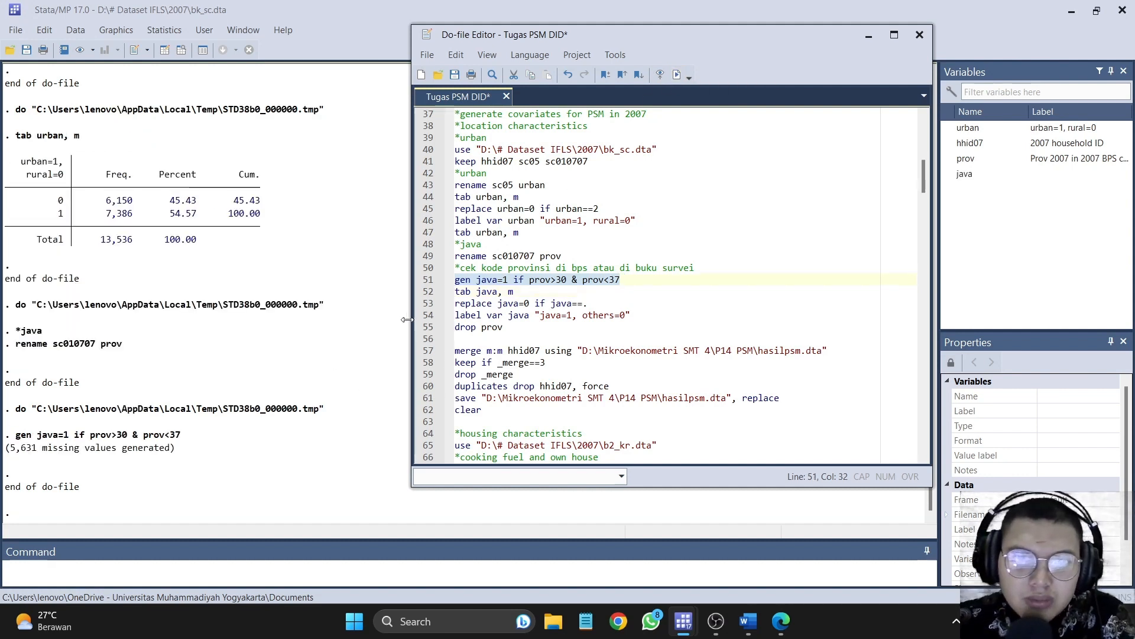
left_click(423, 293)
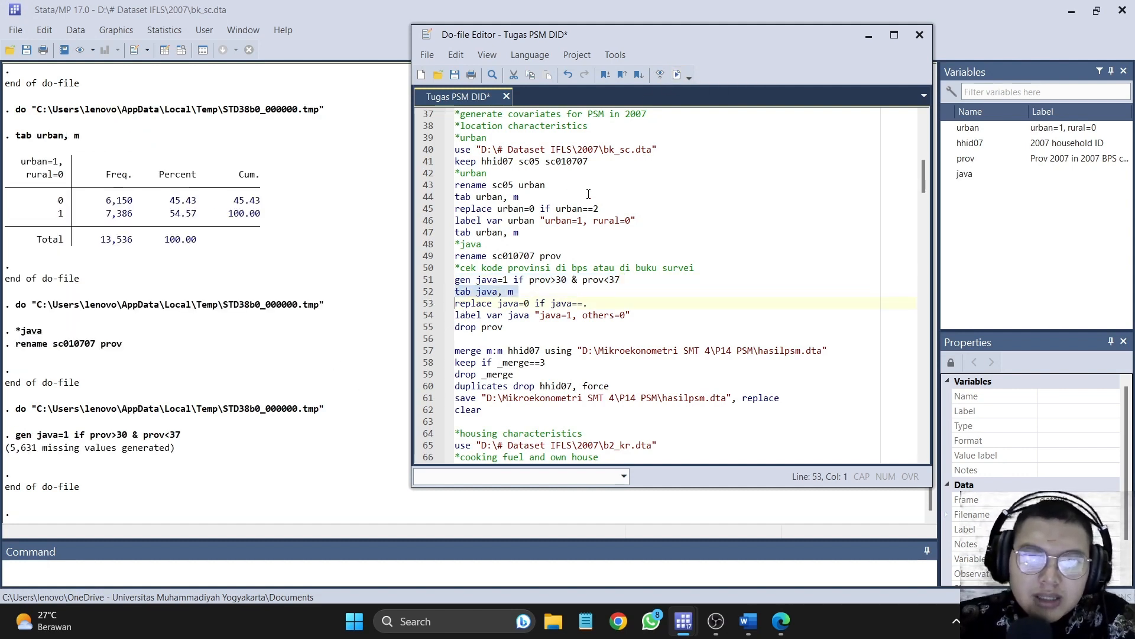
left_click(677, 75)
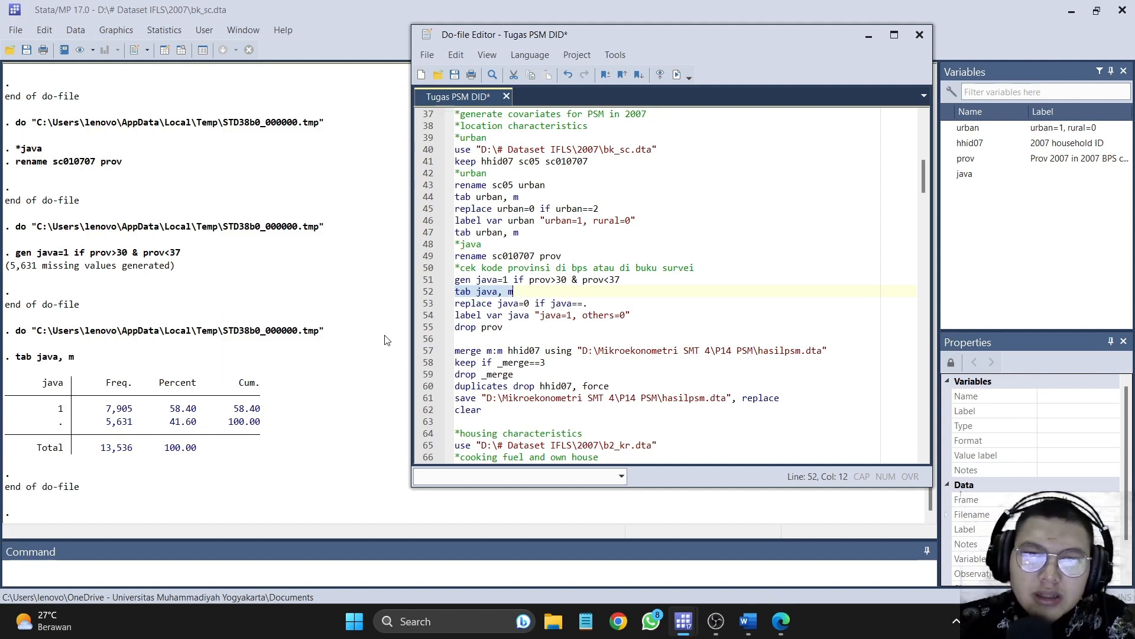
Step: Run lines 53 and 54 separately to set missing java values to 0 and label the variable "java=1, others=0"
left_click(427, 304)
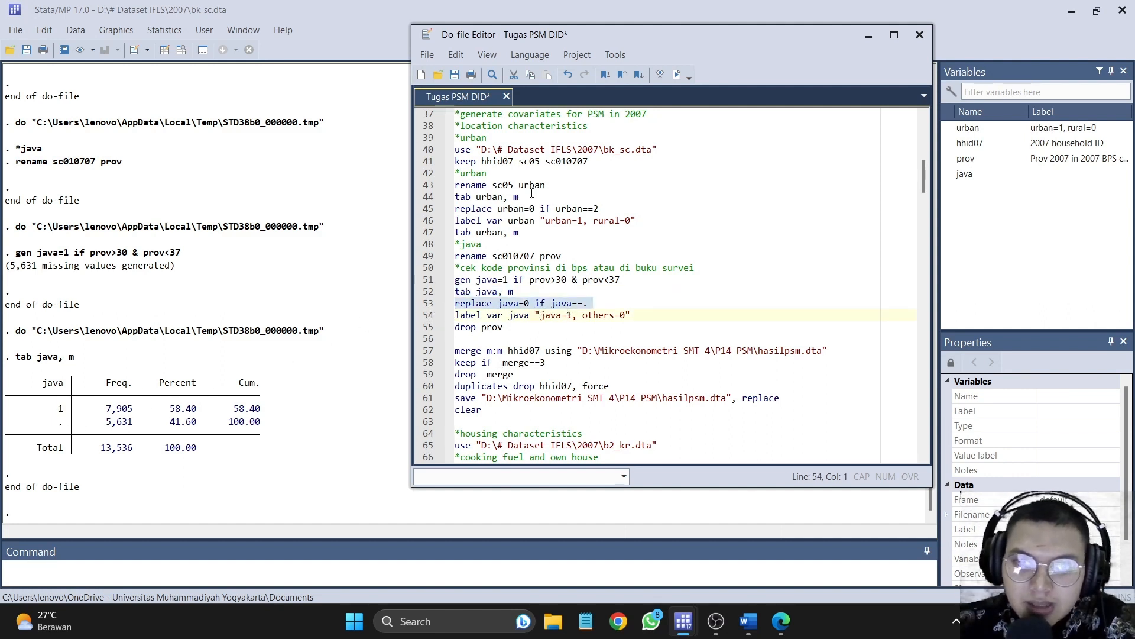
left_click(677, 75)
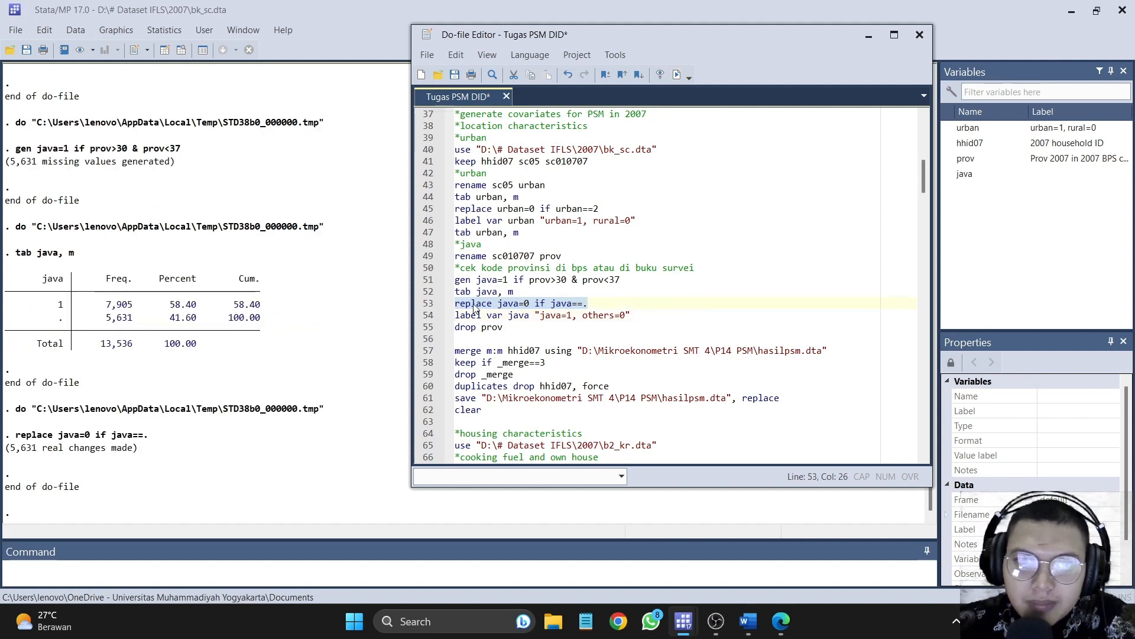
left_click(428, 315)
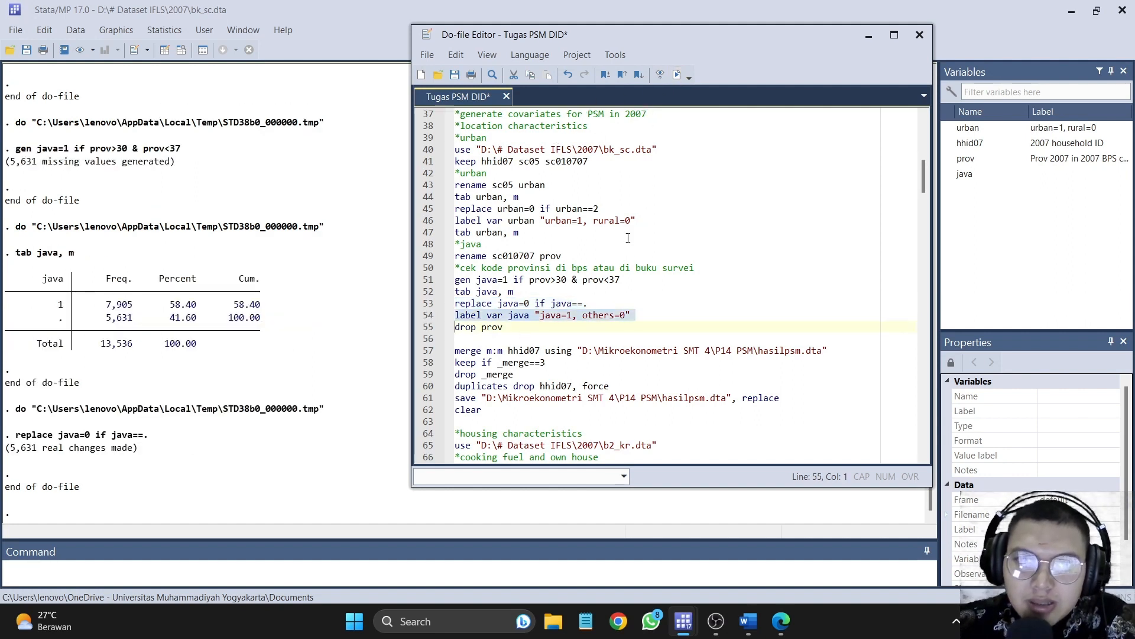
left_click(678, 74)
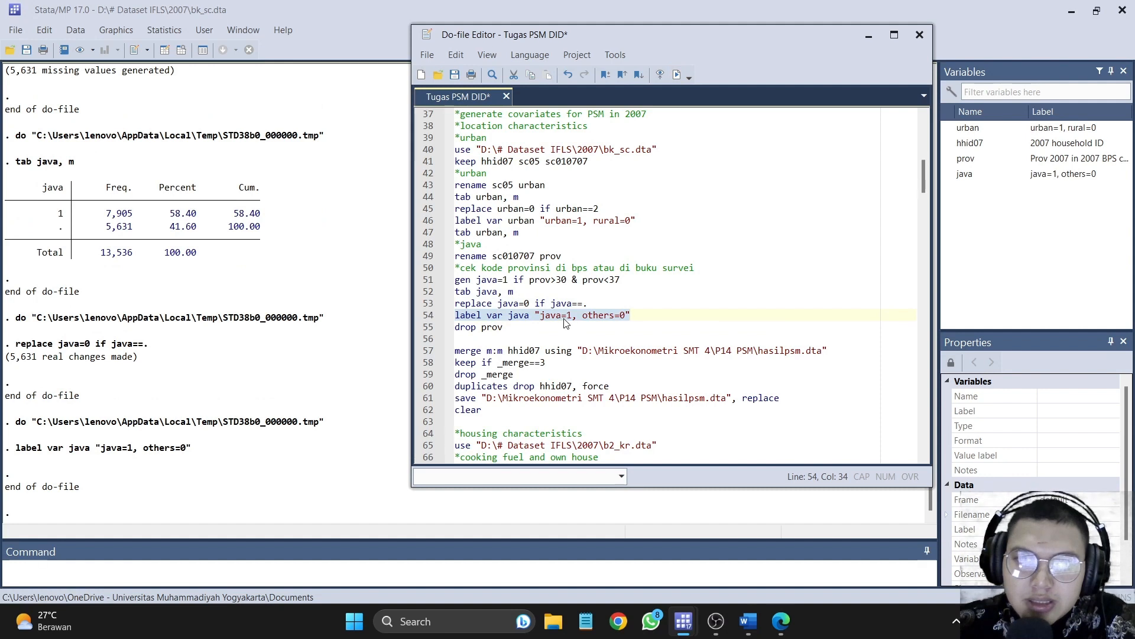
Step: Add the line "tab java, m" below the java label command and run it to tabulate the recoded variable
left_click(640, 315)
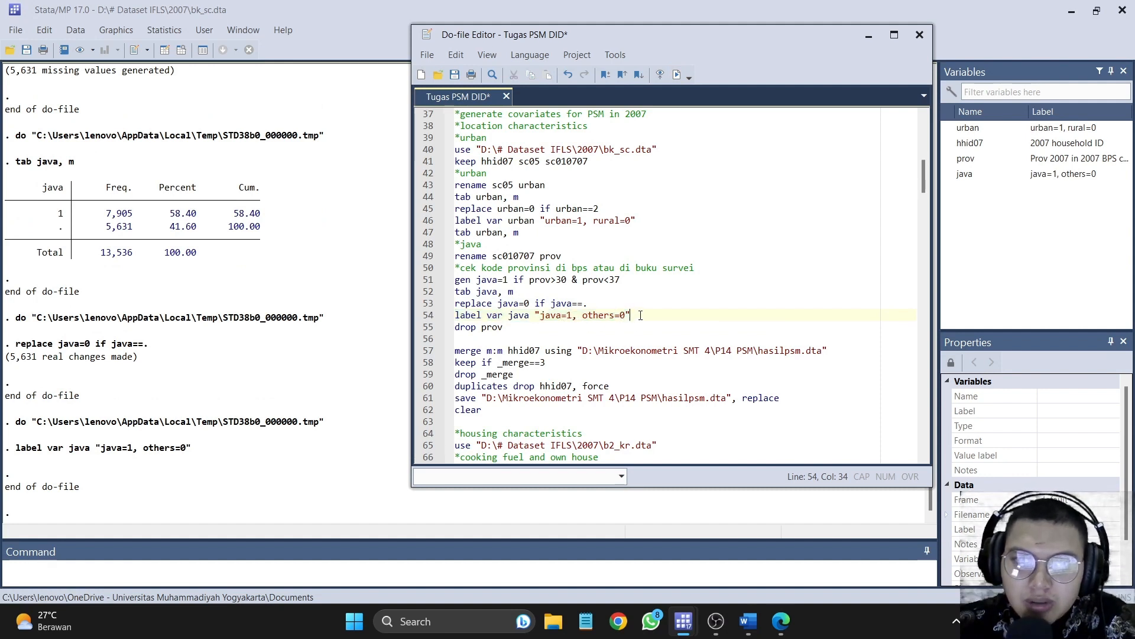
key("Return")
type("ta")
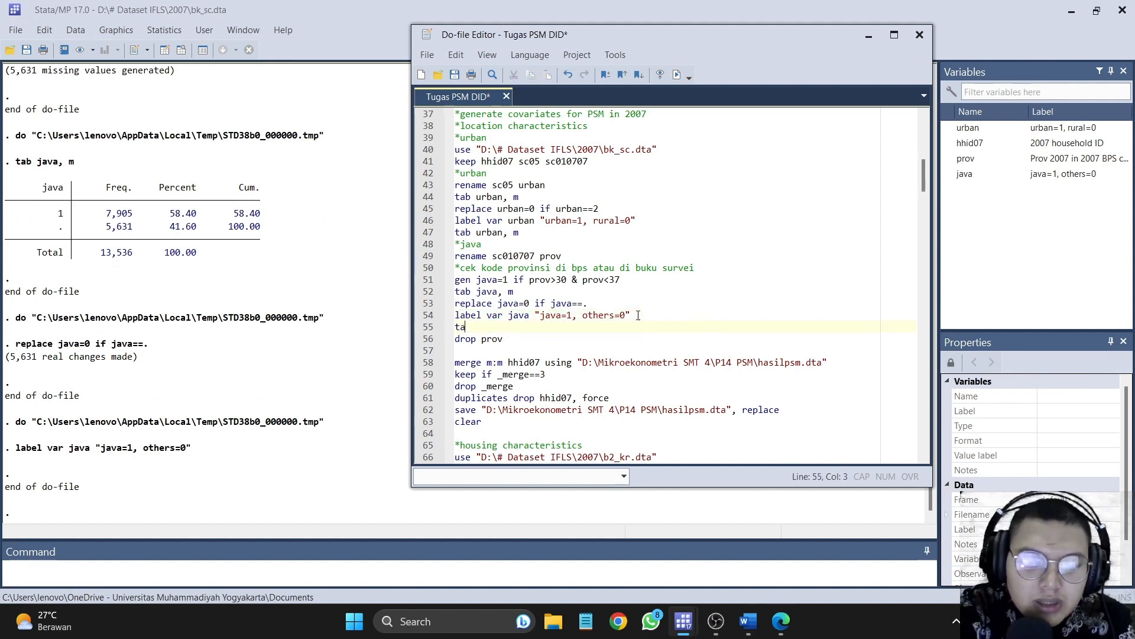
type("b java,")
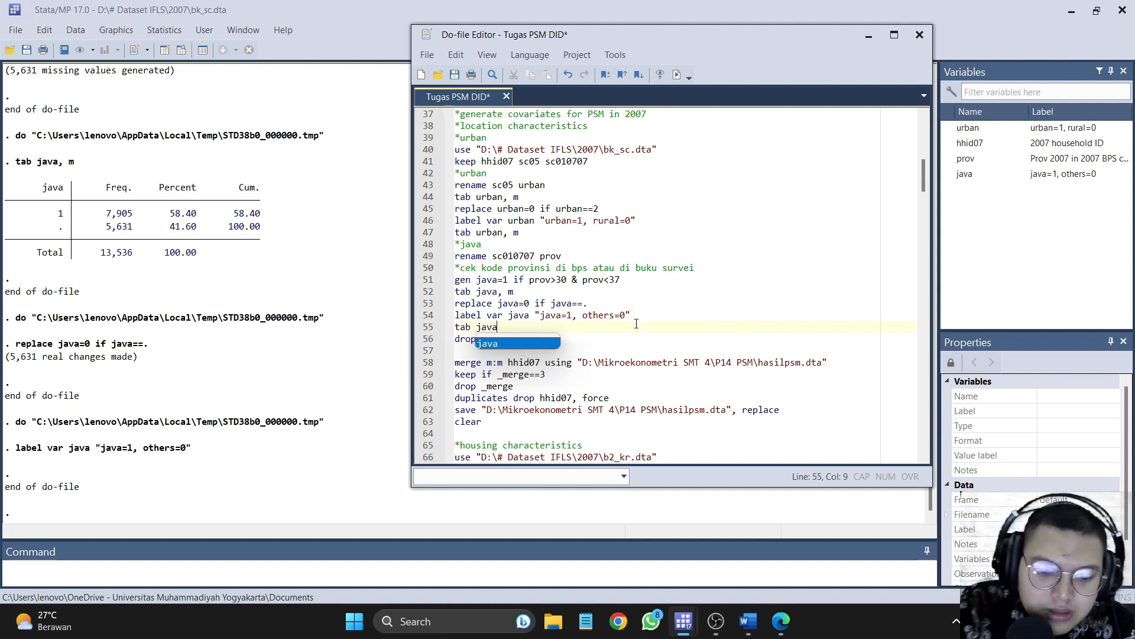
type(" m")
left_click(435, 331)
left_click(678, 75)
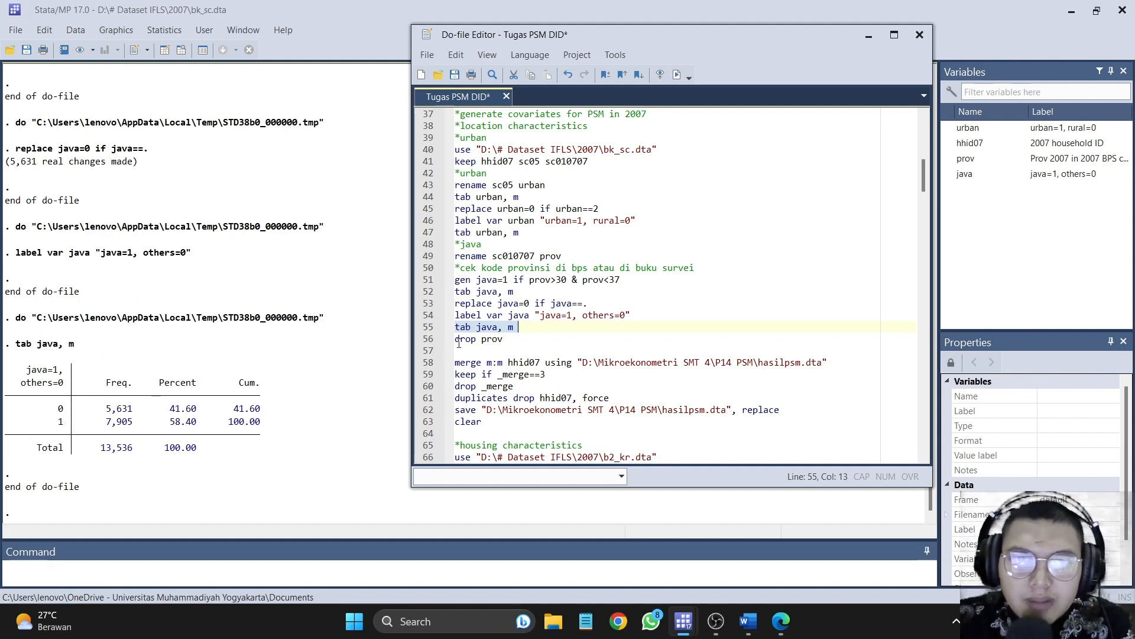
Step: Run line 56 to drop the prov variable
scroll(443, 320, "down", 1)
left_click(425, 306)
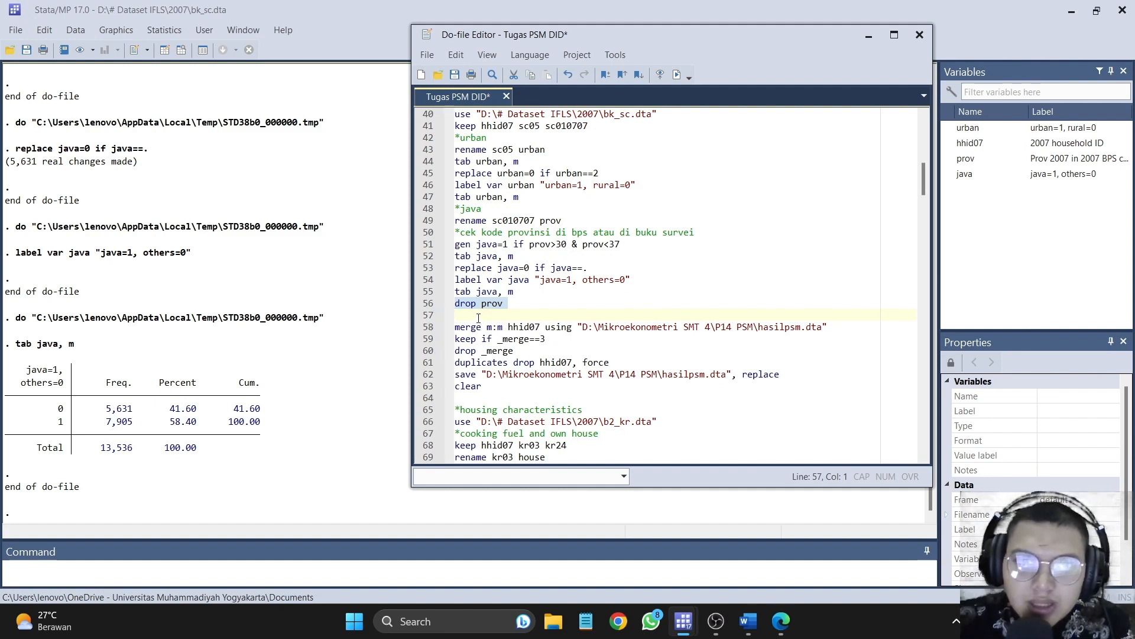
left_click(676, 74)
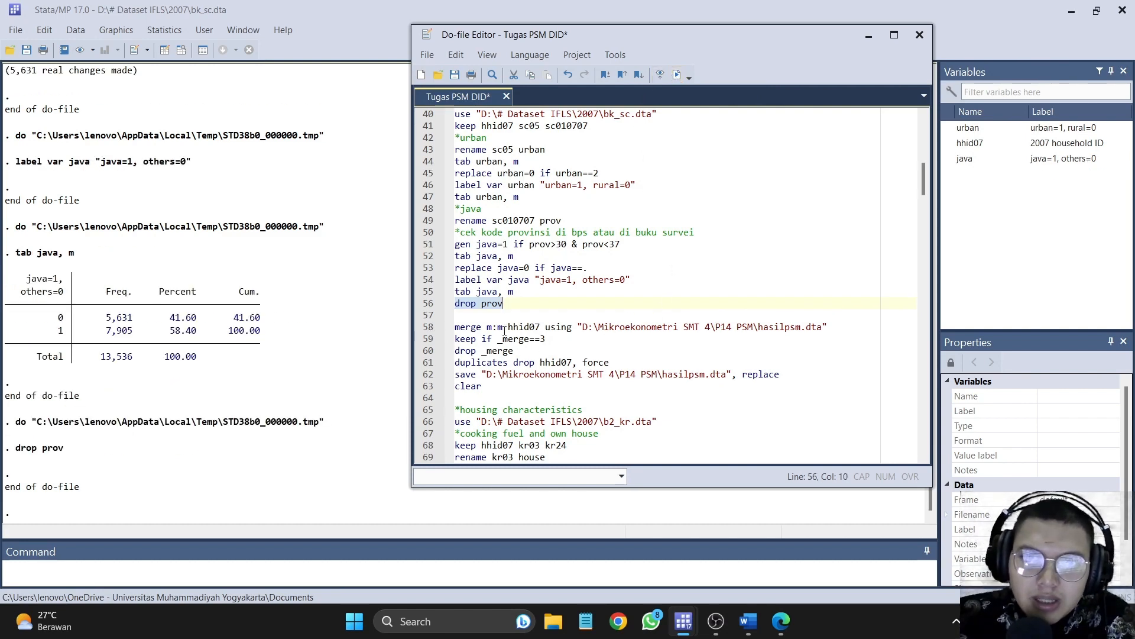
Step: Review the location covariate code, then run line 58 to merge m:m on hhid07 with hasilpsm.dta
scroll(504, 331, "up", 4)
scroll(524, 136, "down", 2)
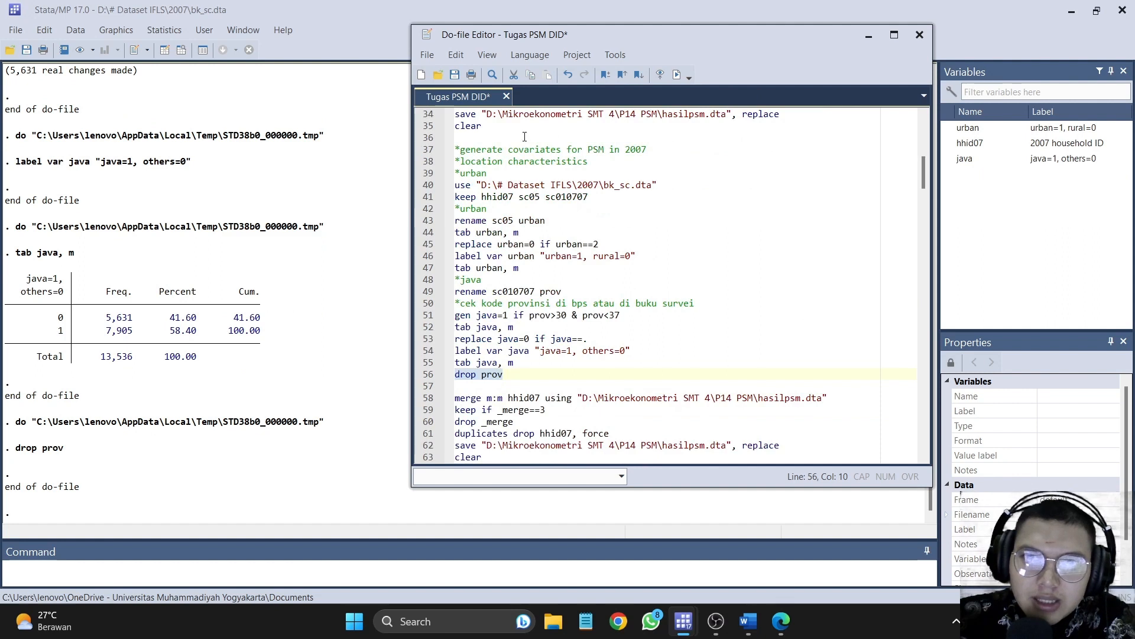
scroll(524, 136, "up", 1)
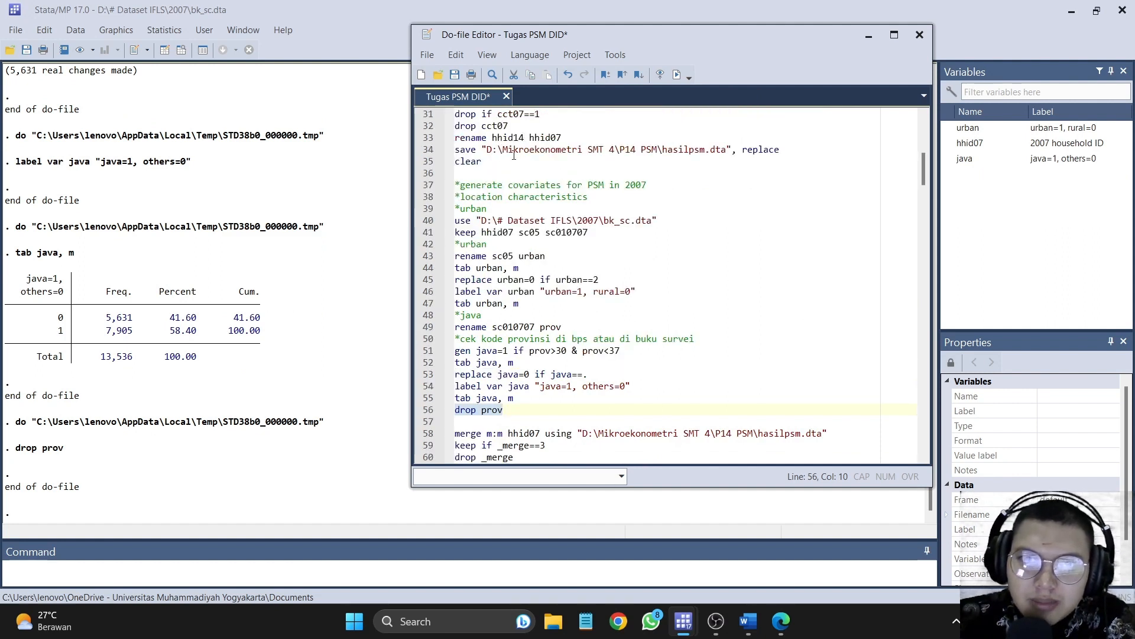
scroll(535, 149, "down", 3)
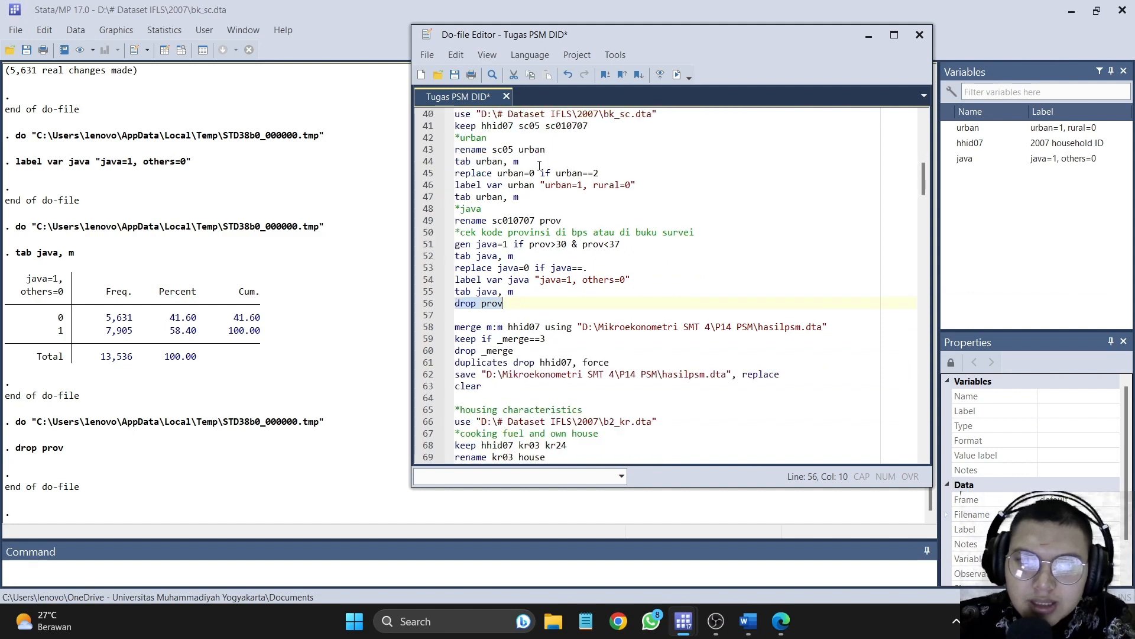
left_click(426, 330)
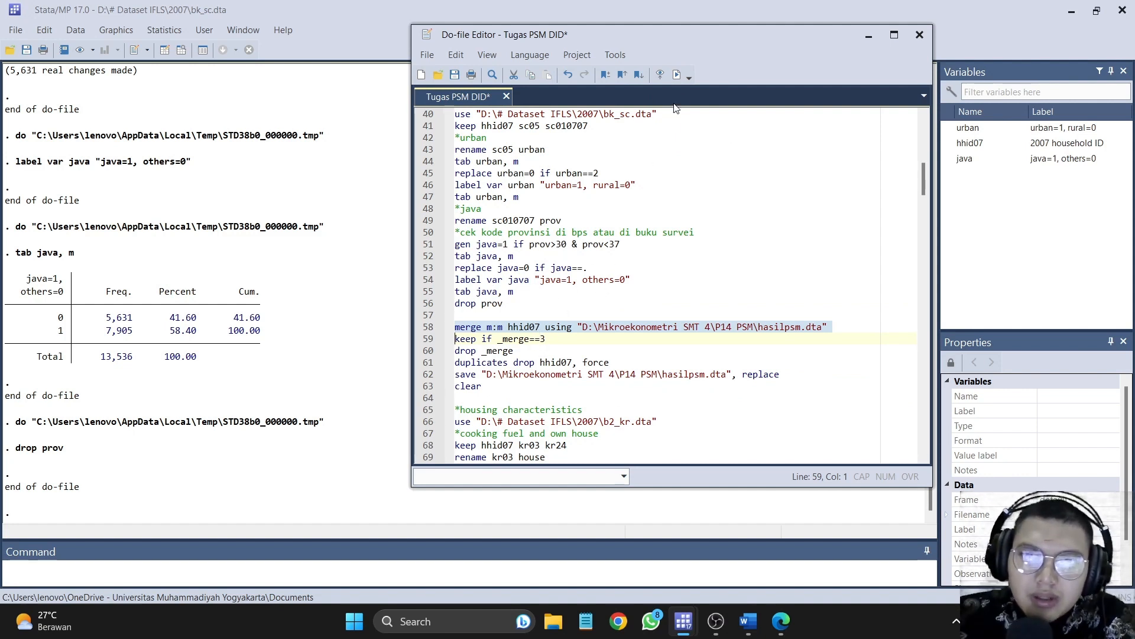
left_click(675, 78)
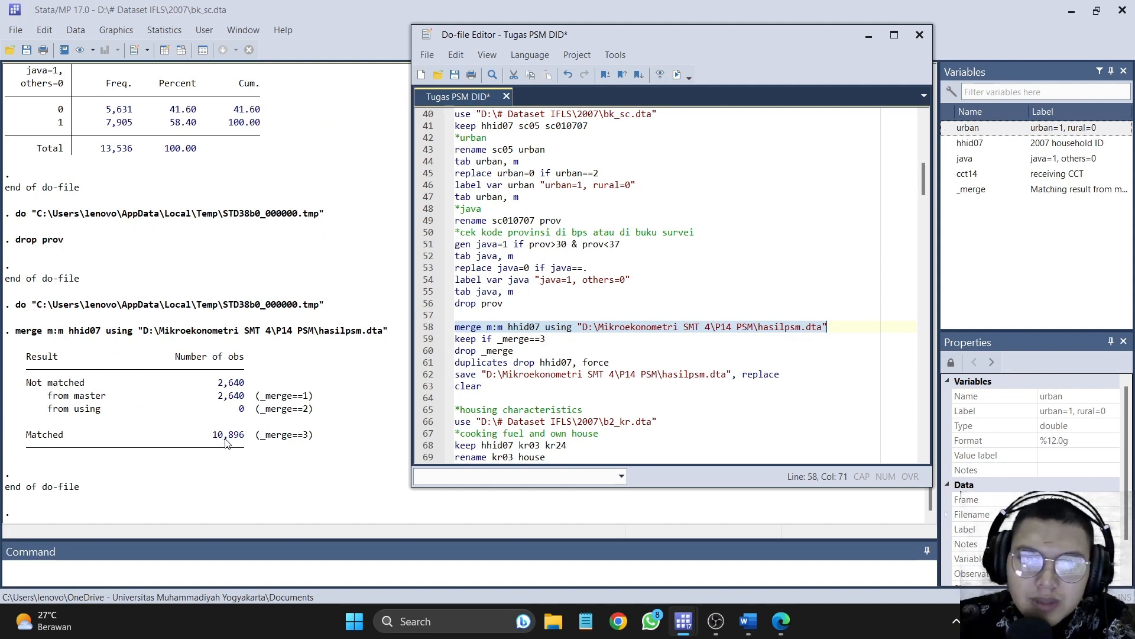
Step: Run lines 59 and 60 separately to keep only observations with _merge==3 and drop the _merge variable
left_click(418, 340)
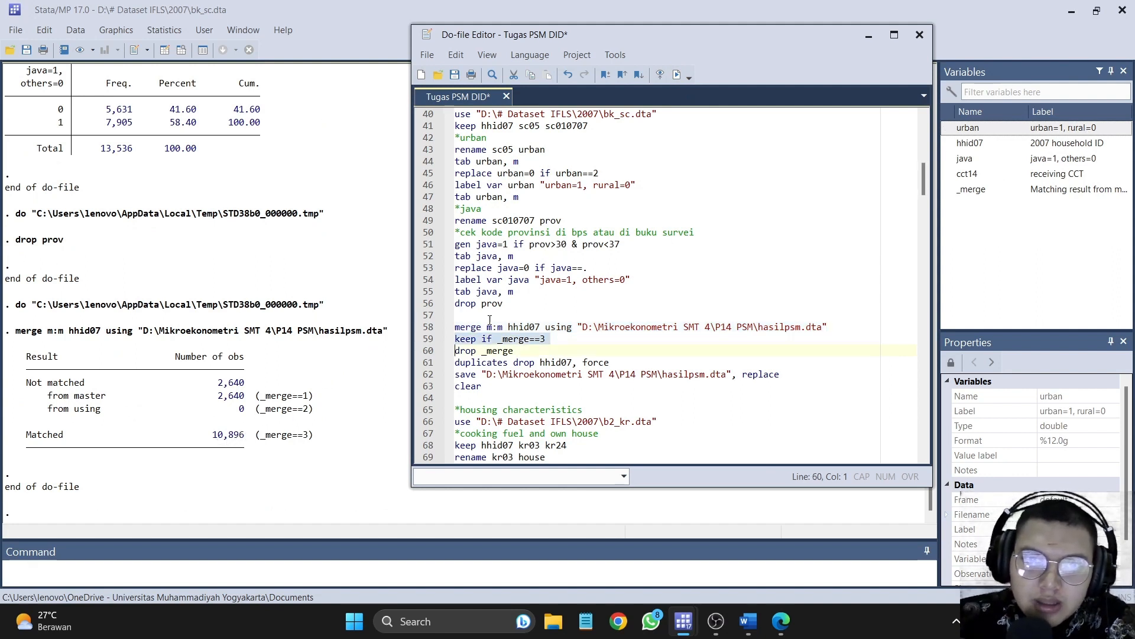
left_click(677, 75)
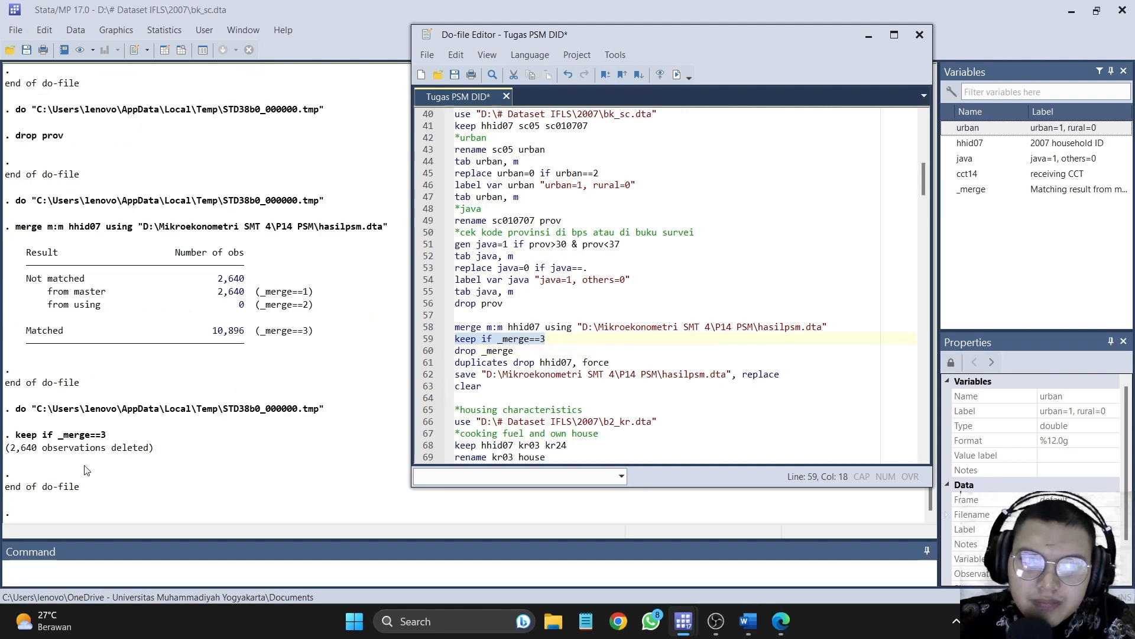
left_click(434, 352)
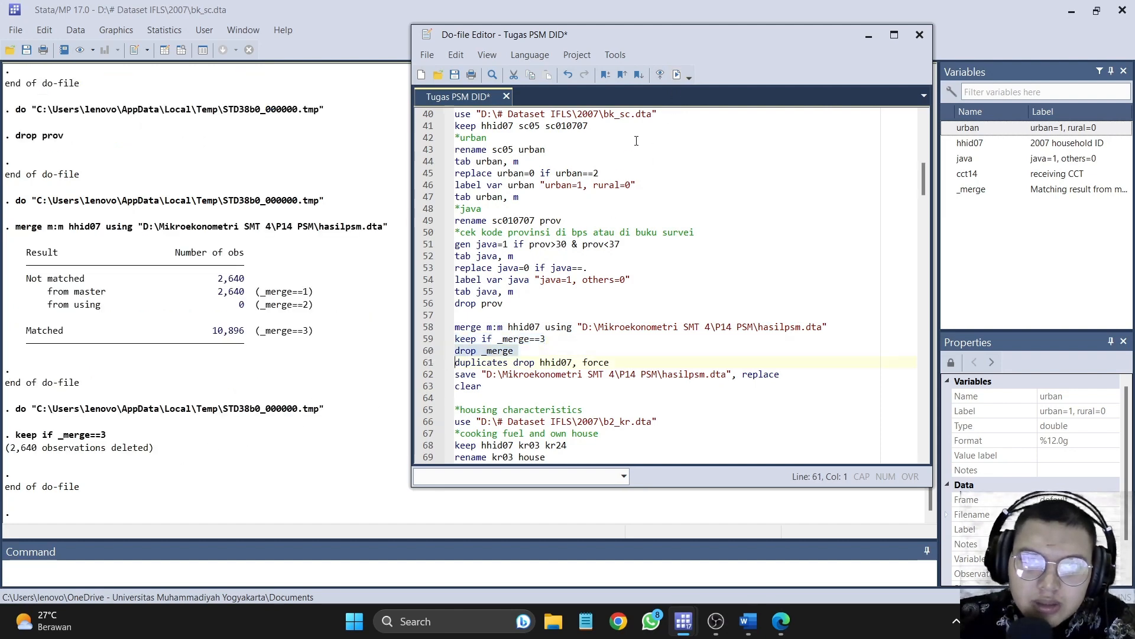
left_click(677, 75)
Step: Run lines 61 and 62 together to drop duplicates on hhid07 and save over hasilpsm.dta with replace
left_click_drag(434, 363, 430, 375)
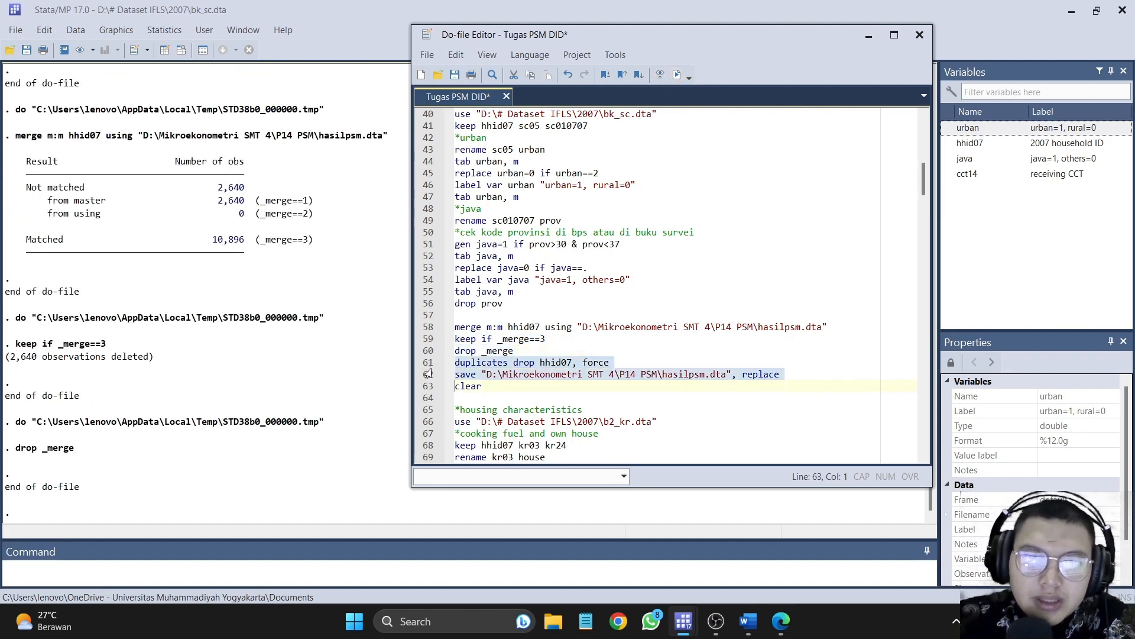
left_click(680, 74)
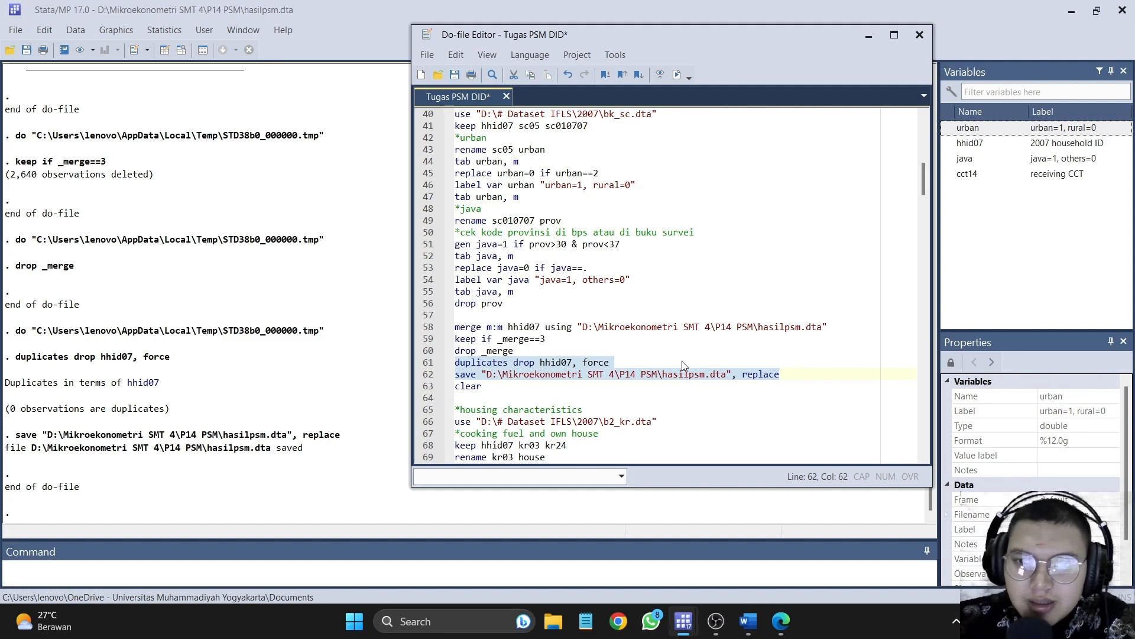
Step: Review the housing characteristics code from line 63, and check its source files in the variable table of the Word answer key
scroll(657, 243, "down", 4)
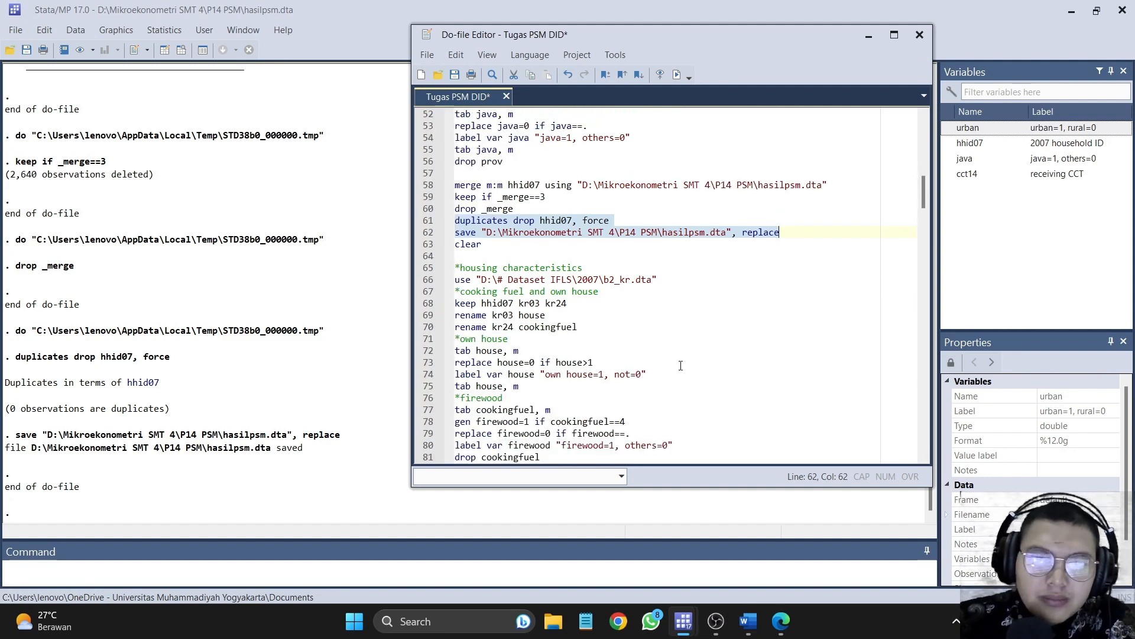
scroll(518, 288, "down", 1)
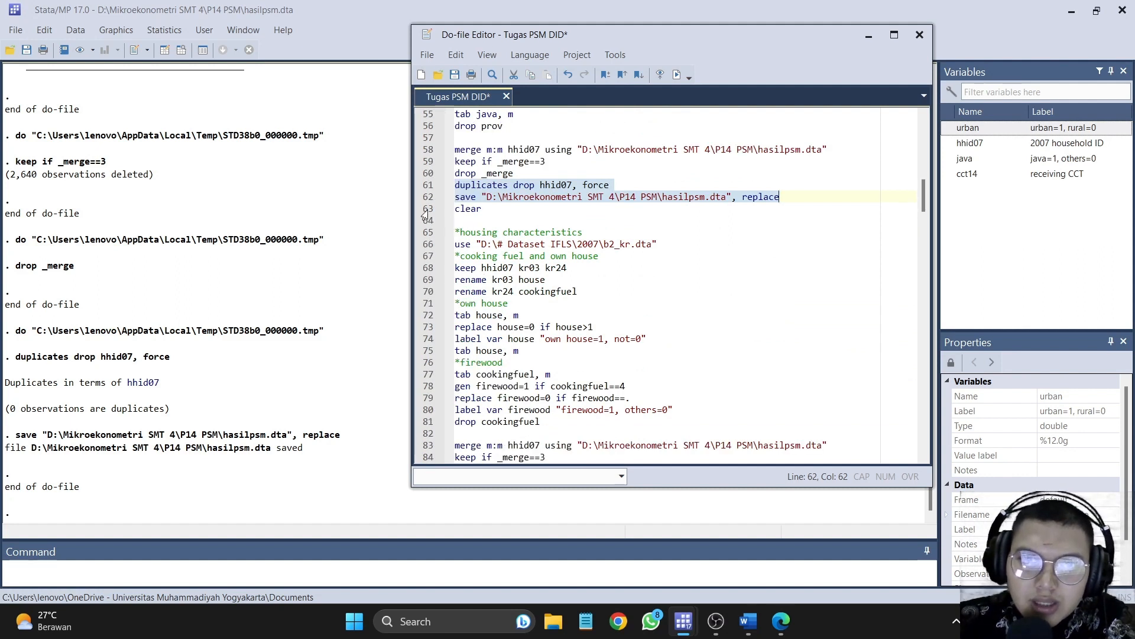
left_click_drag(424, 214, 549, 244)
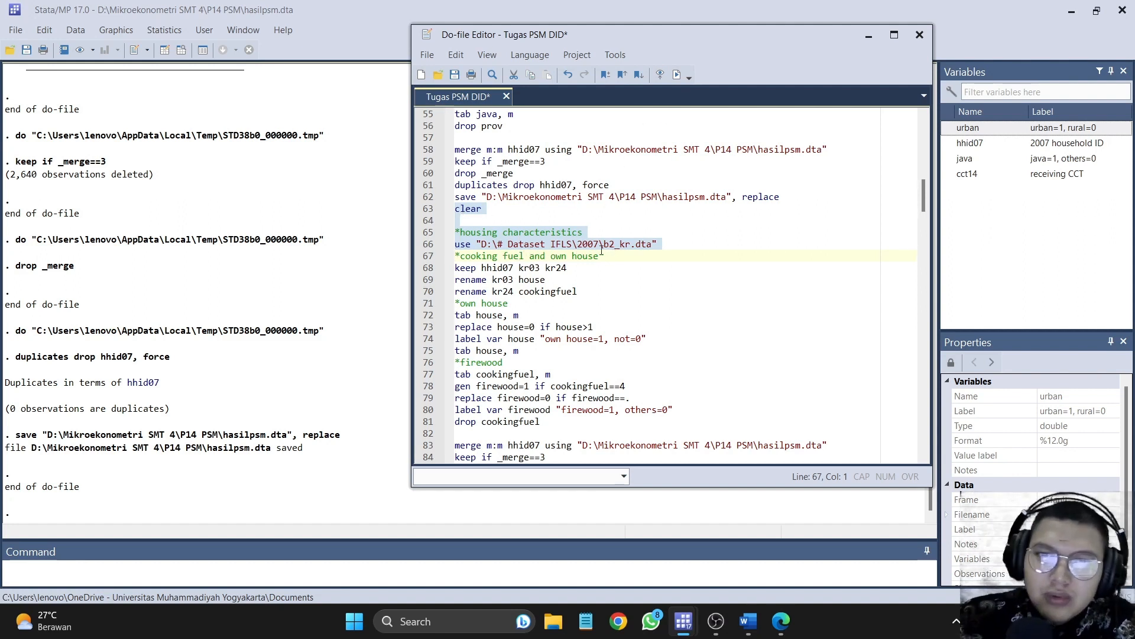
left_click(747, 620)
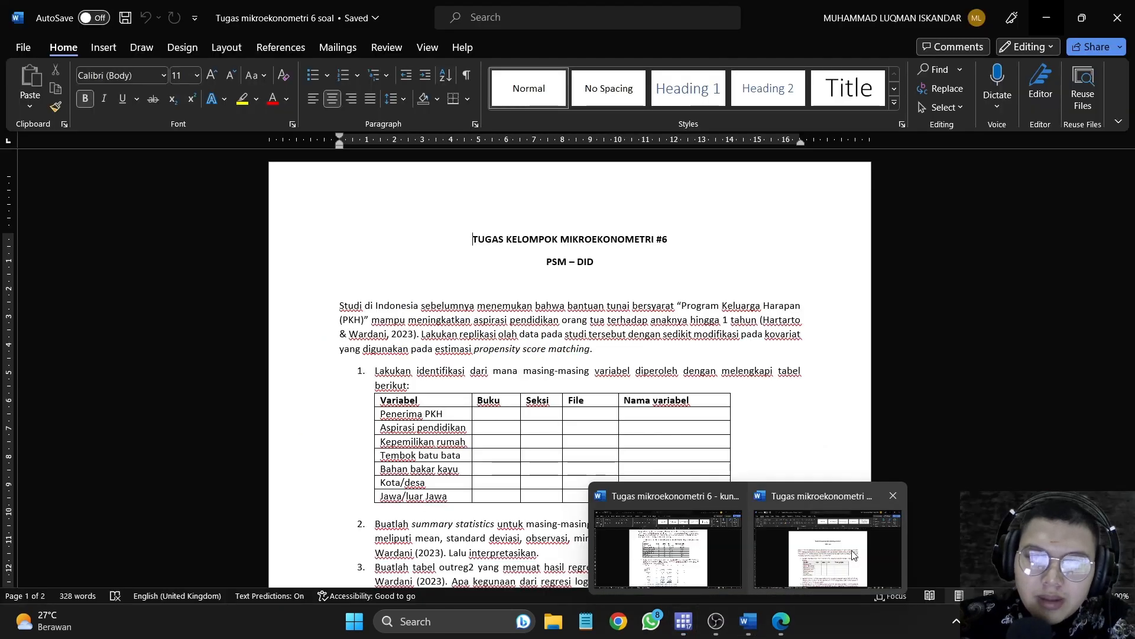
left_click(683, 564)
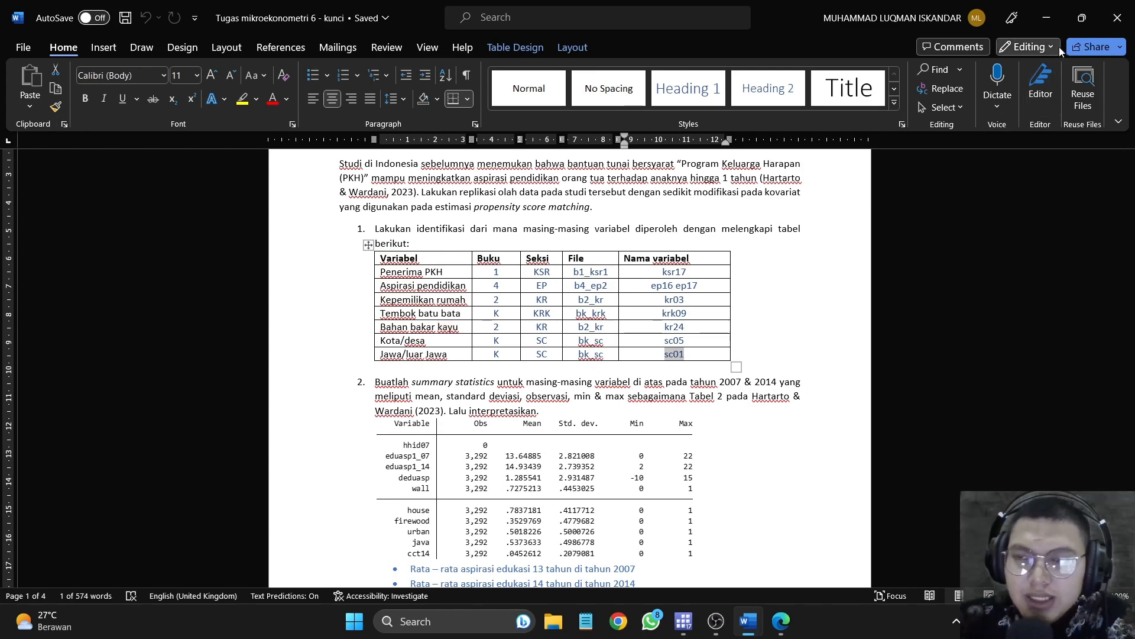
left_click(1047, 17)
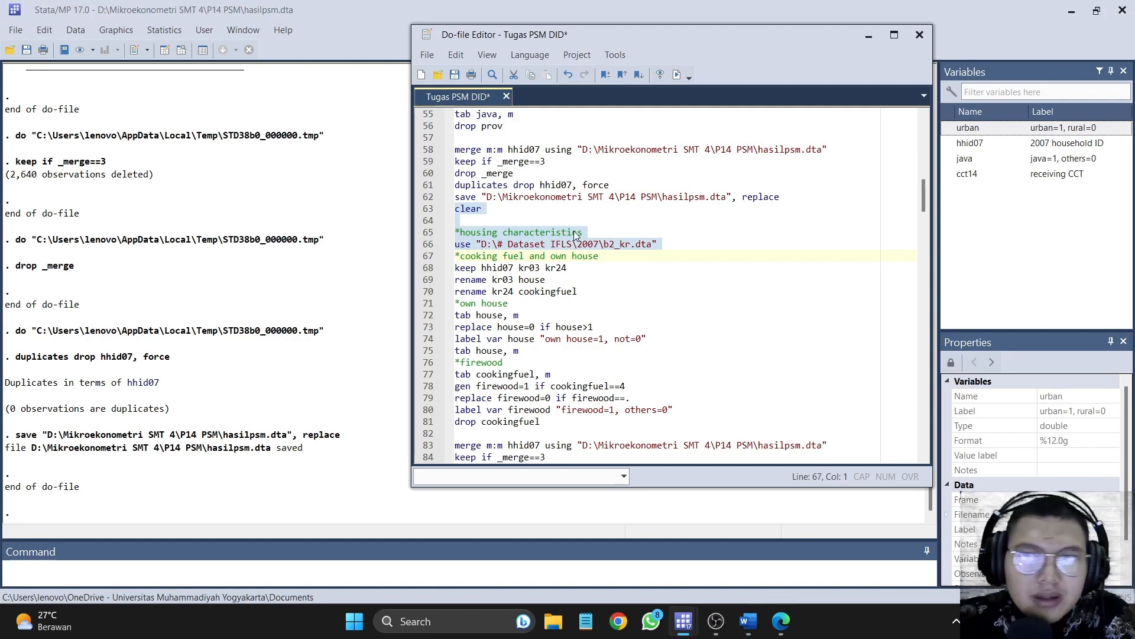
Step: Run line 63 to clear the data, and run lines 65 and 66 to load the 2007 dataset b2_kr.dta
left_click_drag(427, 211, 427, 213)
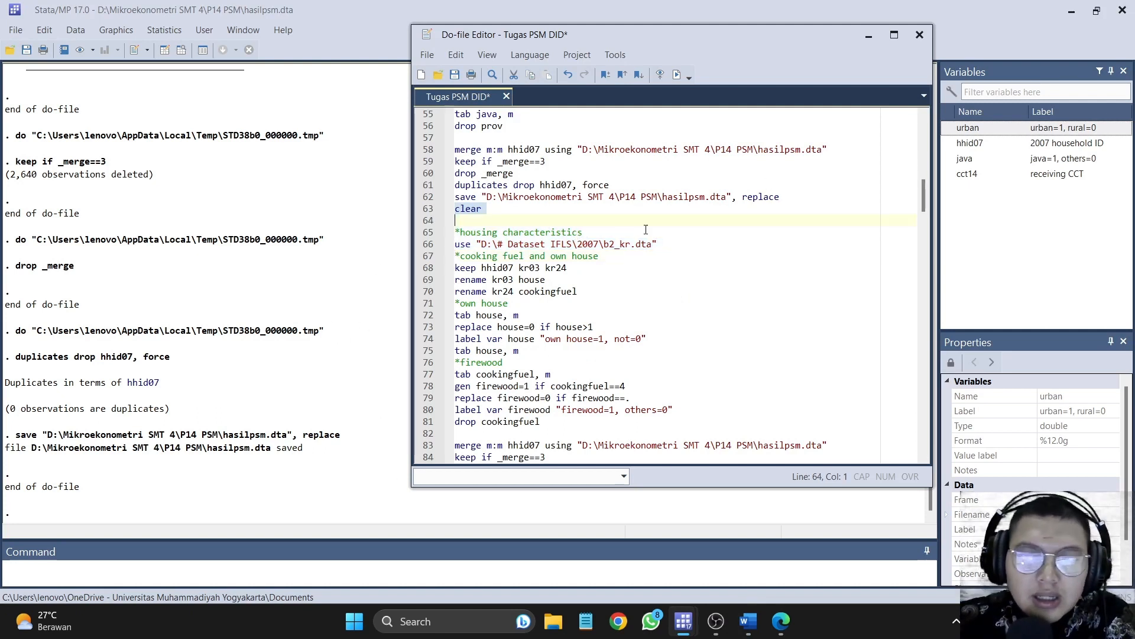
left_click(677, 77)
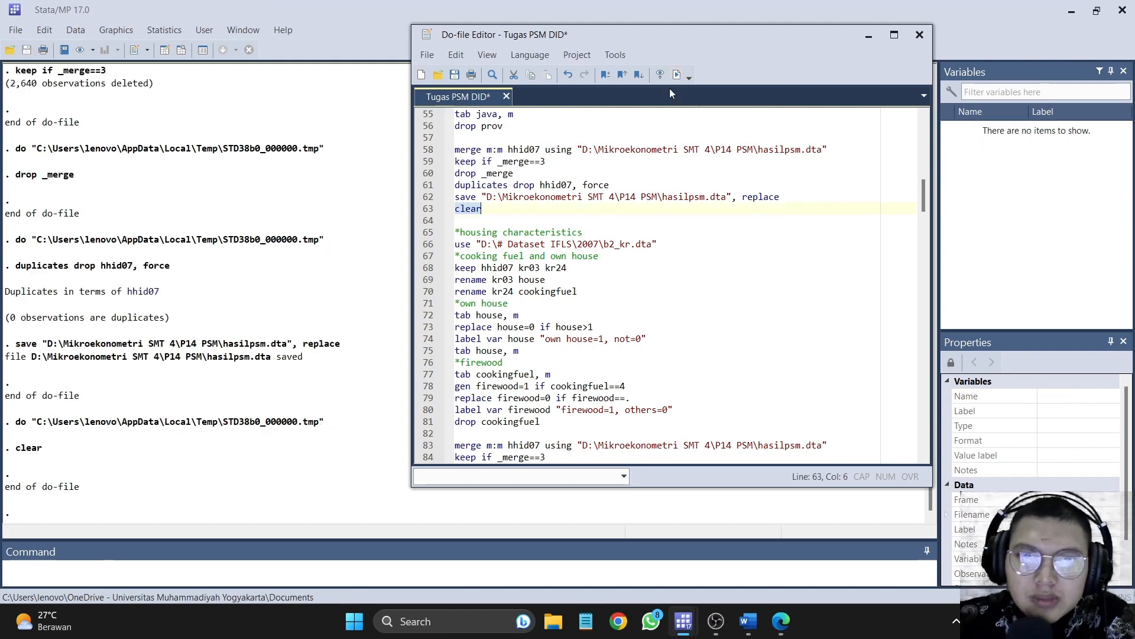
left_click(424, 237)
left_click_drag(426, 235, 428, 243)
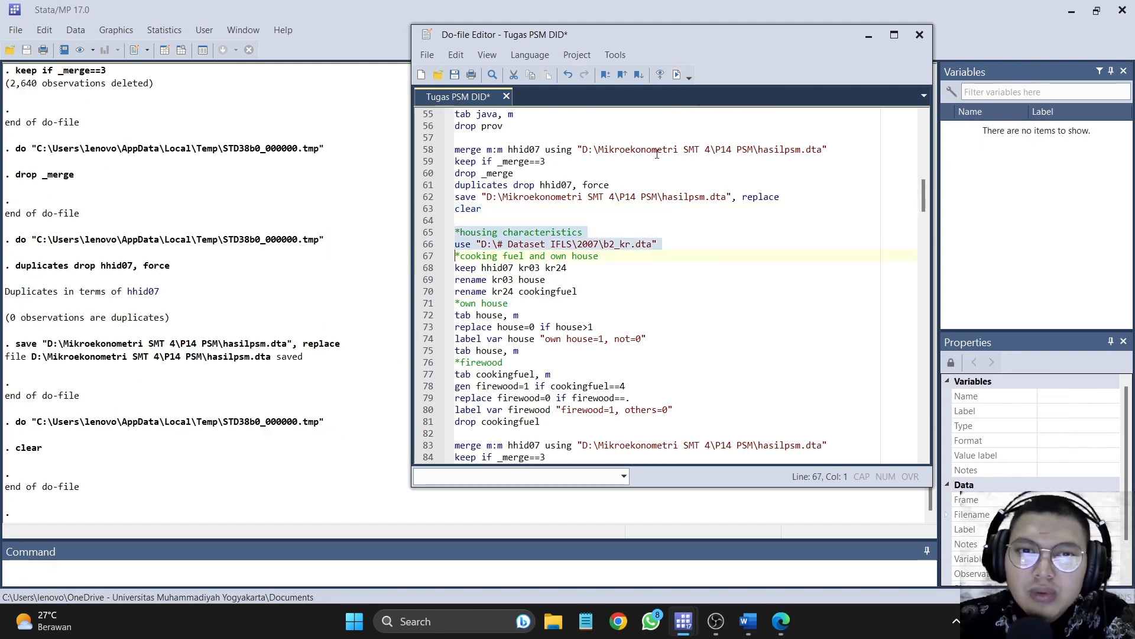
left_click(677, 75)
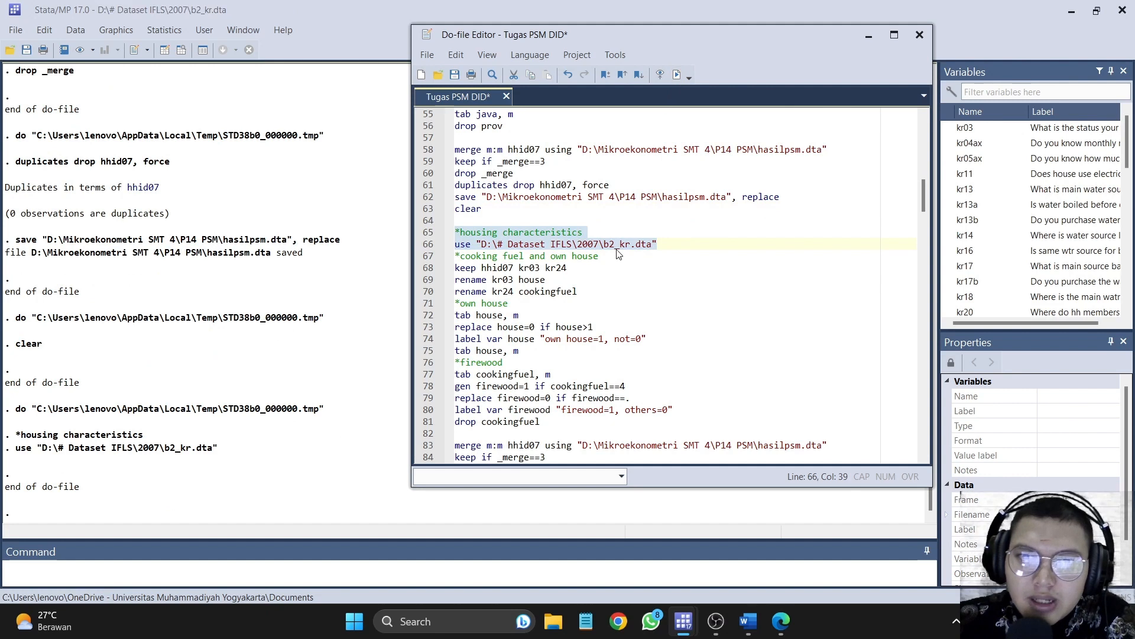
Step: Check kr03 and kr24 in the Word answer key's variable table, and run line 68 to keep hhid07, kr03 and kr24
left_click(425, 270)
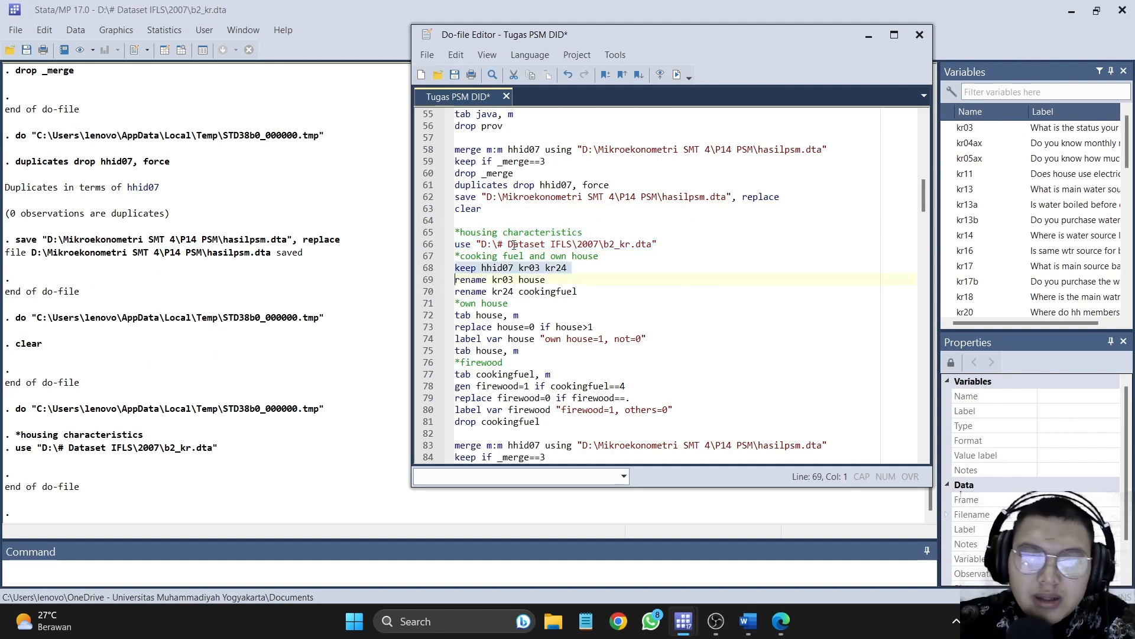
mouse_move(748, 621)
left_click(729, 477)
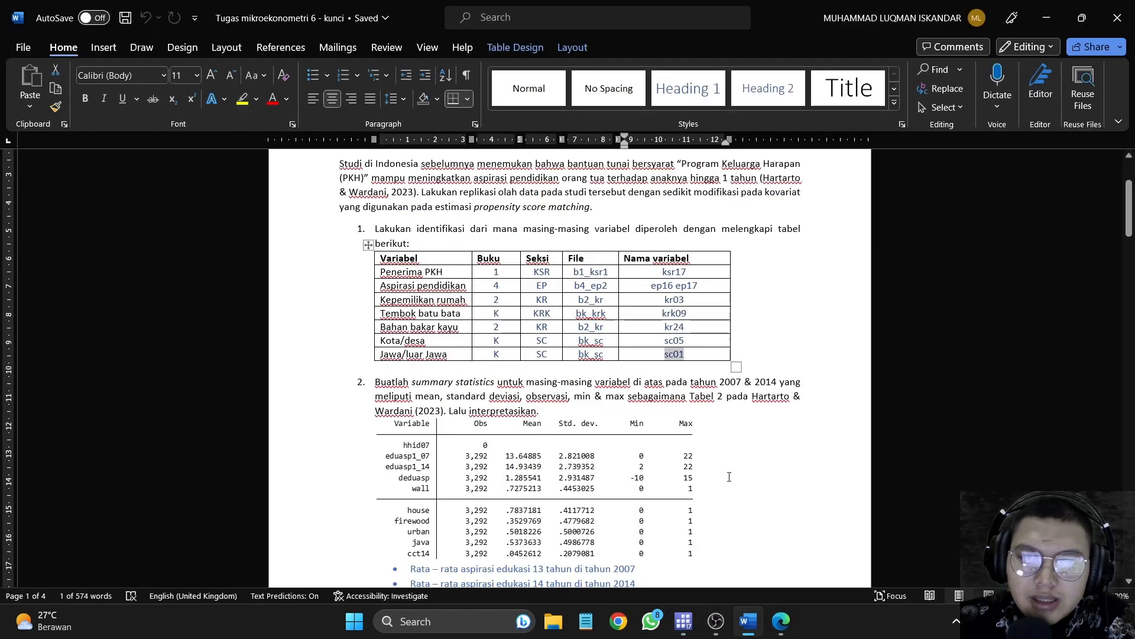
left_click_drag(687, 329, 663, 331)
left_click(680, 329)
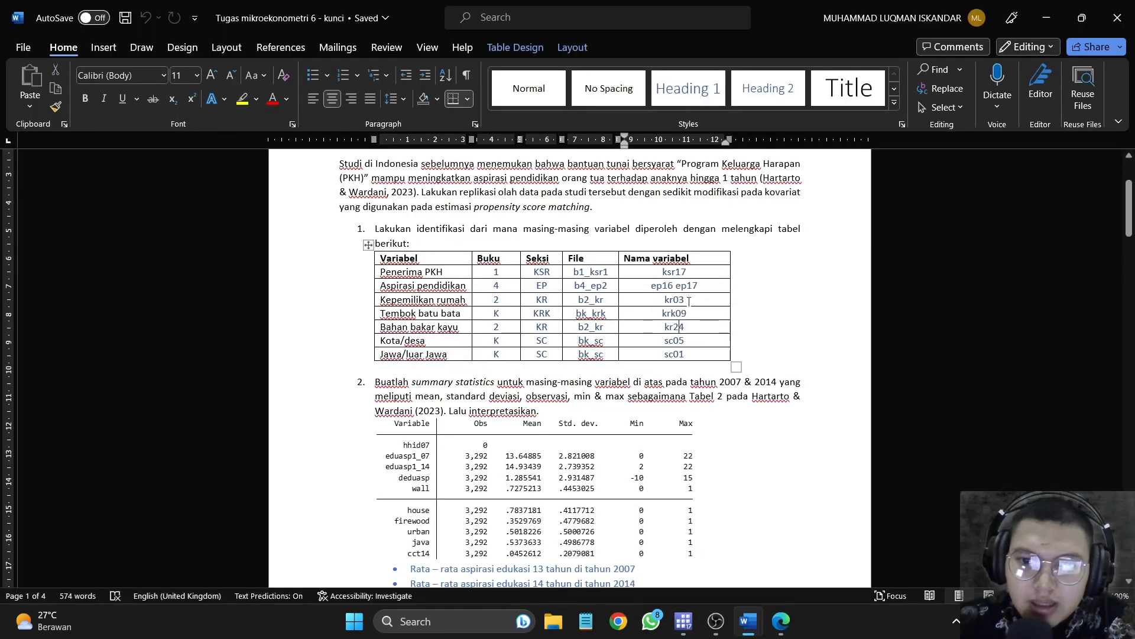
left_click(1048, 19)
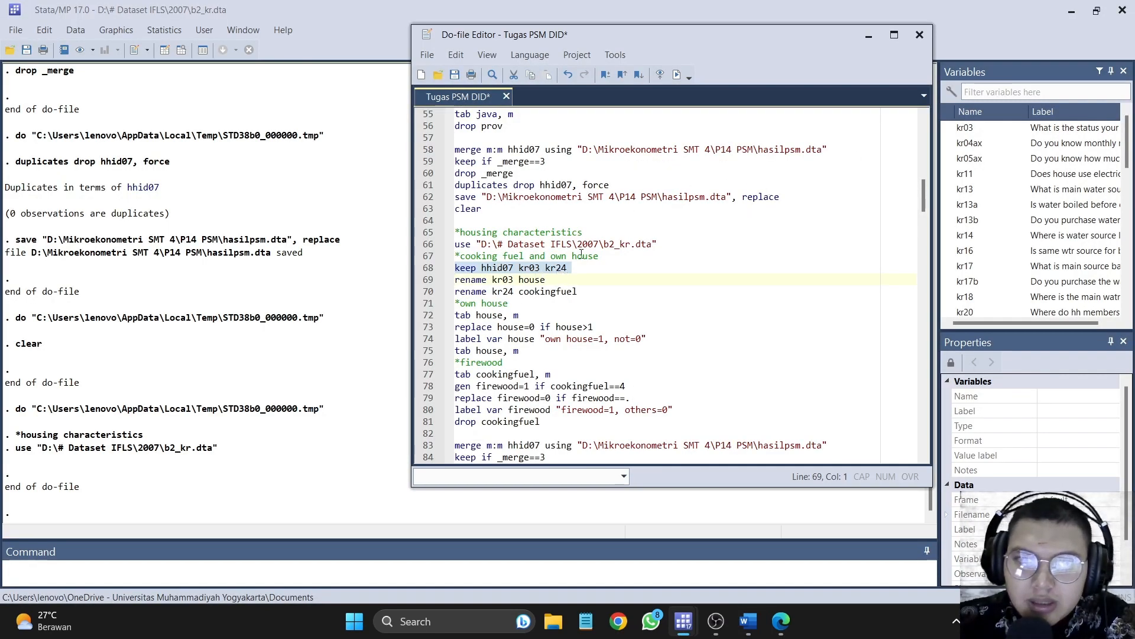
left_click(678, 75)
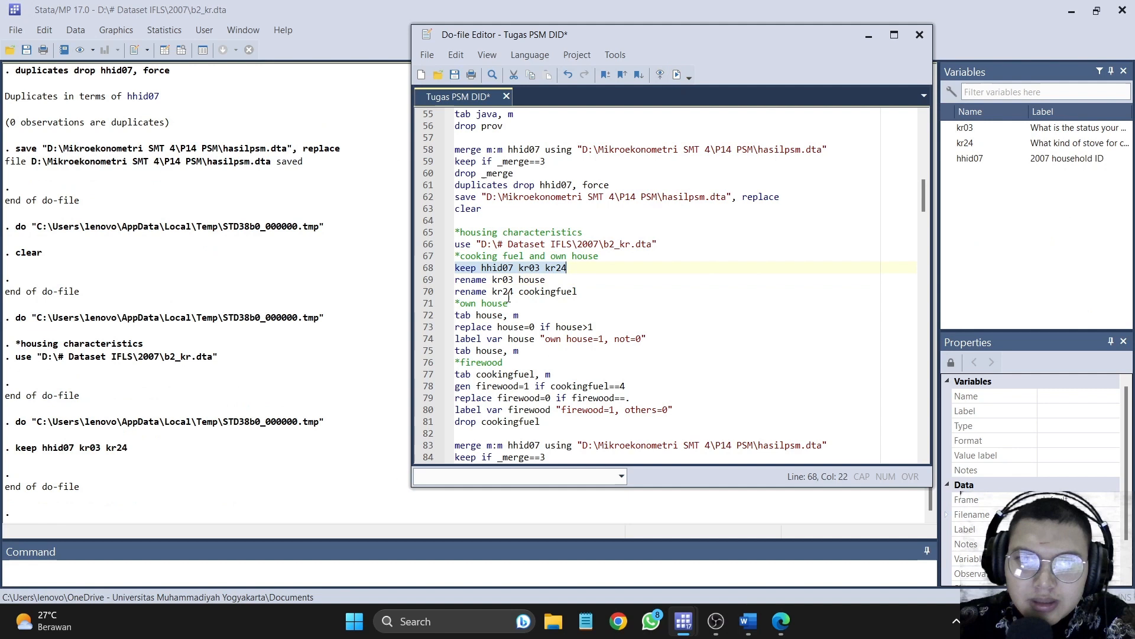
Step: Run lines 69 and 70 separately to rename kr03 to house and kr24 to cookingfuel
left_click(427, 281)
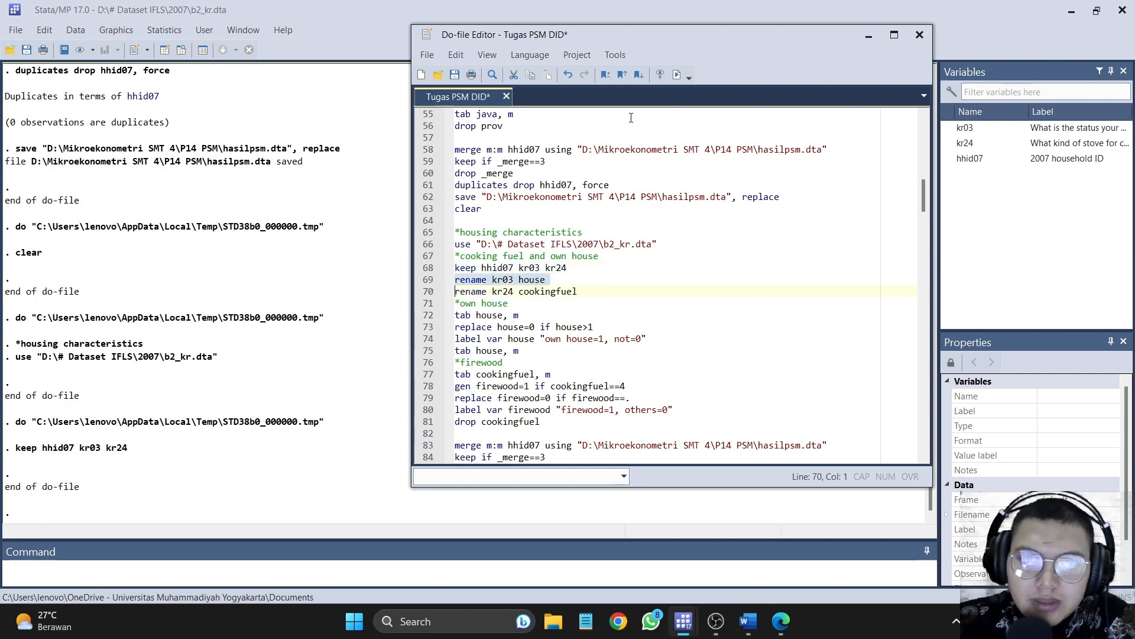
left_click(681, 78)
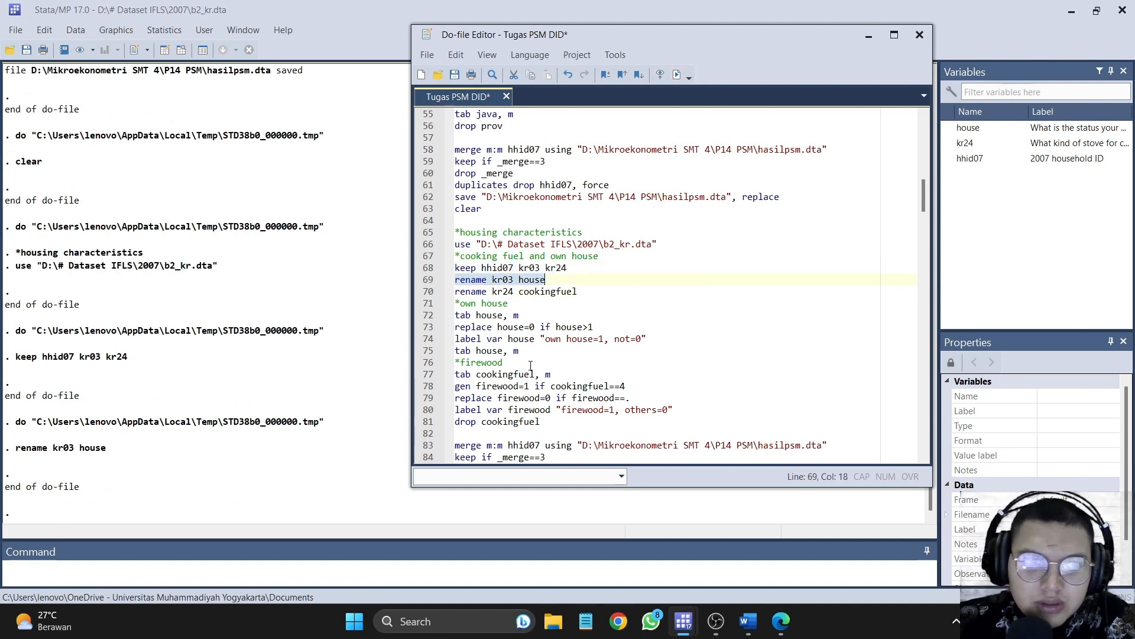
left_click(428, 293)
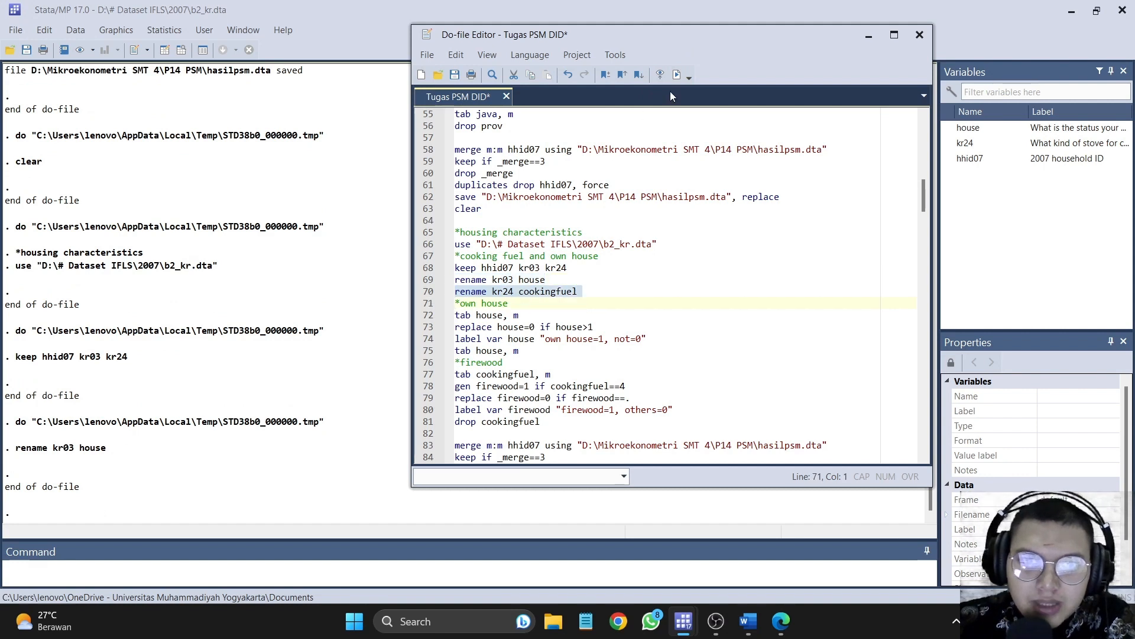
left_click(679, 76)
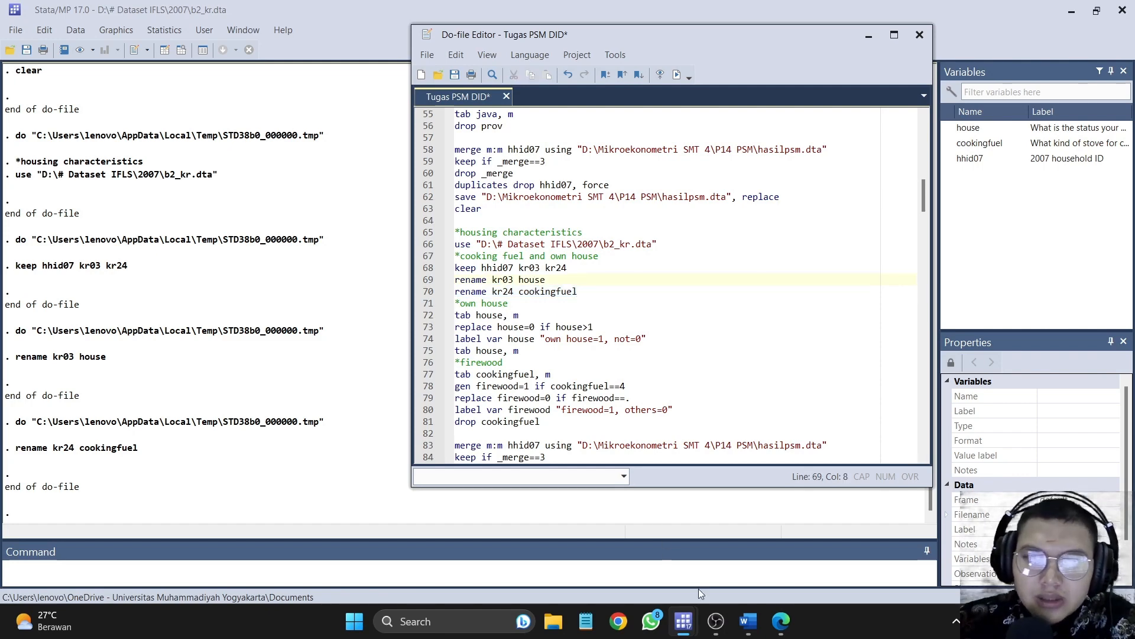
Step: Switch to the Edge browser and search the Buku K questionnaire PDF for kr03
left_click(780, 632)
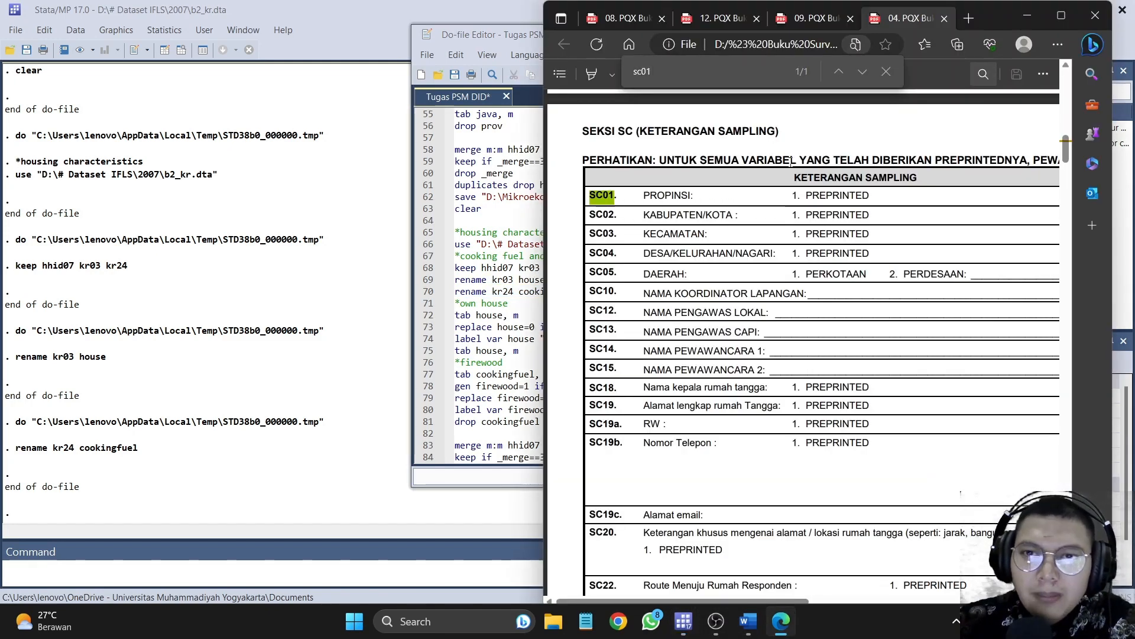
key("ctrl+f")
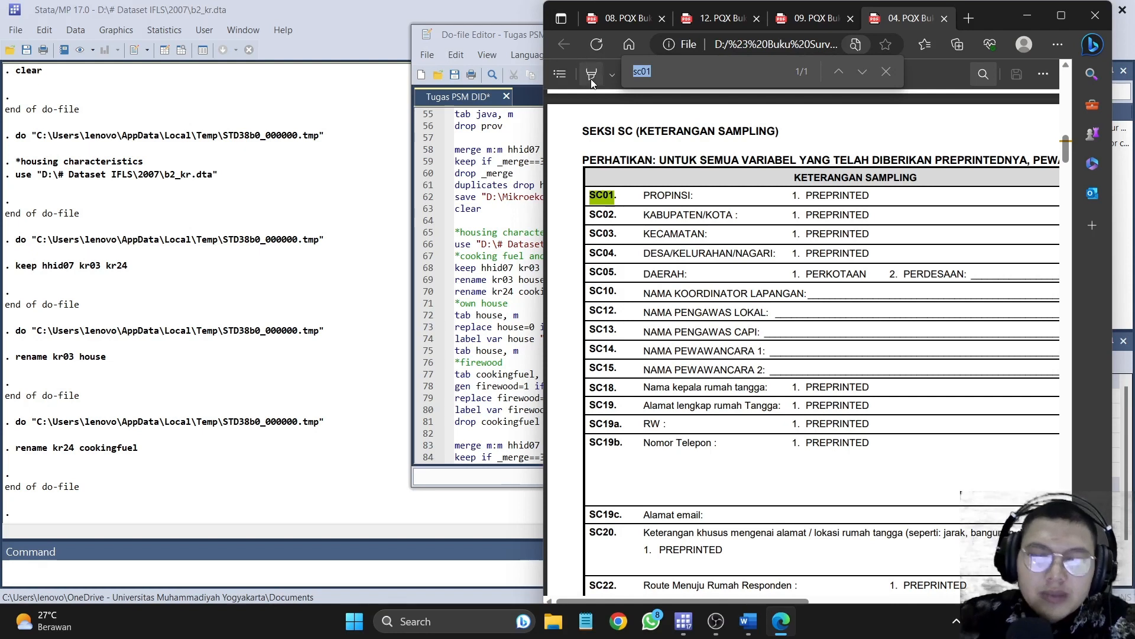
type("kr03")
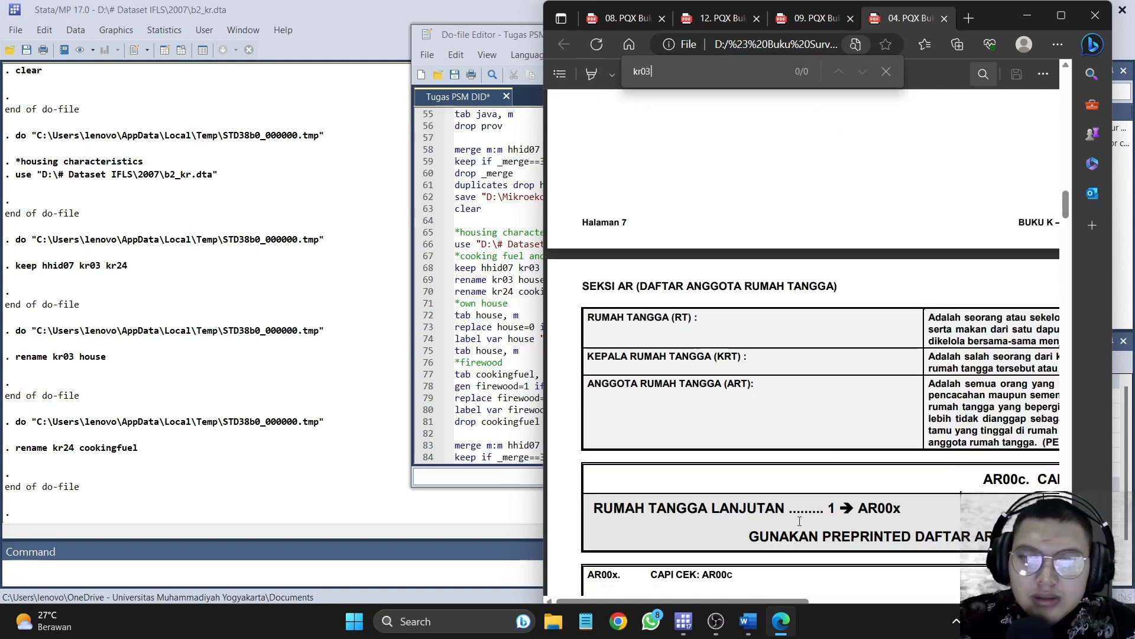
left_click(748, 622)
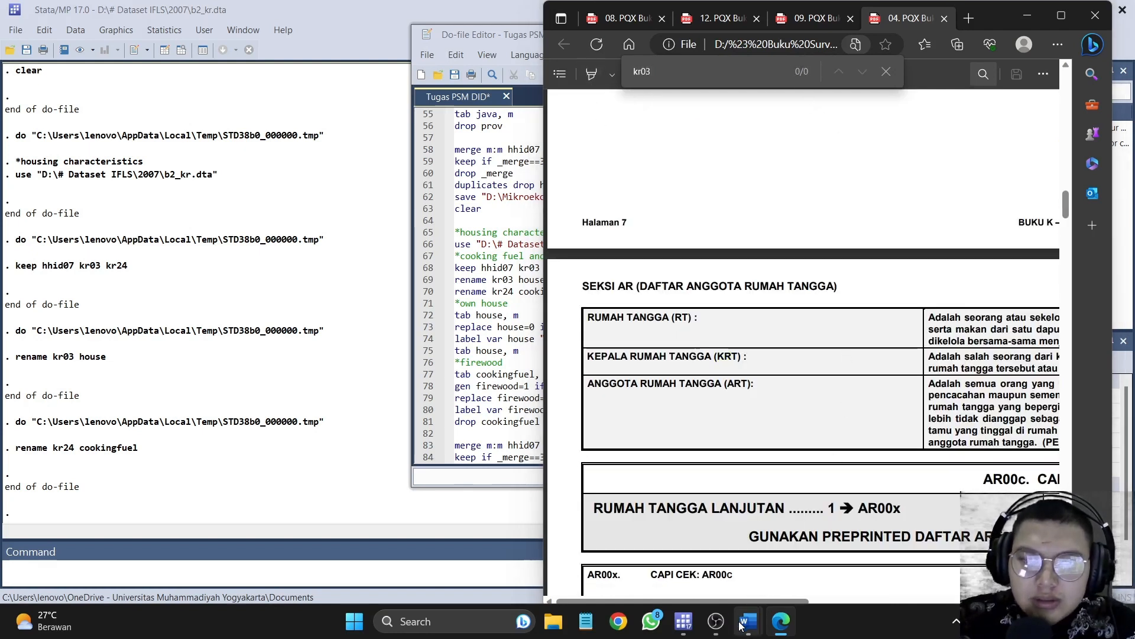
mouse_move(710, 570)
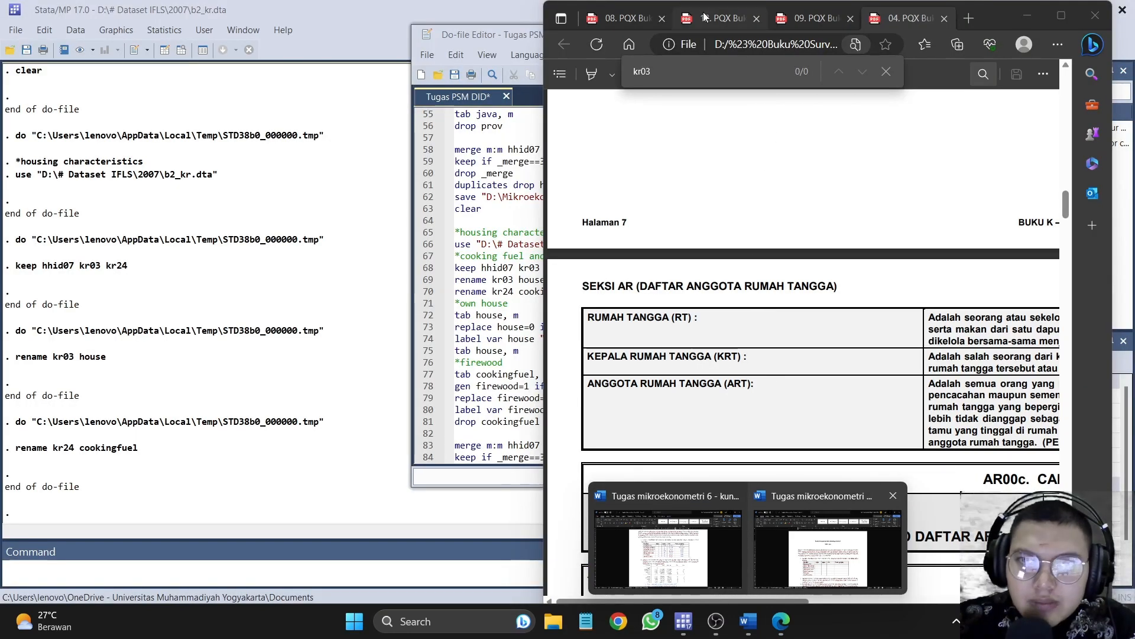
Step: Maximize the browser window, open the Buku 2 questionnaire PDF and search it for kr03
left_click(715, 18)
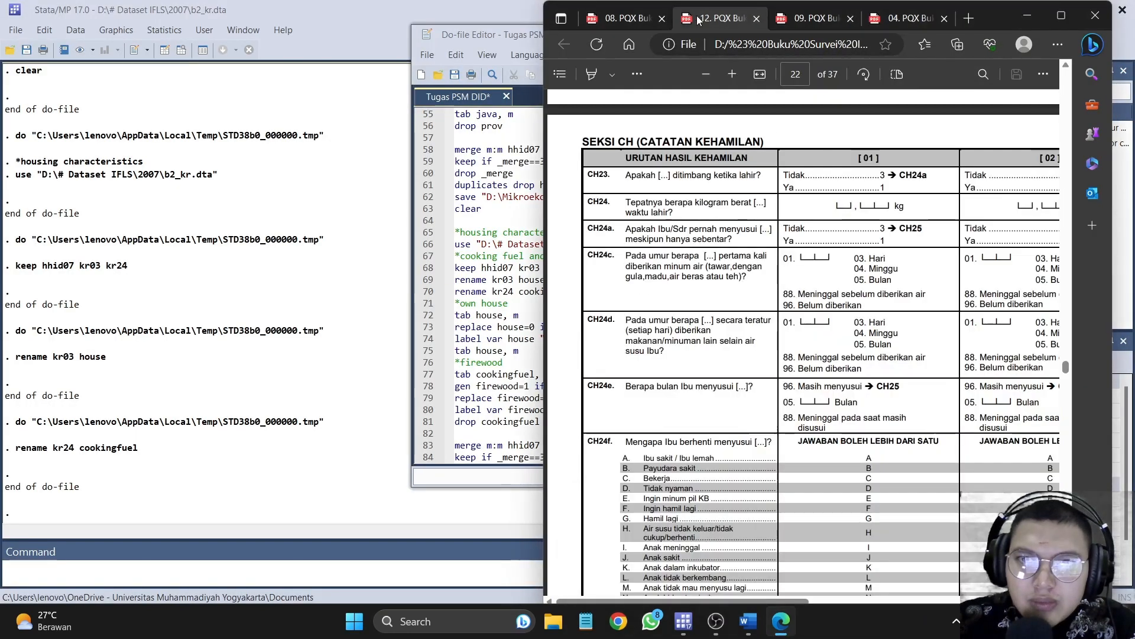
left_click(1062, 15)
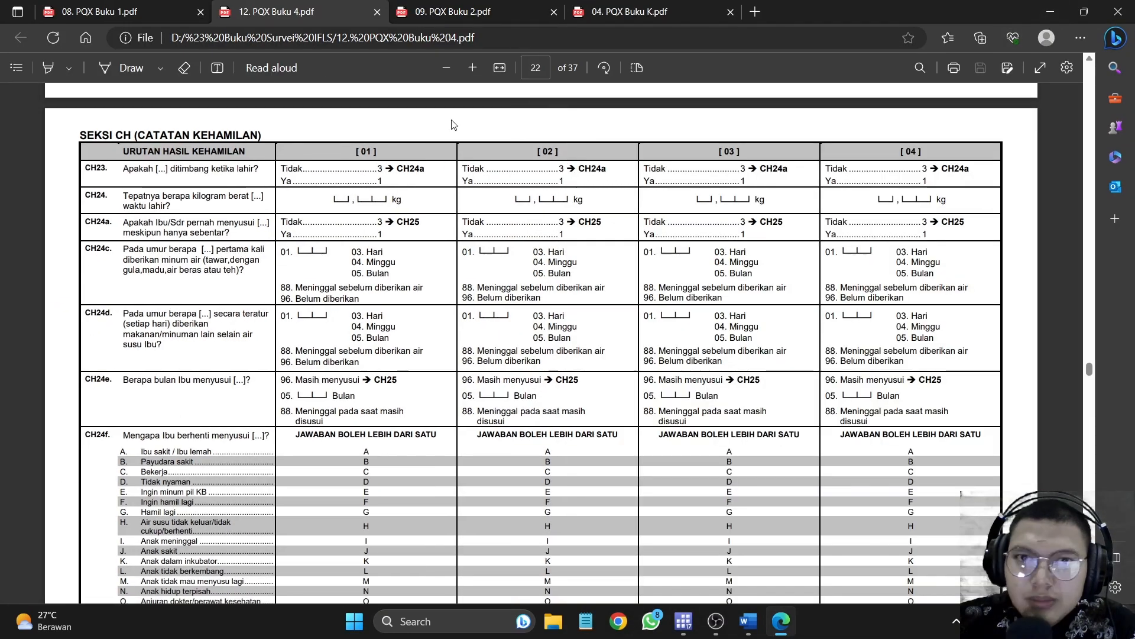
left_click(461, 11)
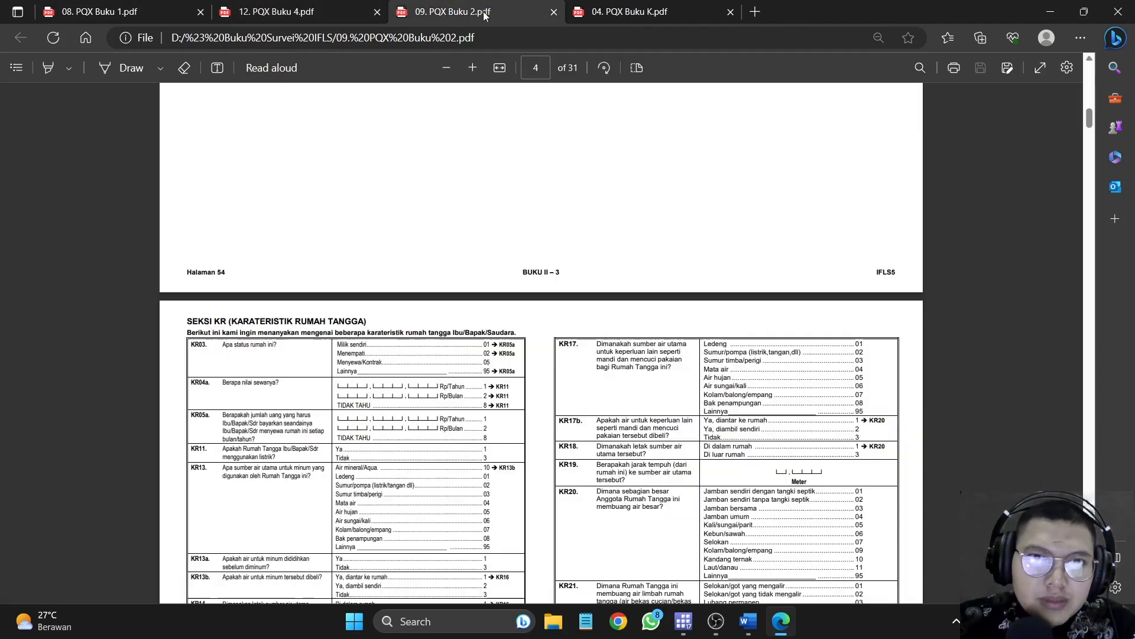
left_click(920, 67)
type("kr03")
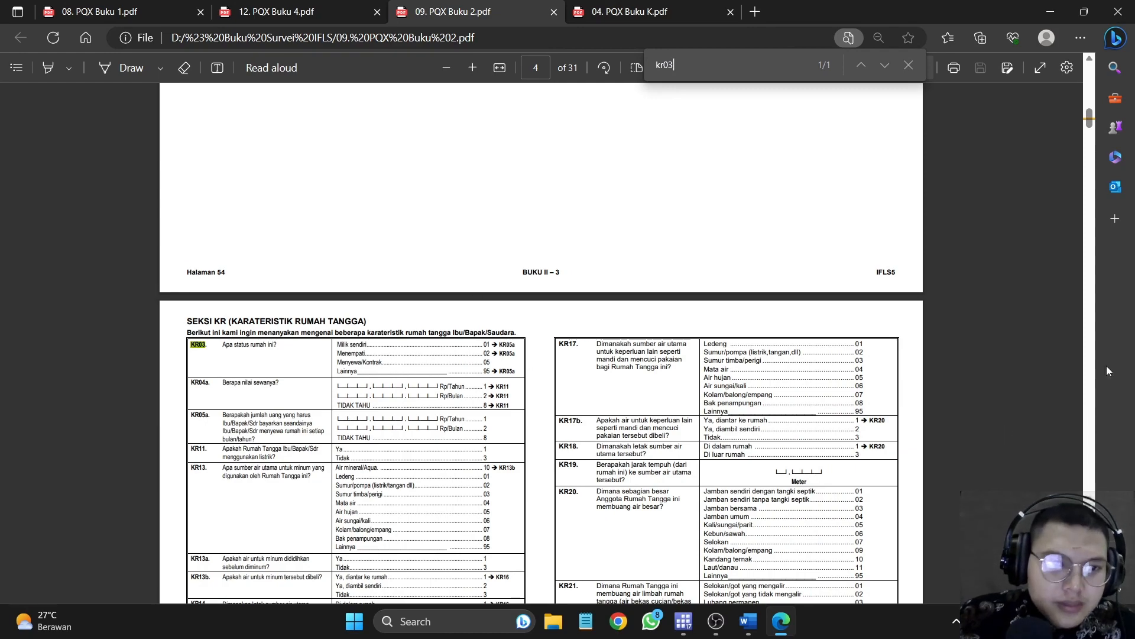
Step: Enlarge the page and examine the answer options and codes of question KR03 on house ownership status
left_click(473, 73)
left_click(475, 73)
left_click(474, 74)
left_click(475, 73)
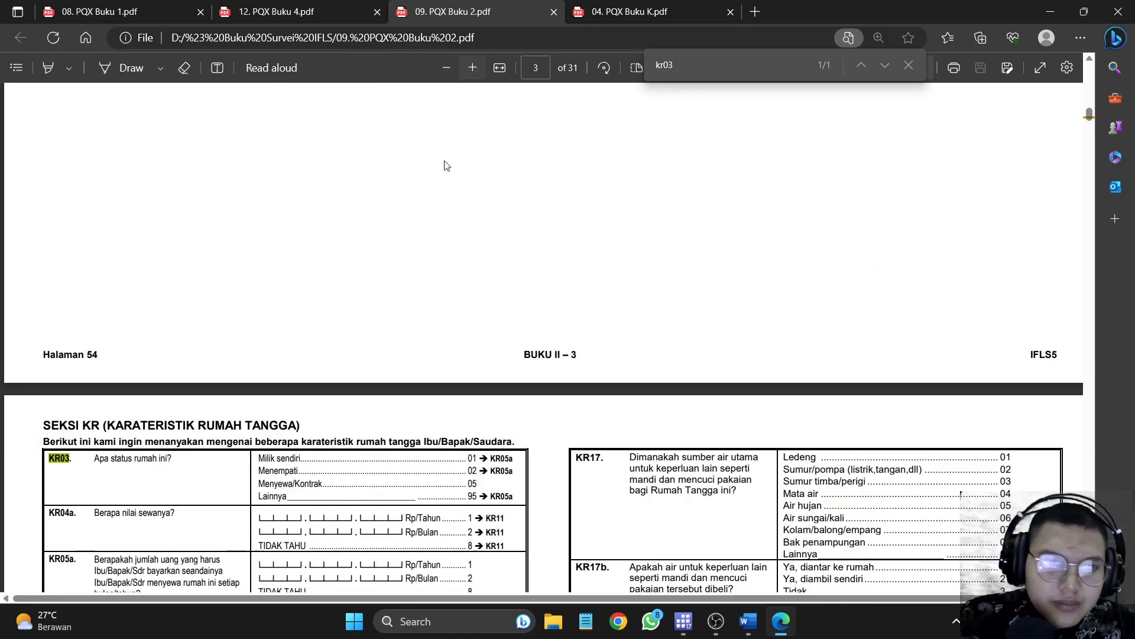
scroll(378, 381, "down", 2)
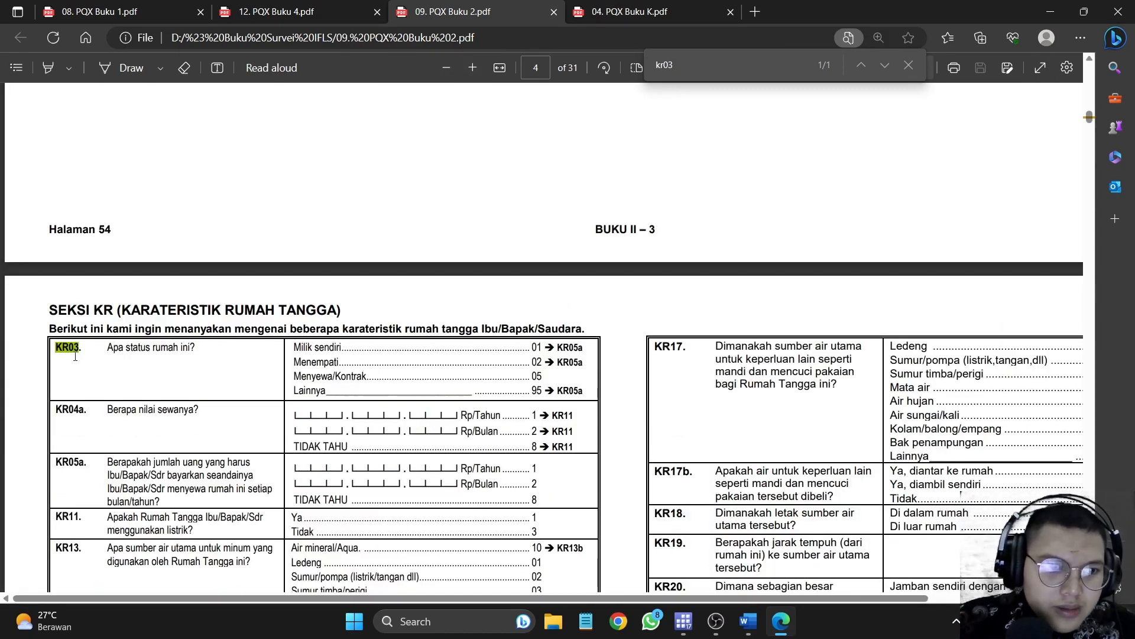
left_click_drag(55, 347, 453, 347)
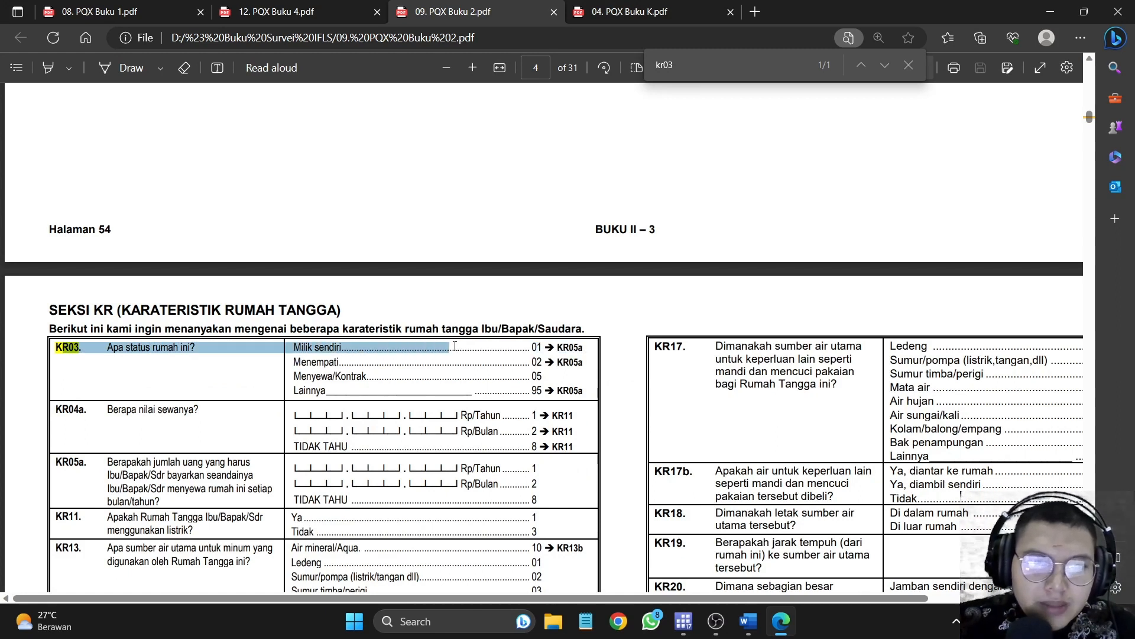
left_click_drag(302, 362, 367, 359)
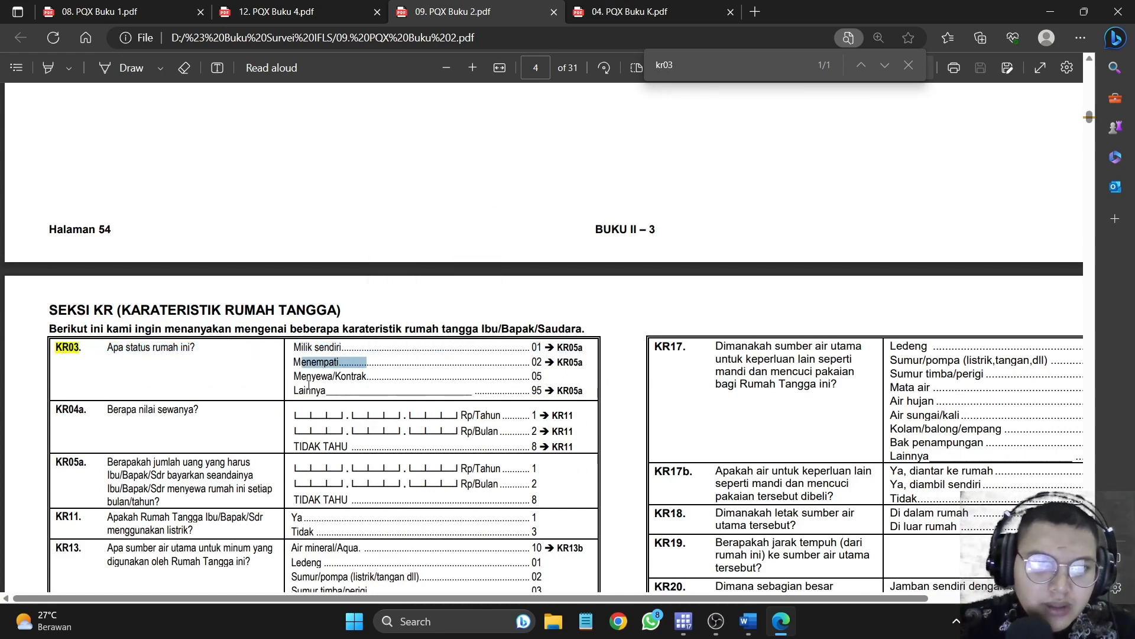
left_click_drag(294, 390, 432, 391)
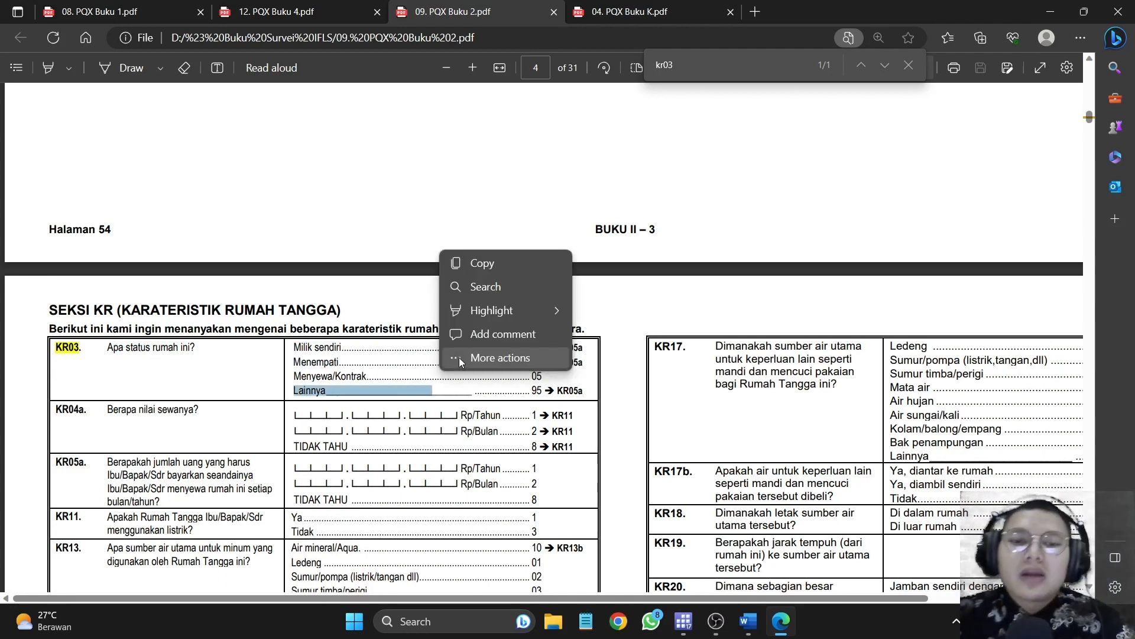
Step: Highlight the Milik sendiri answer and its code under question KR03 in the PDF, and switch back to Stata
left_click(490, 387)
left_click_drag(294, 348, 572, 348)
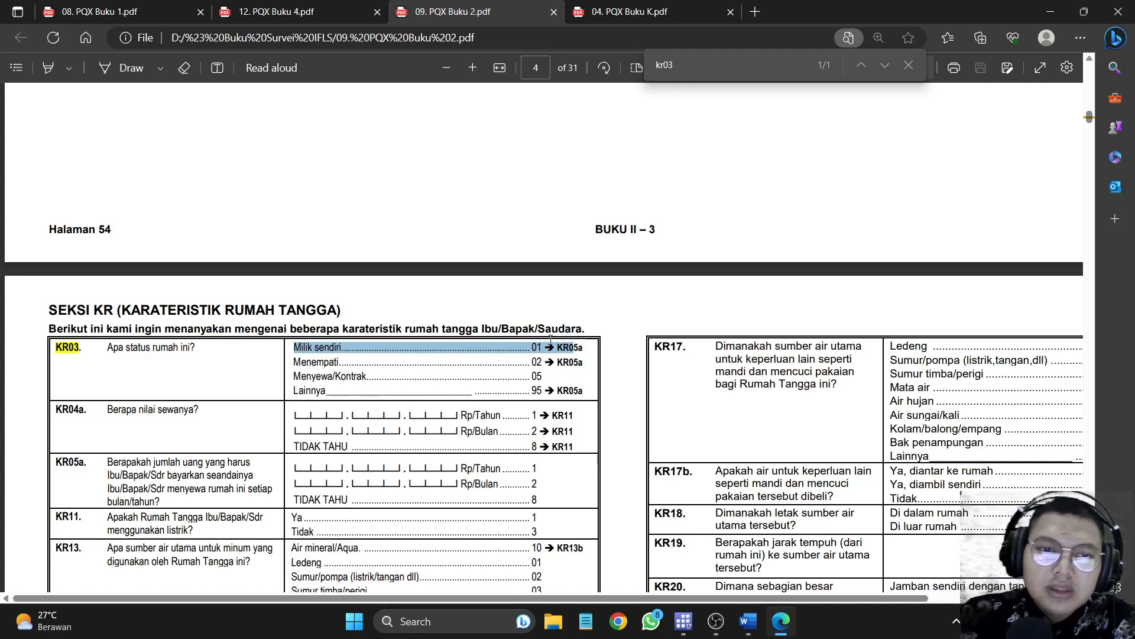
key("alt+Tab")
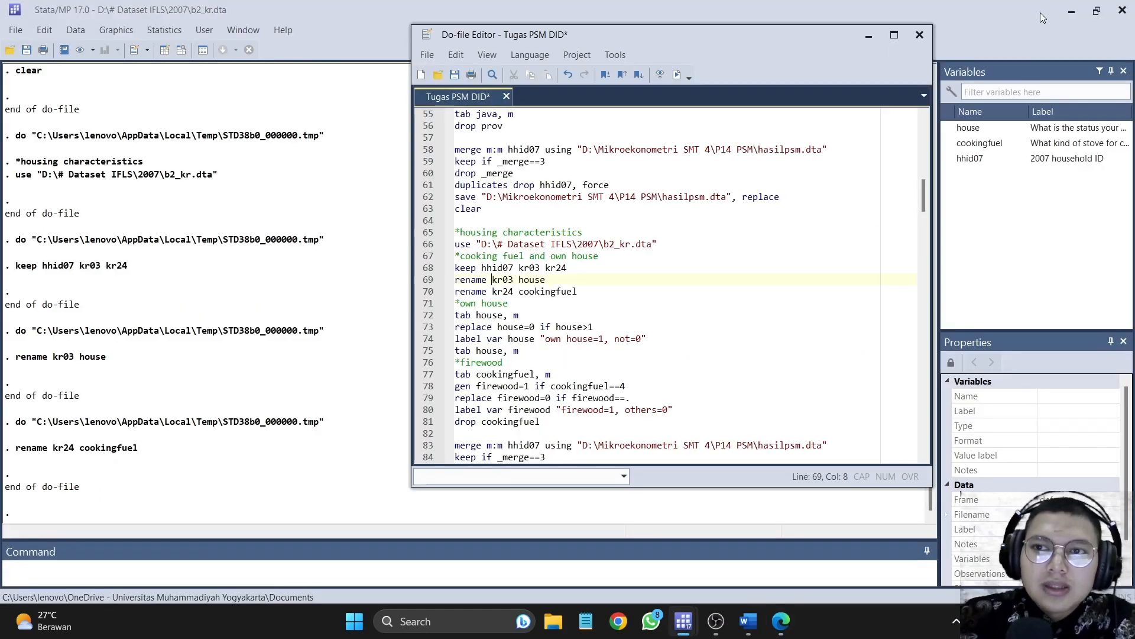
Step: Run line 72 of the do-file to tabulate house with missing values included
left_click(547, 281)
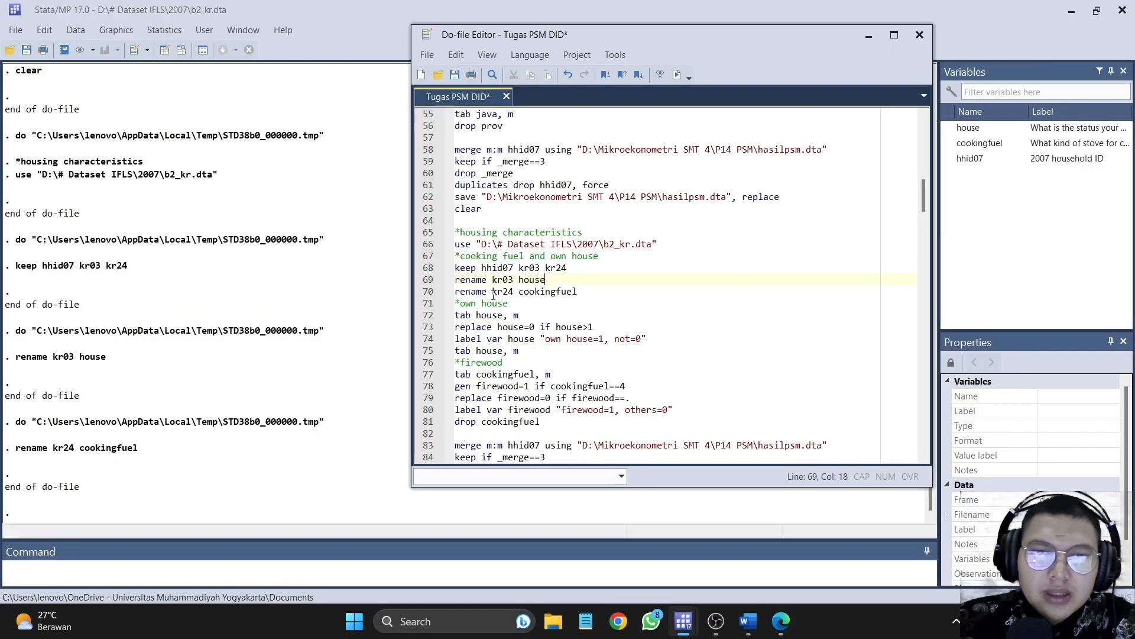
left_click(423, 315)
left_click(677, 75)
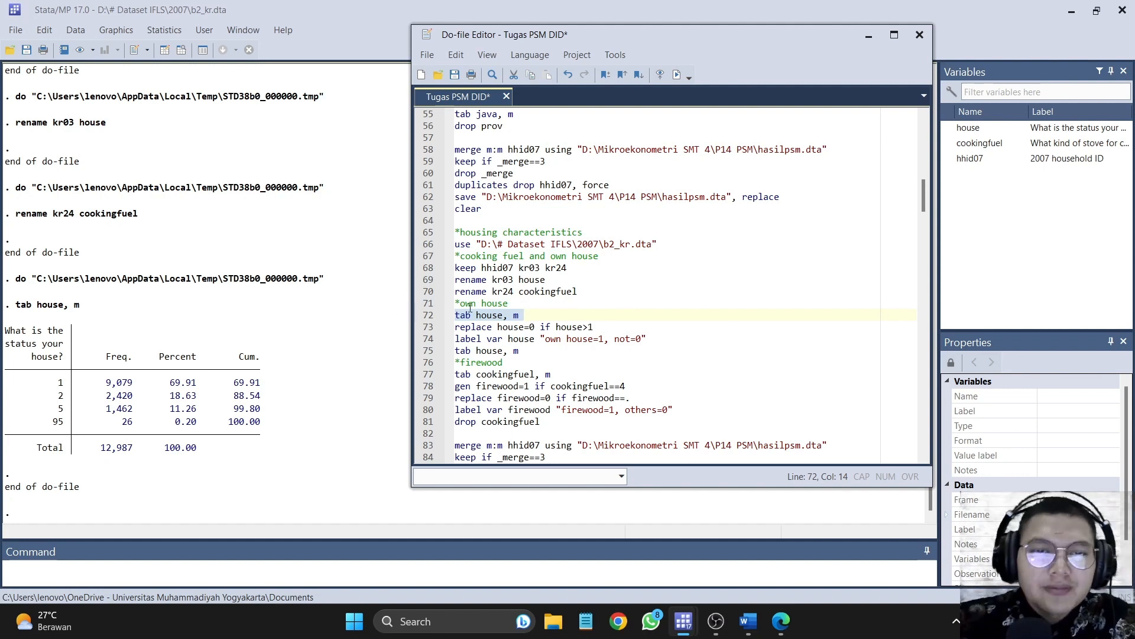
Step: Check the non-owner codes in the house table and run line 73 to replace house with 0 where house>1
left_click(424, 327)
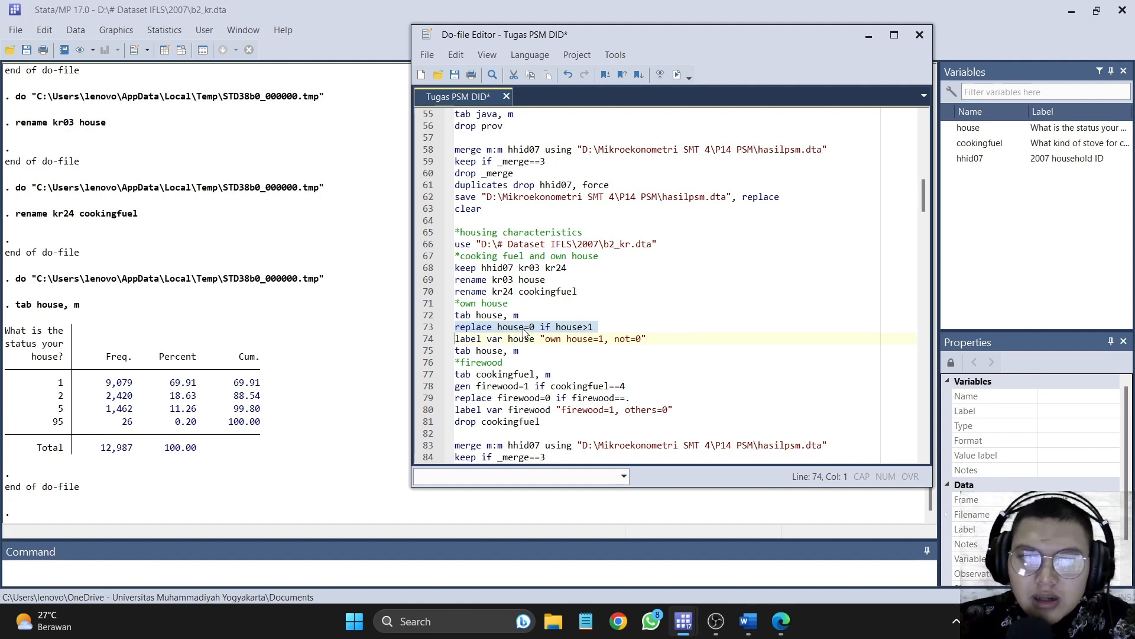
double_click(62, 384)
double_click(60, 395)
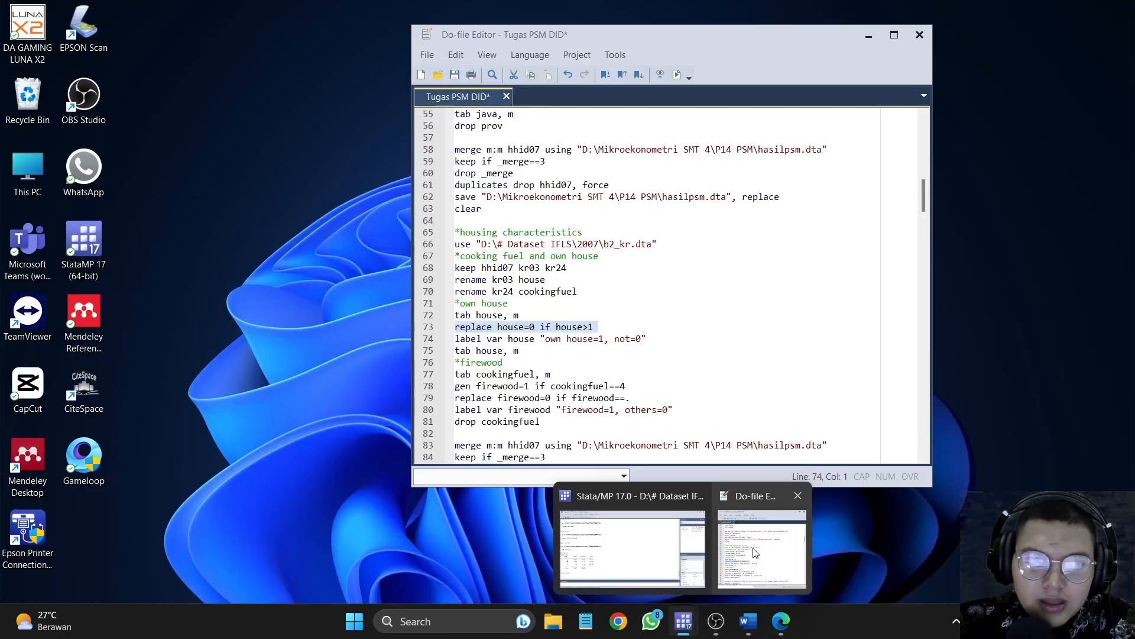
left_click(761, 562)
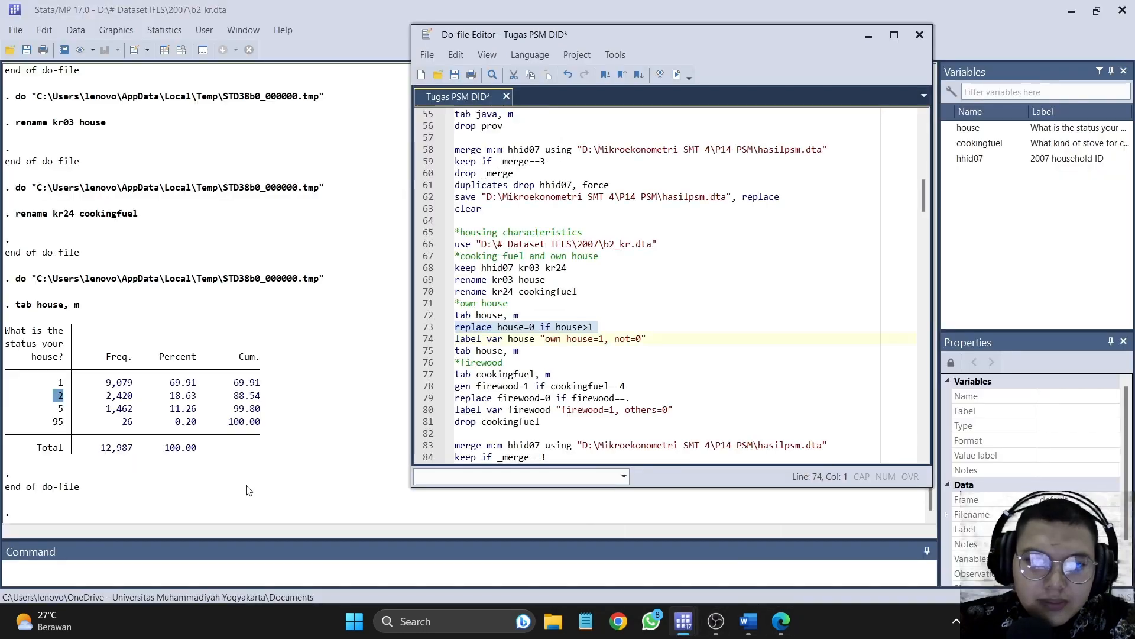
left_click(75, 410)
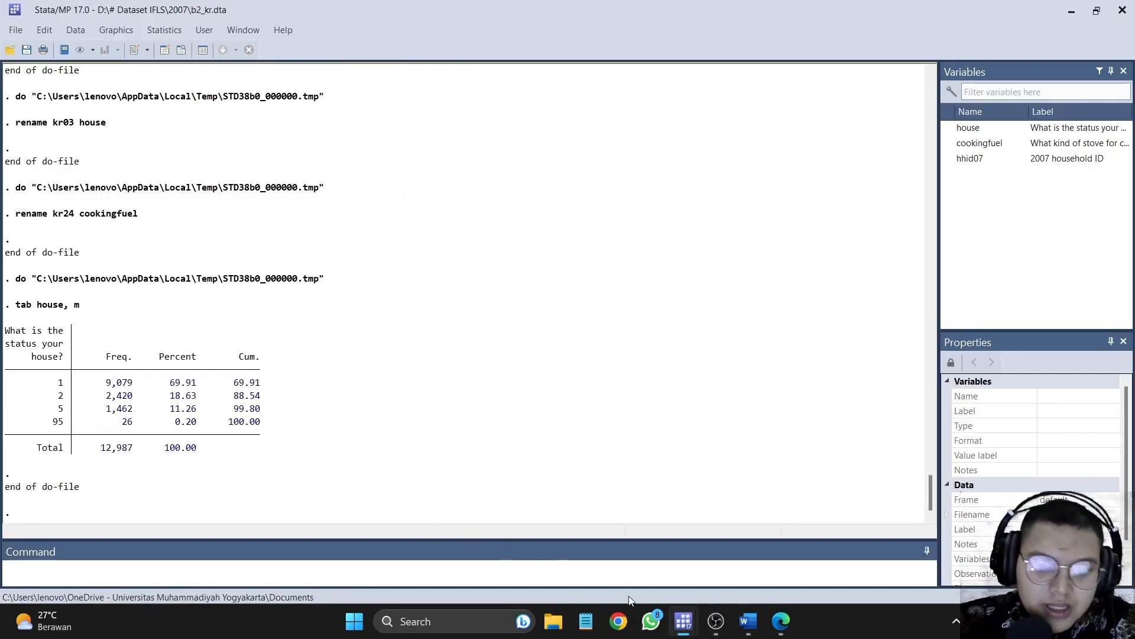
mouse_move(683, 621)
left_click(762, 559)
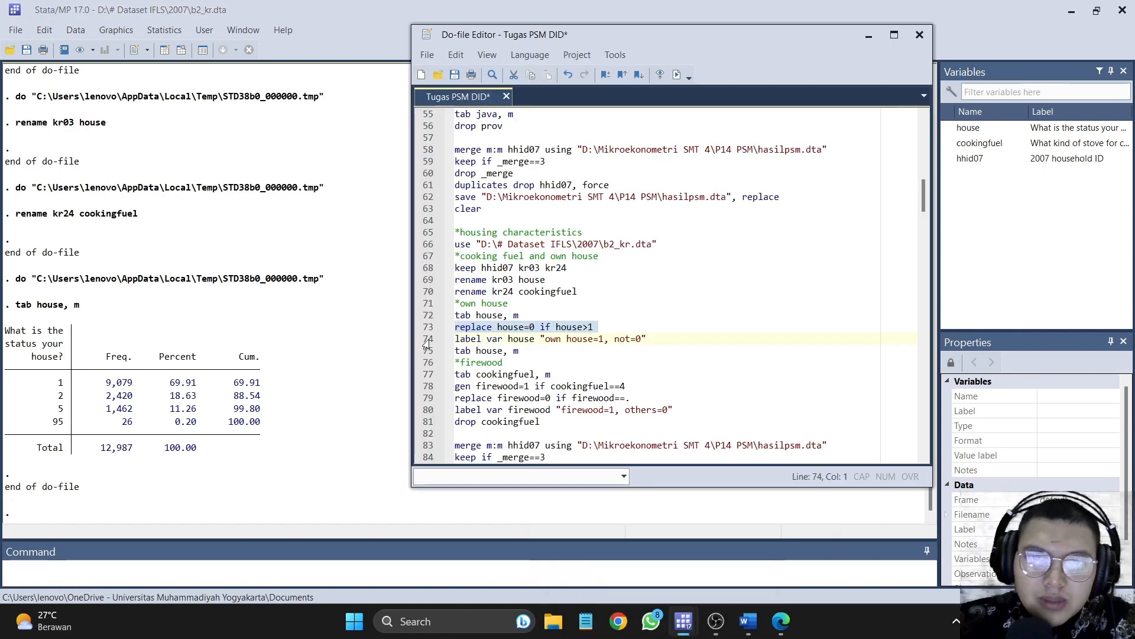
left_click(676, 75)
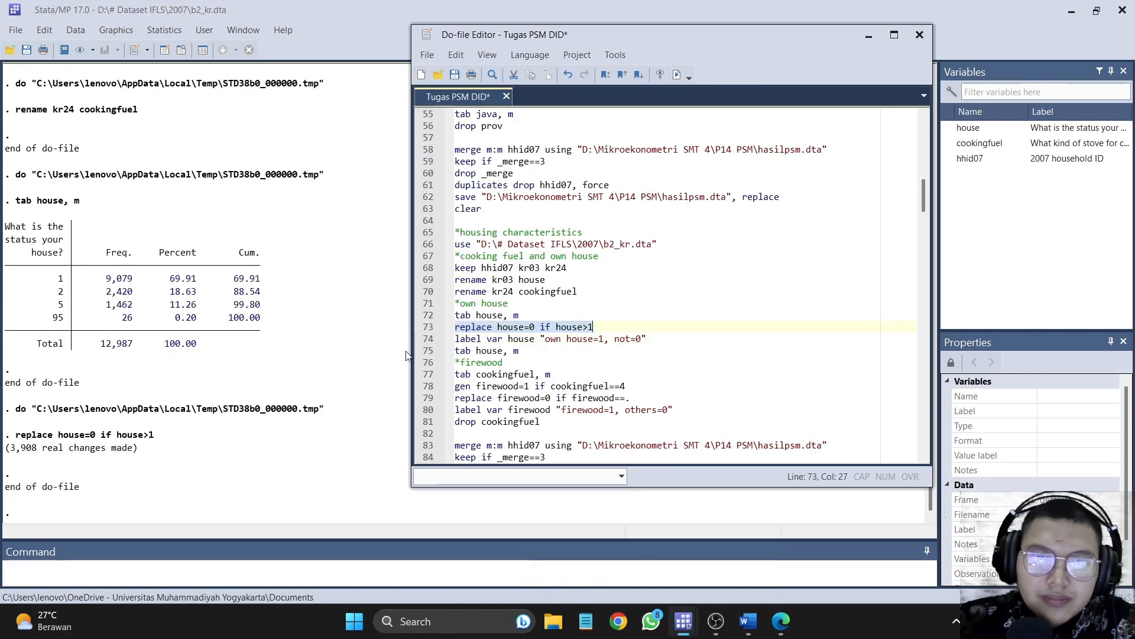
Step: Run lines 74 and 75 separately to label house "own house=1, not=0" and tabulate it again
left_click(424, 342)
left_click(674, 76)
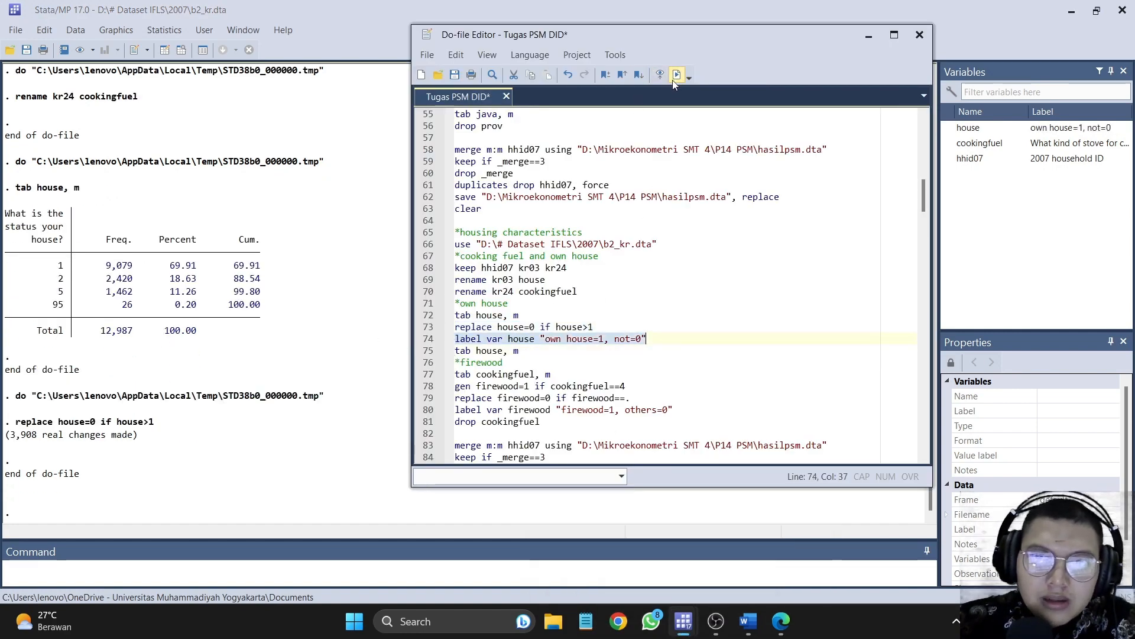
left_click(427, 351)
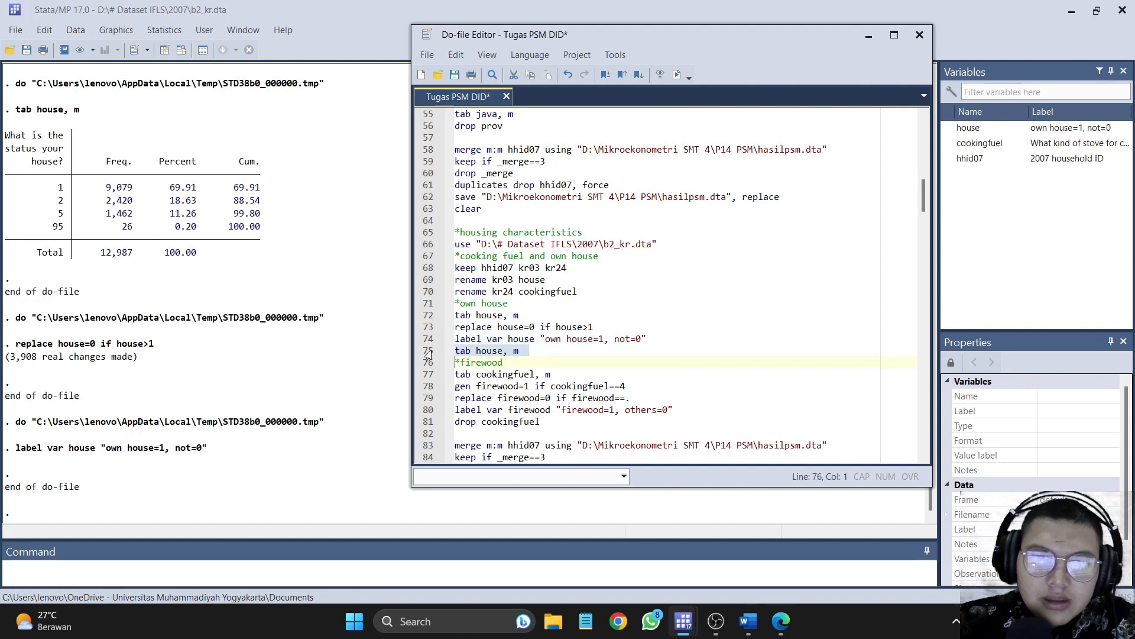
left_click(678, 74)
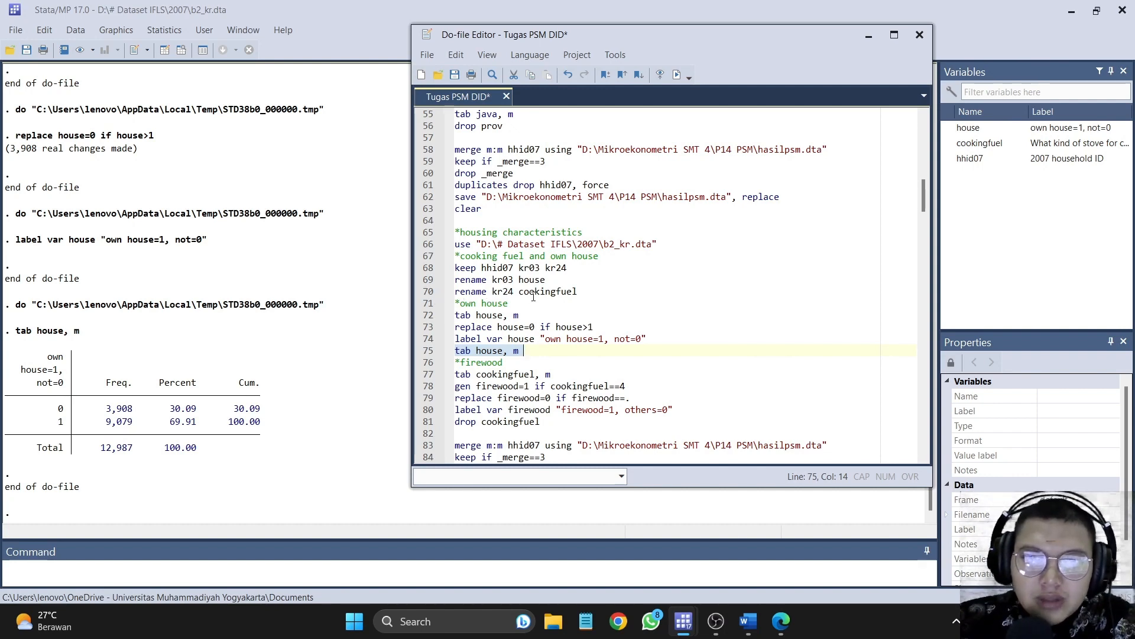
Step: Switch to Edge, search the Buku 2 questionnaire PDF for kr24, read its cooking fuel options and return to Stata
left_click(781, 621)
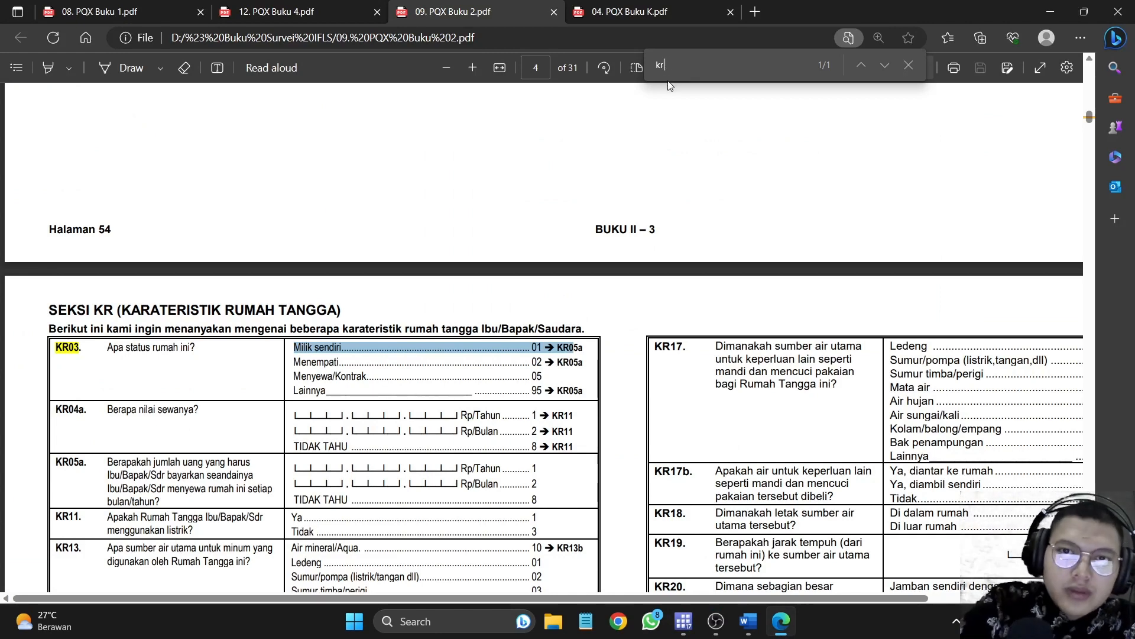
type("24")
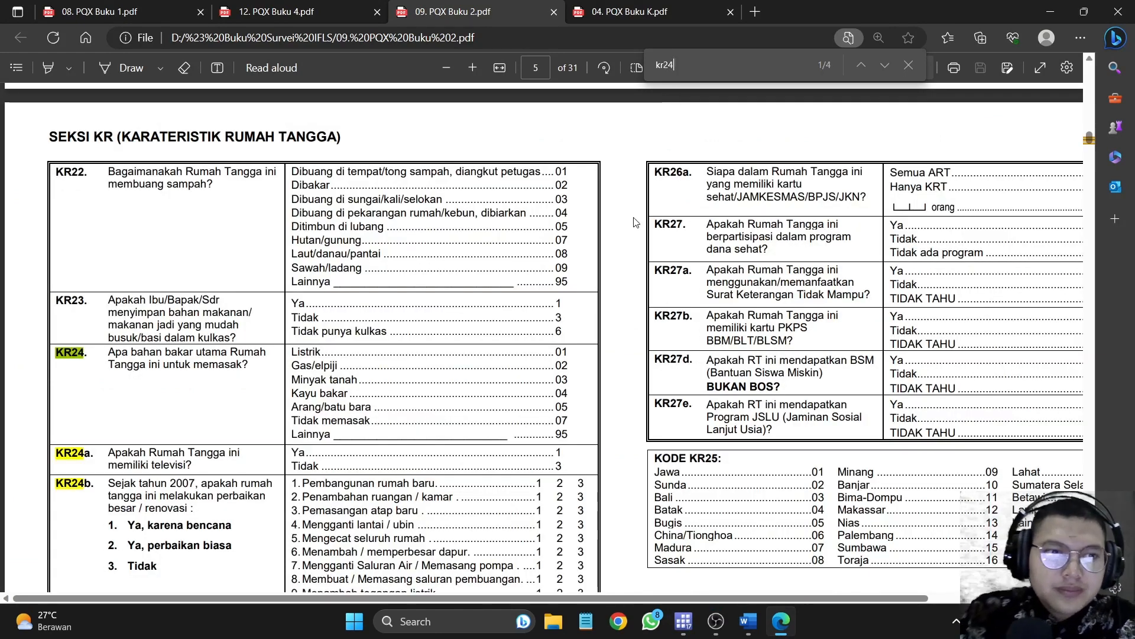
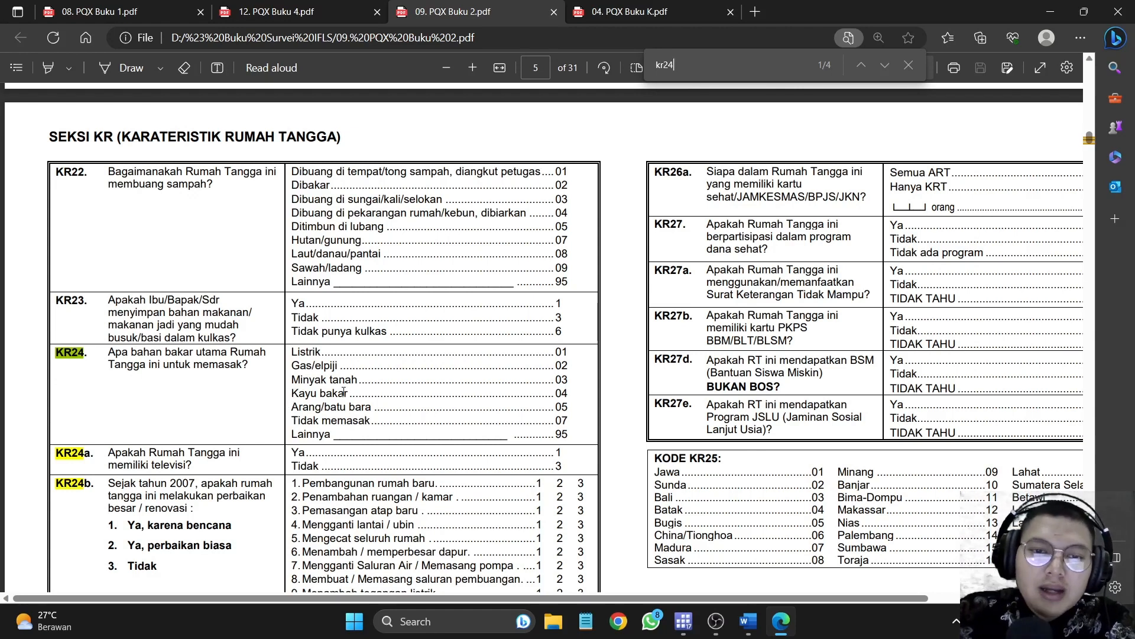
left_click(1050, 12)
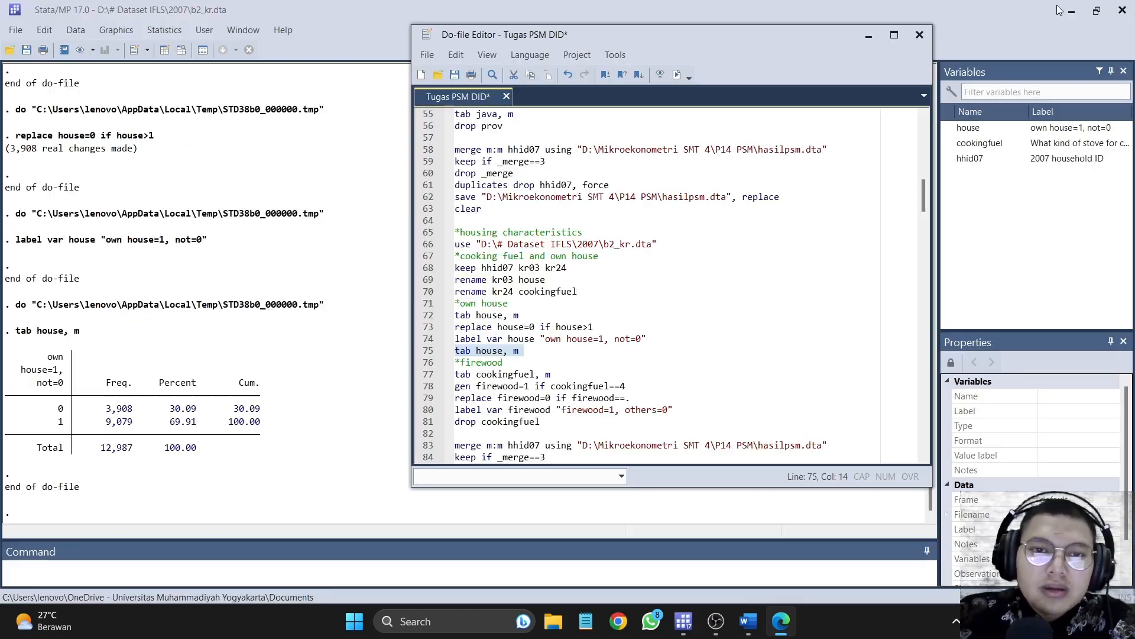
Step: Run line 77 of the do-file to tabulate cookingfuel with missing values included
scroll(489, 360, "down", 1)
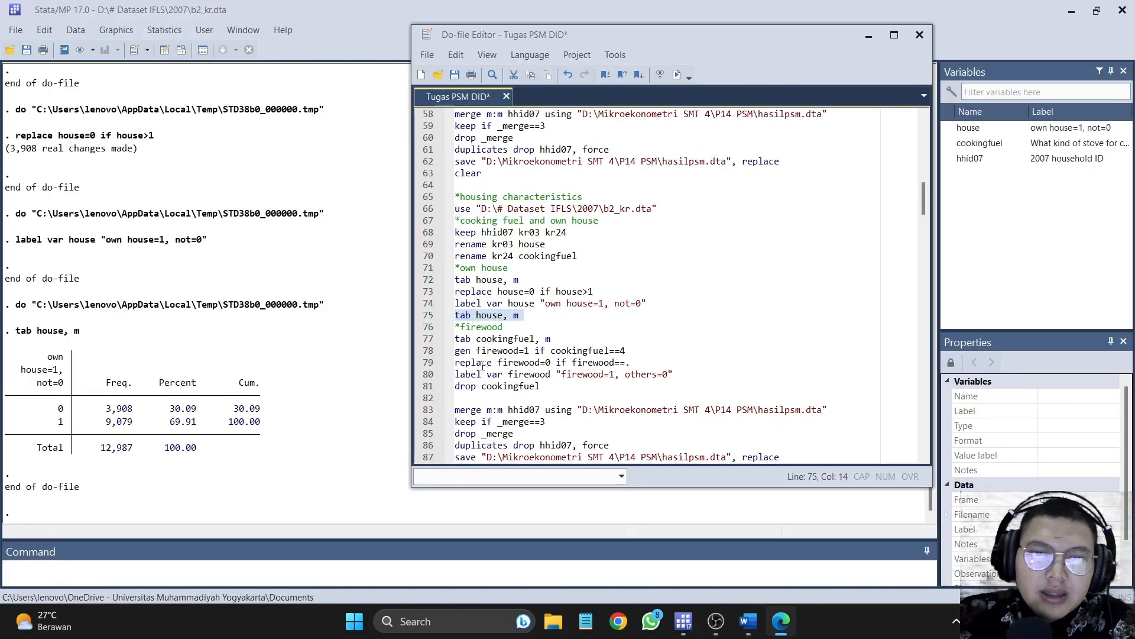
left_click(430, 342)
left_click(663, 78)
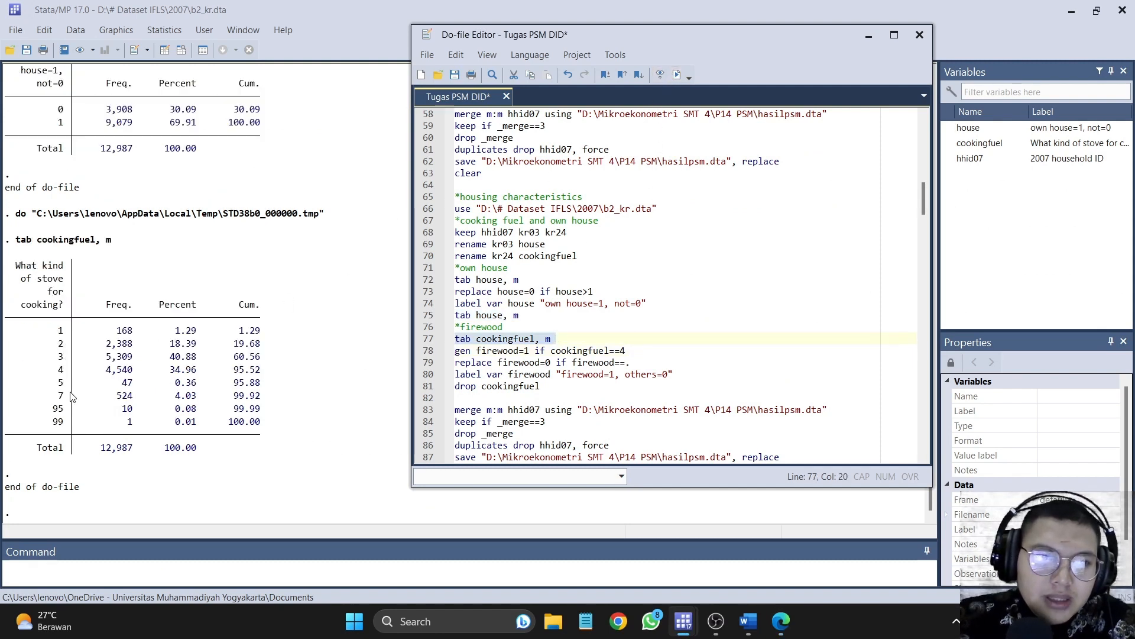
Step: Go back to the Buku 2 PDF in Edge, compare the KR24 answer codes with the tabulated ones, and return to Stata
left_click(786, 623)
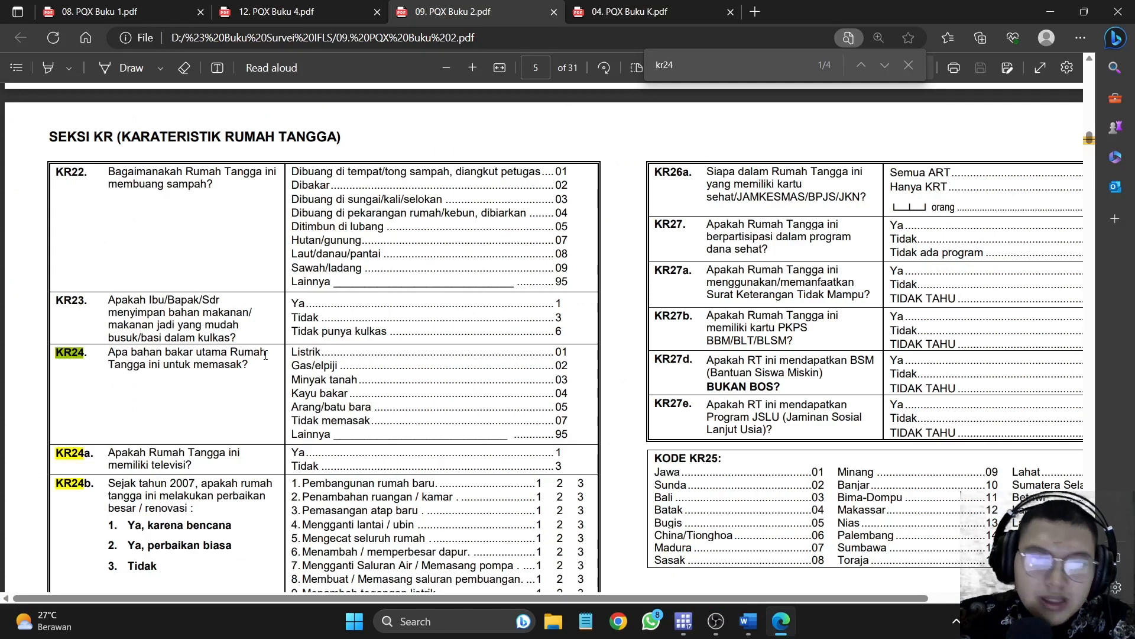
left_click_drag(550, 355, 560, 409)
double_click(561, 419)
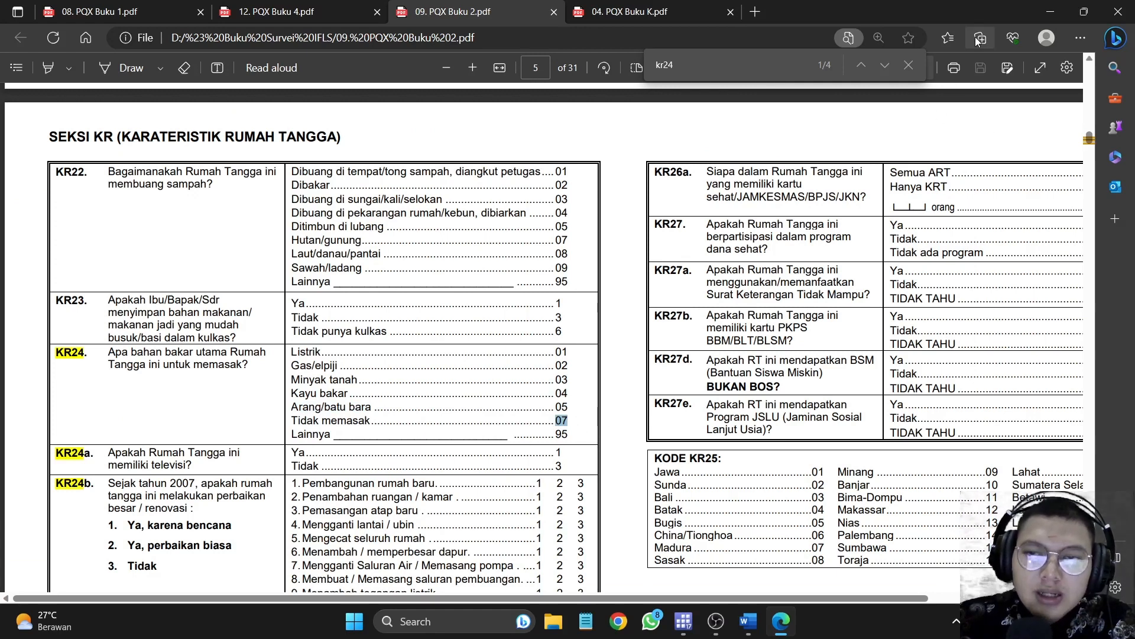
left_click(1051, 12)
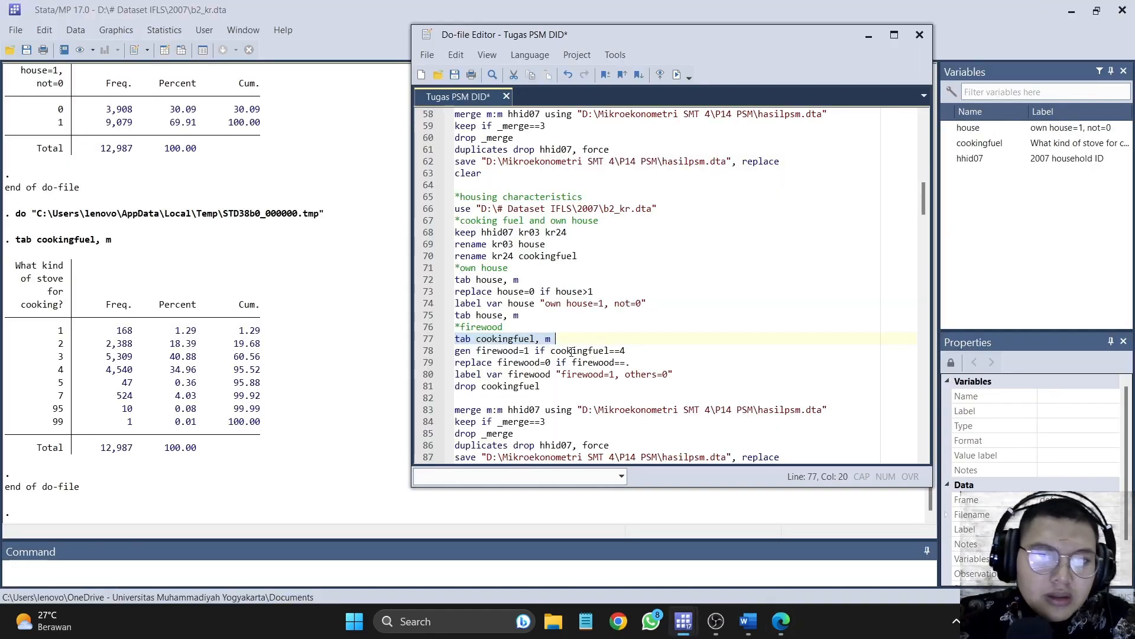
Step: Recheck the firewood code in the KR24 question and run line 78 to generate firewood=1 if cookingfuel==4
left_click(418, 353)
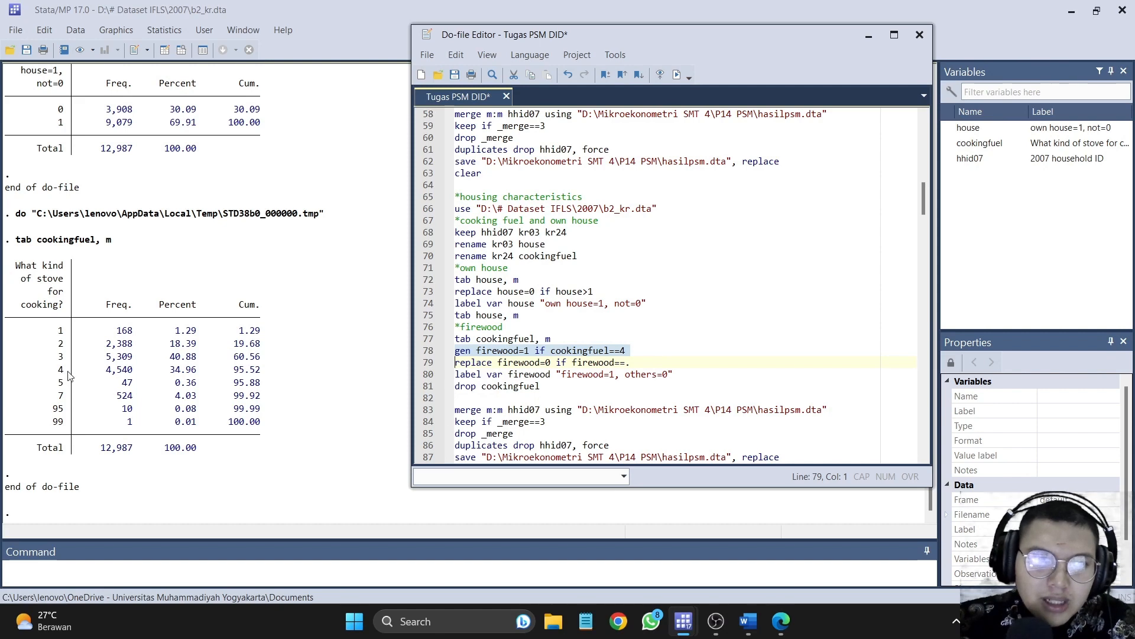
left_click(785, 632)
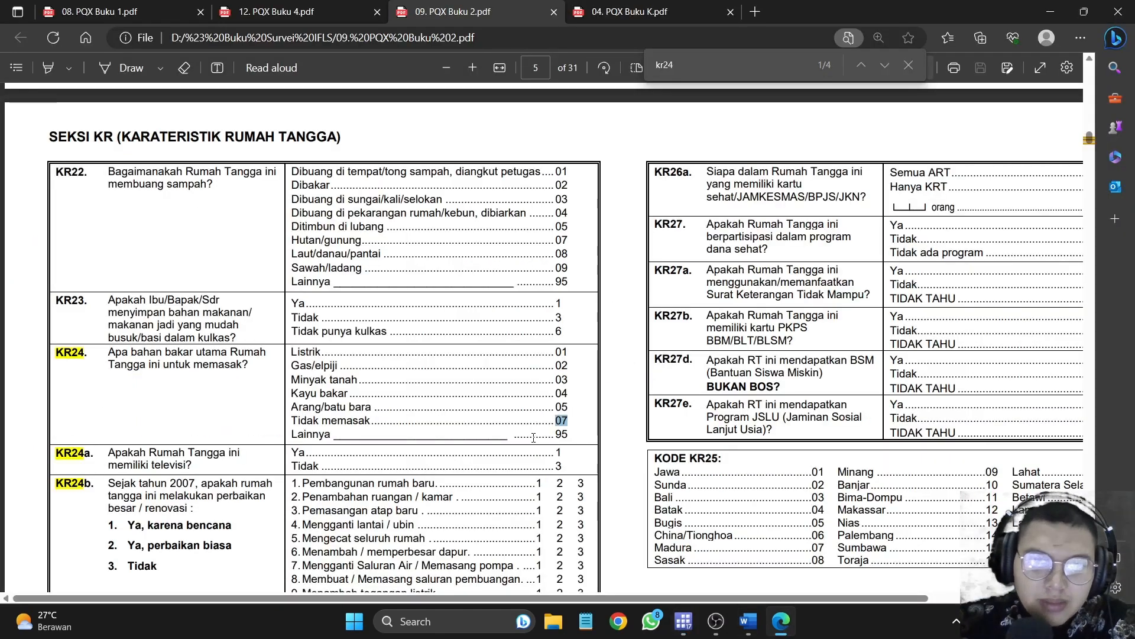
left_click(784, 620)
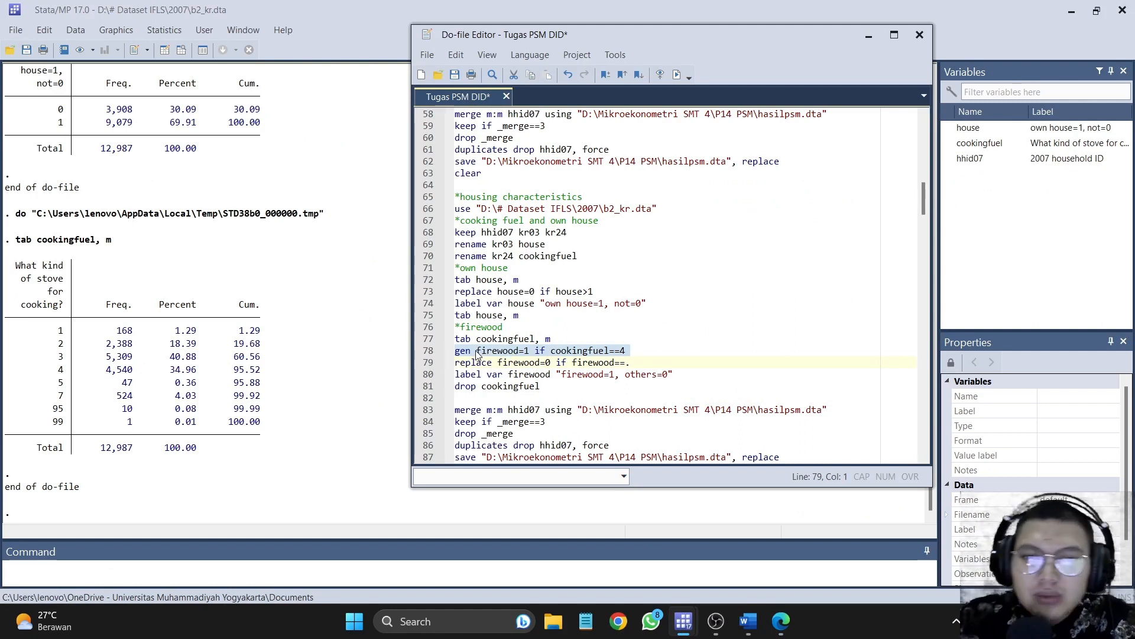
left_click(677, 74)
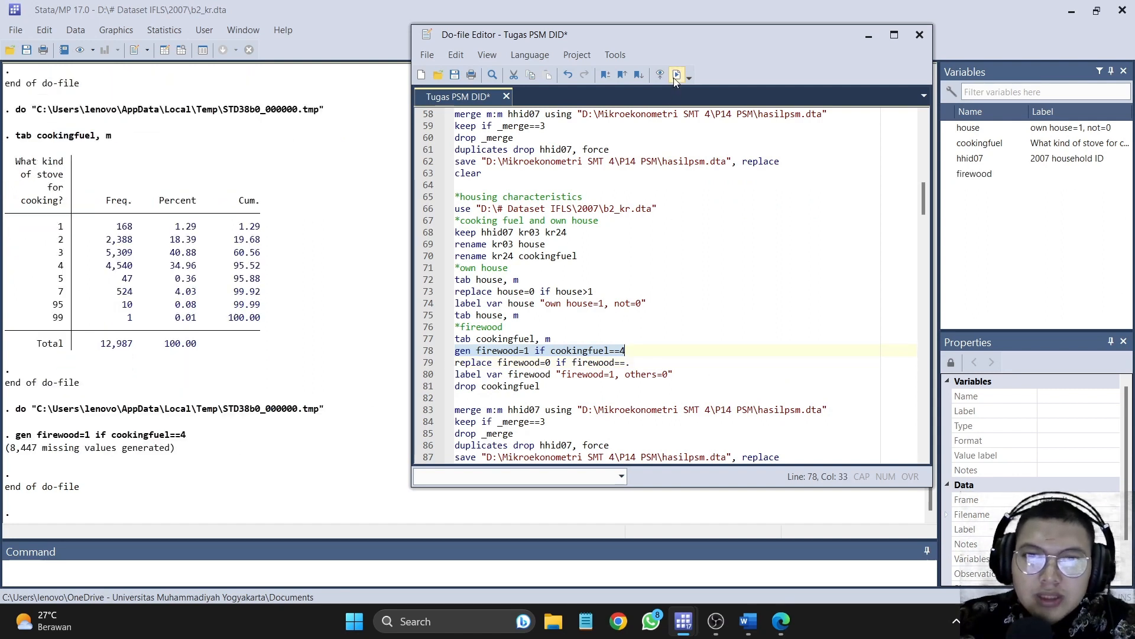
Step: Insert the command "tab firewood, m" on a new line below the gen firewood command and run it
left_click(428, 361)
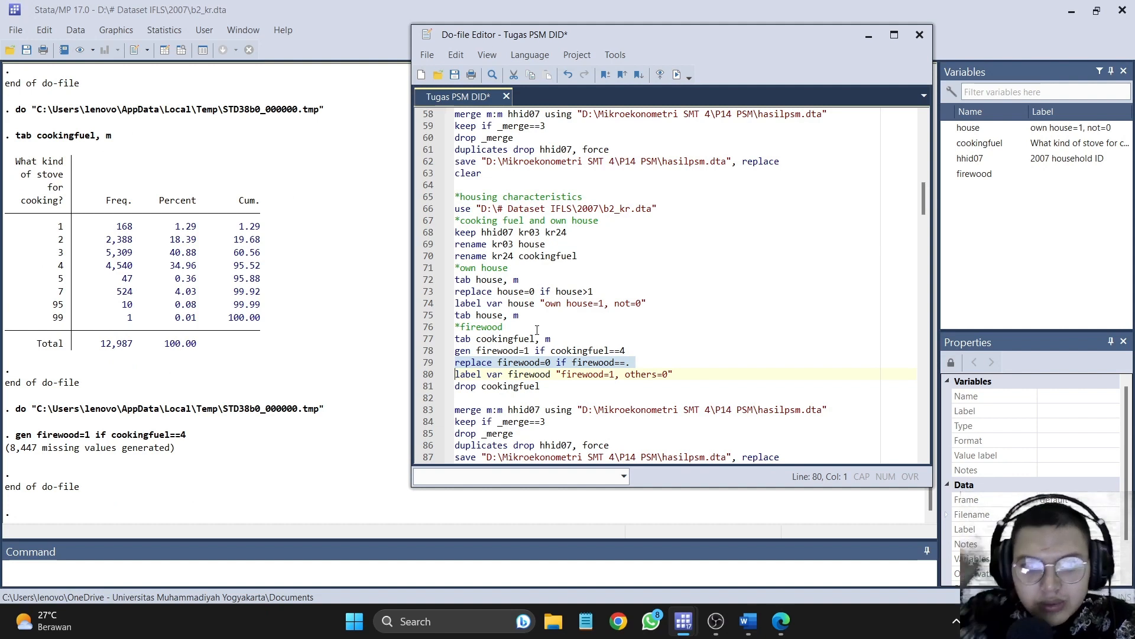
left_click(639, 353)
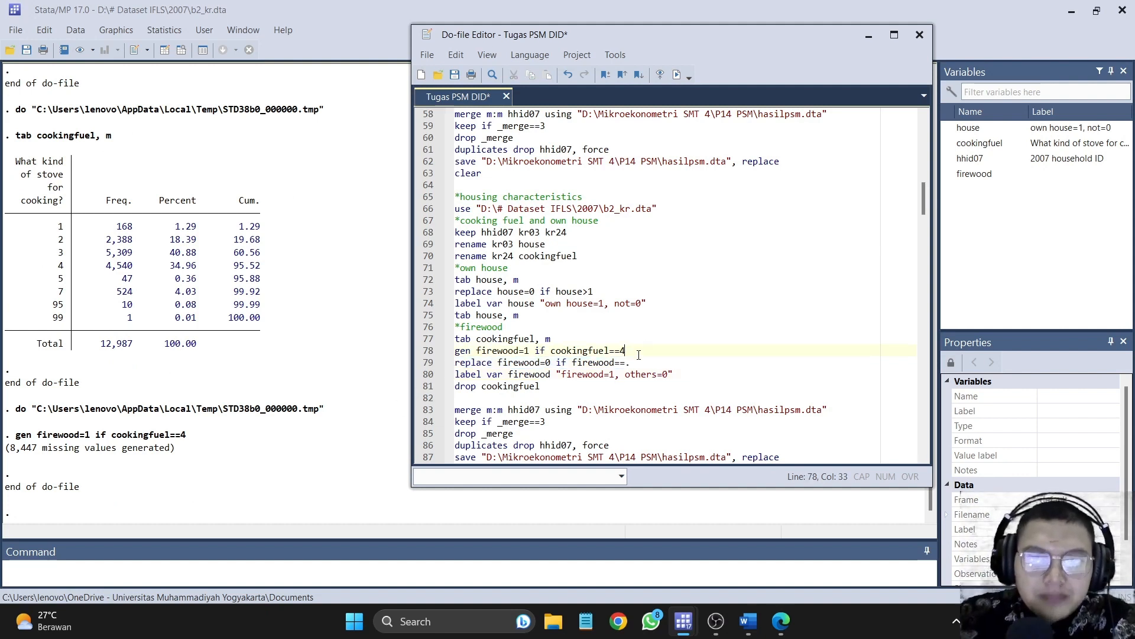
key("Return")
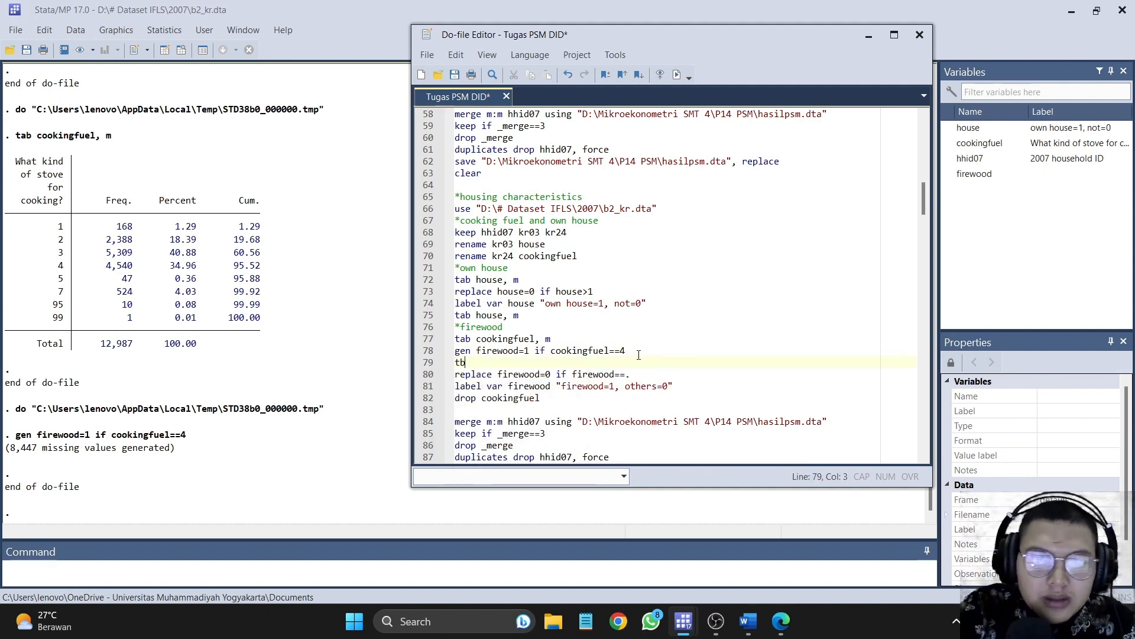
type("tab fire")
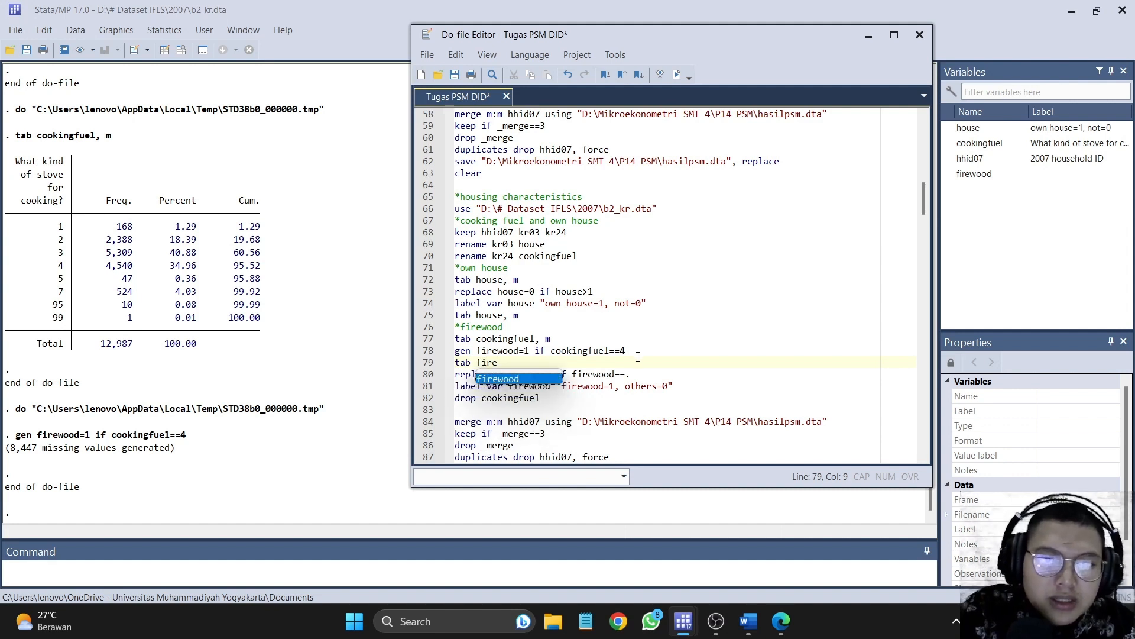
type("wood, ")
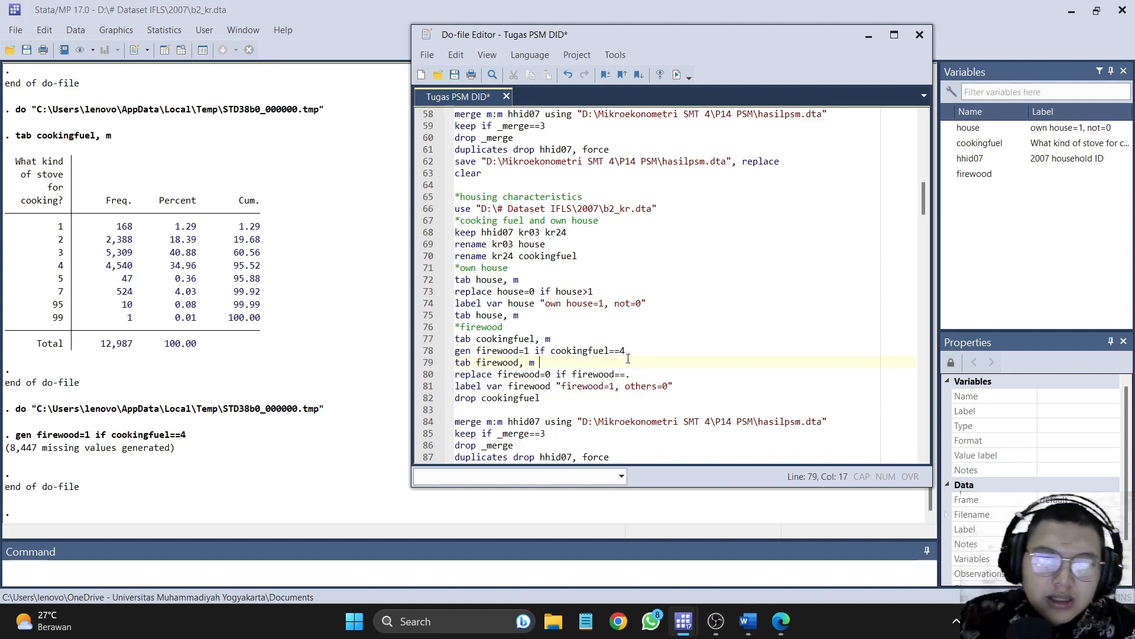
type("m")
left_click(430, 363)
left_click(677, 75)
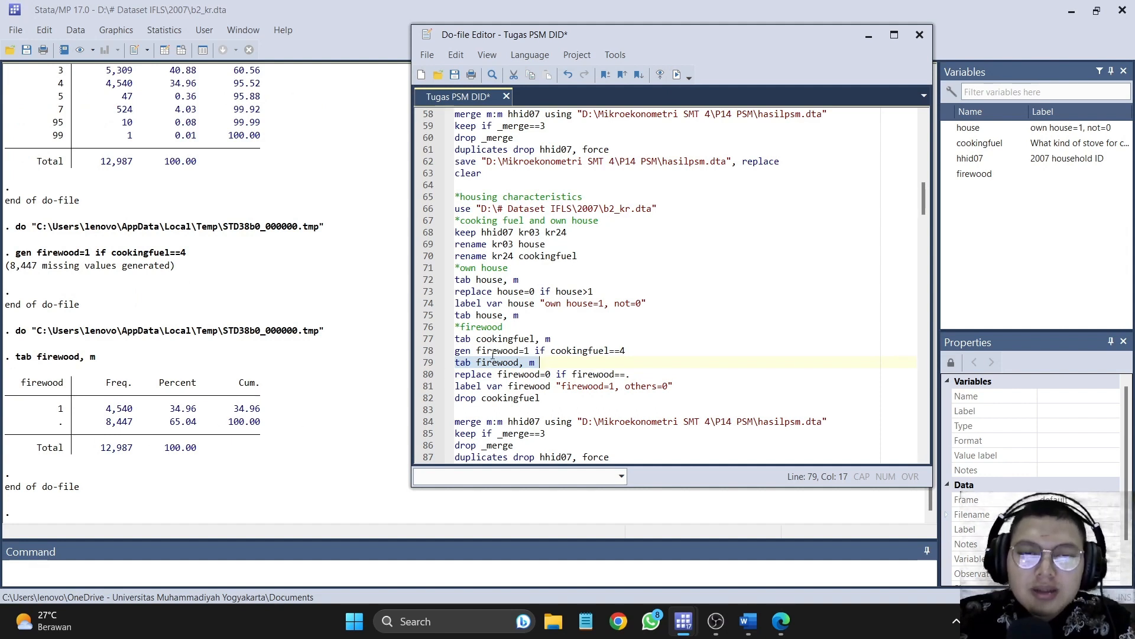
Step: Run lines 80 and 81 to replace missing firewood values with 0 and label the variable "firewood=1, others=0"
left_click(428, 374)
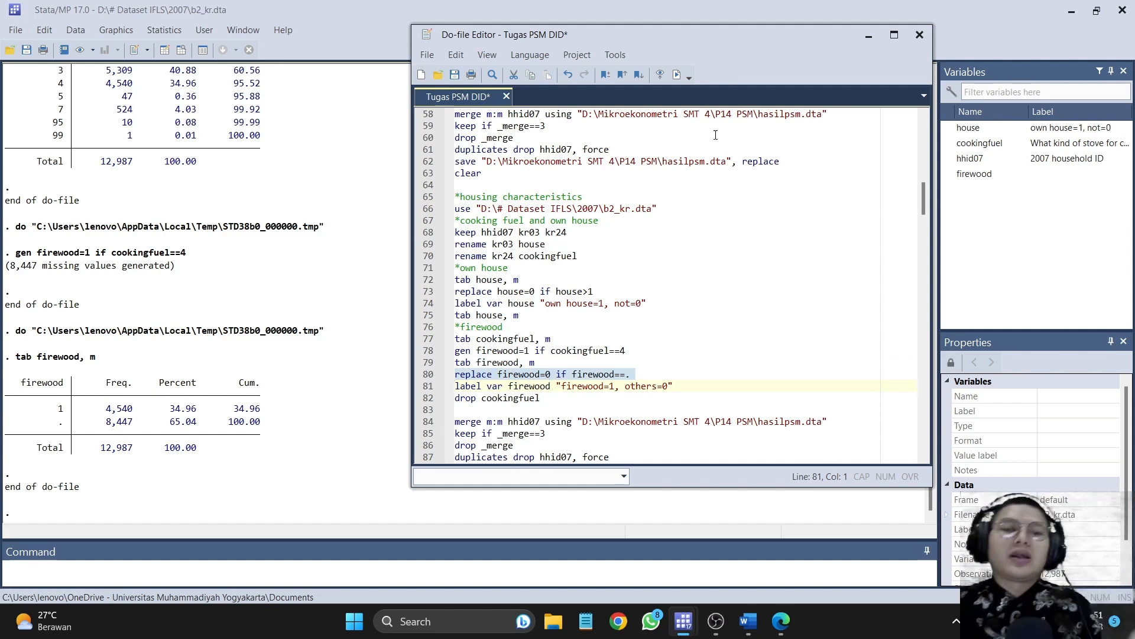
left_click(678, 74)
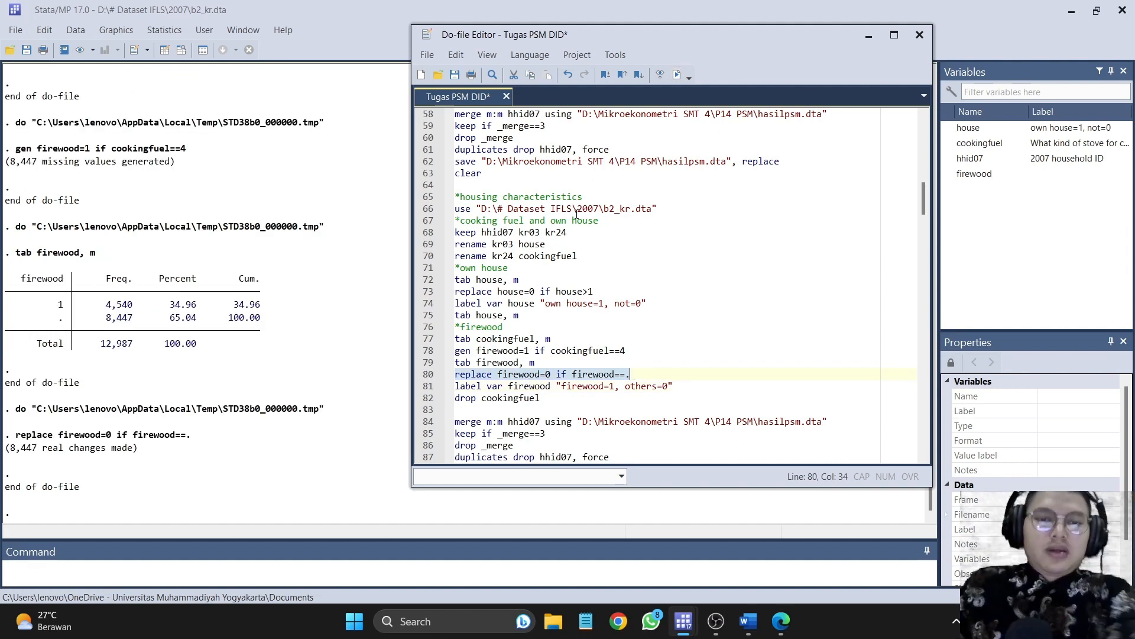
left_click(425, 387)
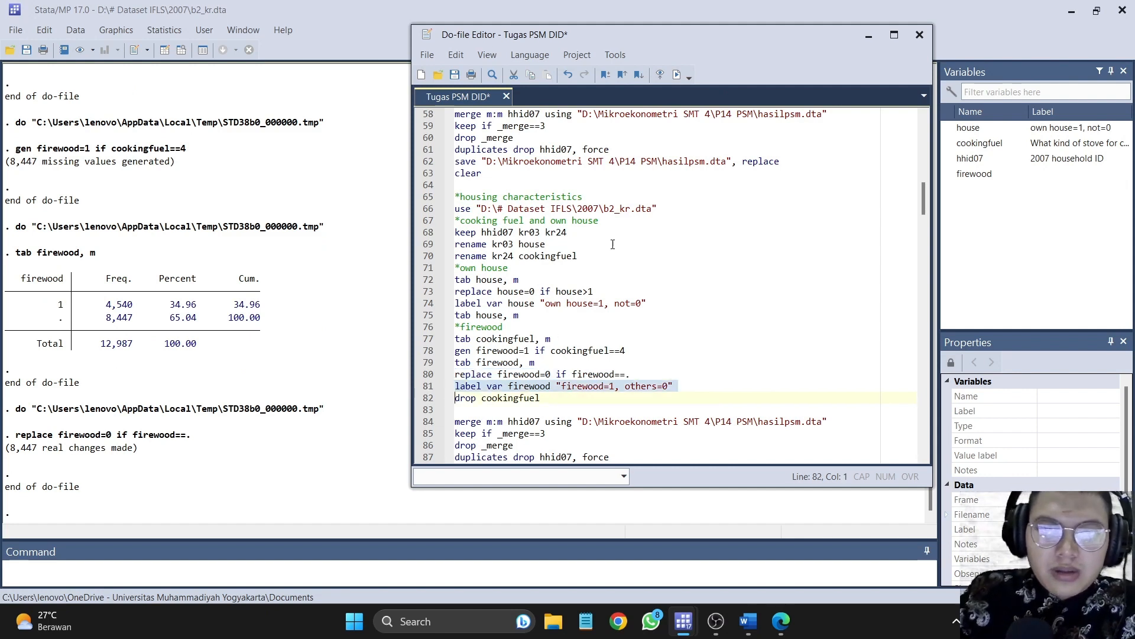
left_click(677, 74)
Step: Insert "tab firewood, m" on a new line below the firewood label command and run it
left_click(693, 386)
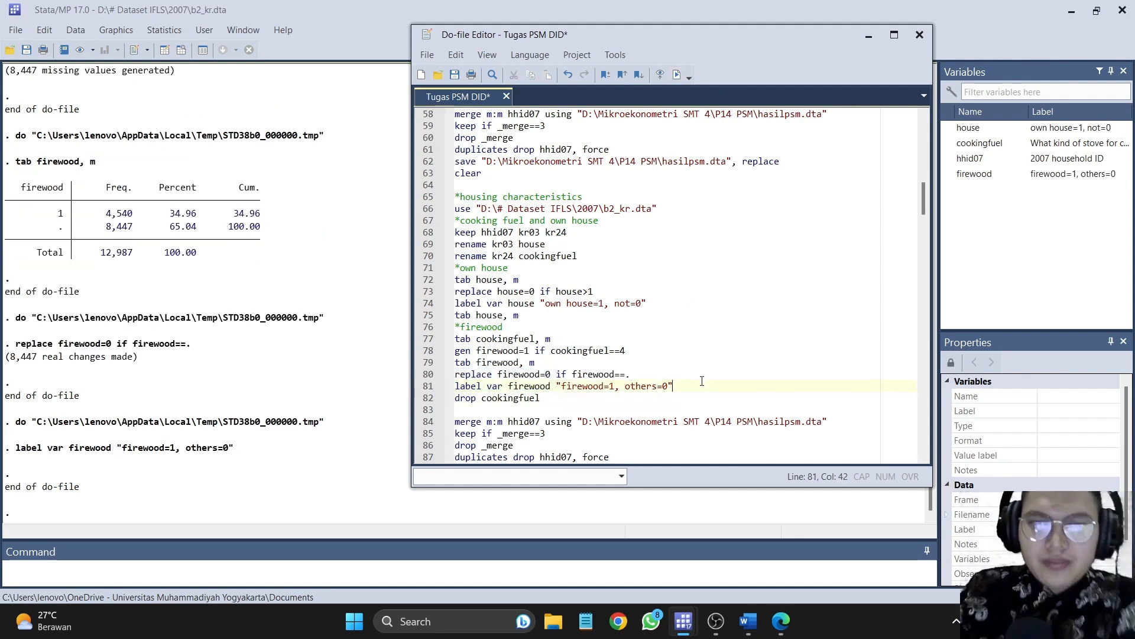
key("Return")
type("tab ")
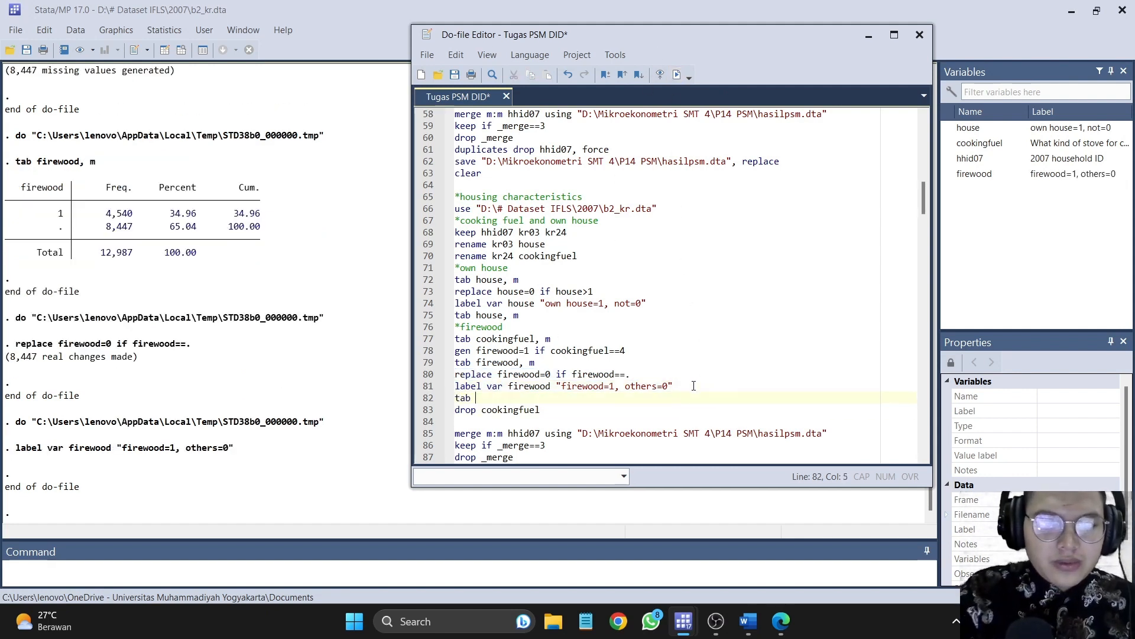
type("firewood, ")
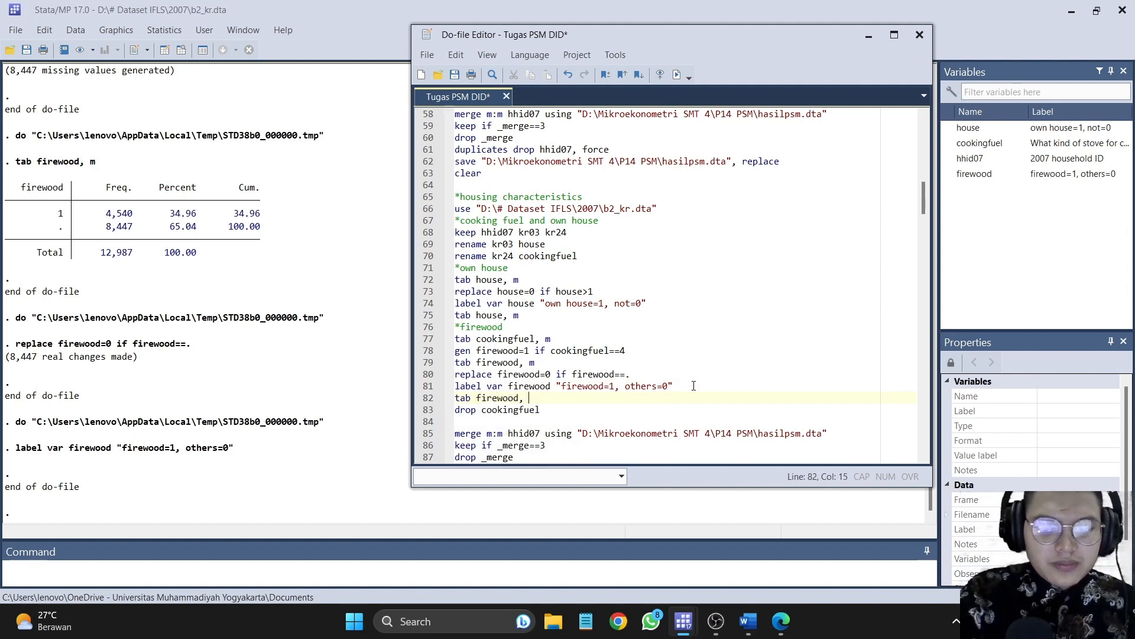
type("m")
left_click(426, 399)
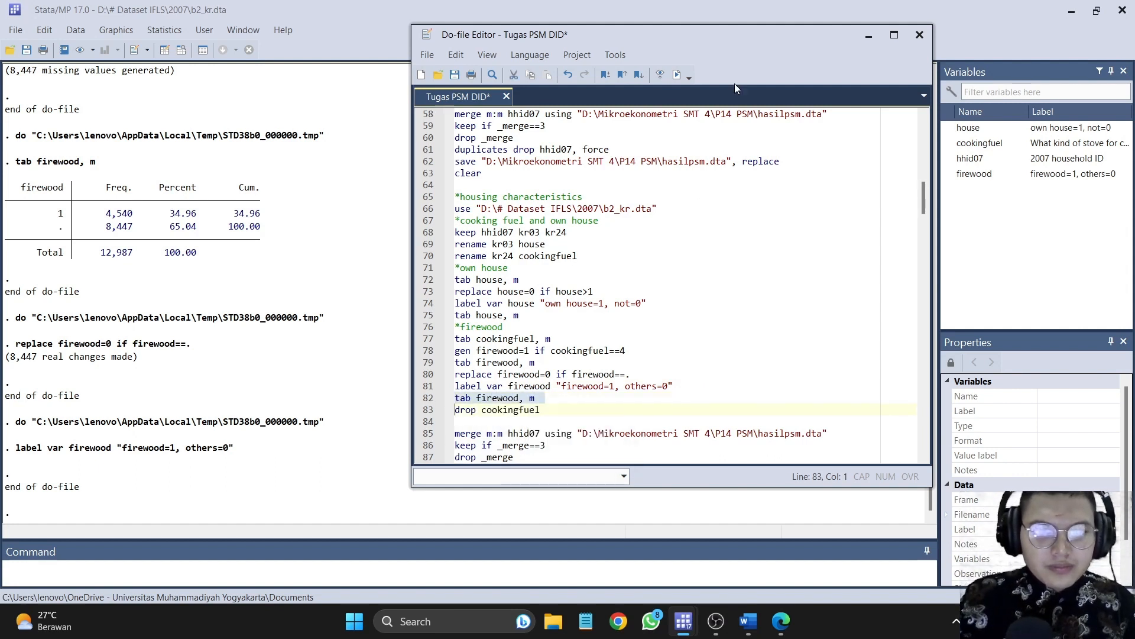
left_click(677, 75)
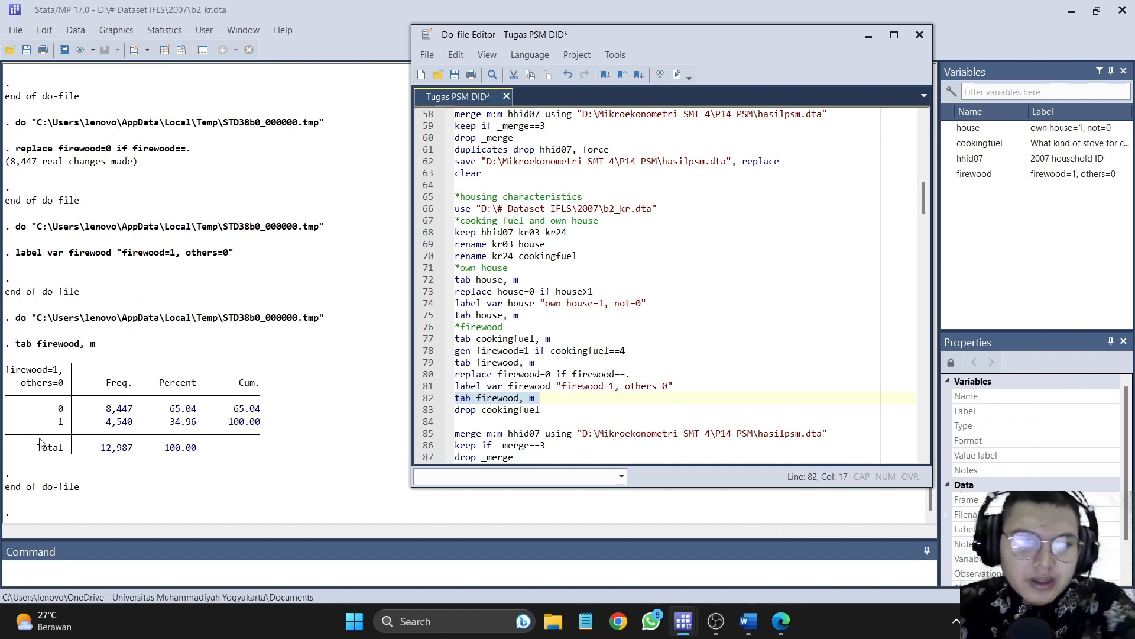
Step: Run the commands that drop cookingfuel and merge the data m:m on hhid07 with hasilpsm.dta
scroll(441, 284, "down", 5)
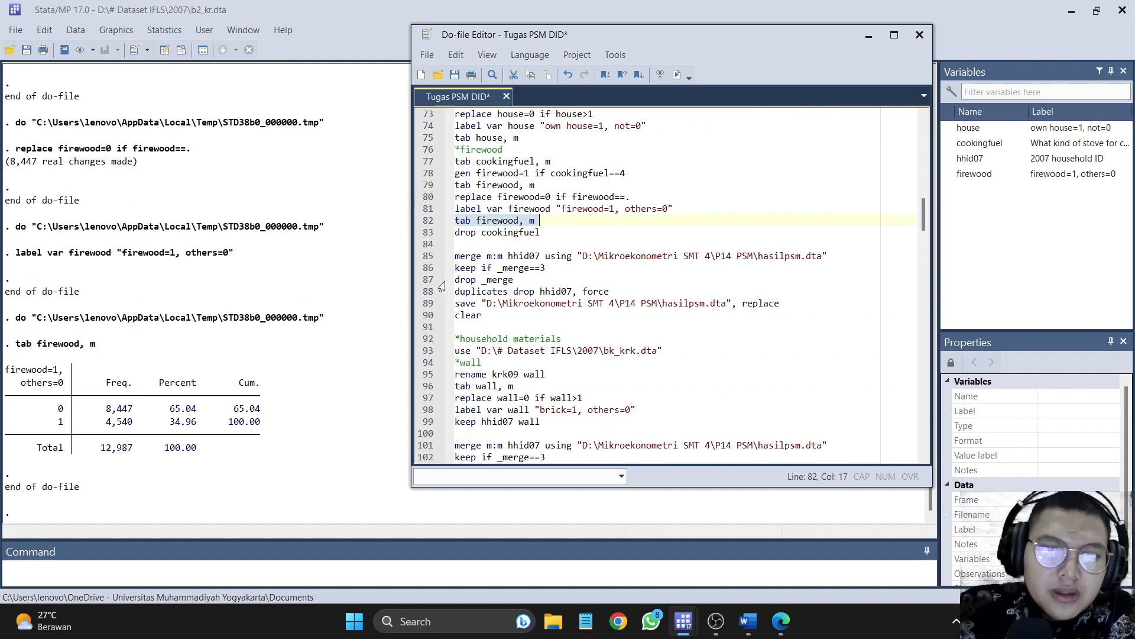
left_click(426, 237)
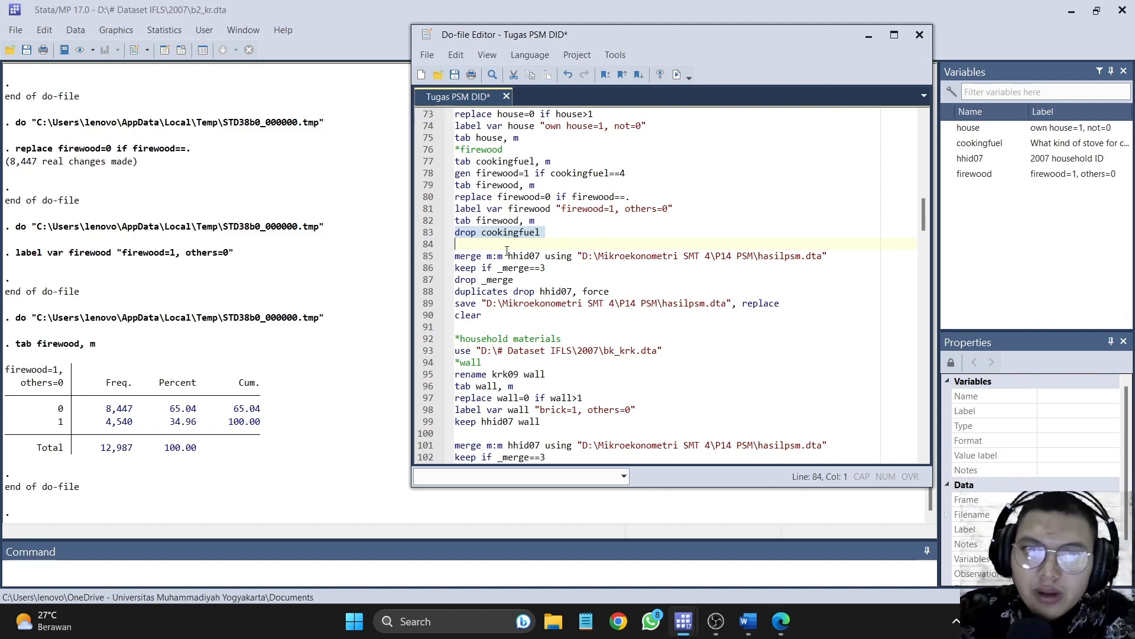
left_click(677, 76)
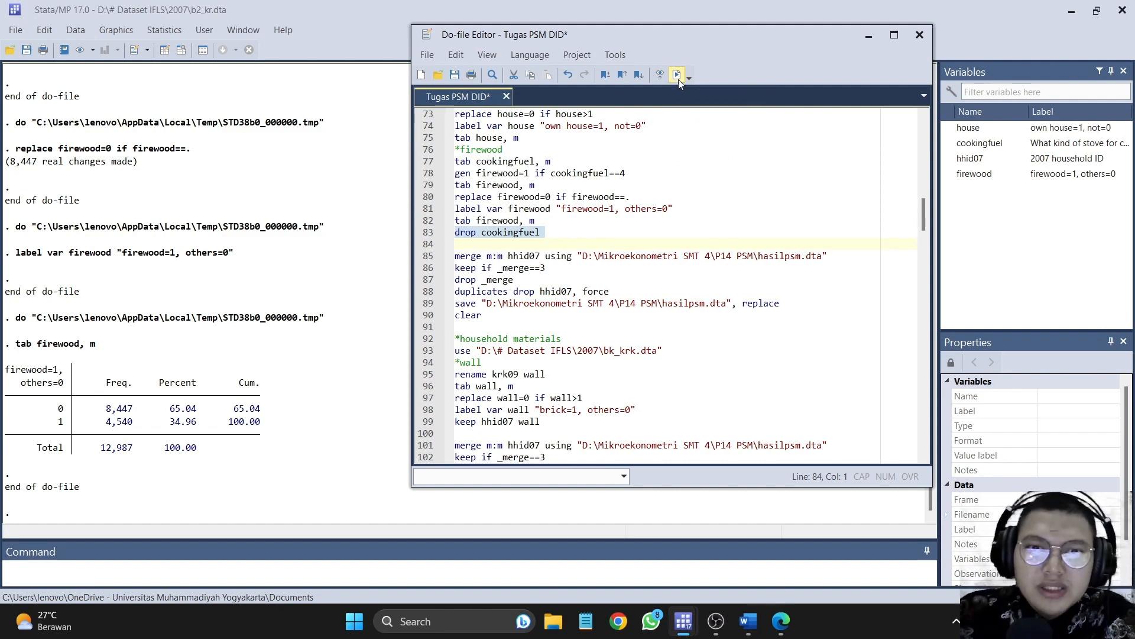
left_click_drag(427, 258, 521, 267)
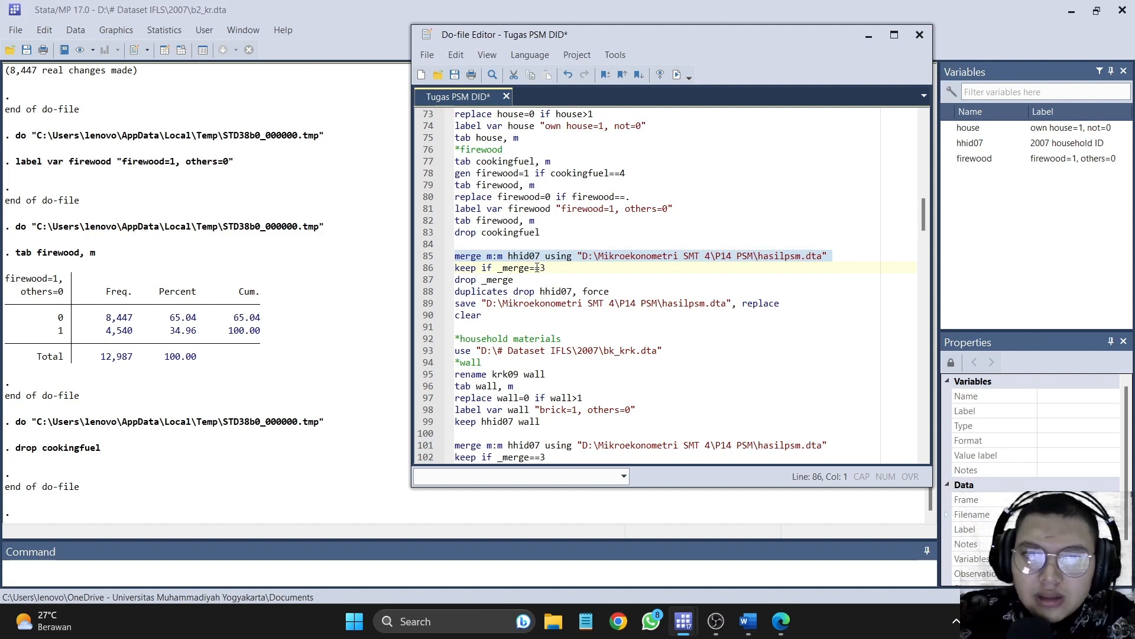
left_click(681, 77)
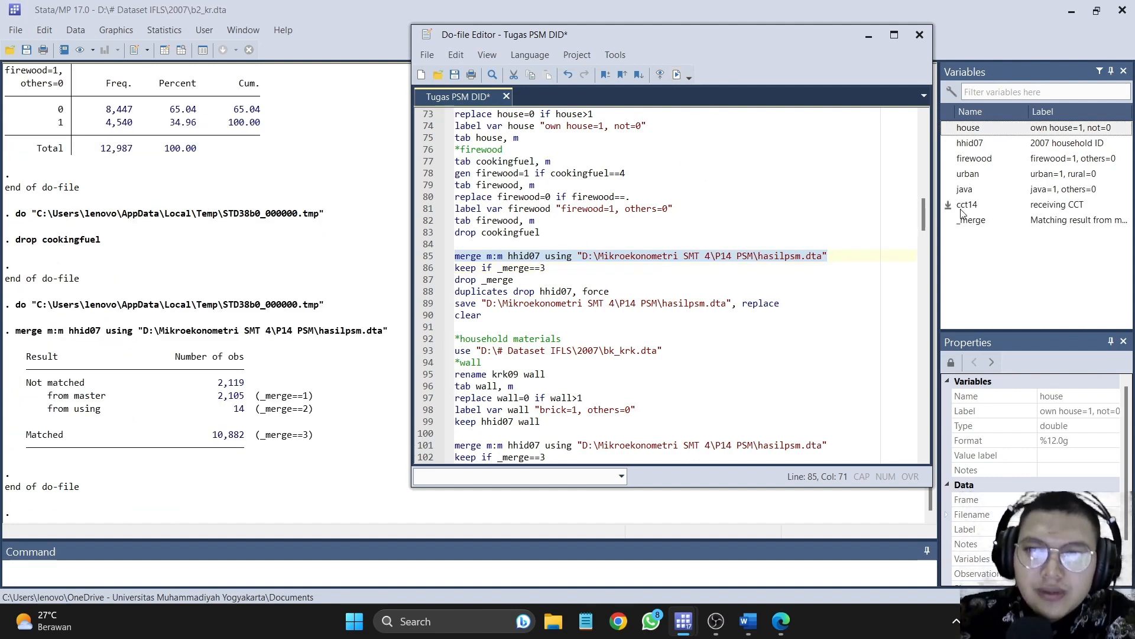
Step: Run lines 86 and 87 to keep only observations with _merge==3 and drop the _merge variable
left_click(423, 270)
left_click(676, 75)
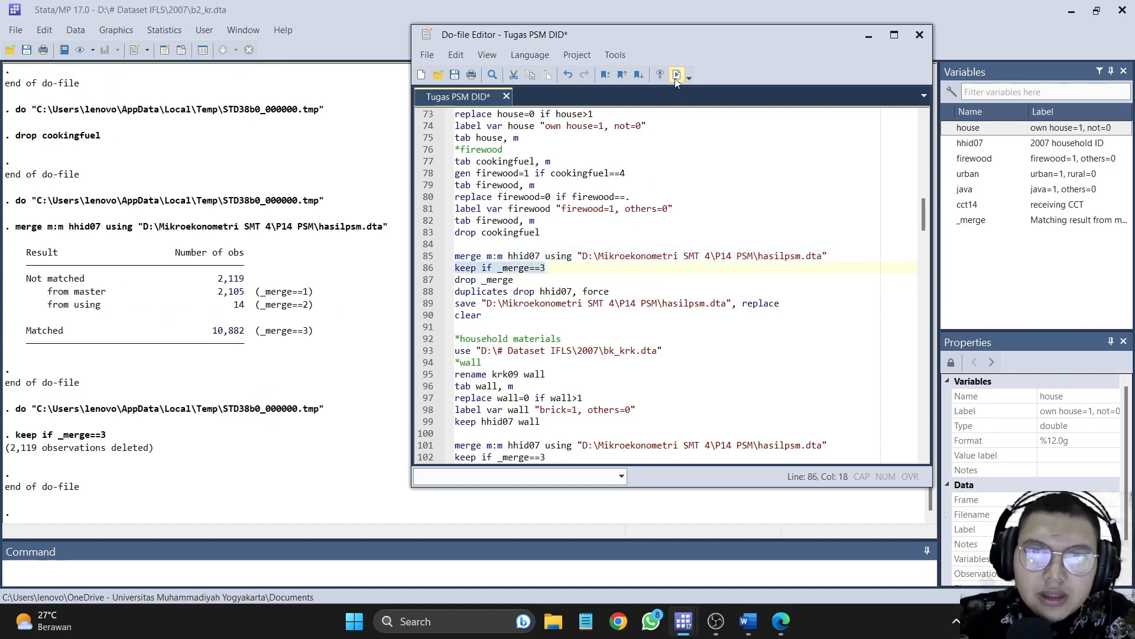
left_click(423, 281)
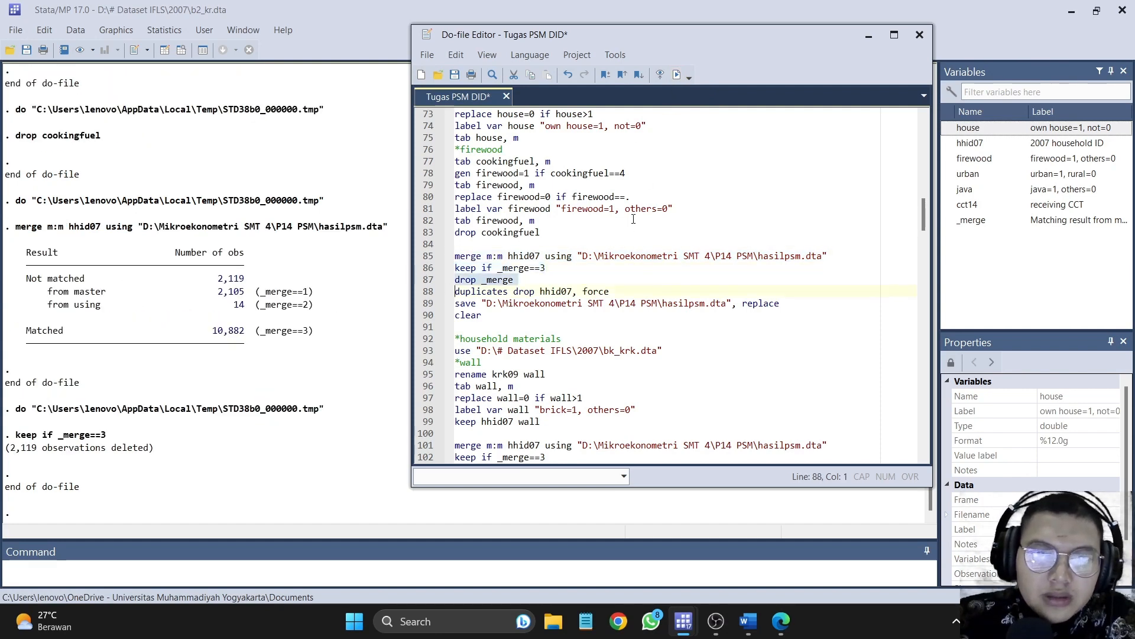
left_click(677, 76)
Step: Run lines 88 and 89 to drop duplicates of hhid07 and save the data over hasilpsm.dta
left_click(431, 293)
left_click_drag(432, 300, 438, 309)
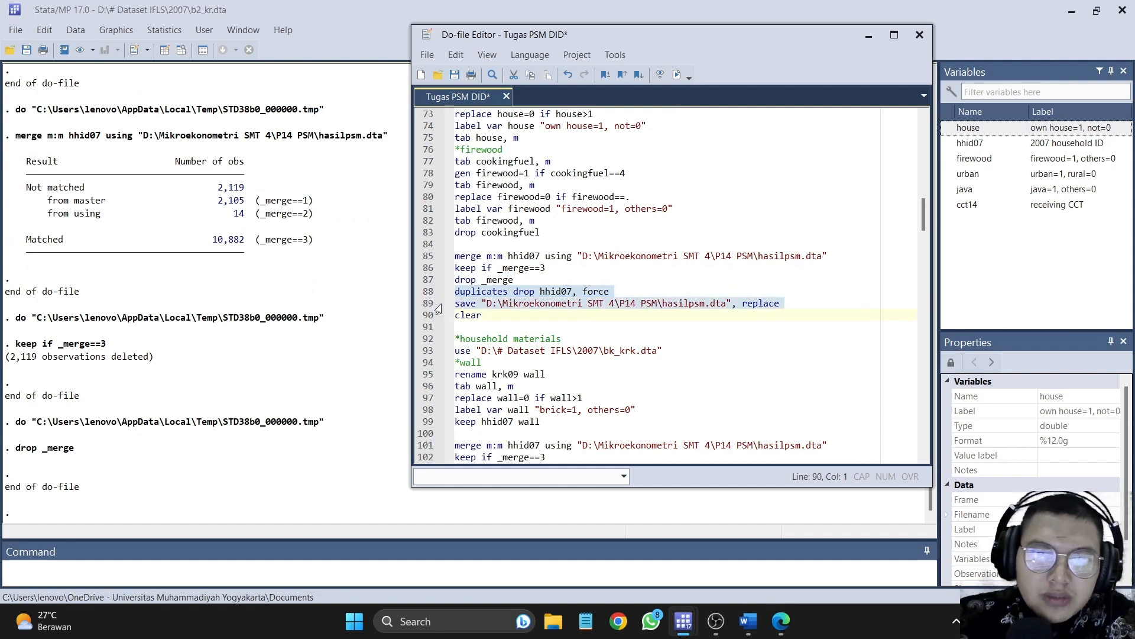
left_click(677, 75)
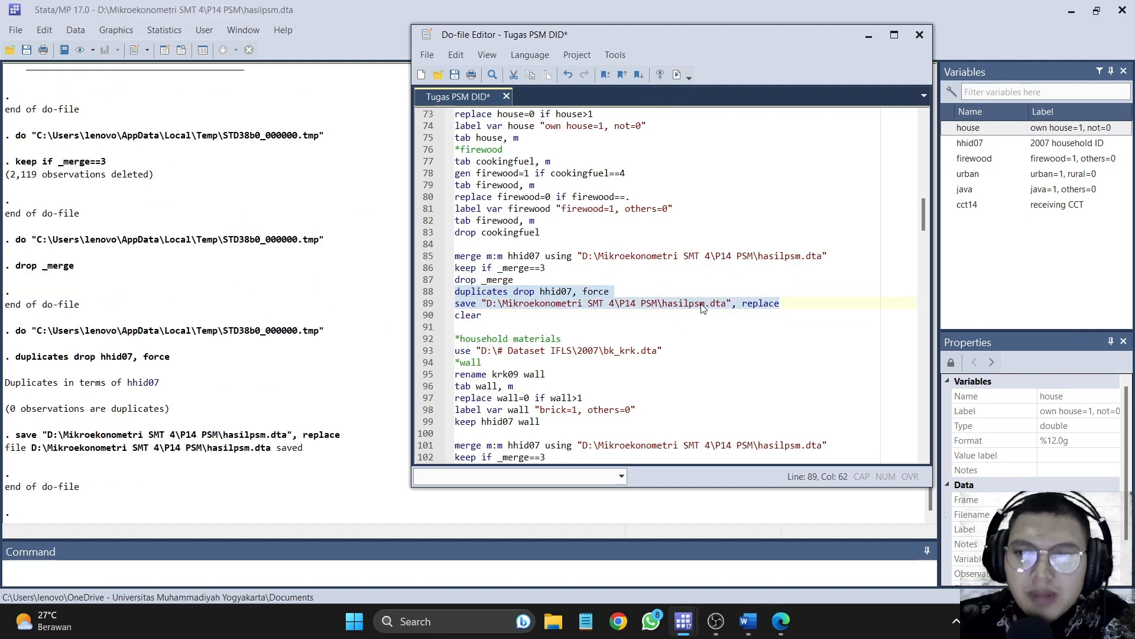
Step: Run lines 90 to 93 to clear memory and load the 2007 household materials dataset bk_krk.dta
scroll(695, 314, "down", 3)
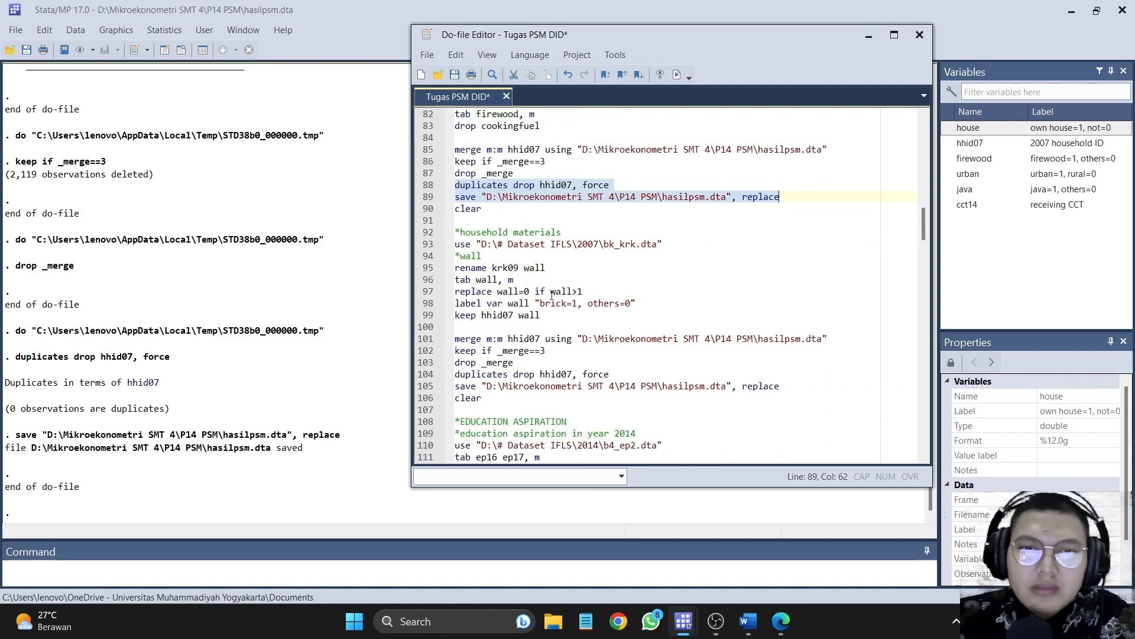
left_click(427, 210)
left_click_drag(474, 212, 556, 245)
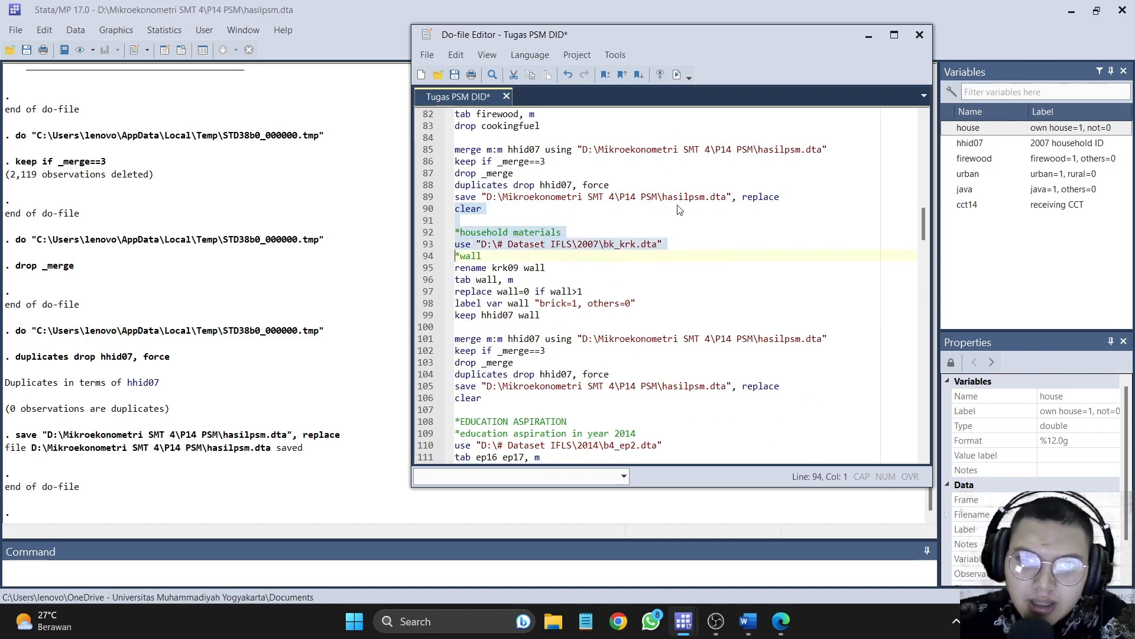
left_click(677, 75)
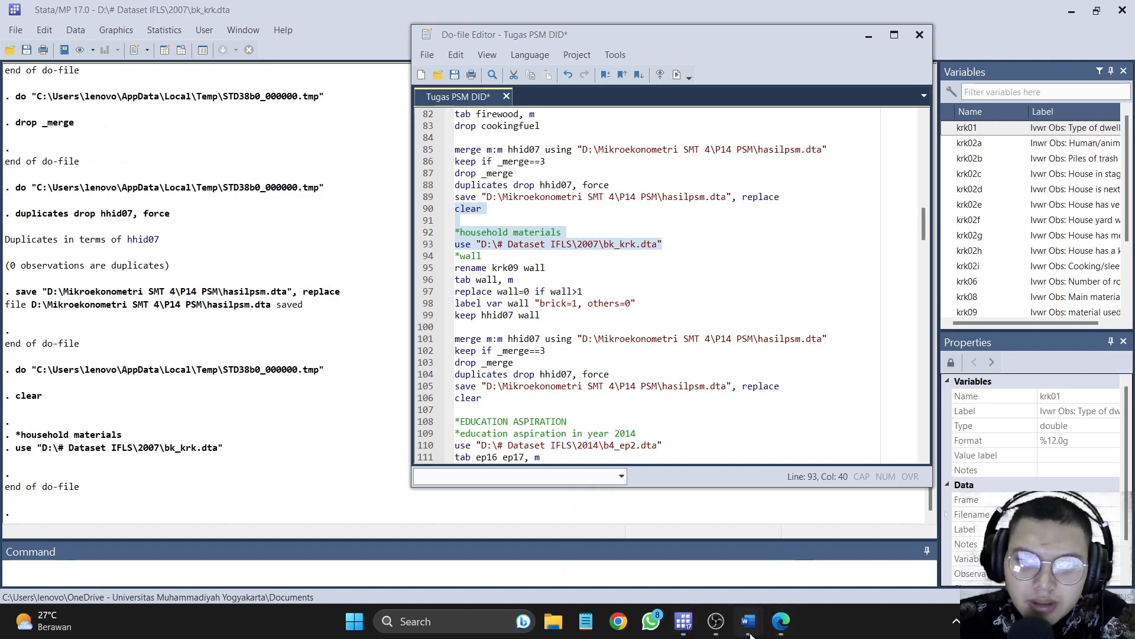
Step: Switch to the Word answer key, check the Tembok batu bata row of the variable table, and return to Stata
key("alt+Tab")
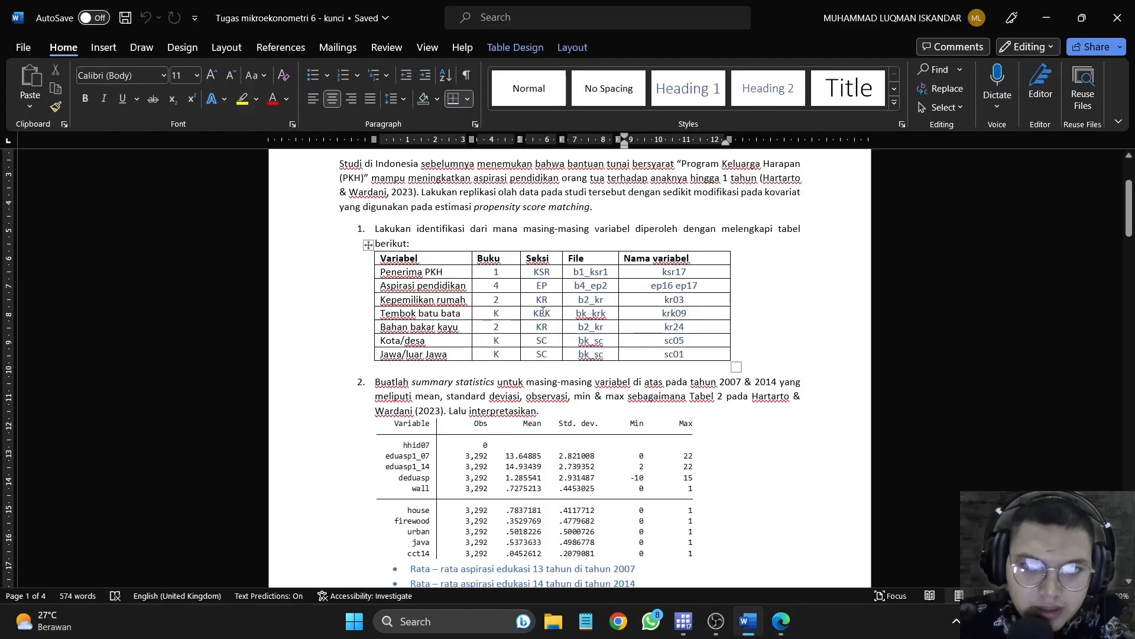
double_click(384, 313)
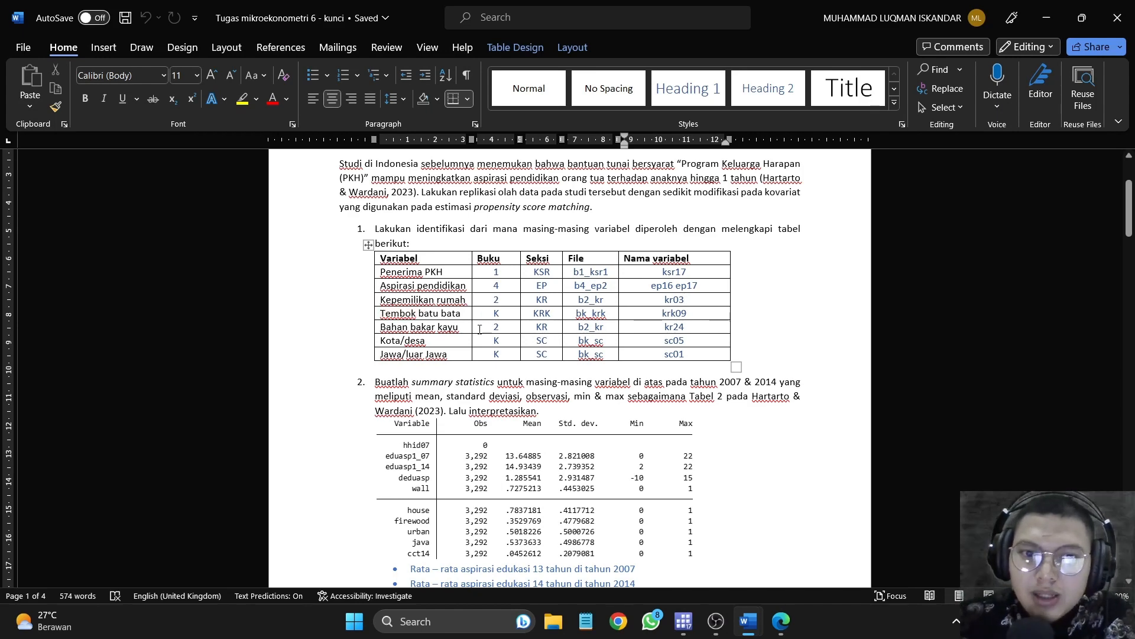
left_click(1046, 18)
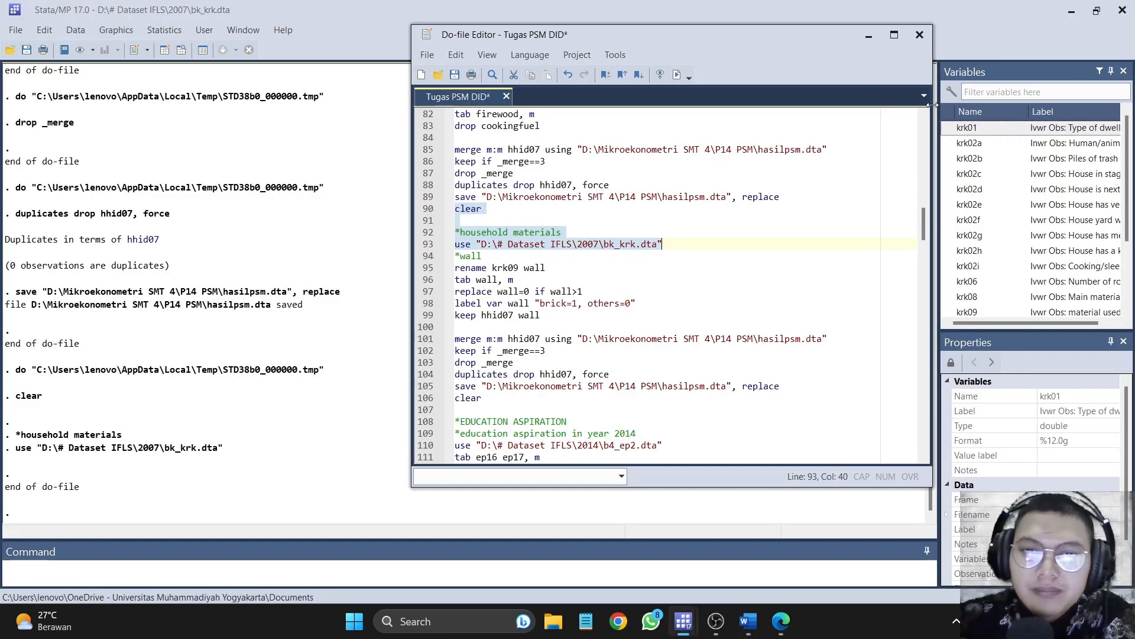
Step: Insert "tab krk09, m" below the *wall comment, checking the variable name in the Word answer key, and run it
left_click(518, 252)
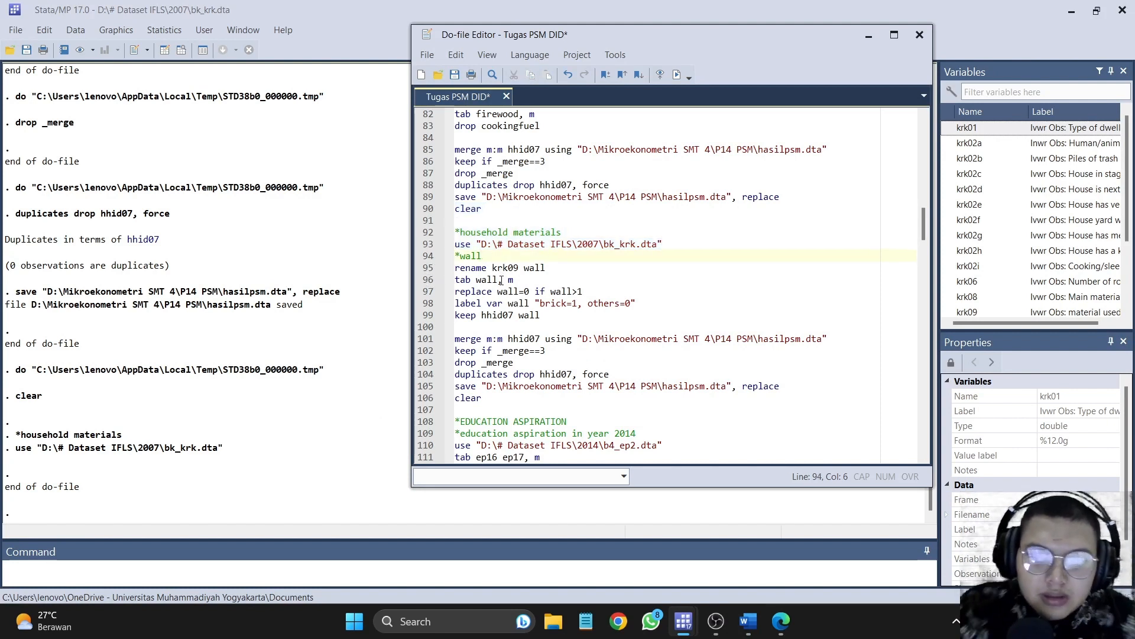
key("Return")
mouse_move(747, 618)
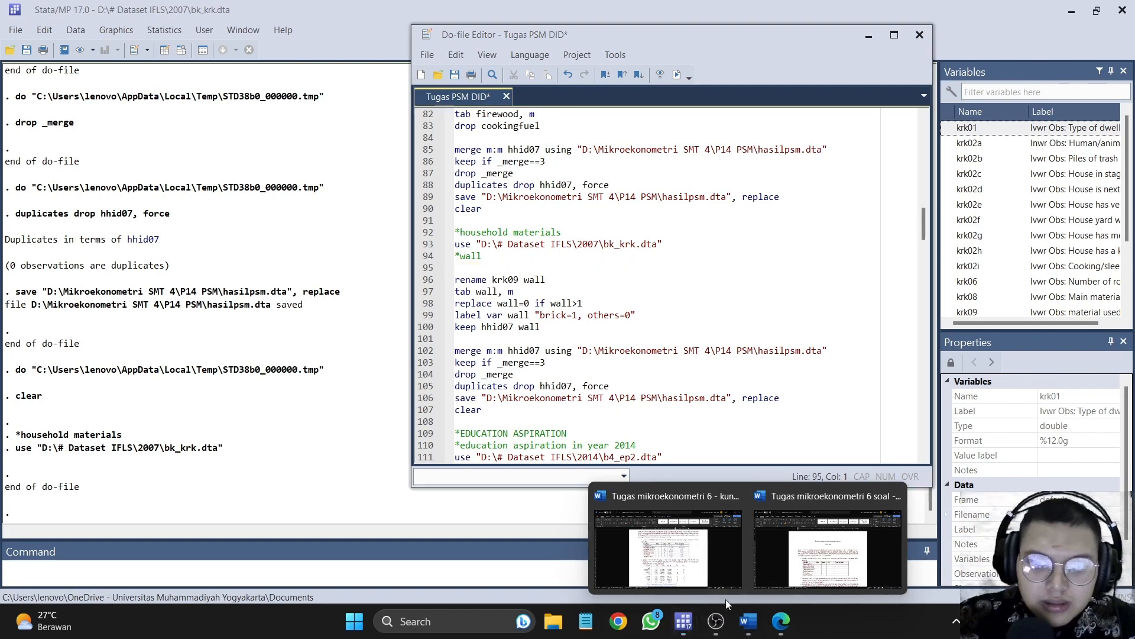
left_click(709, 544)
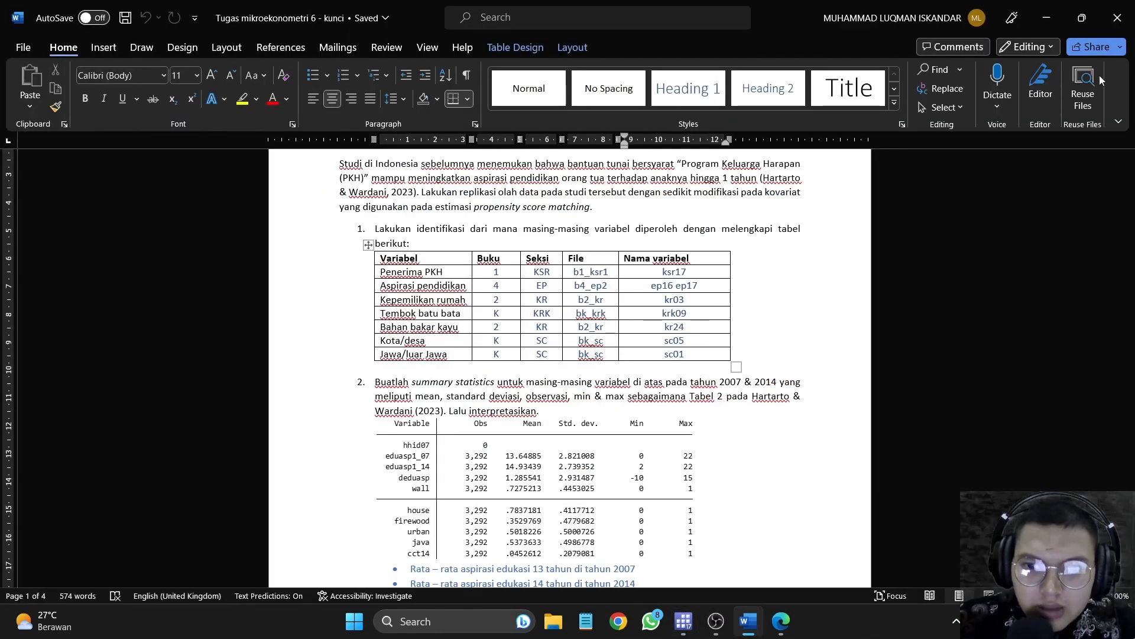
left_click(1055, 13)
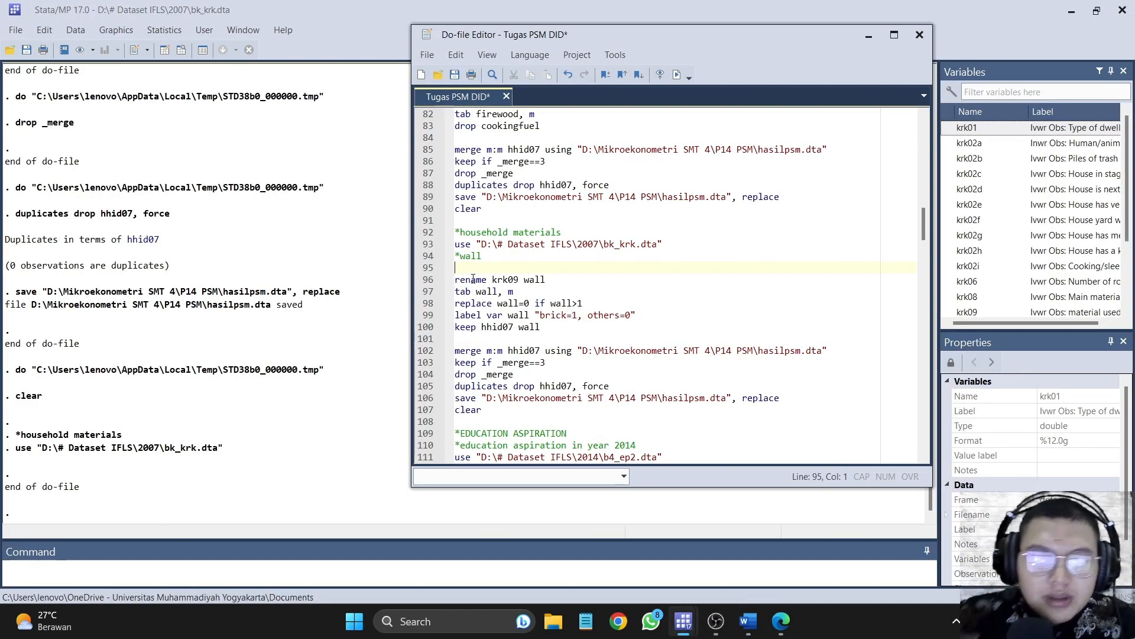
type("ab krk")
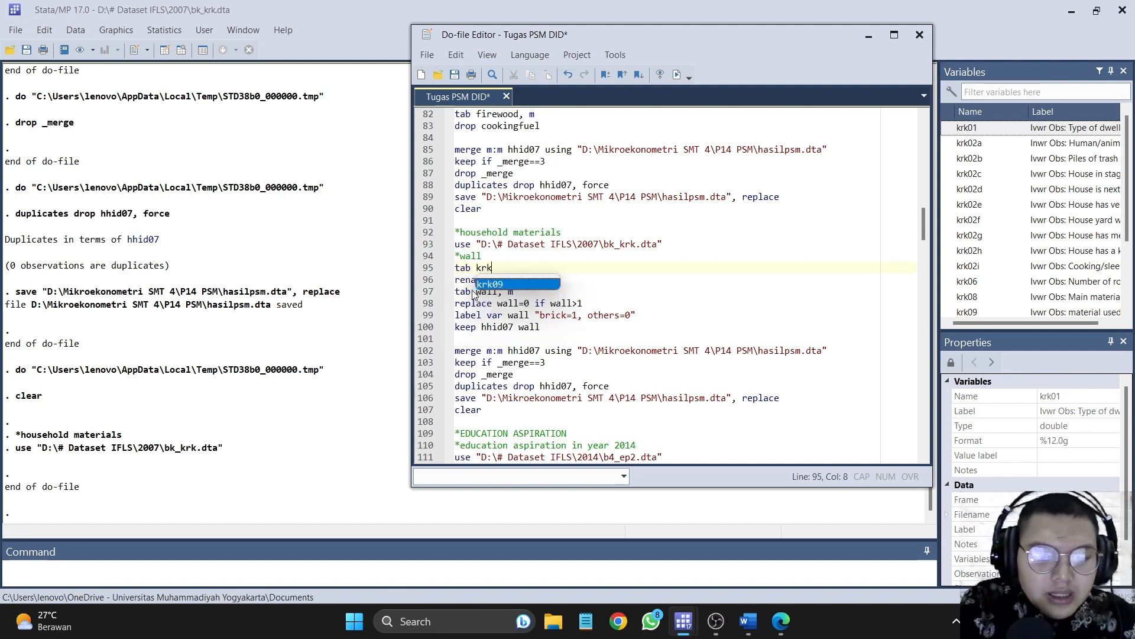
type("09")
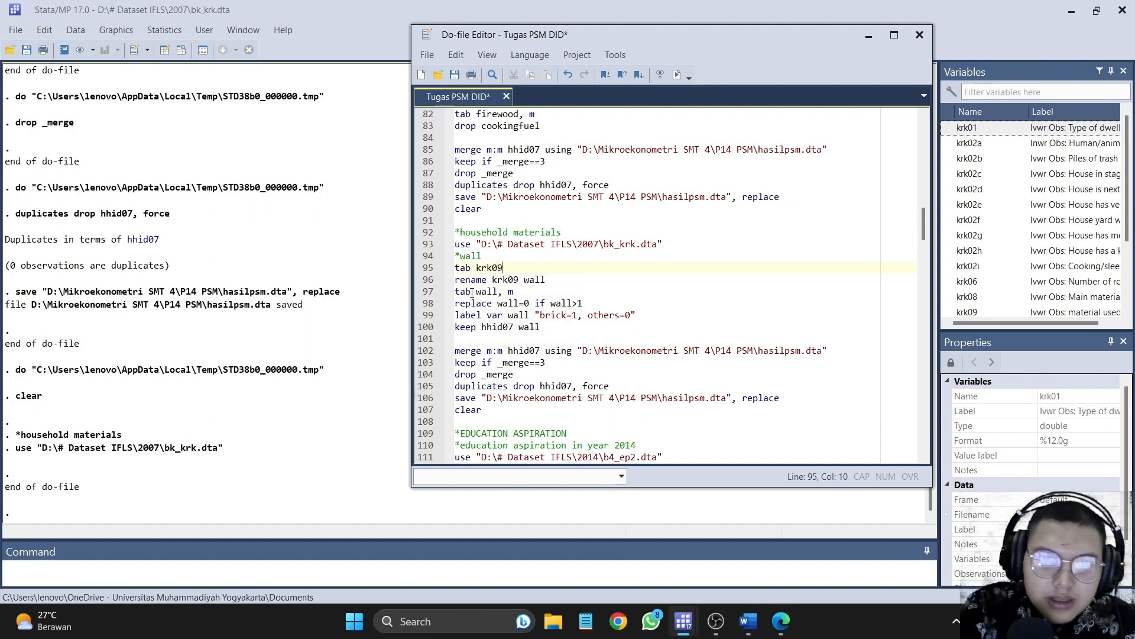
type(". m")
left_click(427, 273)
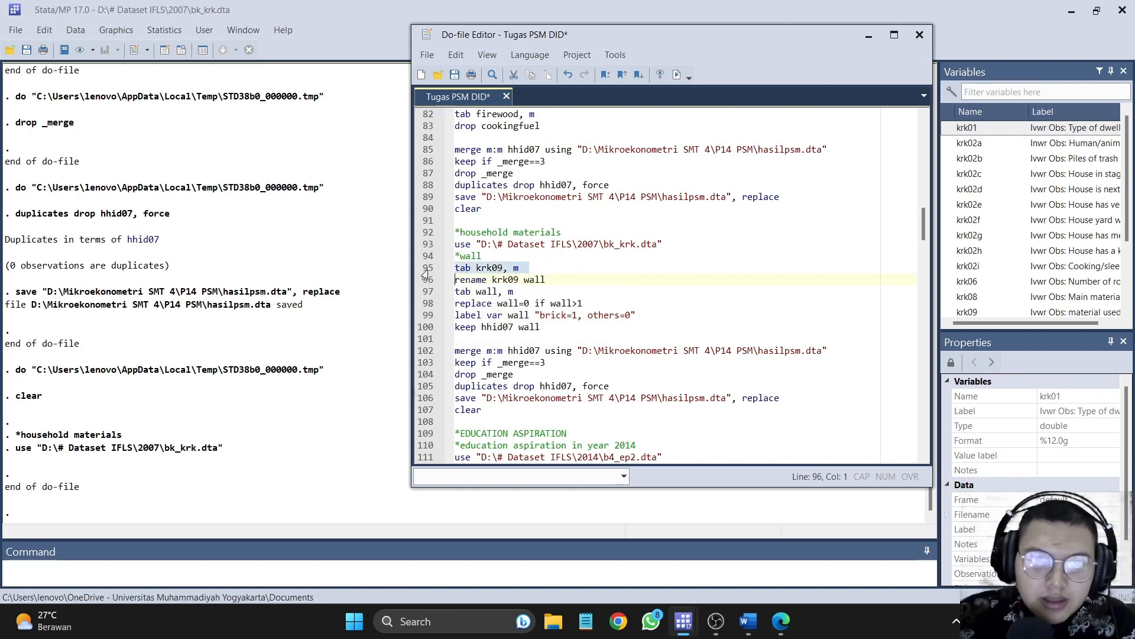
left_click(676, 75)
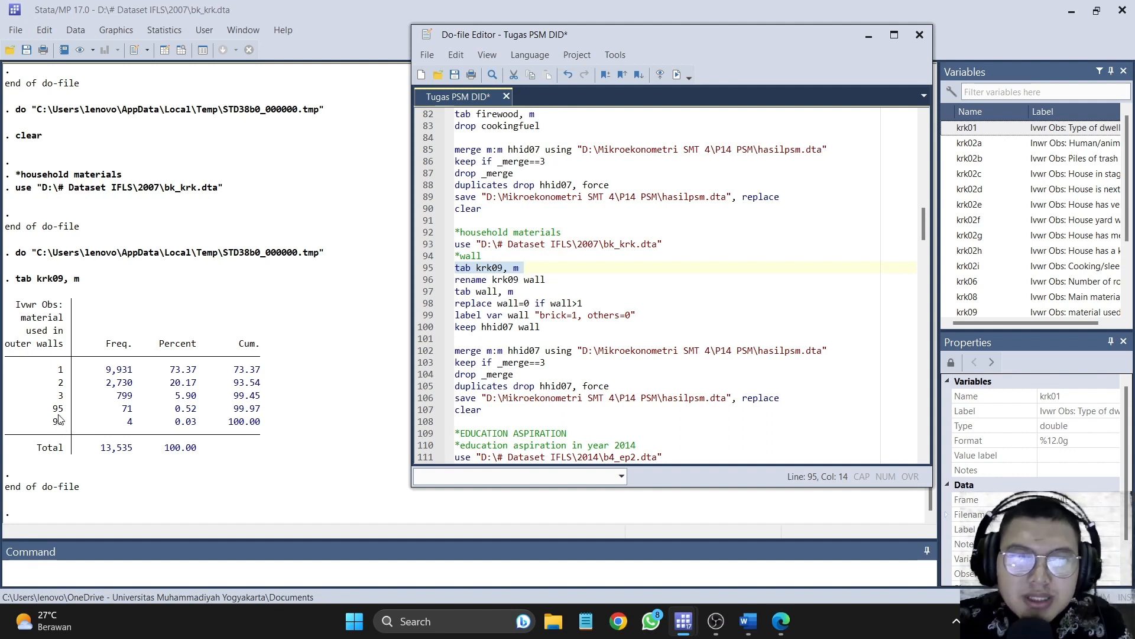
Step: Switch to the browser and search the PQX Buku K questionnaire PDF for krk09
left_click_drag(186, 398, 190, 404)
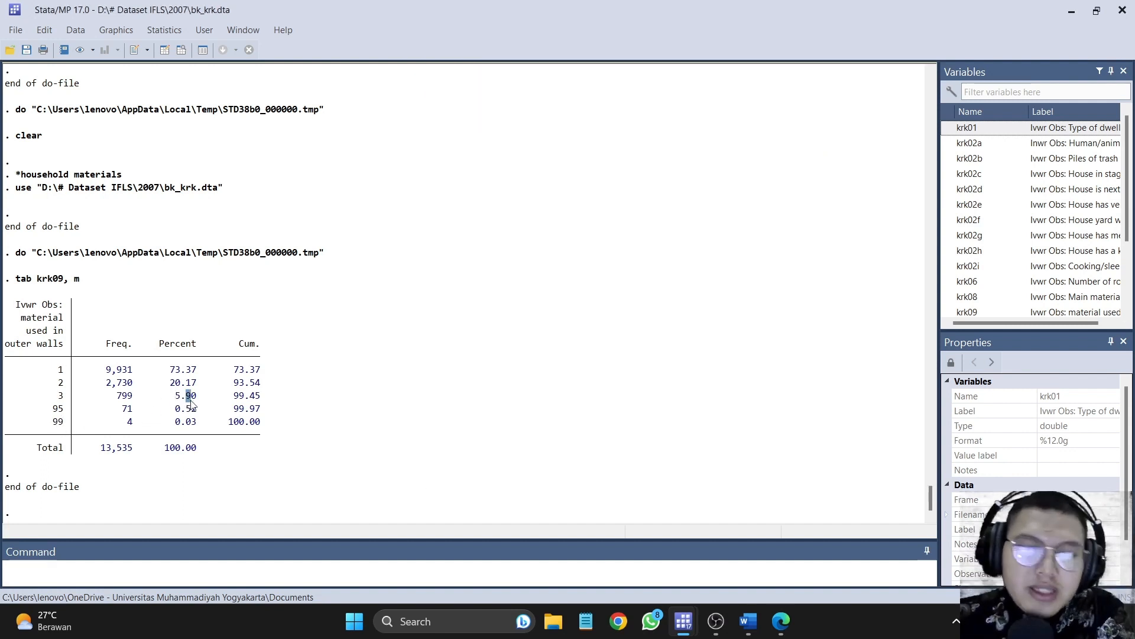
left_click(781, 621)
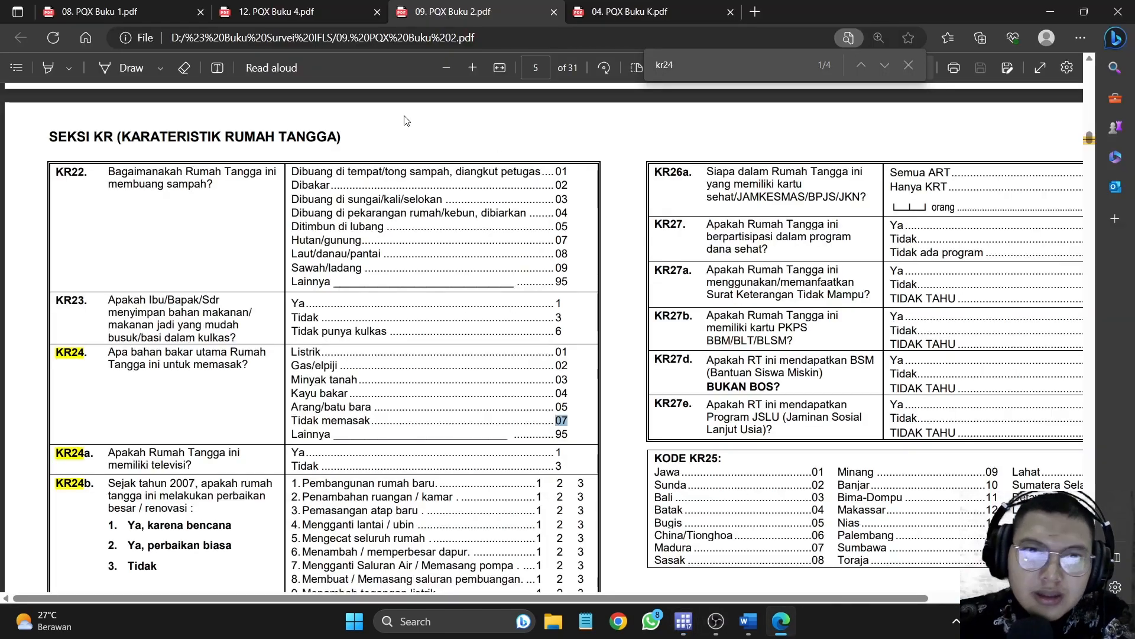
key("ctrl+shift+Tab")
key("ctrl+shift+Tab")
key("ctrl+shift+Tab")
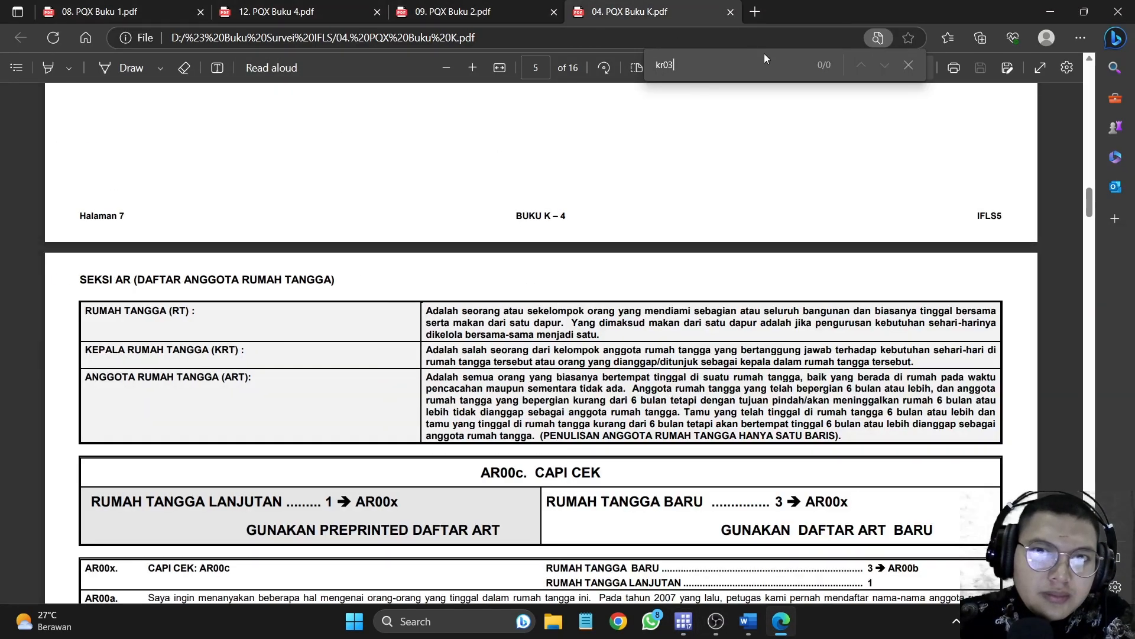
key("ctrl+a")
type("kr")
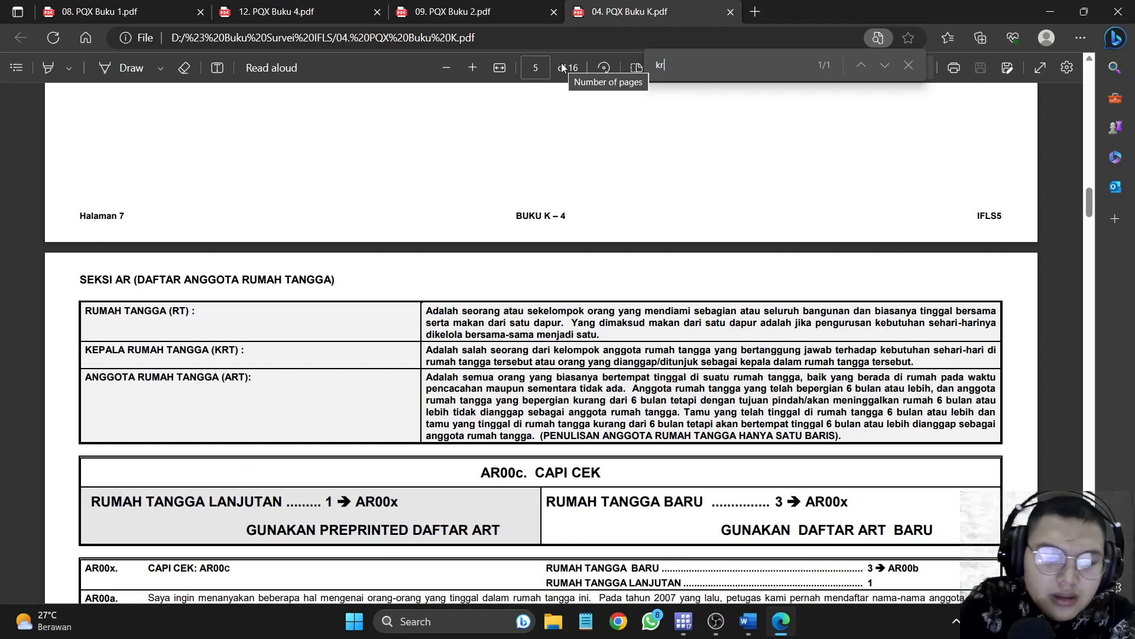
type("k09")
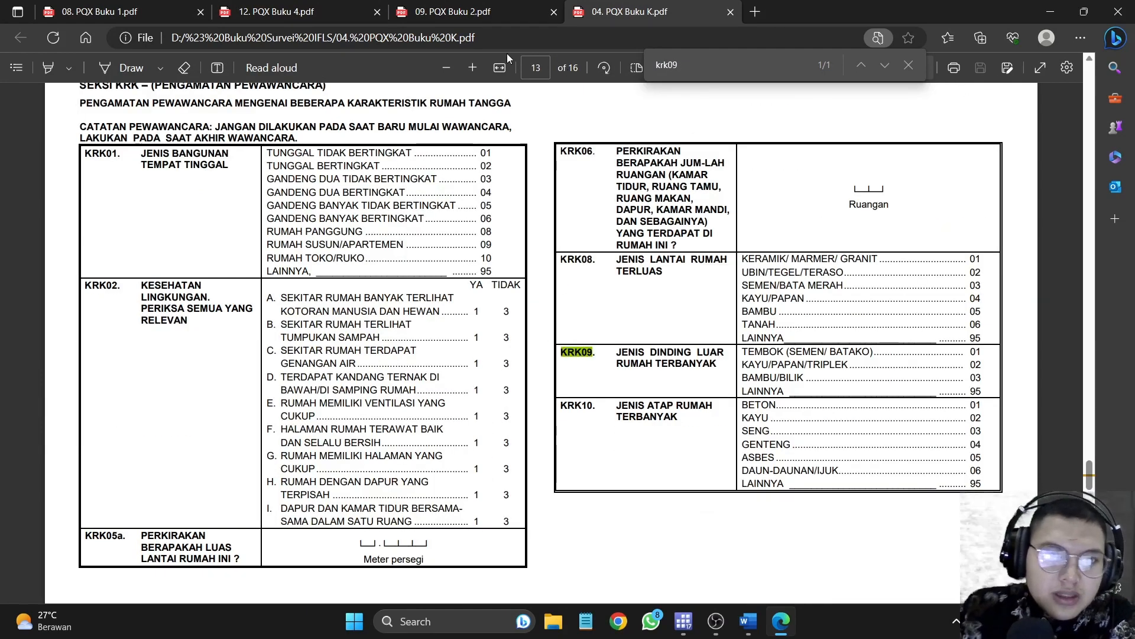
Step: Examine the KRK09 outer wall question and its answer codes, from TEMBOK (SEMEN/ BATAKO) to LAINNYA
left_click_drag(617, 353, 715, 364)
left_click_drag(797, 380, 803, 379)
left_click_drag(743, 351, 986, 349)
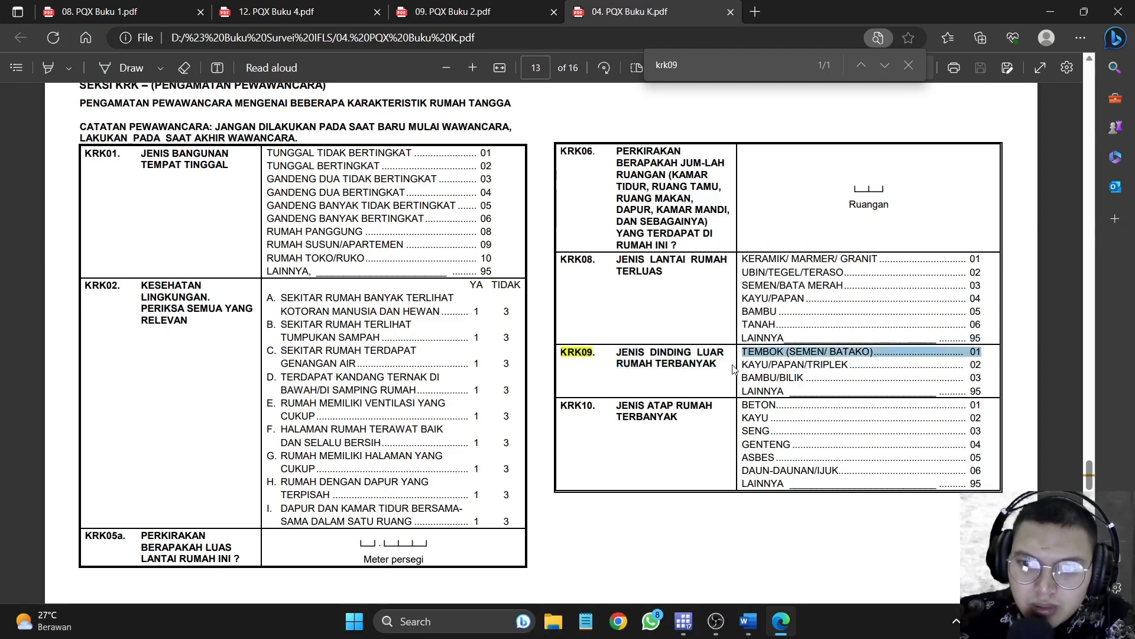
left_click_drag(746, 365, 982, 379)
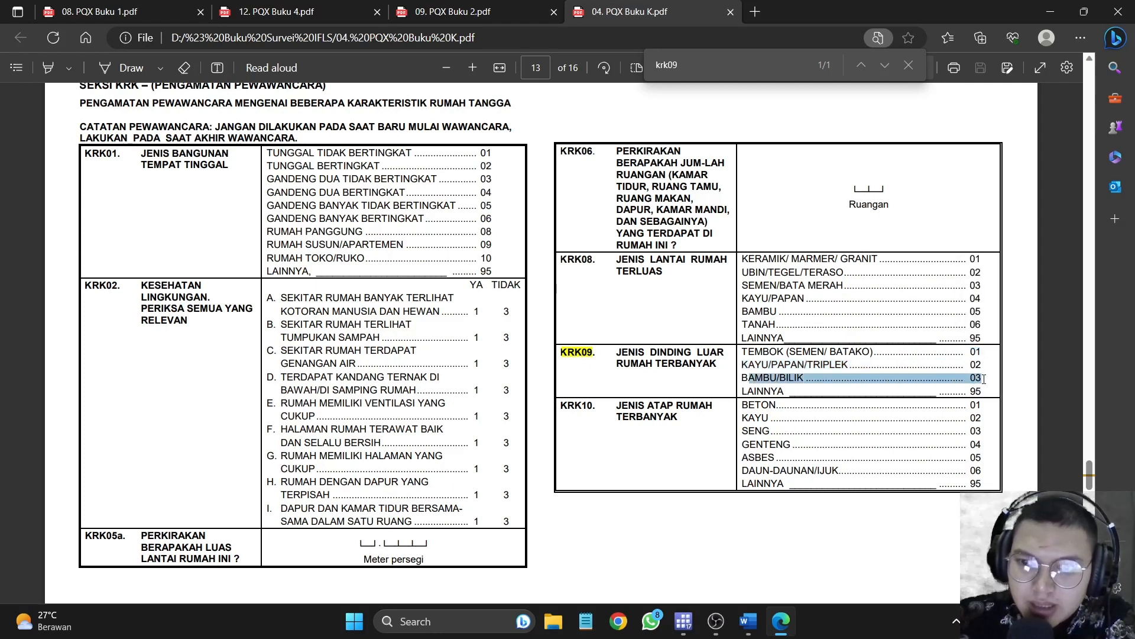
left_click_drag(747, 391, 984, 391)
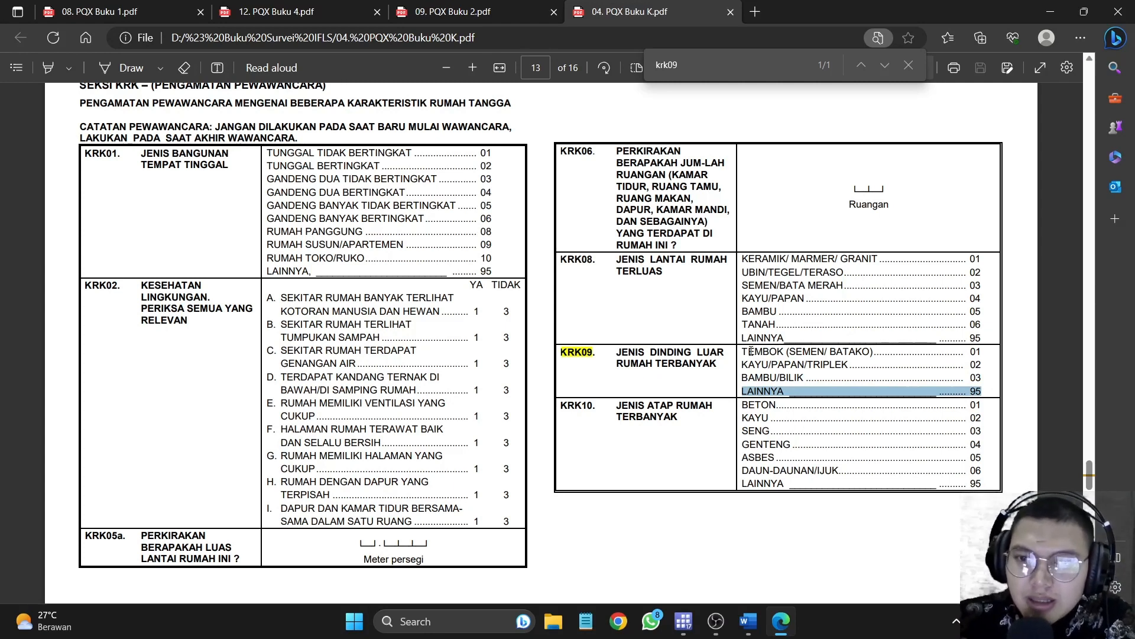
left_click_drag(741, 354, 984, 354)
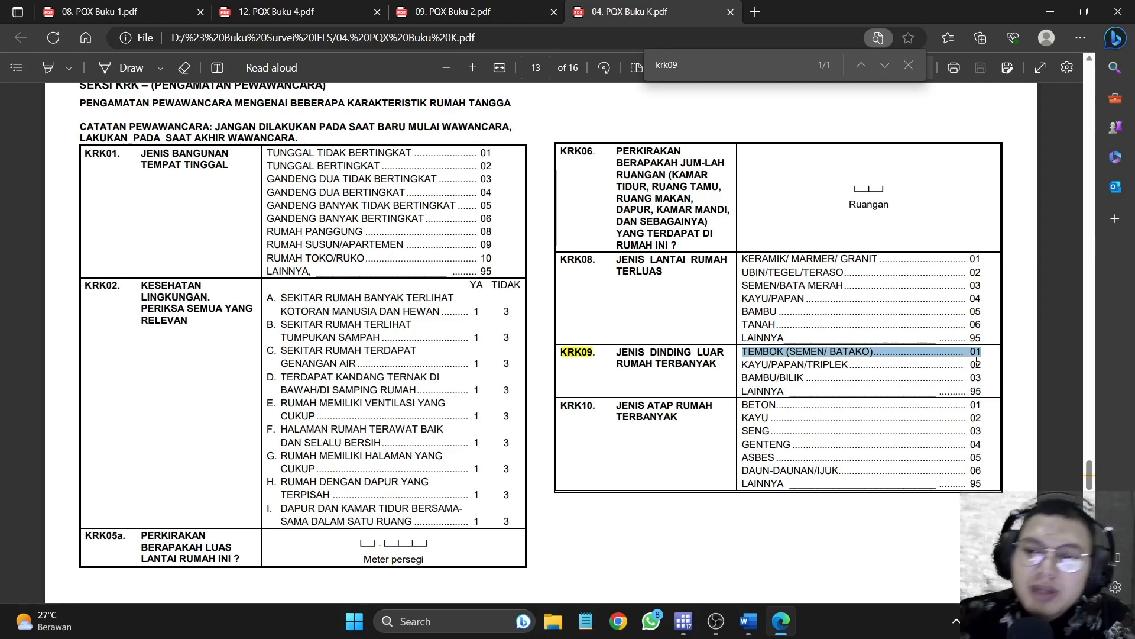
Step: Return to the Stata do-file and run lines 96 and 97 to rename krk09 to wall and tabulate it with missing values
left_click(1050, 11)
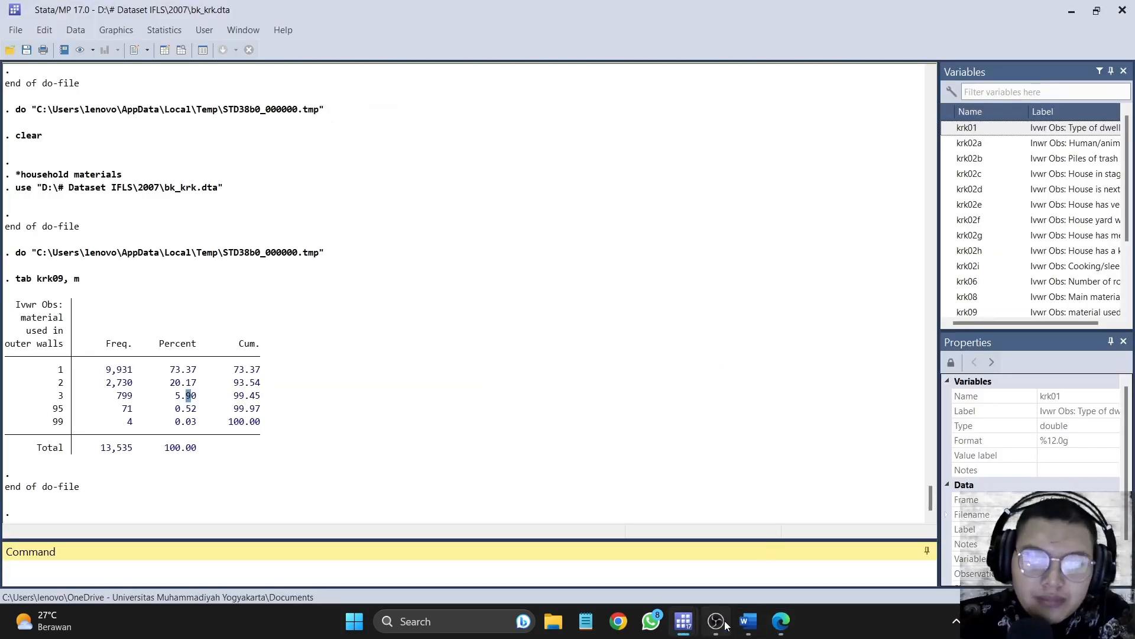
mouse_move(726, 625)
left_click(760, 541)
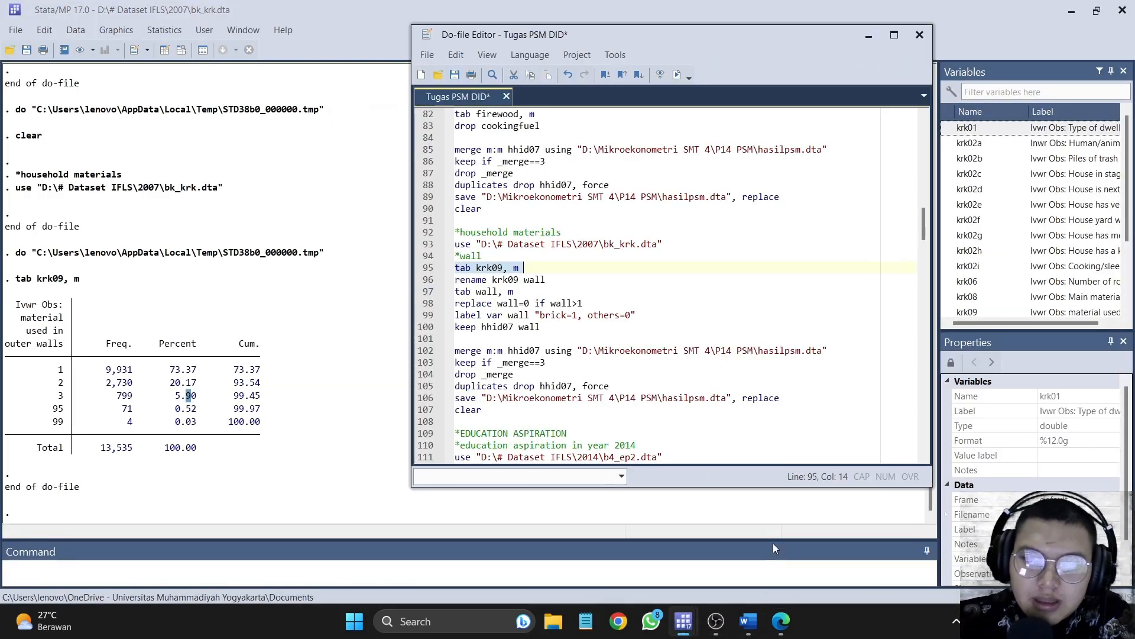
left_click(430, 282)
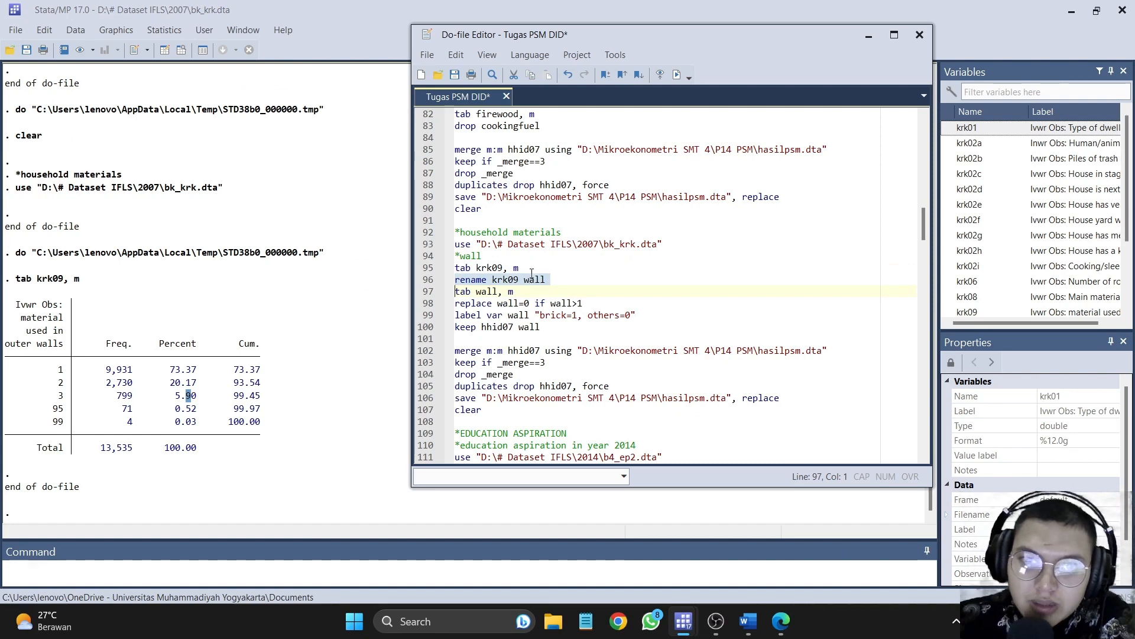
left_click(676, 75)
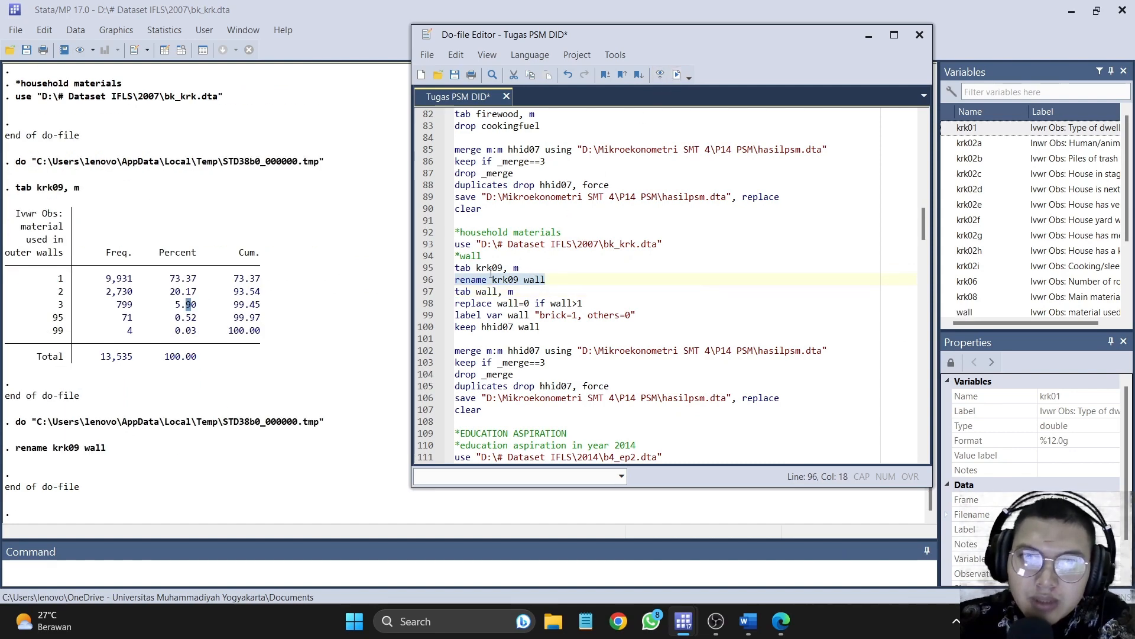
left_click(424, 293)
left_click(677, 75)
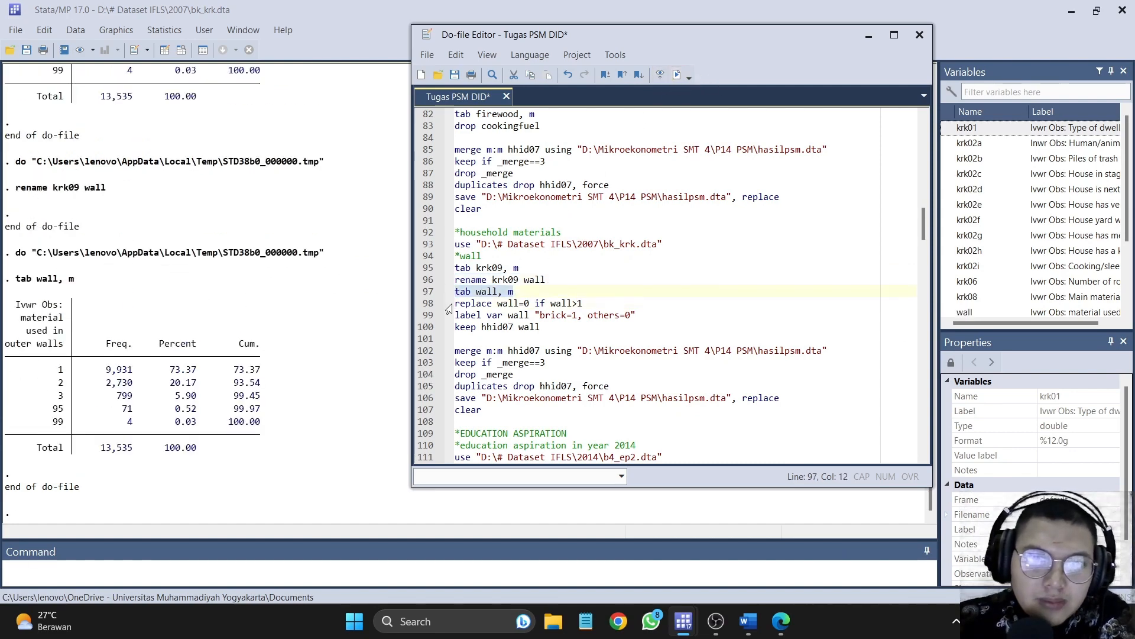
Step: Run lines 98 and 99 to recode wall to 0 where it exceeds 1 and label it "brick=1, others=0"
left_click(425, 303)
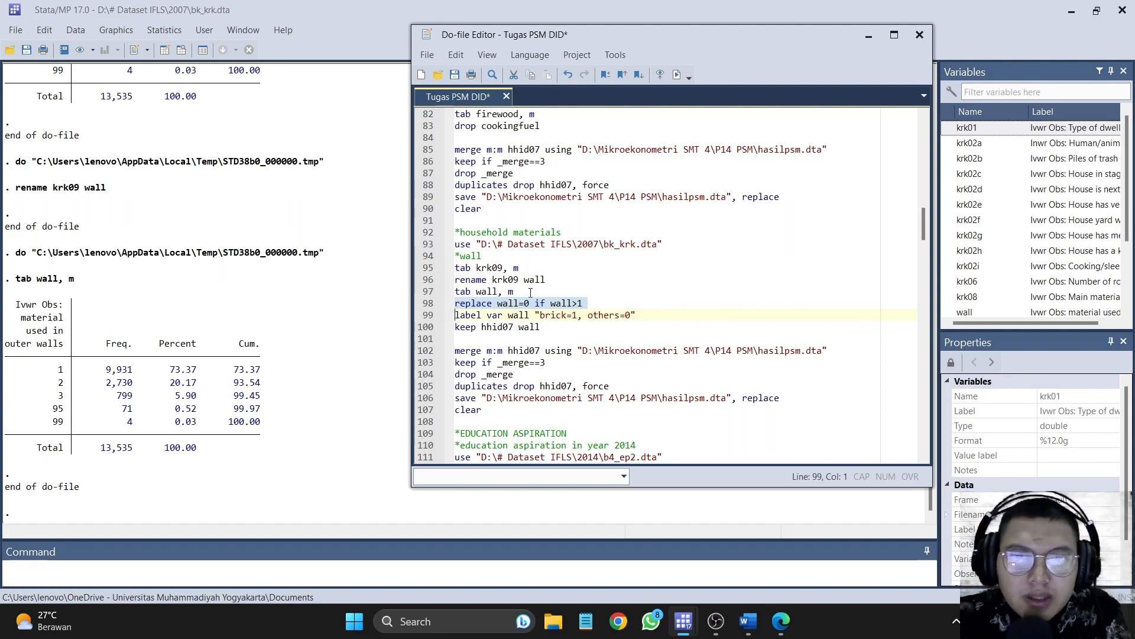
left_click(672, 76)
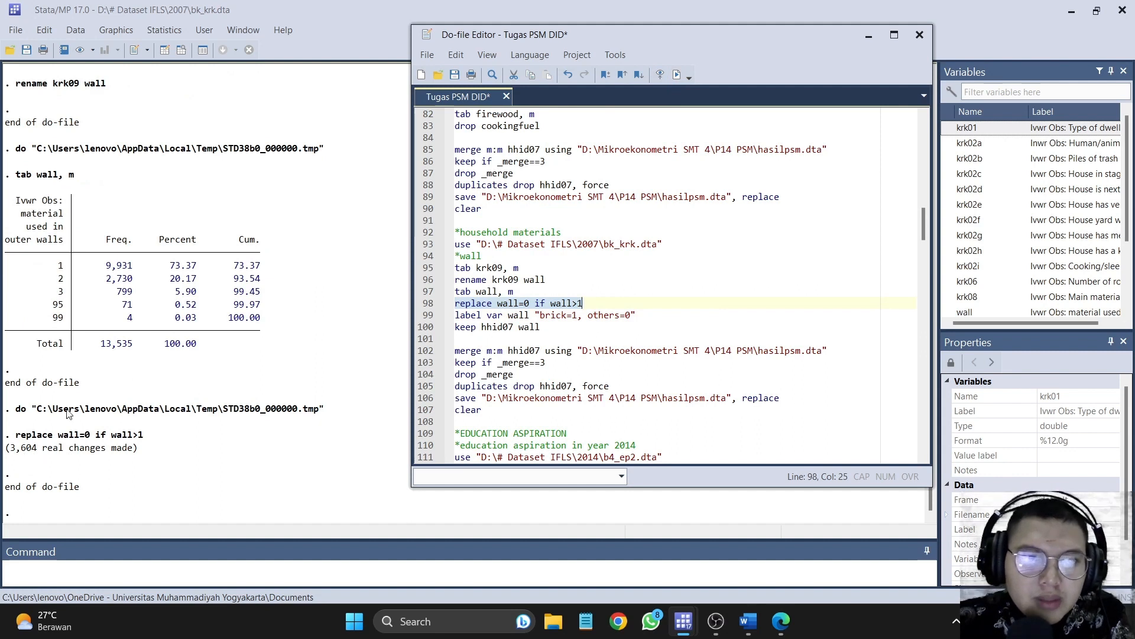
left_click(430, 315)
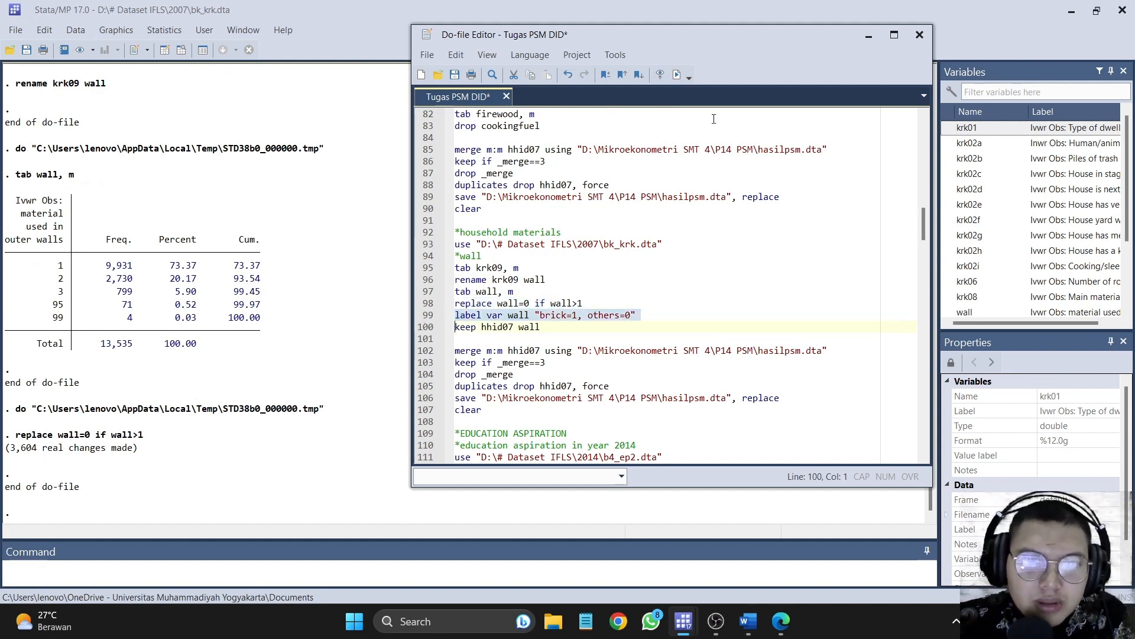
left_click(672, 76)
Step: Insert "tab wall, m" below the wall label command and run that line
left_click(653, 315)
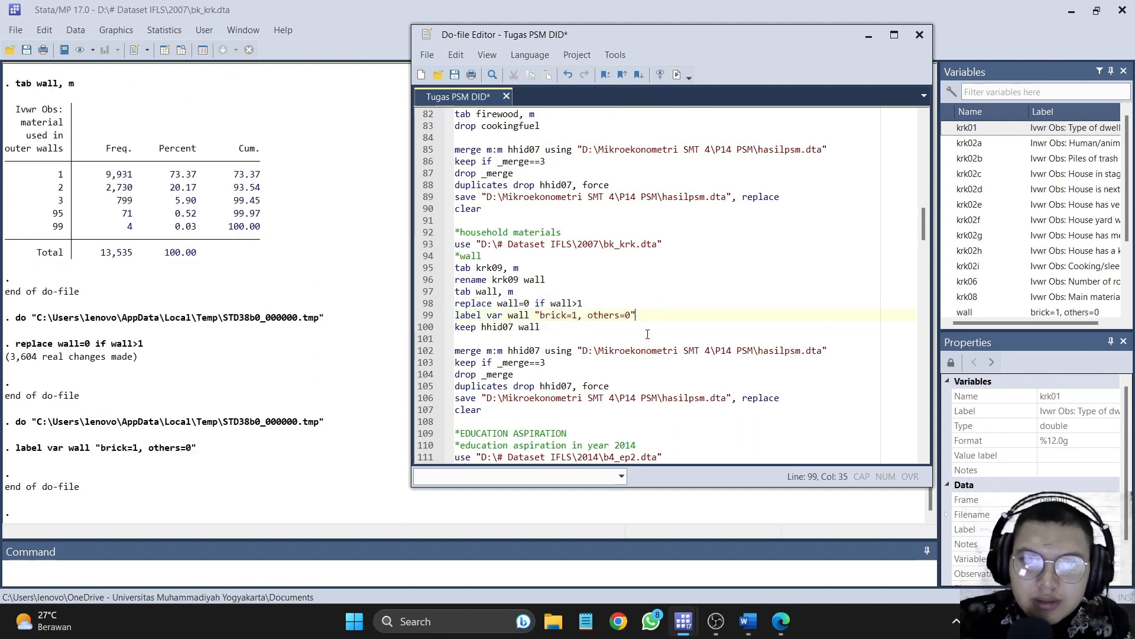
key("Return")
type("tab wa")
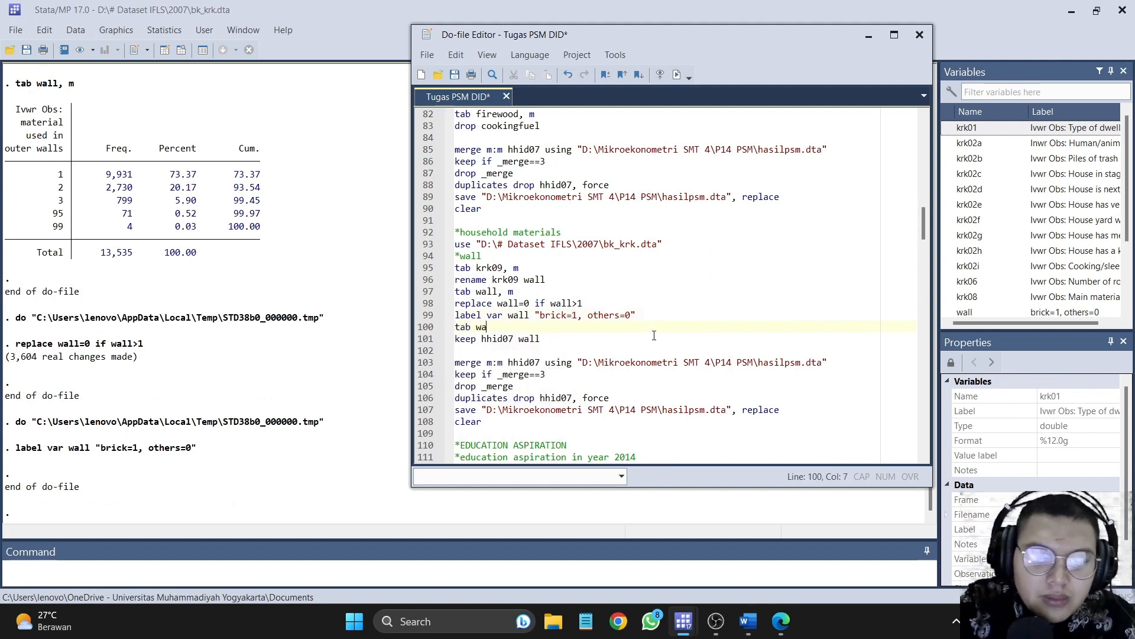
type("ll, m")
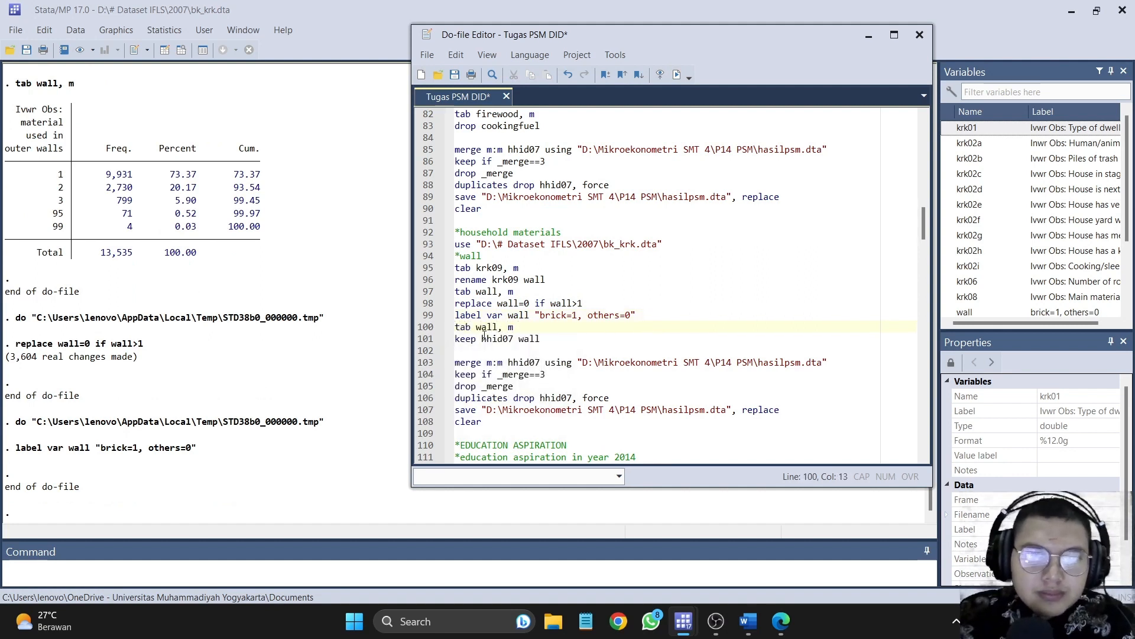
left_click(420, 327)
left_click(677, 75)
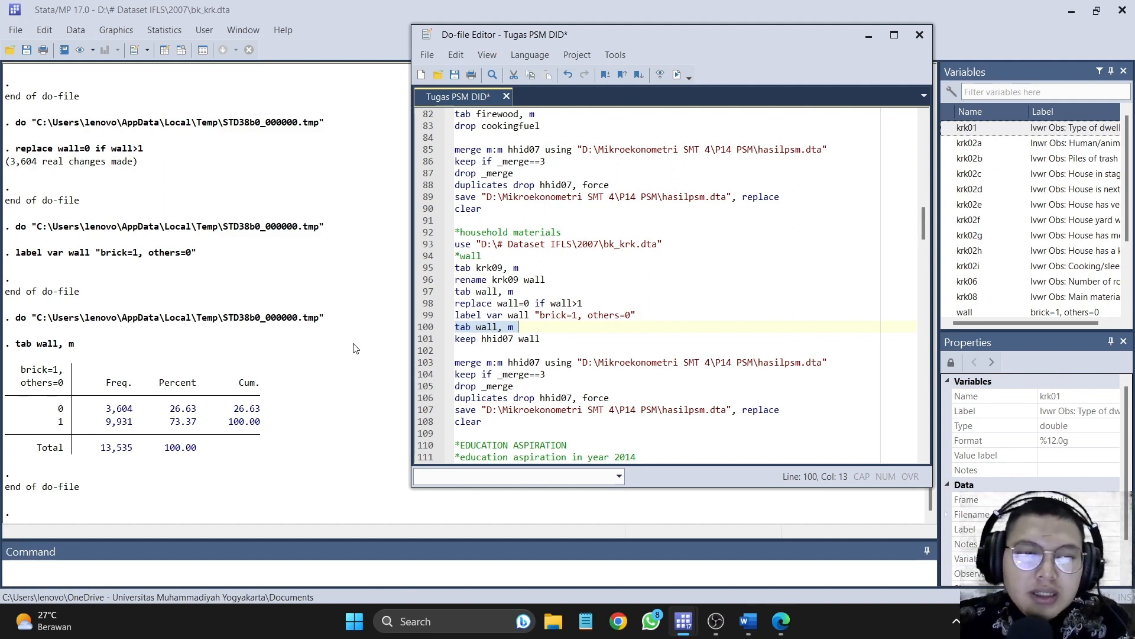
Step: Run lines 101 and 103 to keep only hhid07 and wall and merge m:m on hhid07 with hasilpsm.dta
left_click(420, 344)
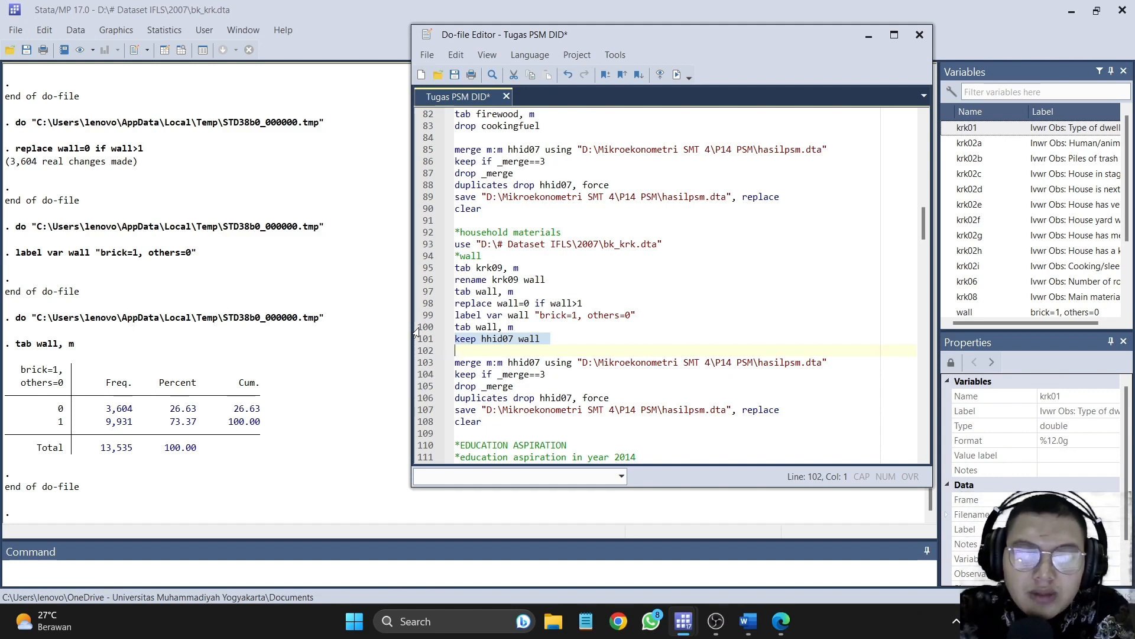
left_click(677, 74)
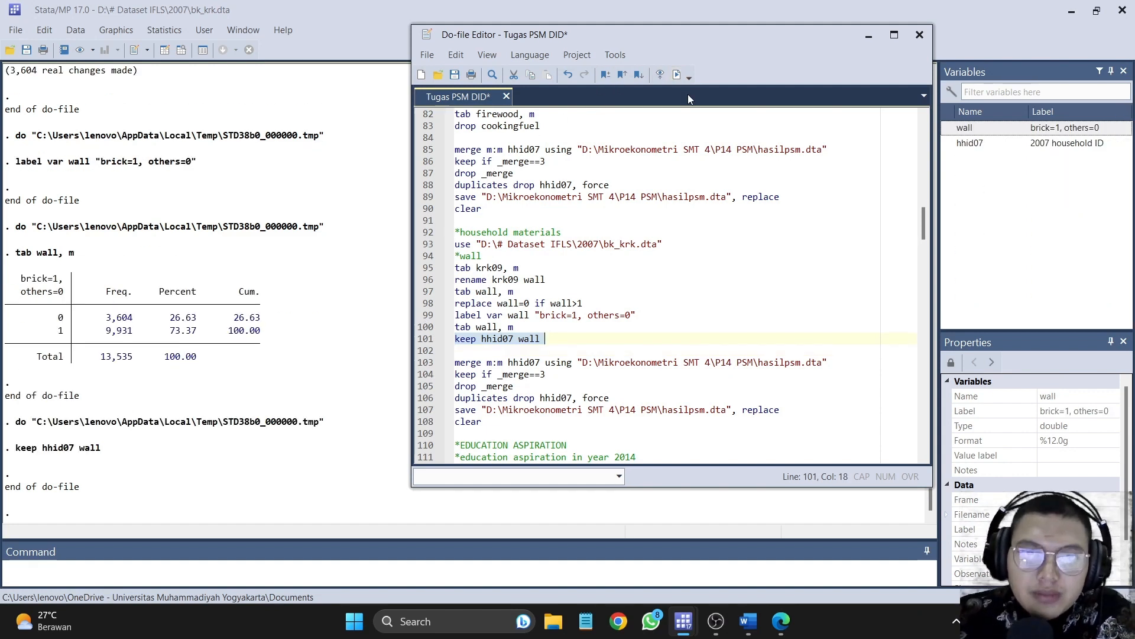
left_click(426, 363)
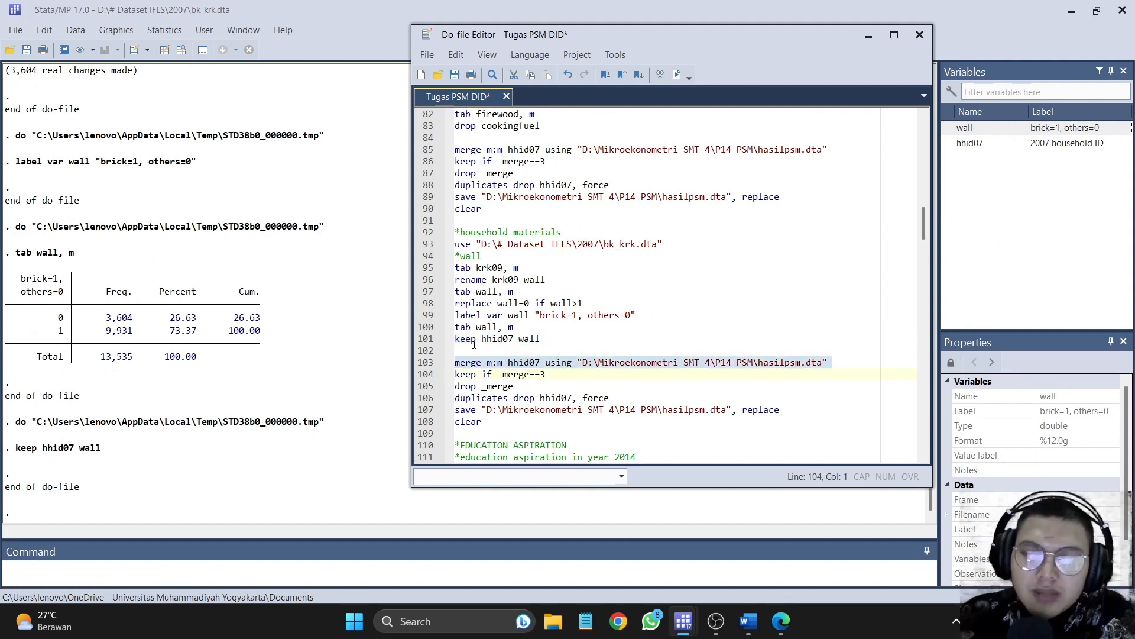
left_click(676, 75)
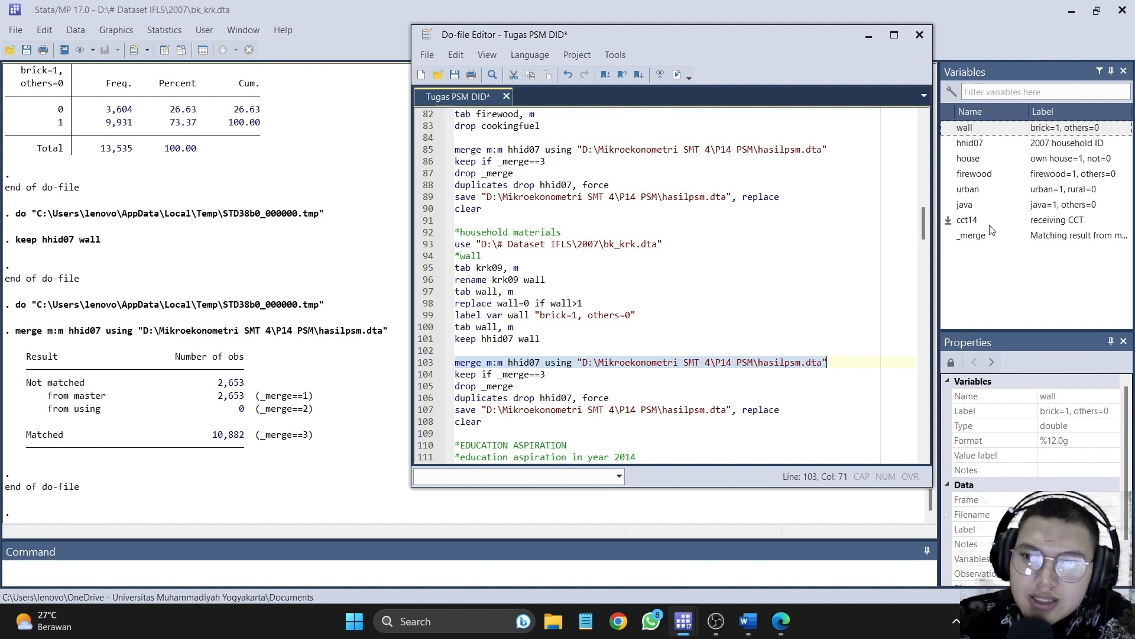
Step: Run lines 104 and 105 to keep observations with _merge==3 and drop the _merge variable
scroll(549, 369, "down", 1)
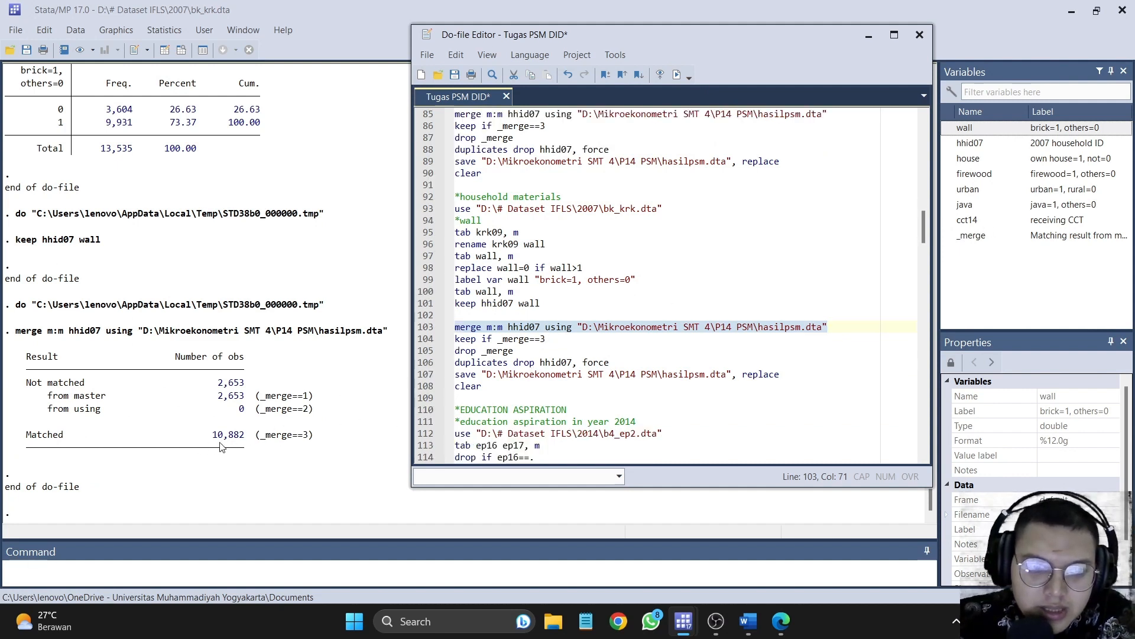
left_click(424, 344)
left_click(677, 74)
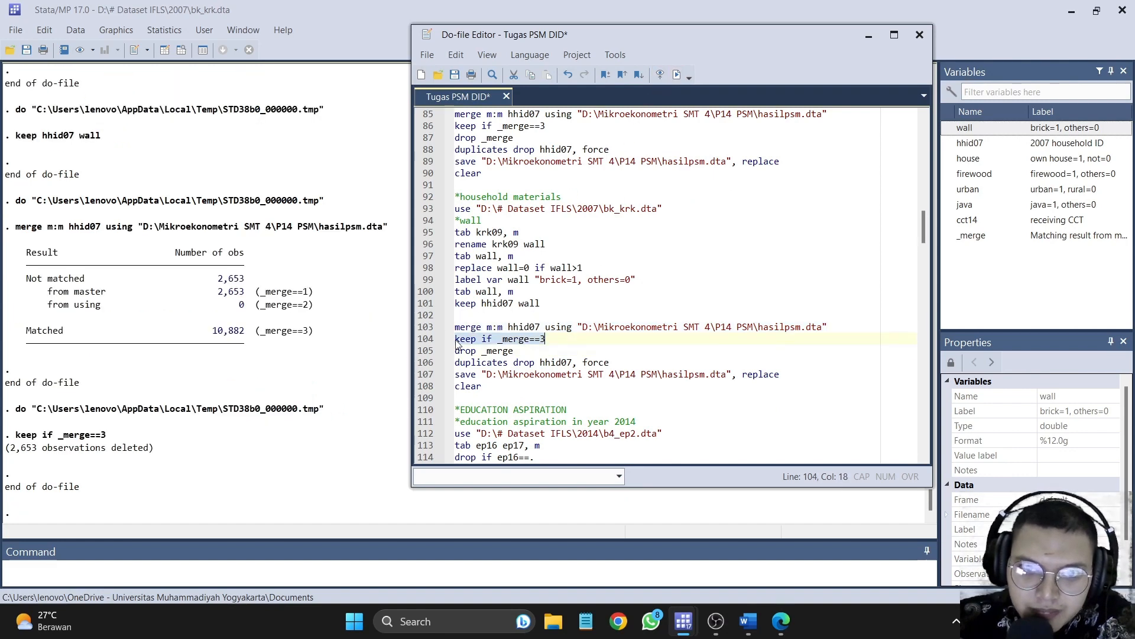
left_click(423, 350)
left_click(677, 74)
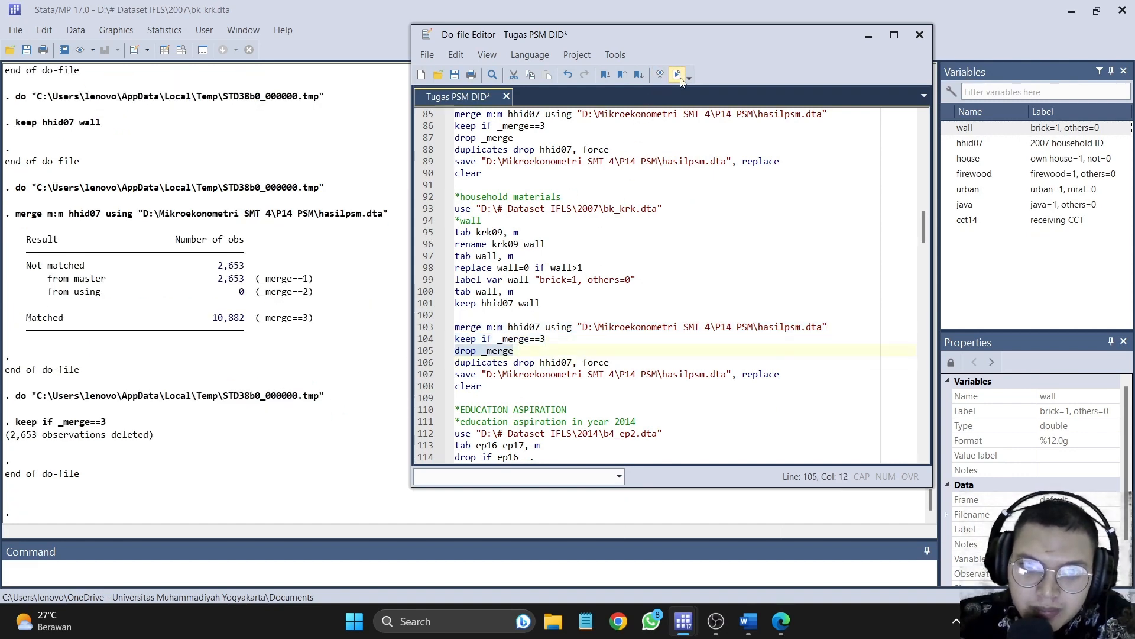
Step: Run lines 106 and 107 to drop hhid07 duplicates and save the wall data over hasilpsm.dta
left_click(447, 366)
left_click_drag(448, 367, 486, 378)
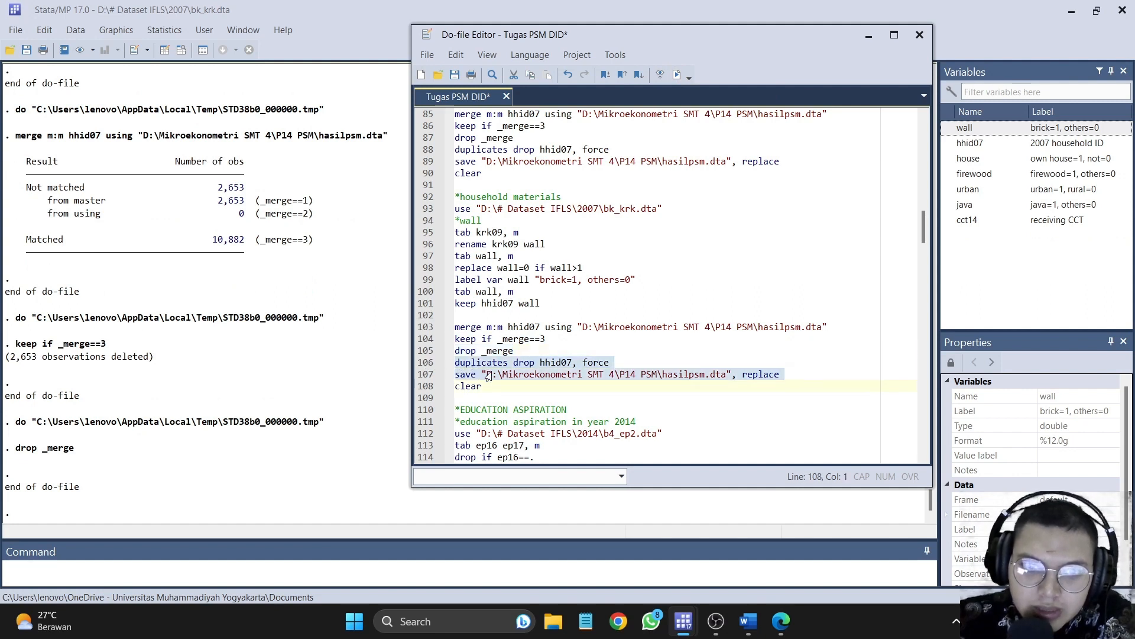
left_click(422, 363)
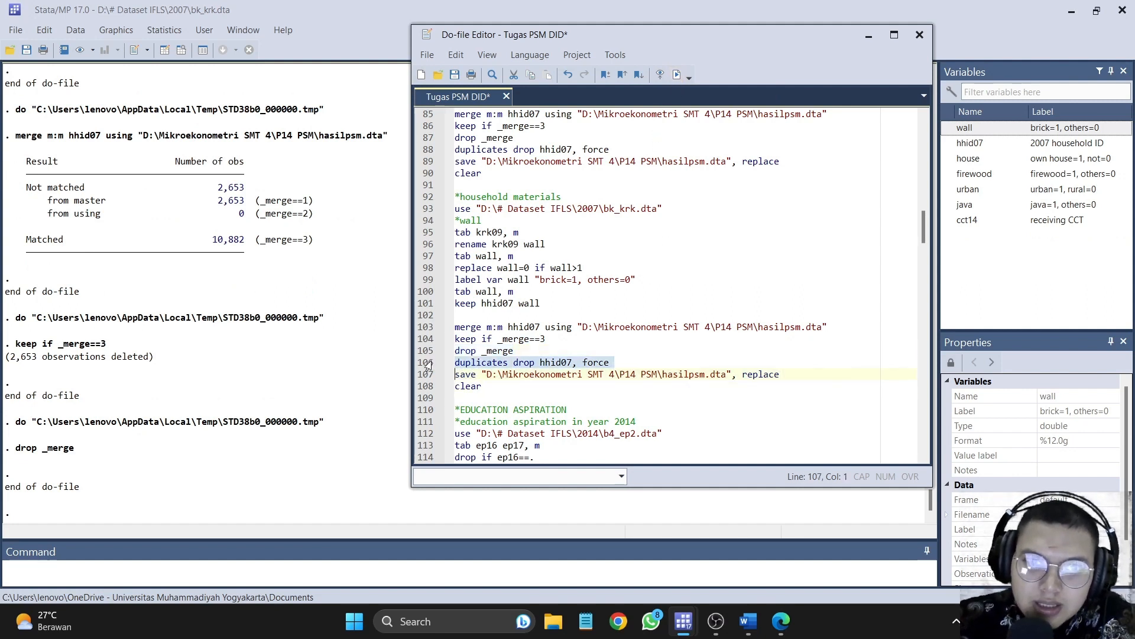
left_click(676, 74)
left_click(448, 374)
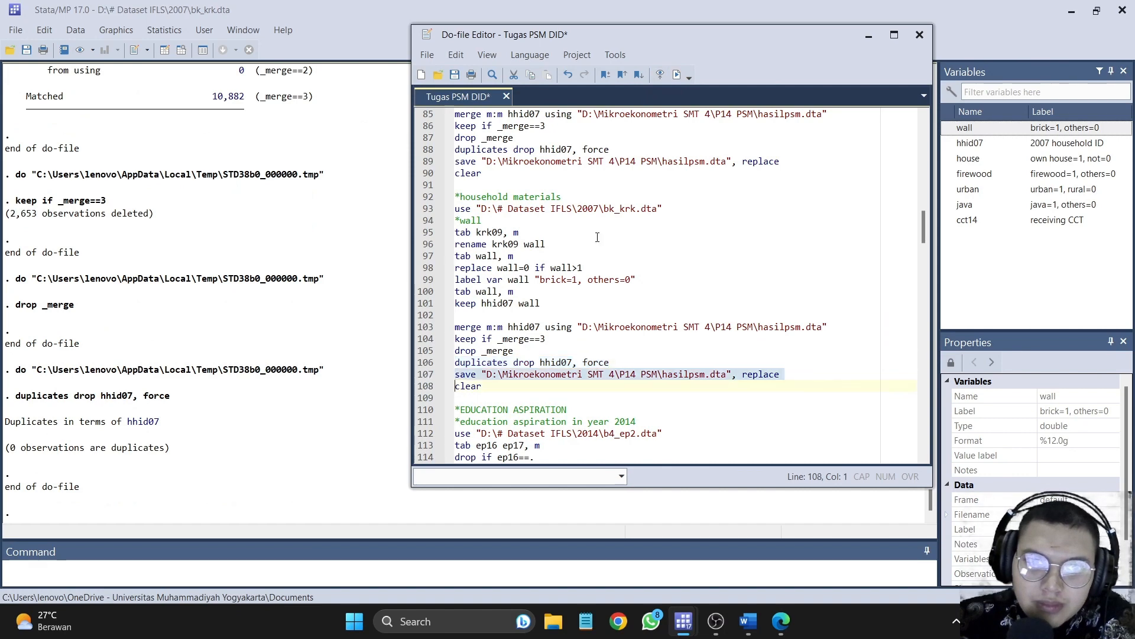
left_click(676, 74)
Step: Review the EDUCATION ASPIRATION code in the do-file and switch to the Word answer key to check the Aspirasi pendidikan row
scroll(650, 321, "down", 5)
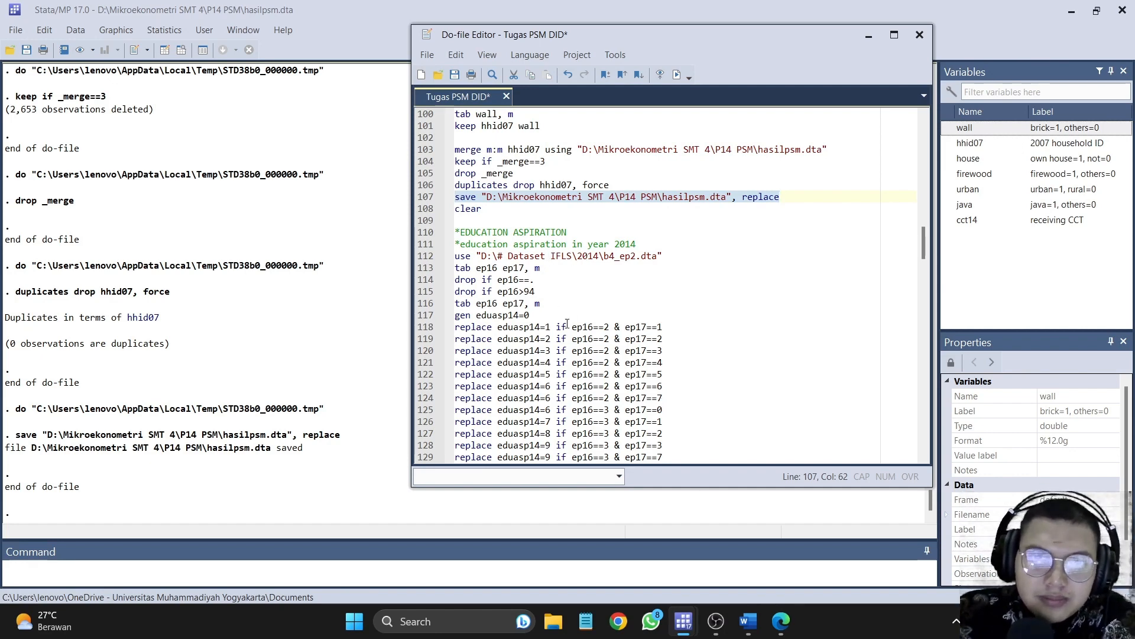
scroll(567, 323, "down", 2)
scroll(430, 269, "up", 1)
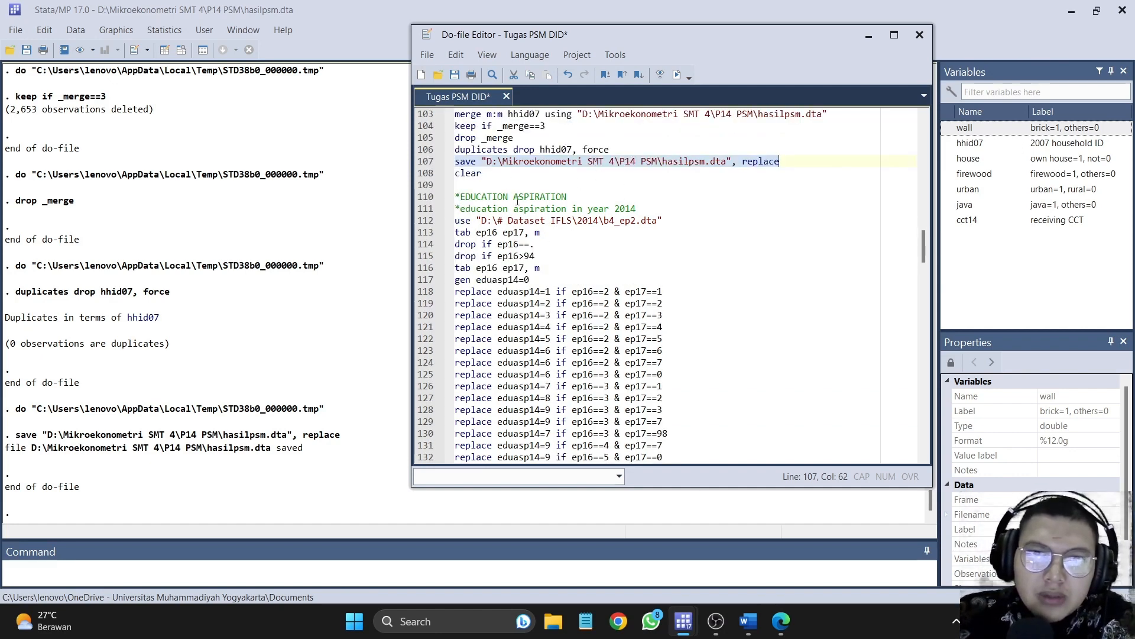
mouse_move(748, 621)
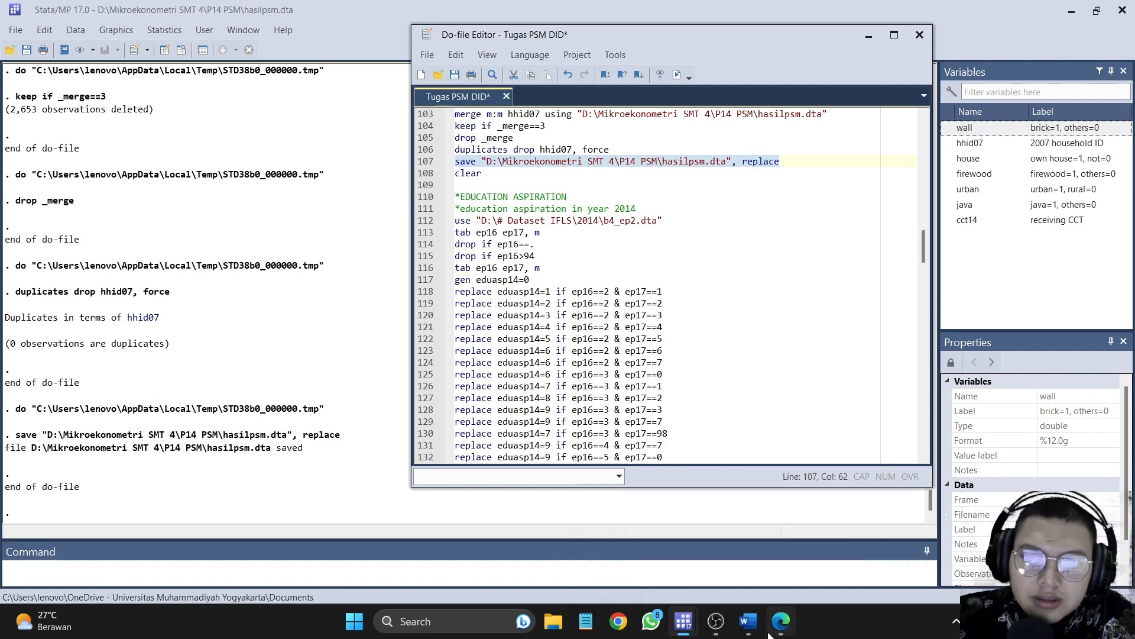
left_click(677, 532)
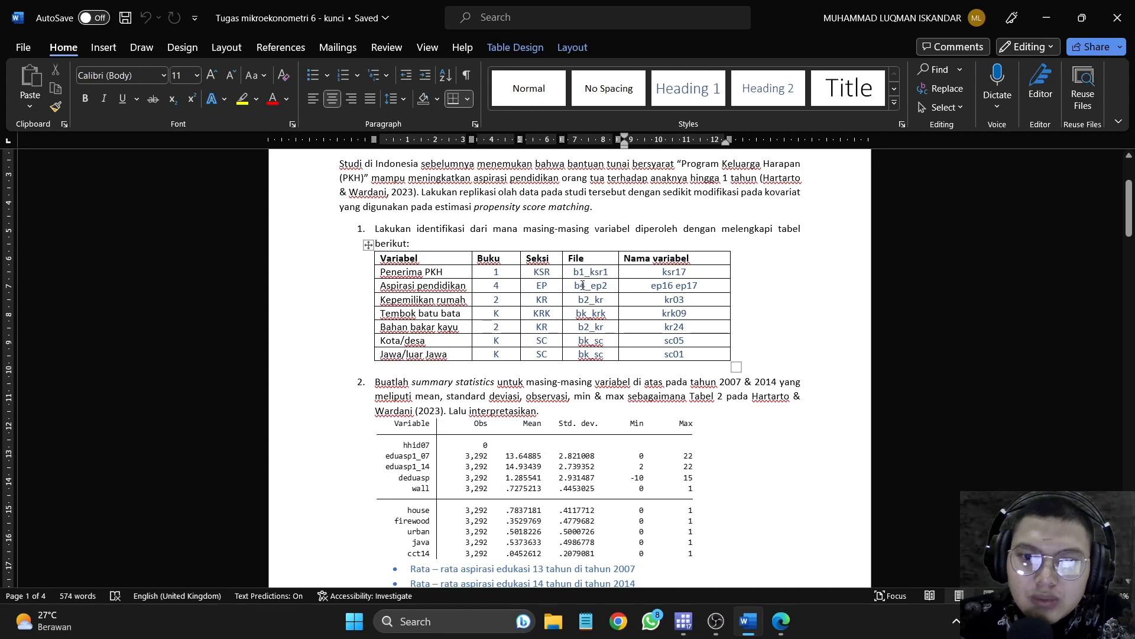
Step: Switch back to Stata and run do-file lines 108 and 112 to clear memory and load the 2014 dataset b4_ep2.dta
left_click(1046, 19)
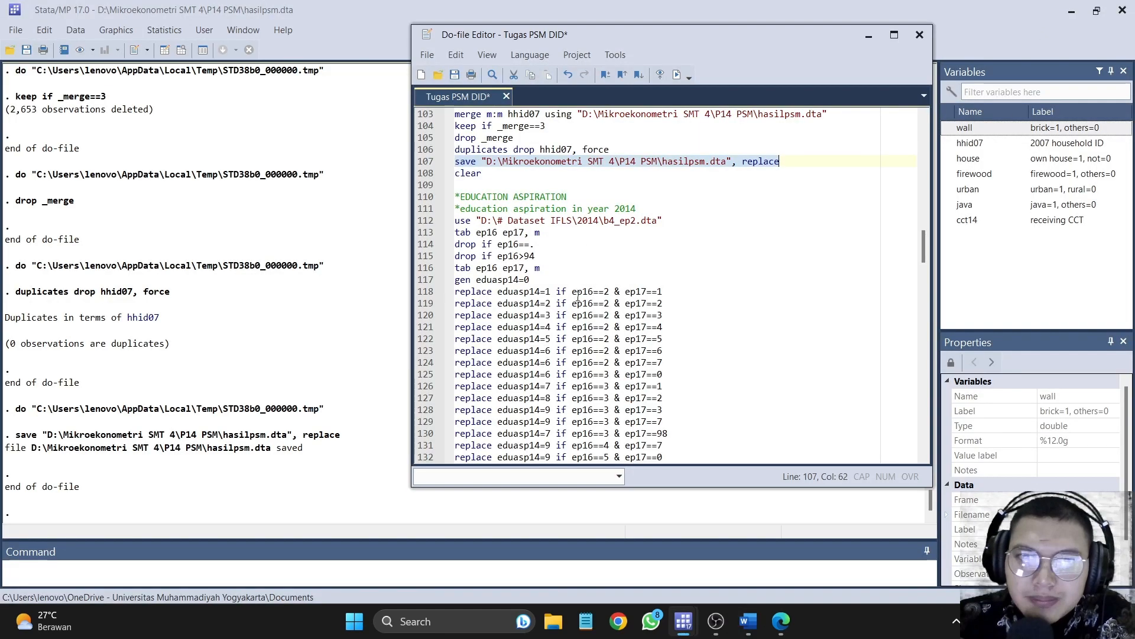
left_click(418, 174)
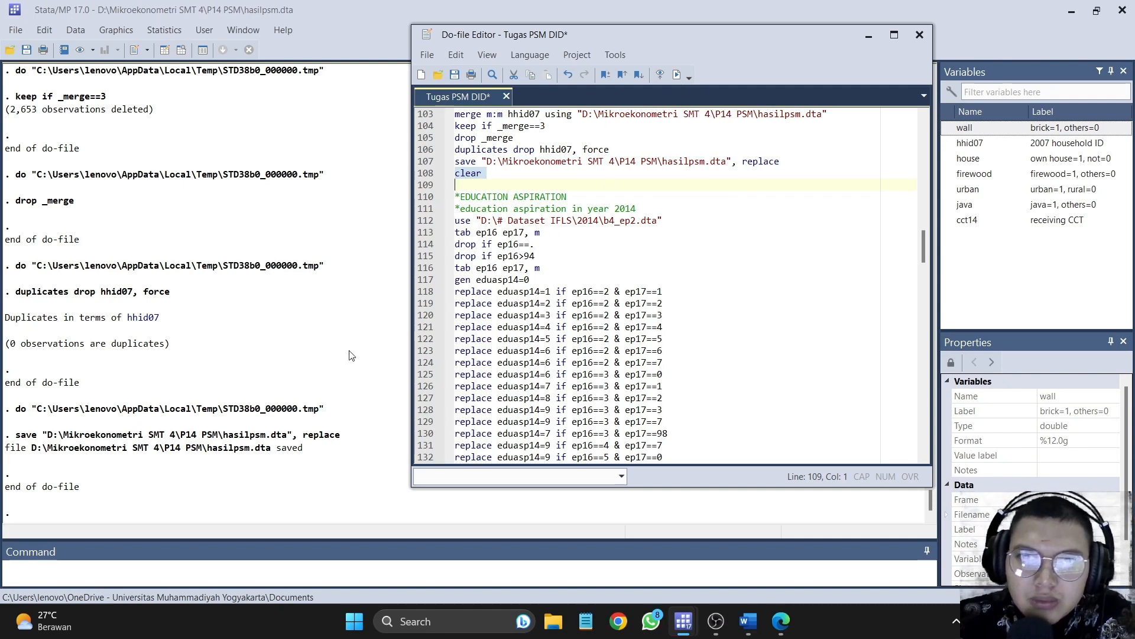
left_click(677, 76)
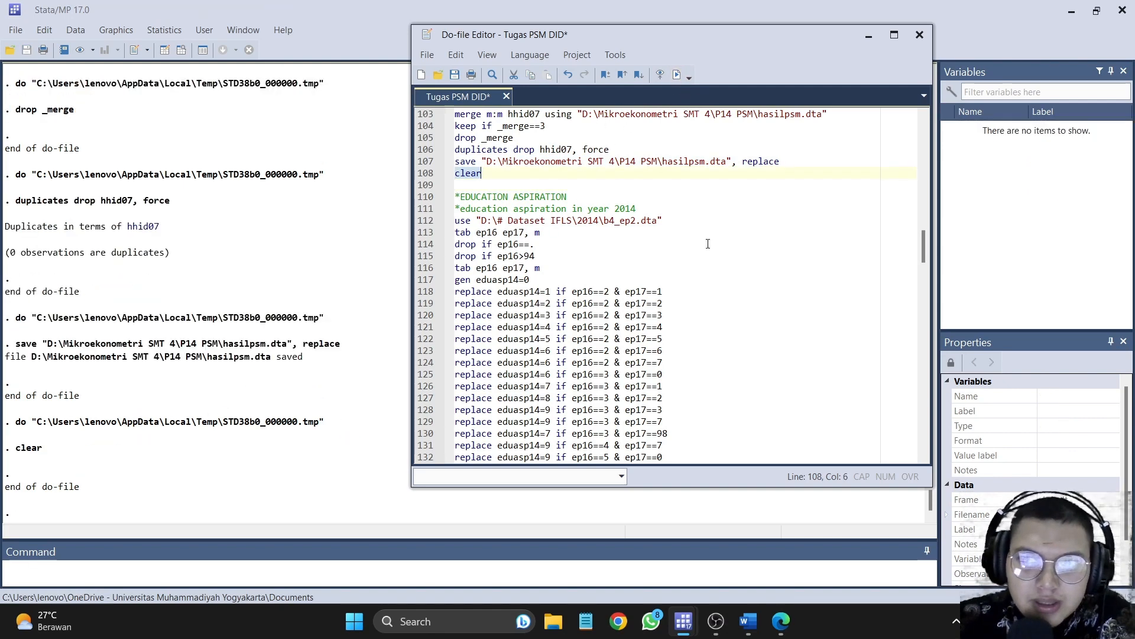
left_click(421, 221)
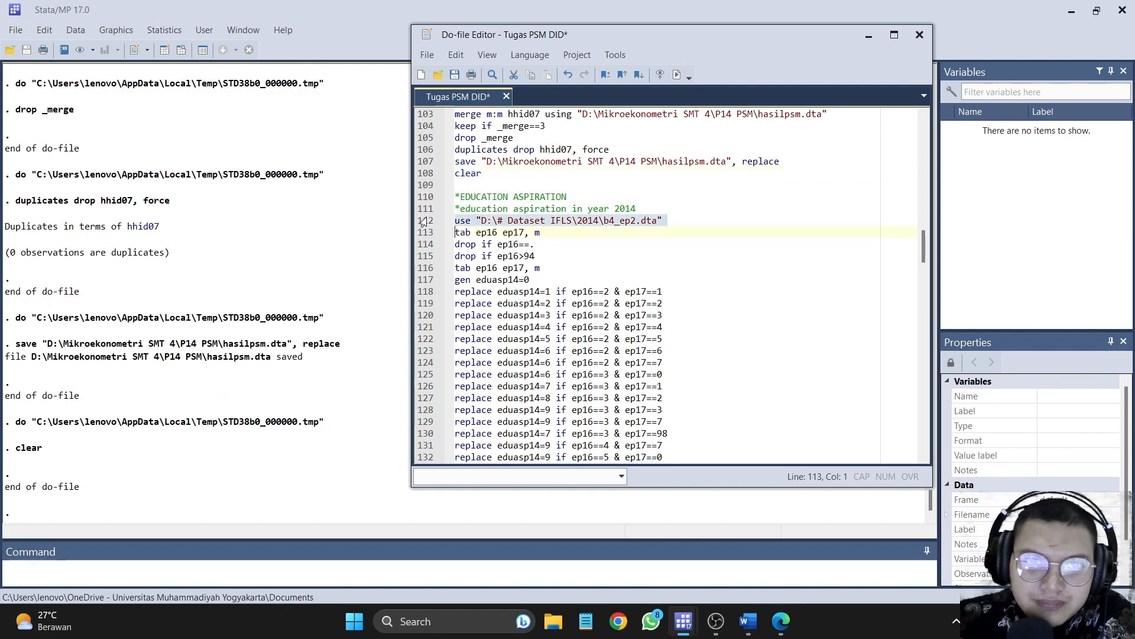
left_click(677, 76)
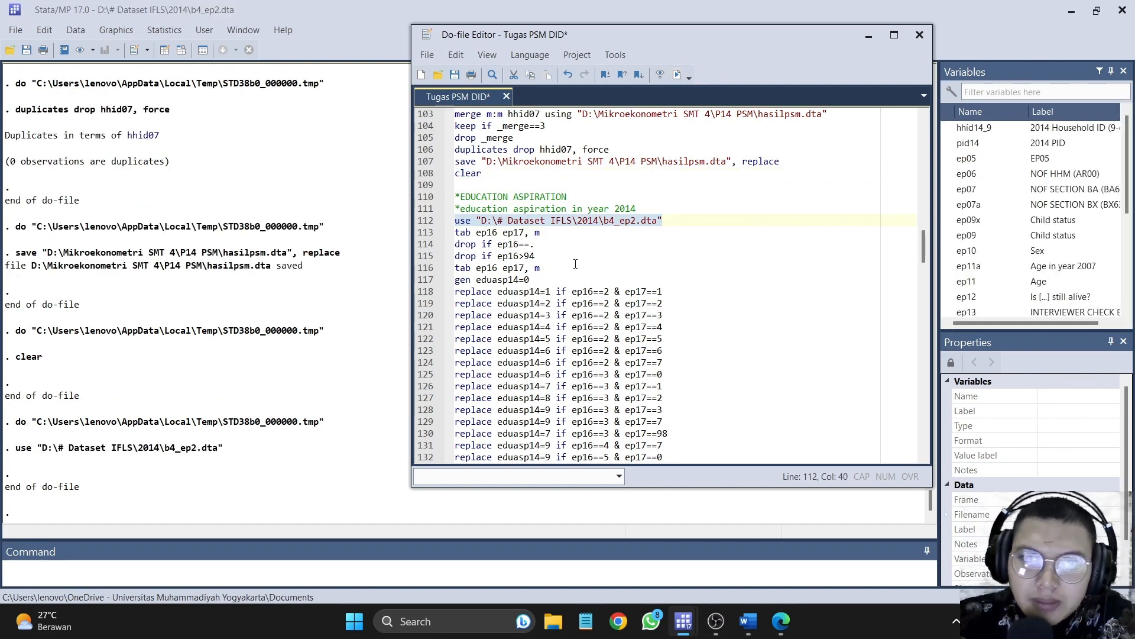
Step: Run line 113 to cross-tabulate ep16 and ep17 with missing values, and examine the full table in the results window
left_click(421, 232)
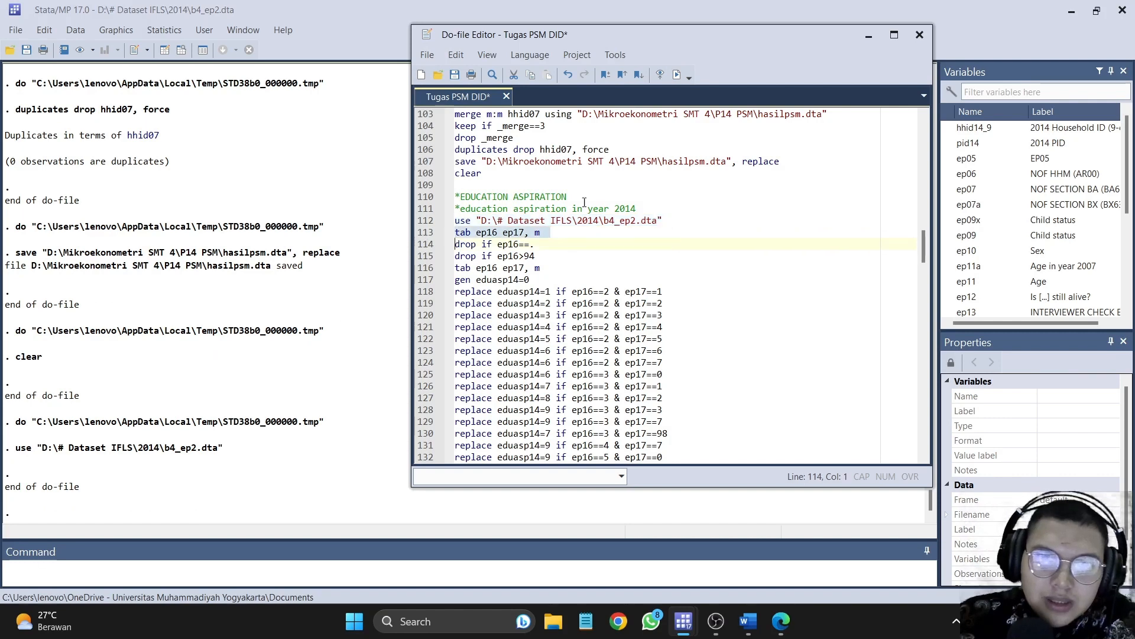
left_click(678, 75)
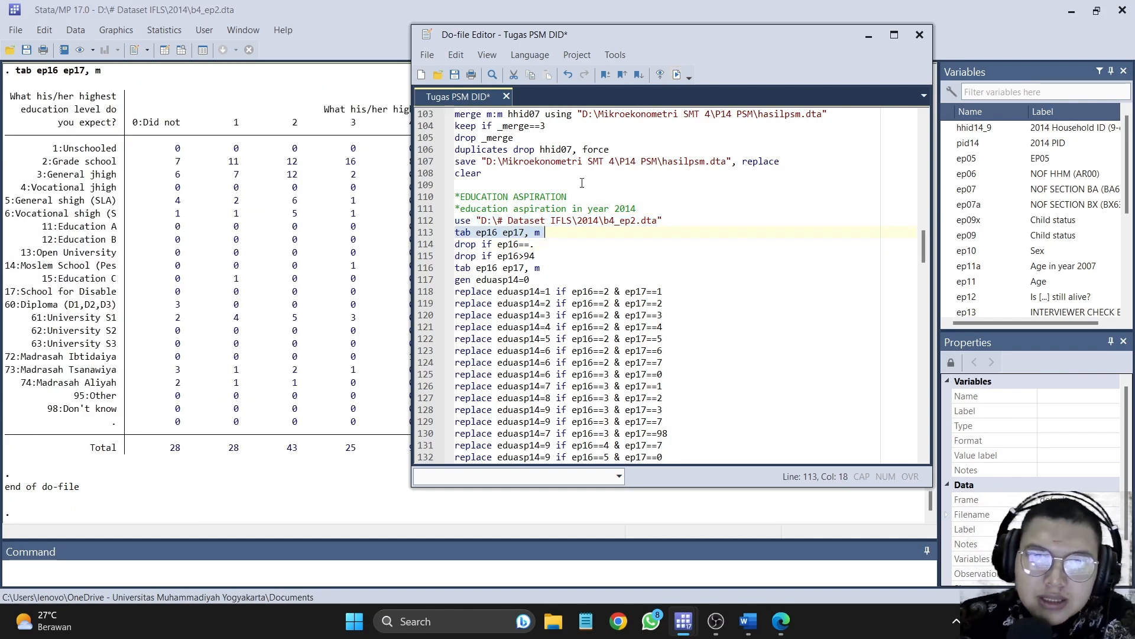
left_click(516, 6)
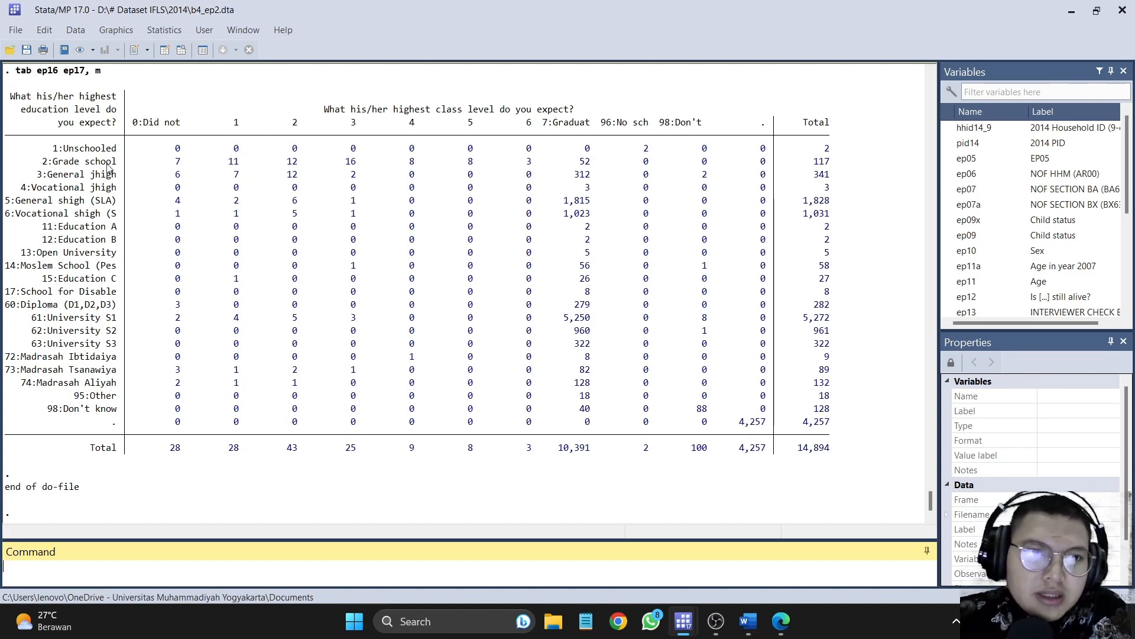
mouse_move(688, 623)
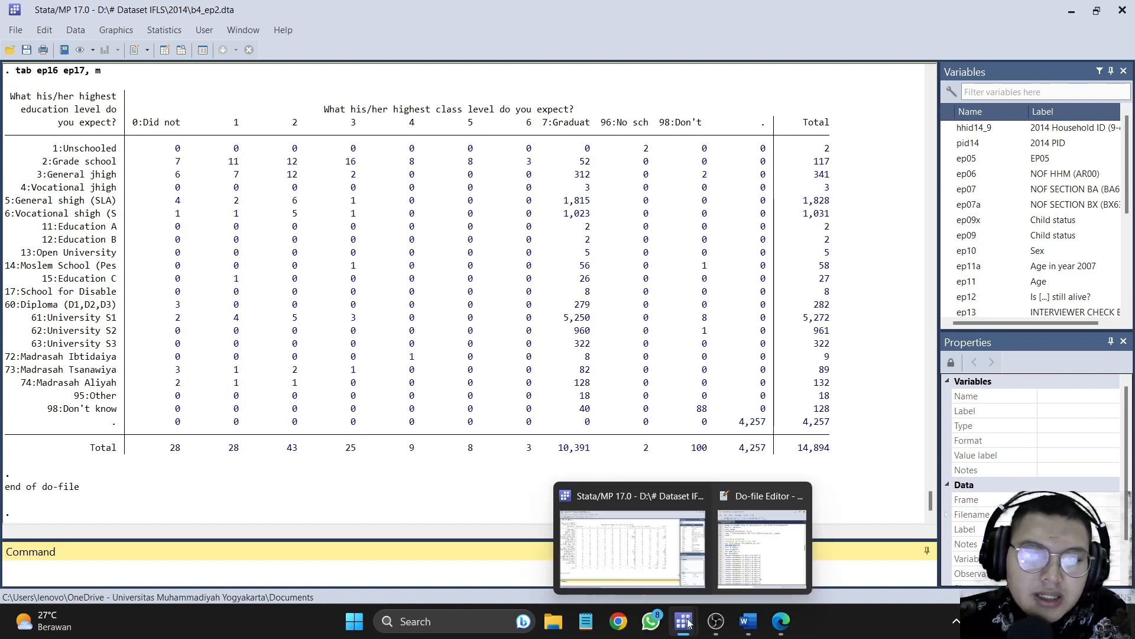
Step: Run line 114 of the do-file, drop if ep16==., after checking the missing-value row in the ep16 by ep17 table
left_click(762, 547)
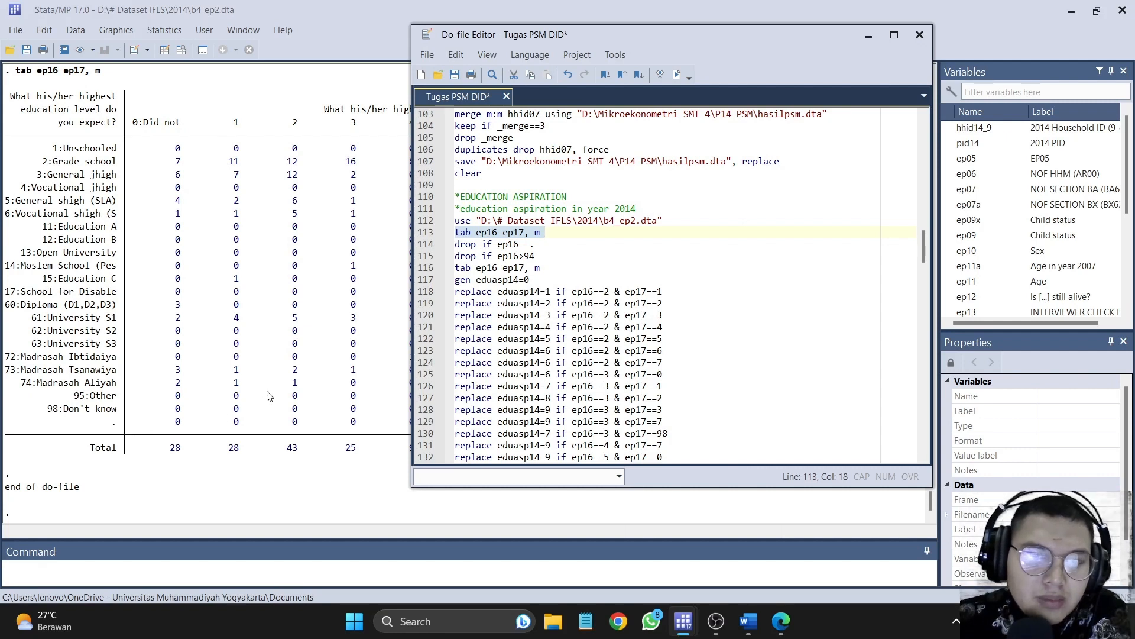
left_click(426, 246)
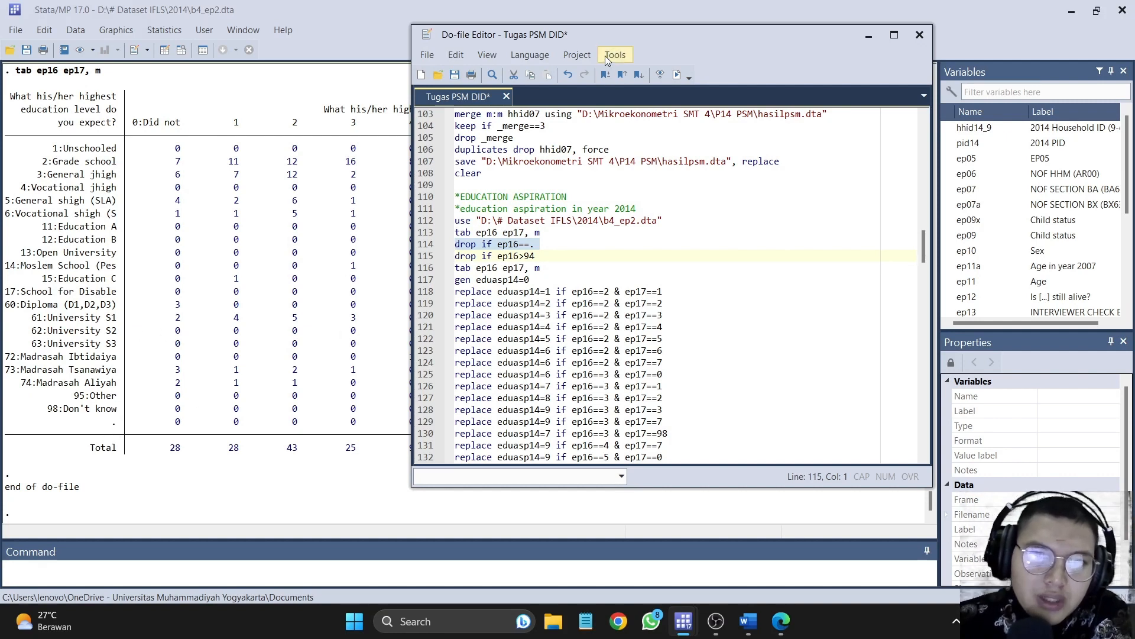
left_click_drag(609, 36, 771, 495)
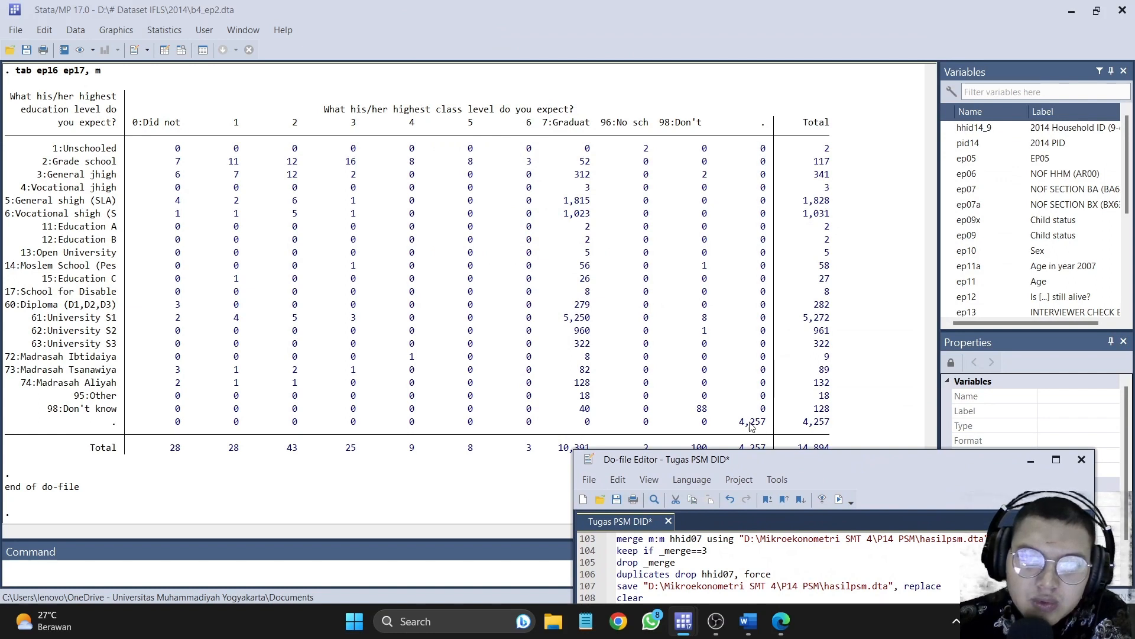
left_click_drag(745, 422, 734, 425)
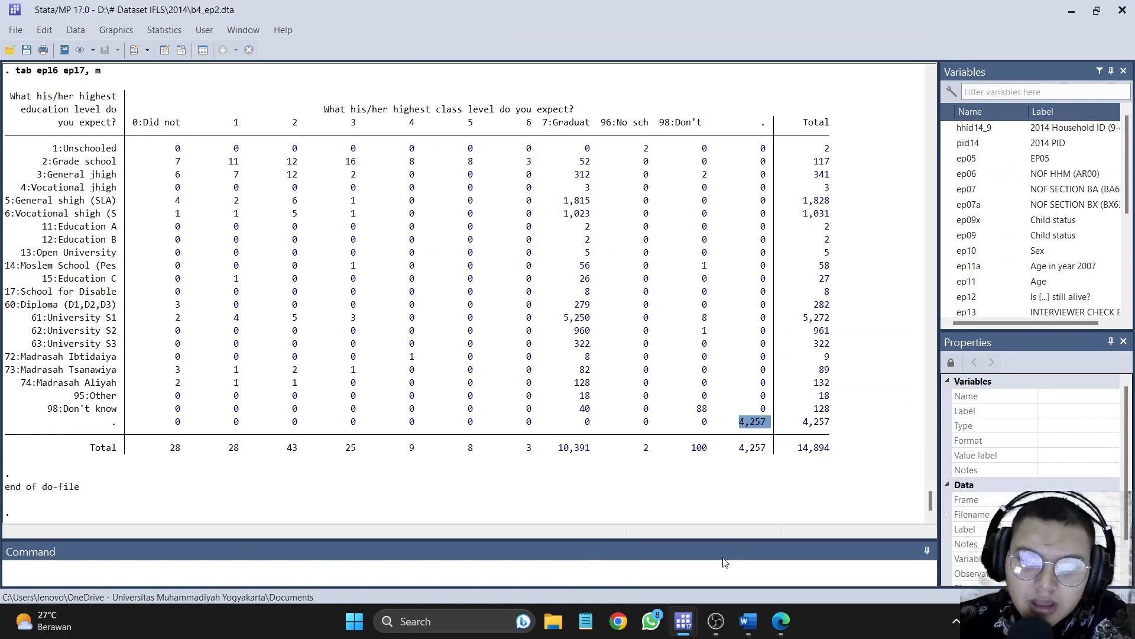
left_click_drag(100, 421, 772, 426)
mouse_move(680, 628)
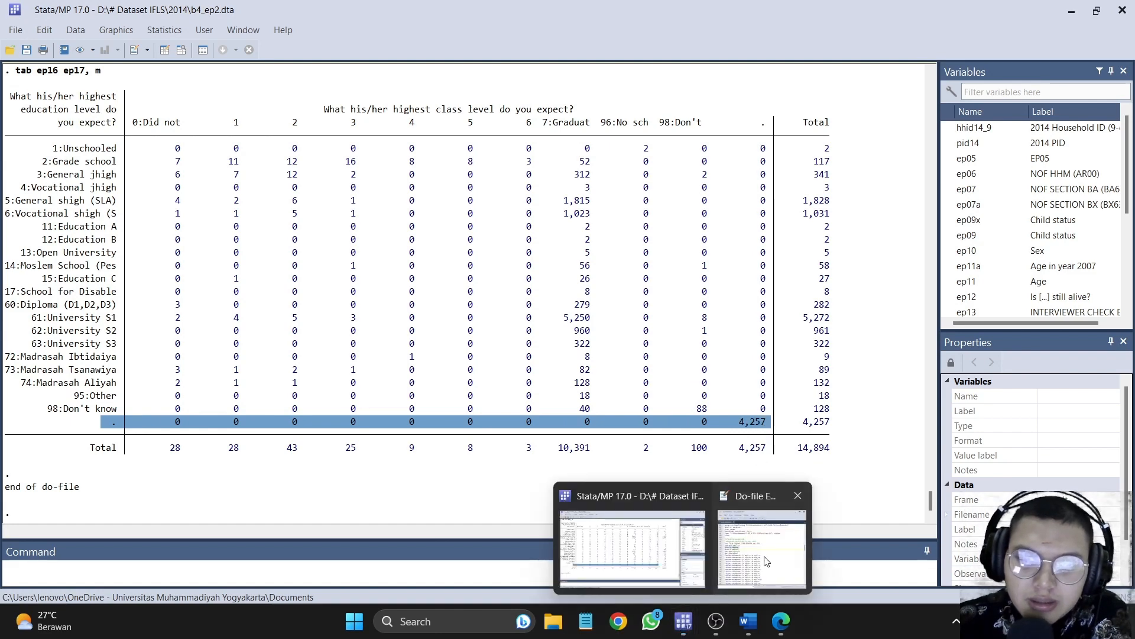
left_click(769, 532)
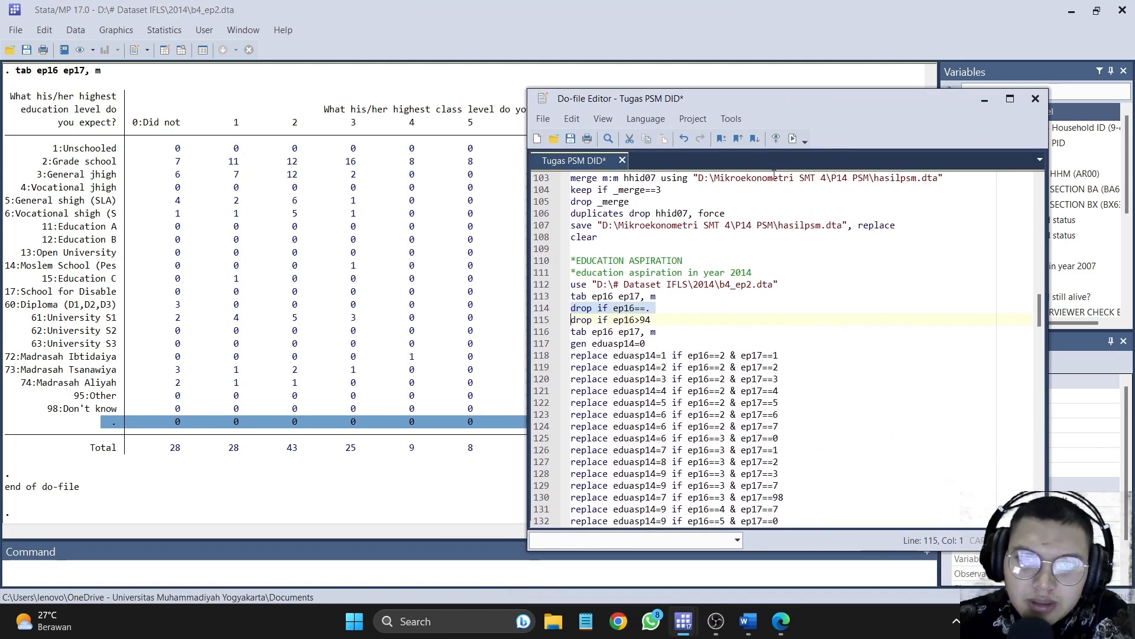
left_click(793, 138)
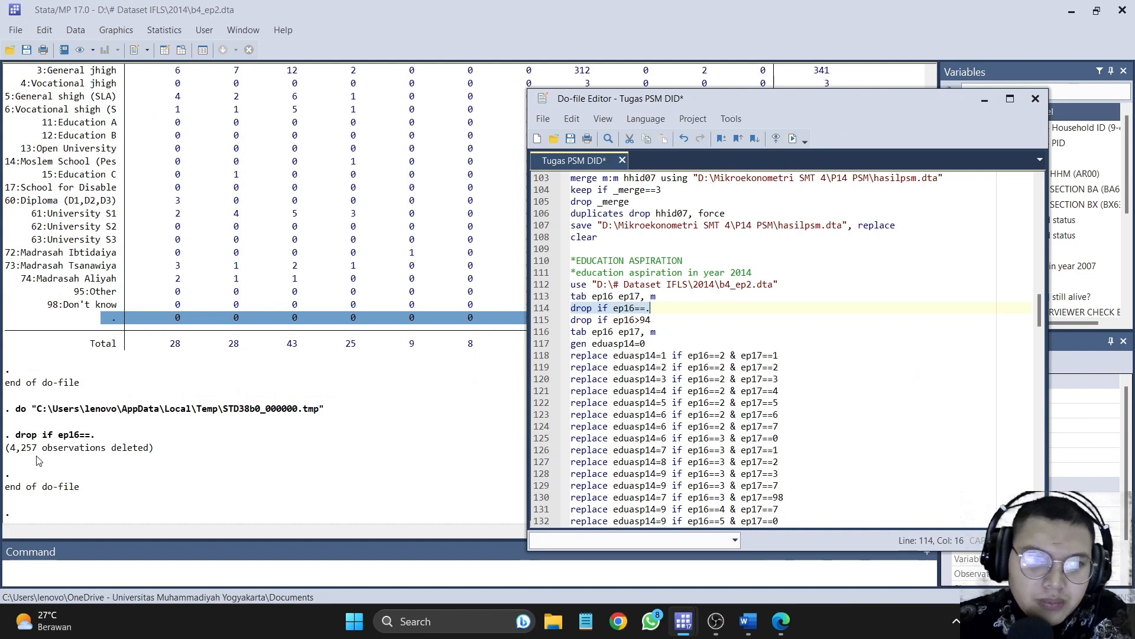
Step: Run line 115 of the do-file, drop if ep16>94, to remove the Other and Don't know education levels
left_click_drag(710, 107, 735, 388)
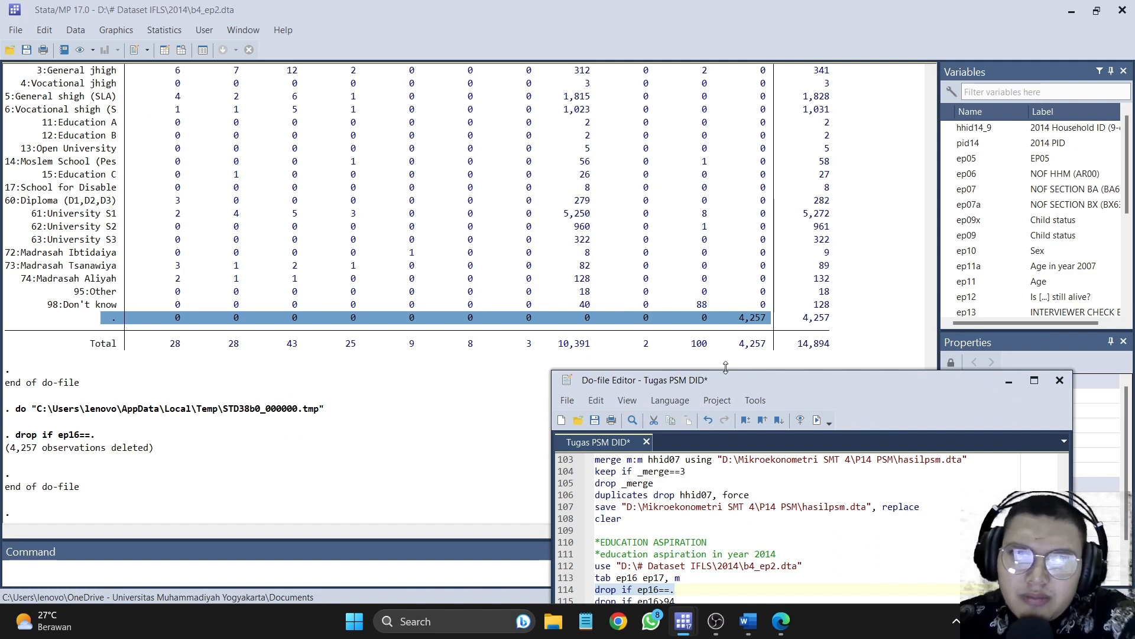
left_click_drag(715, 391, 744, 125)
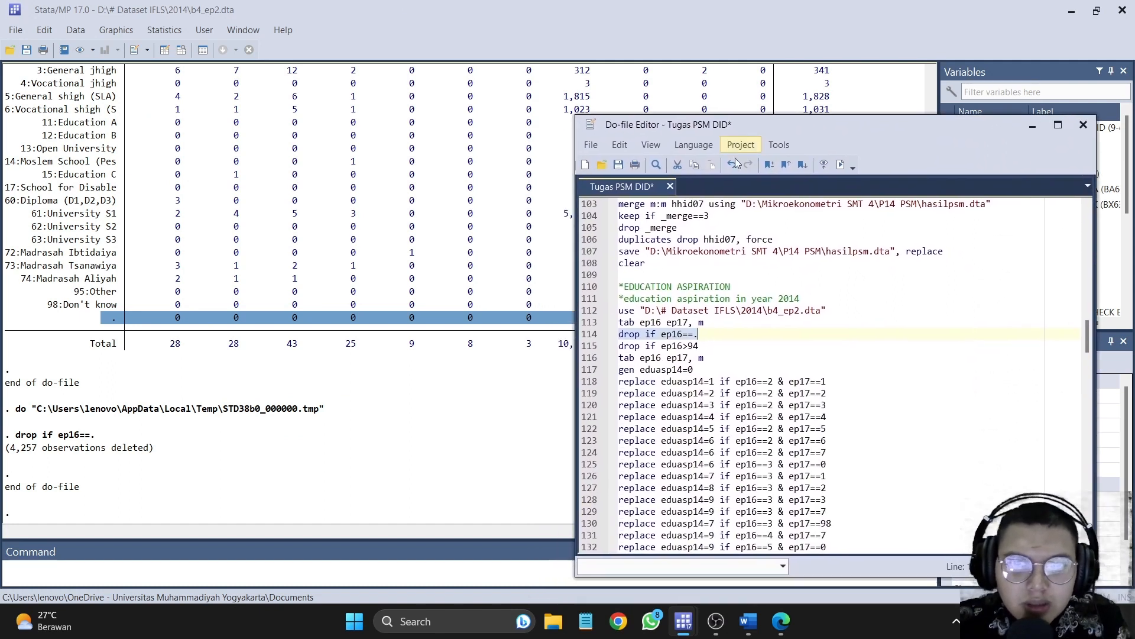
left_click(588, 347)
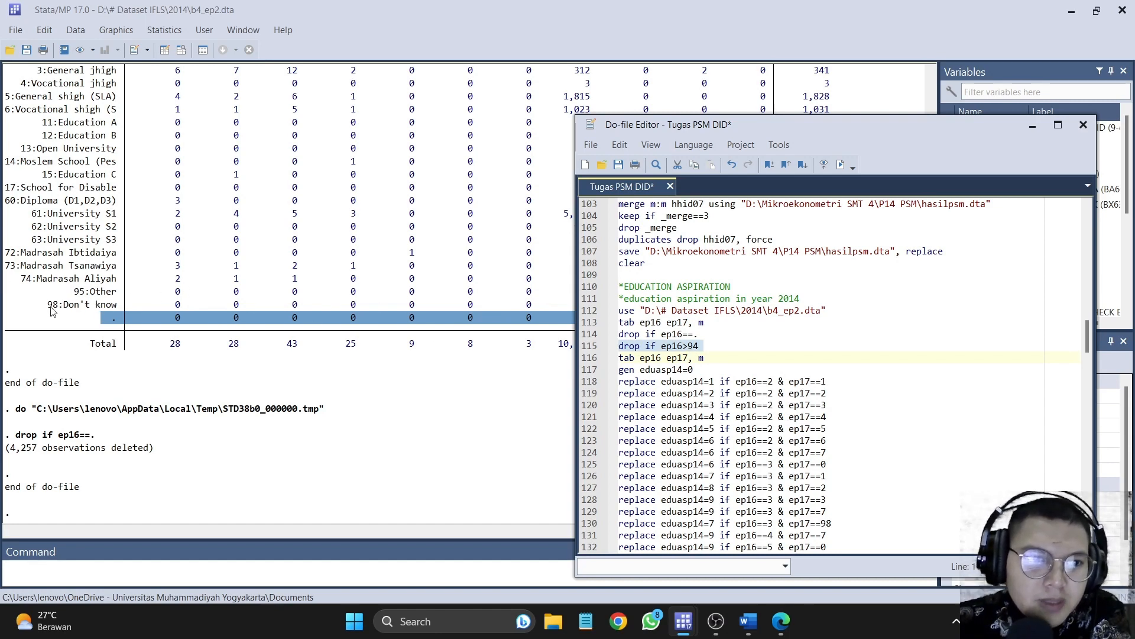
left_click(840, 166)
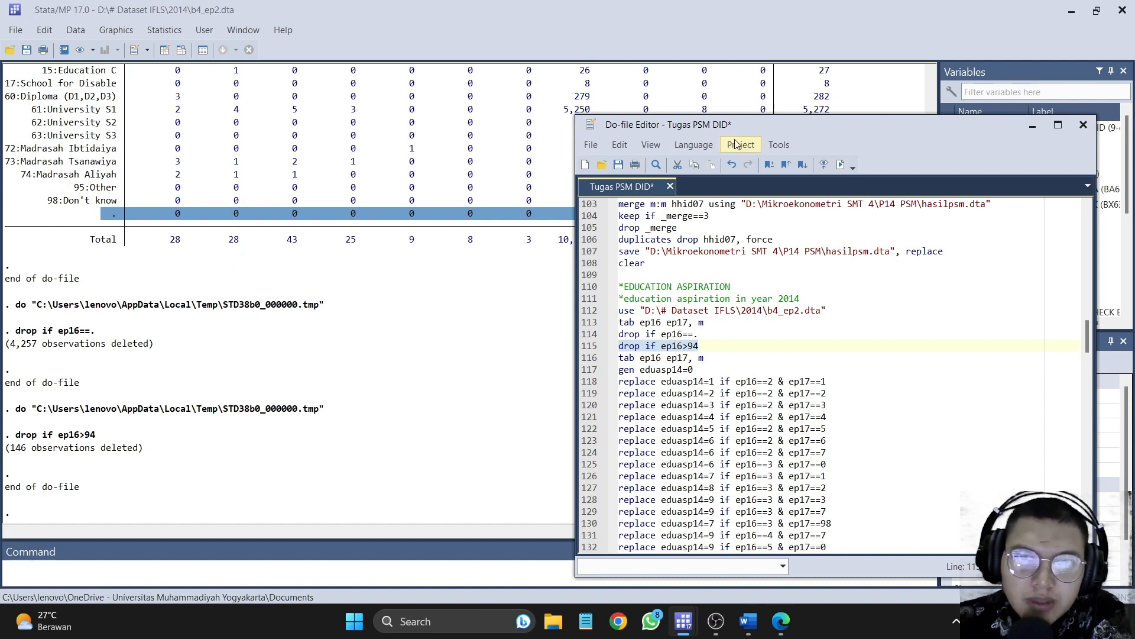
Step: Run the second tabulation on line 116, tab ep16 ep17, m, to cross-tabulate the cleaned data
left_click_drag(746, 130, 691, 65)
left_click(525, 293)
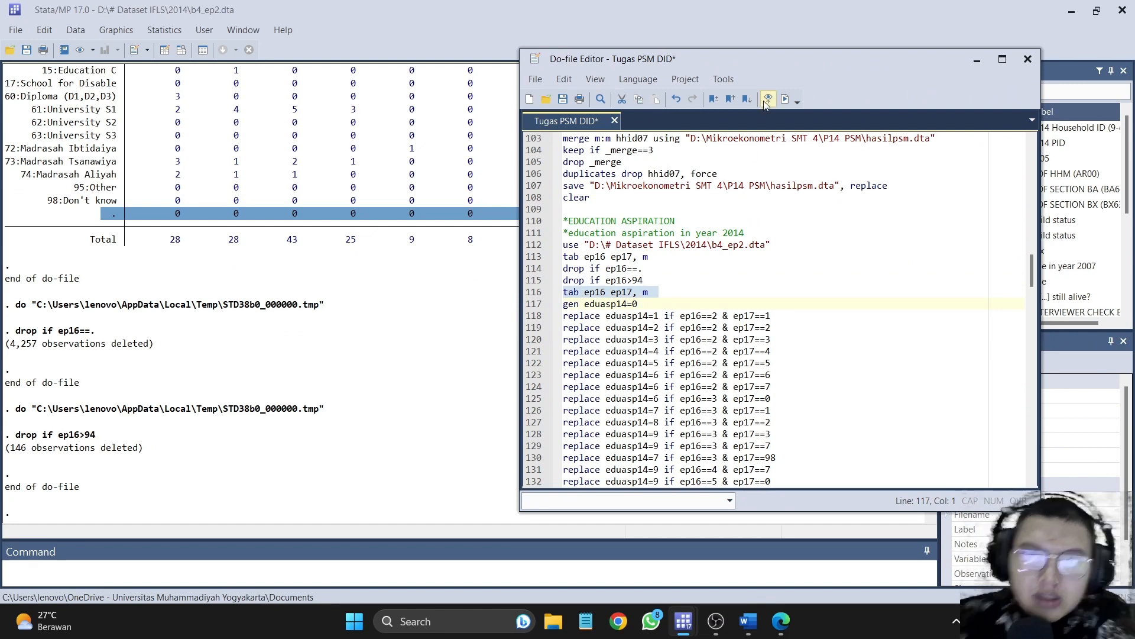
left_click(784, 100)
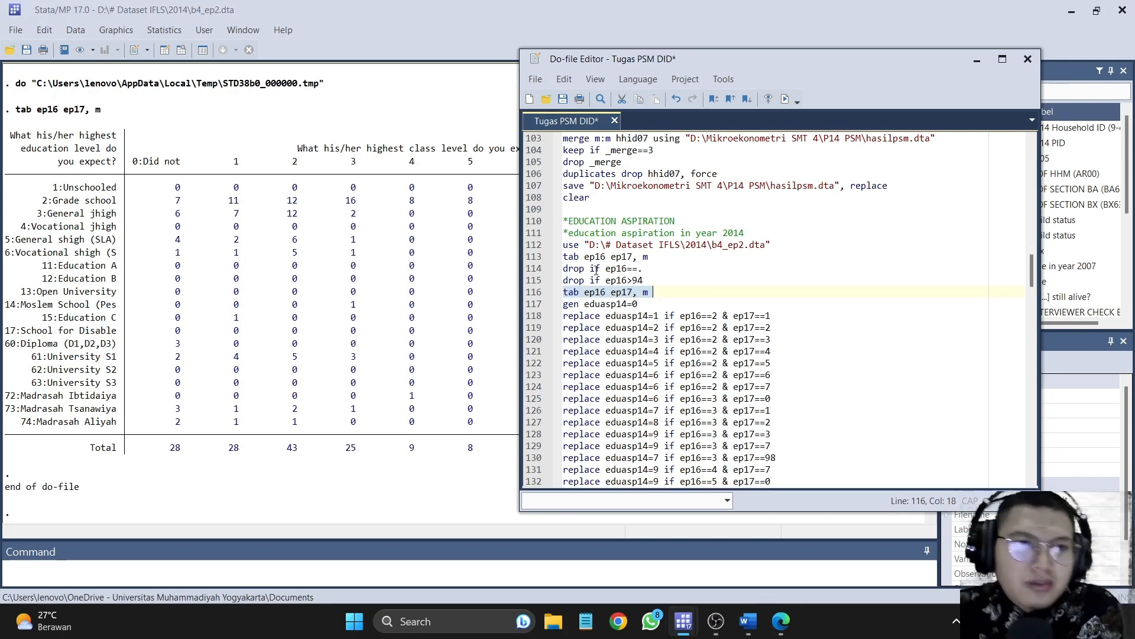
Step: Run line 117 of the do-file, gen eduasp14=0, to create the 2014 education aspiration variable
left_click_drag(661, 61, 718, 37)
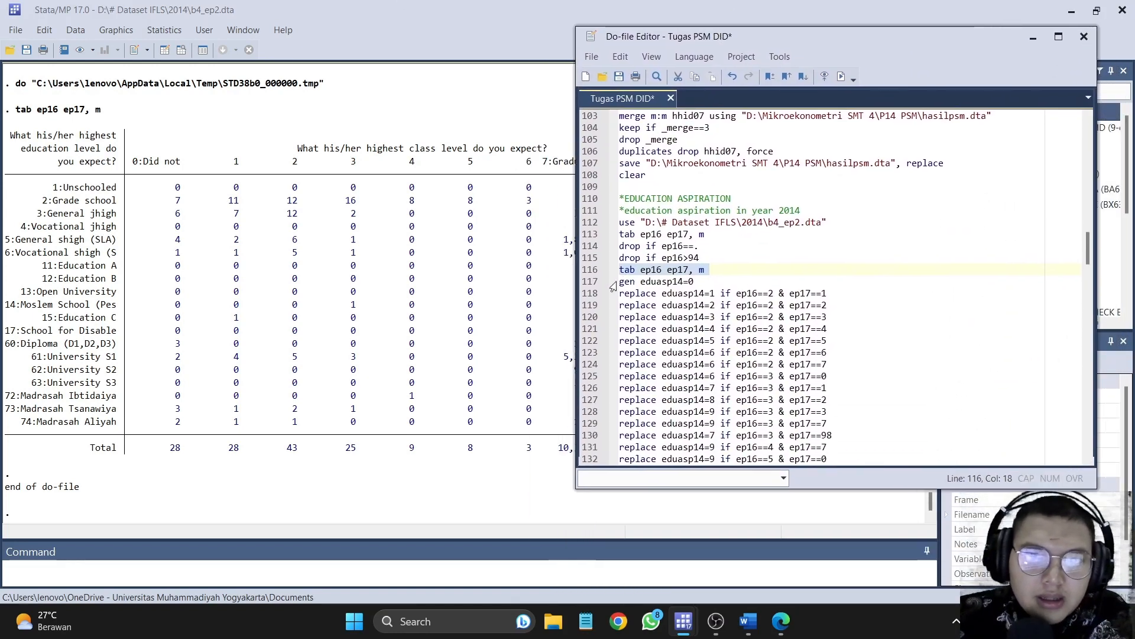
left_click(591, 283)
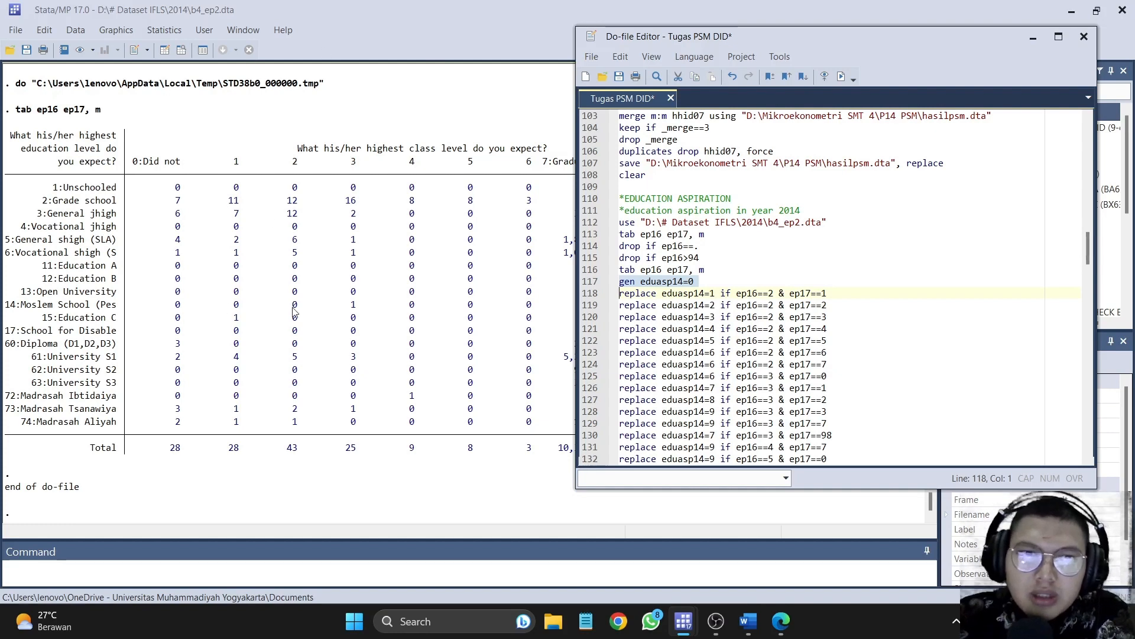
left_click(841, 76)
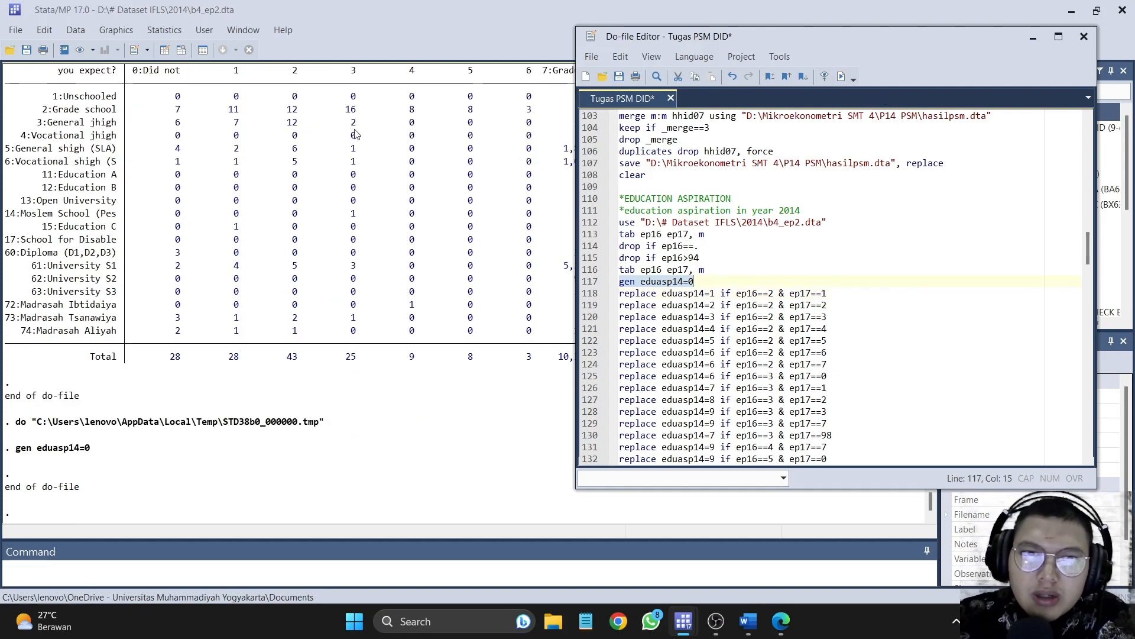
Step: Tabulate the new variable by running tab eduasp14 from the command line
left_click(378, 322)
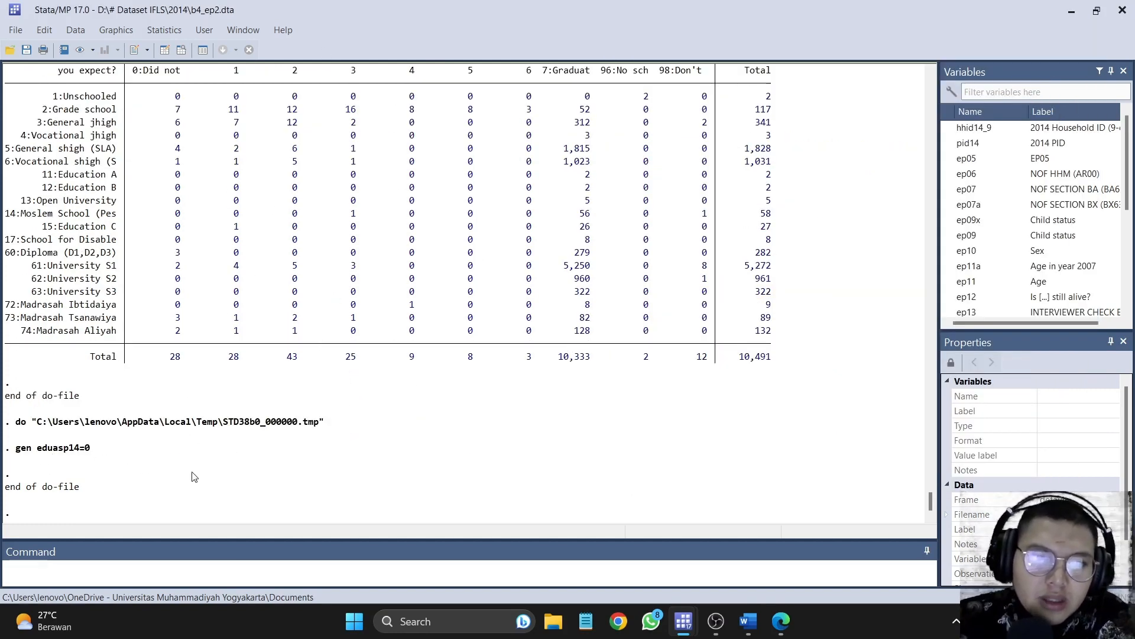
left_click(550, 564)
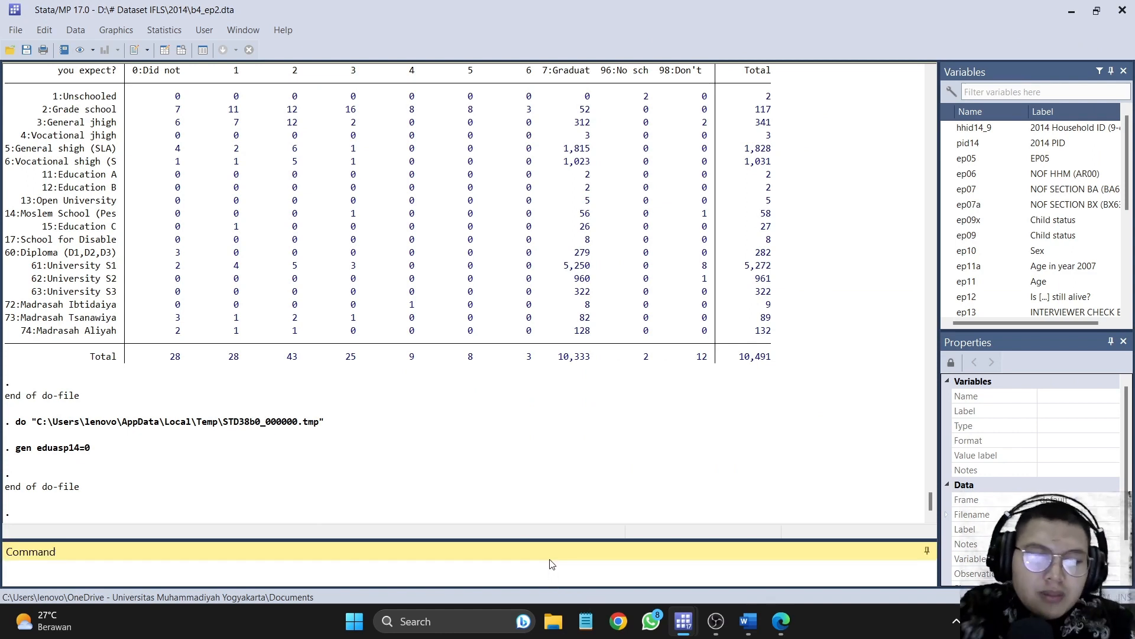
type("tab eduas")
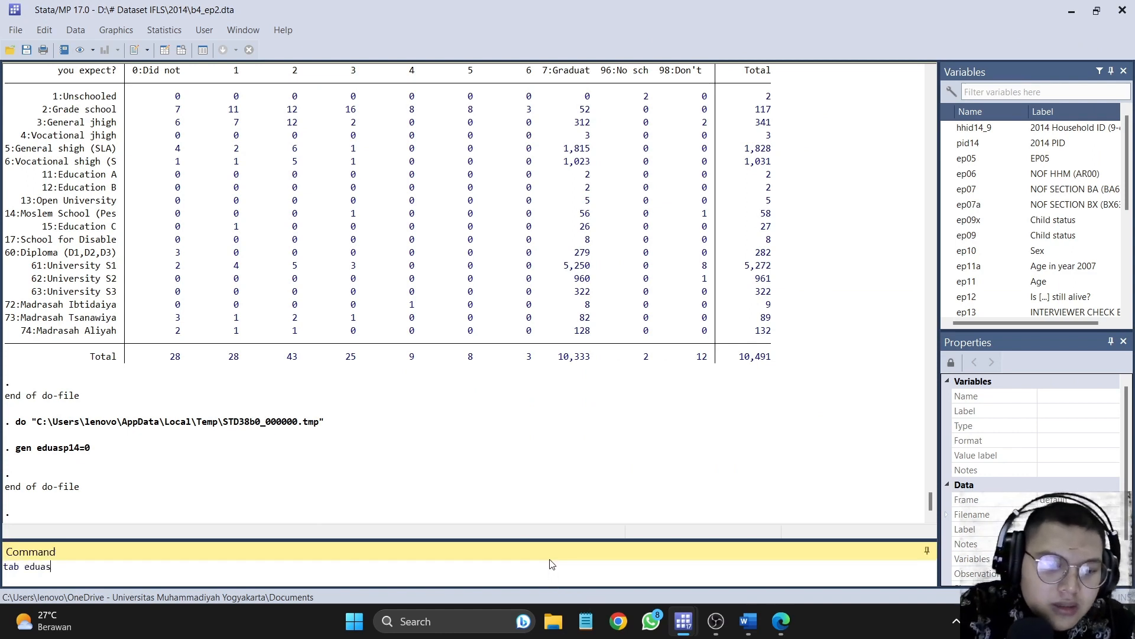
type("p14")
key("Return")
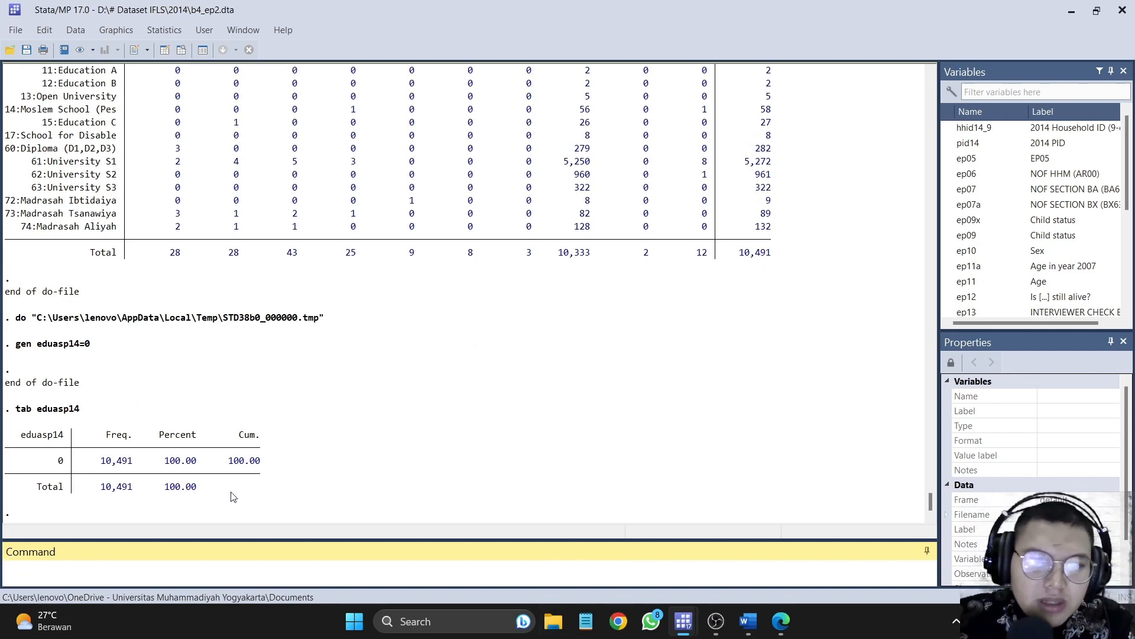
Step: Return to the Do-file Editor and run line 118, replace eduasp14=1 if ep16==2 & ep17==1
mouse_move(683, 621)
left_click(769, 573)
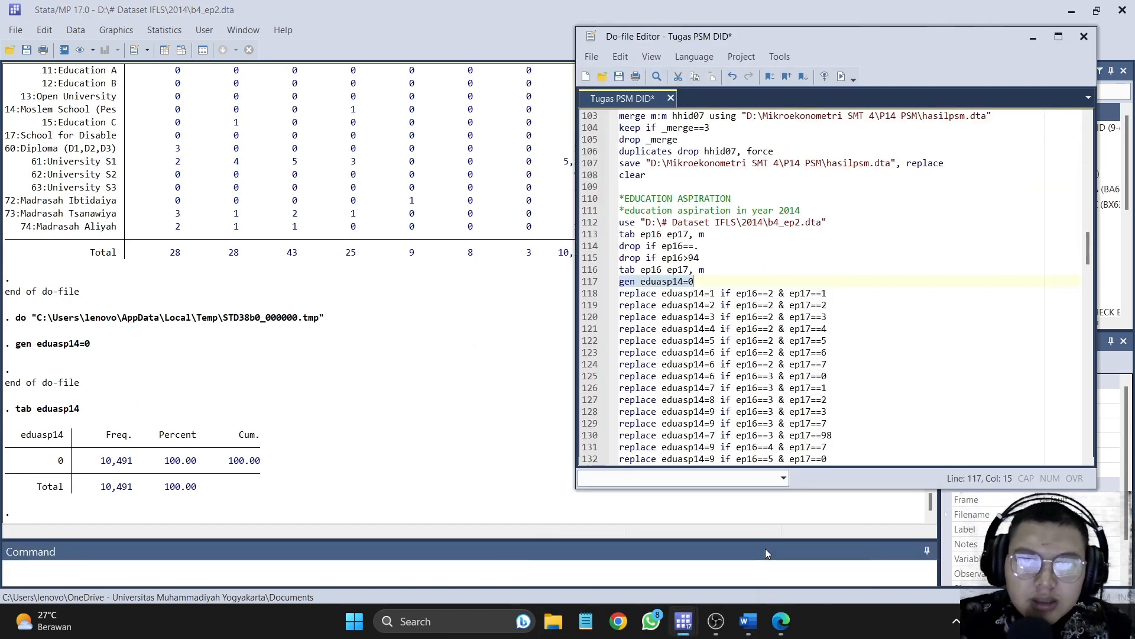
scroll(363, 388, "up", 6)
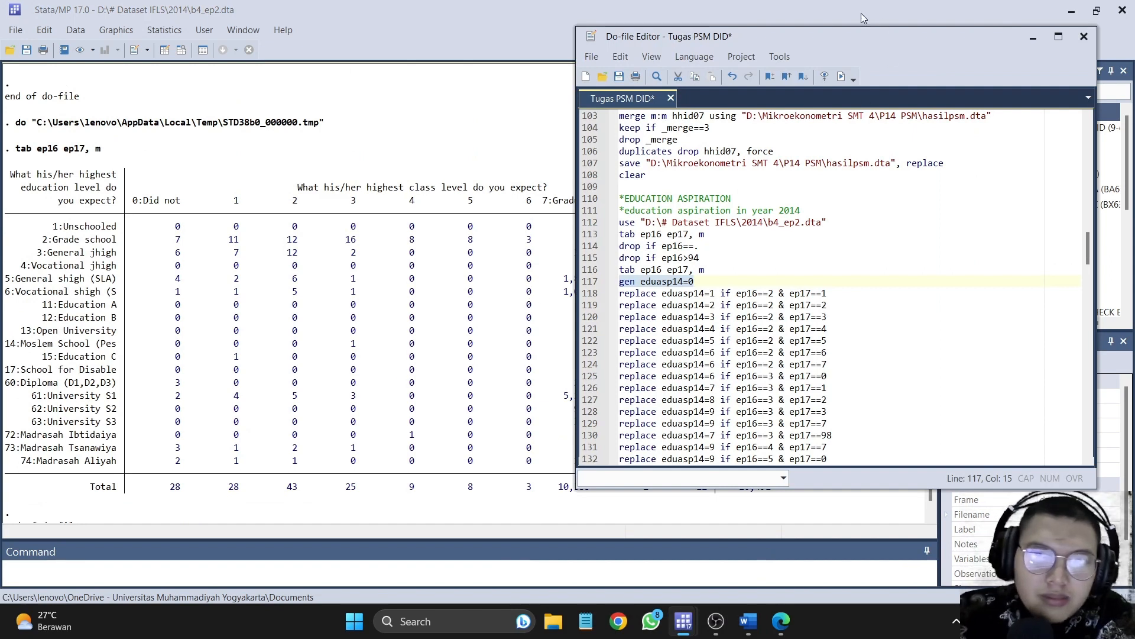
mouse_move(804, 36)
left_mouse_down()
mouse_move(868, 37)
mouse_move(831, 60)
mouse_move(793, 52)
left_mouse_up()
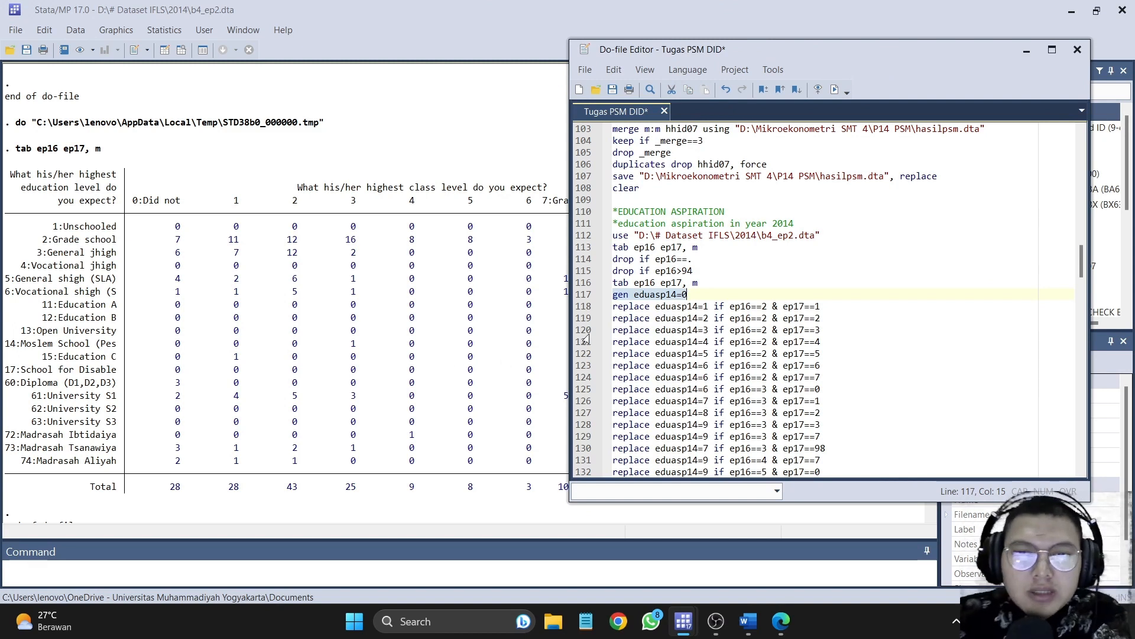
left_click(584, 310)
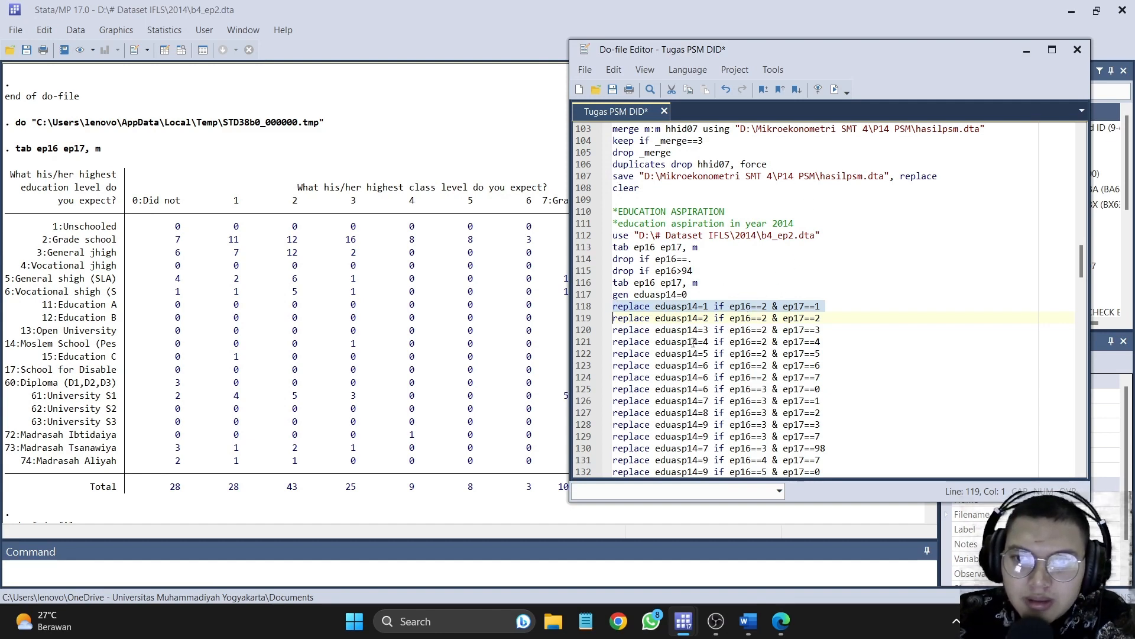
key("shift+Left")
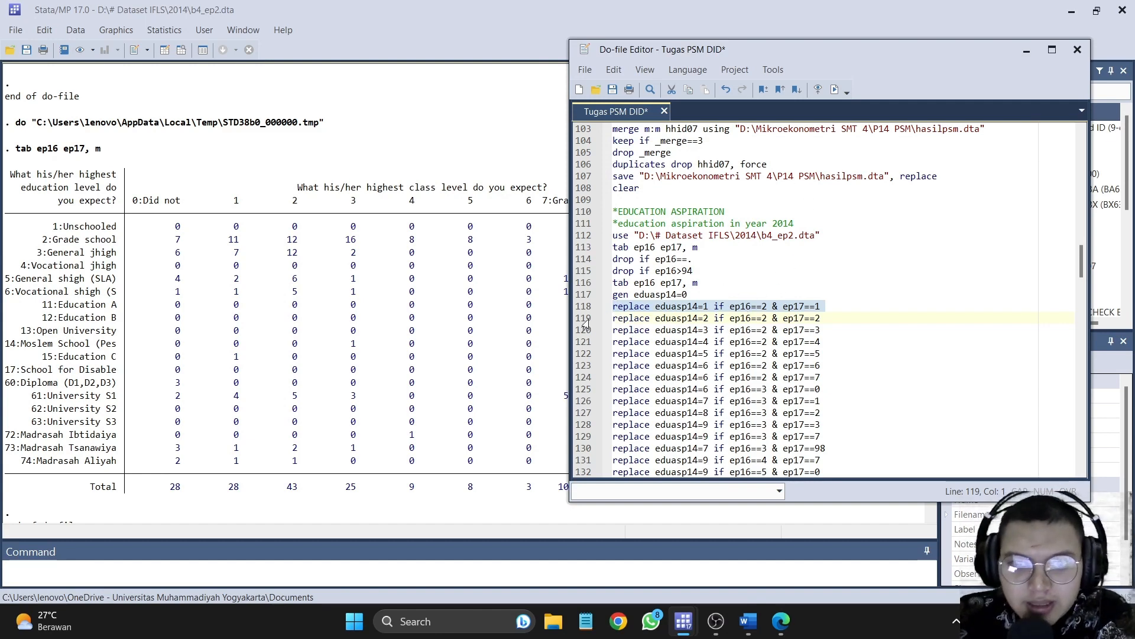
left_click(834, 90)
Step: Run the remaining replace eduasp14 commands on lines 119 to 171 to recode aspirations into years of schooling
left_click(586, 319)
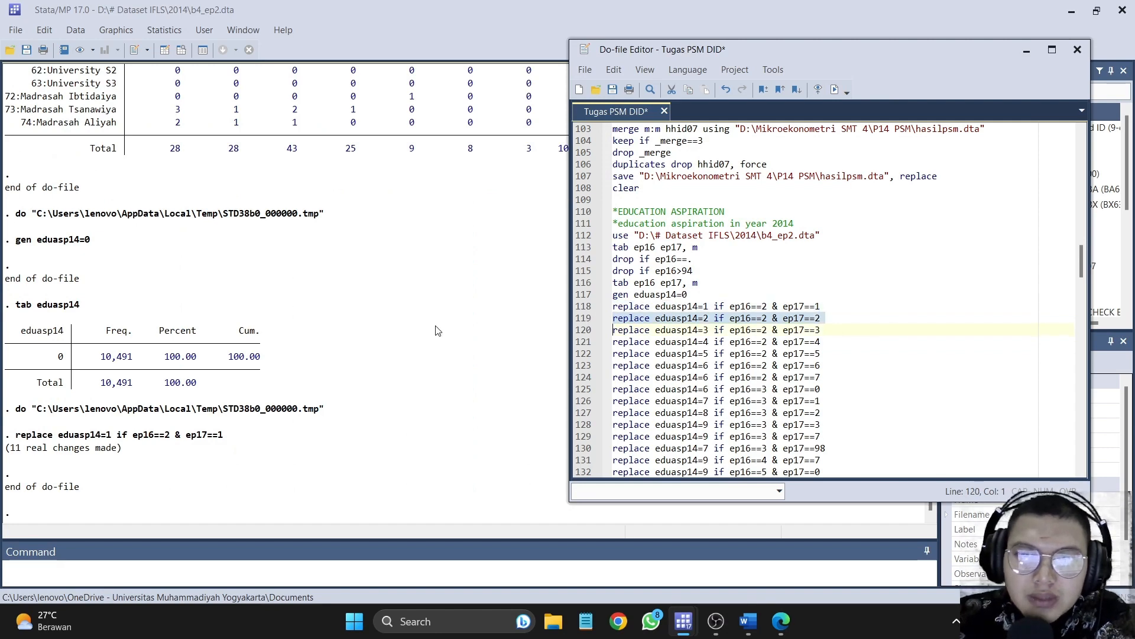
scroll(439, 331, "up", 7)
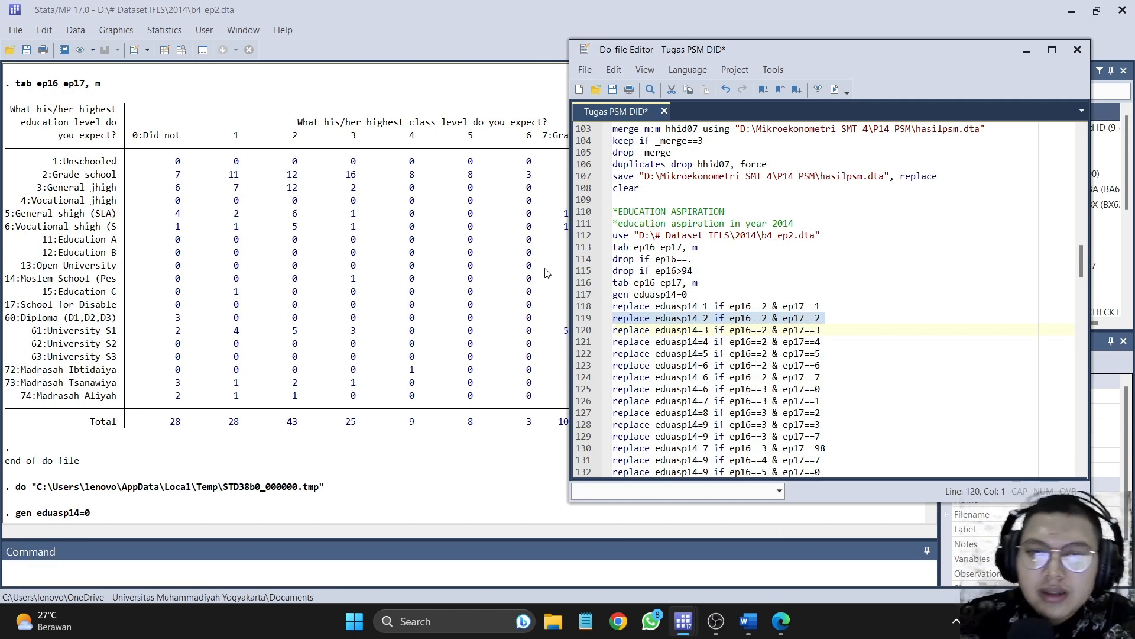
scroll(470, 388, "down", 7)
scroll(887, 331, "down", 3)
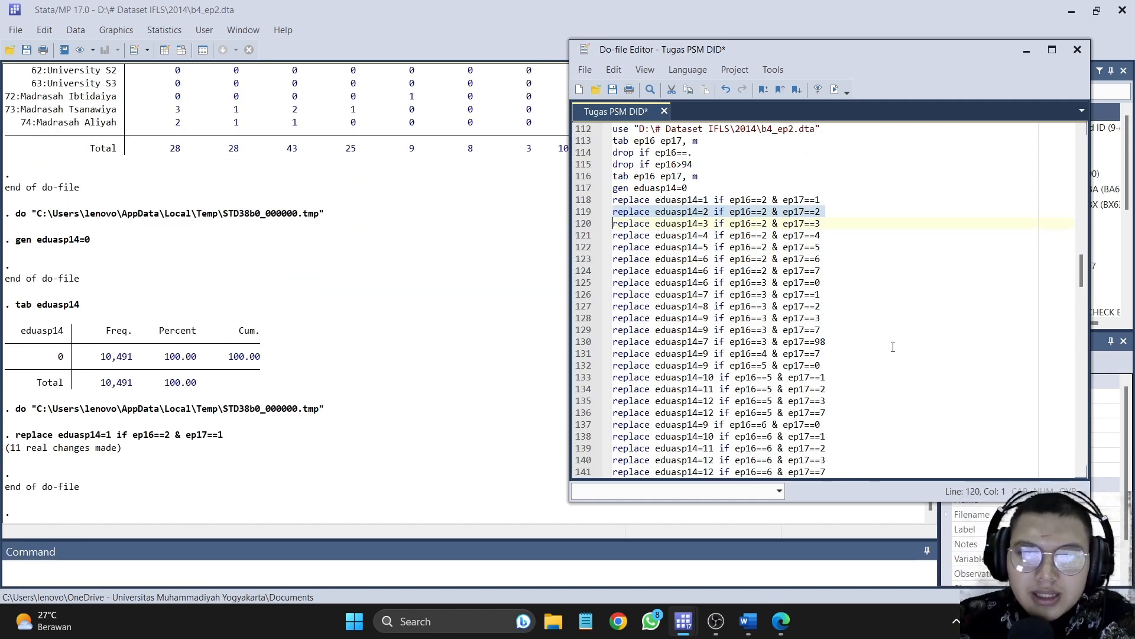
scroll(889, 343, "up", 1)
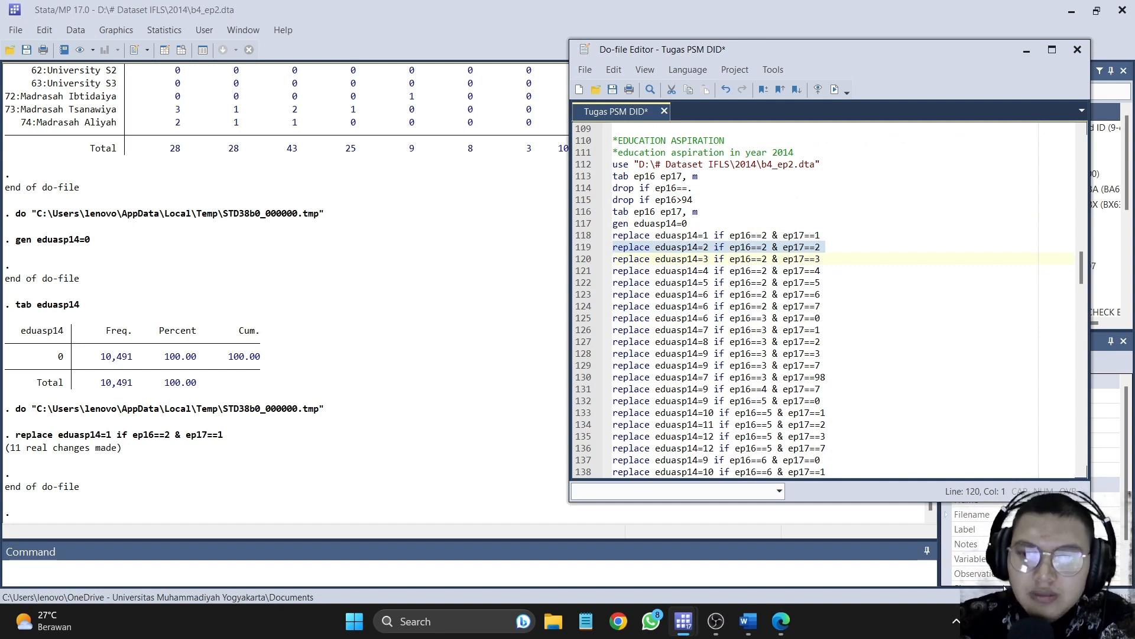
left_click_drag(908, 501, 907, 578)
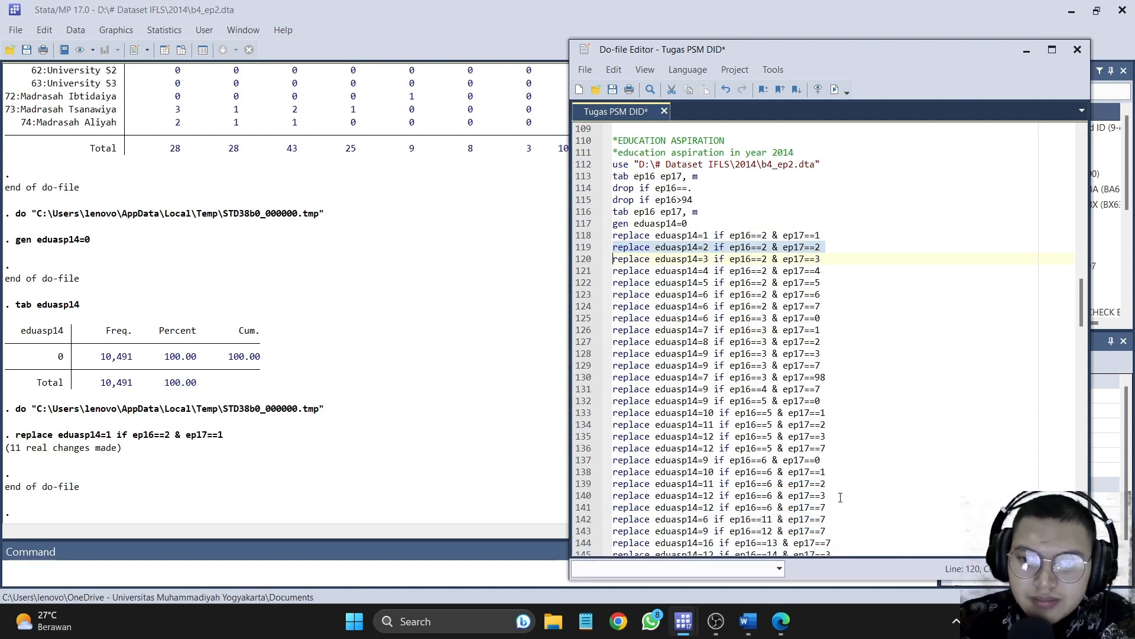
left_click(576, 236)
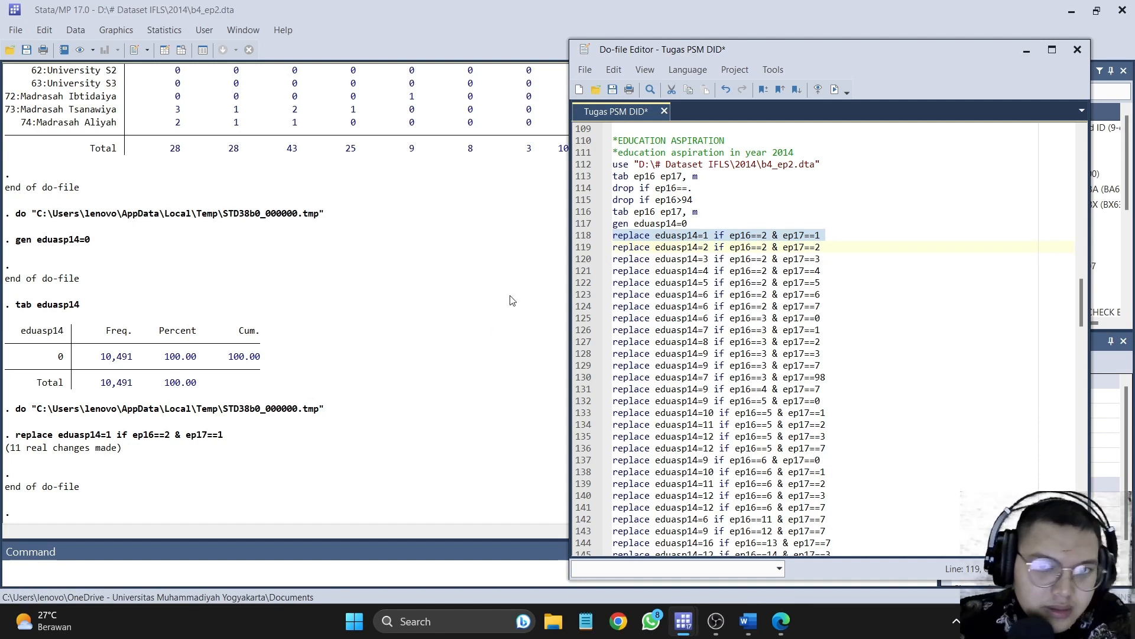
left_click_drag(579, 249, 776, 440)
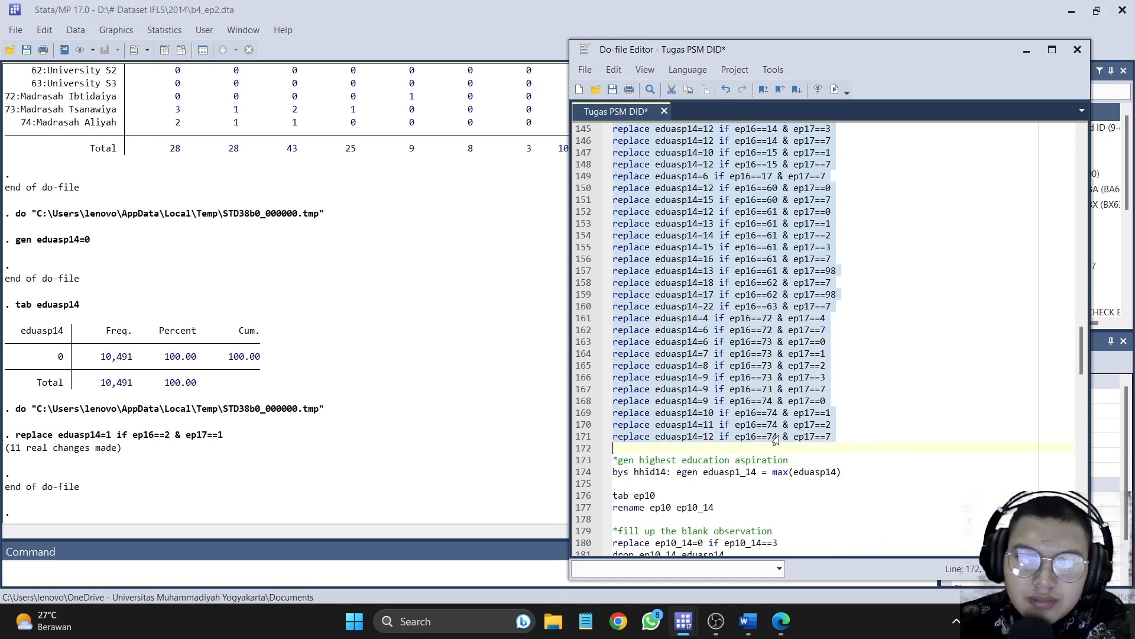
left_click(835, 90)
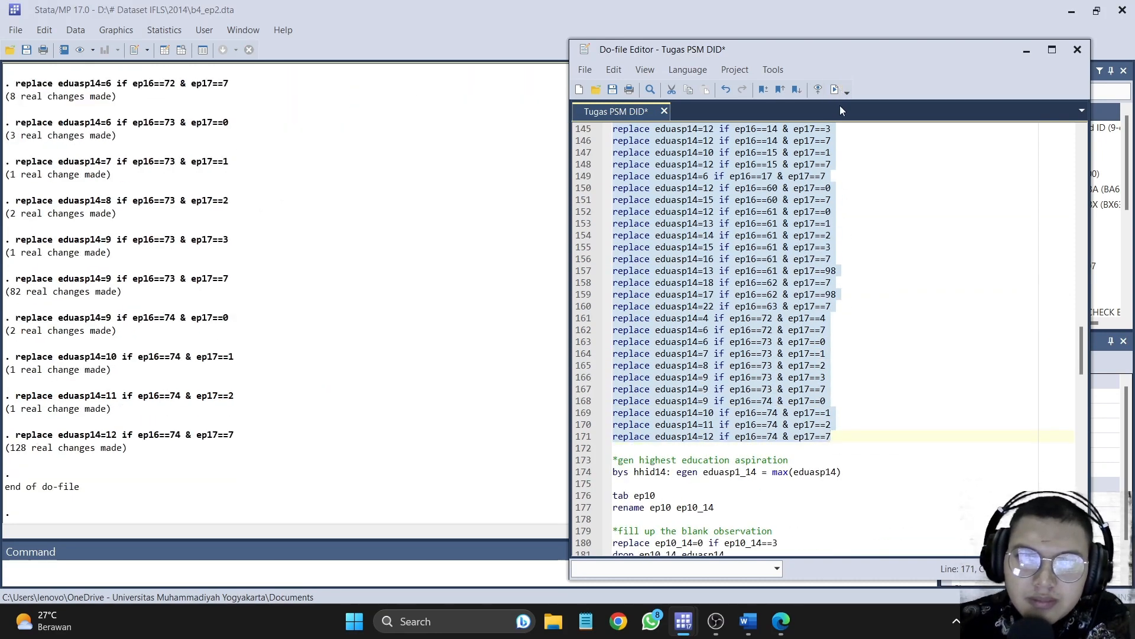
Step: Extend the Do-file Editor window to the full screen height to review the eduasp14 recoding commands
scroll(809, 363, "up", 3)
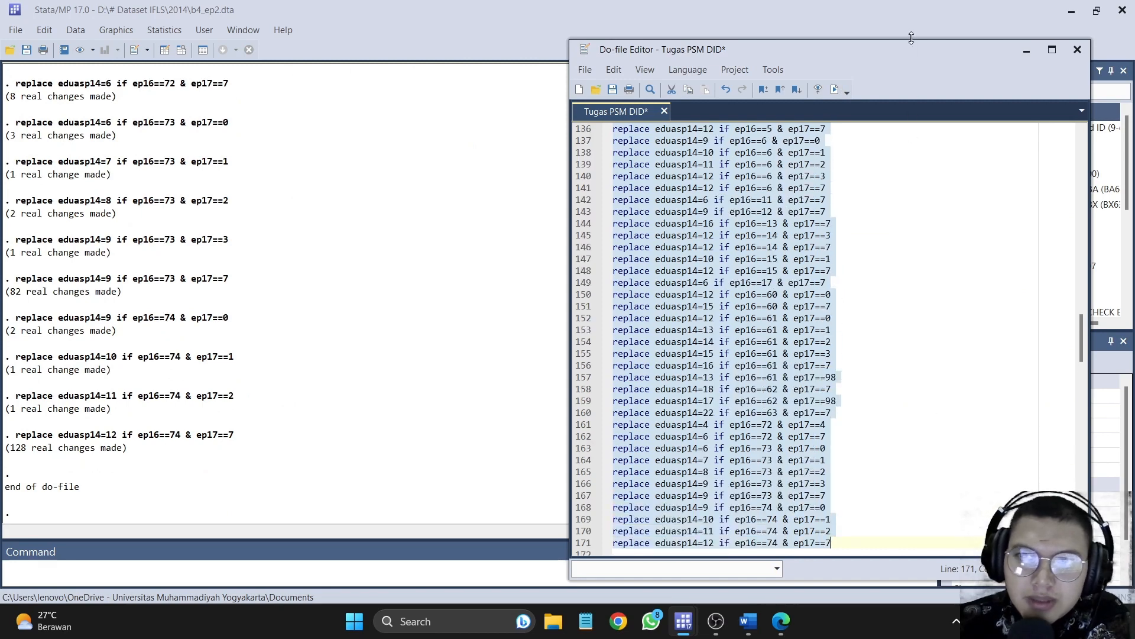
double_click(911, 38)
scroll(873, 310, "up", 2)
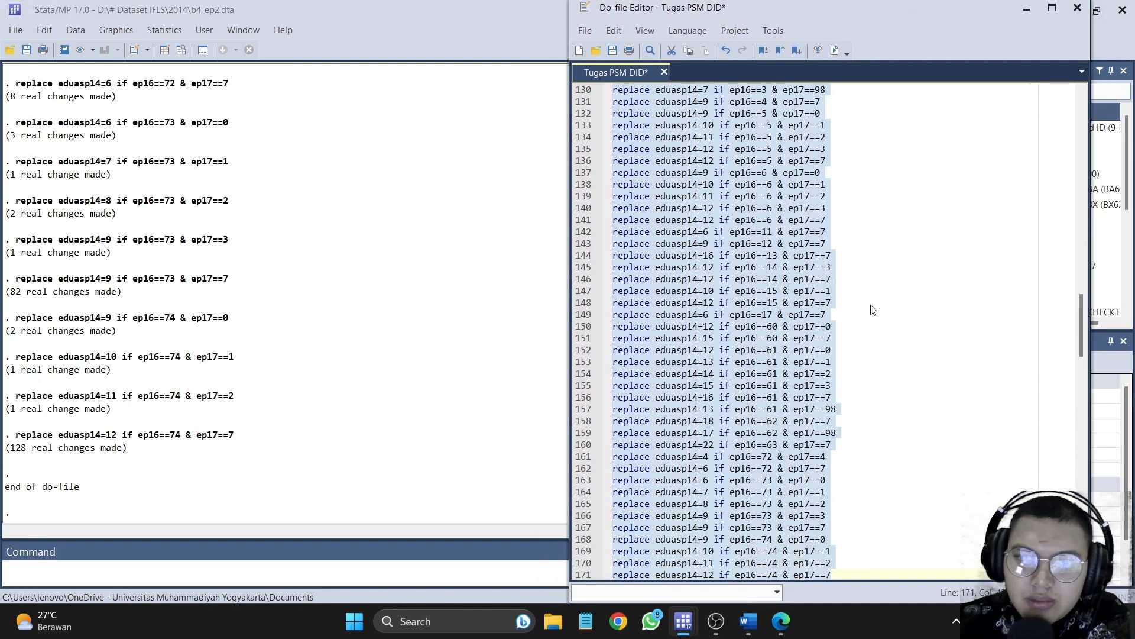
Step: Review the eduasp14 recoding commands on lines 118 to 171, checking the blocks for the different ep16 school levels
scroll(872, 310, "up", 6)
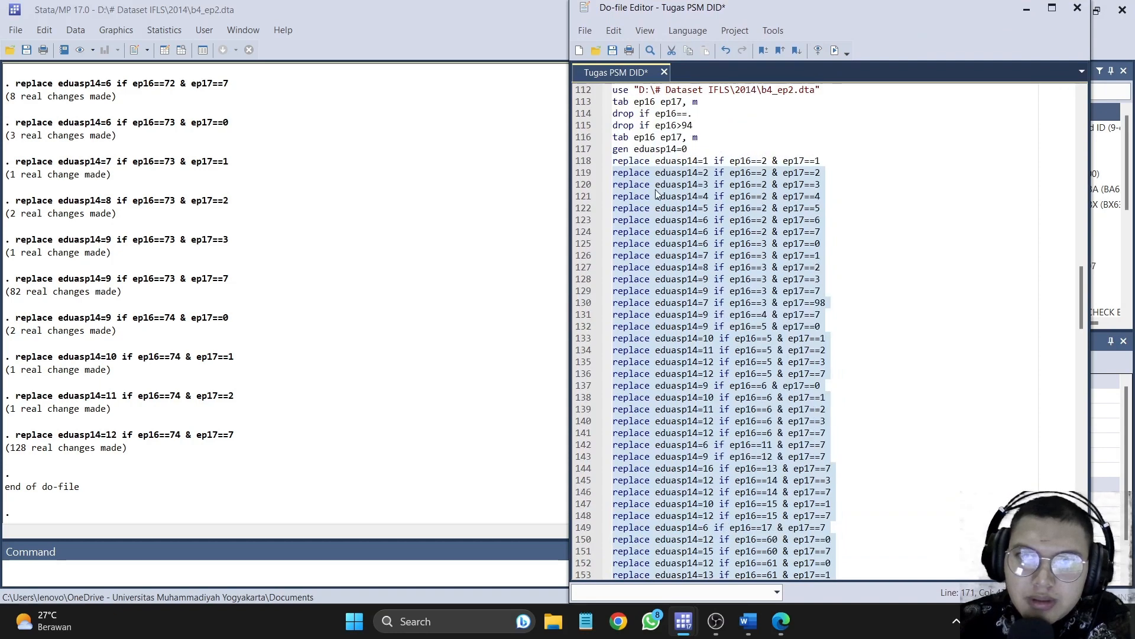
left_click(580, 161)
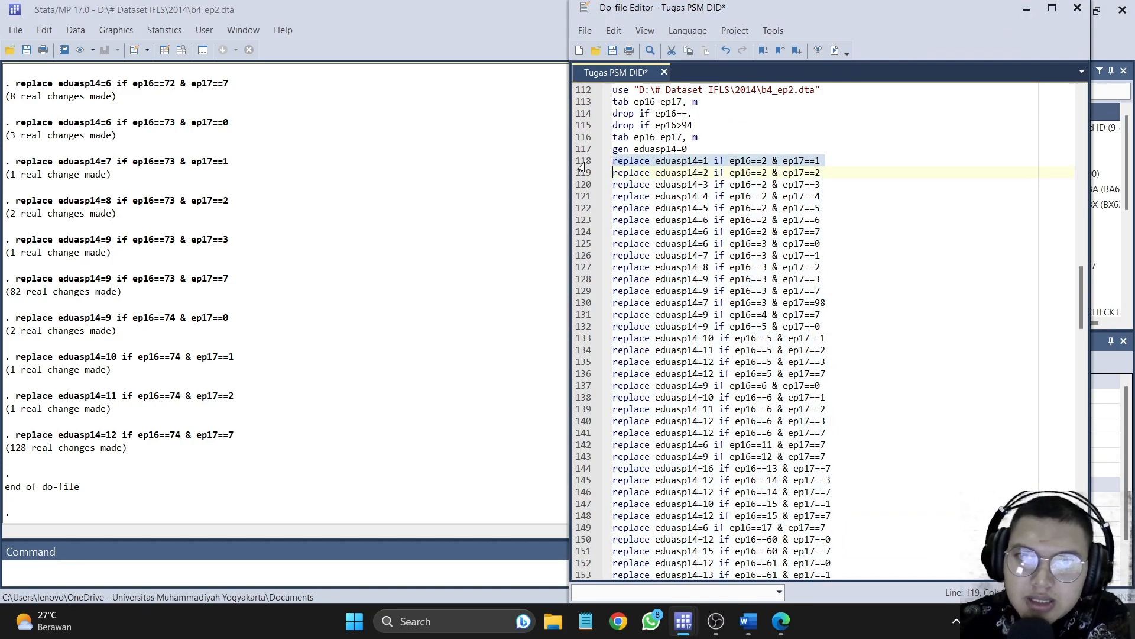
left_click(583, 539)
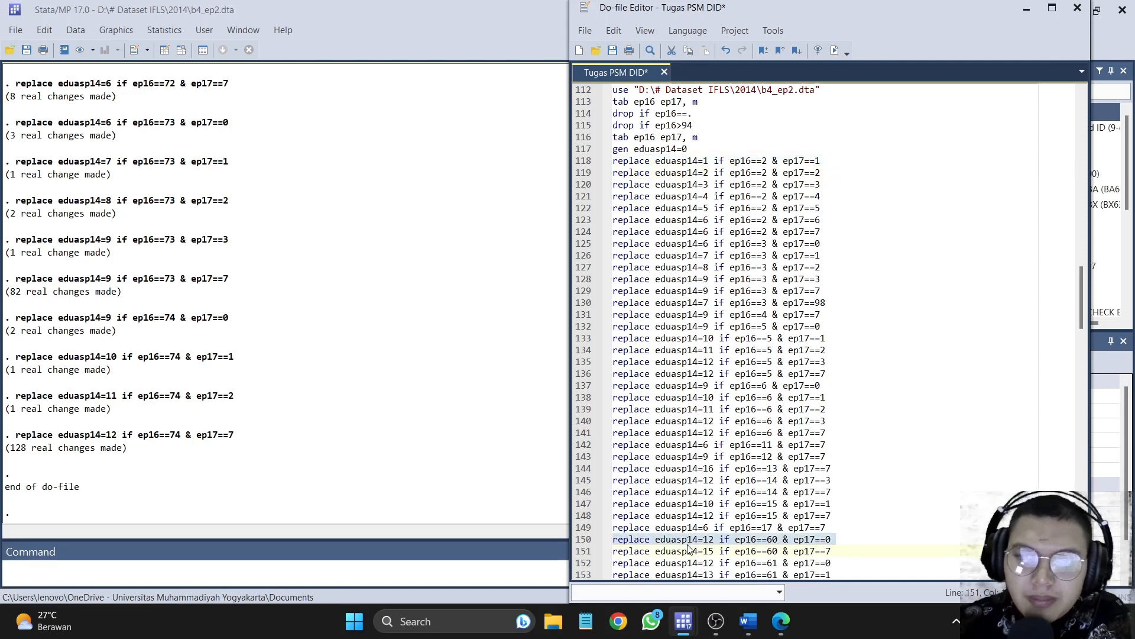
scroll(655, 530, "down", 10)
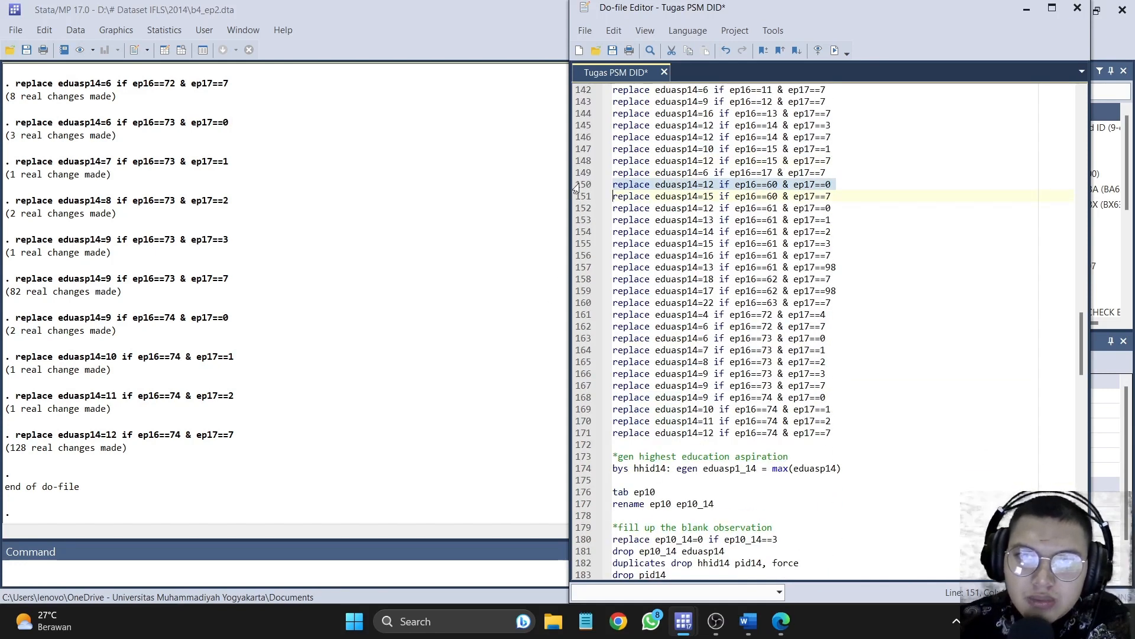
left_click_drag(582, 189, 638, 435)
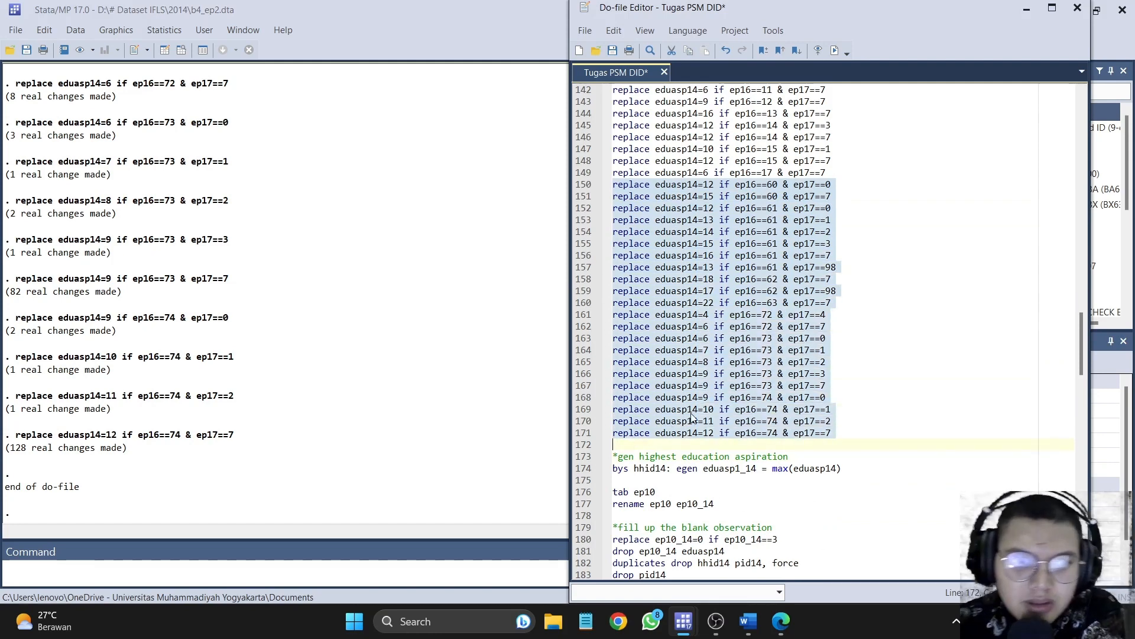
scroll(692, 417, "down", 4)
scroll(657, 381, "down", 1)
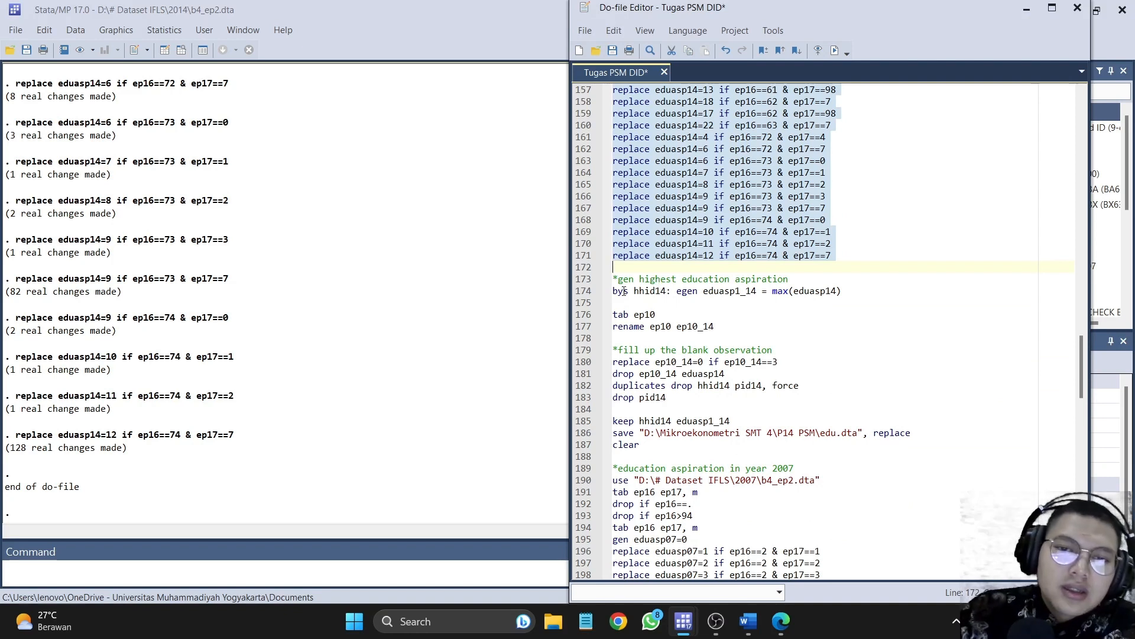
Step: Run line 174, bys hhid14: egen eduasp1_14 = max(eduasp14), to generate each household's highest education aspiration
left_click(581, 292)
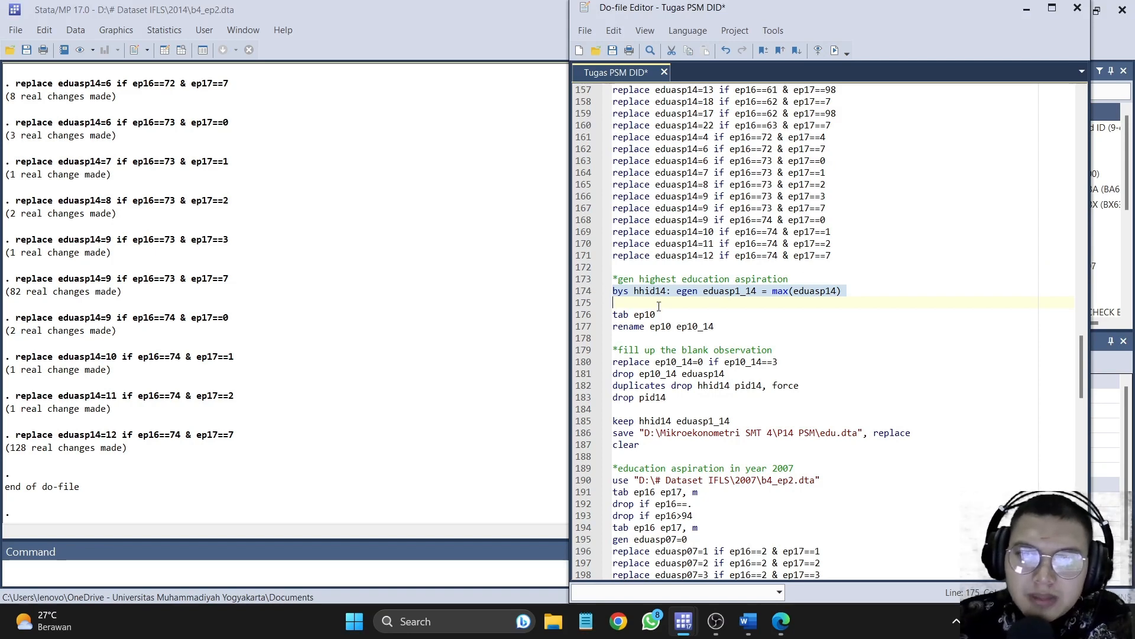
scroll(682, 305, "up", 20)
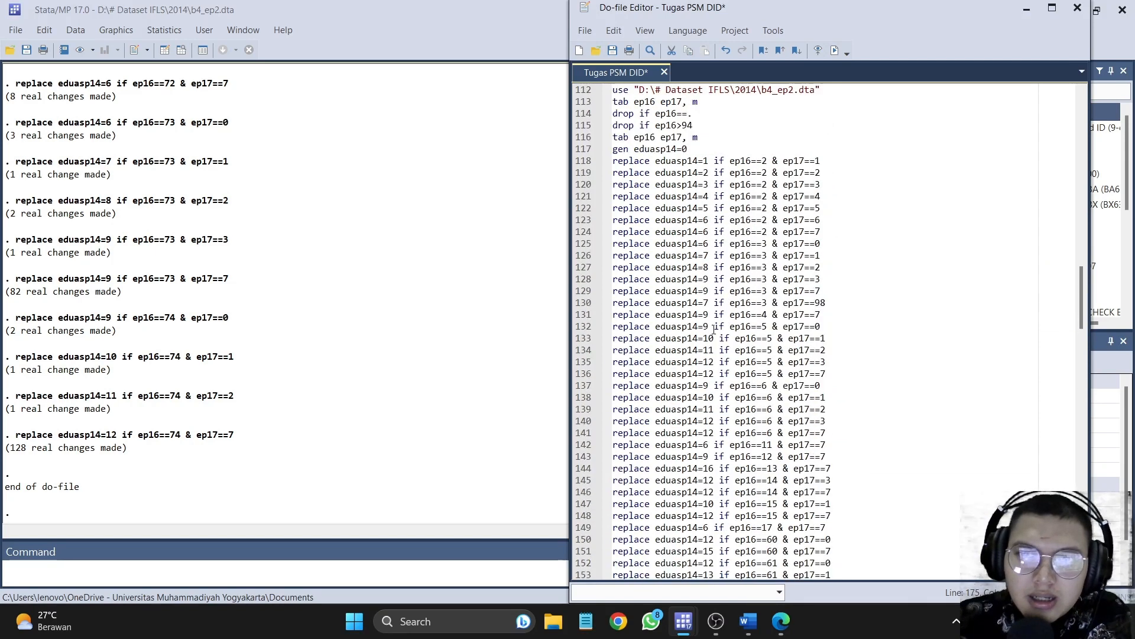
scroll(705, 308, "up", 1)
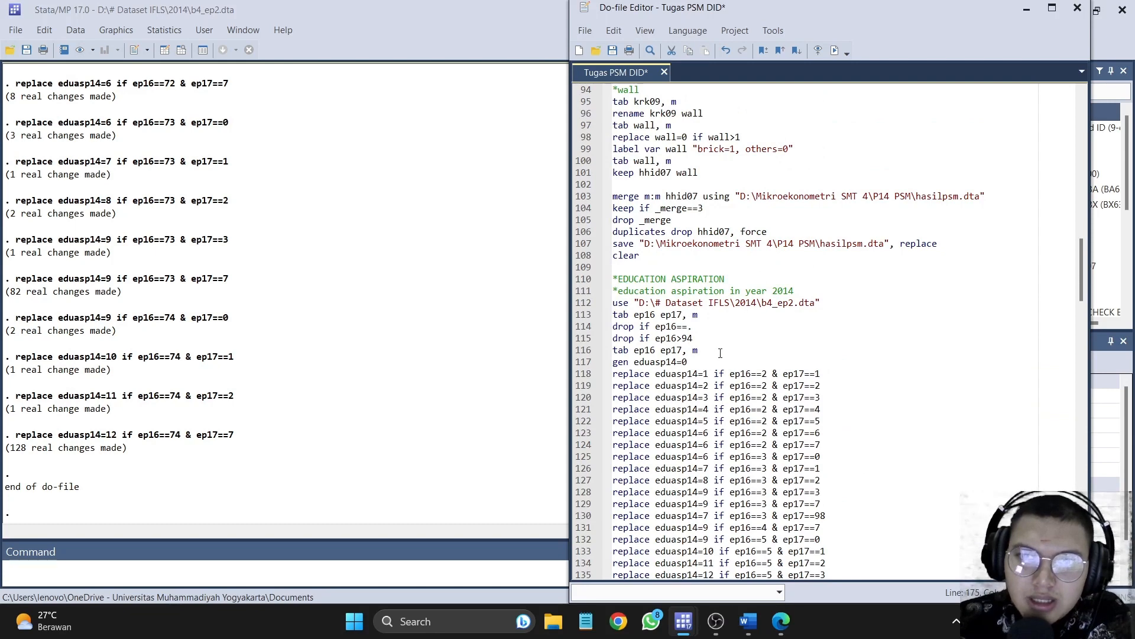
scroll(716, 357, "down", 20)
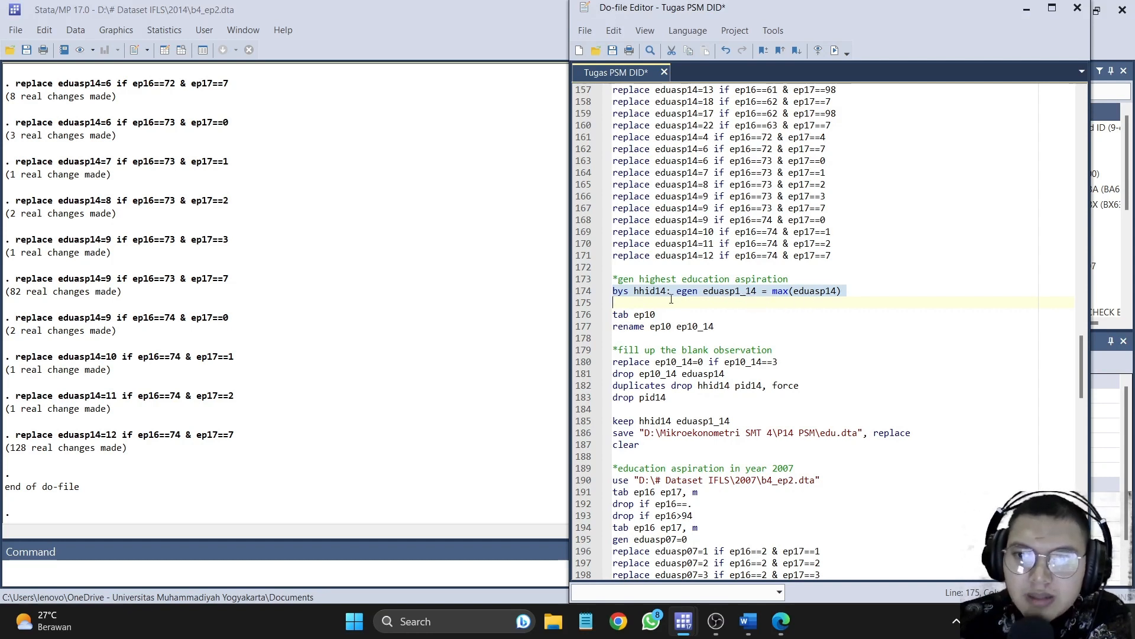
left_click(833, 52)
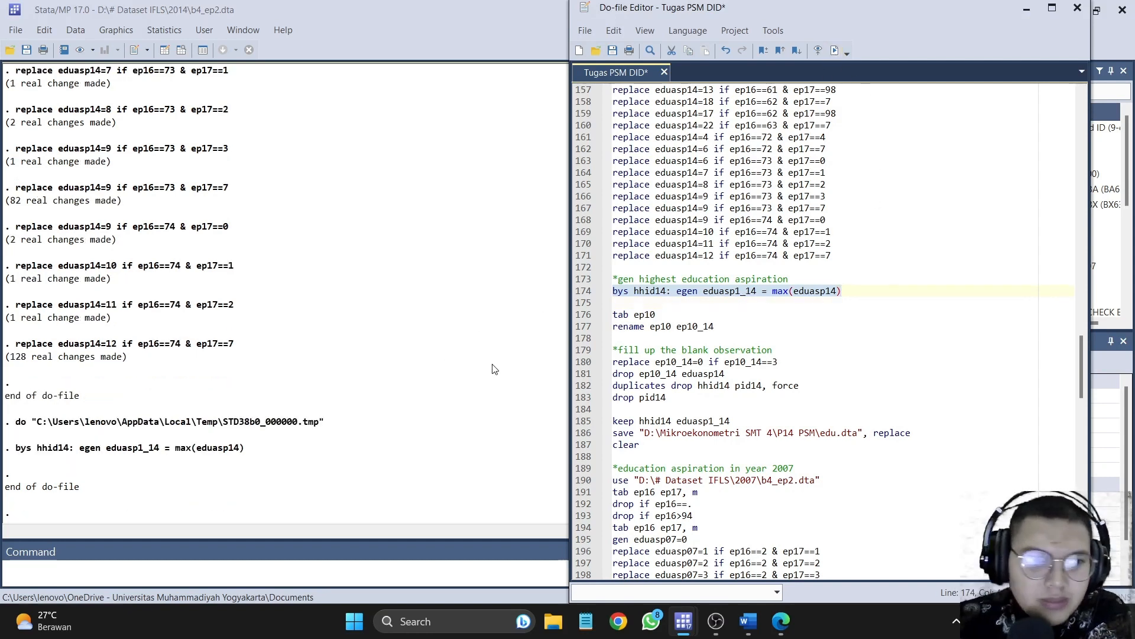
Step: Run lines 176 and 177 to tabulate ep10 and rename it ep10_14
left_click(581, 317)
left_click(834, 51)
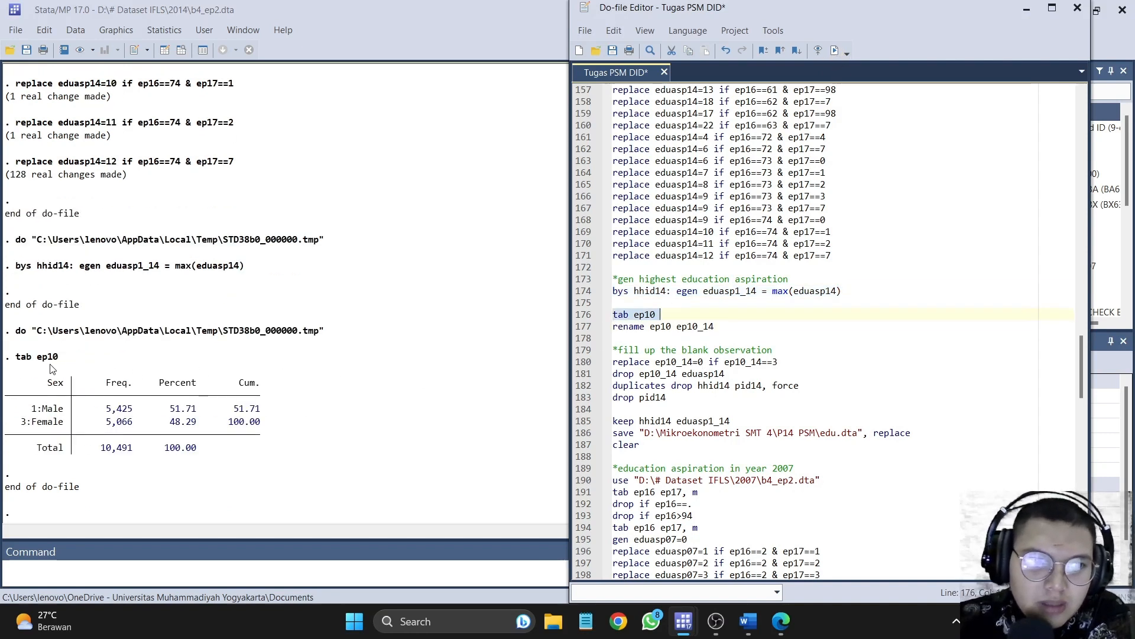
left_click(581, 327)
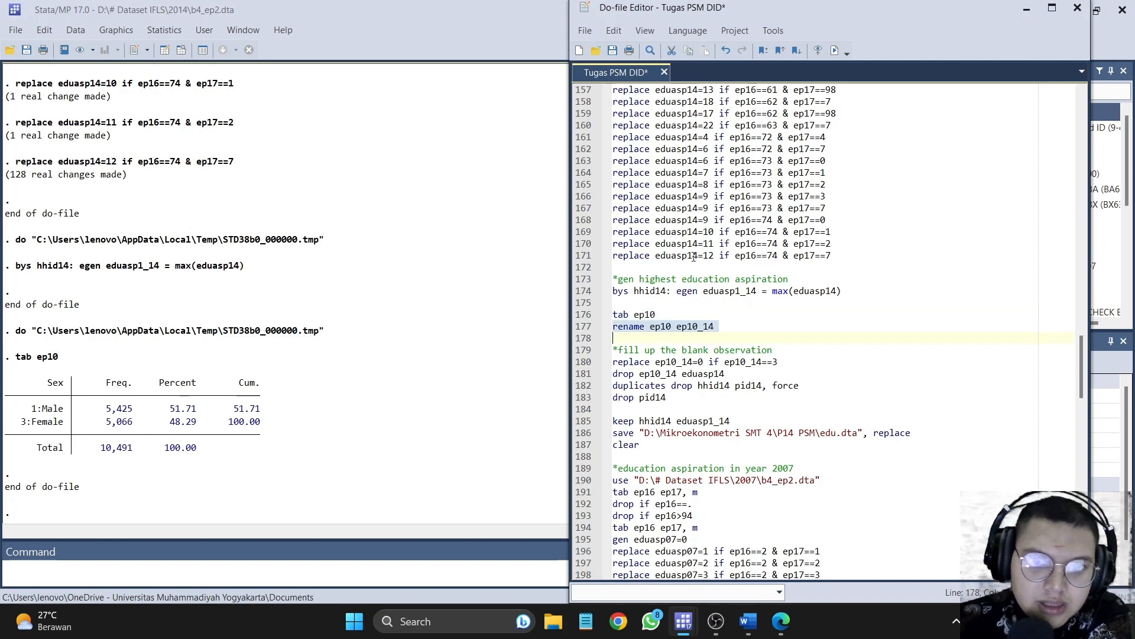
left_click(835, 50)
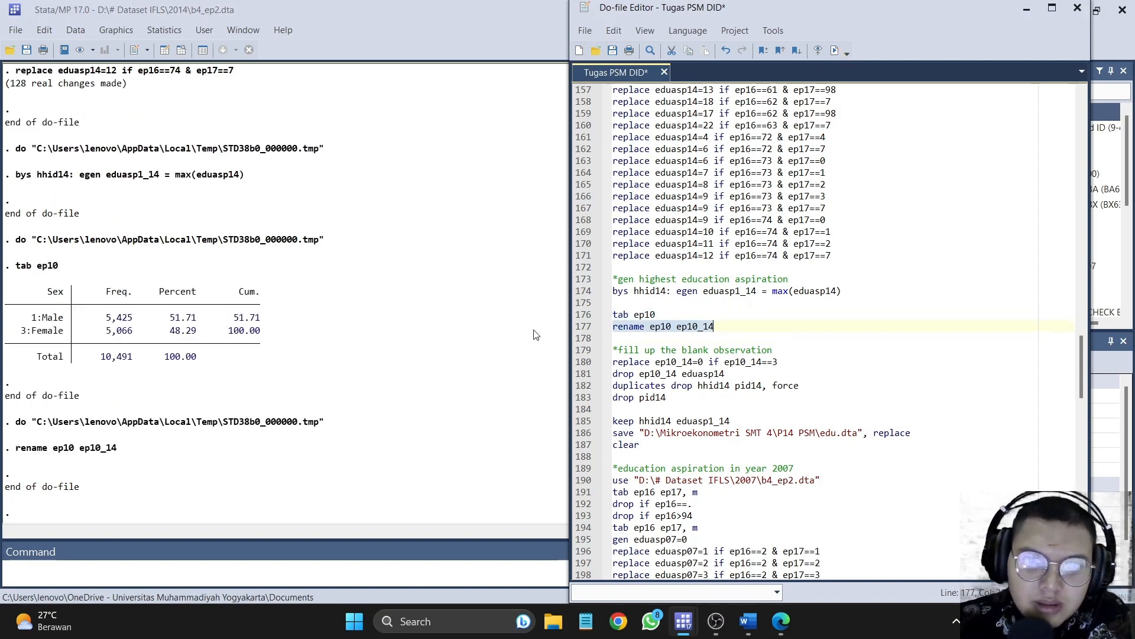
Step: Insert the line tan ep10_14, m below the "fill up the blank observation" comment and try to run it
left_click(581, 361)
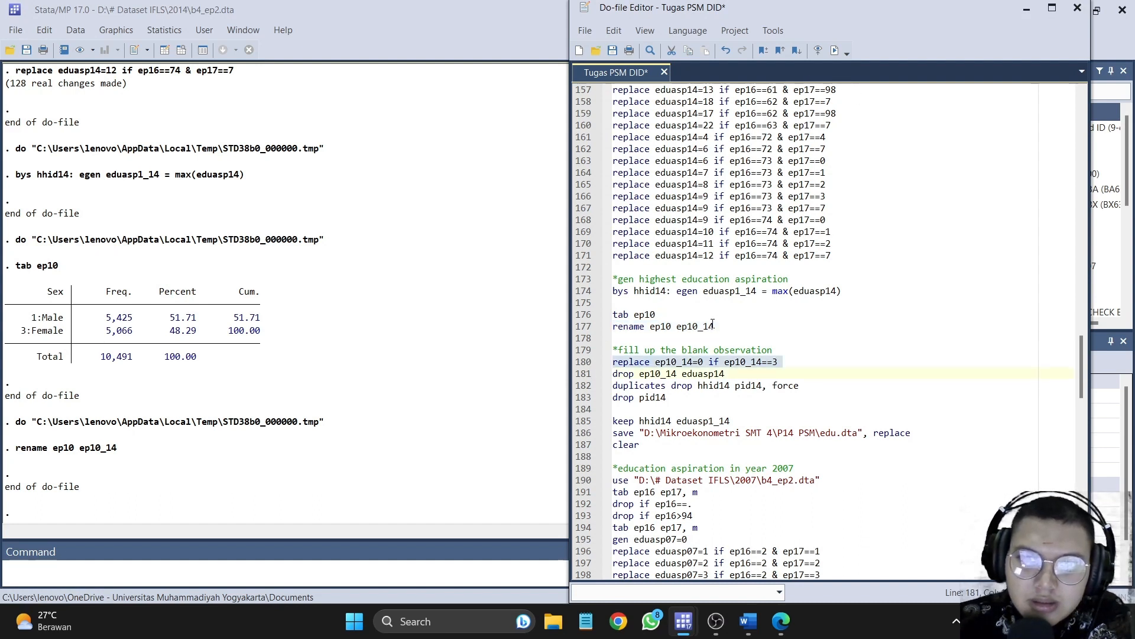
left_click(801, 352)
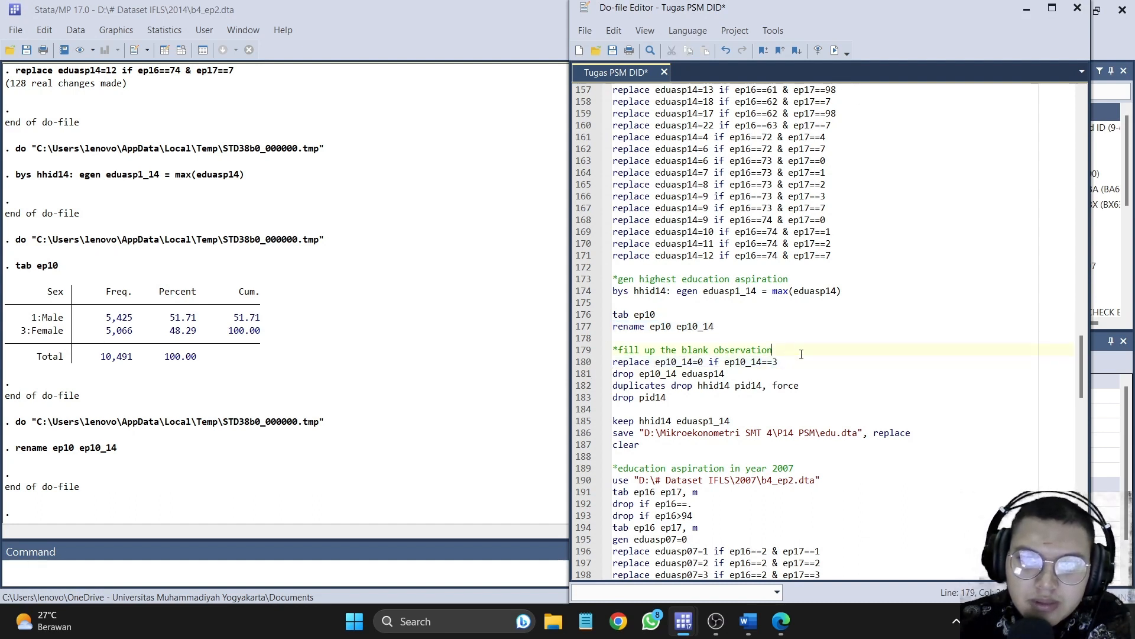
key("Return")
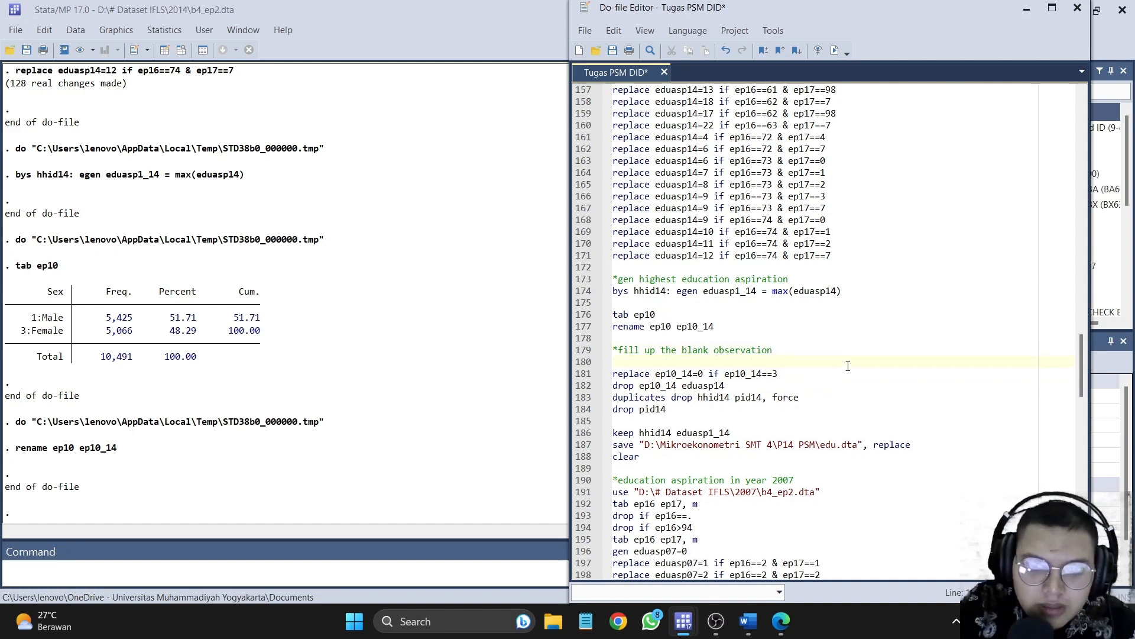
type("tan ep")
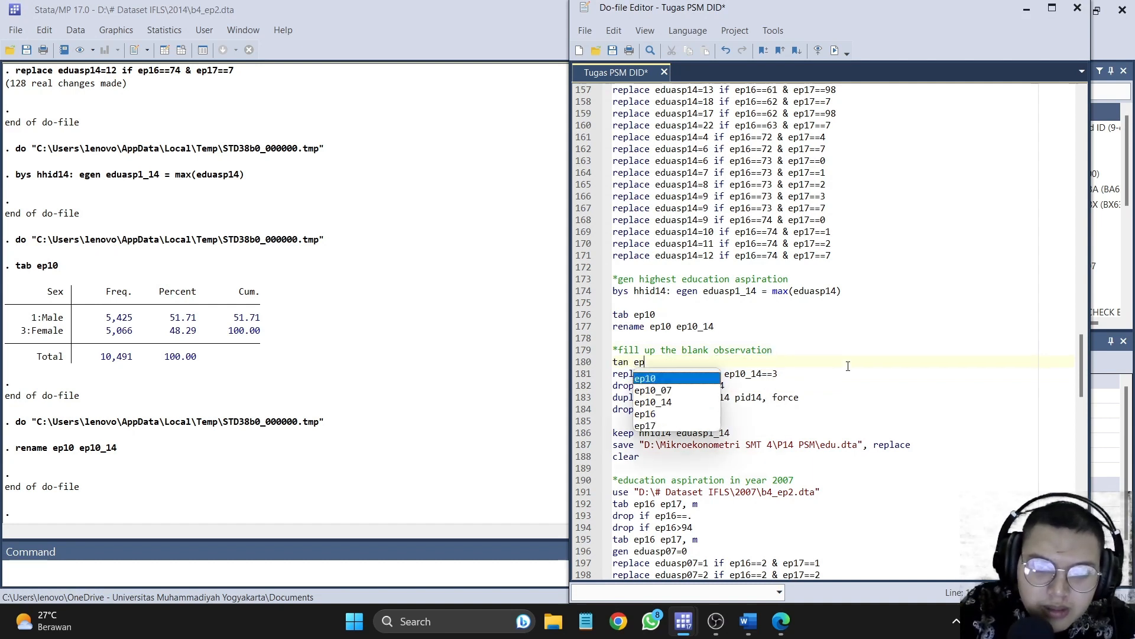
key("Down")
key("Down")
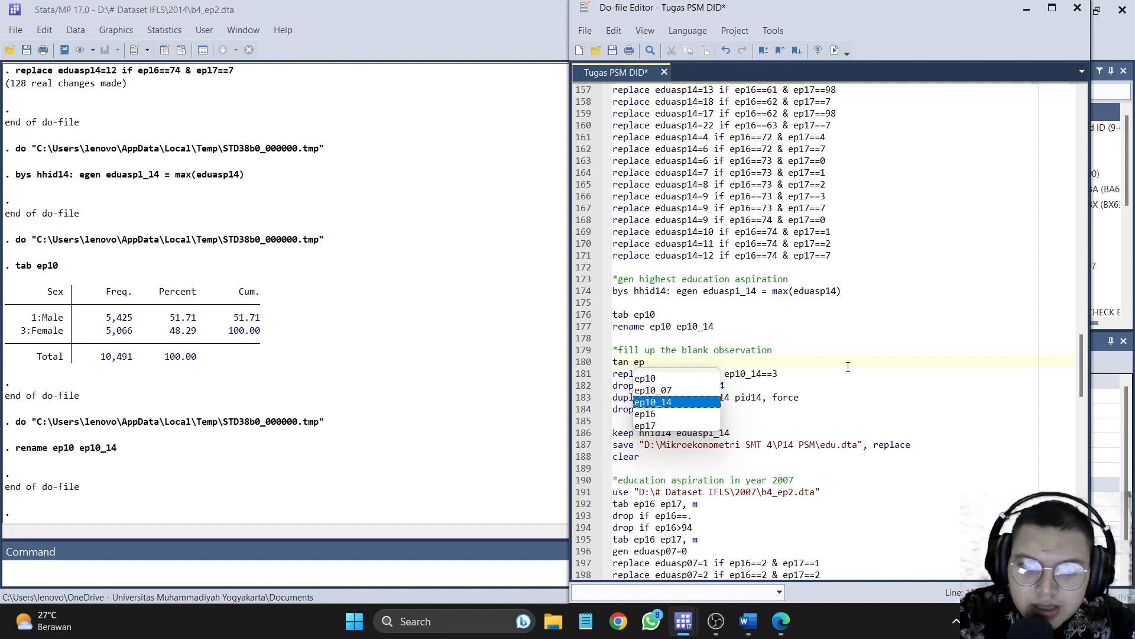
key("Return")
type(", m")
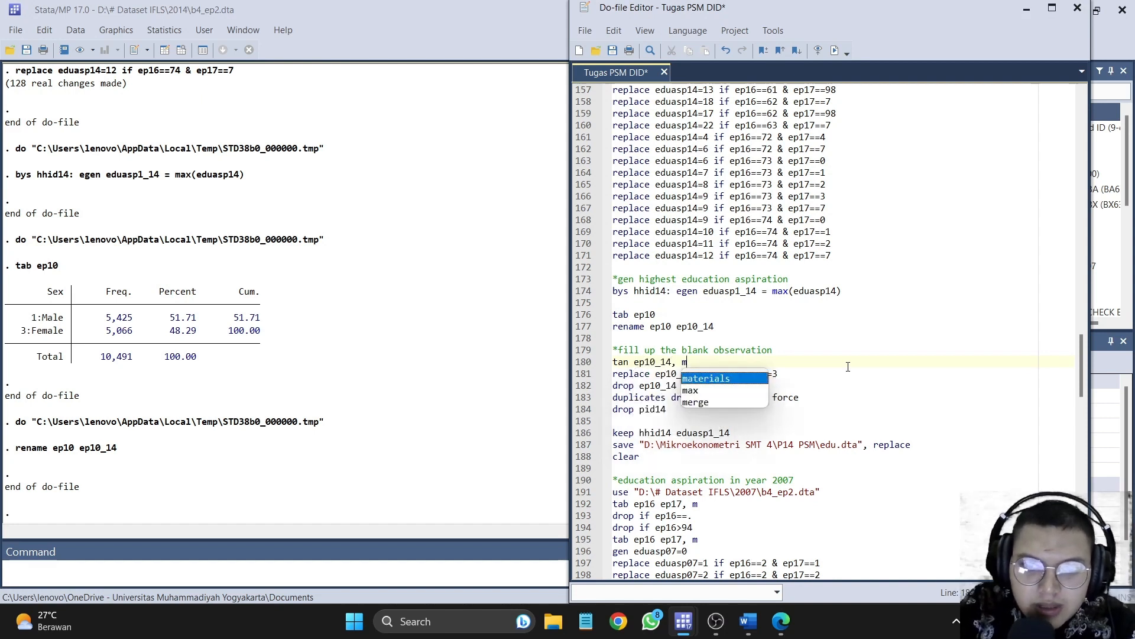
left_click(588, 363)
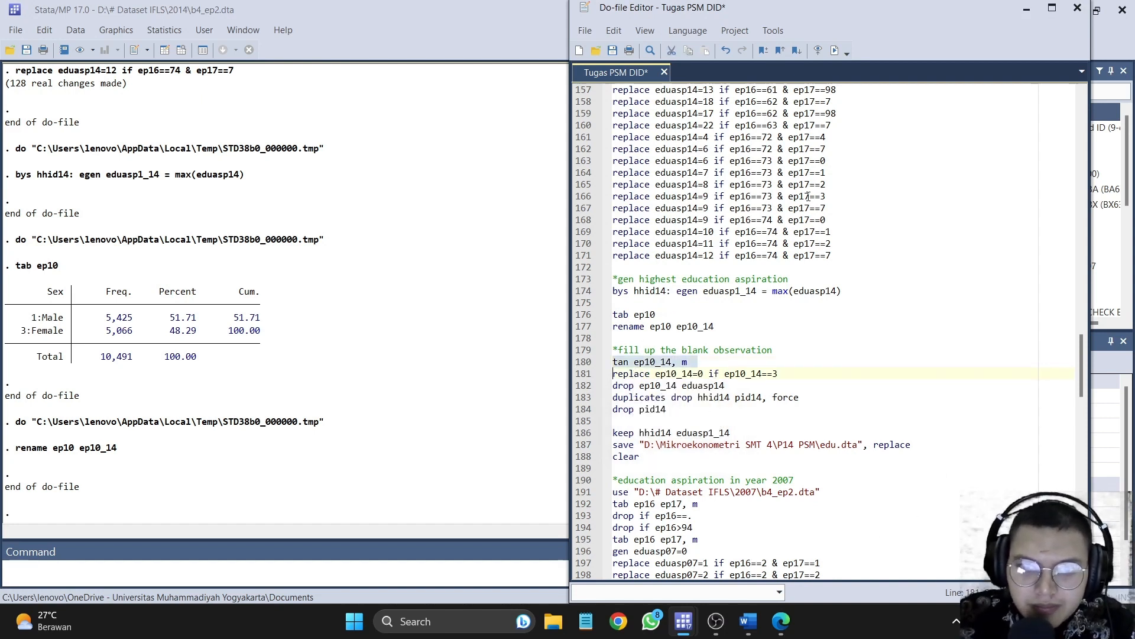
left_click(839, 51)
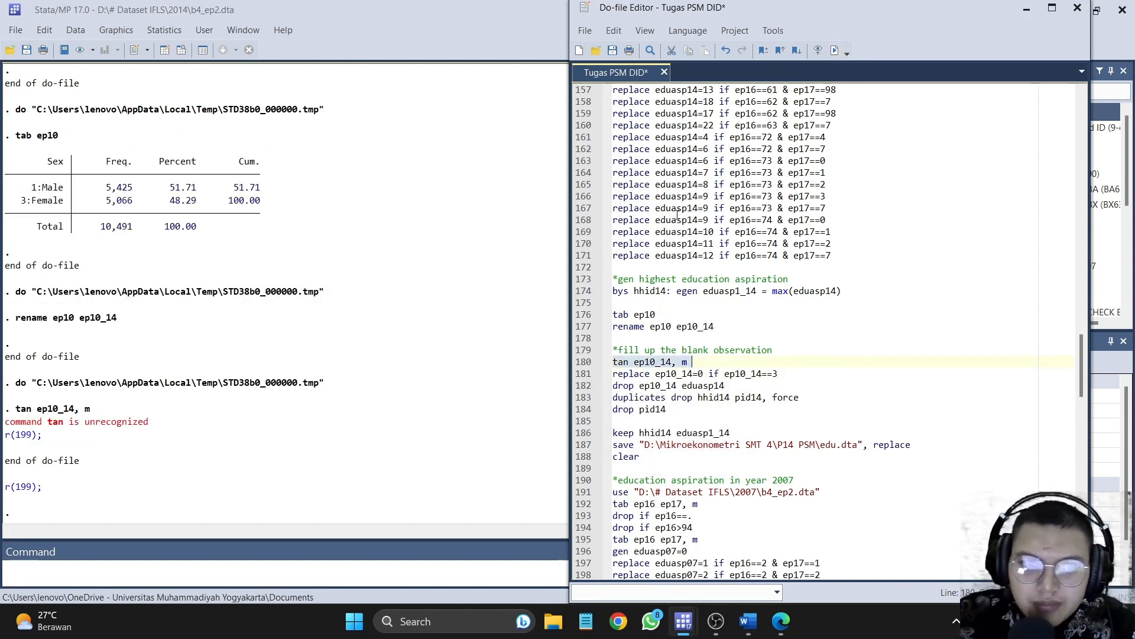
Step: Correct the command on line 180 to tab ep10_14, m and run it
left_click(629, 362)
key("BackSpace")
type("b")
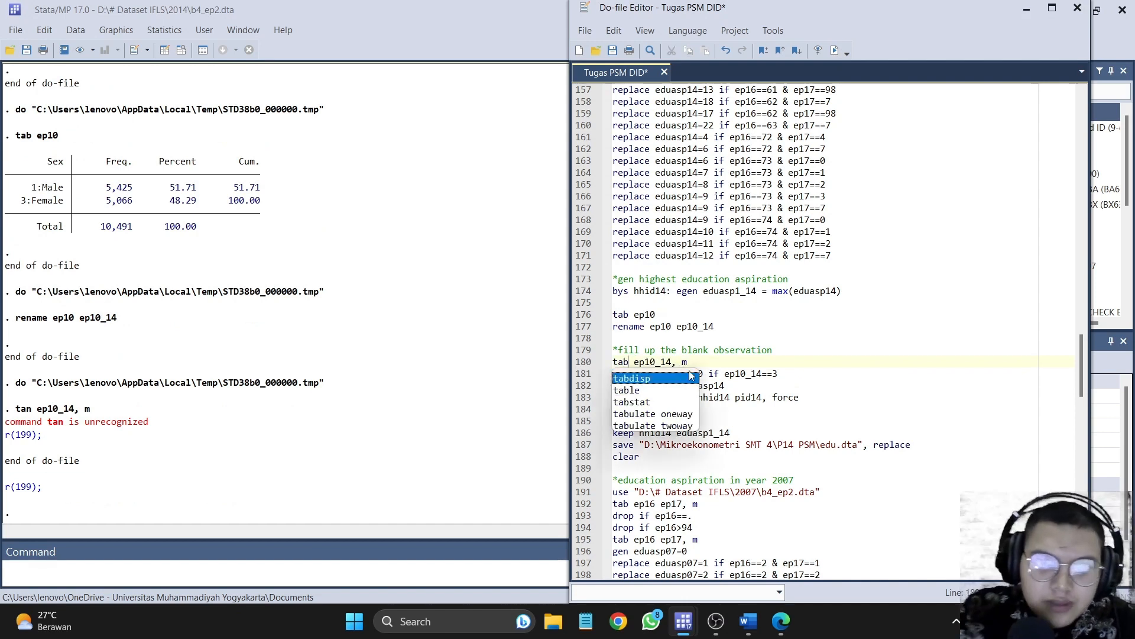
left_click(593, 362)
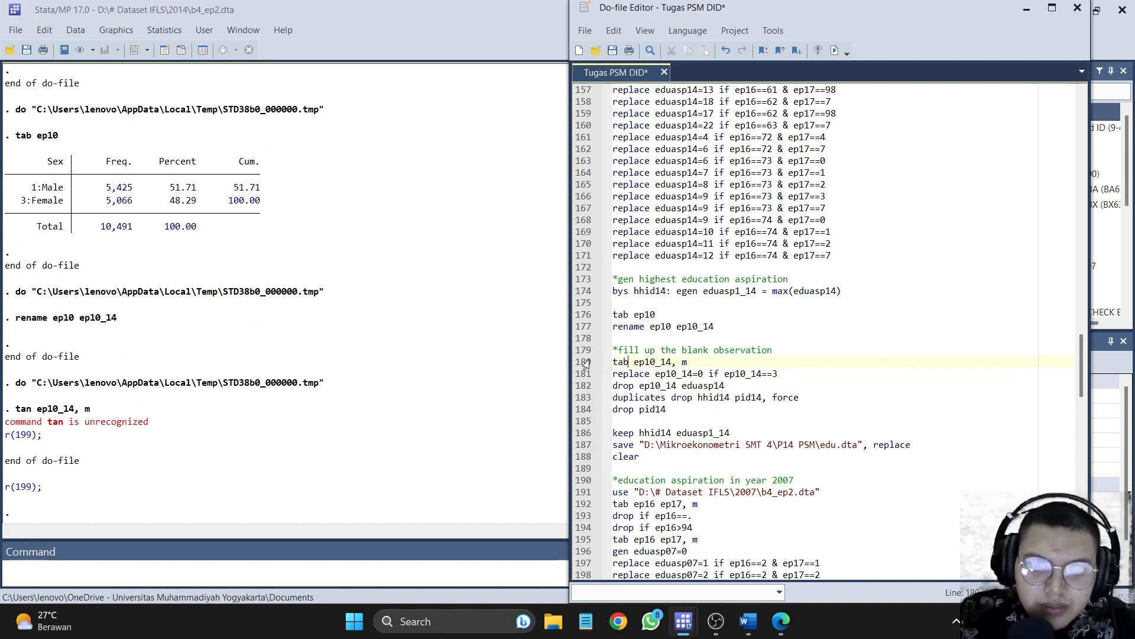
left_click(834, 51)
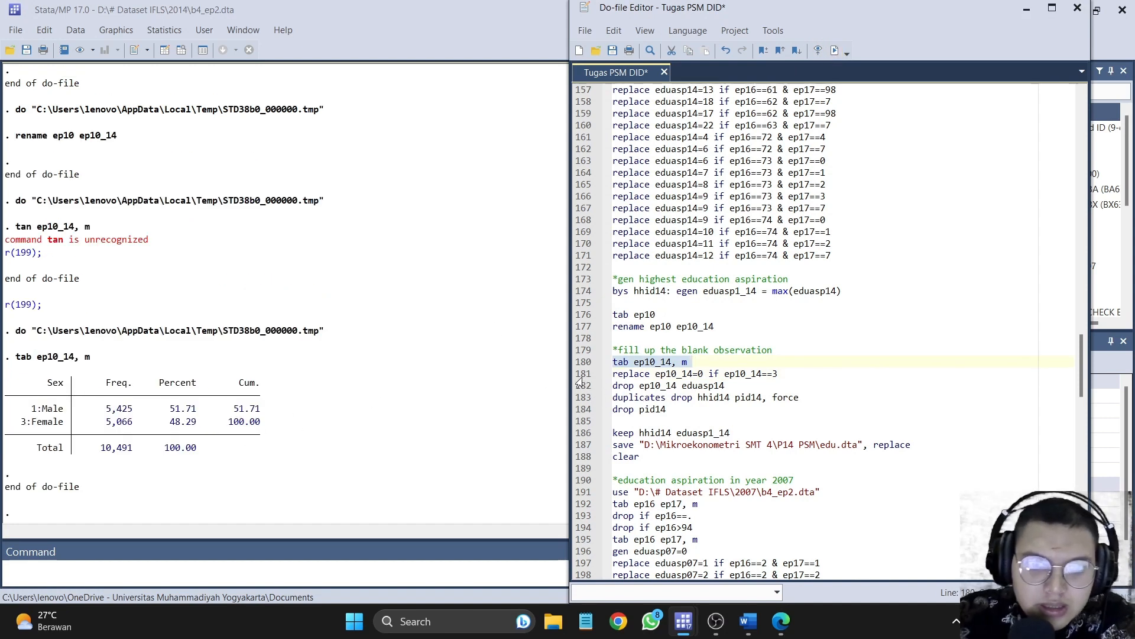
Step: Run lines 181 and 182 to recode ep10_14 from 3 to 0 and drop ep10_14 and eduasp14
left_click_drag(581, 373, 690, 377)
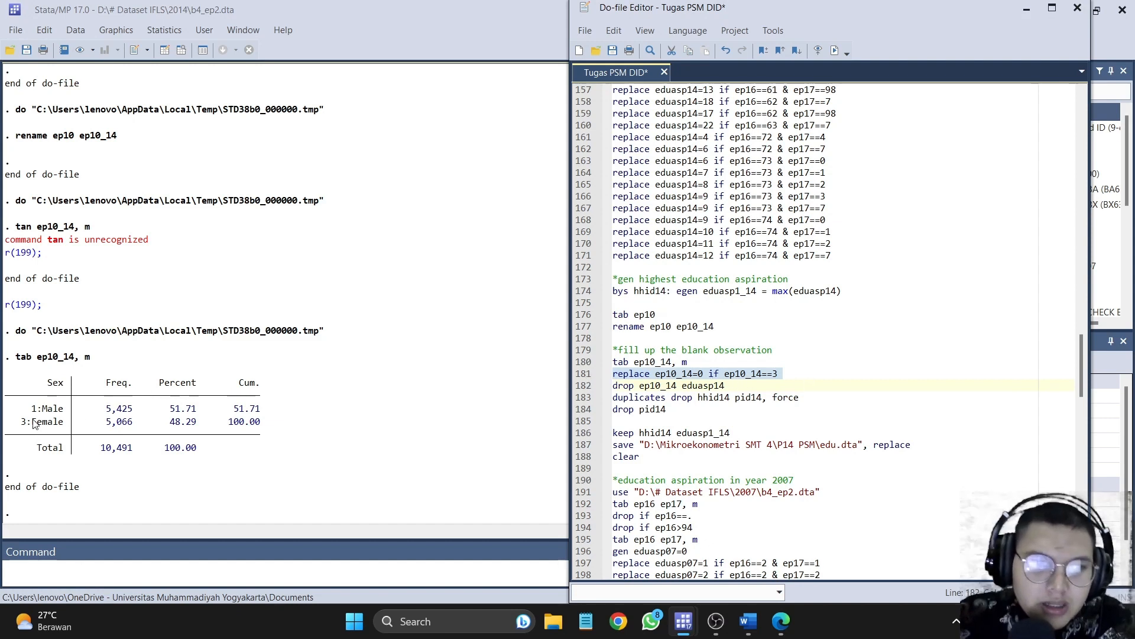
left_click(833, 56)
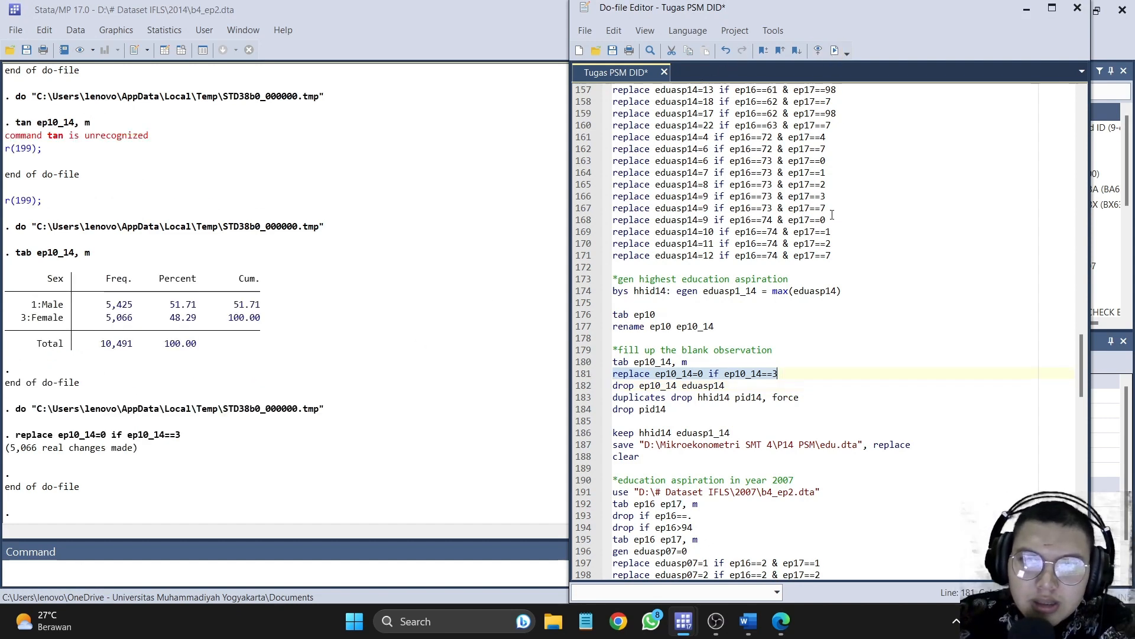
left_click(606, 389)
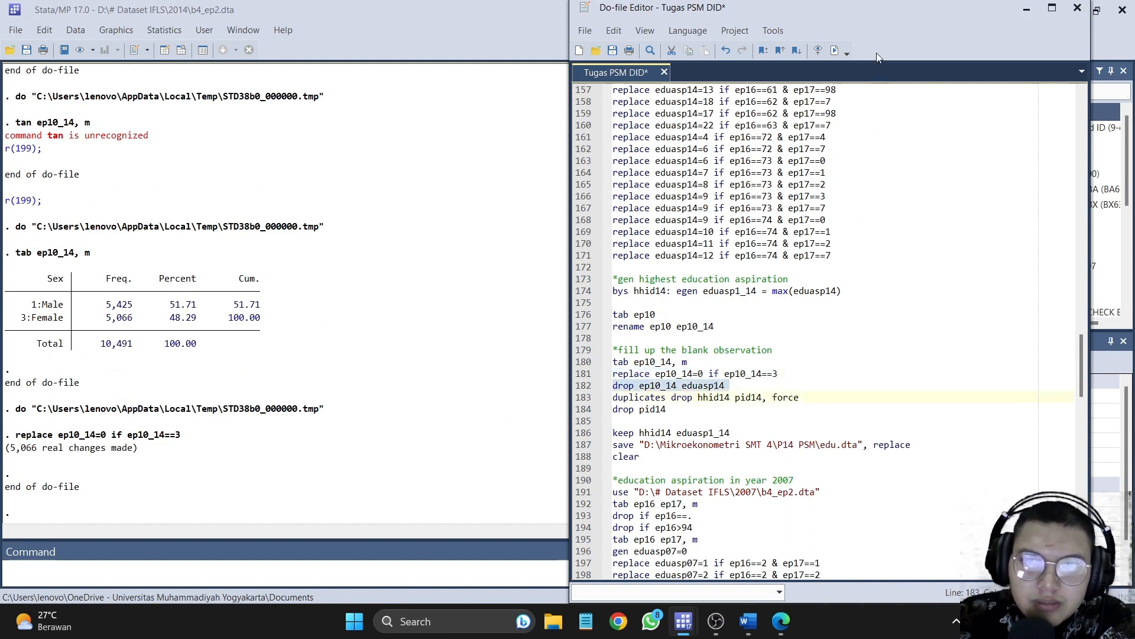
left_click(834, 51)
Step: Move the Do-file Editor off the variable list and run lines 183 and 184, duplicates drop hhid14 pid14, force and drop pid14
left_click_drag(873, 13, 774, 13)
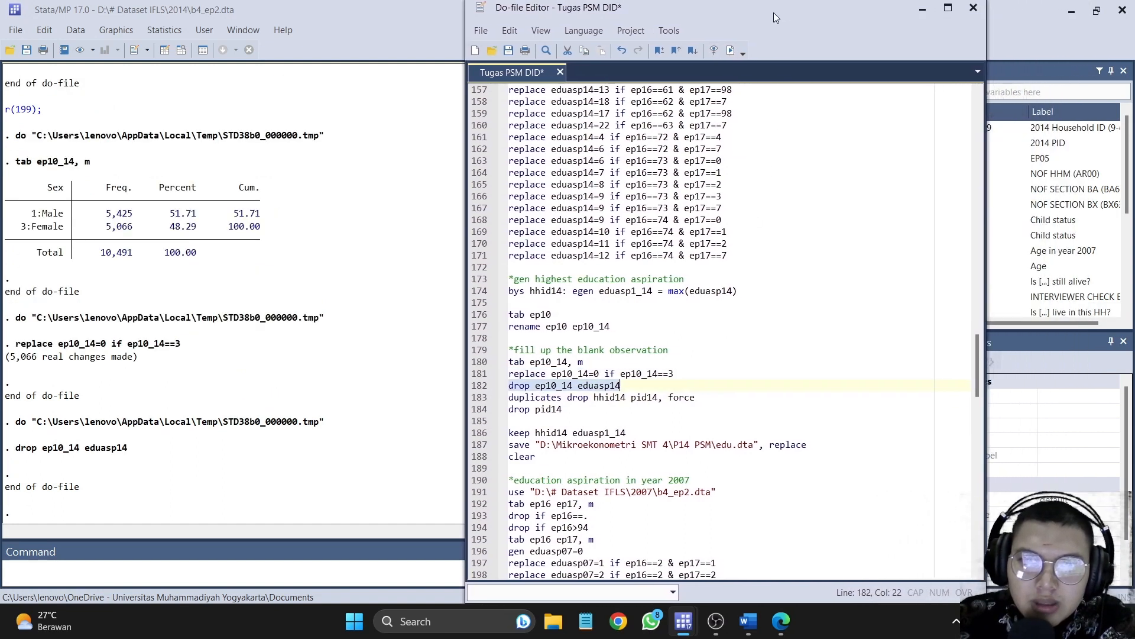
left_click_drag(473, 399, 521, 415)
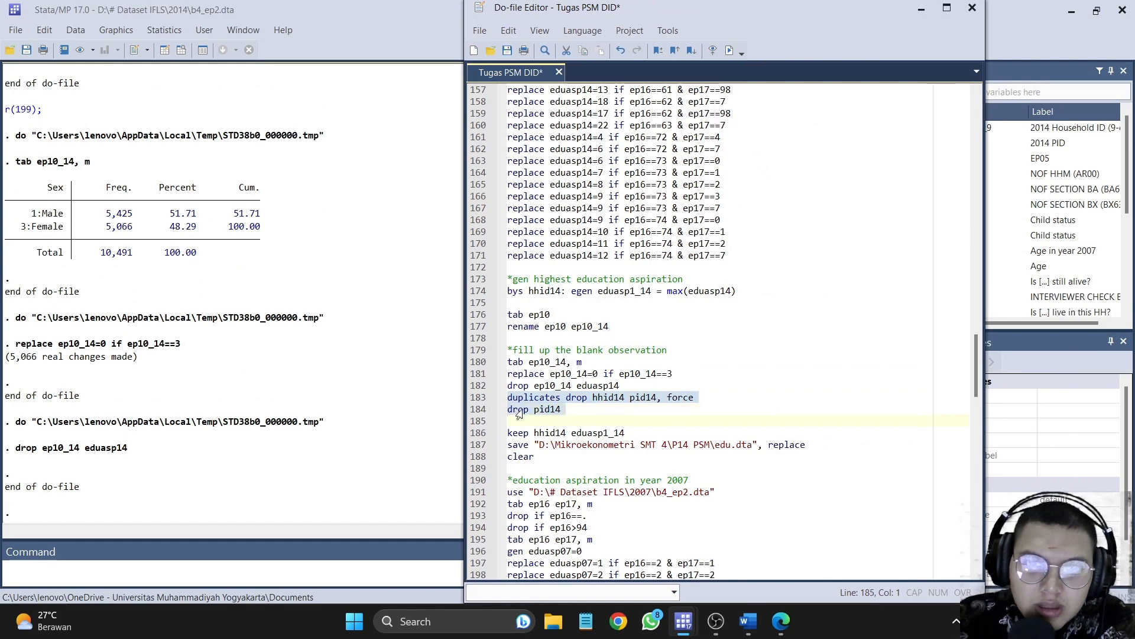
left_click(730, 52)
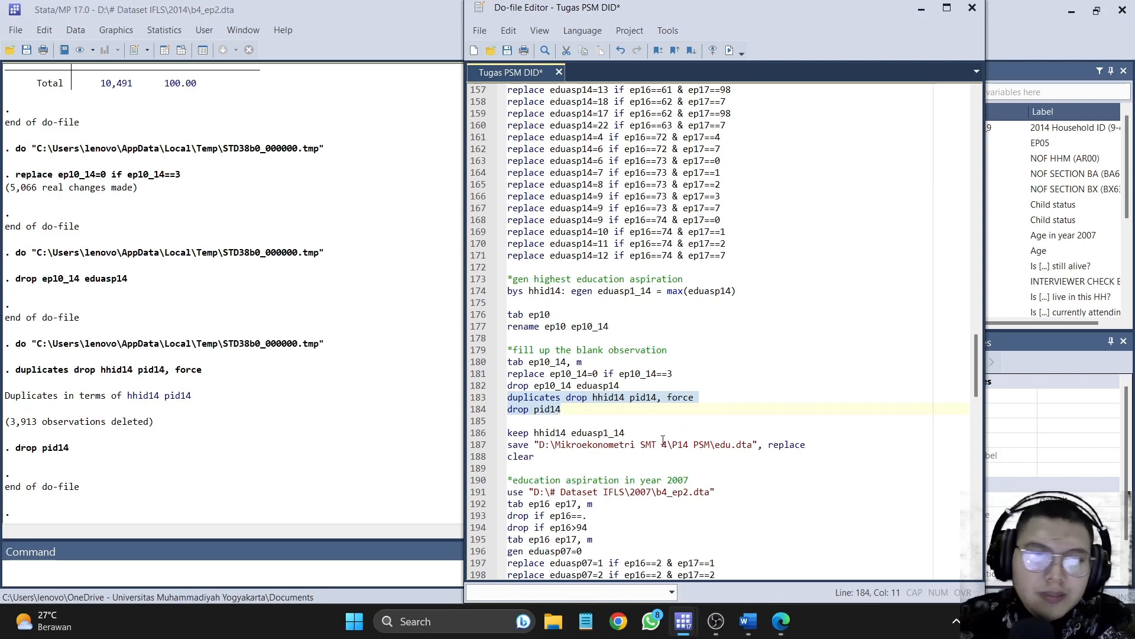
Step: Run line 186, keep hhid14 eduasp1_14, and move the Do-file Editor clear of the Variables list
scroll(663, 440, "down", 1)
left_click(476, 399)
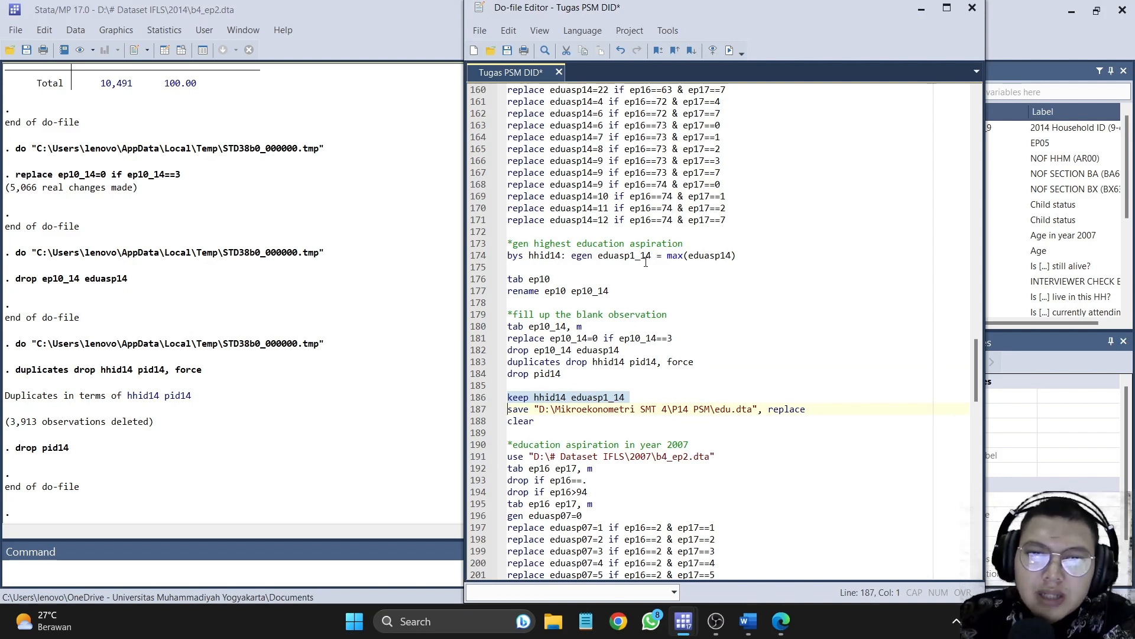
left_click(732, 51)
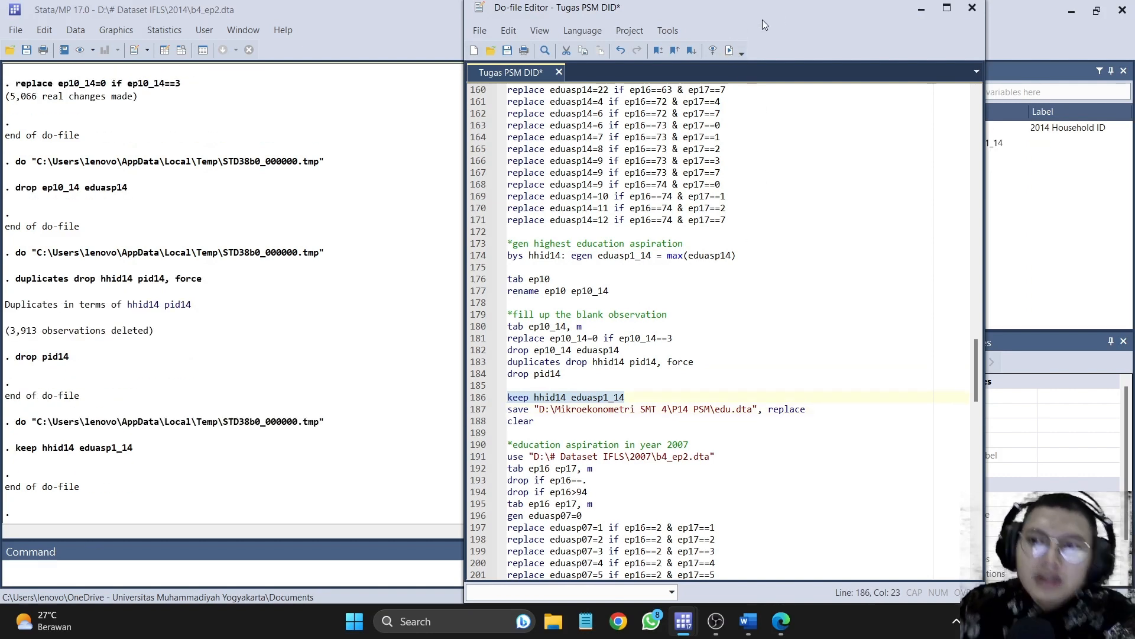
left_click_drag(778, 13, 727, 12)
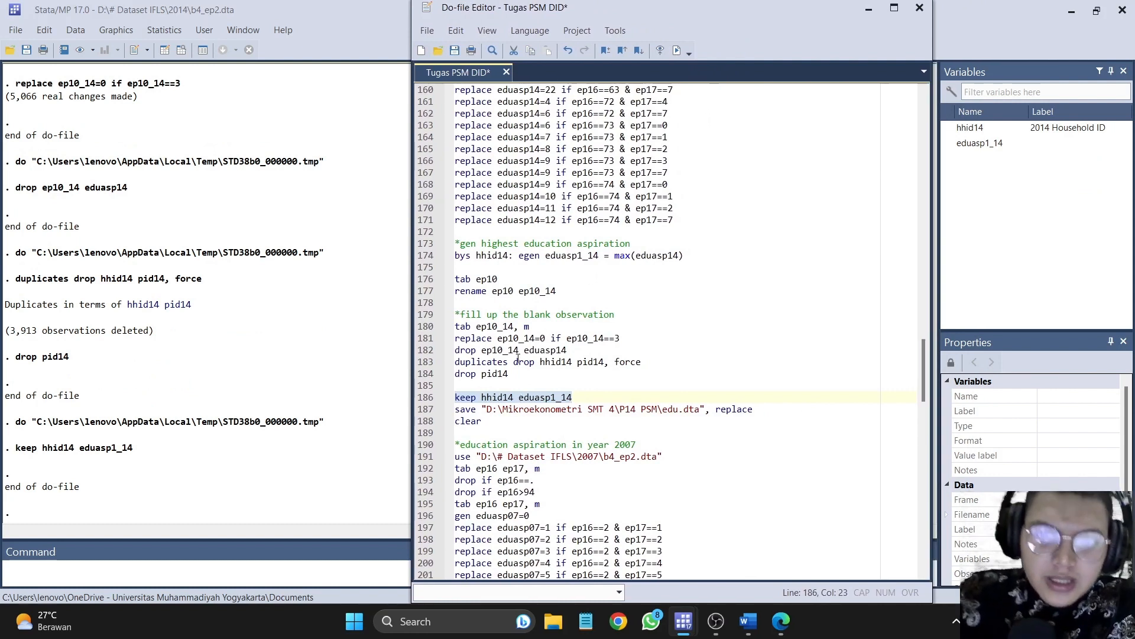
Step: Run lines 187 and 188 to save the data as edu.dta with replace and clear the memory
left_click(424, 412)
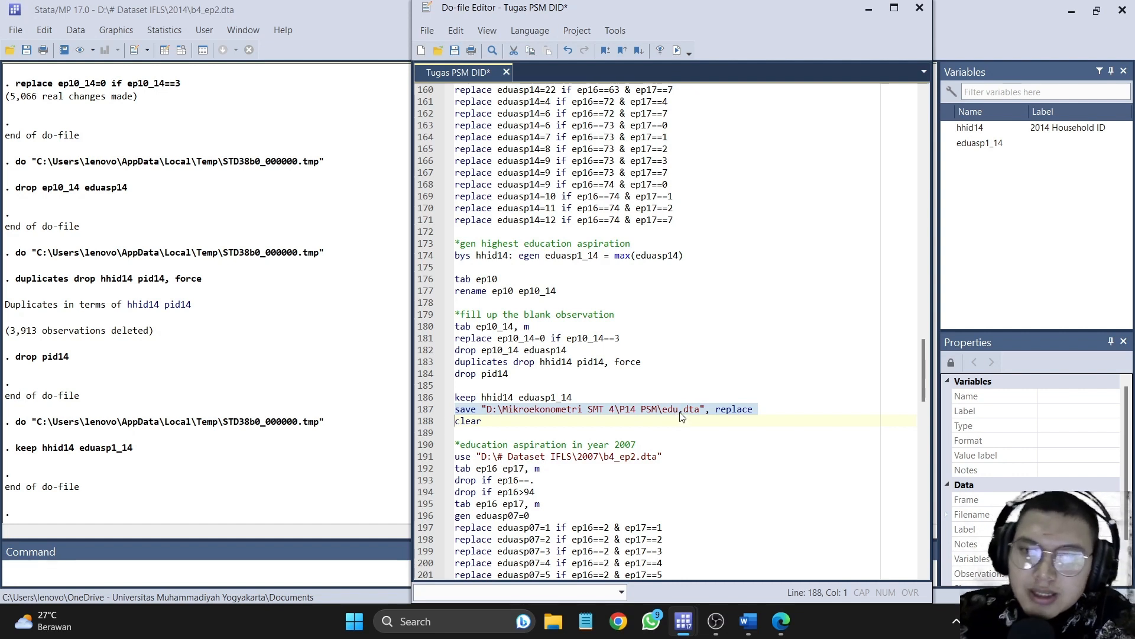
key("ctrl+d")
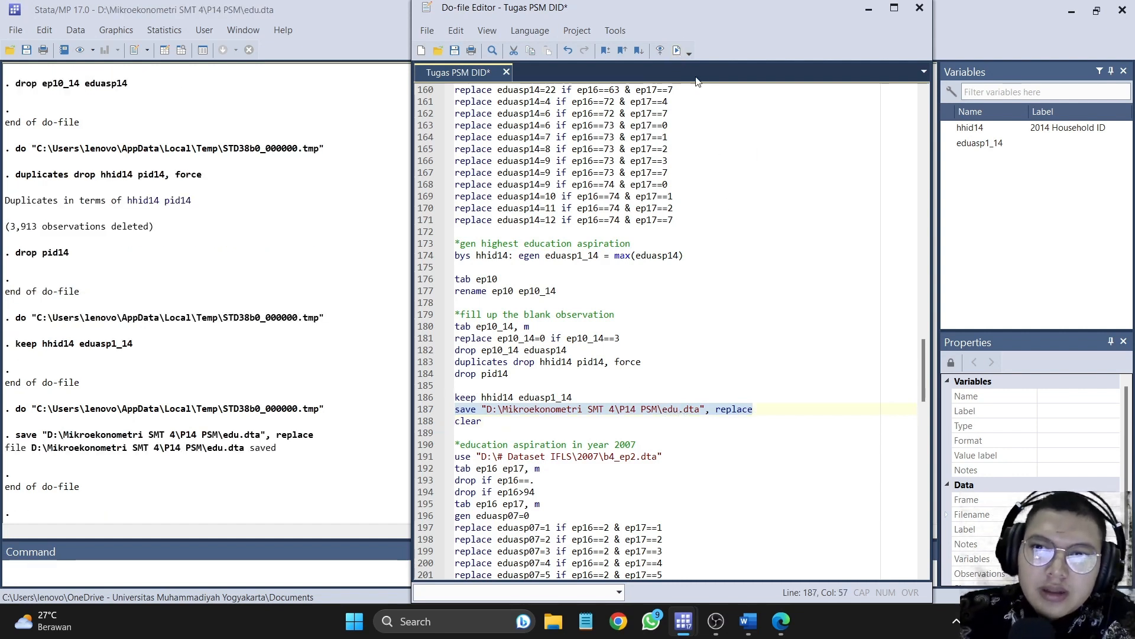
scroll(688, 393, "down", 4)
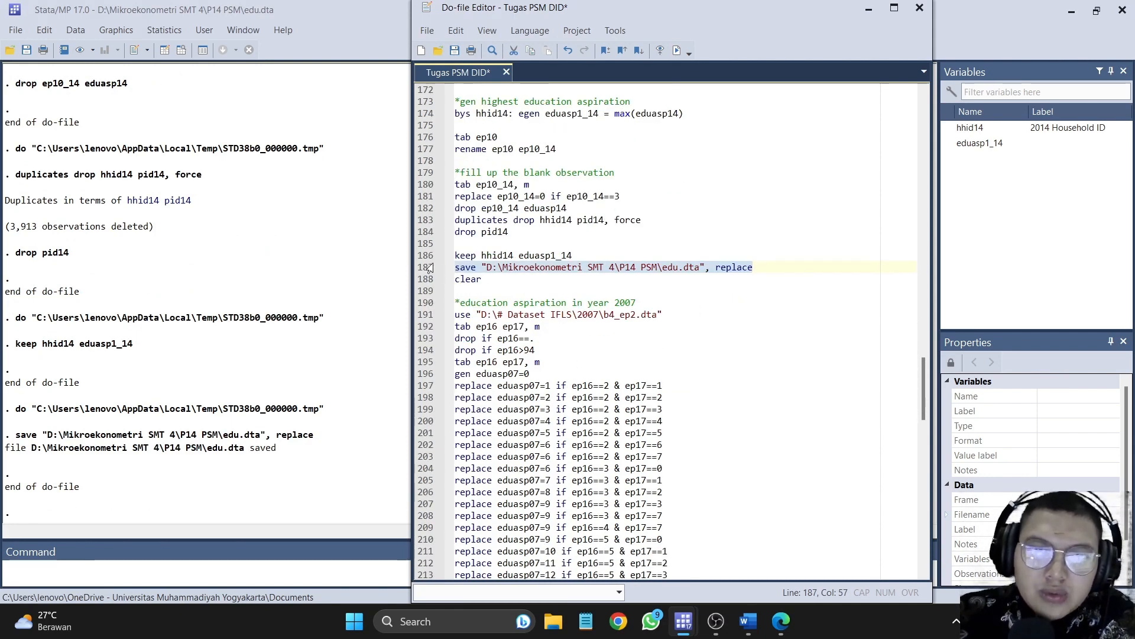
left_click(422, 279)
left_click(676, 51)
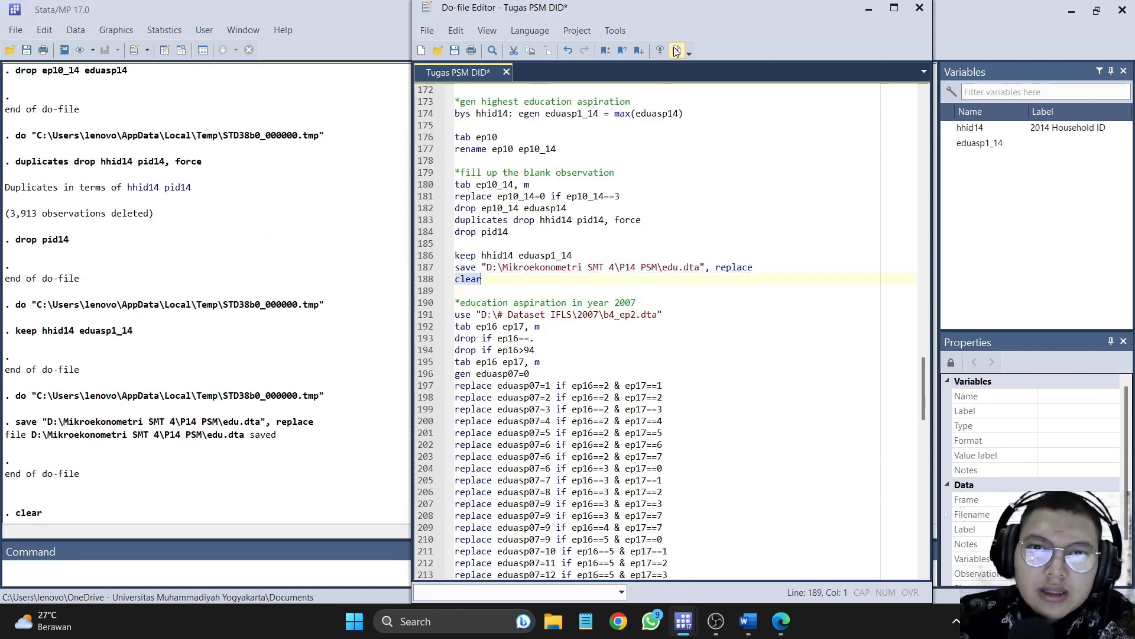
Step: Run line 191 to load the 2007 education aspiration dataset b4_ep2.dta
scroll(563, 286, "down", 2)
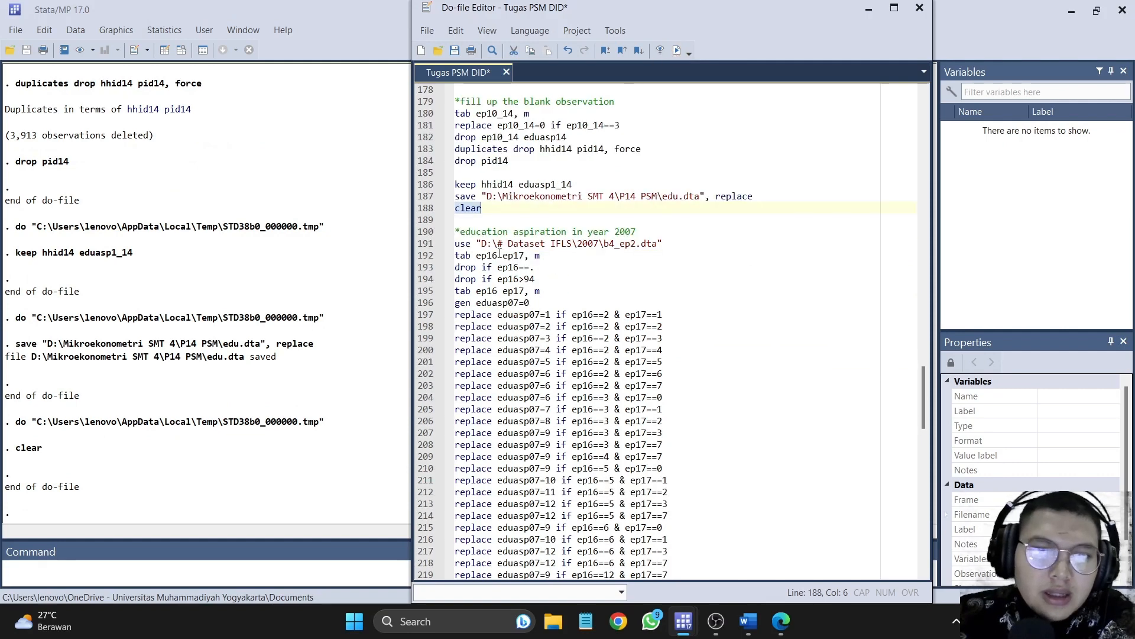
left_click(422, 246)
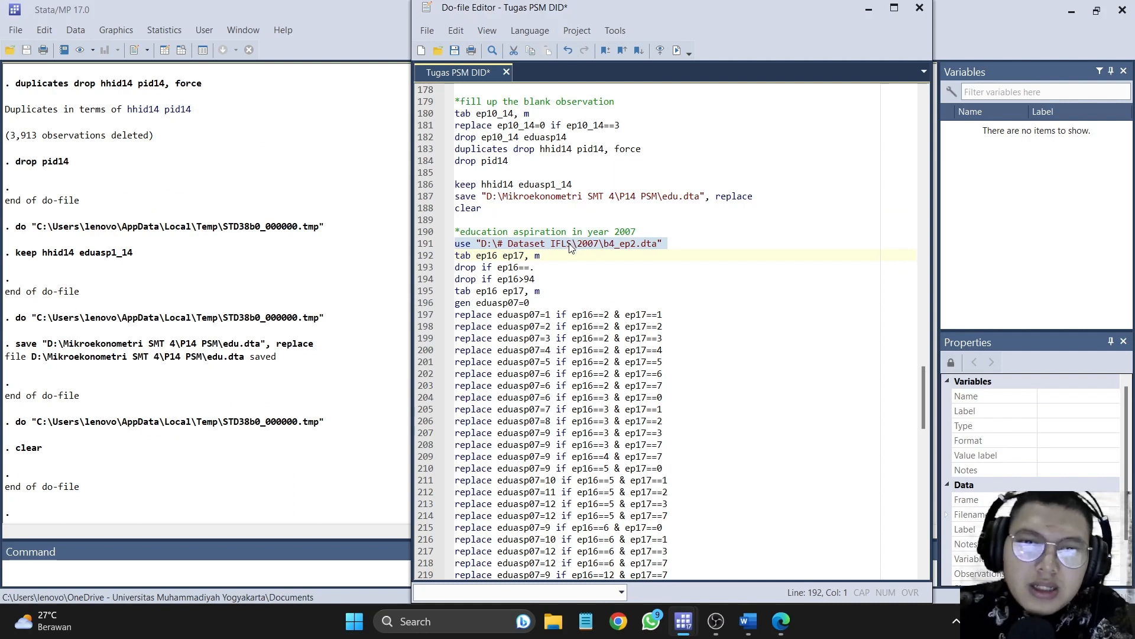
left_click(675, 54)
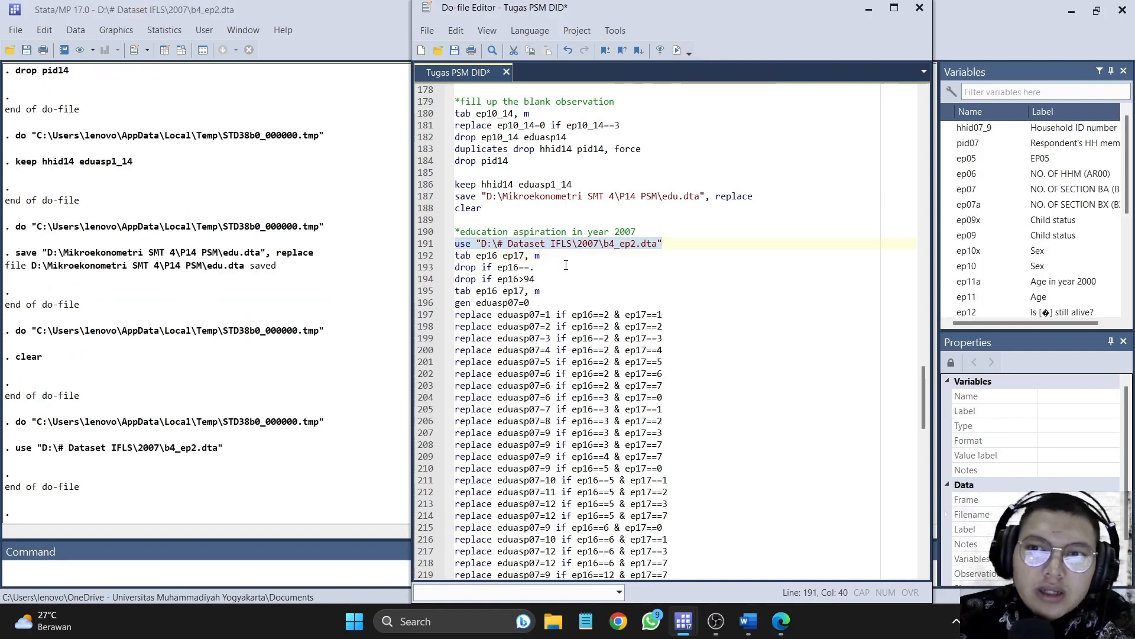
Step: Run lines 192 to 249 to drop missing and above-94 ep16 values and build eduasp07 from ep16 and ep17
scroll(496, 278, "down", 2)
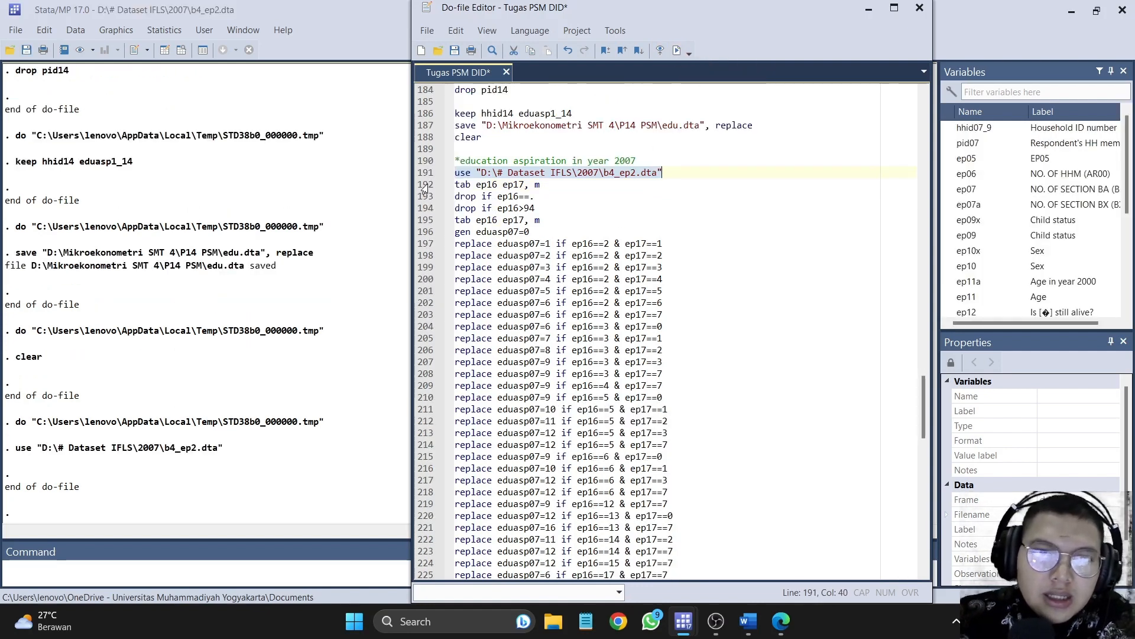
left_click_drag(454, 185, 499, 519)
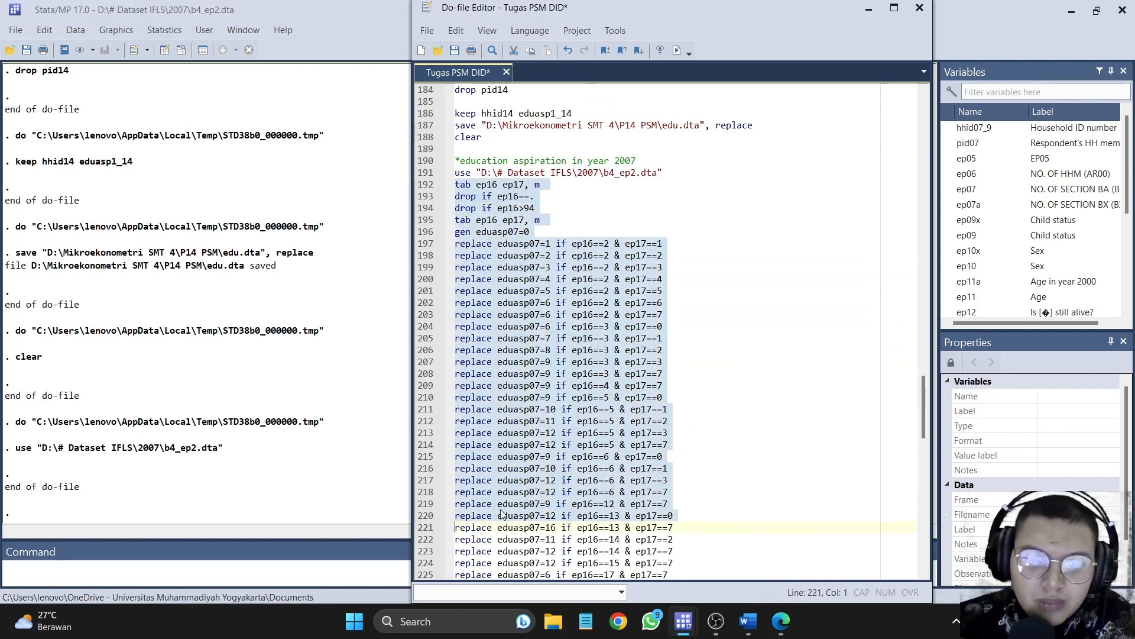
left_click(679, 50)
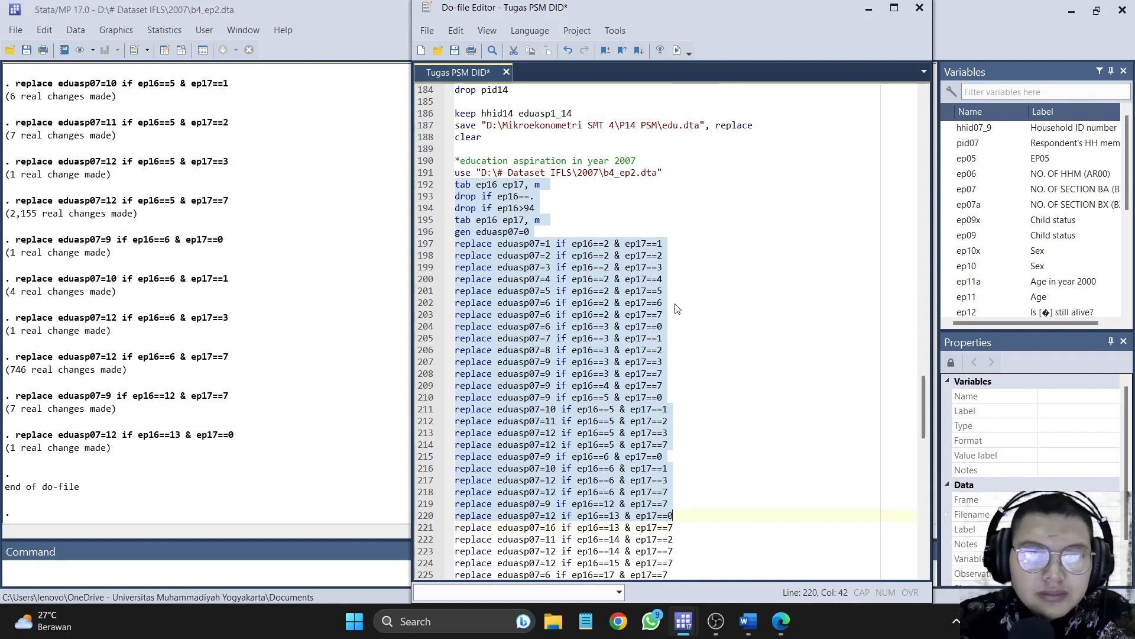
scroll(722, 355, "down", 9)
scroll(722, 338, "down", 1)
left_click_drag(456, 172, 692, 505)
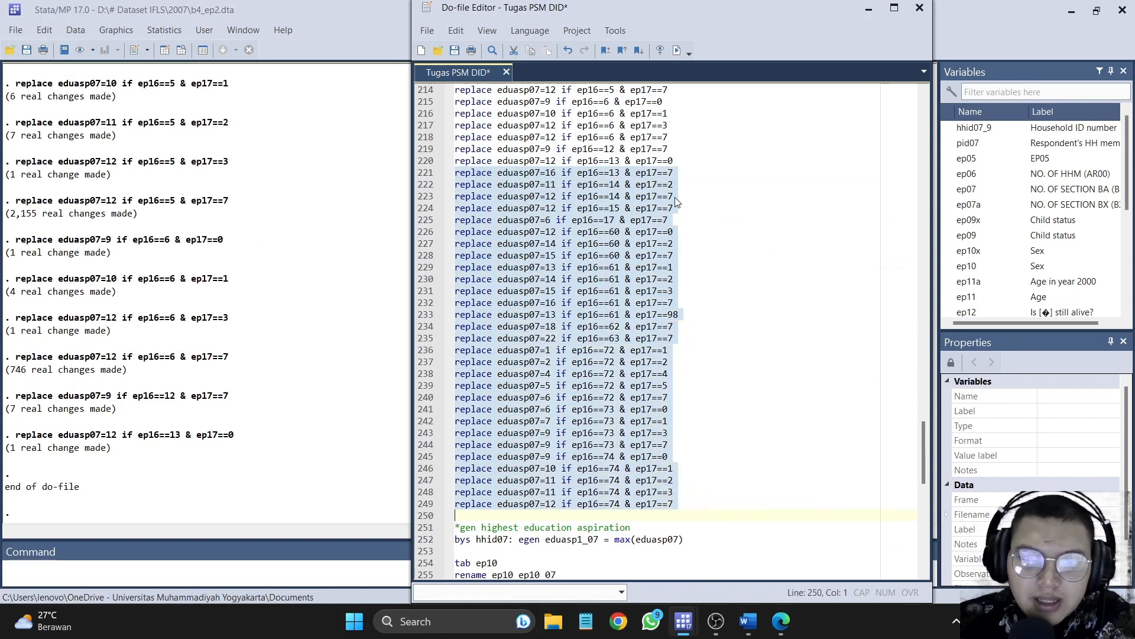
left_click(677, 51)
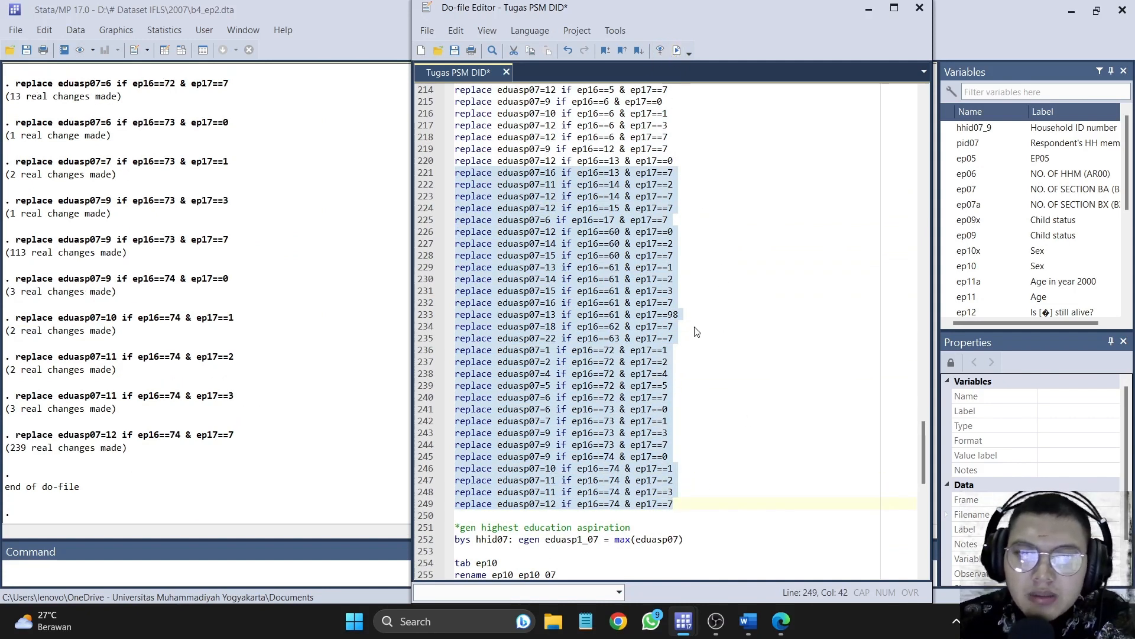
Step: Run lines 251 to 255 to generate eduasp1_07 as the household maximum of eduasp07, tabulate ep10 and rename it ep10_07
scroll(692, 329, "down", 8)
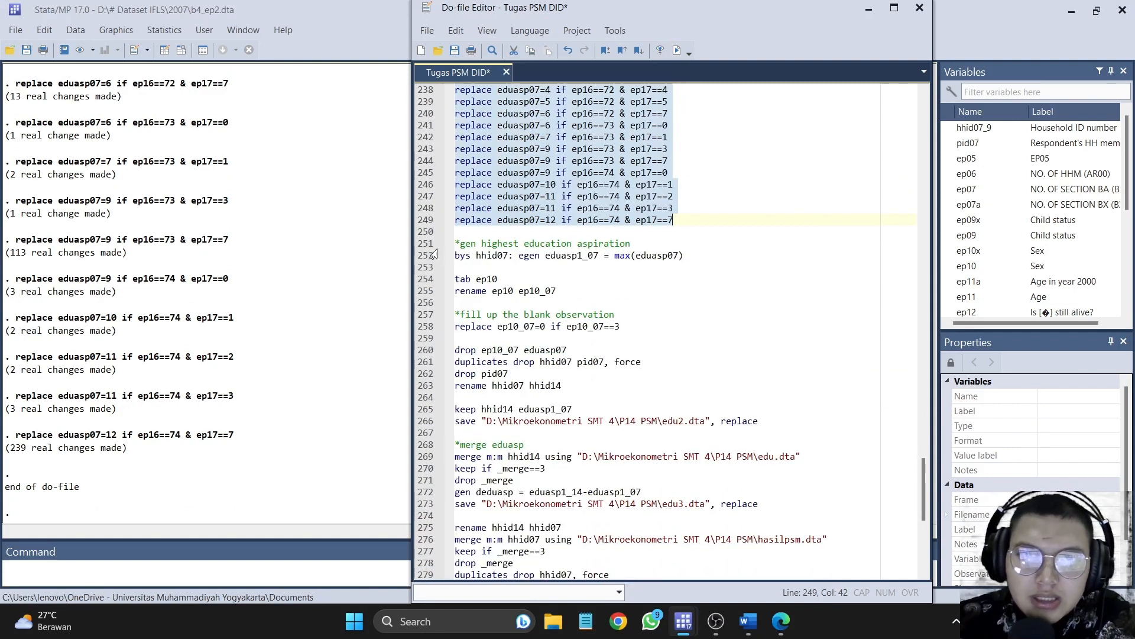
left_click_drag(422, 243, 550, 260)
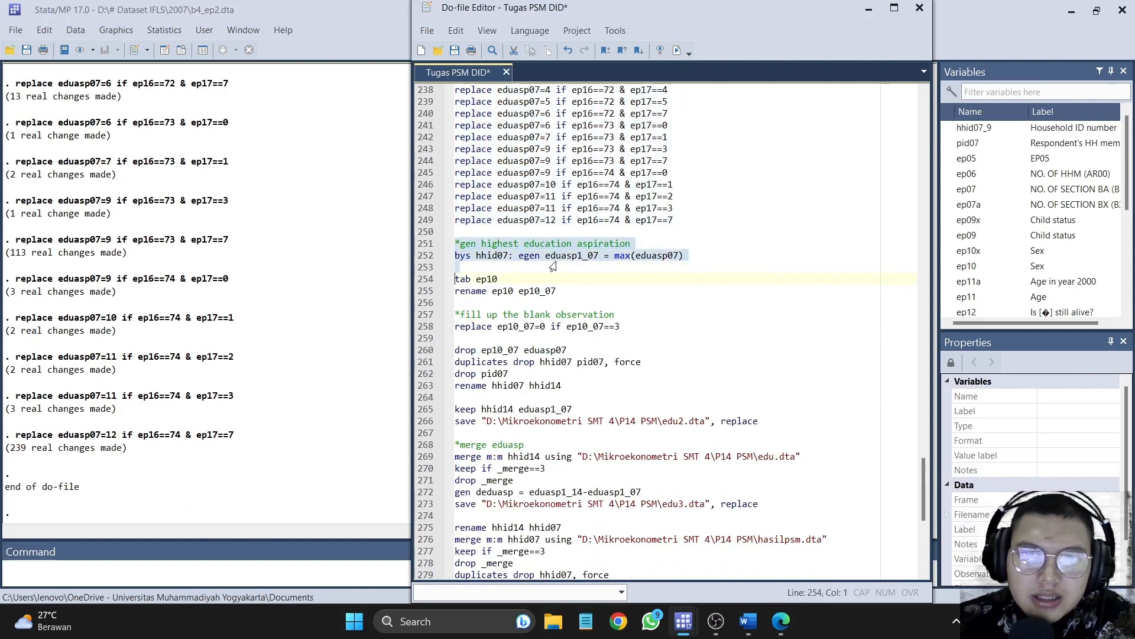
left_click(675, 57)
left_click_drag(417, 279, 435, 298)
left_click(677, 51)
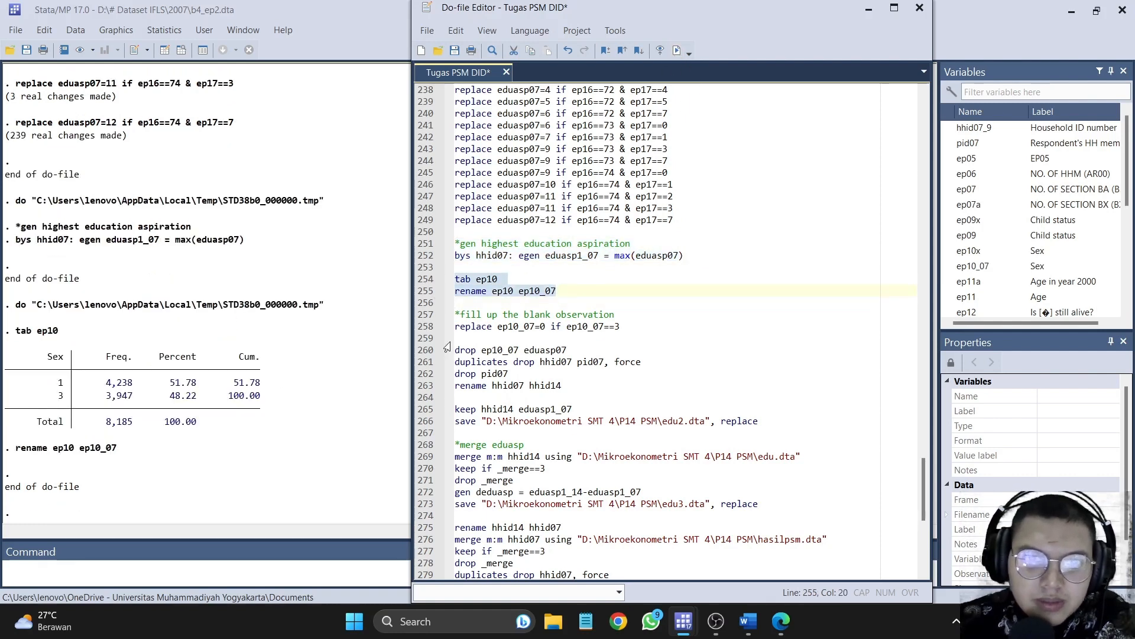
Step: Insert the command tab ep10_07, m below the "fill up the blank observation" comment for 2007 and run it
left_click(423, 330)
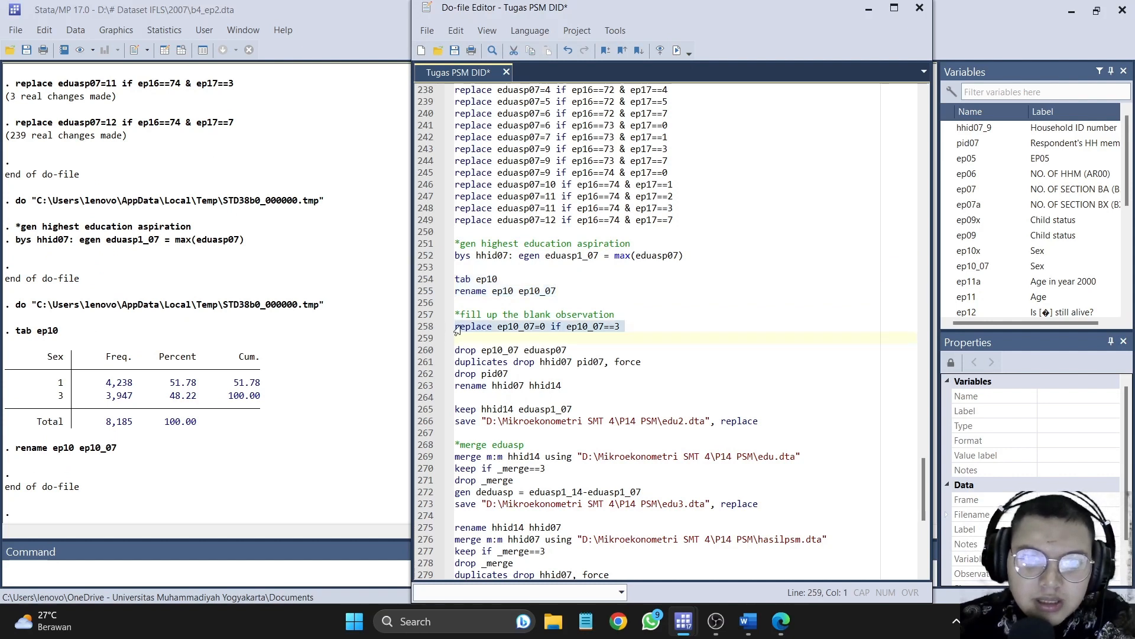
left_click(644, 302)
left_click(642, 317)
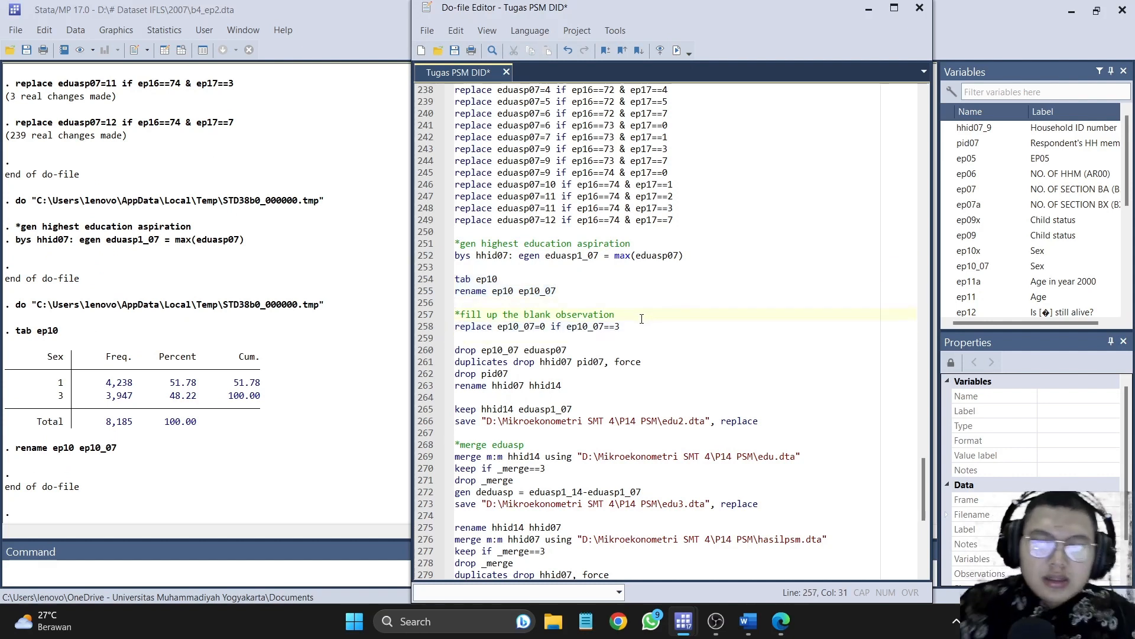
key("Return")
type("tab")
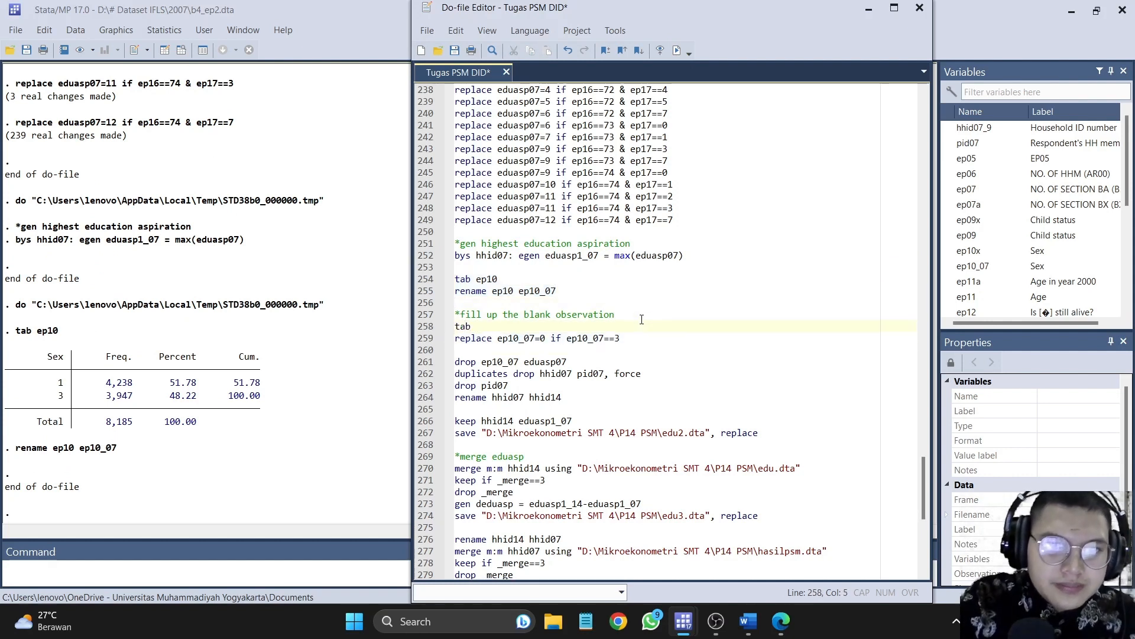
type(" ep10")
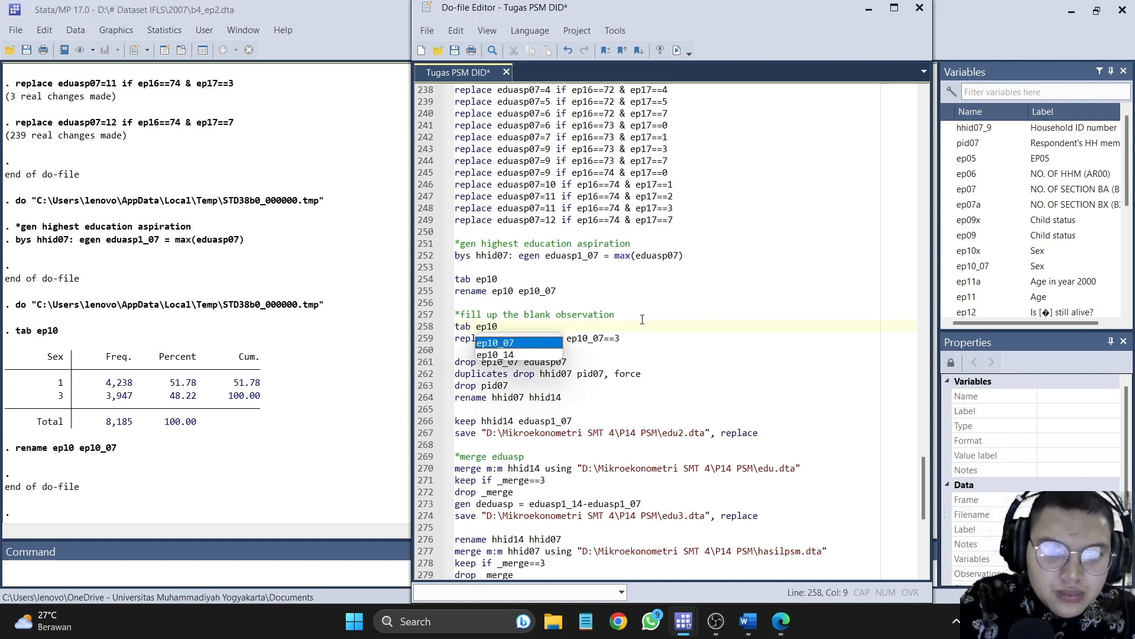
key("Return")
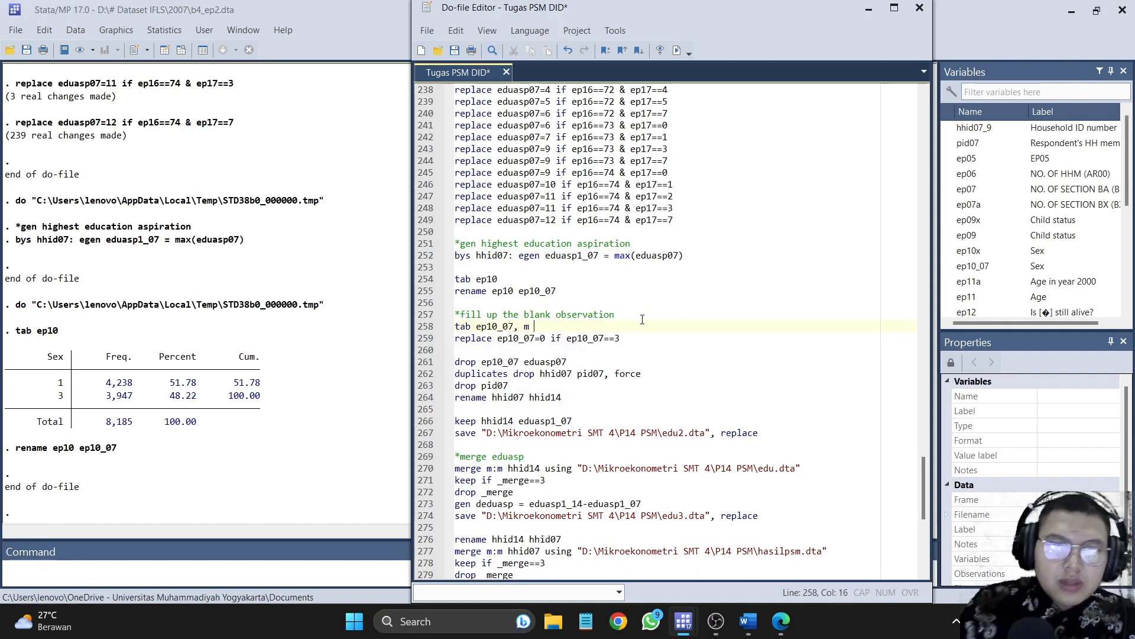
left_click(444, 329)
key("ctrl+d")
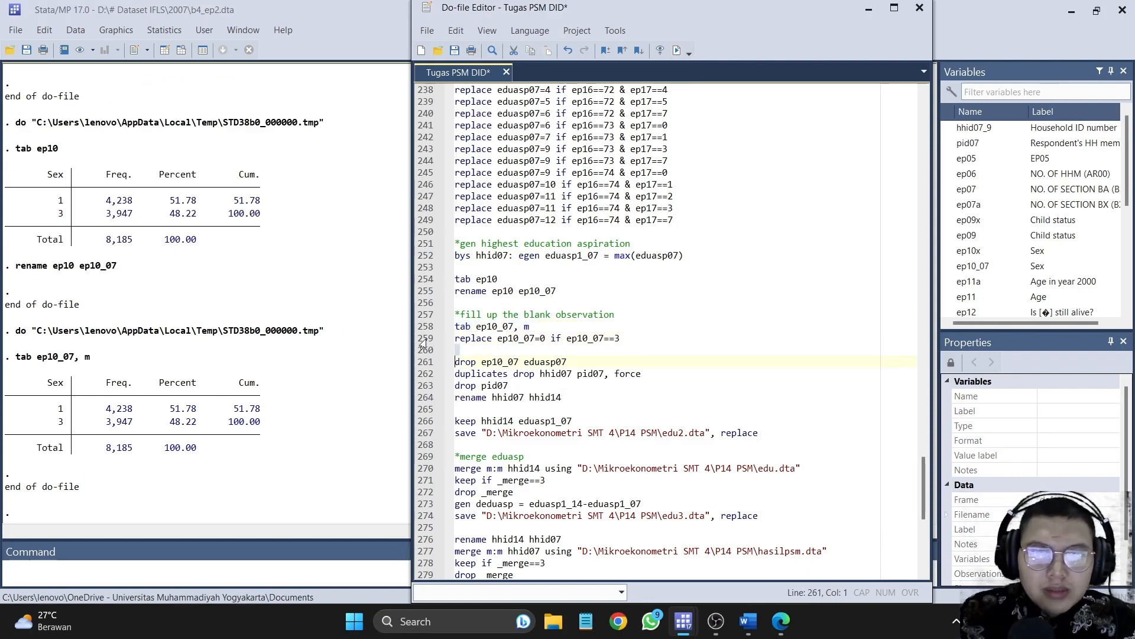
Step: Run lines 259 and 261 to recode ep10_07 from 3 to 0 and drop ep10_07 and eduasp07
left_click(423, 338)
left_click(677, 50)
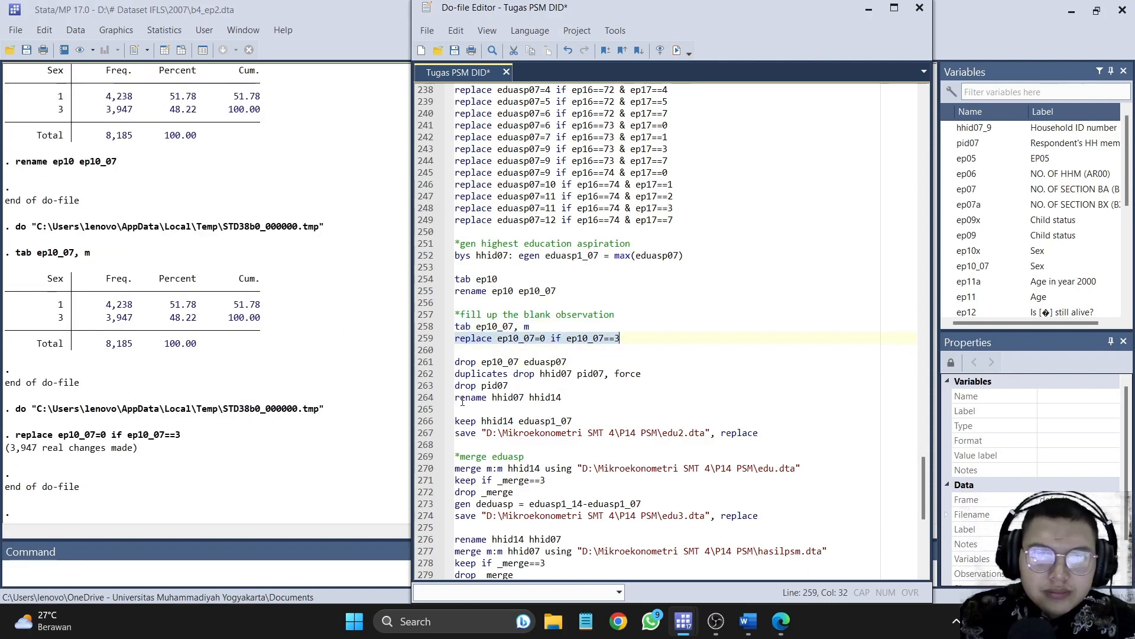
left_click(422, 362)
left_click(677, 51)
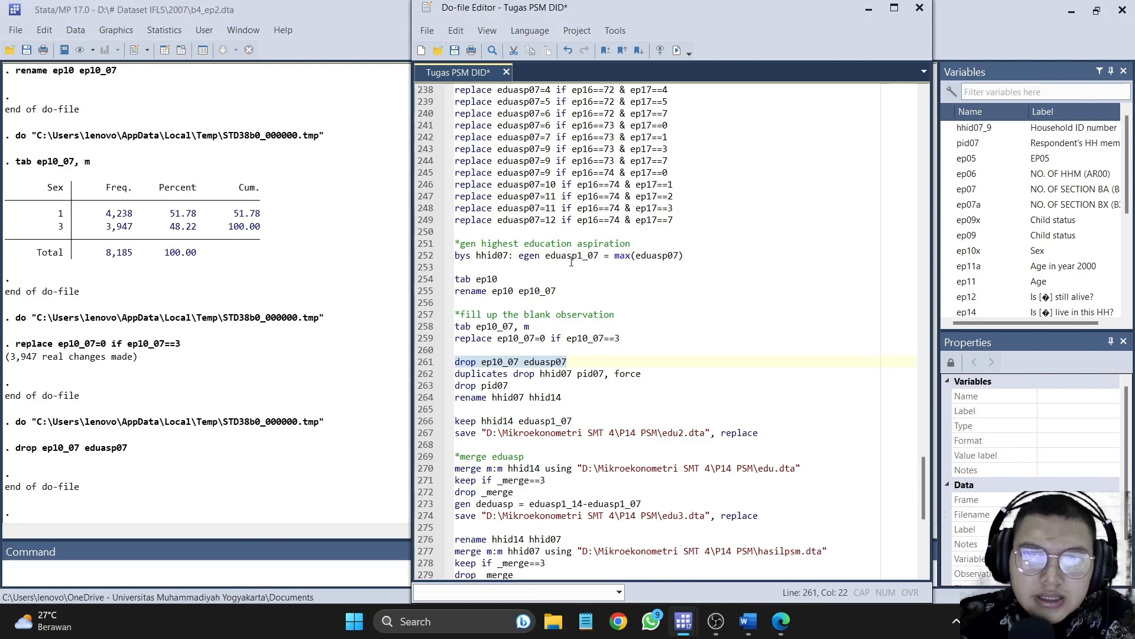
Step: Run lines 262 to 264 to drop duplicates by hhid07 and pid07, drop pid07, and rename hhid07 to hhid14
left_click_drag(422, 374, 422, 395)
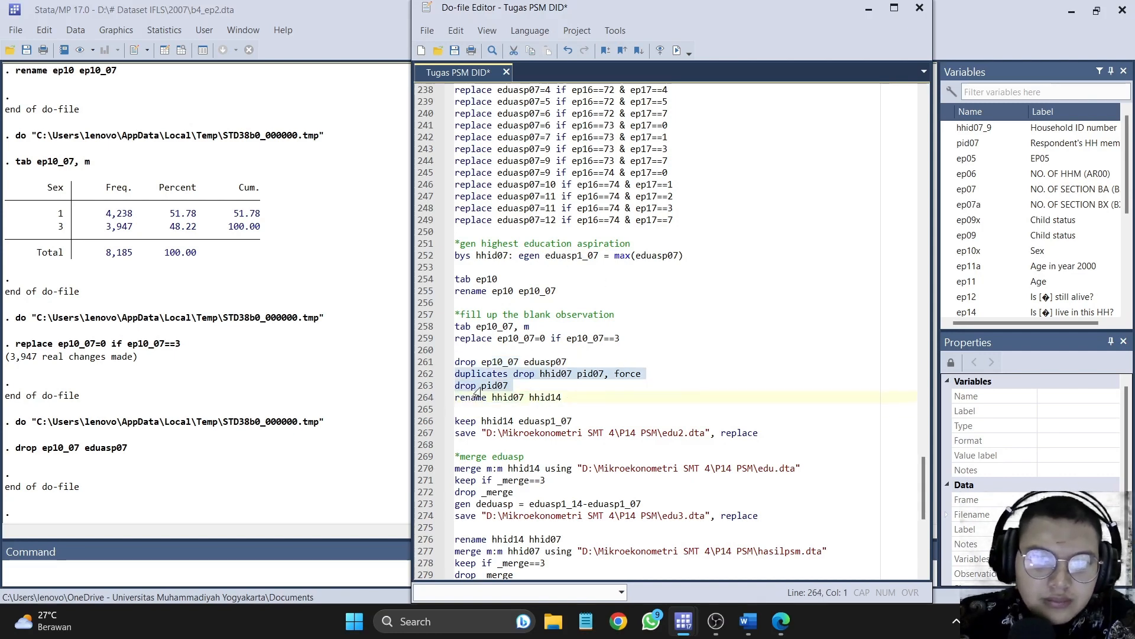
left_click(676, 50)
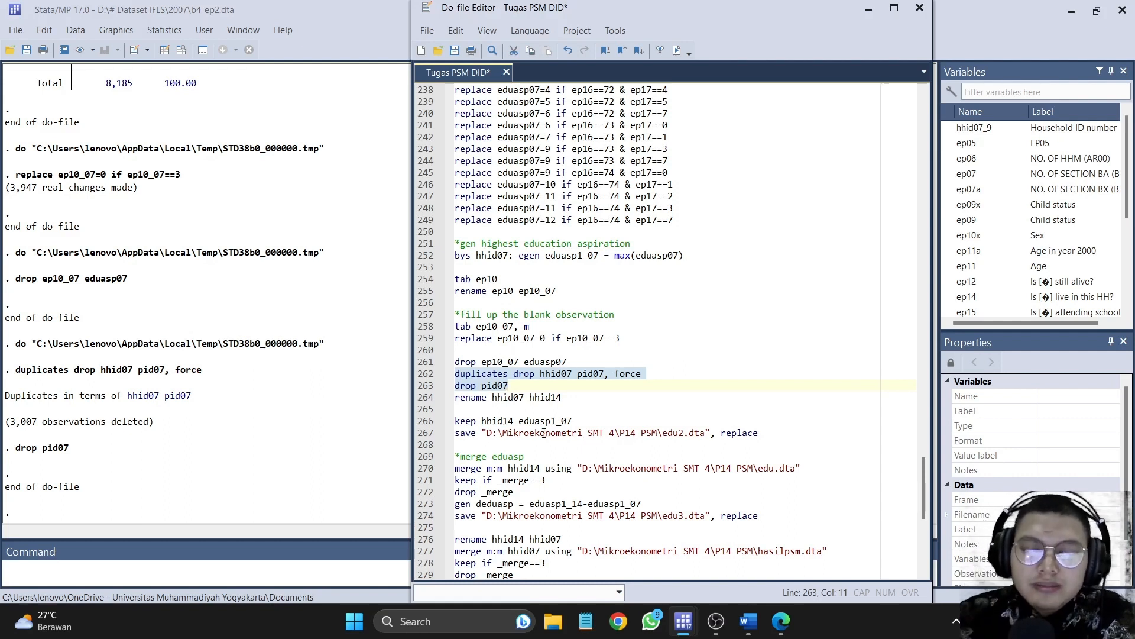
left_click(430, 400)
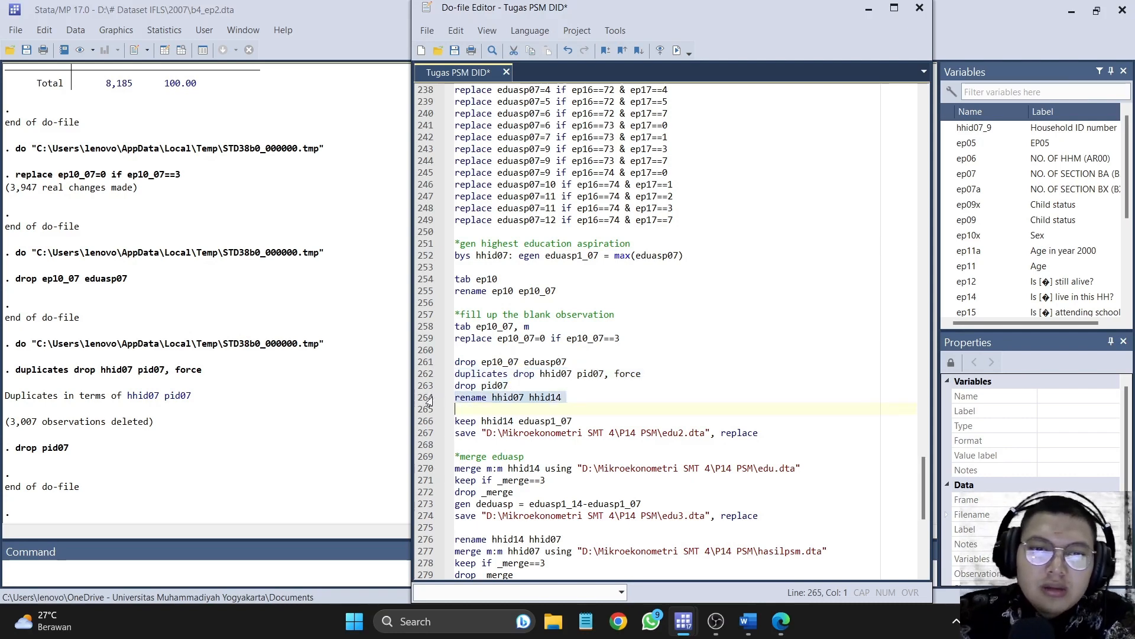
left_click(677, 50)
Step: Run lines 266 and 267 to keep hhid14 and eduasp1_07 and save the data as edu2.dta with replace
left_click(441, 423)
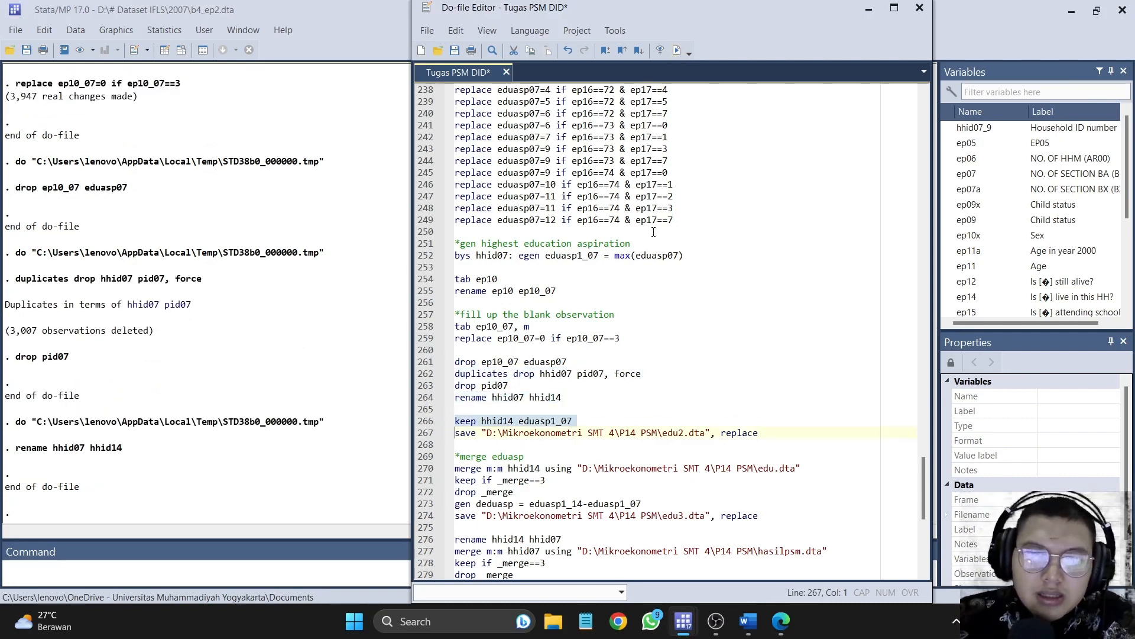
left_click(676, 50)
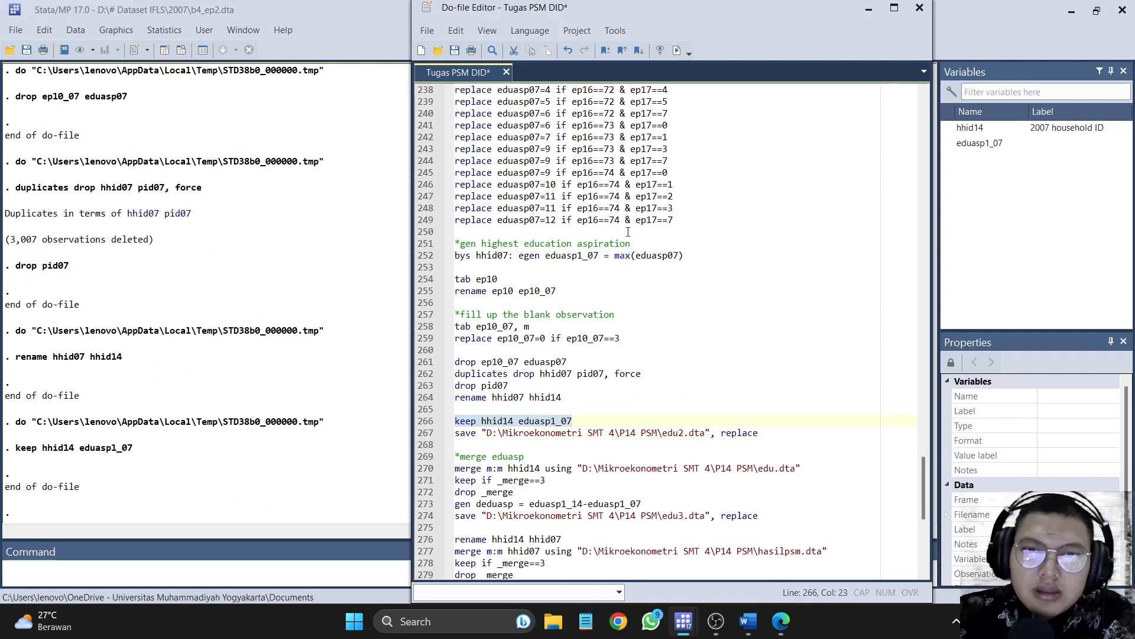
left_click(422, 436)
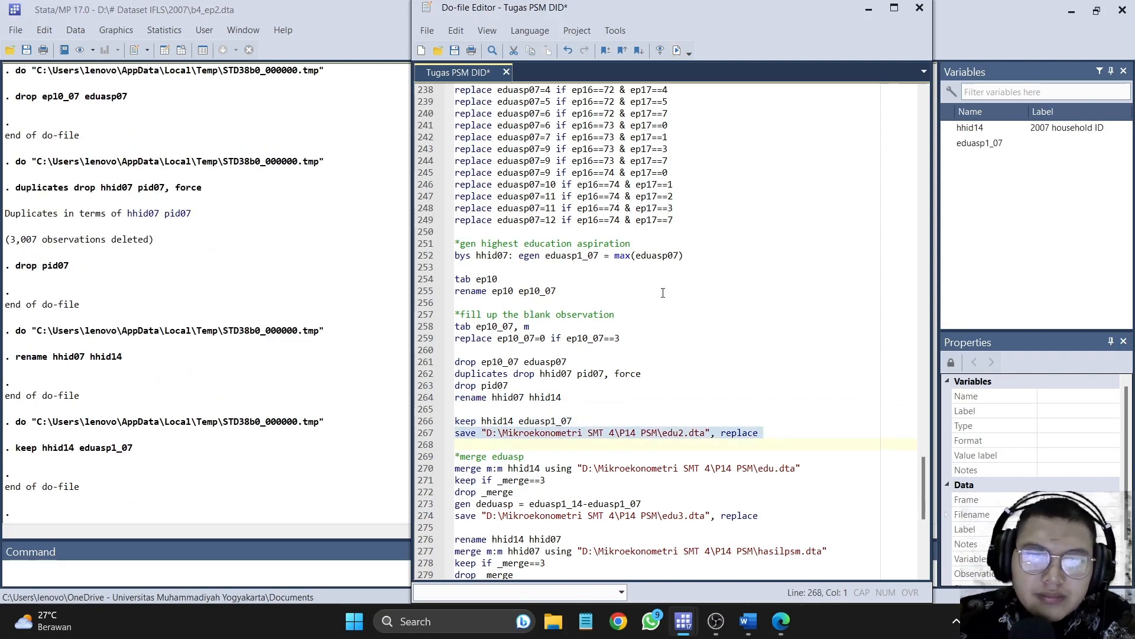
scroll(672, 276, "down", 2)
left_click(677, 51)
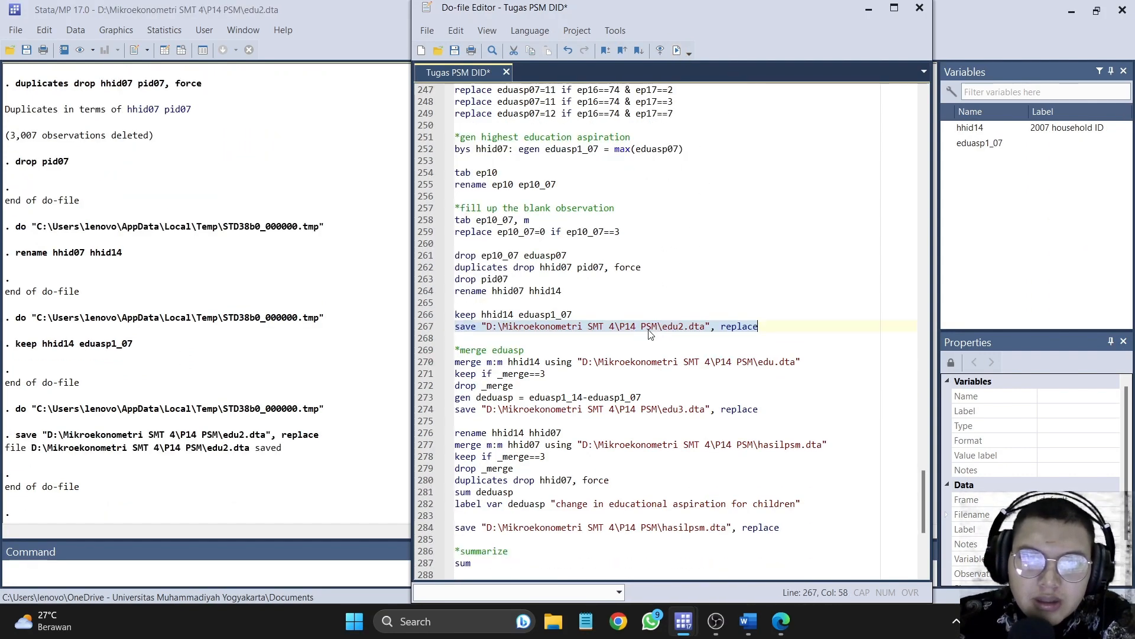
Step: Run line 270 to merge the 2007 data m:m on hhid14 with edu.dta
scroll(651, 328, "down", 1)
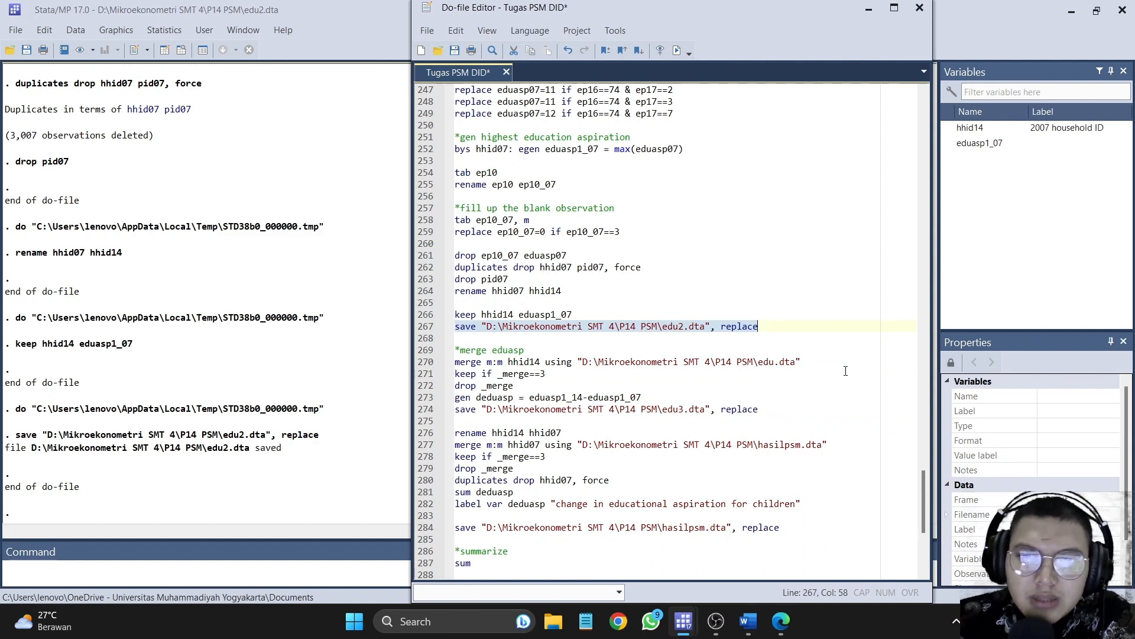
left_click(683, 328)
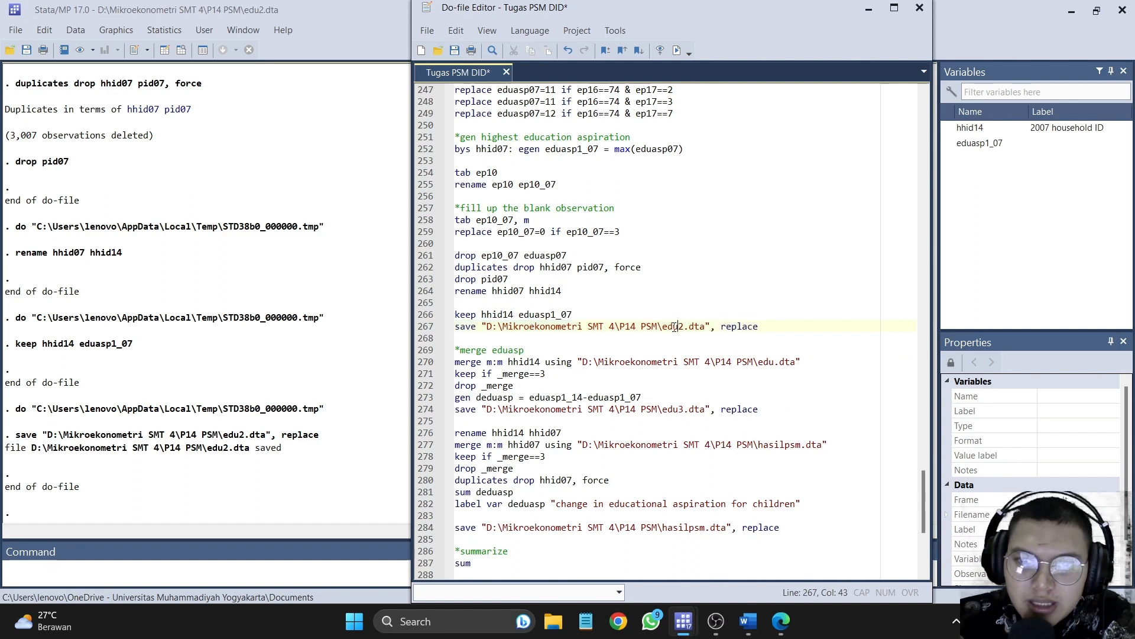
left_click_drag(663, 327, 678, 328)
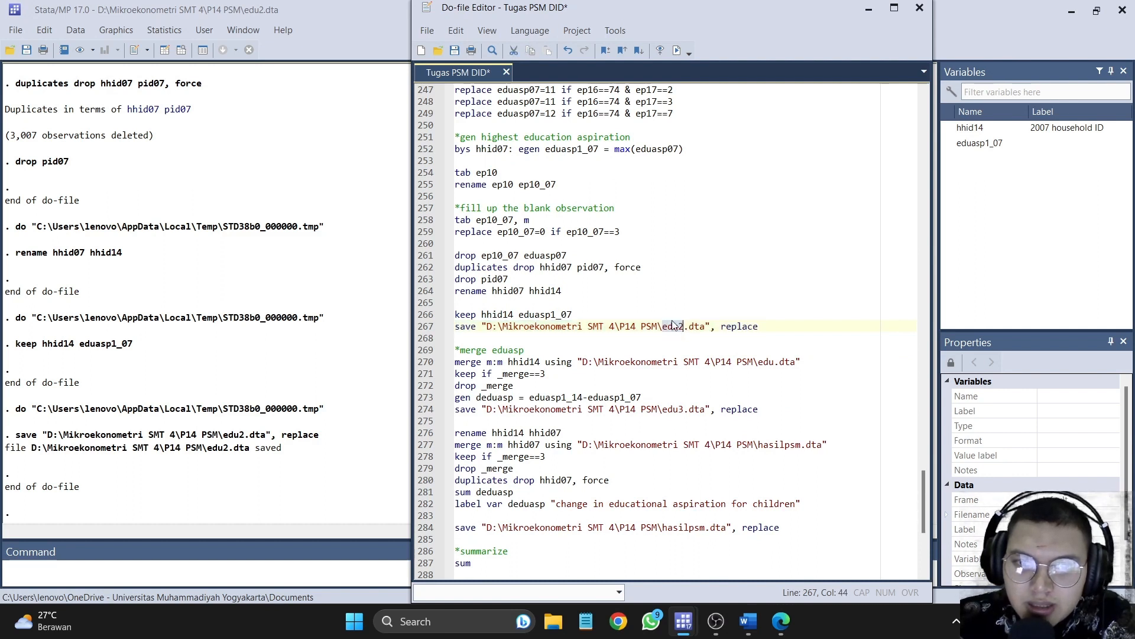
left_click(426, 363)
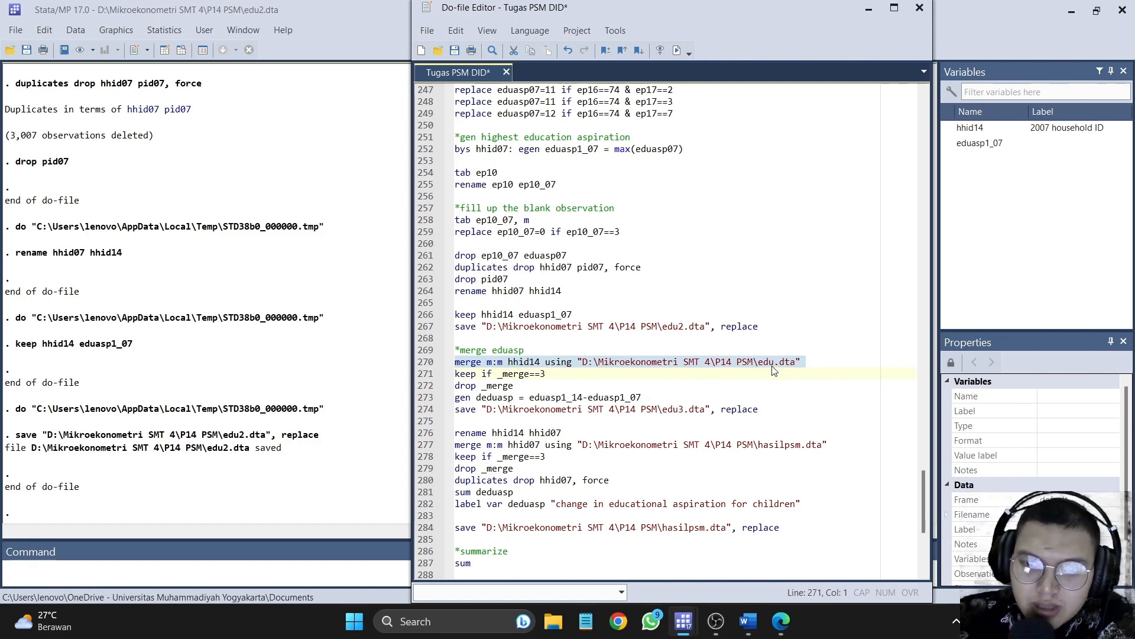
left_click(676, 51)
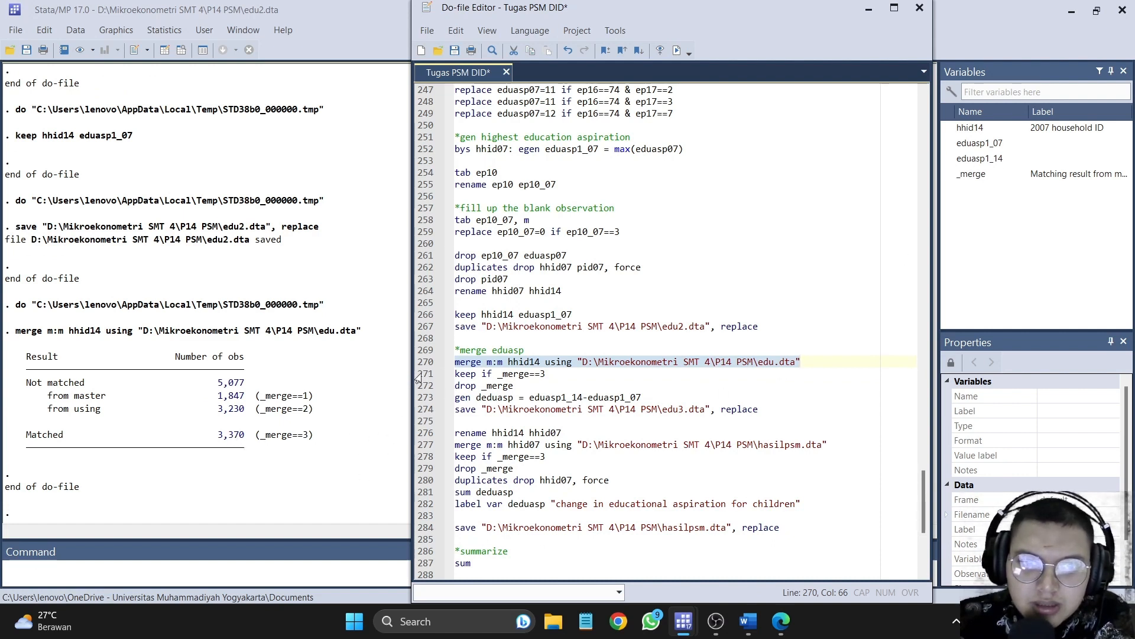
Step: Run lines 271 to 273 to keep matched observations (_merge==3), drop _merge, and generate deduasp as eduasp1_14-eduasp1_07
left_click_drag(416, 375, 521, 380)
left_click(677, 50)
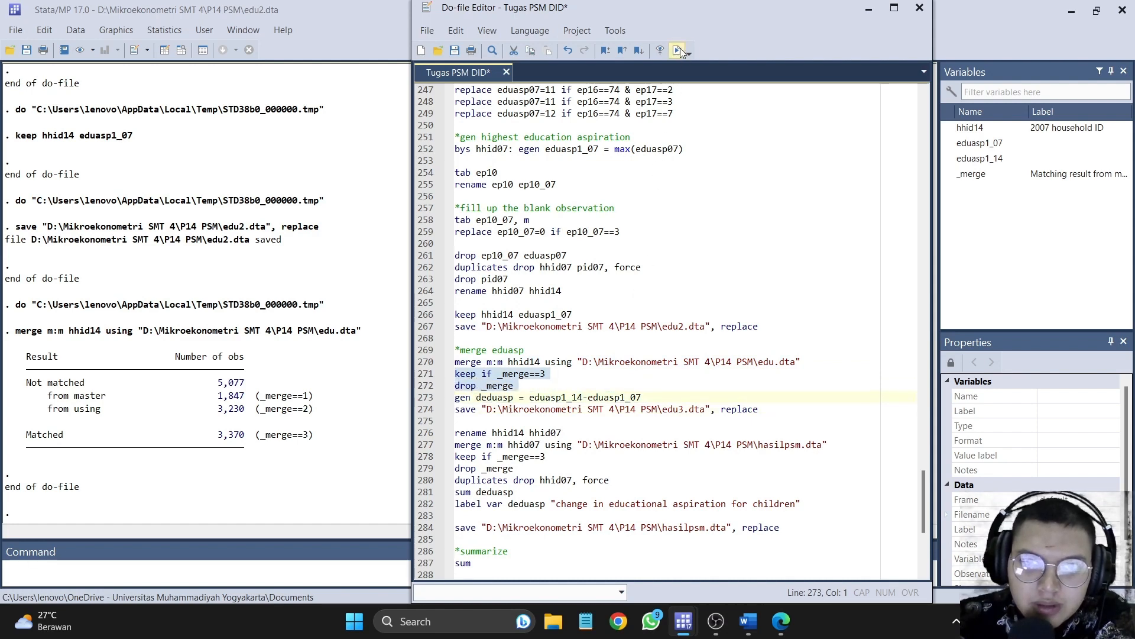
left_click(425, 398)
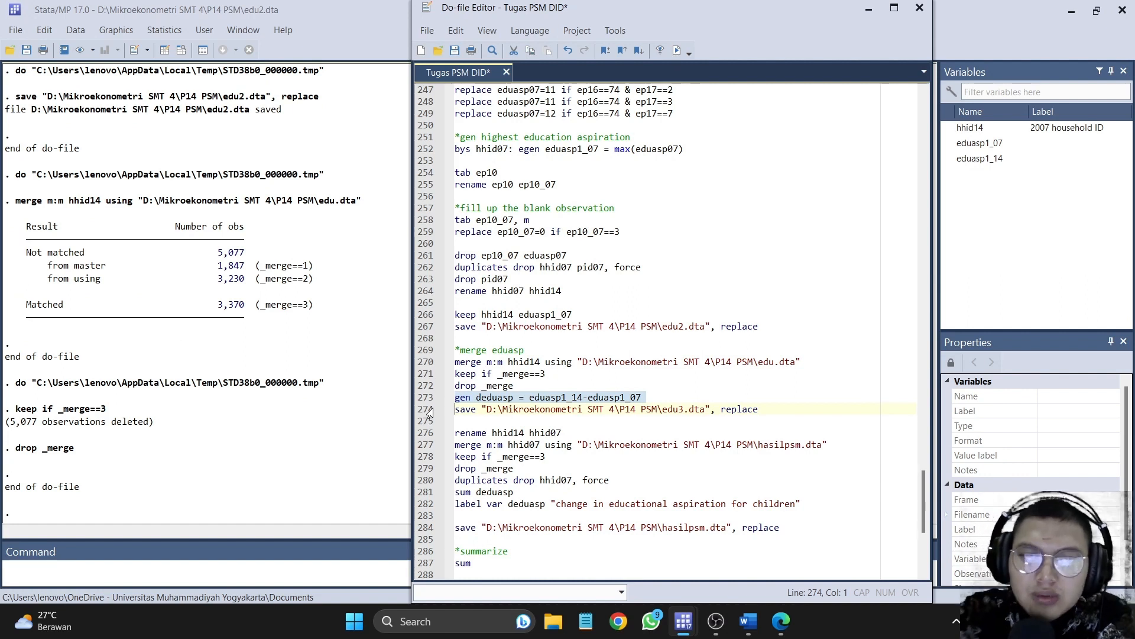
left_click(678, 52)
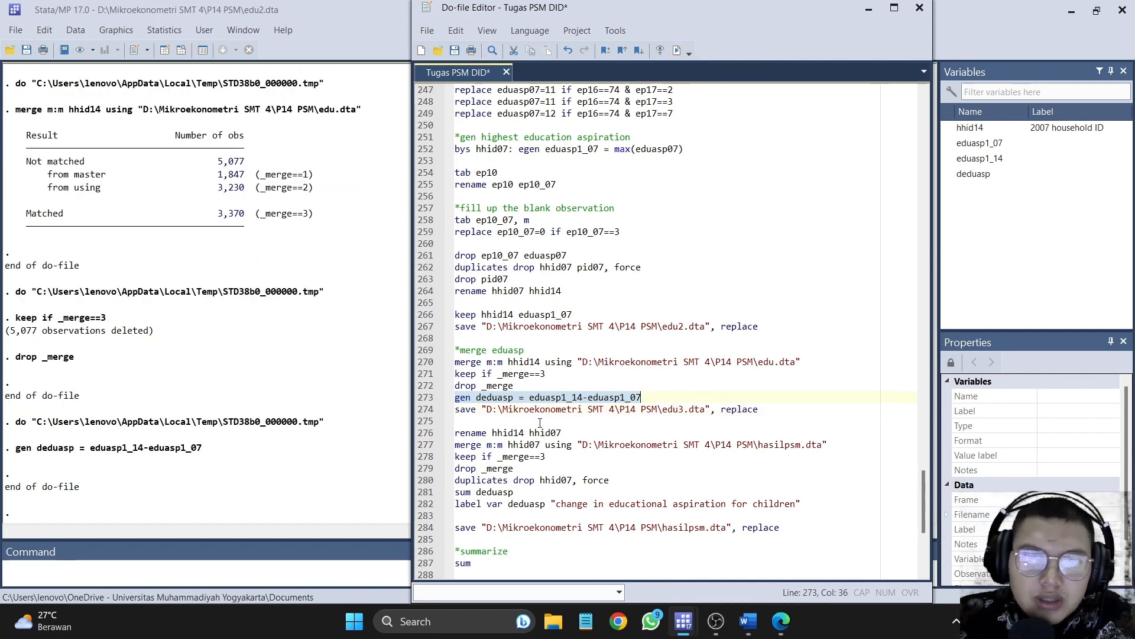
Step: Run line 274 to save the merged aspiration data as edu3.dta with replace
scroll(540, 423, "down", 1)
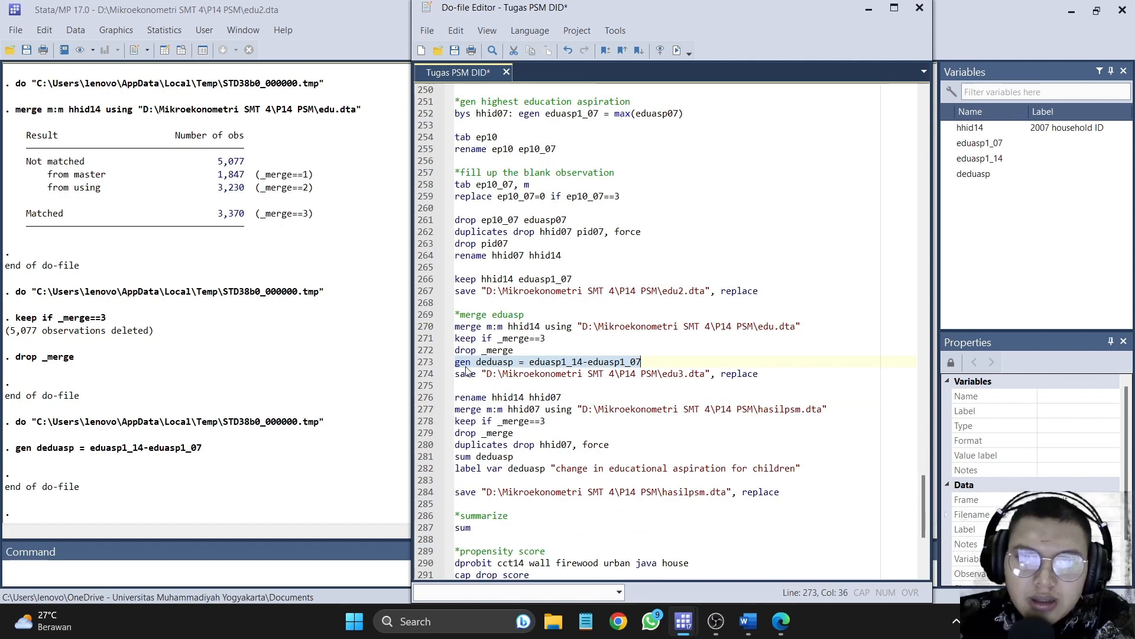
left_click_drag(454, 374, 758, 374)
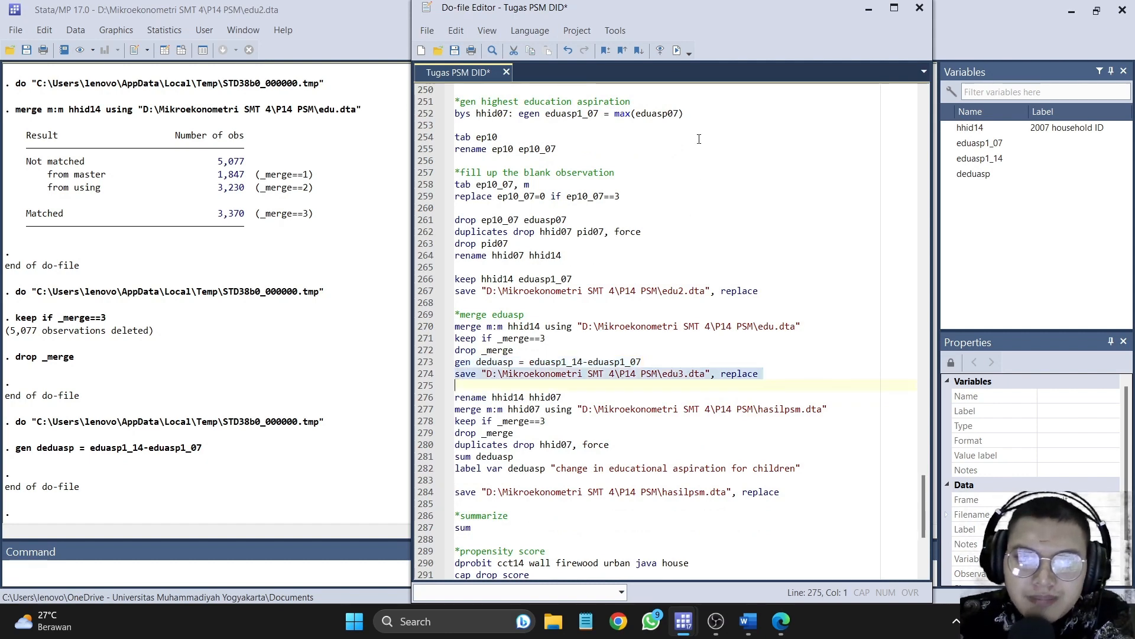
left_click(677, 51)
Step: Run lines 276 and 277 to rename hhid14 to hhid07 and merge m:m on hhid07 with hasilpsm.dta
scroll(628, 373, "down", 2)
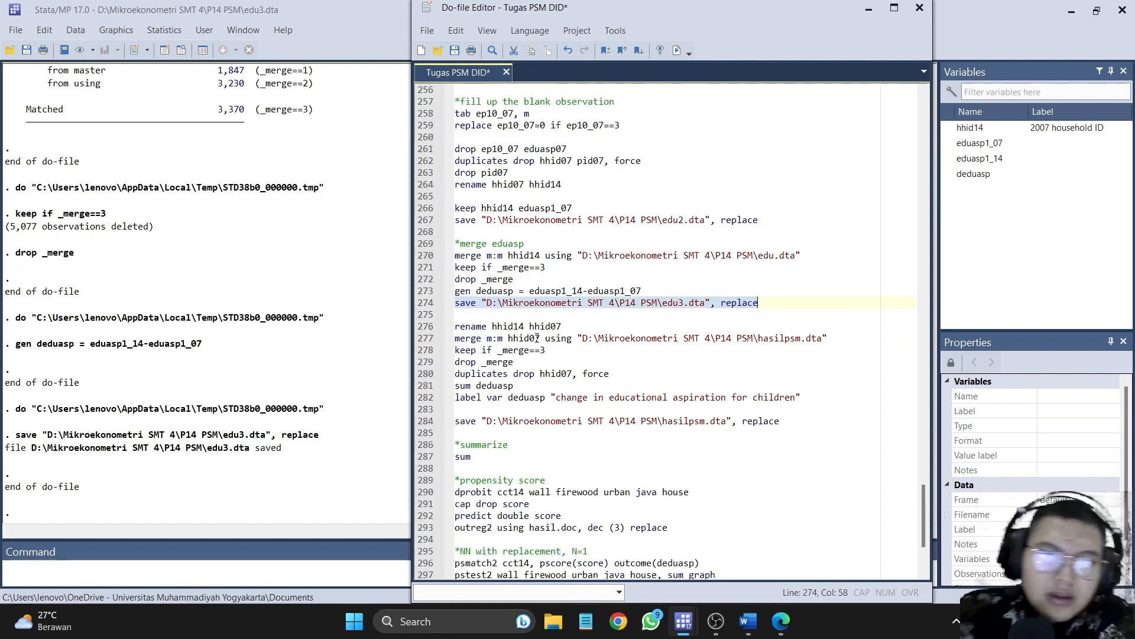
left_click(426, 327)
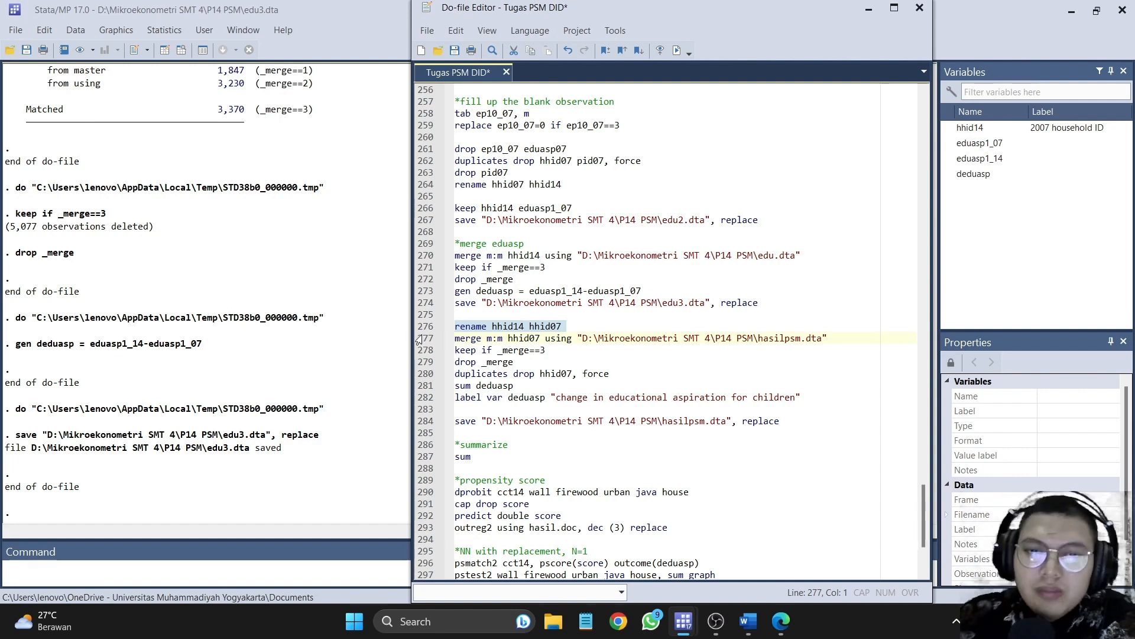
left_click(678, 50)
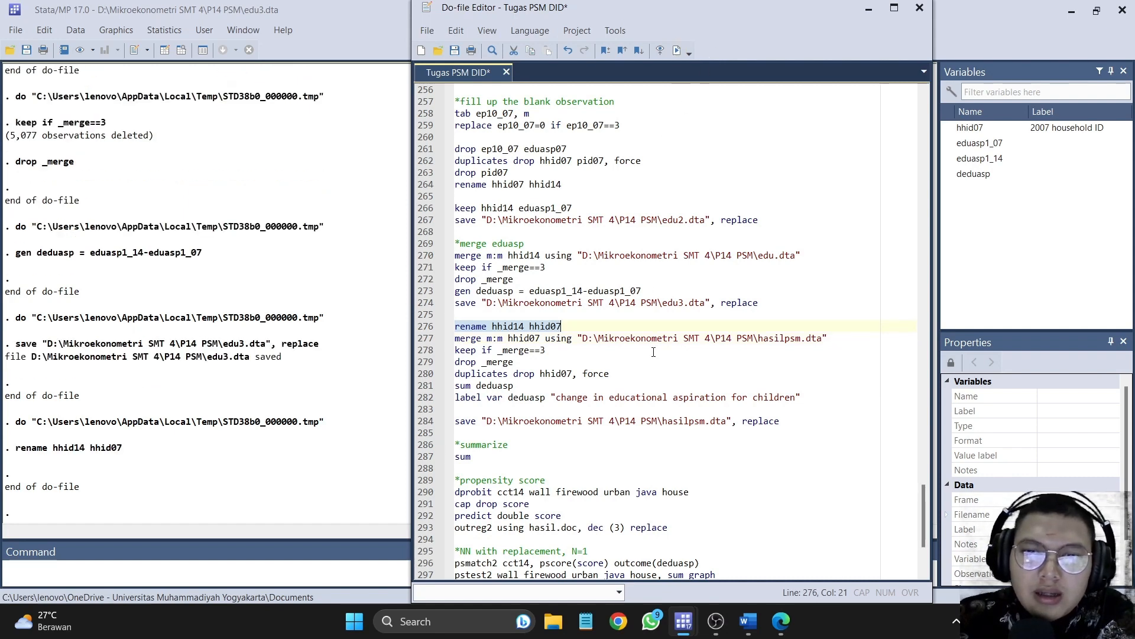
left_click(425, 341)
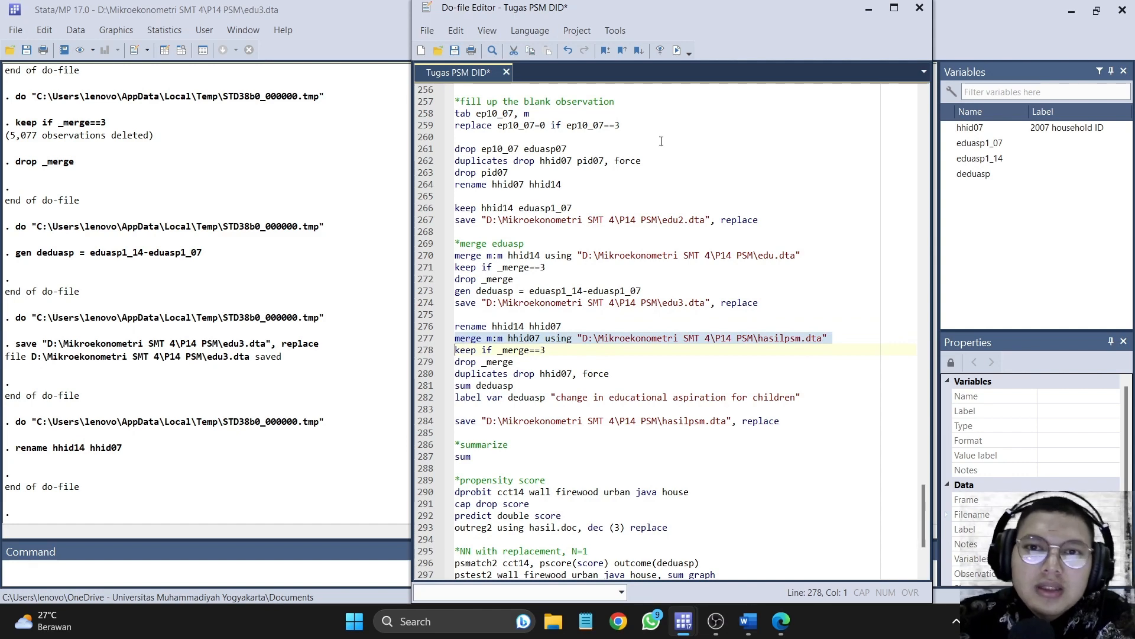
left_click(676, 51)
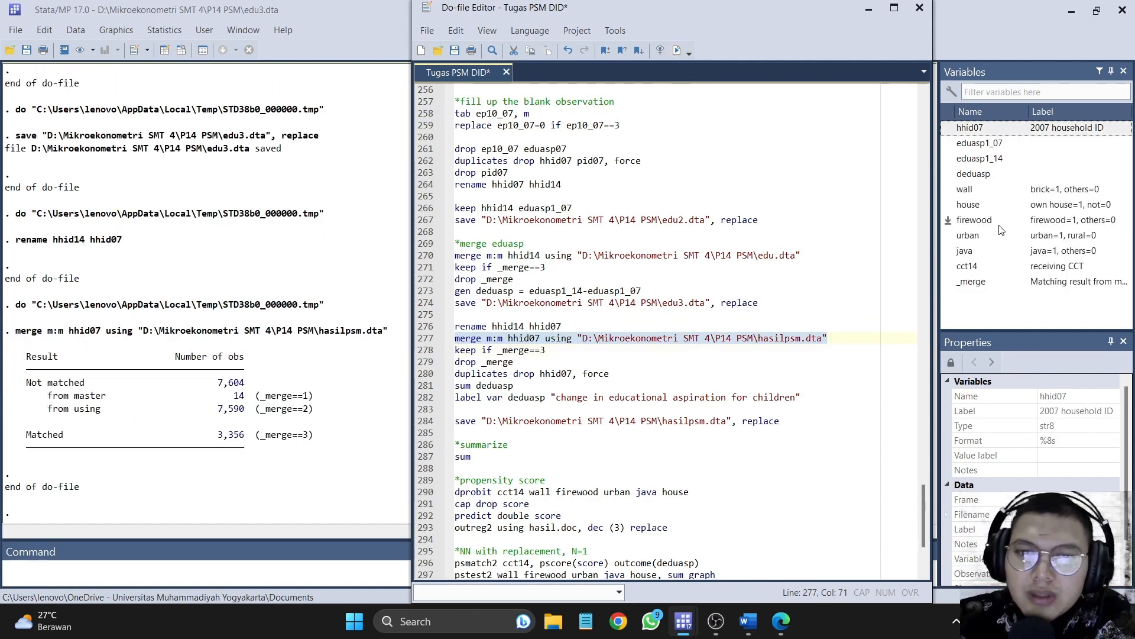
Step: Run lines 278 to 281 to keep _merge==3, drop _merge, drop duplicates by hhid07, and summarize deduasp
scroll(845, 317, "down", 1)
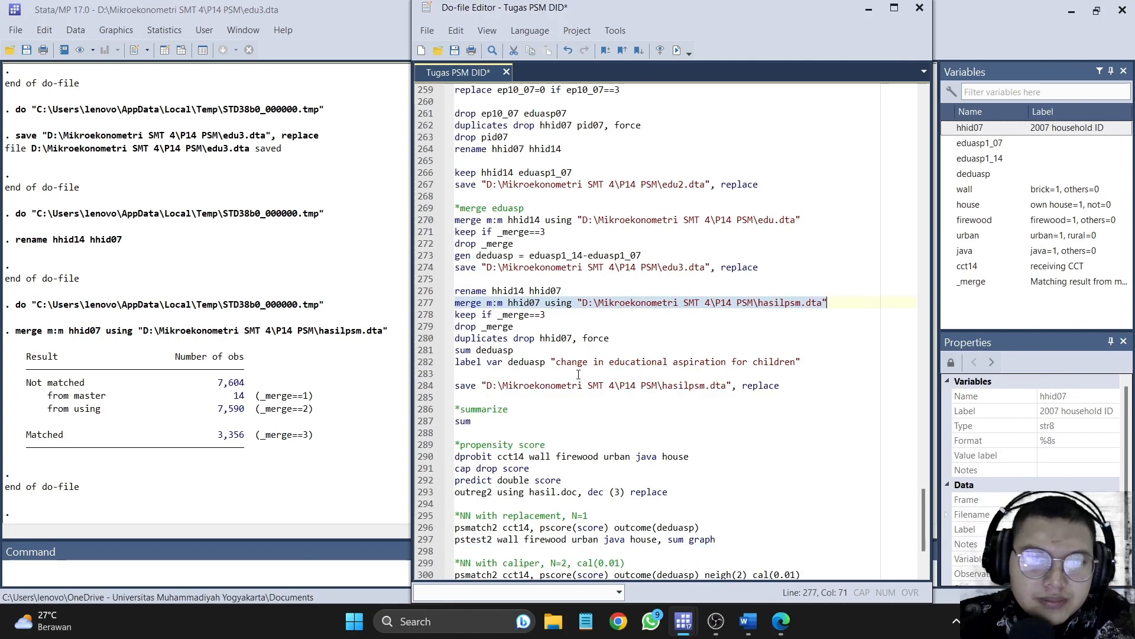
left_click(422, 315)
left_click_drag(488, 320, 639, 350)
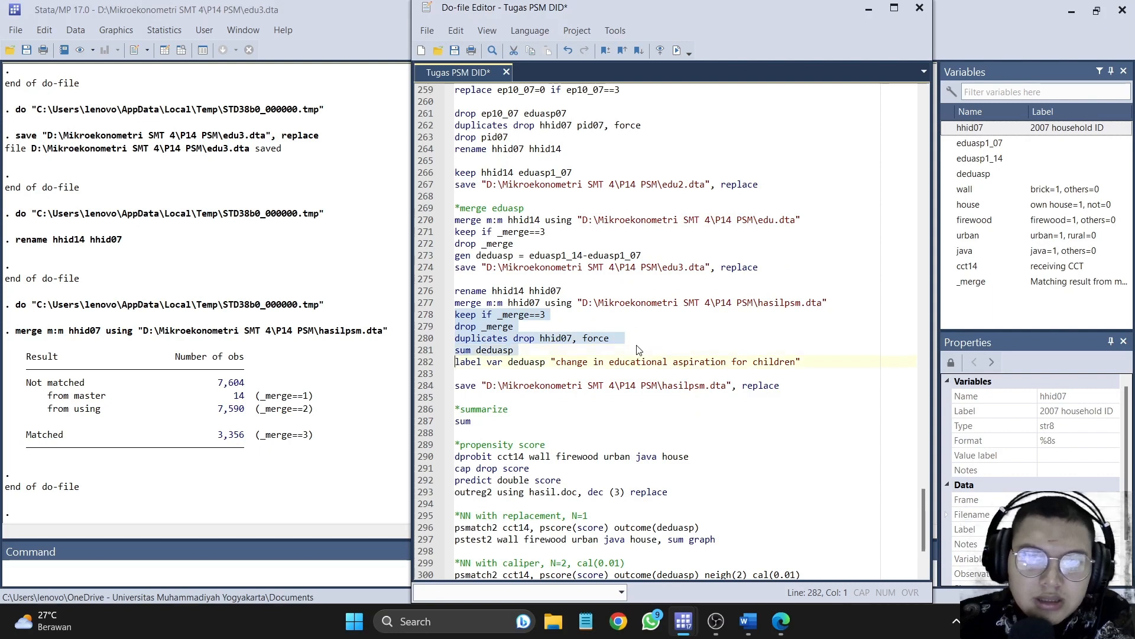
left_click(678, 50)
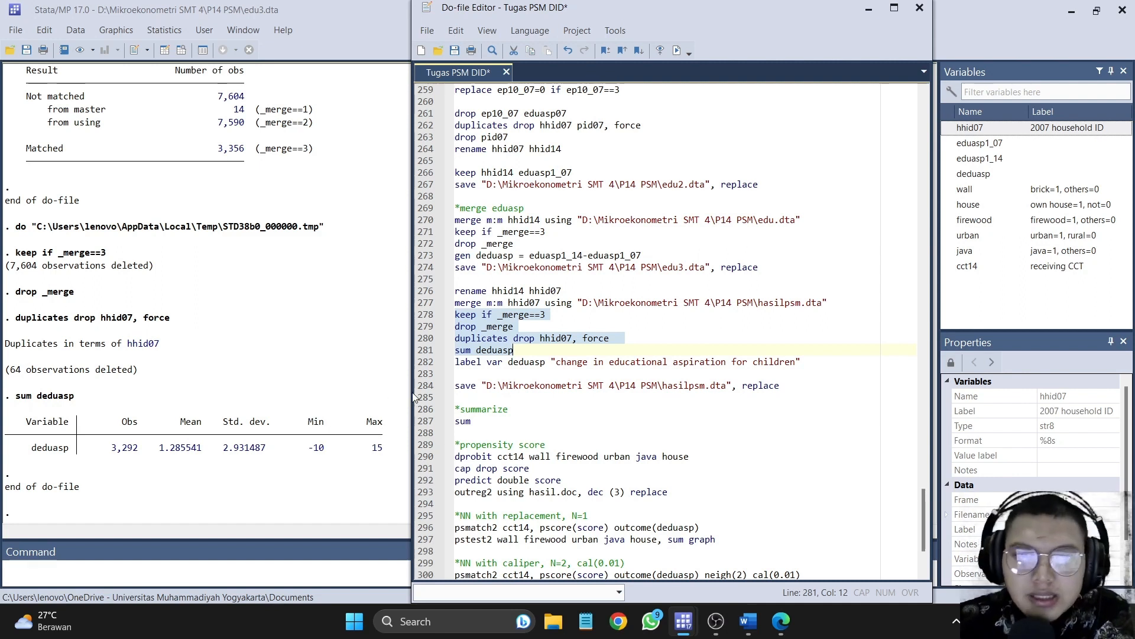
Step: Run lines 282 and 284 to label deduasp "change in educational aspiration for children" and save hasilpsm.dta with replace
left_click(424, 365)
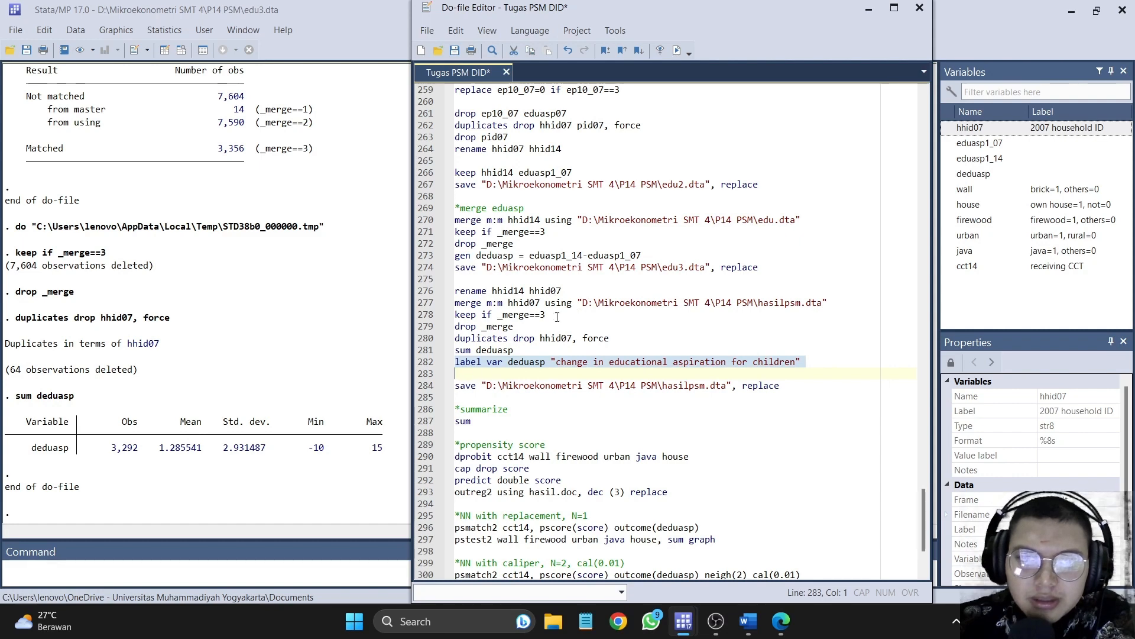
left_click(676, 51)
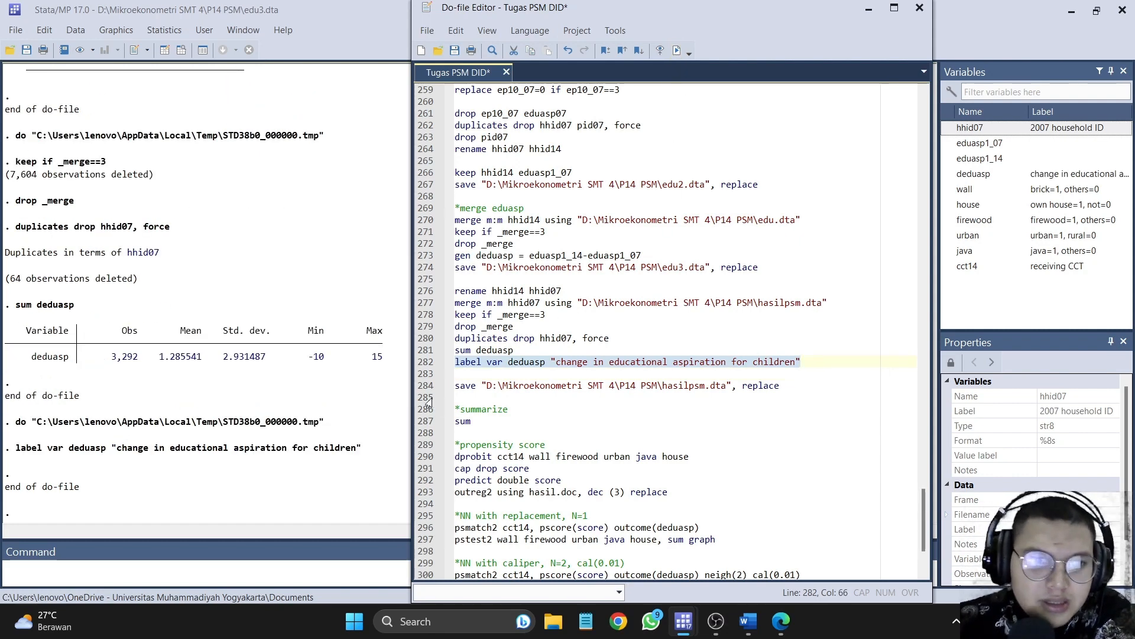
left_click(424, 390)
left_click(676, 50)
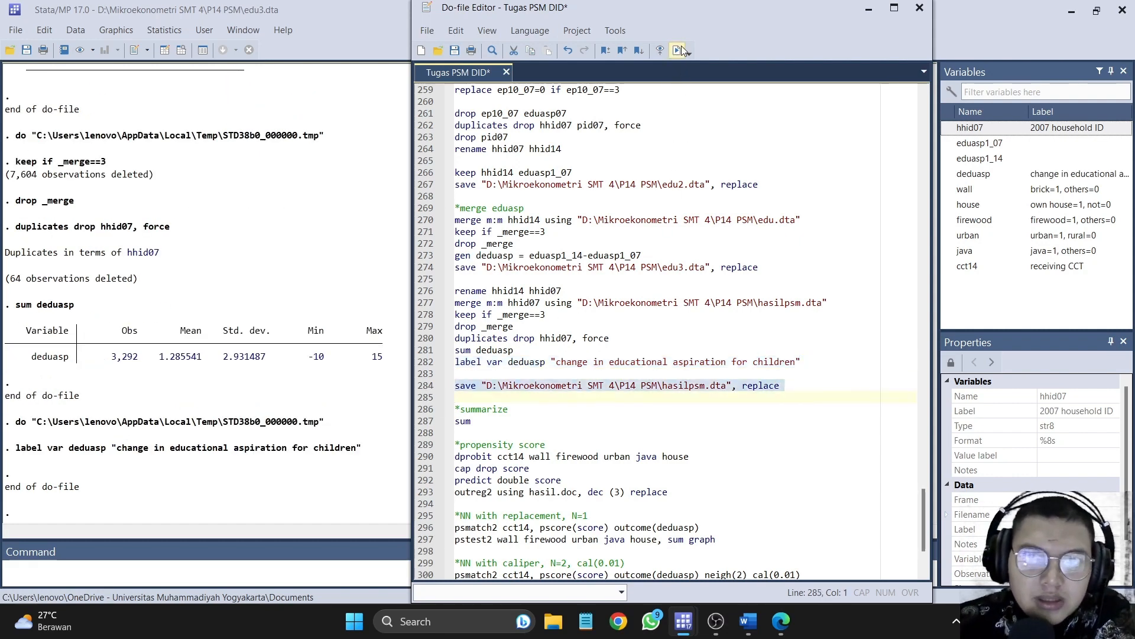
Step: Switch to the Word document "Tugas mikroekonometri 6 - kunci" and read question 2 on the summary statistics
scroll(578, 359, "down", 1)
scroll(579, 359, "down", 2)
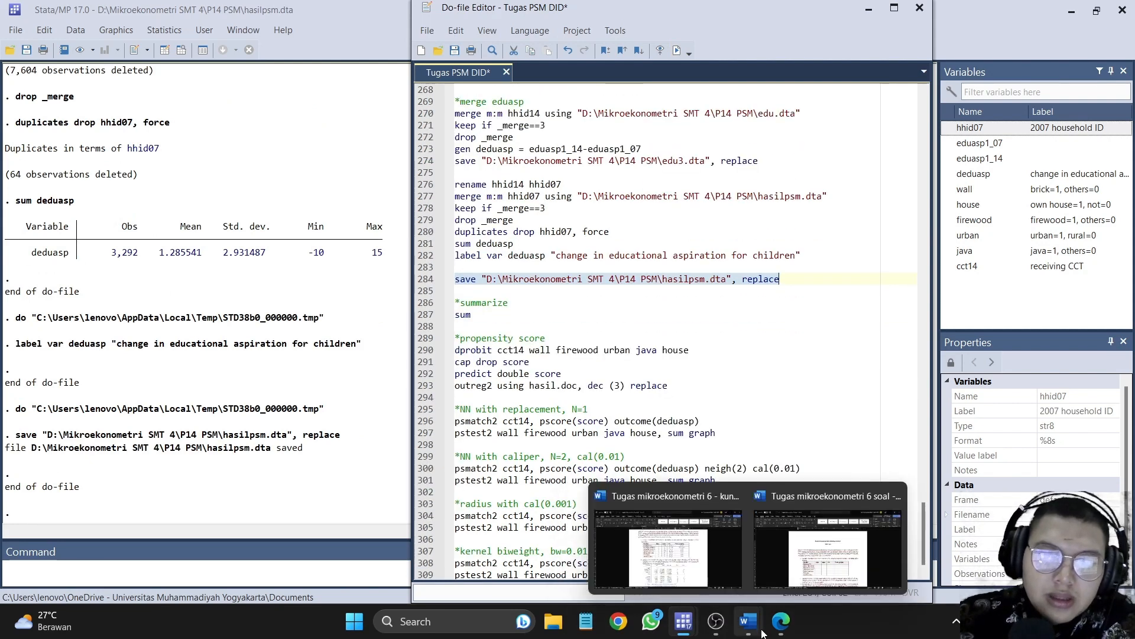
left_click(664, 551)
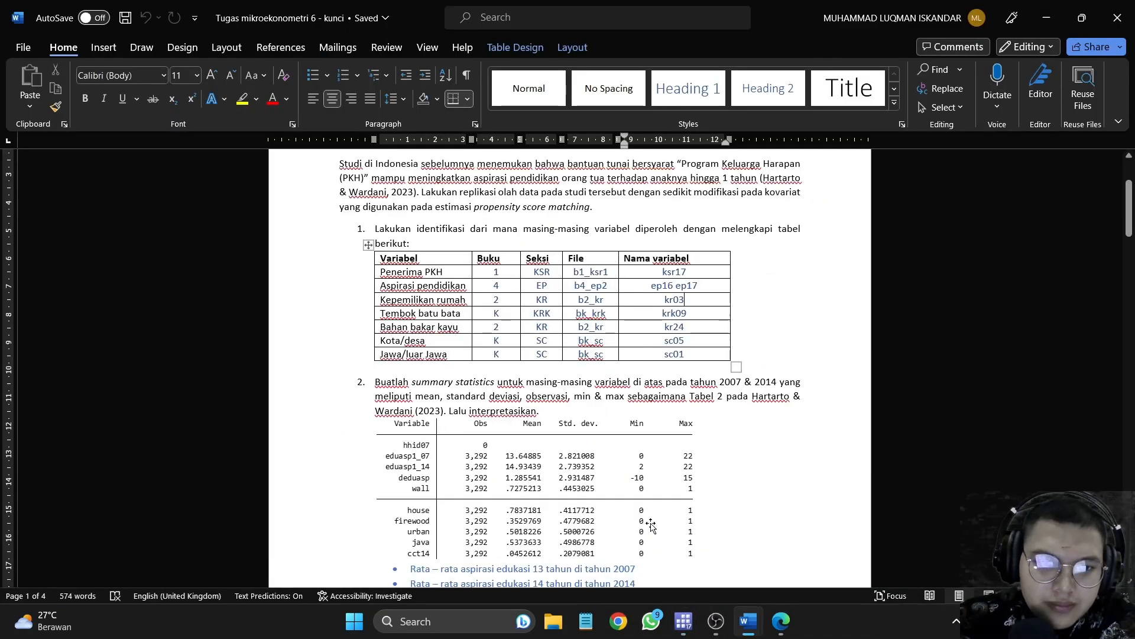
left_click_drag(374, 382, 500, 395)
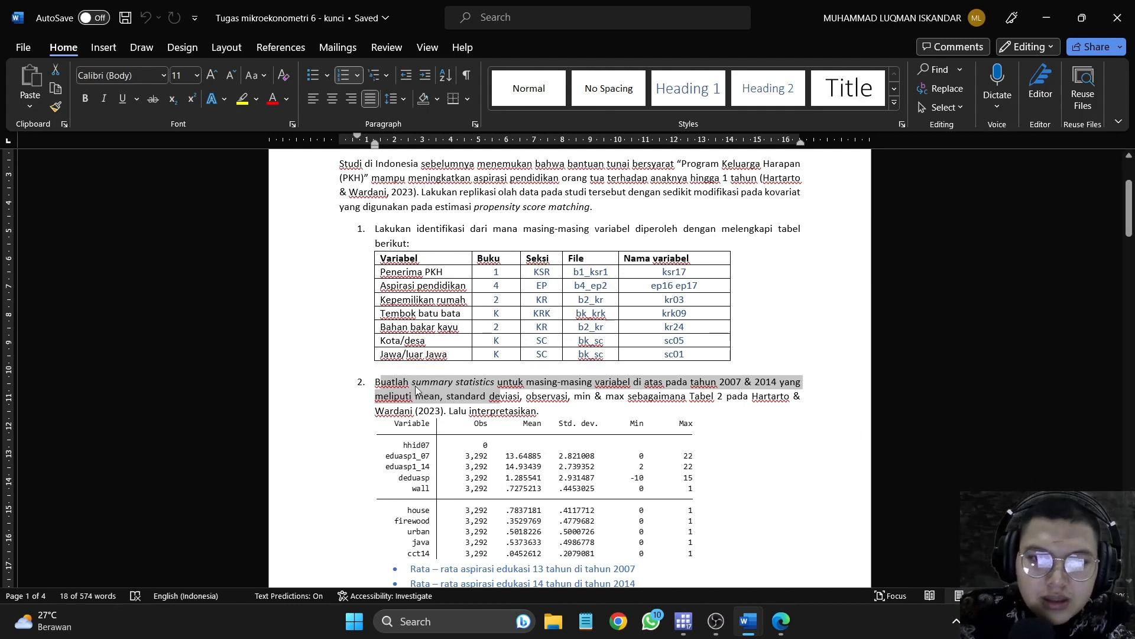
left_click_drag(375, 396, 446, 396)
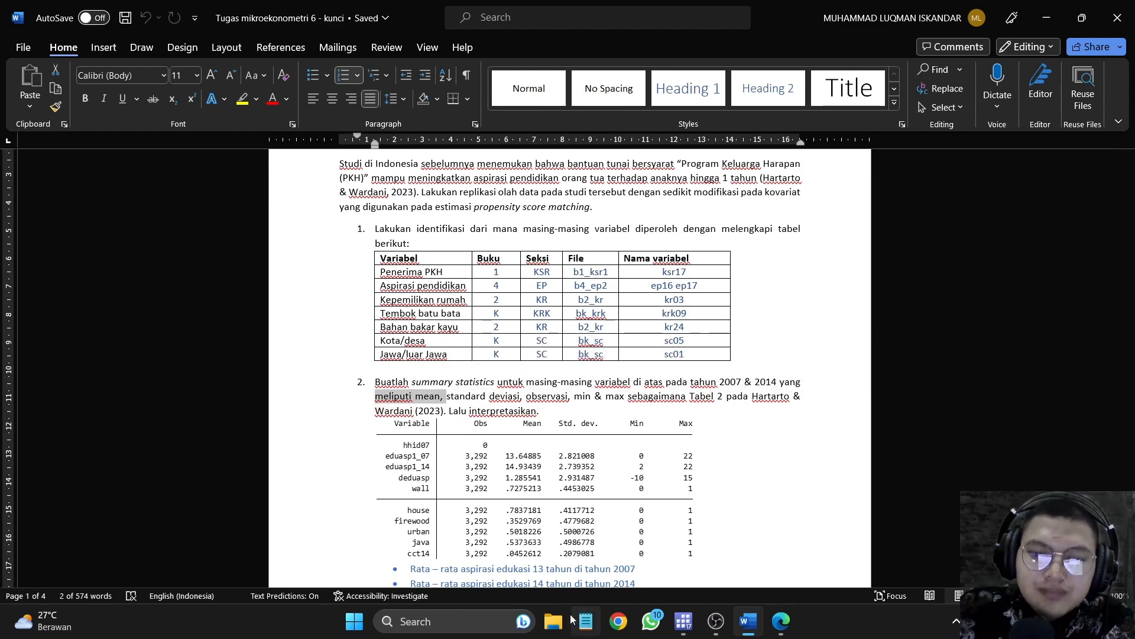
left_click(572, 619)
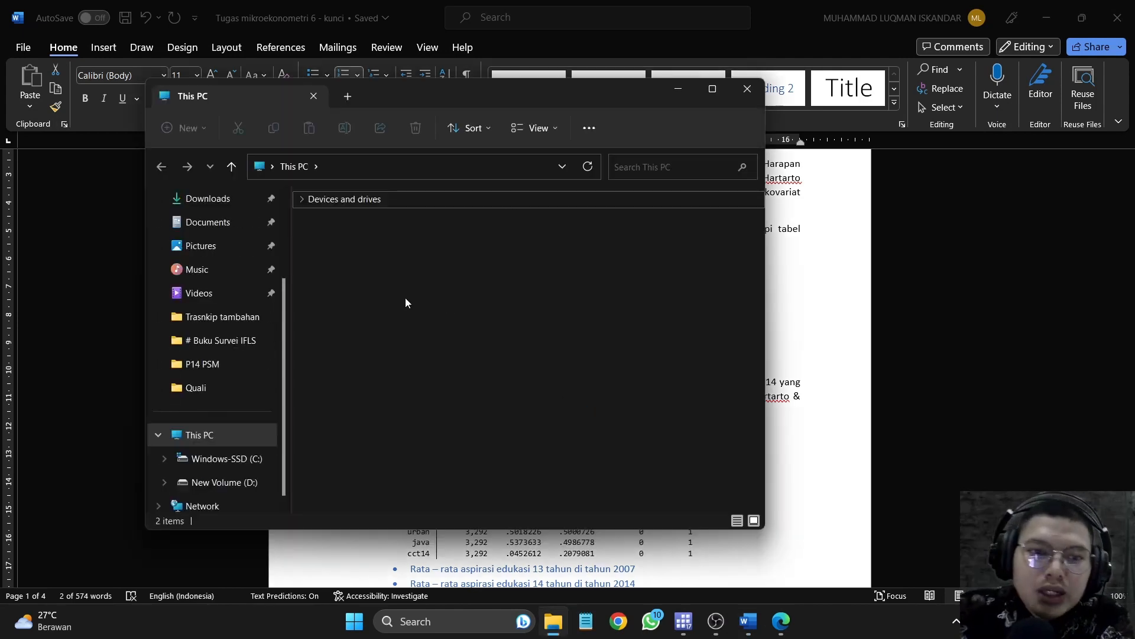
left_click(225, 482)
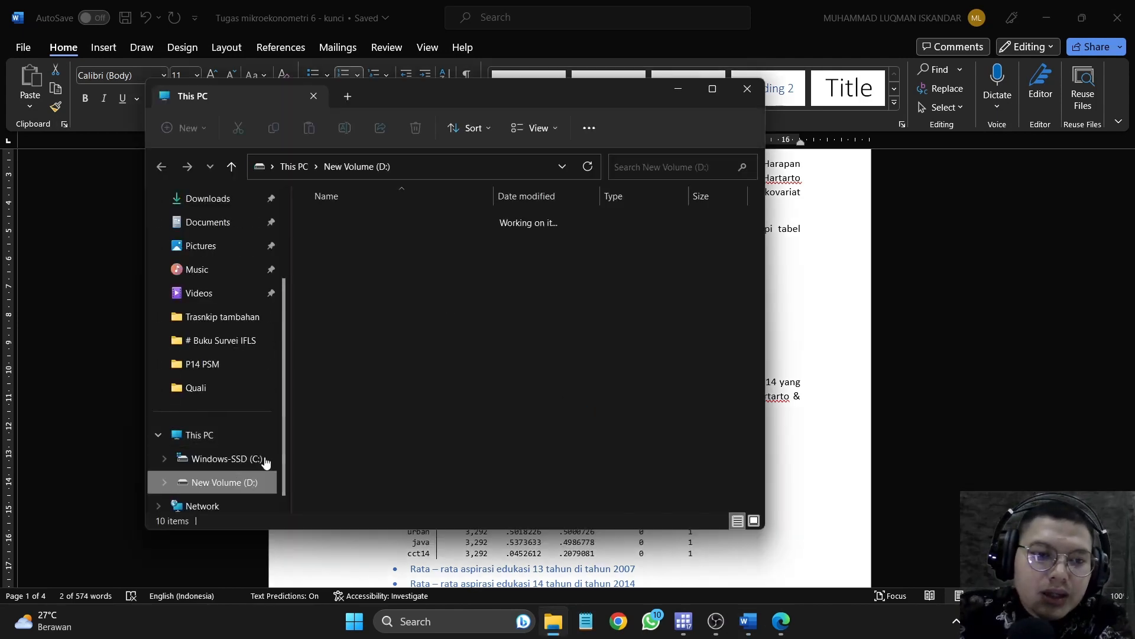
double_click(353, 294)
key("alt+Left")
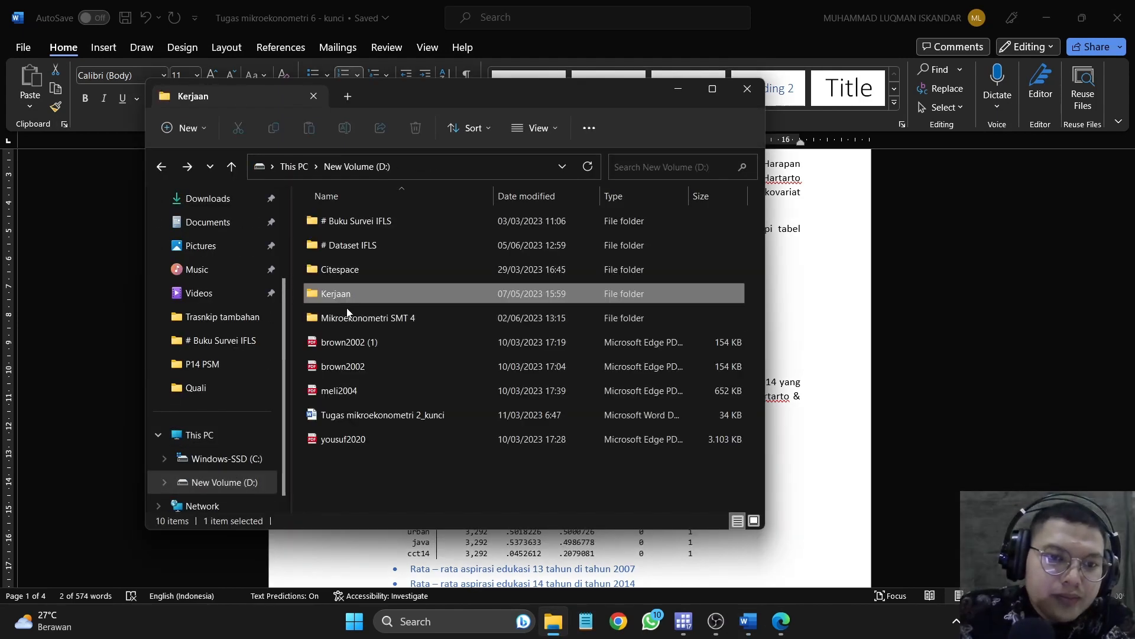
double_click(352, 312)
double_click(365, 367)
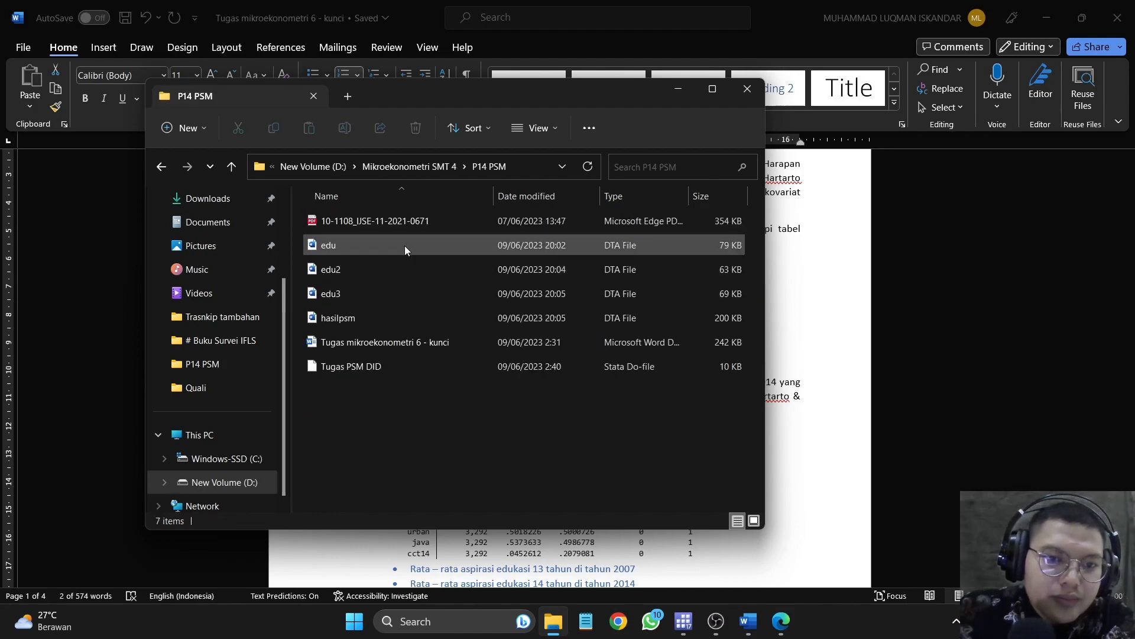
double_click(409, 221)
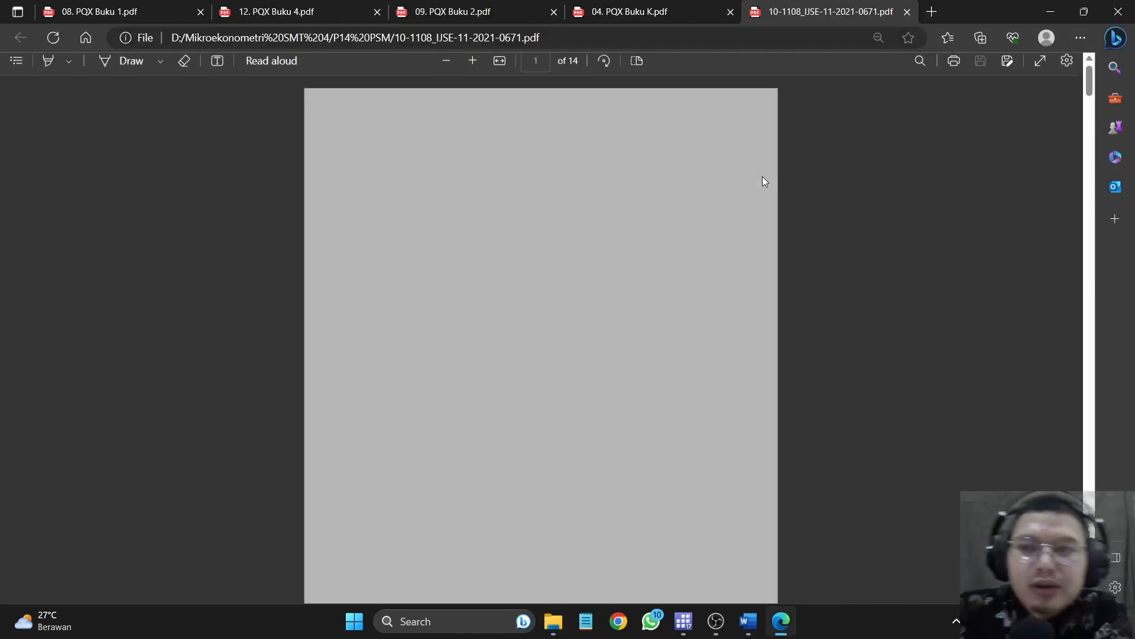
Step: Examine the article's Table 2 with the 2007 and 2014 summary statistics of the variables, and minimize the PDF window
scroll(600, 297, "down", 20)
scroll(600, 297, "down", 15)
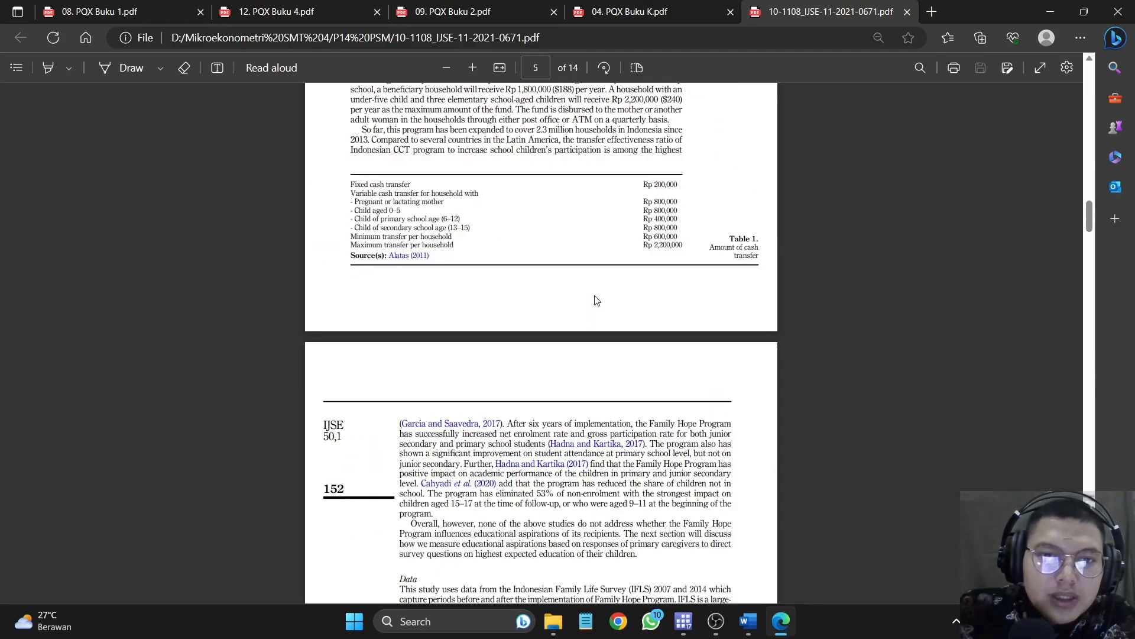
scroll(539, 355, "up", 9)
scroll(540, 353, "down", 20)
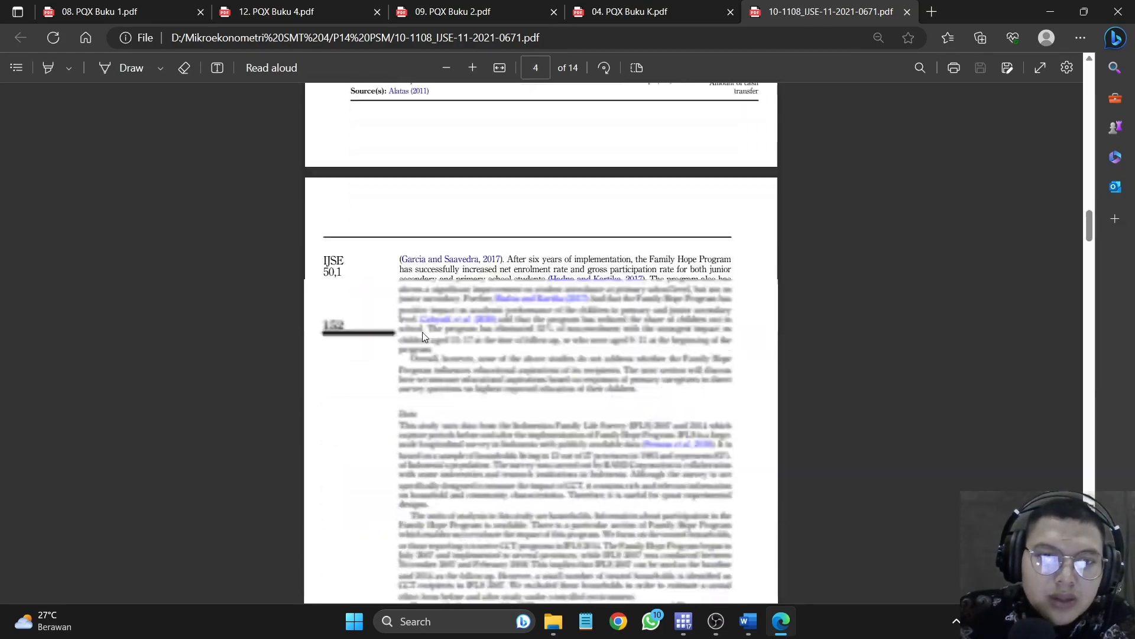
scroll(486, 322, "down", 6)
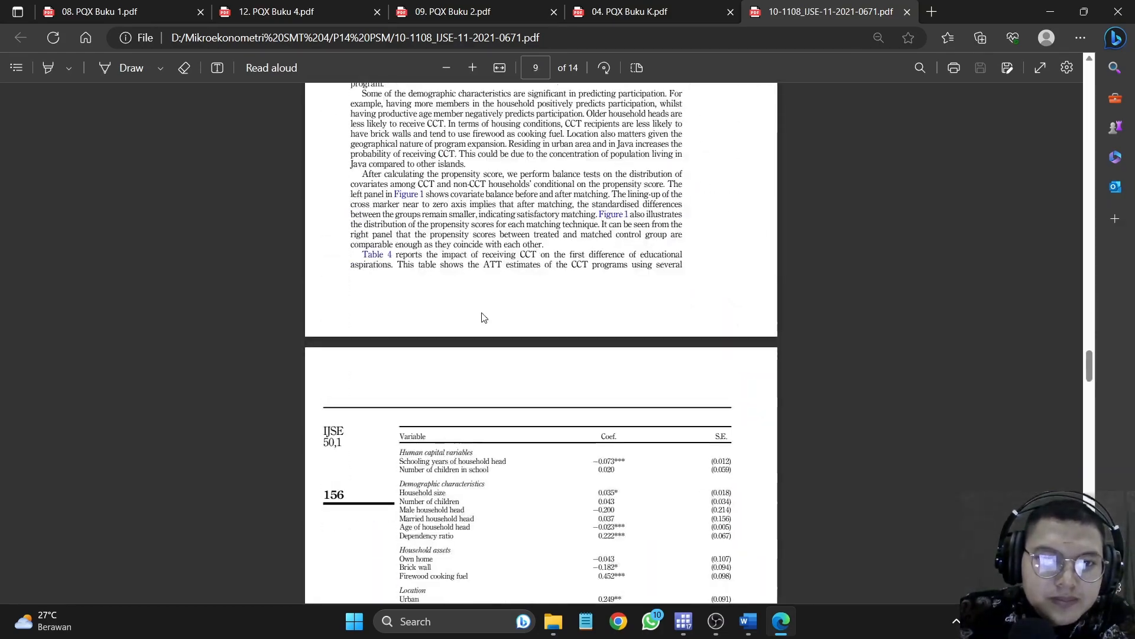
scroll(484, 316, "up", 6)
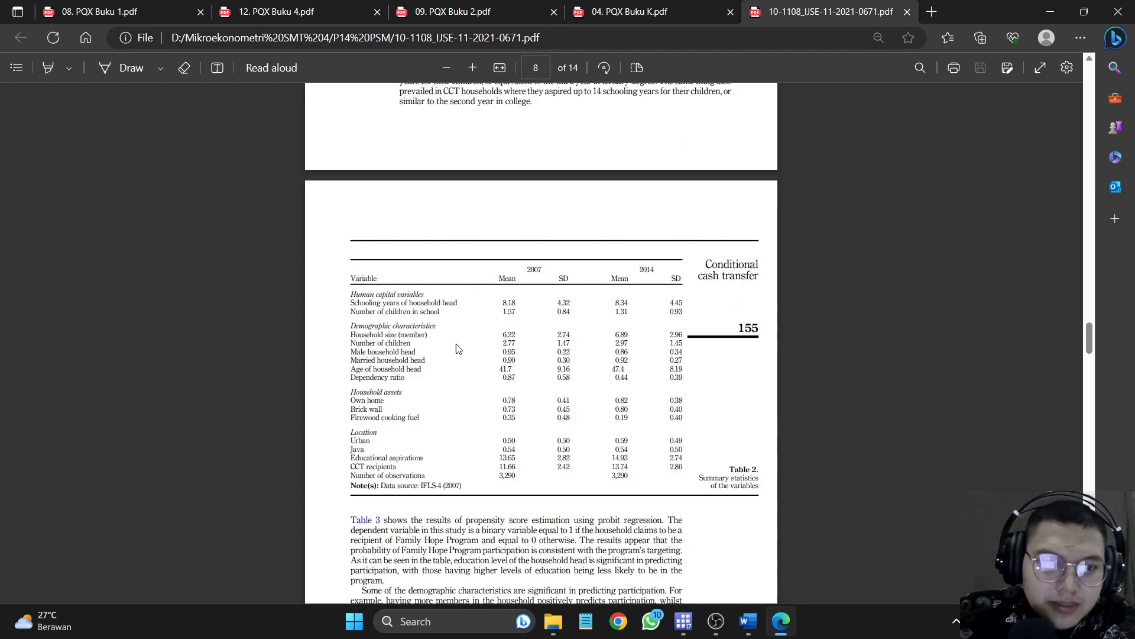
left_click_drag(380, 314, 616, 385)
left_click(614, 380)
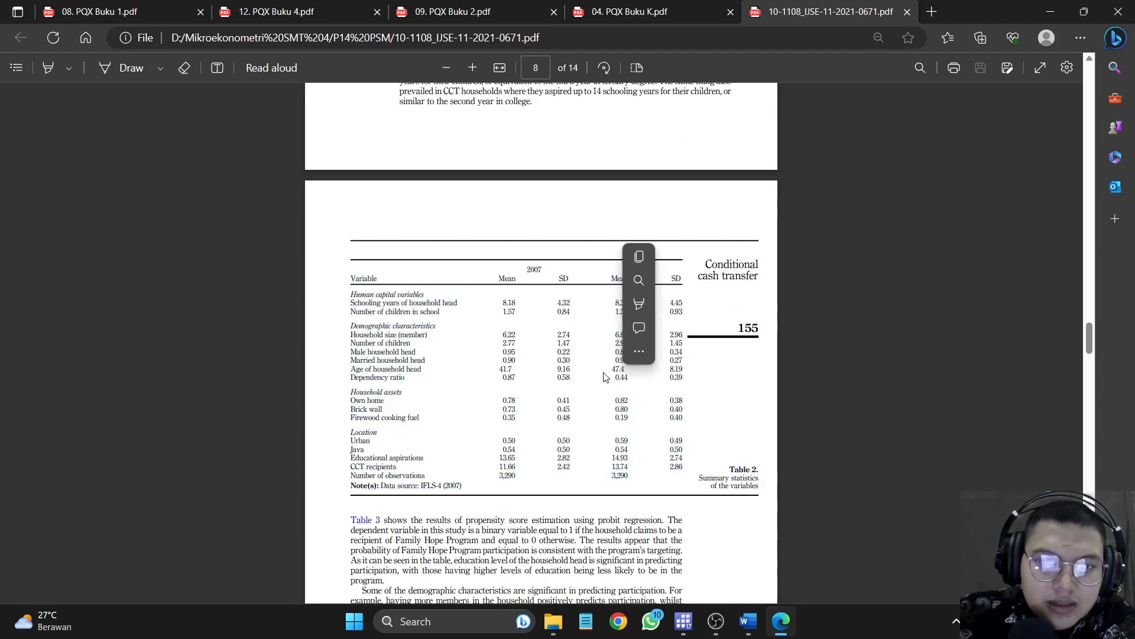
left_click(796, 316)
left_click(1062, 16)
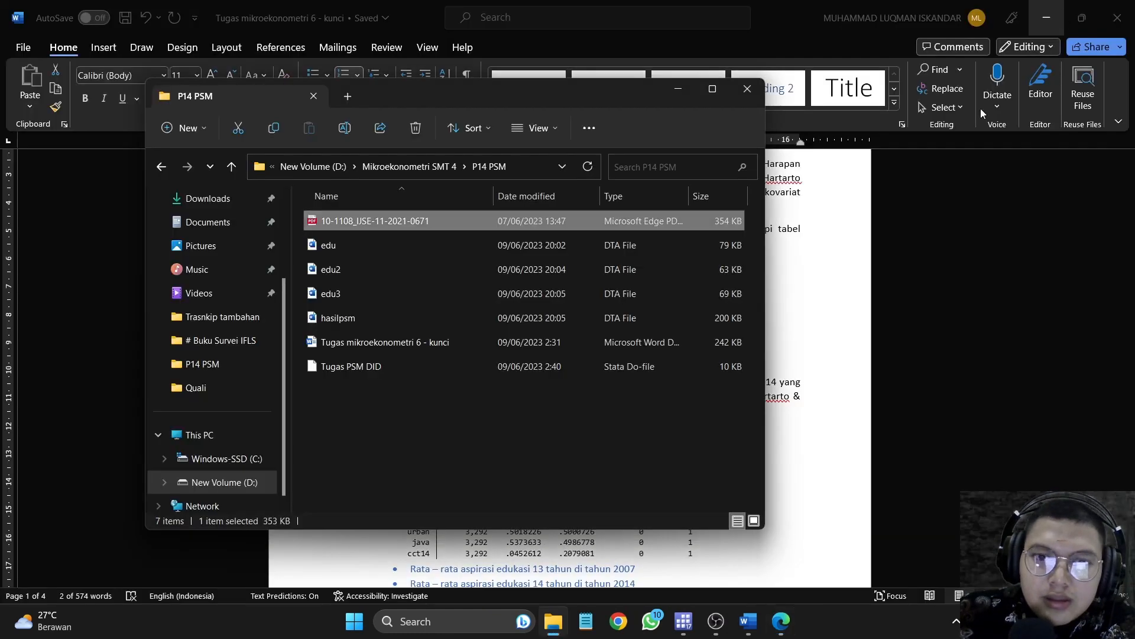
Step: Return to the Word answer key and review the summary statistics table and its interpretation bullets under question 2
left_click(835, 333)
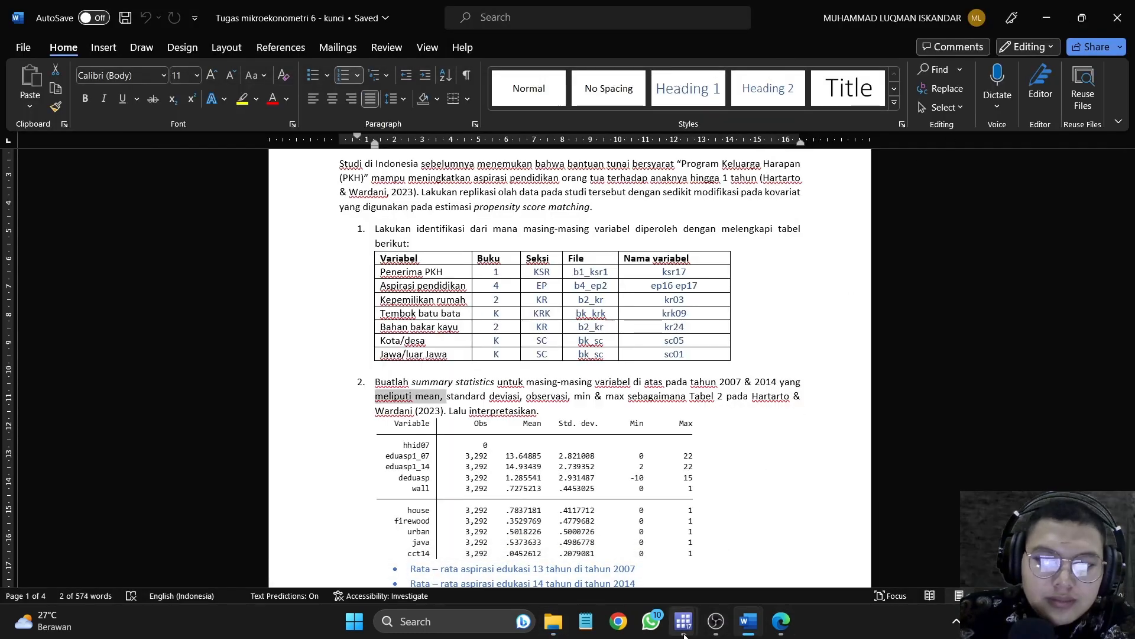
scroll(690, 450, "down", 2)
scroll(766, 444, "down", 1)
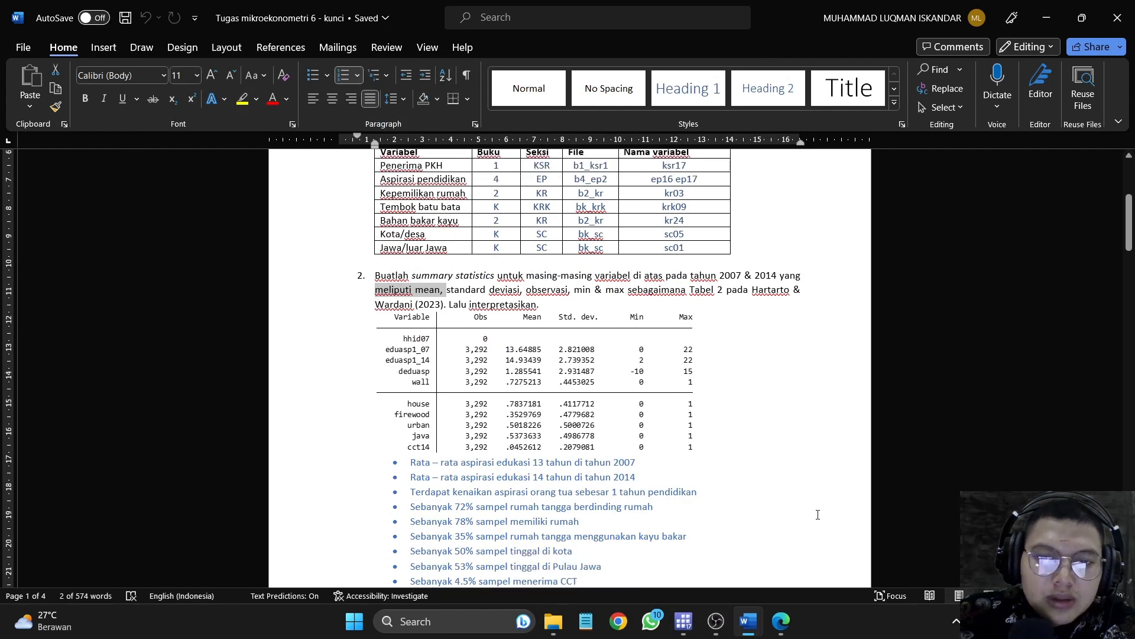
scroll(747, 358, "down", 1)
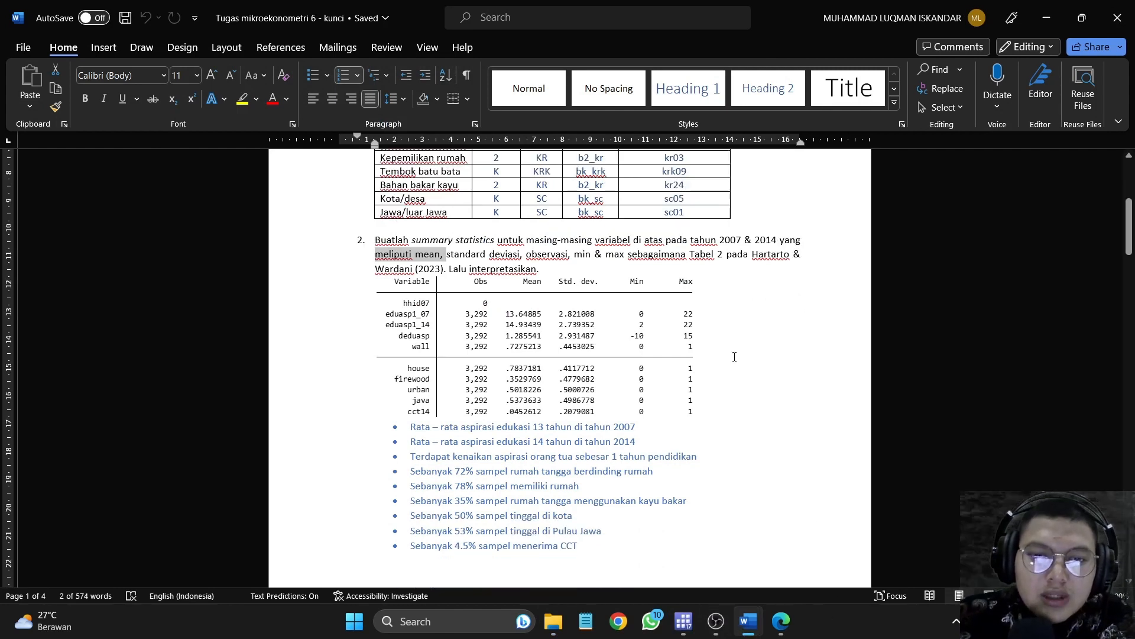
left_click(612, 334)
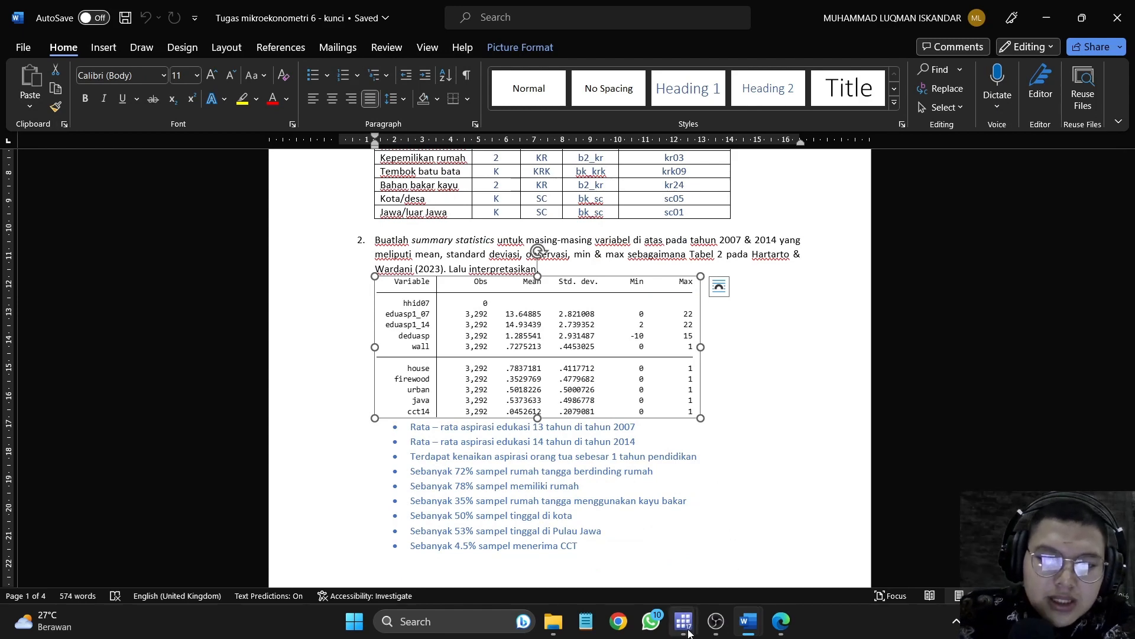
Step: Switch to the Tugas PSM DID do-file in Stata, run the sum command under *summarize, and bring the results window forward
left_click(688, 608)
left_click(762, 538)
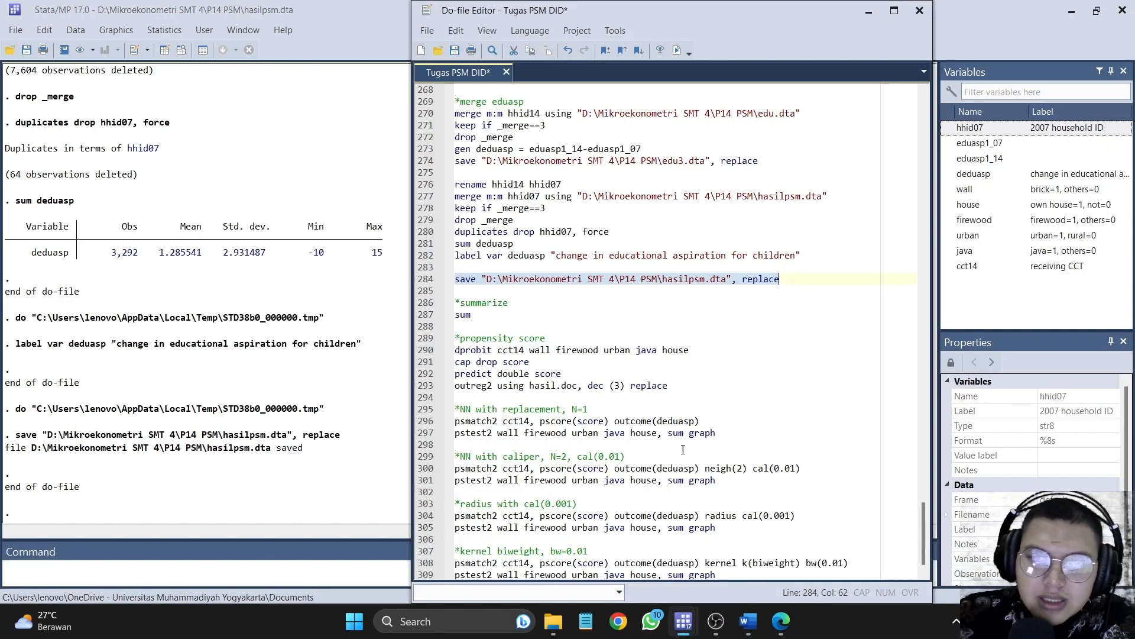
left_click(434, 317)
key("ctrl+d")
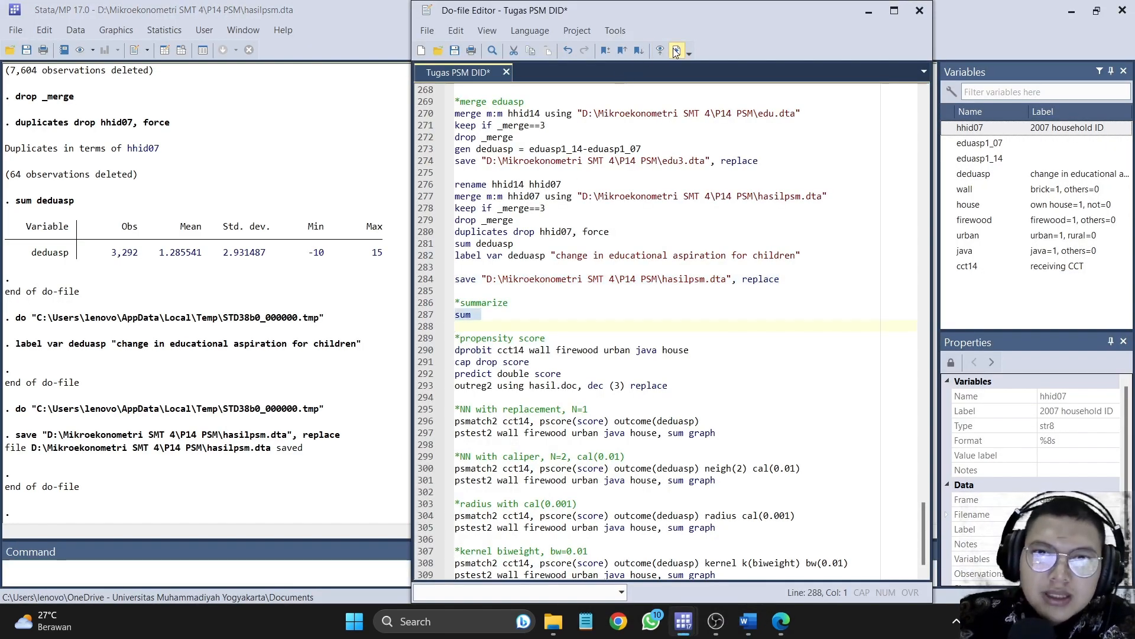
left_click(168, 328)
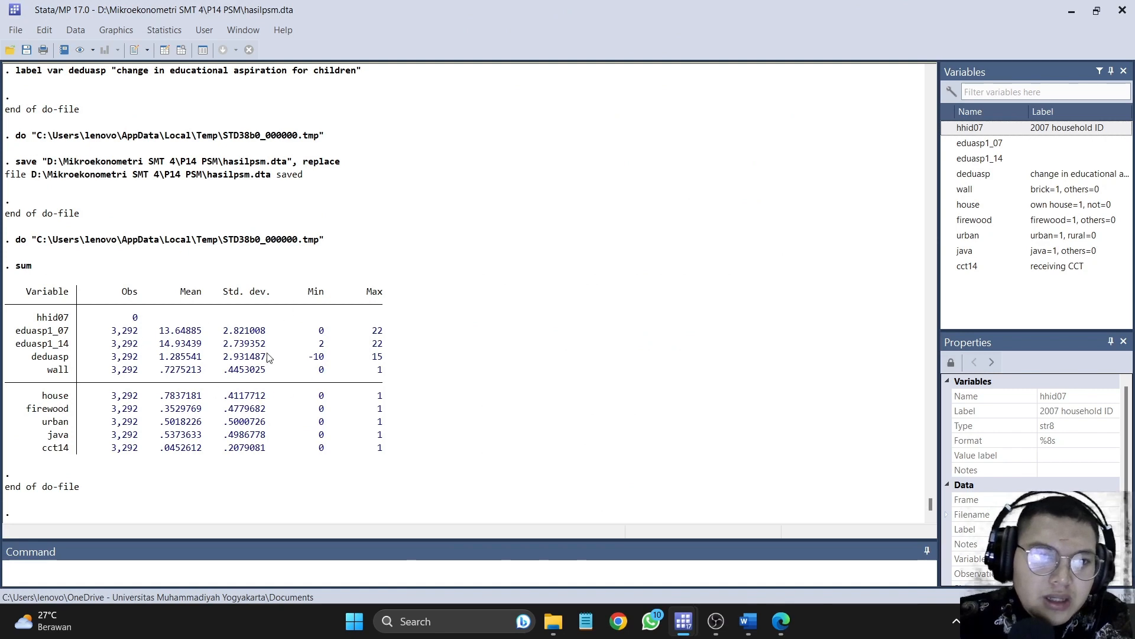
Step: Return to the Word answer key and compare the summary statistics means with the interpretation bullets under question 2
mouse_move(749, 618)
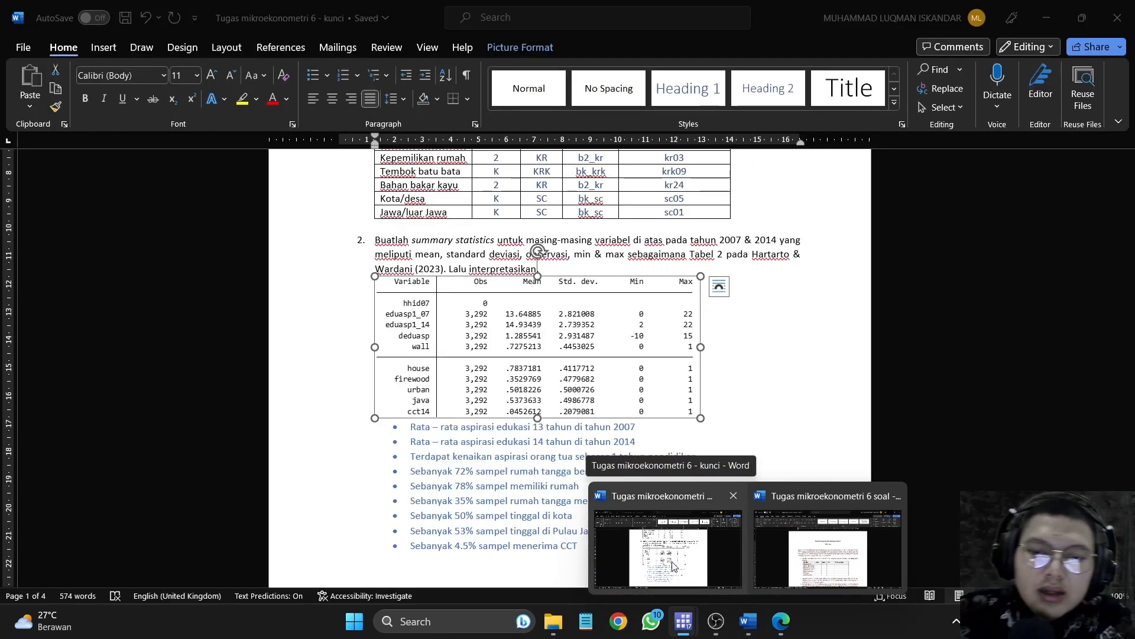
left_click(672, 565)
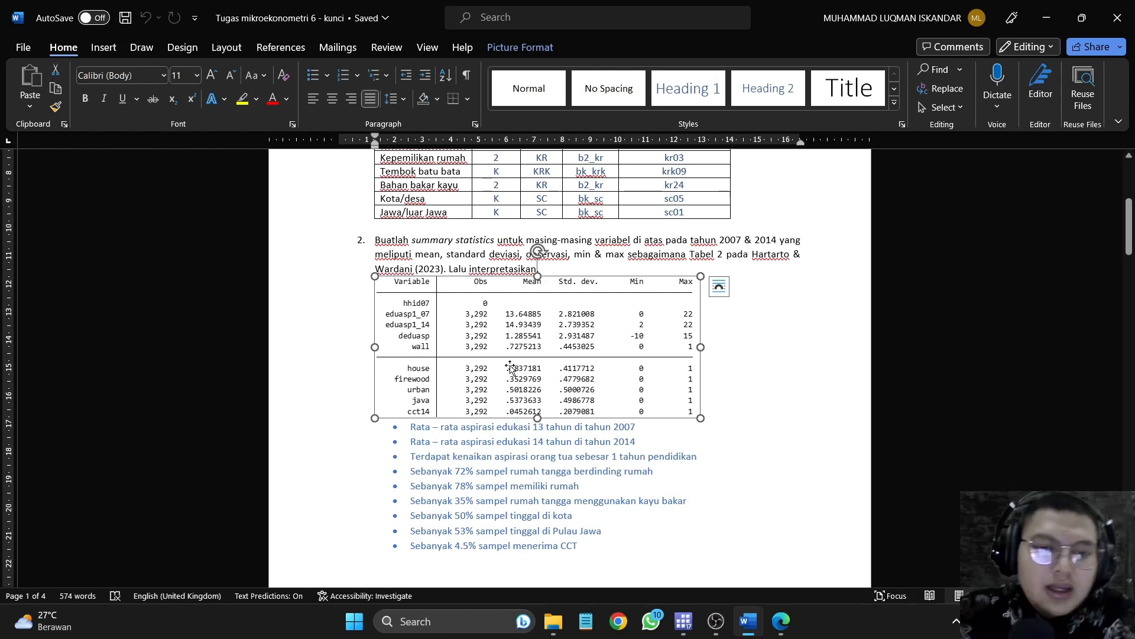
left_click(742, 399)
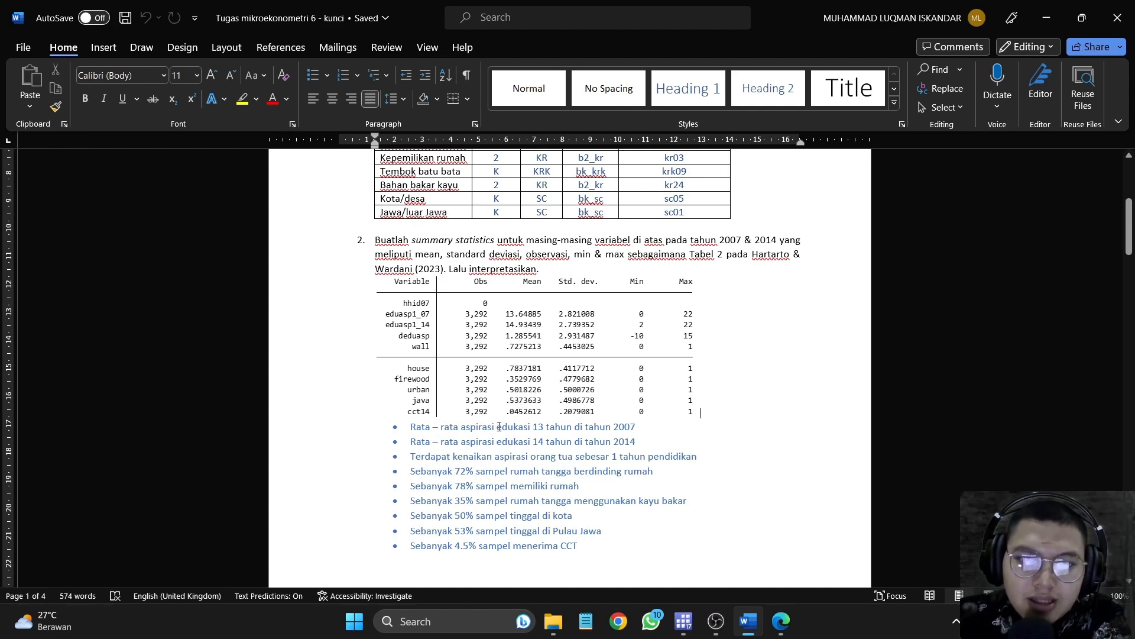
left_click(569, 429, "shift")
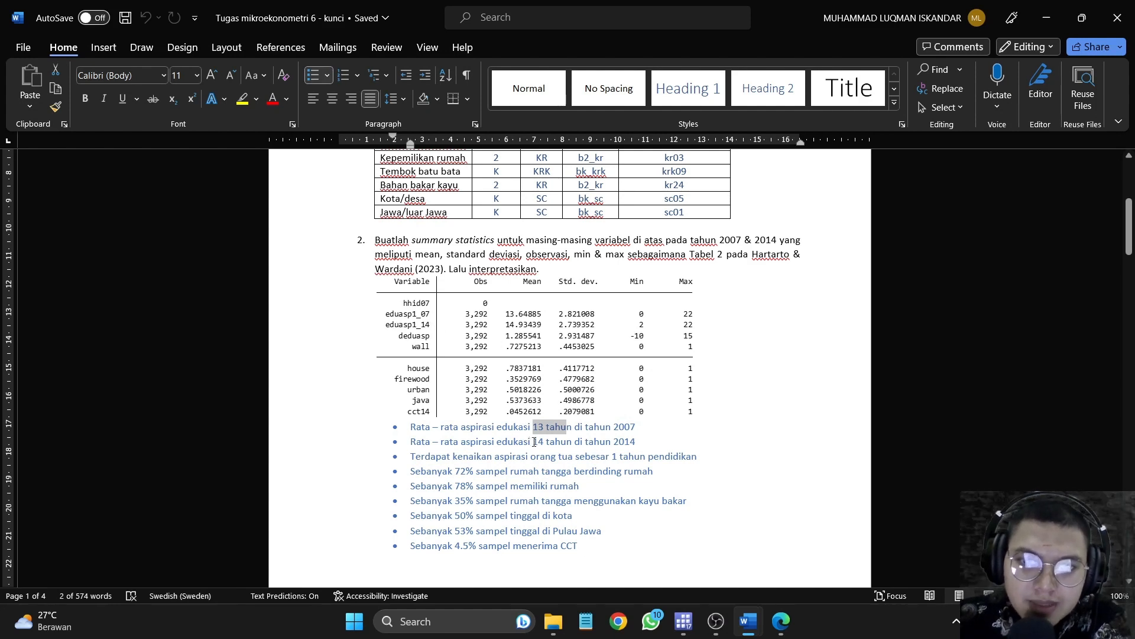
left_click_drag(534, 443, 581, 452)
left_click(515, 336)
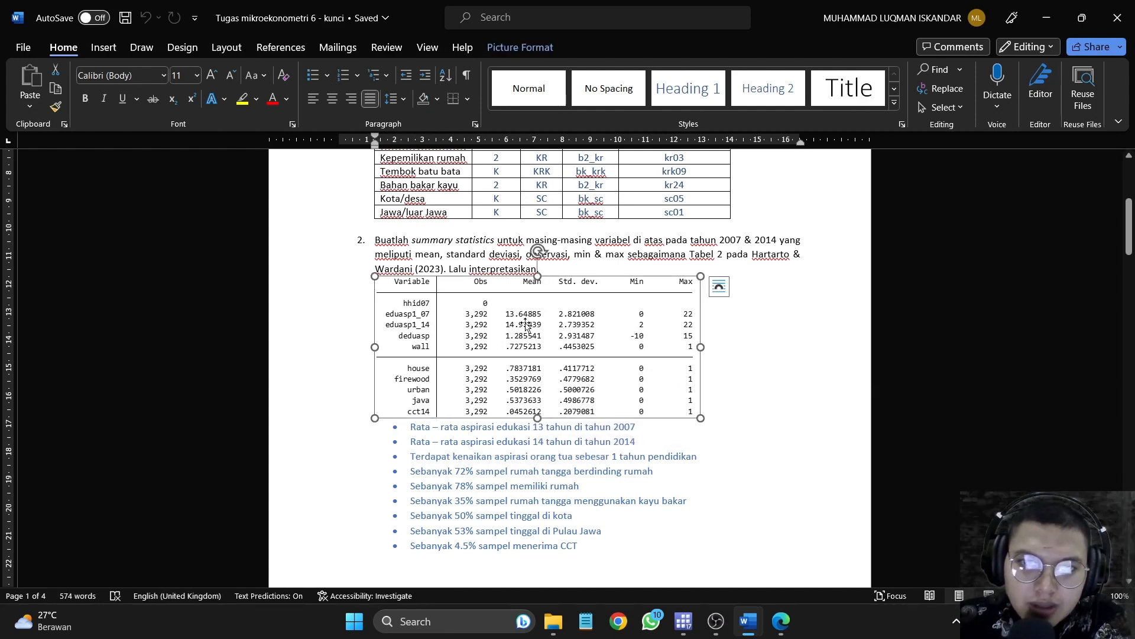
left_click(735, 363)
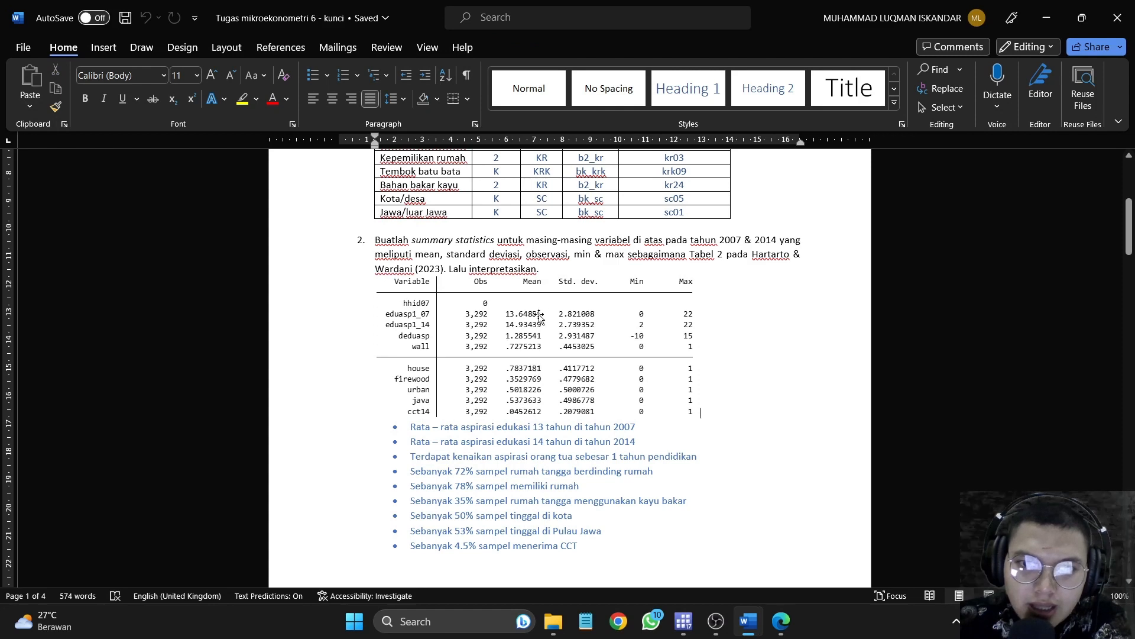
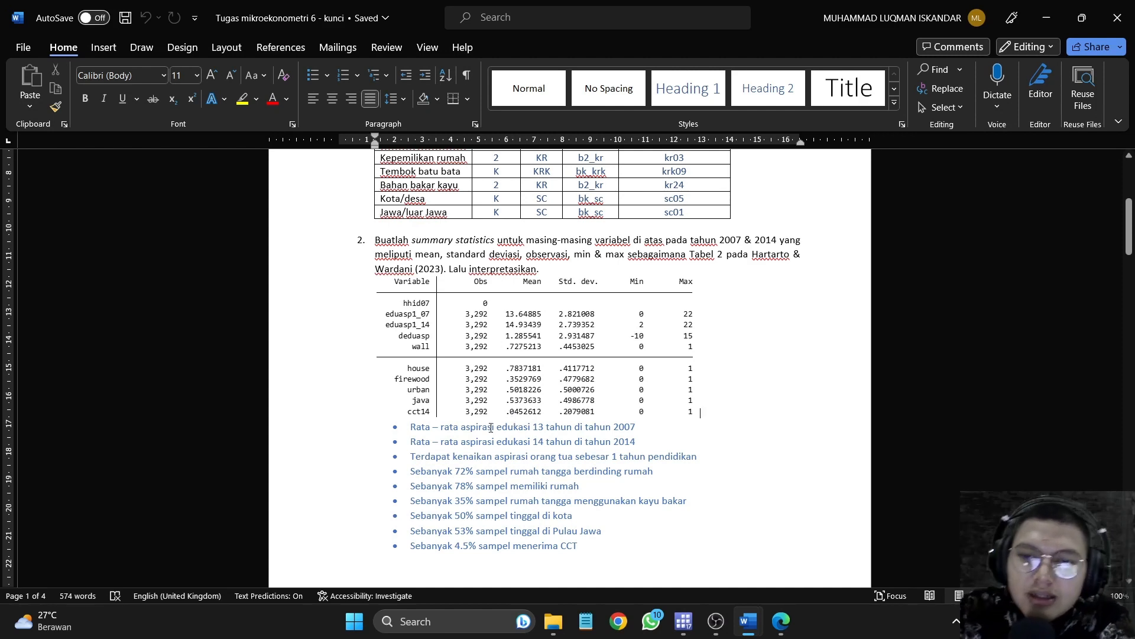
Step: Read question 3 in the answer key about the outreg2 table of logit regression results and its interpretation
scroll(521, 414, "down", 7)
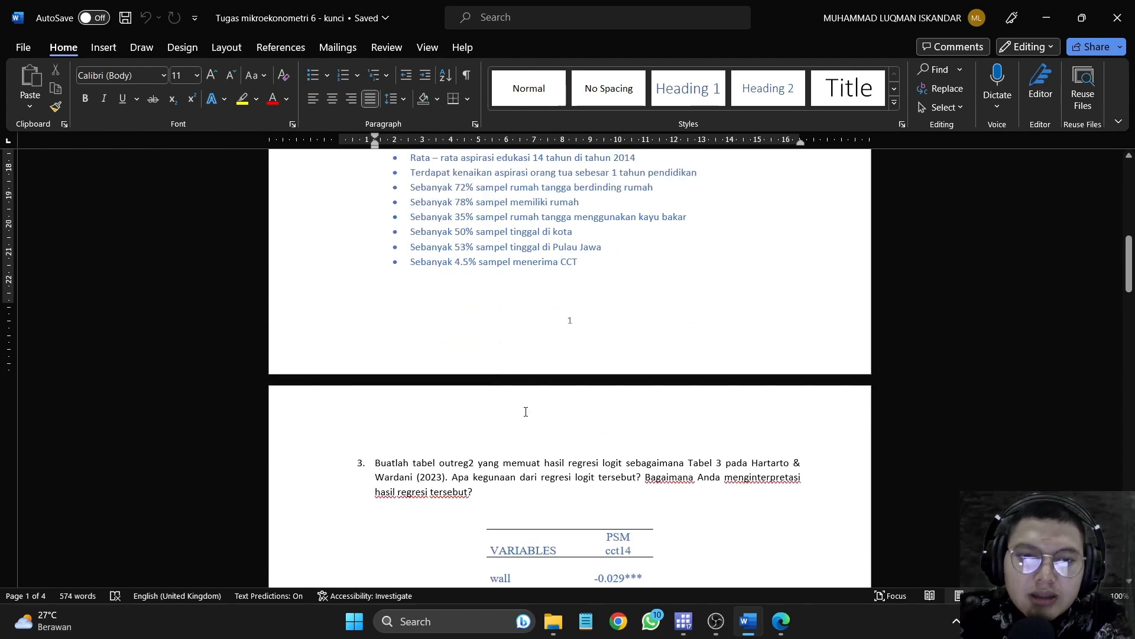
scroll(587, 343, "down", 1)
scroll(444, 337, "up", 2)
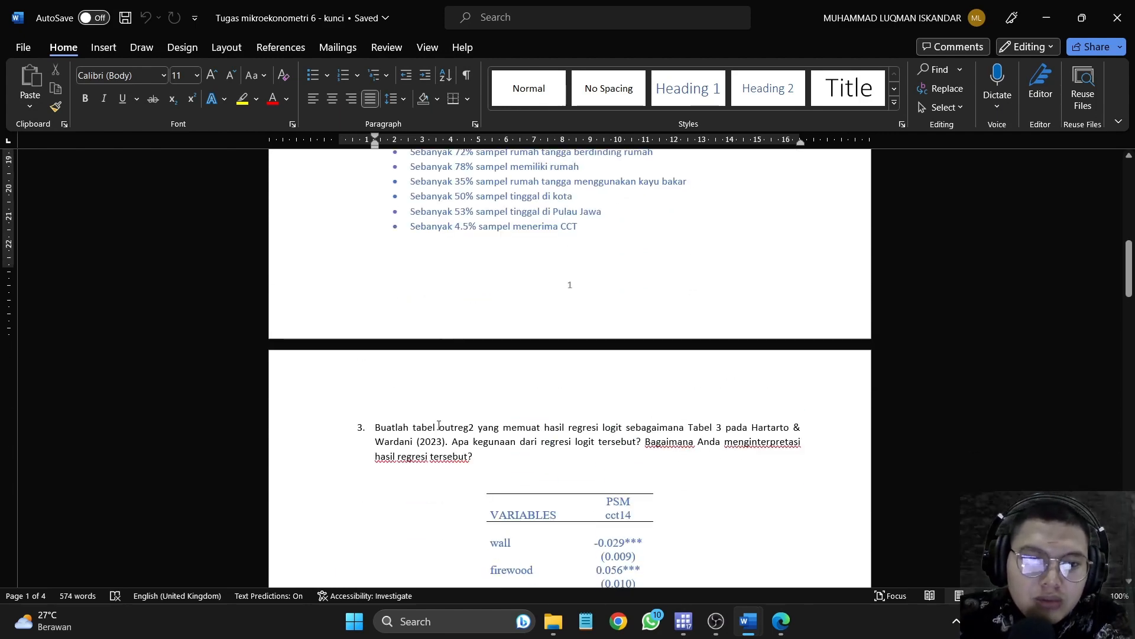
left_click_drag(374, 427, 637, 438)
left_click(479, 444)
left_click(646, 442)
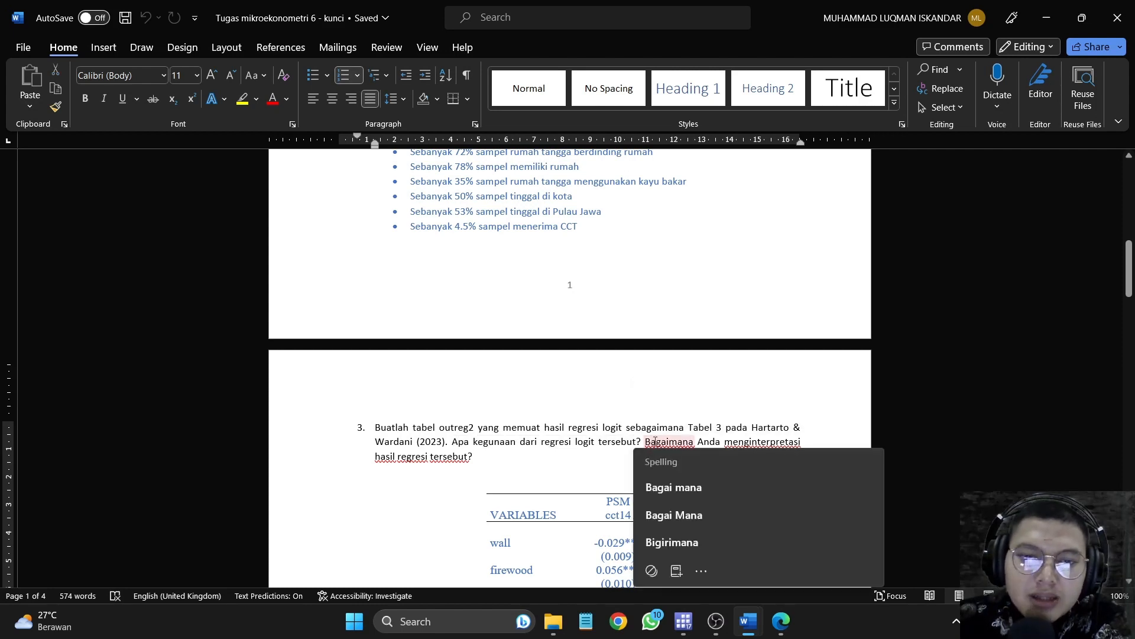
left_click(503, 457)
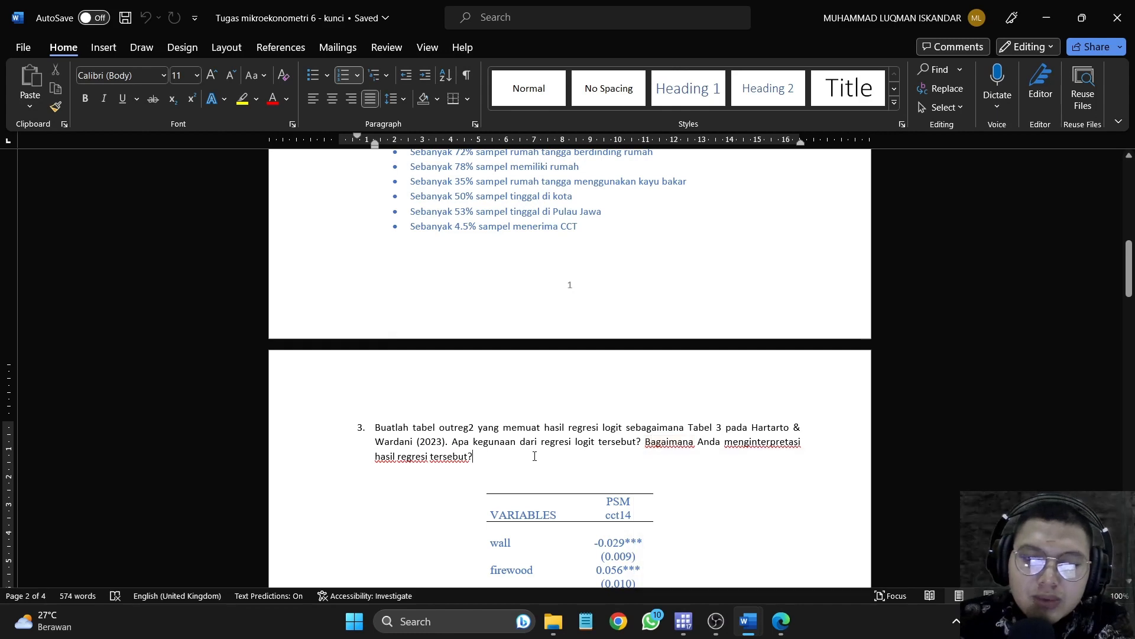
Step: Switch back to the Stata do-file and run dprobit cct14 wall firewood urban java house from the propensity score section
left_click(684, 621)
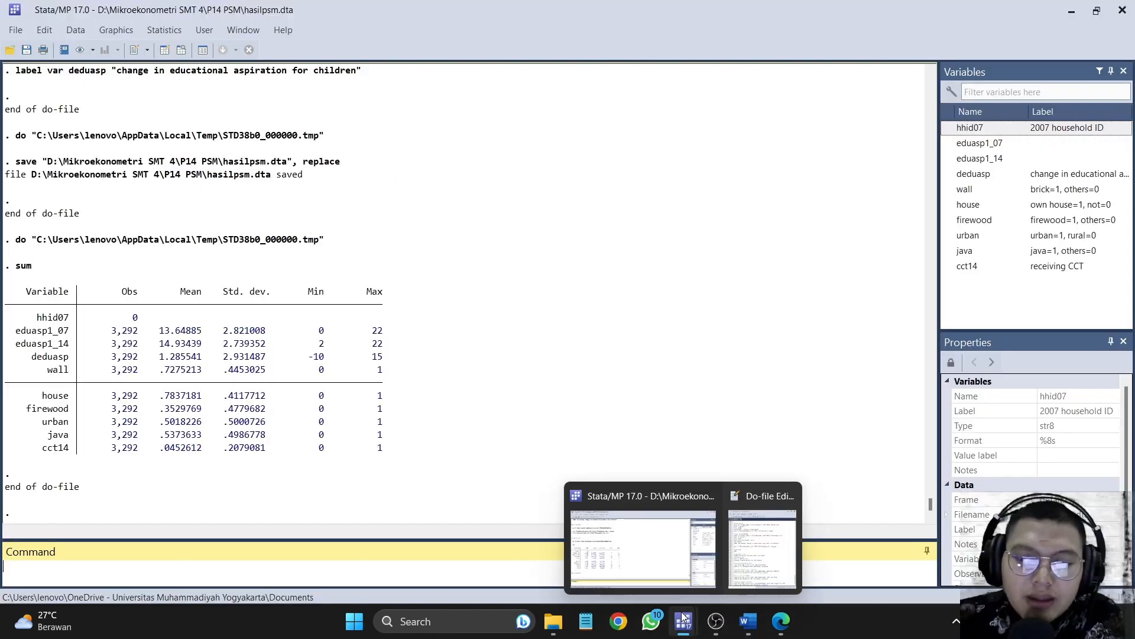
left_click(778, 557)
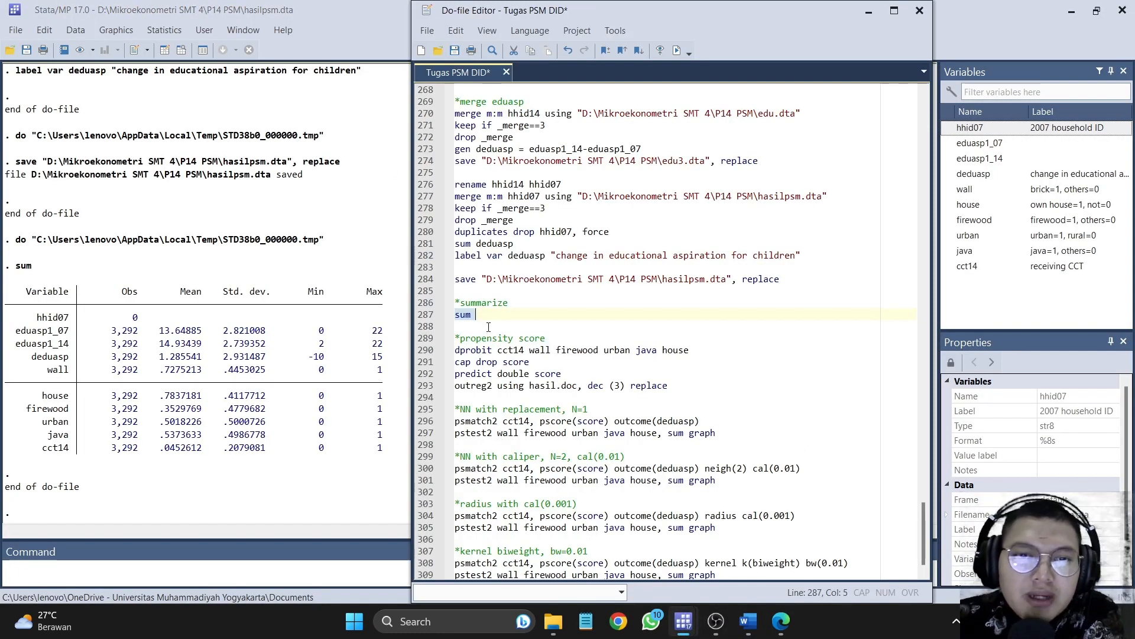
left_click_drag(421, 303, 424, 315)
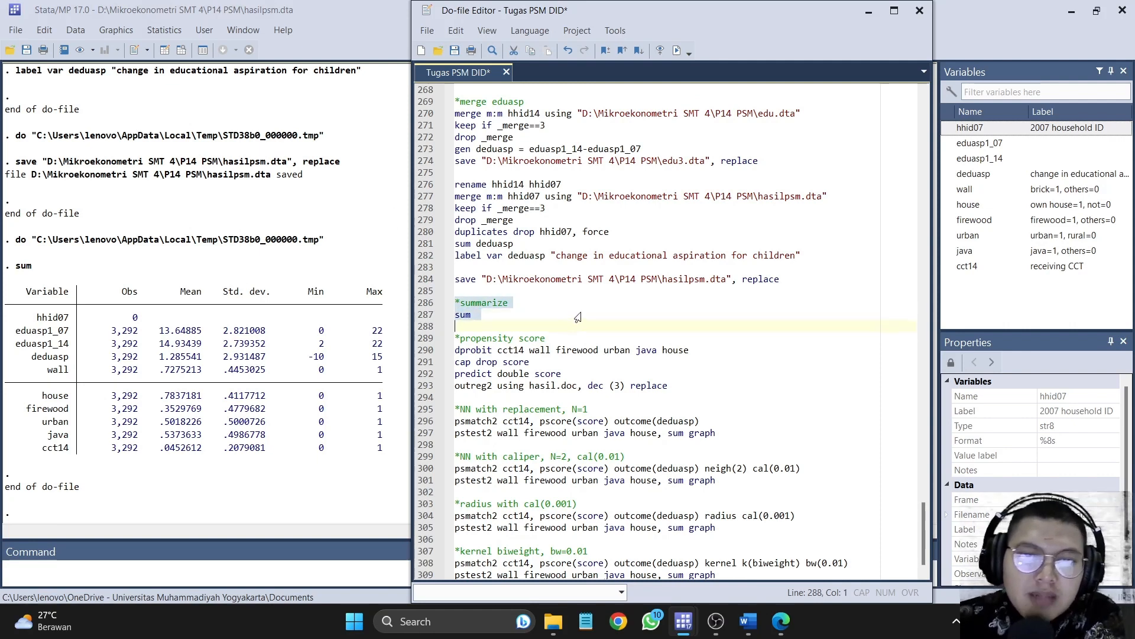
left_click(494, 327)
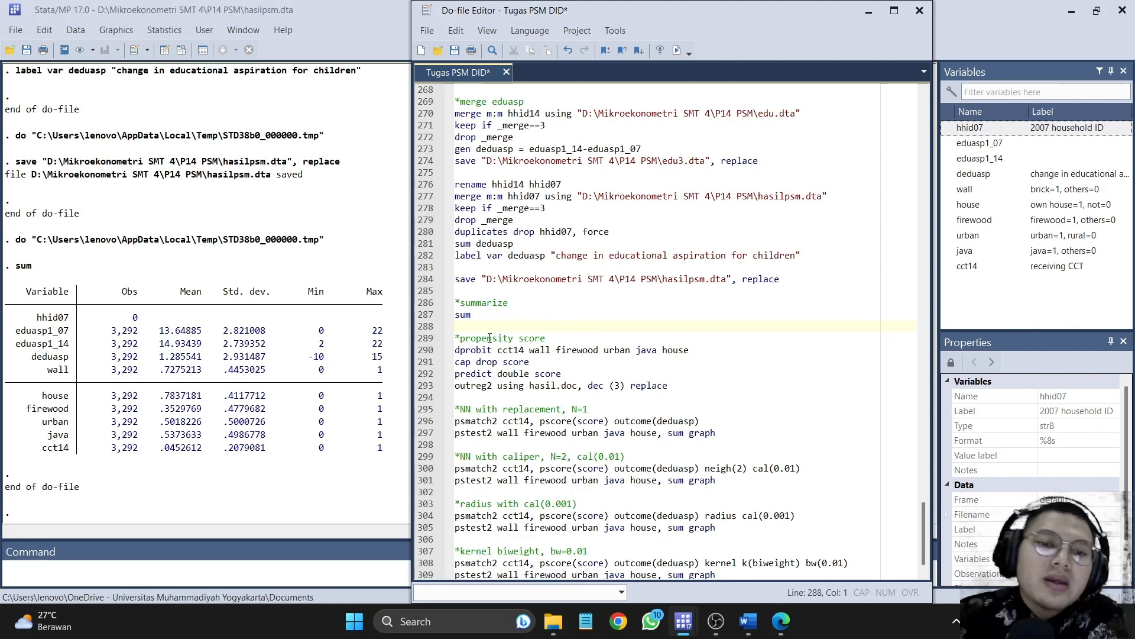
left_click(426, 350)
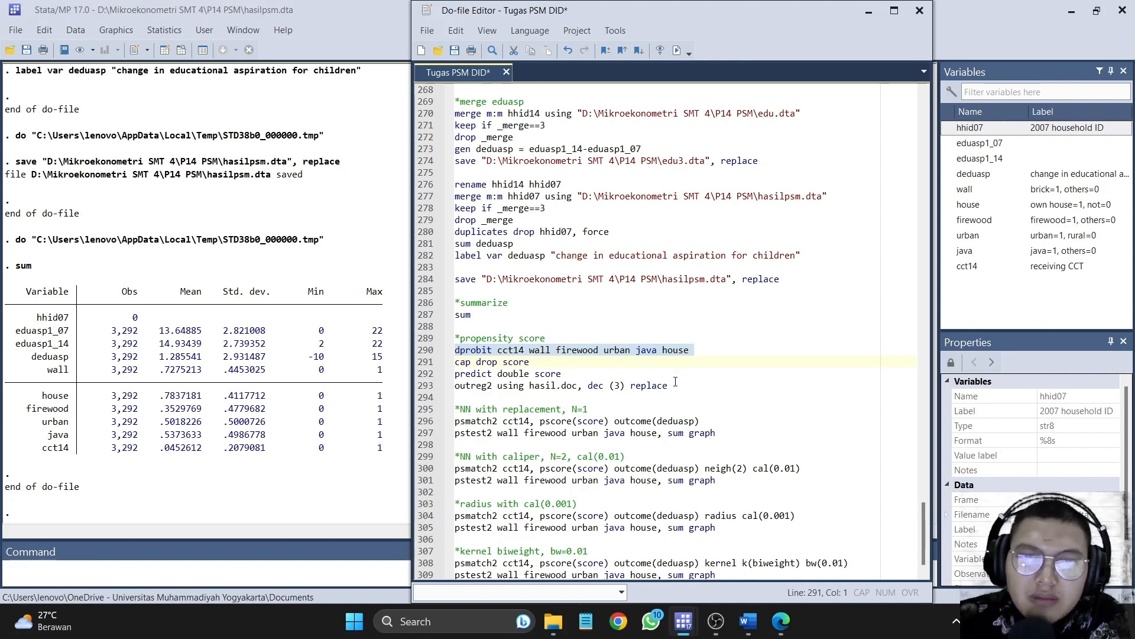
left_click(679, 51)
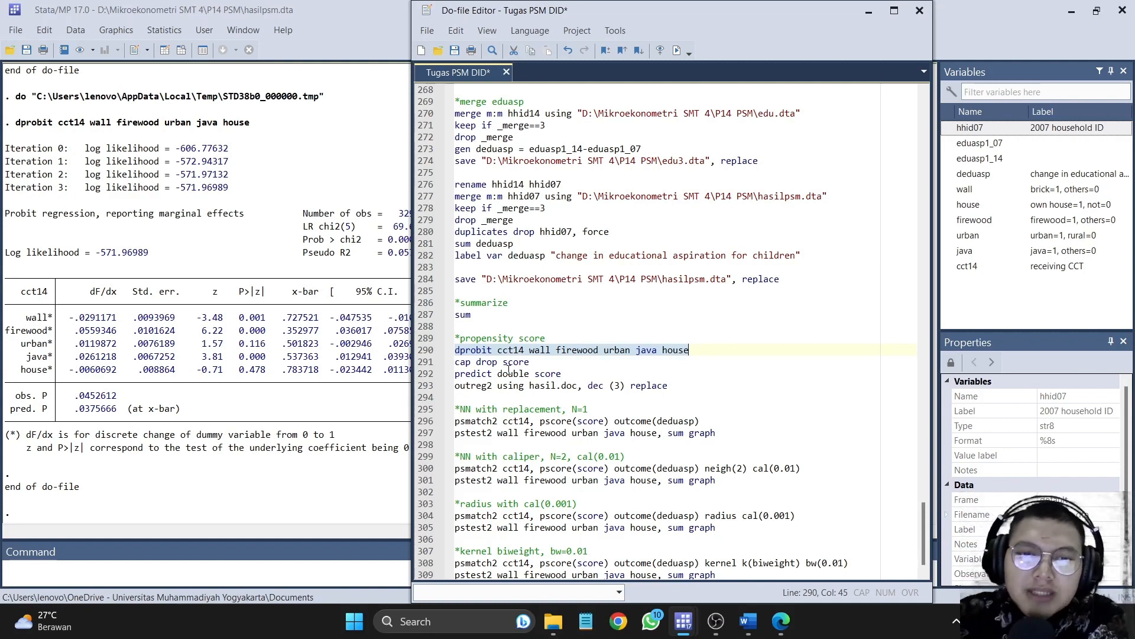
Step: Run cap drop score and predict double score, and export the regression with outreg2 to hasil.doc using dec (3) and replace
left_click_drag(439, 363, 441, 376)
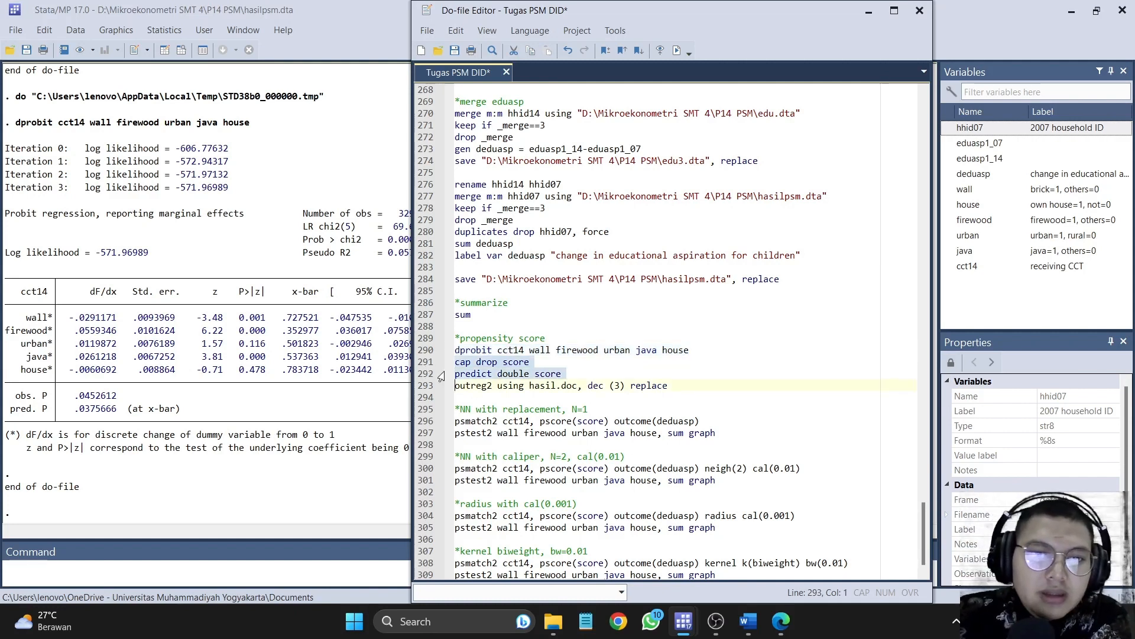
left_click(678, 51)
left_click(430, 387)
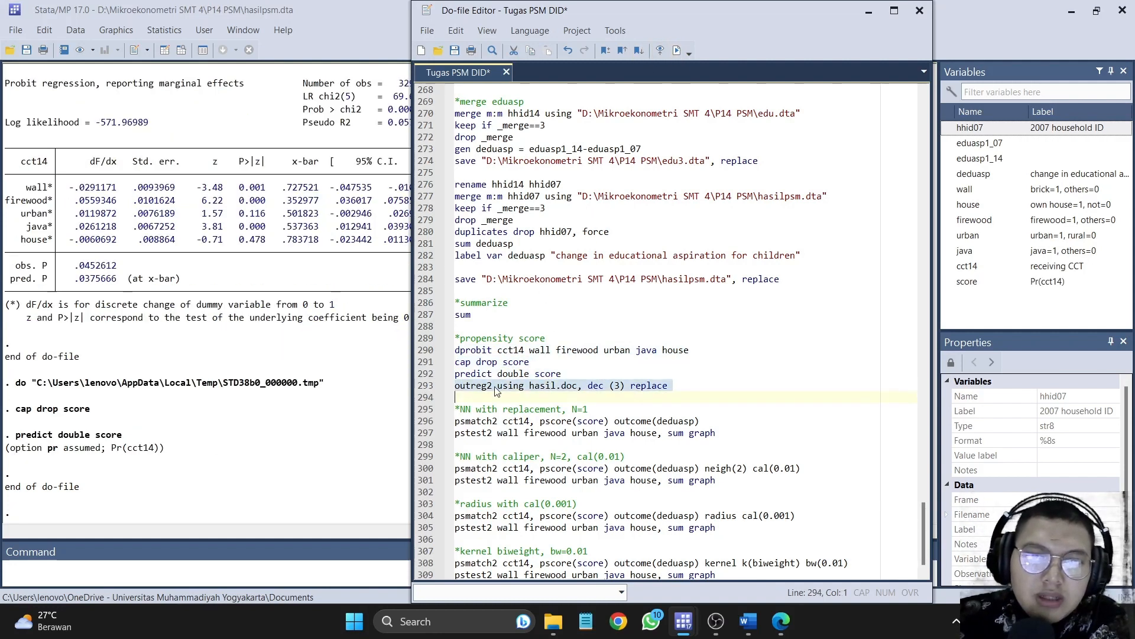
left_click(678, 52)
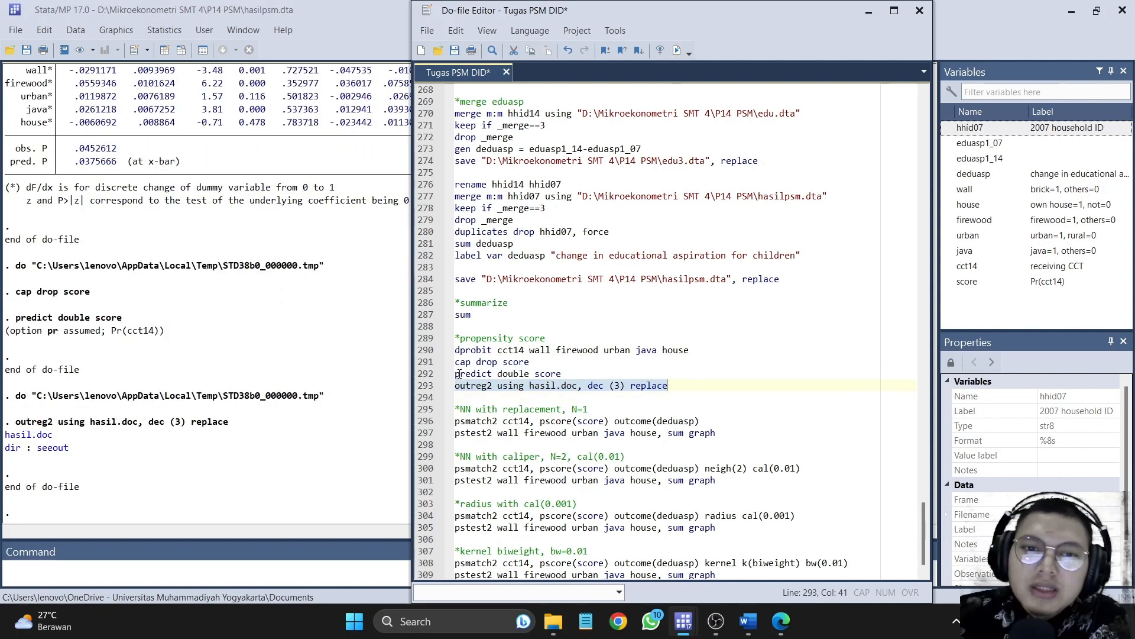
Step: Open the exported hasil.doc from the Stata results, review the cct14 coefficient column, and minimize the document
left_click(47, 434)
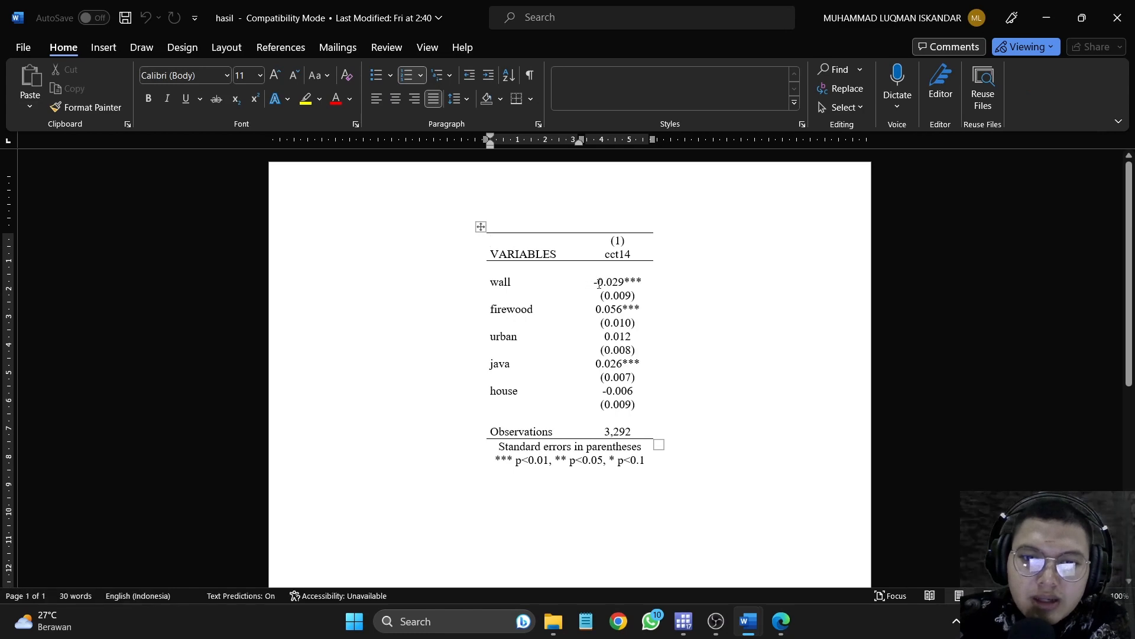
left_click_drag(592, 277, 650, 433)
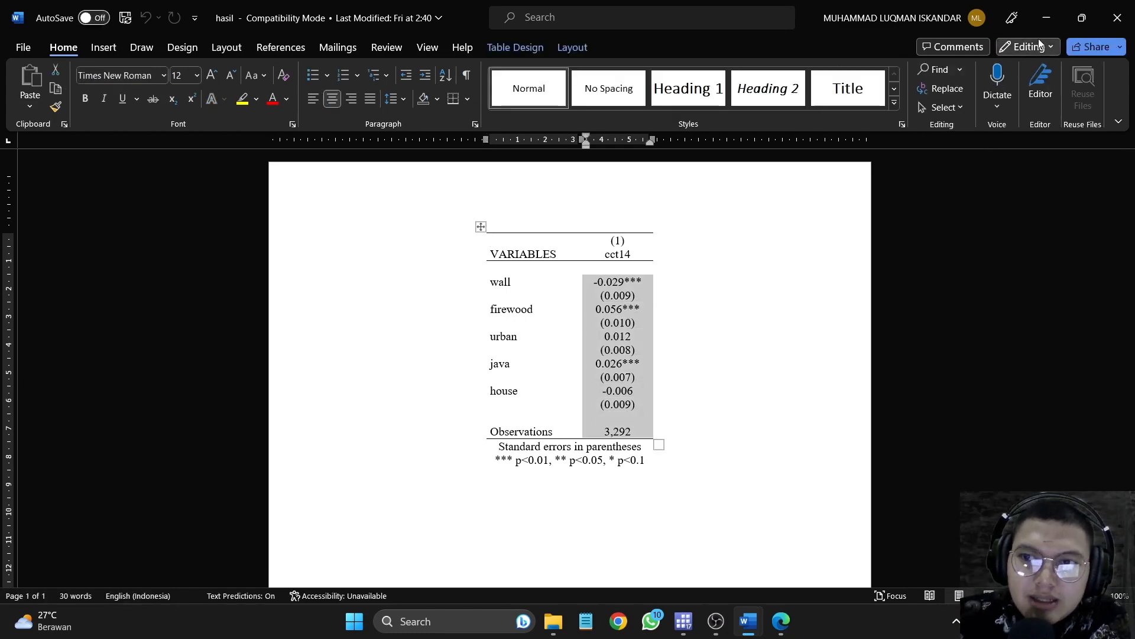
left_click(1046, 18)
Step: Examine the regression table under question 3 in the answer key, matching the wall, firewood and java coefficients to the interpretation bullets
scroll(734, 490, "down", 6)
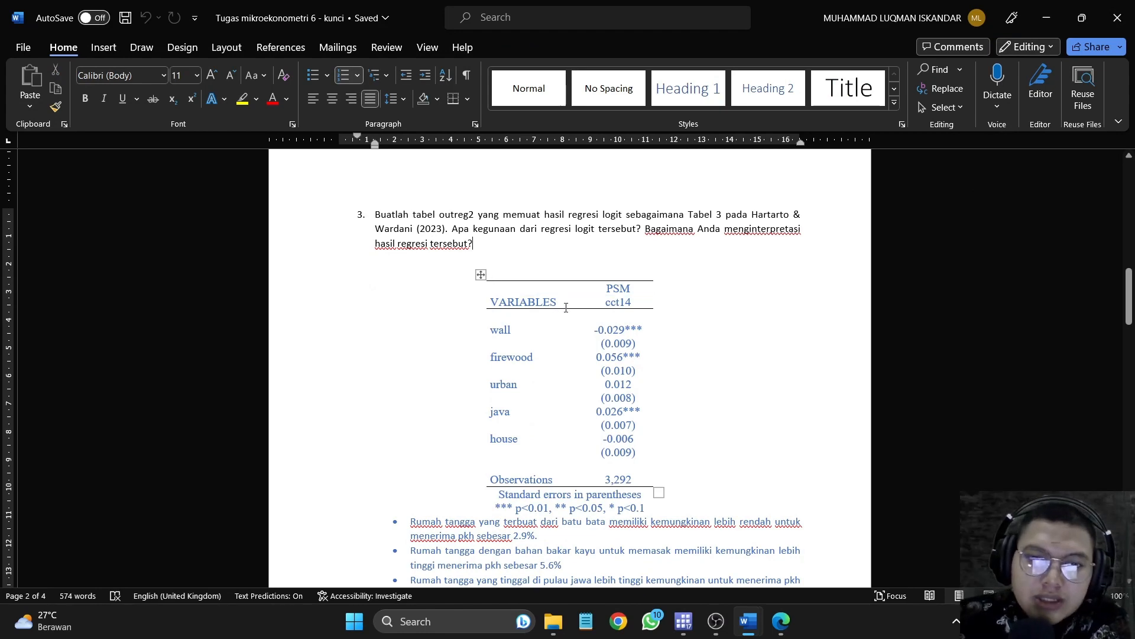
scroll(574, 303, "down", 2)
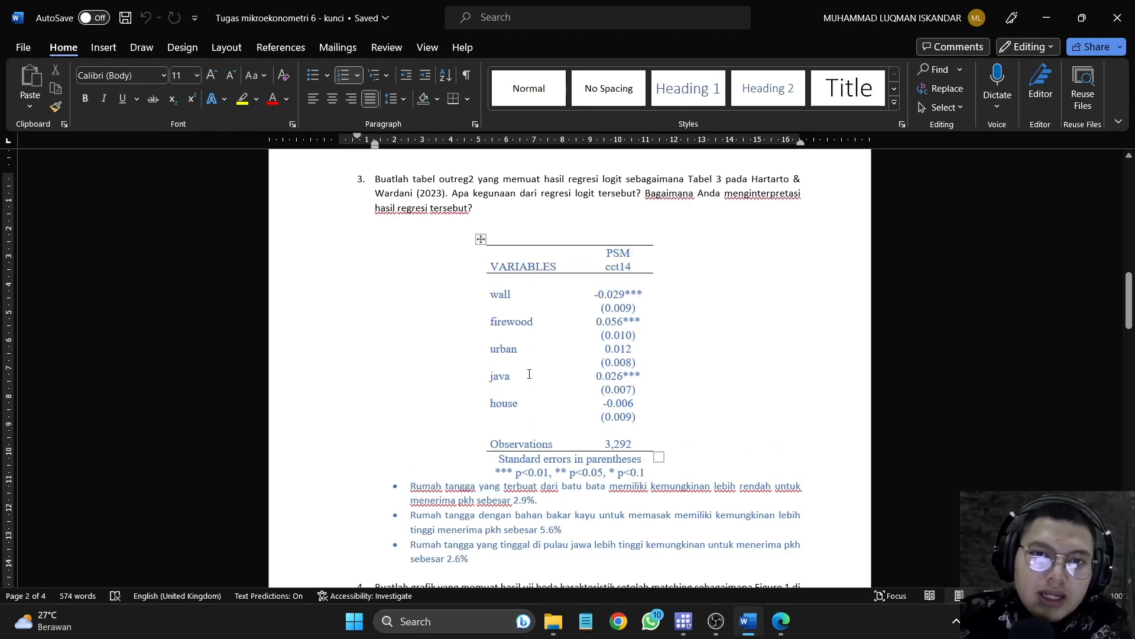
scroll(532, 368, "up", 1)
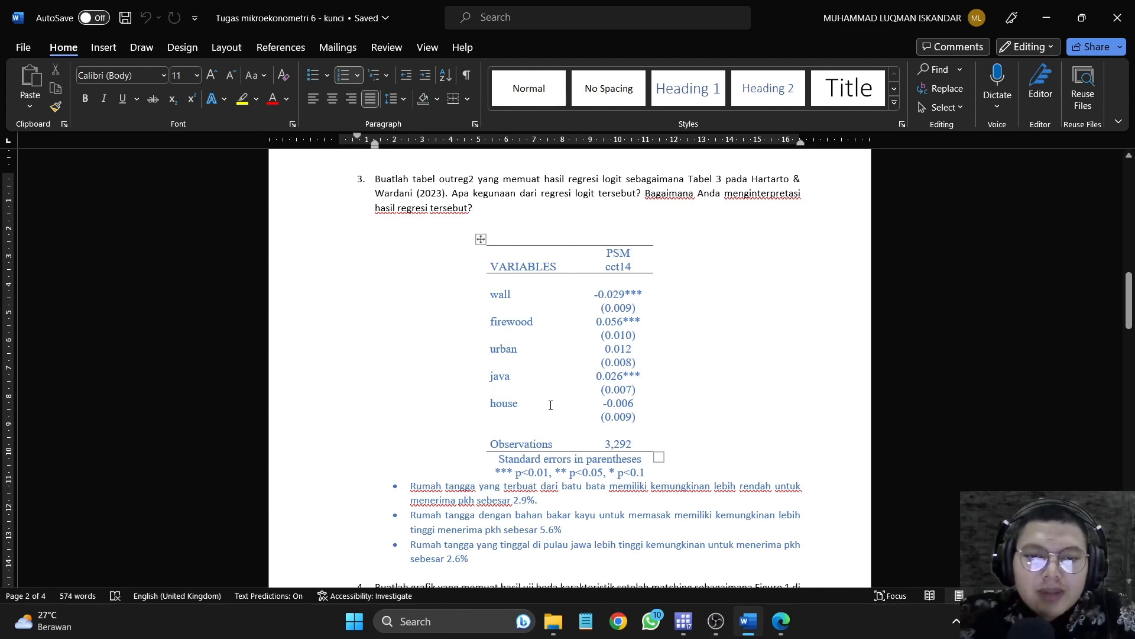
scroll(552, 409, "down", 1)
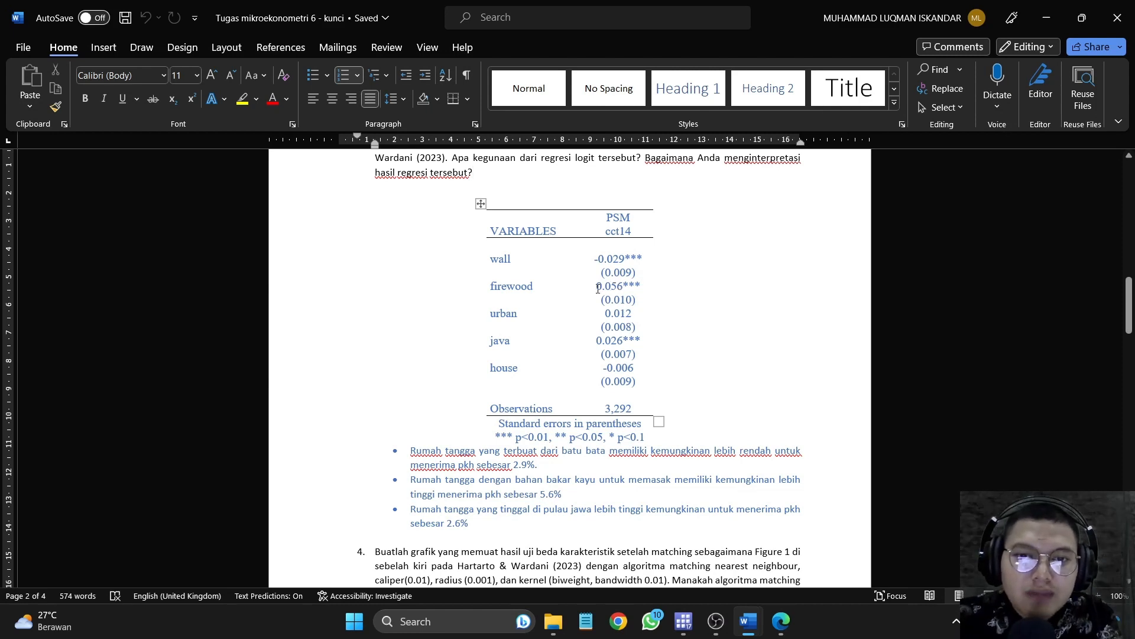
left_click_drag(598, 288, 635, 287)
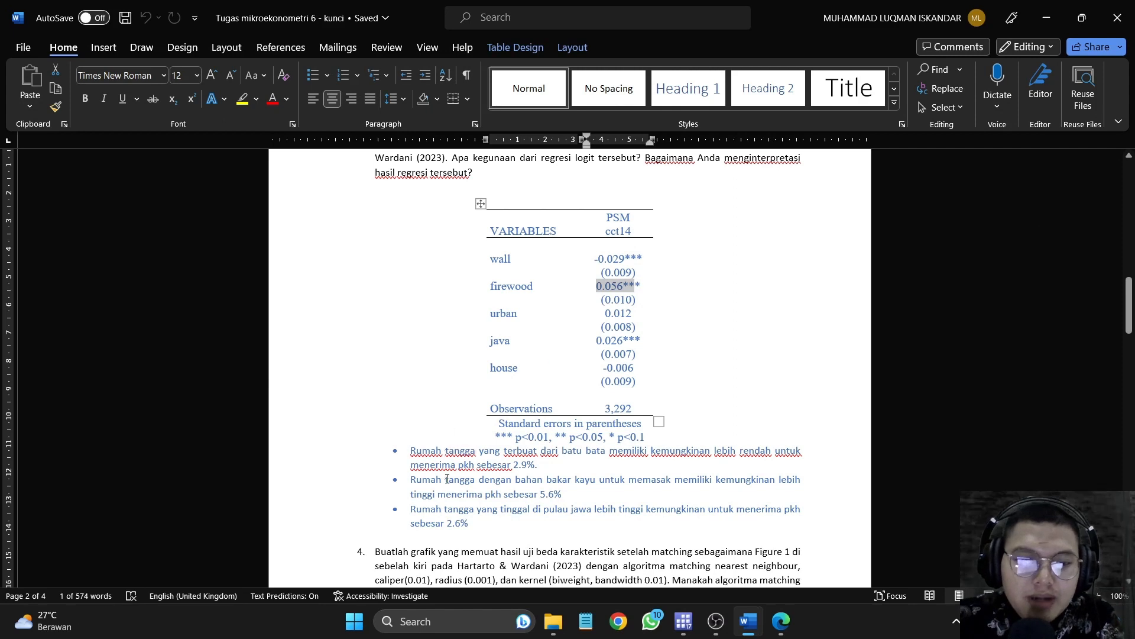
left_click(418, 511)
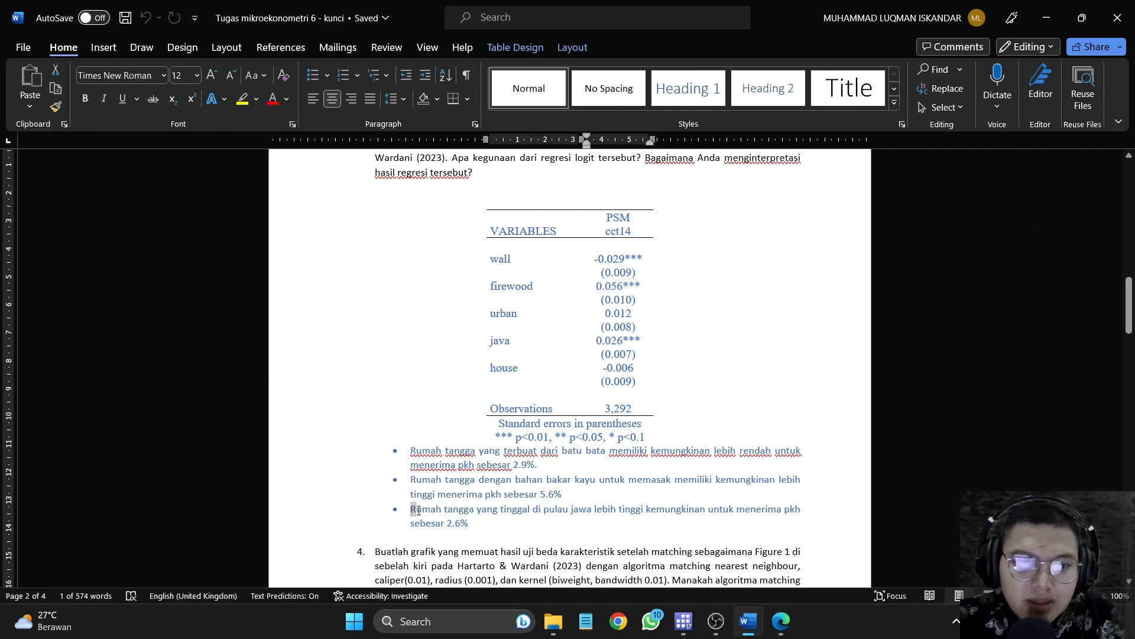
left_click(545, 516)
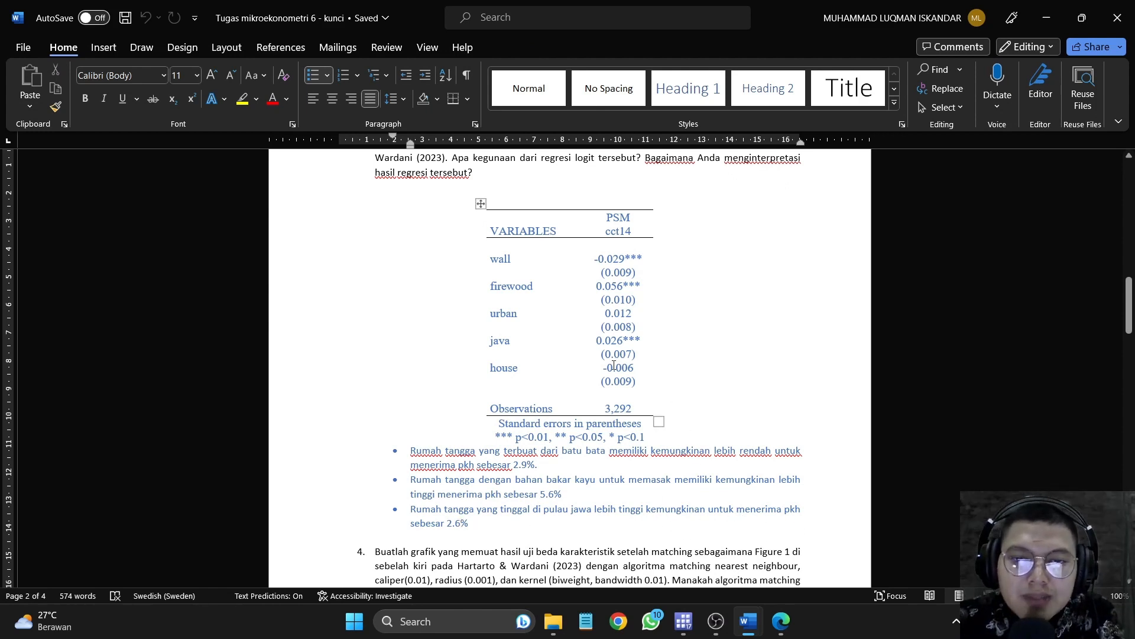
left_click_drag(605, 340, 641, 342)
left_click(597, 341)
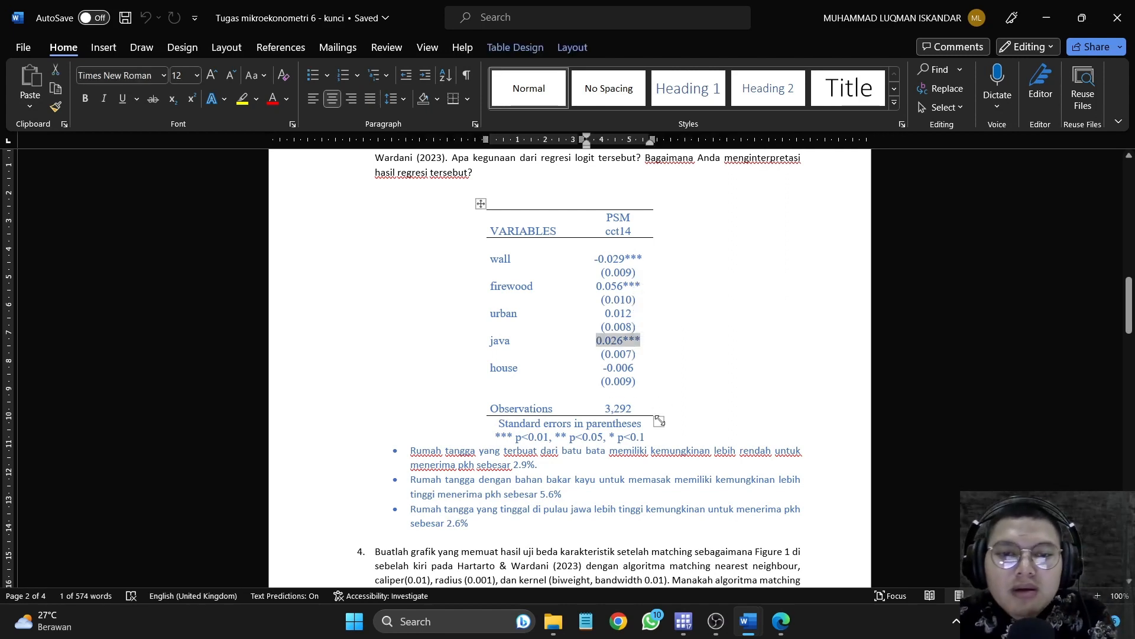
scroll(648, 421, "up", 1)
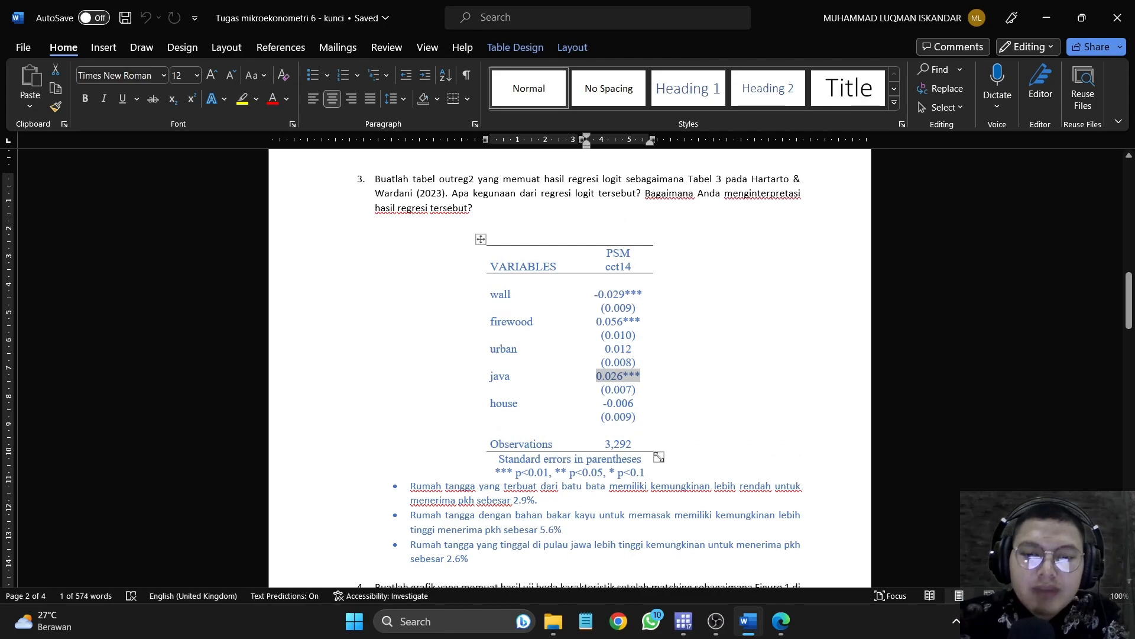
Step: Switch to the article PDF in Edge, examine Table 3 on the propensity score model for CCT participation, and minimize the browser
left_click(793, 624)
scroll(756, 445, "down", 15)
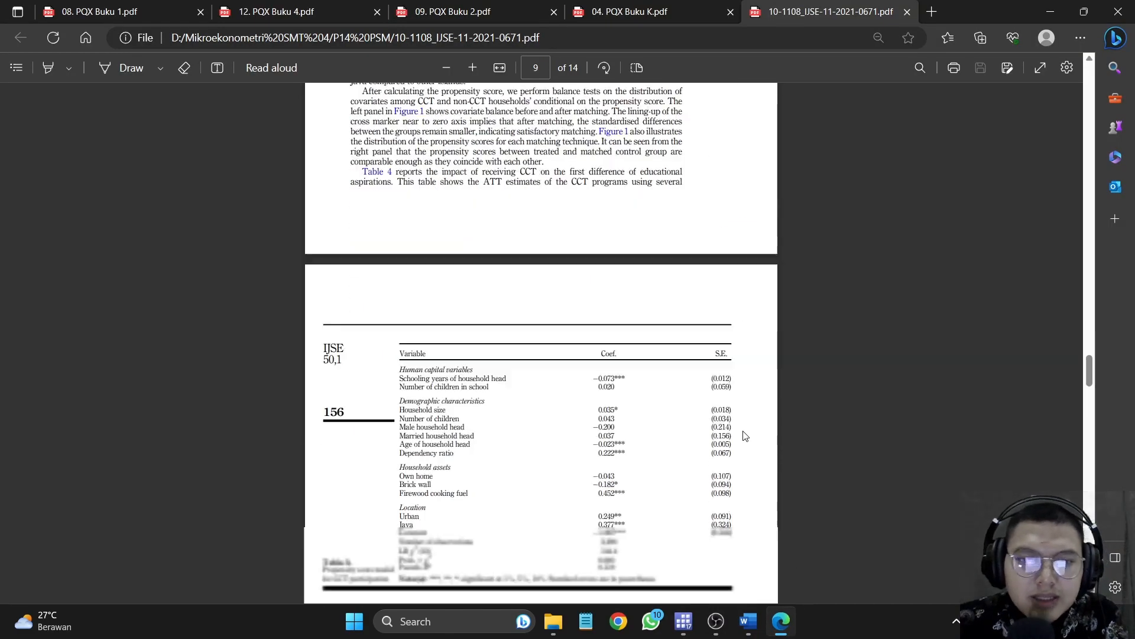
scroll(731, 421, "up", 1)
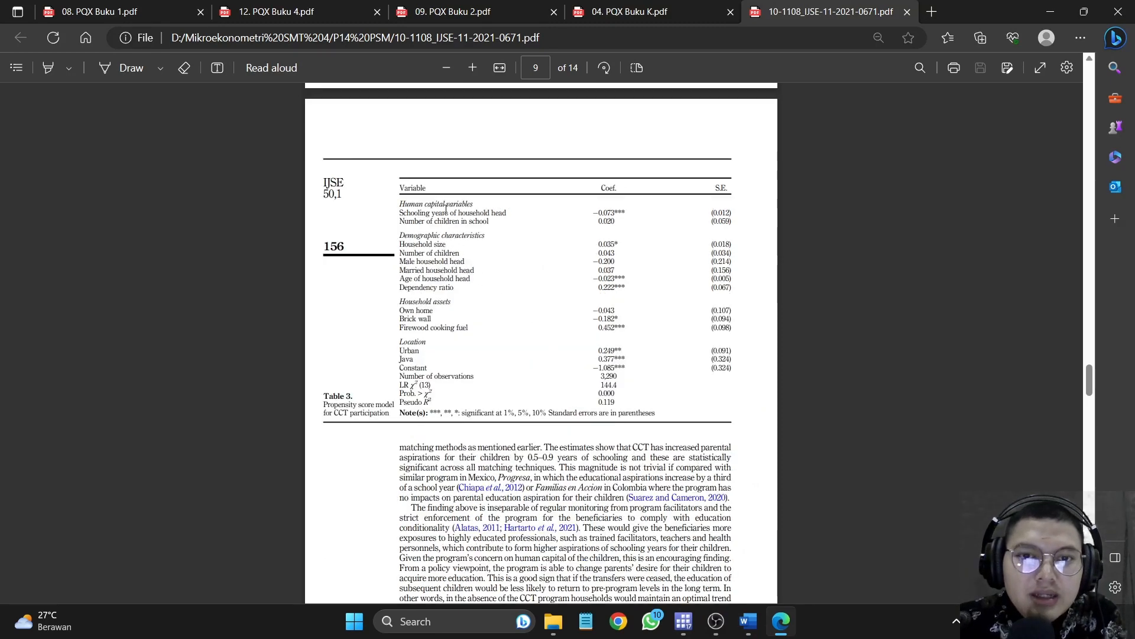
left_click_drag(404, 193, 735, 386)
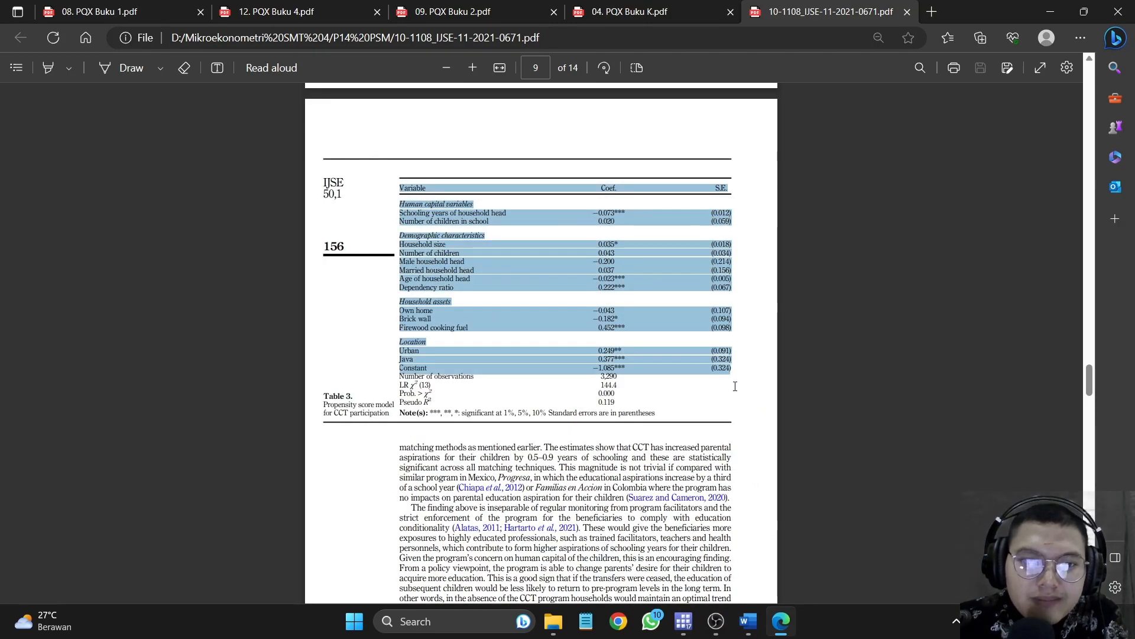
left_click(664, 319)
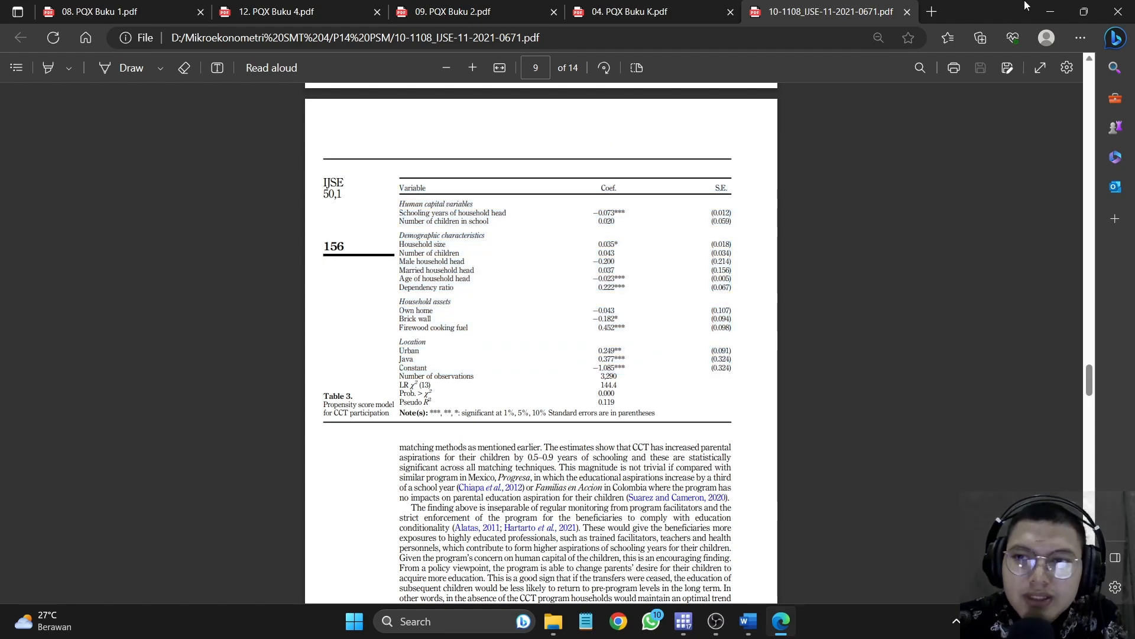
left_click(1050, 12)
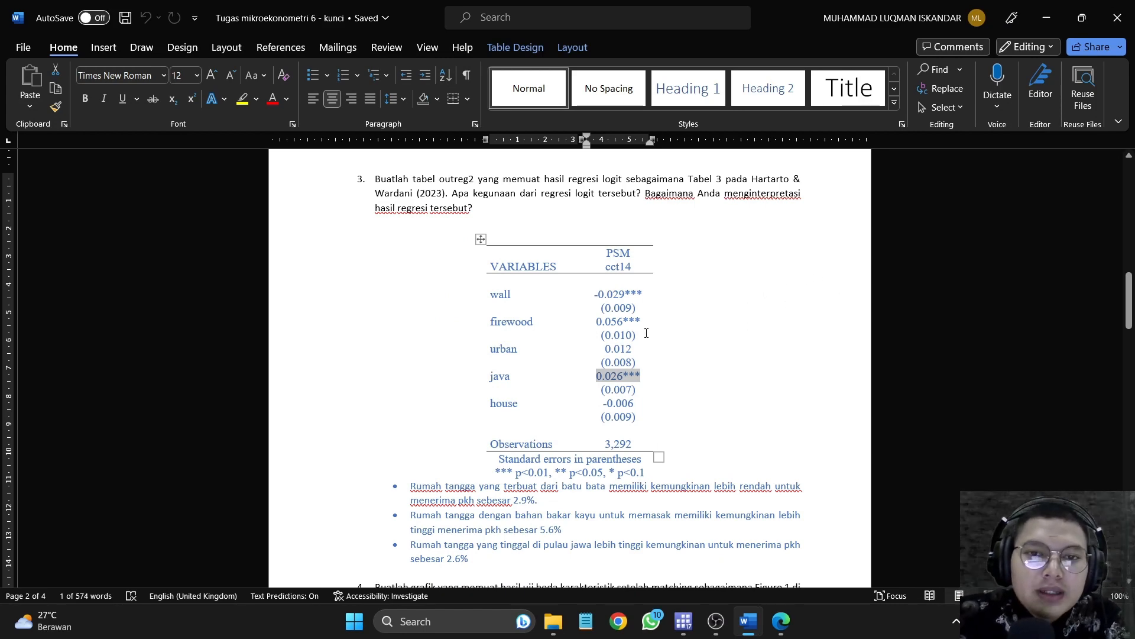
Step: Read question 4 in the answer key and examine the covariate graphs for each matching technique in Figure 1 of the article
scroll(660, 376, "down", 3)
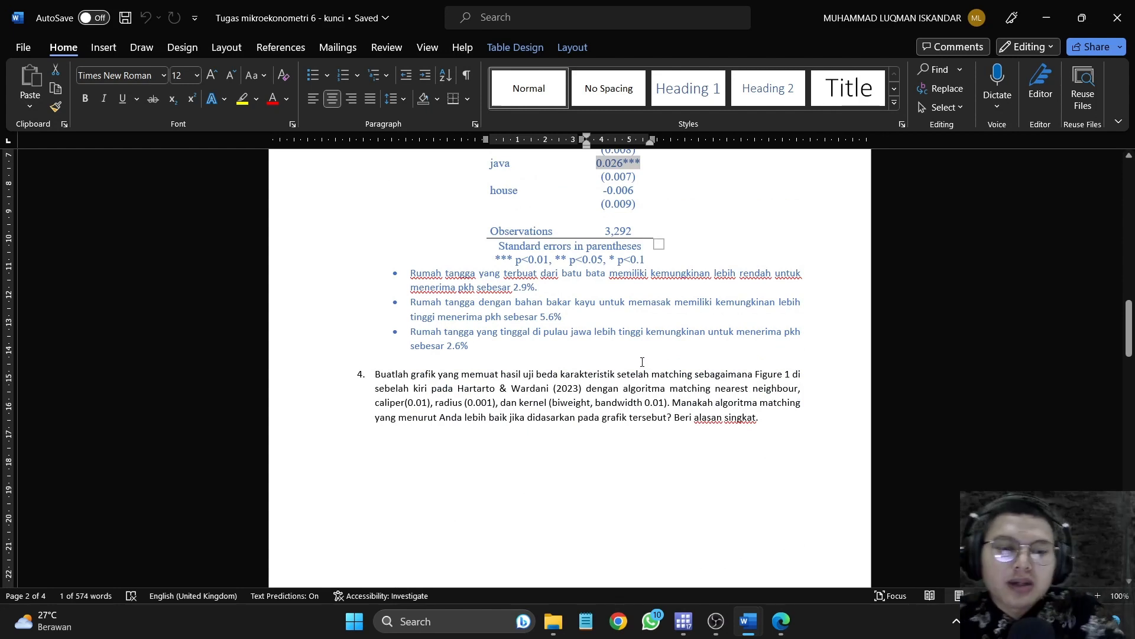
scroll(435, 378, "down", 1)
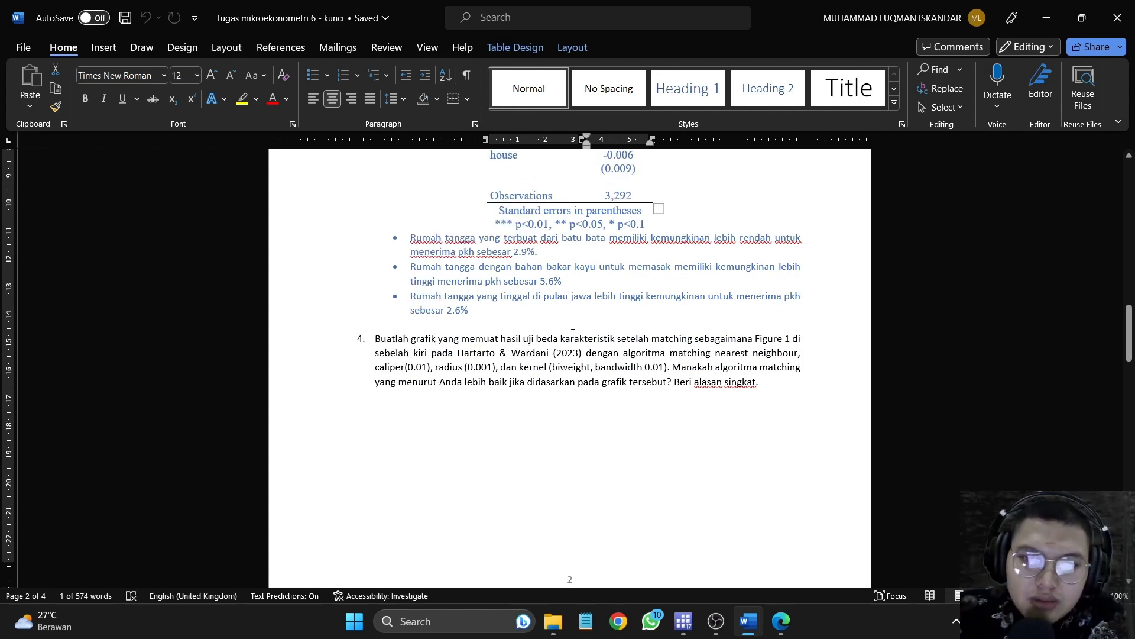
left_click_drag(697, 339, 795, 338)
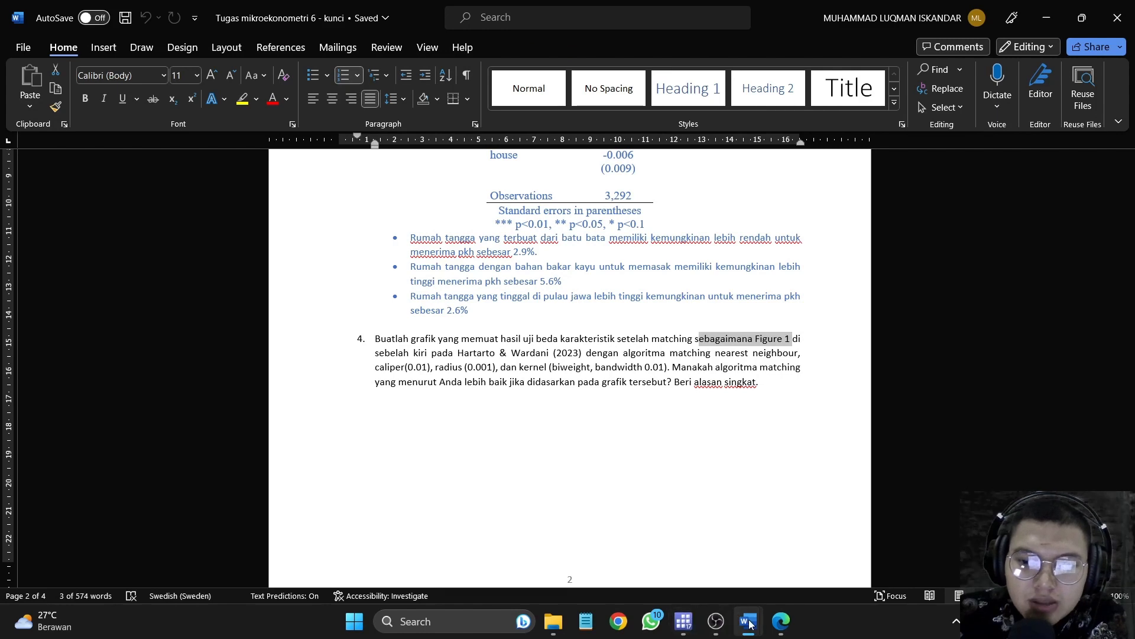
left_click(781, 621)
scroll(708, 431, "down", 5)
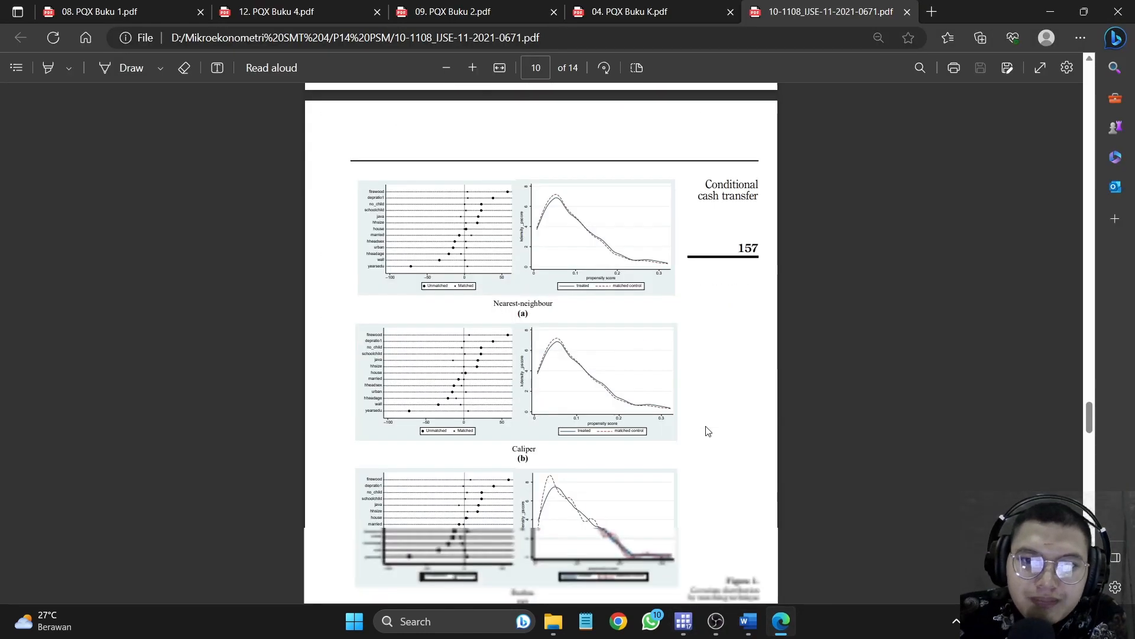
scroll(669, 420, "down", 1)
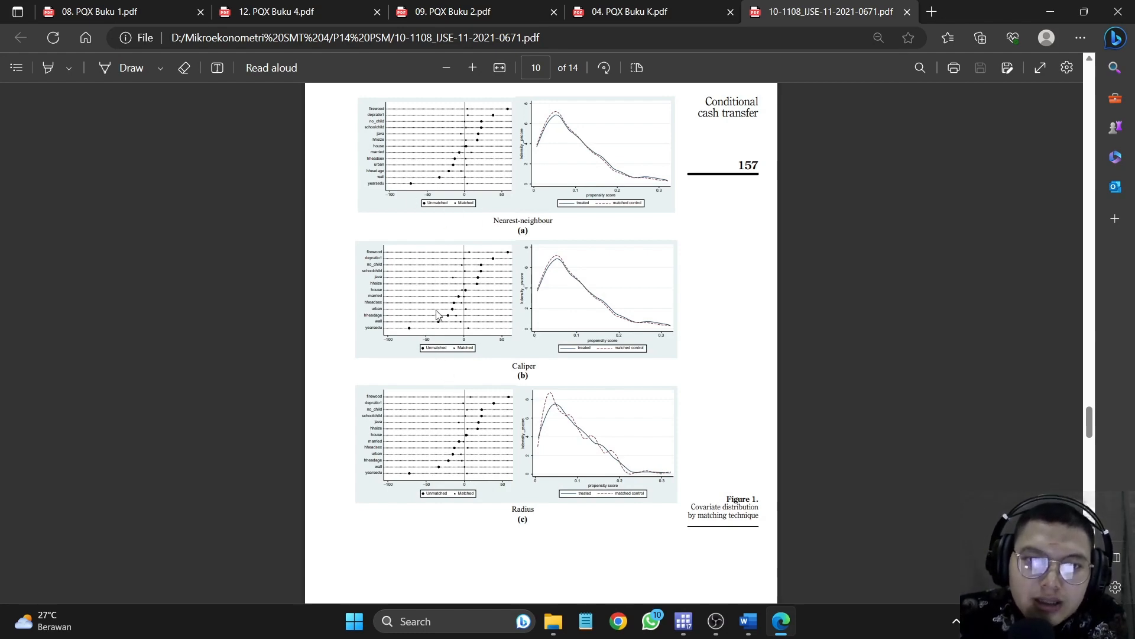
scroll(490, 436, "down", 6)
scroll(498, 338, "up", 2)
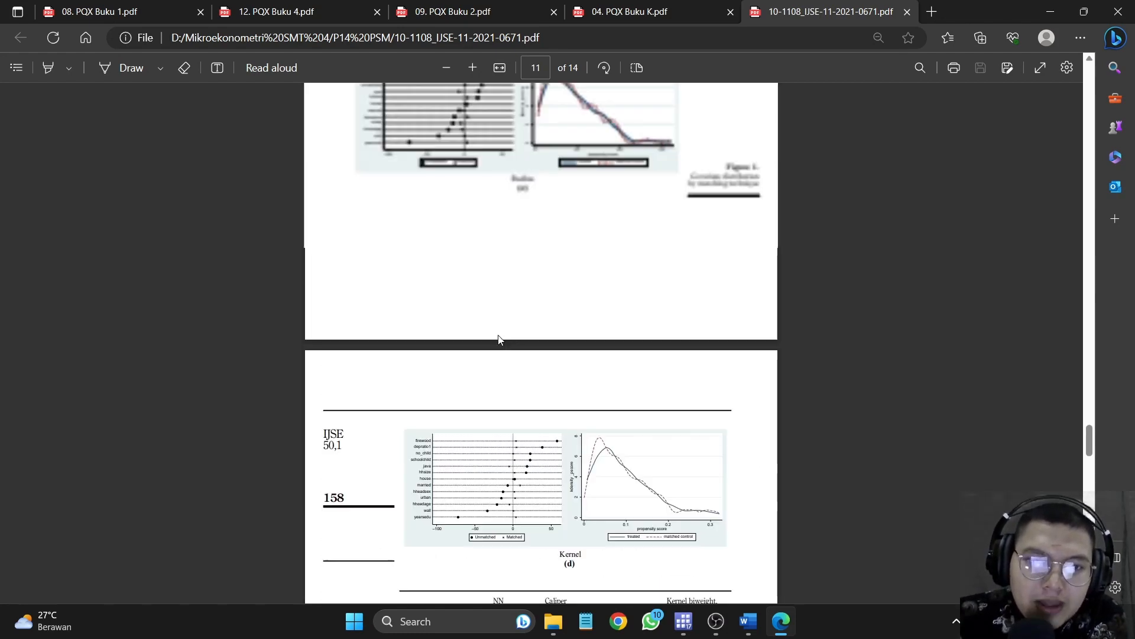
scroll(503, 343, "up", 5)
left_click(782, 619)
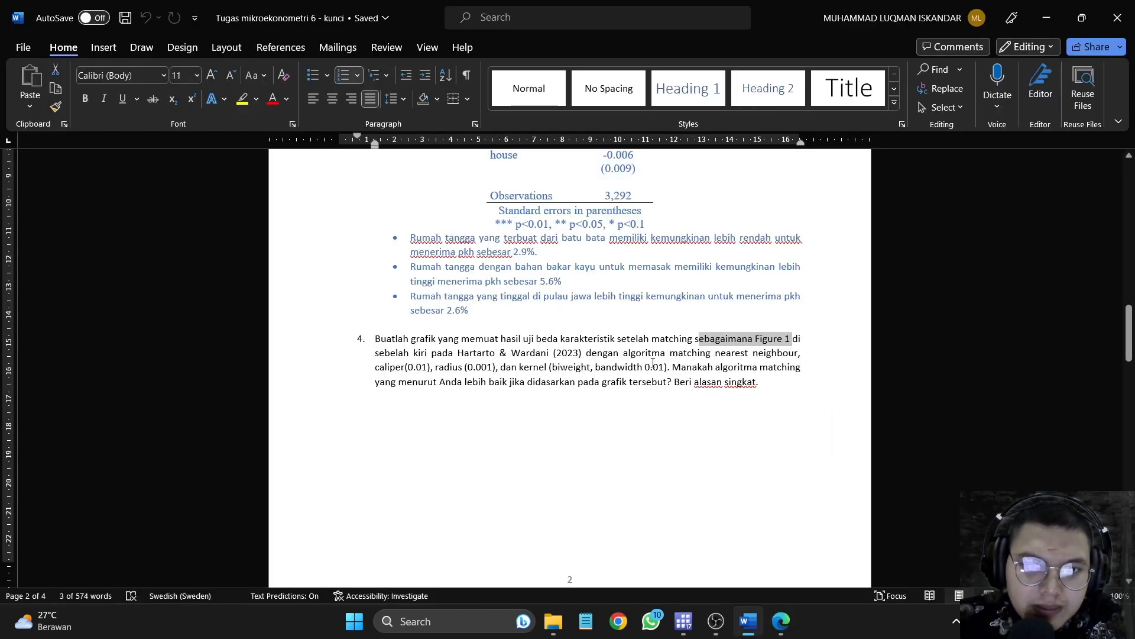
Step: Study question 4's required matching algorithms and parameters, and its question about which algorithm is better based on the graph
left_click_drag(724, 354, 782, 353)
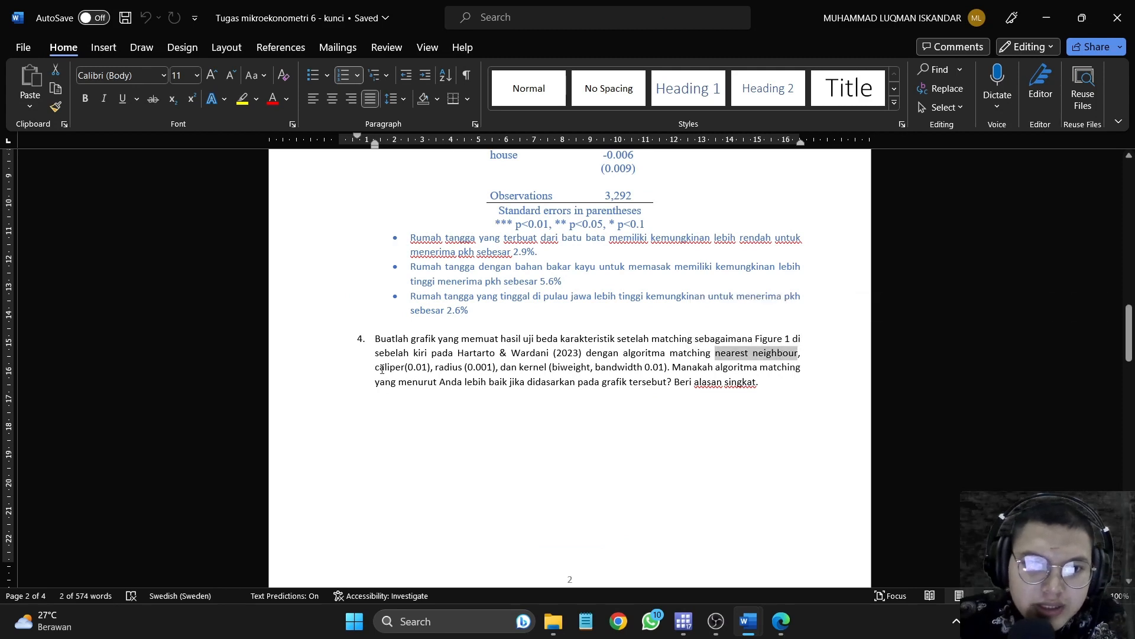
left_click_drag(382, 368, 649, 355)
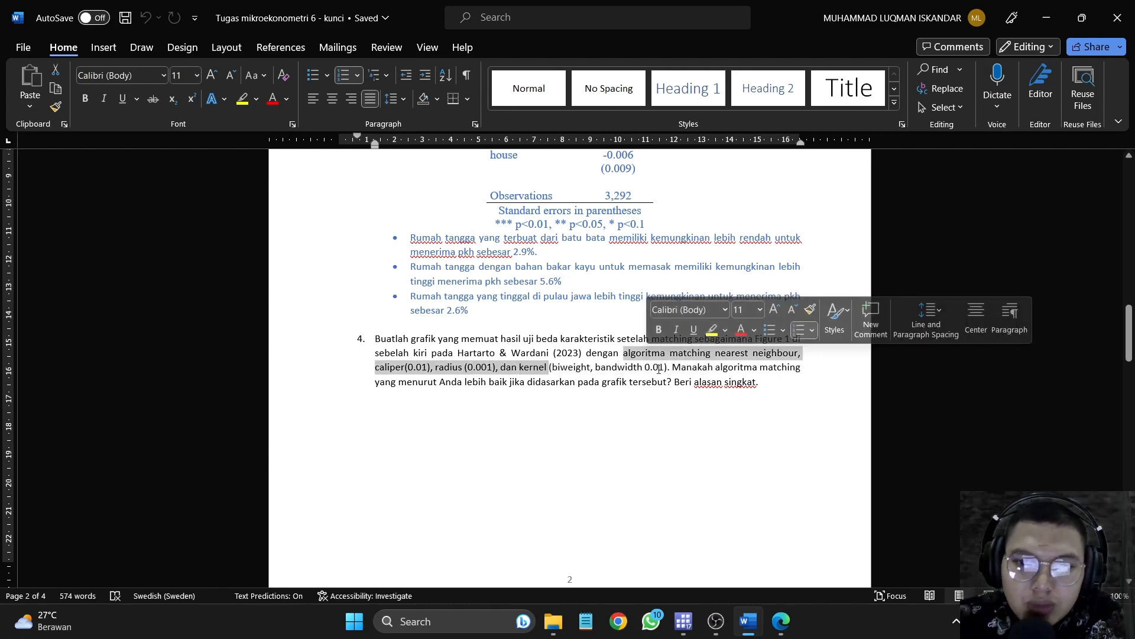
left_click(659, 367)
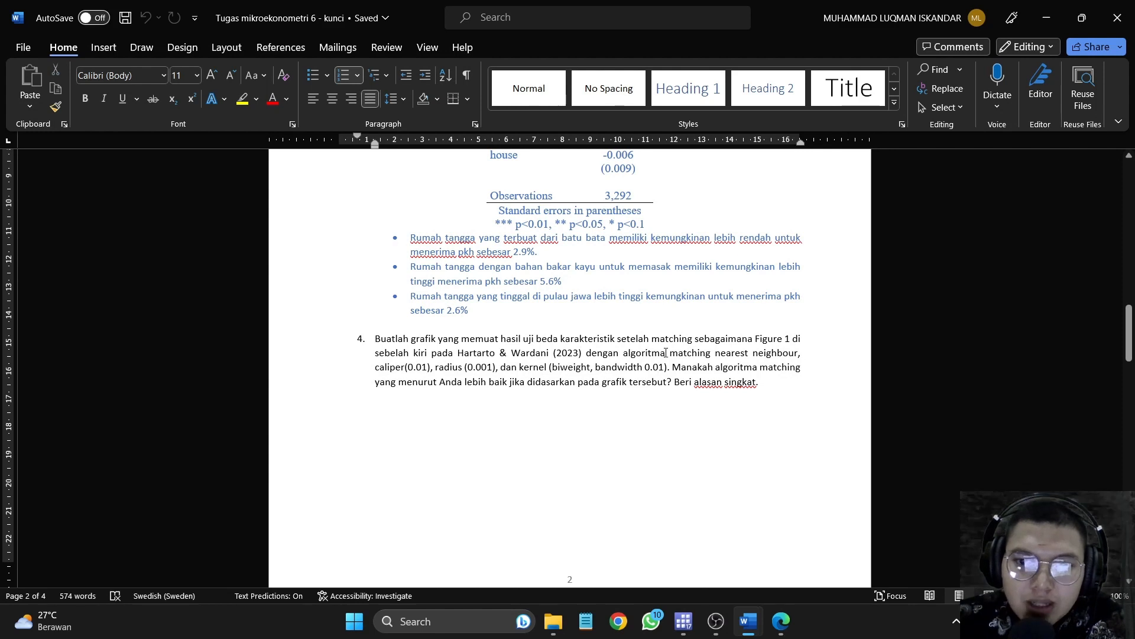
left_click_drag(672, 367, 473, 368)
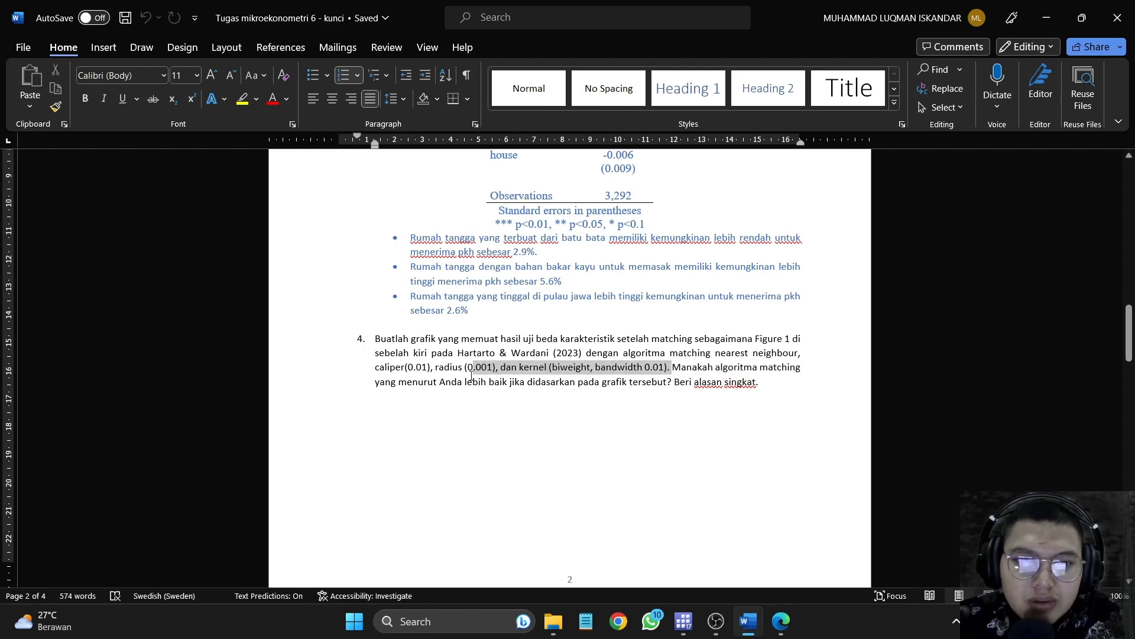
left_click_drag(376, 382, 578, 390)
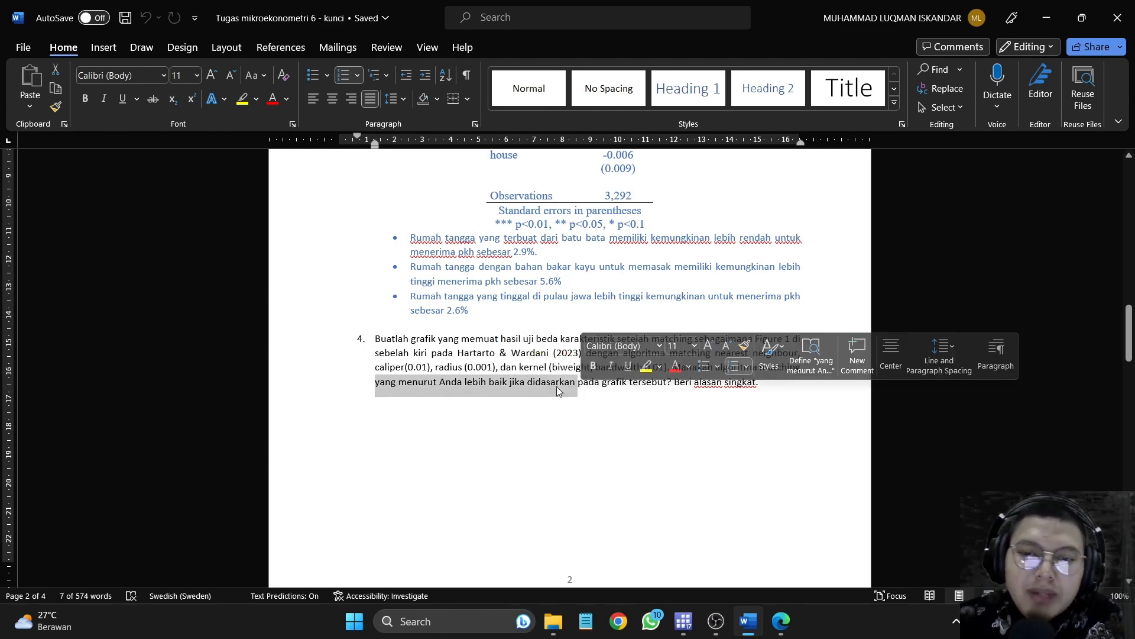
left_click(679, 385)
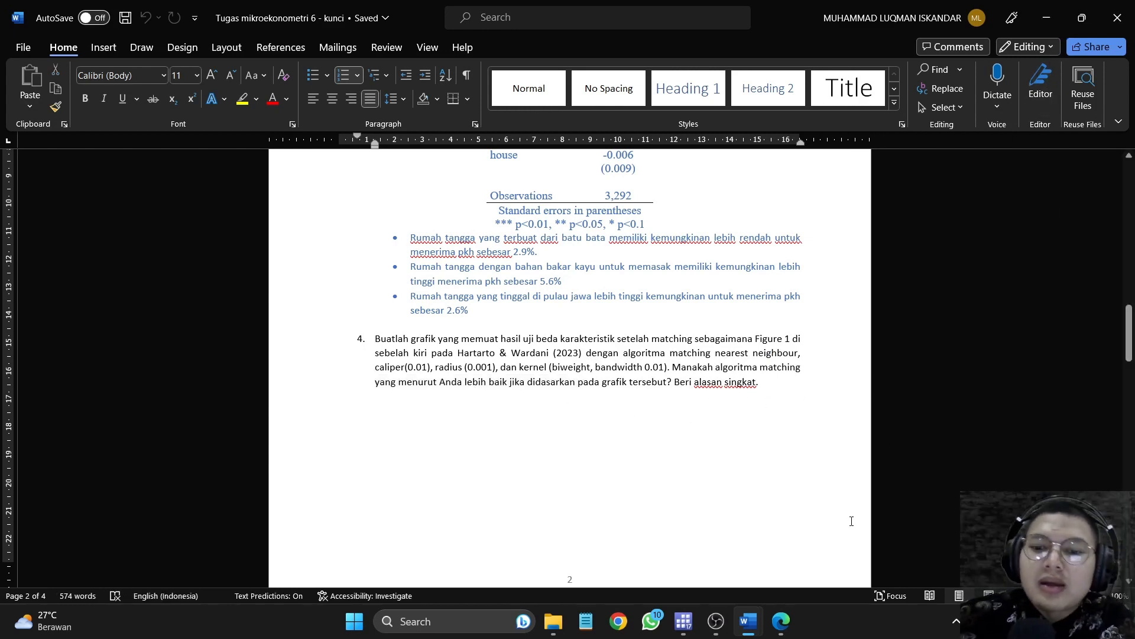
Step: Switch to the Stata do-file and review the propensity score block and the heading of the NN with replacement section
mouse_move(696, 634)
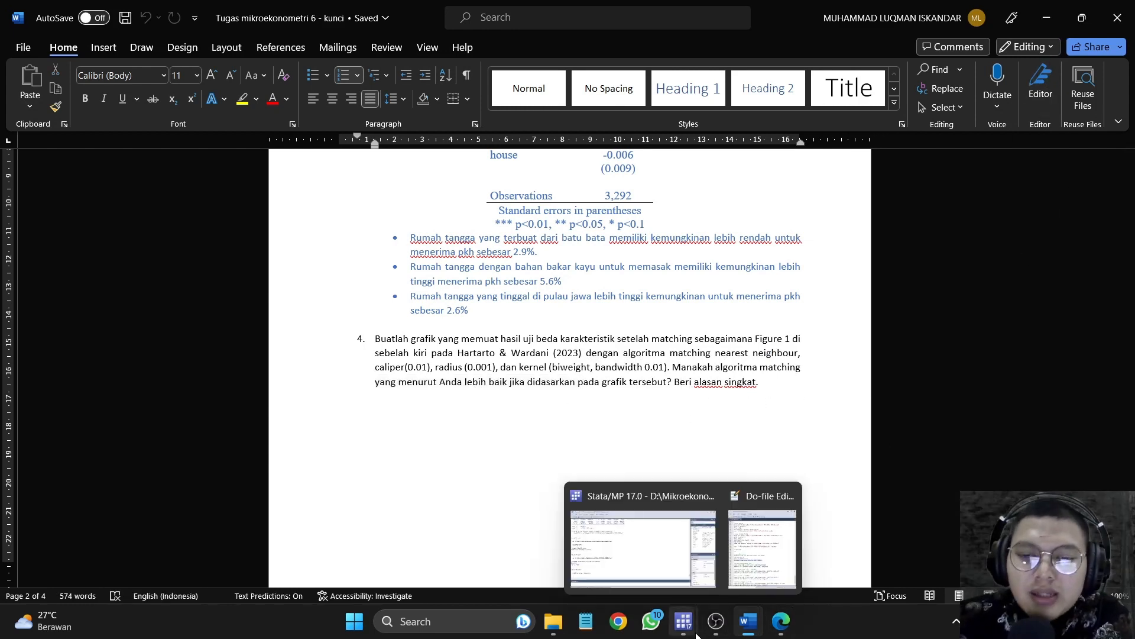
left_click(693, 561)
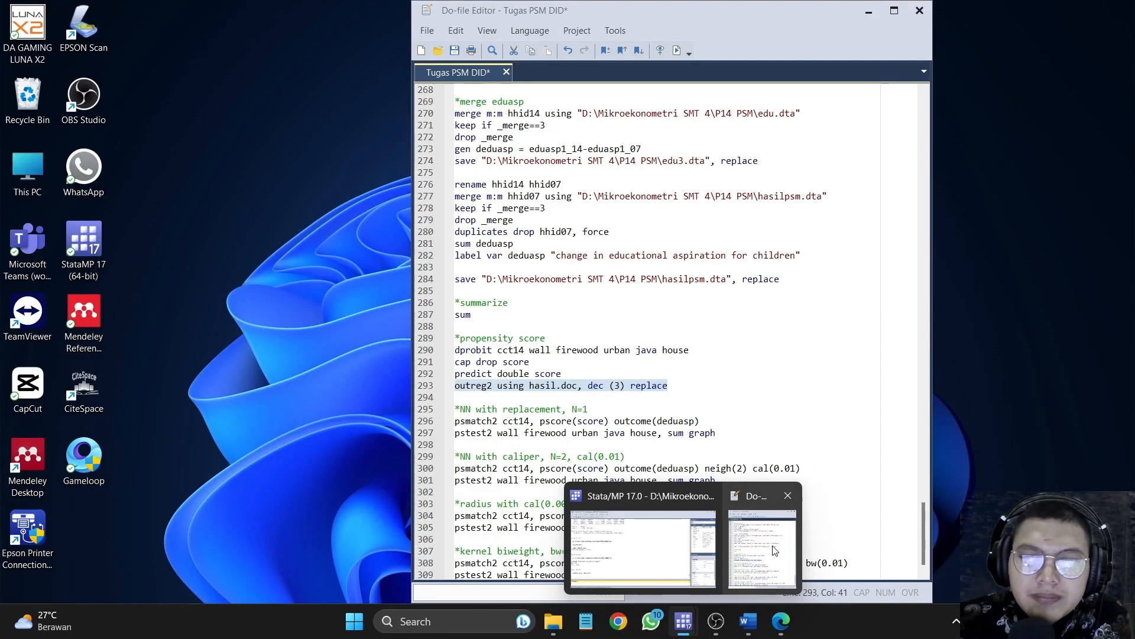
left_click(791, 544)
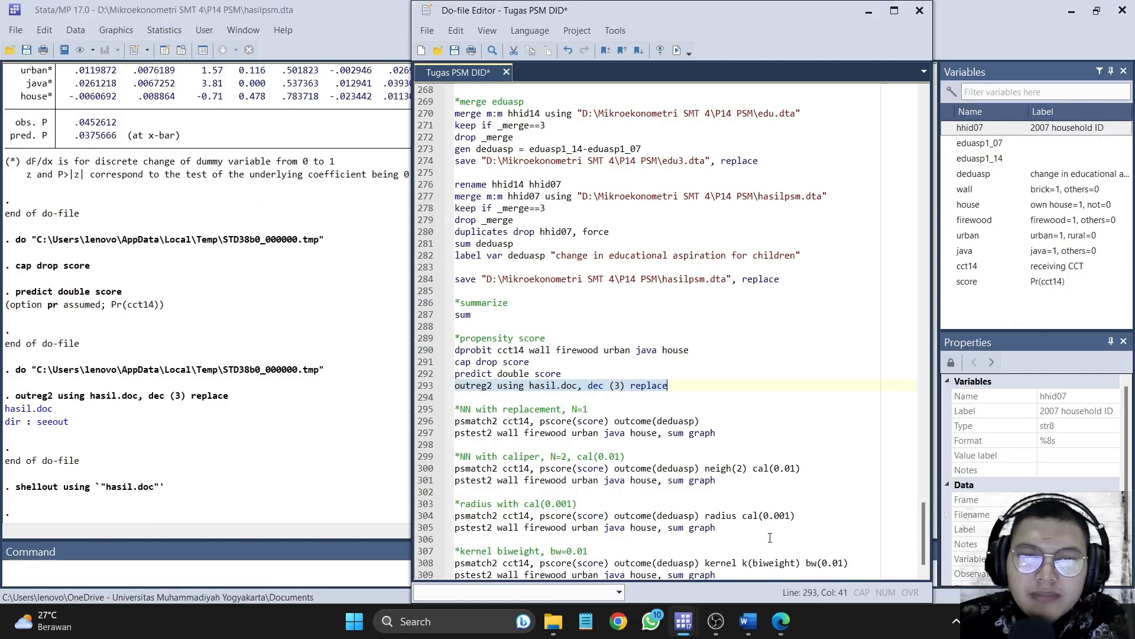
left_click(421, 342)
left_click_drag(421, 343, 565, 389)
scroll(530, 396, "down", 1)
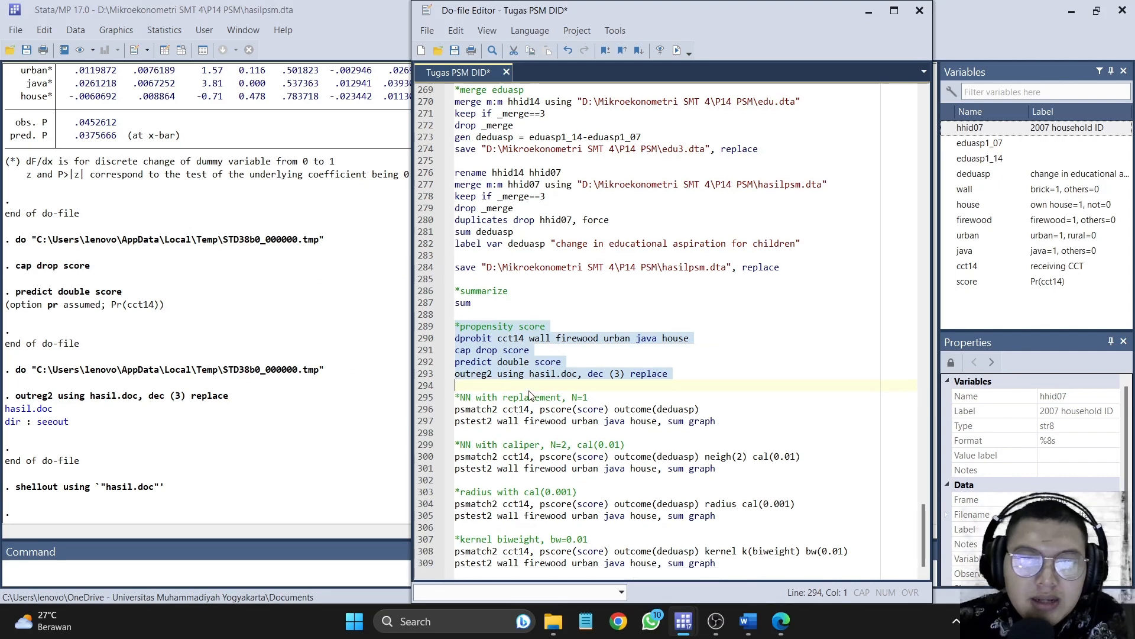
left_click(418, 398)
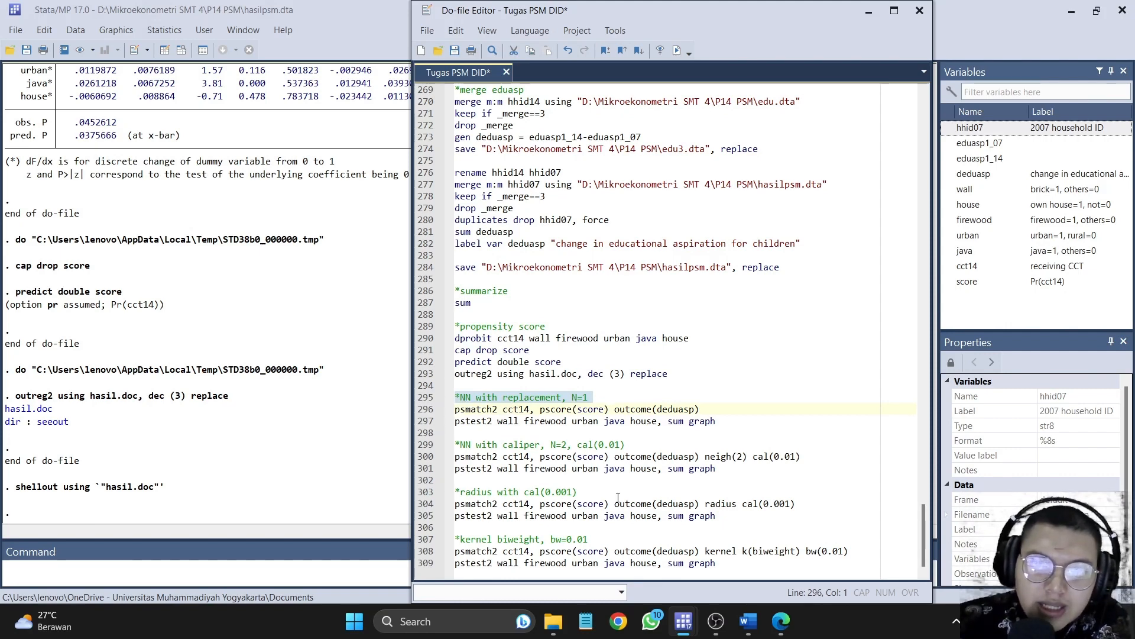
Step: Return to the answer key in Word and recheck the nearest neighbour, caliper, radius and kernel specifications in question 4
mouse_move(748, 621)
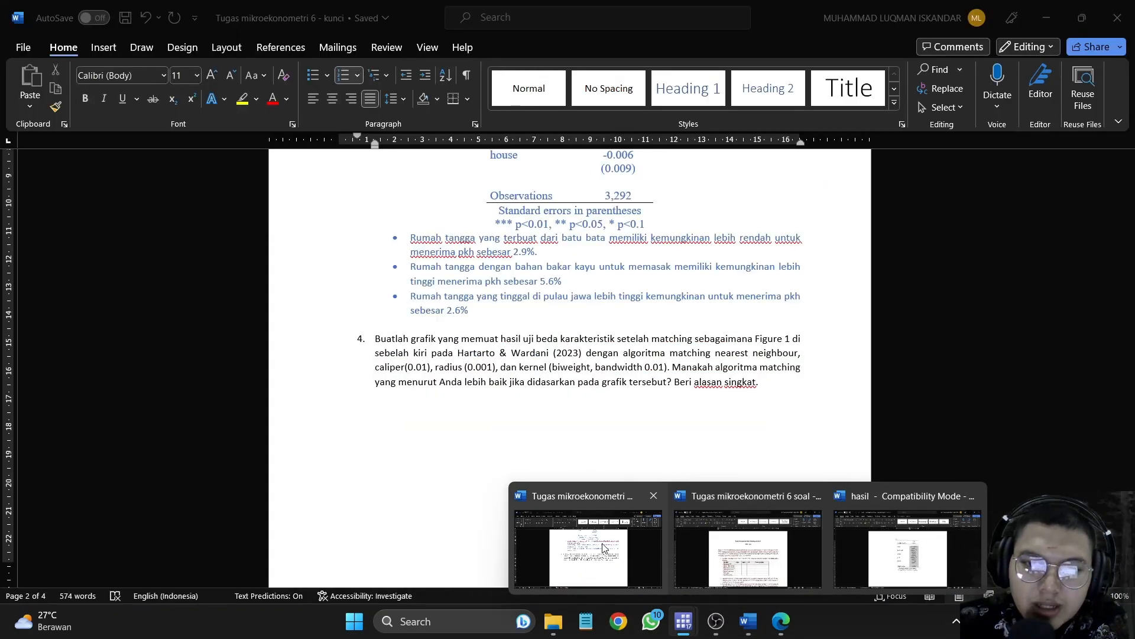
left_click(607, 550)
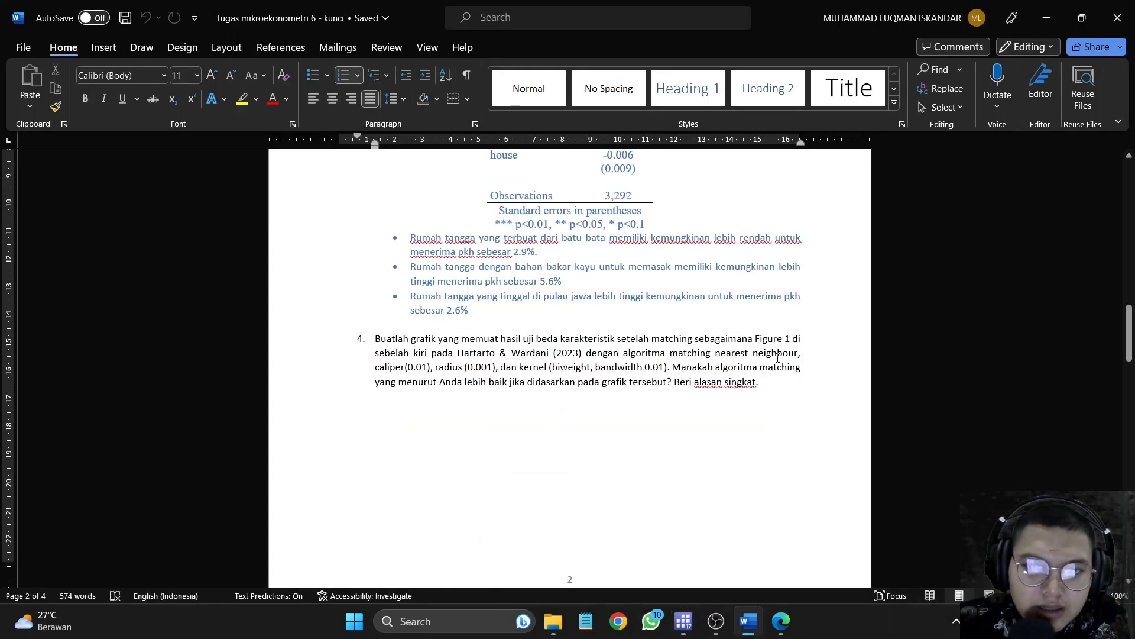
left_click_drag(715, 353, 797, 356)
left_click_drag(375, 368, 418, 371)
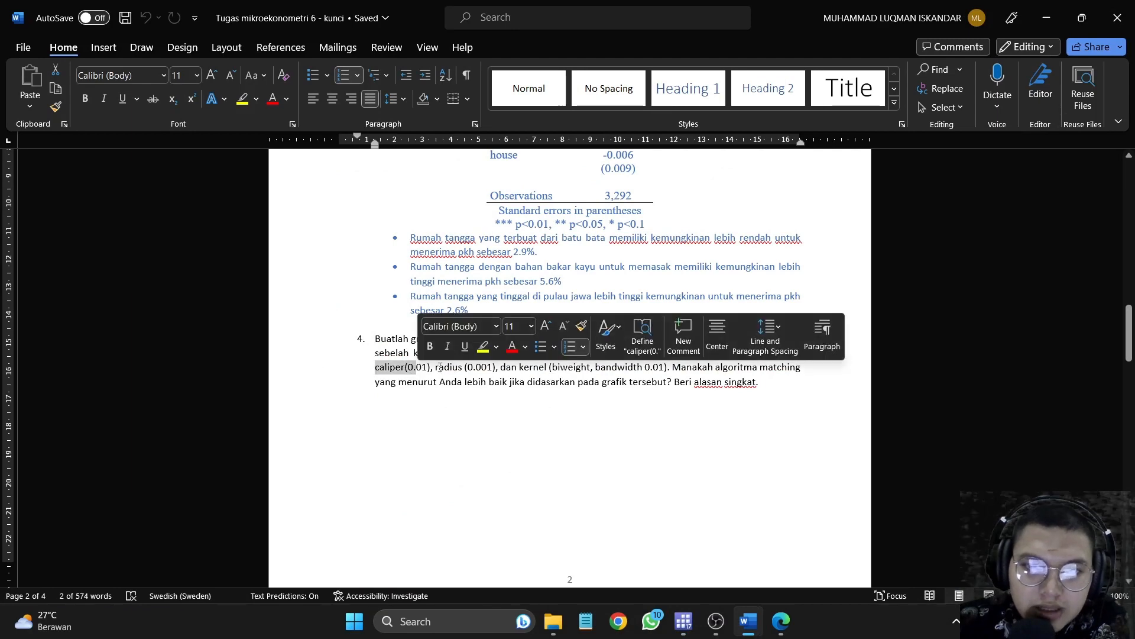
left_click_drag(501, 367, 779, 367)
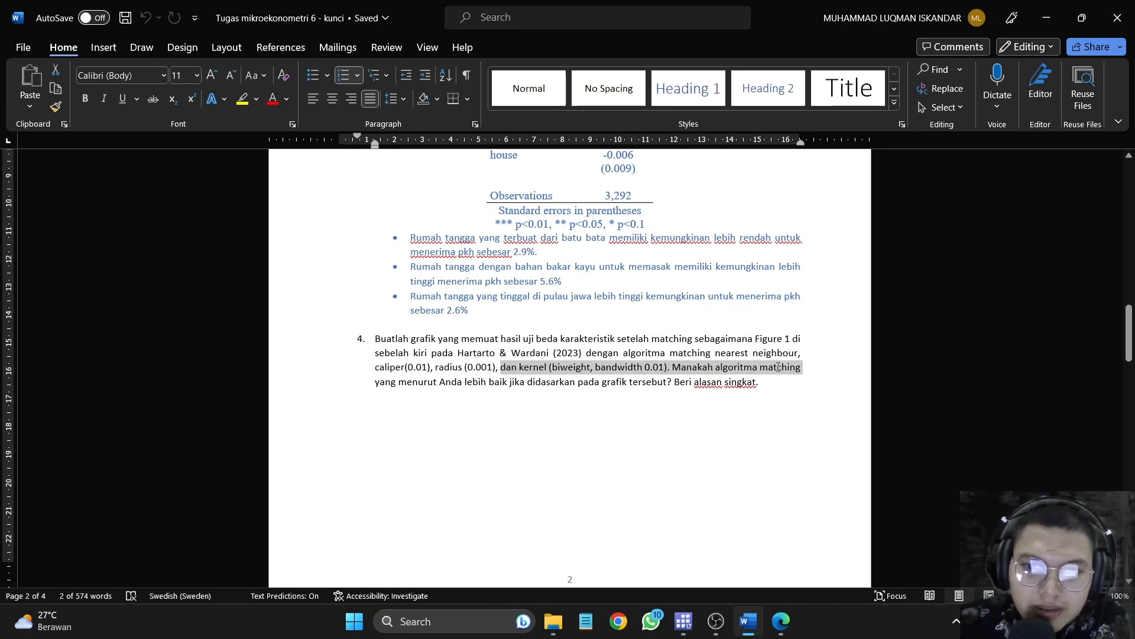
Step: Switch back to the do-file and match its NN with replacement, NN with caliper, radius and kernel biweight sections to question 4
key("alt+Tab")
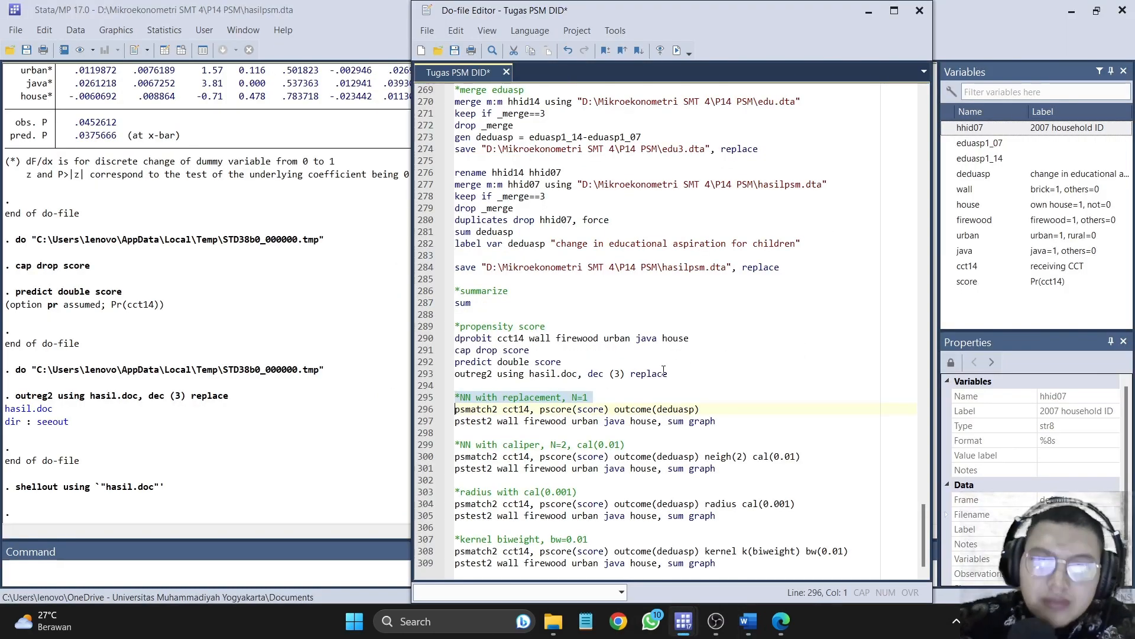
left_click(472, 397)
left_click_drag(473, 396, 572, 396)
left_click_drag(502, 445, 555, 435)
left_click_drag(460, 492, 603, 490)
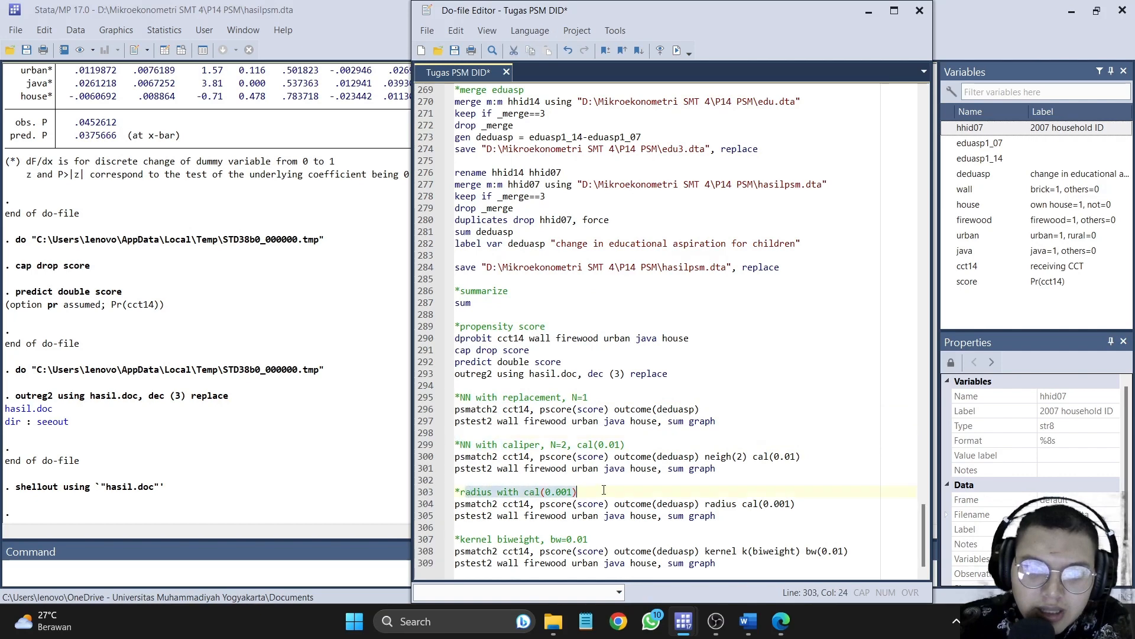
left_click_drag(455, 539, 595, 538)
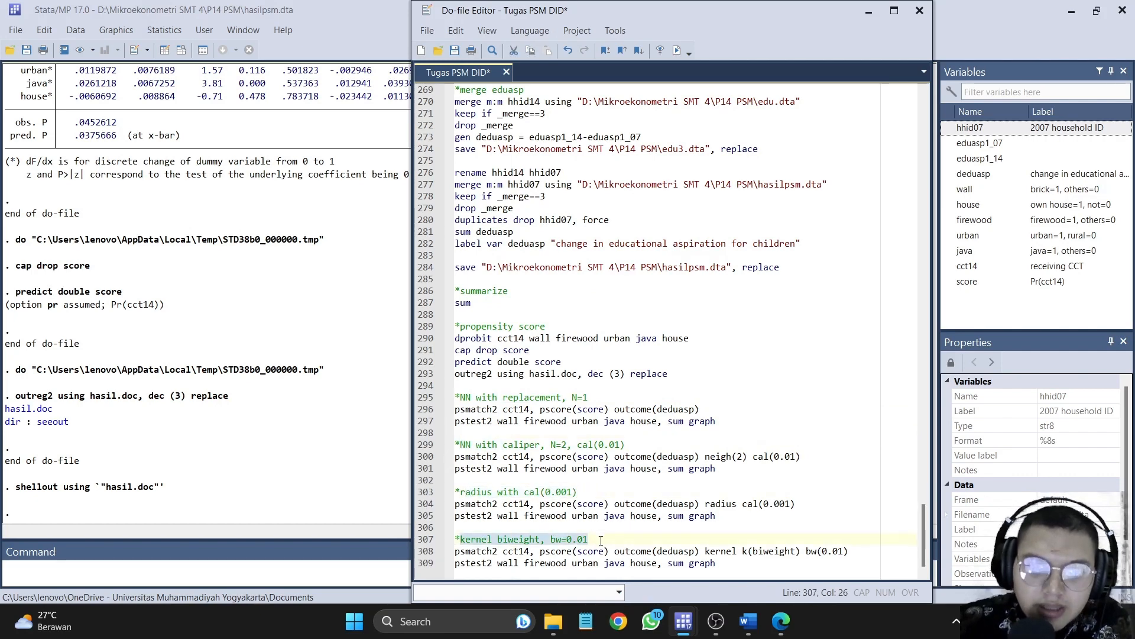
left_click_drag(421, 397, 597, 565)
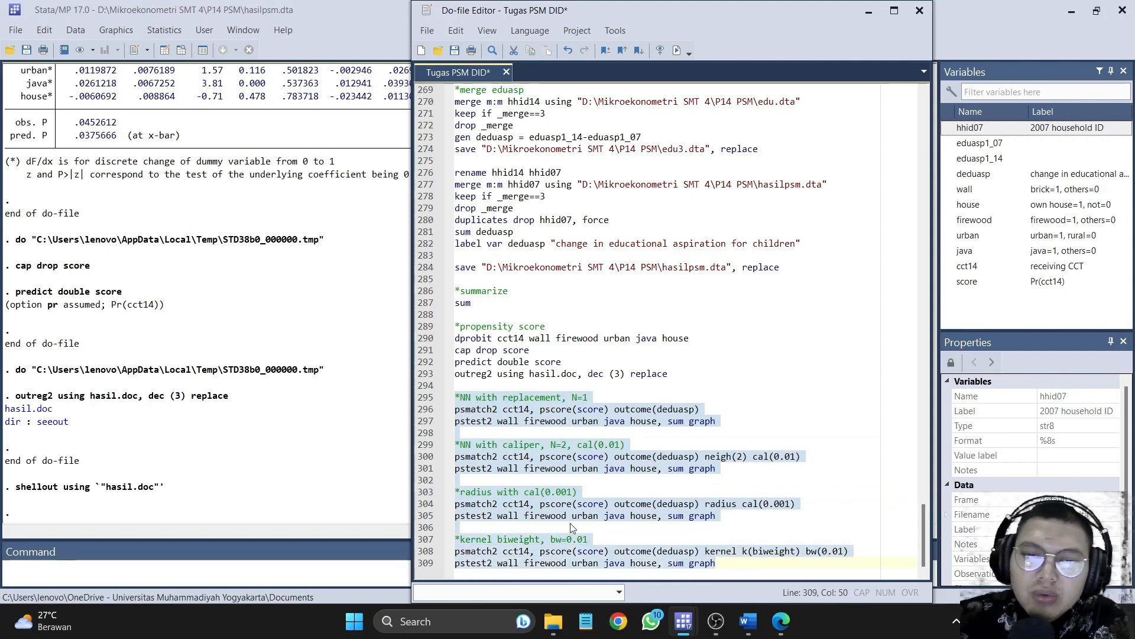
Step: Run psmatch2 cct14, pscore(score) outcome(deduasp) from the NN with replacement section, and move the do-file editor aside to uncover the results
left_click(424, 409)
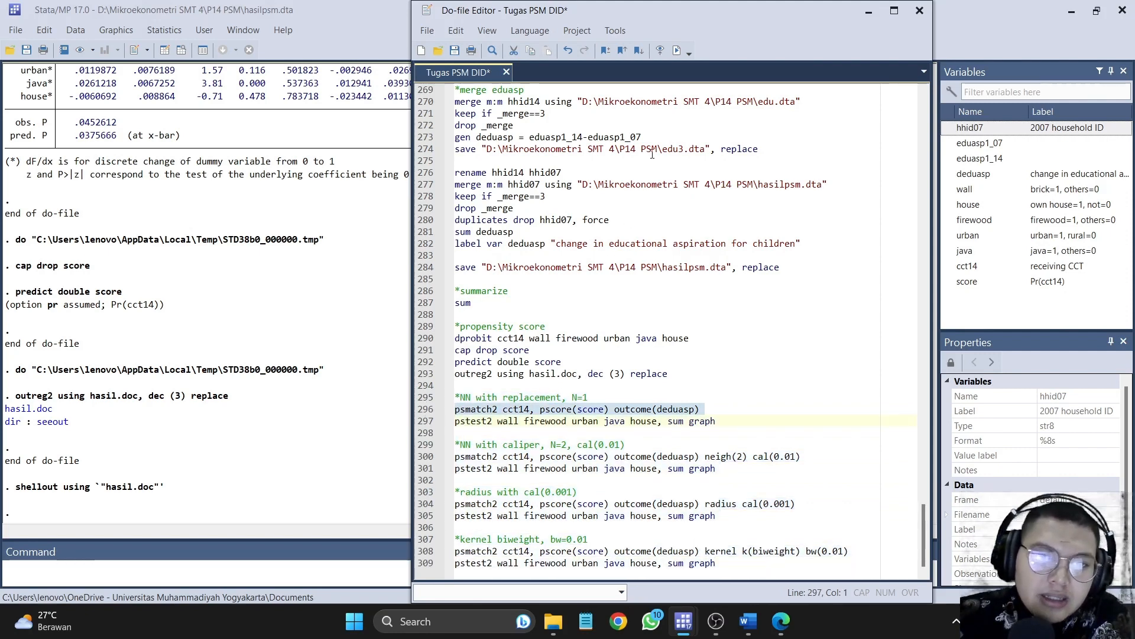
left_click(677, 50)
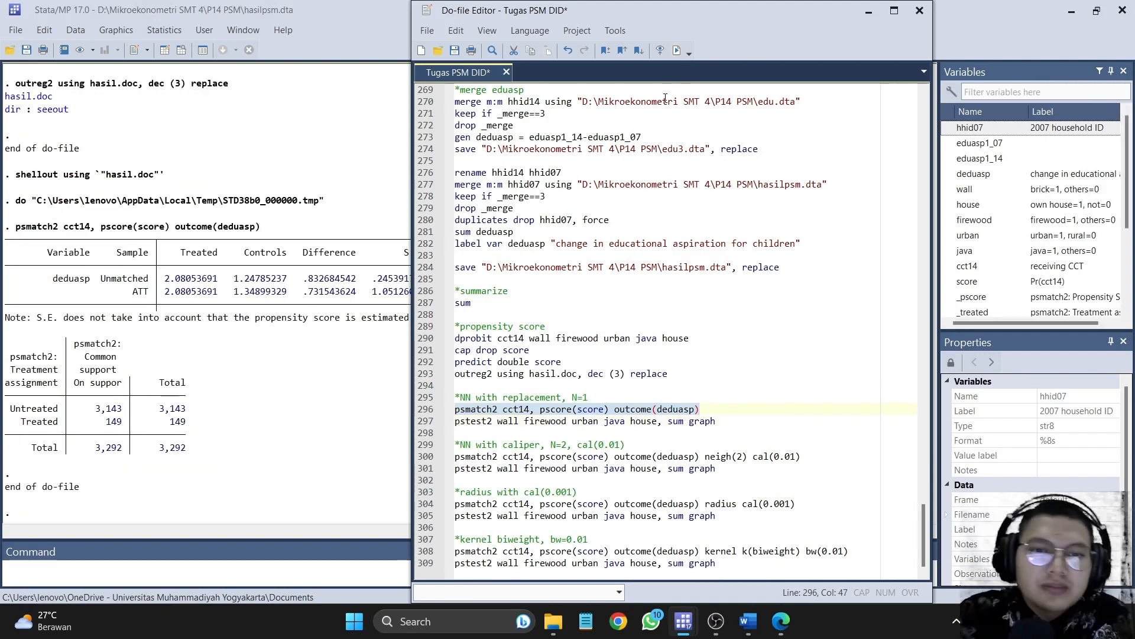
left_click_drag(611, 19, 726, 35)
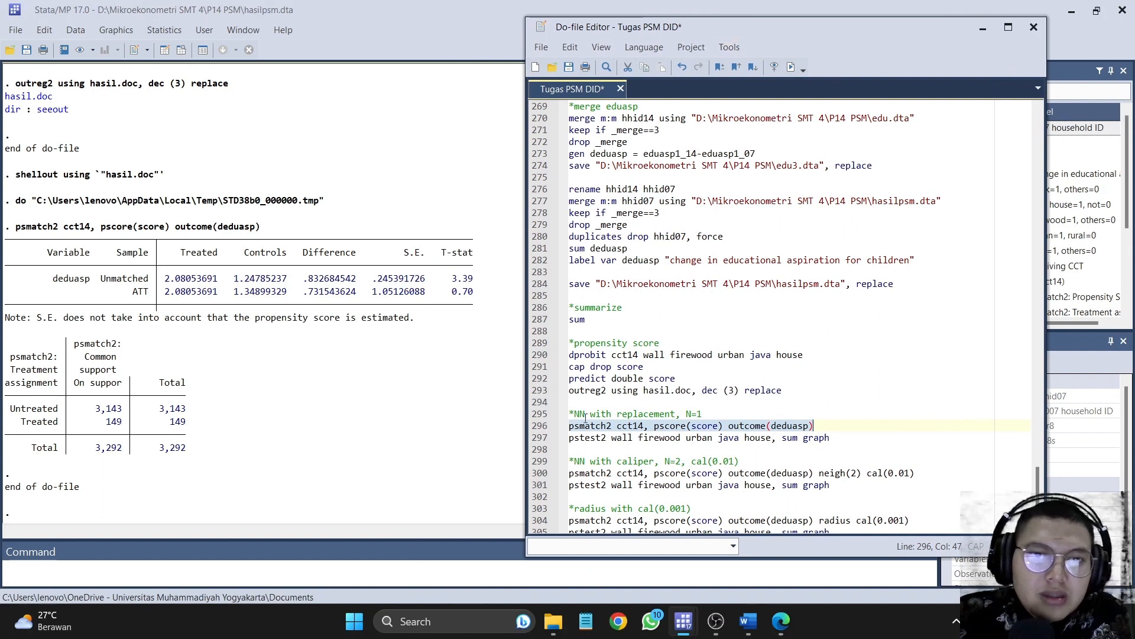
Step: Run pstest2 wall firewood urban java house, sum graph from the NN with replacement section and bring up the balance graph's copy options
left_click(542, 439)
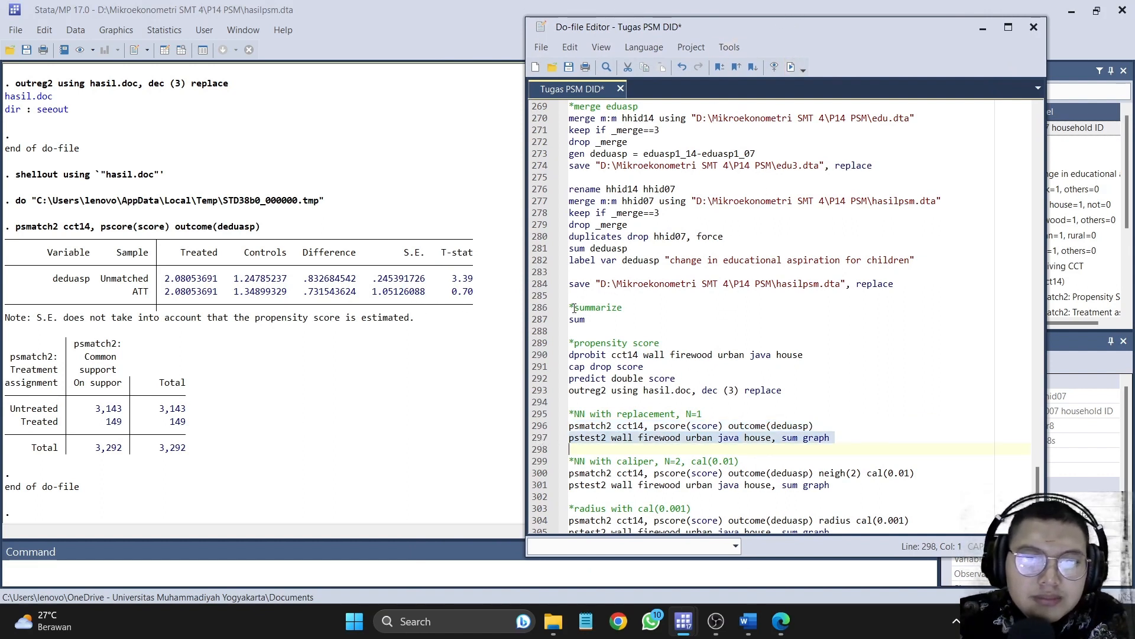
left_click(790, 67)
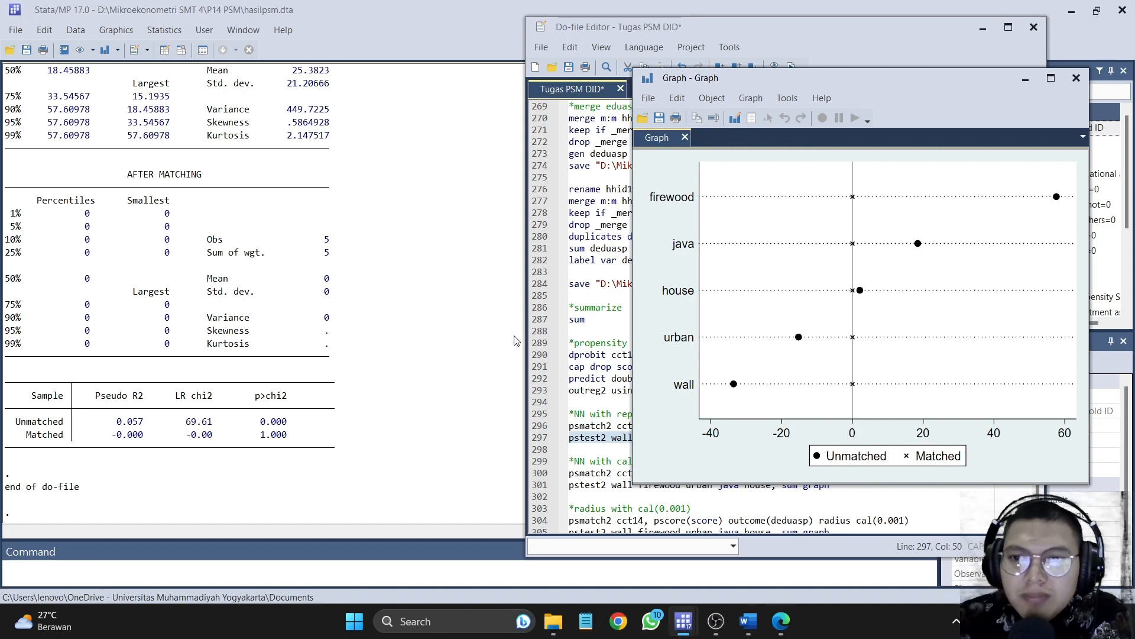
right_click(850, 313)
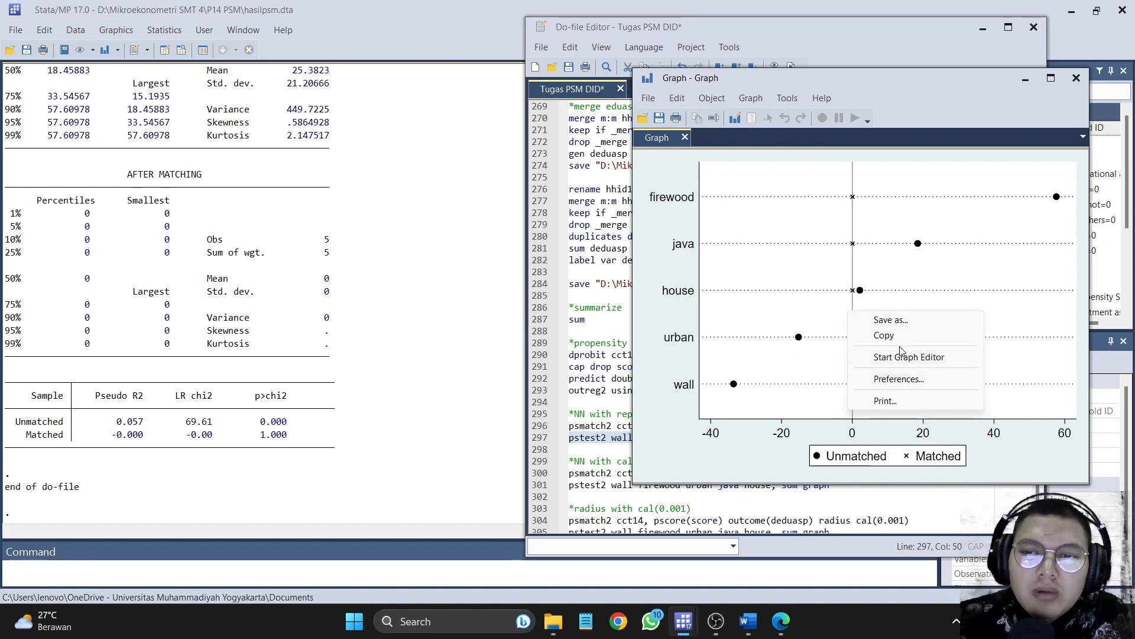
Step: Switch to the answer key in Word, find the NN replacement graph and compare it with the Stata balance graph
left_click(748, 621)
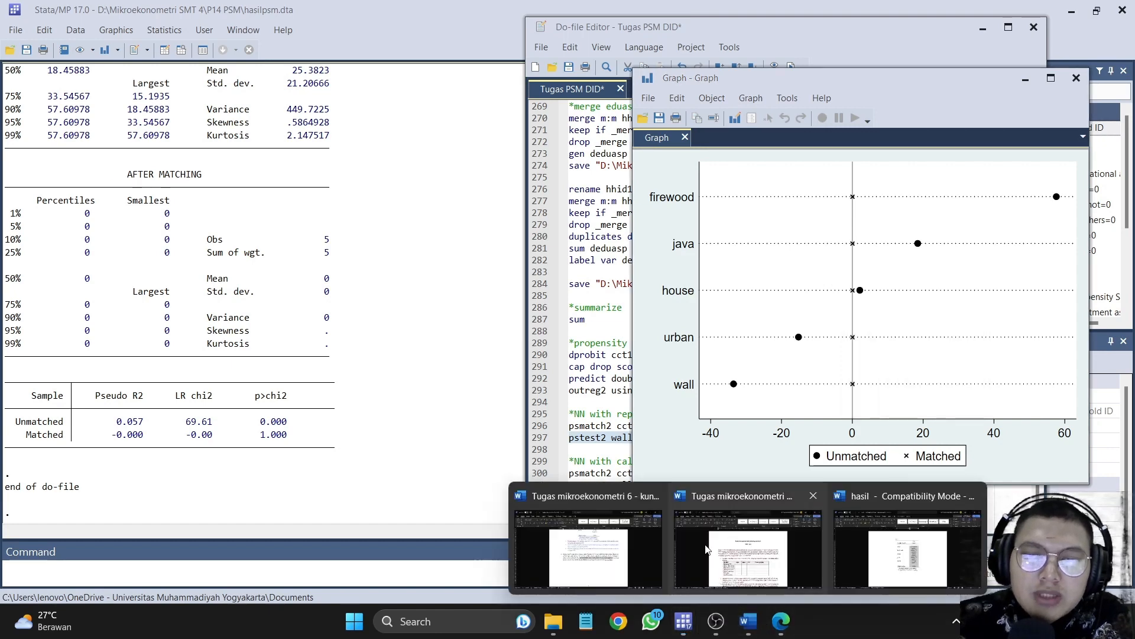
left_click(635, 562)
scroll(638, 429, "down", 10)
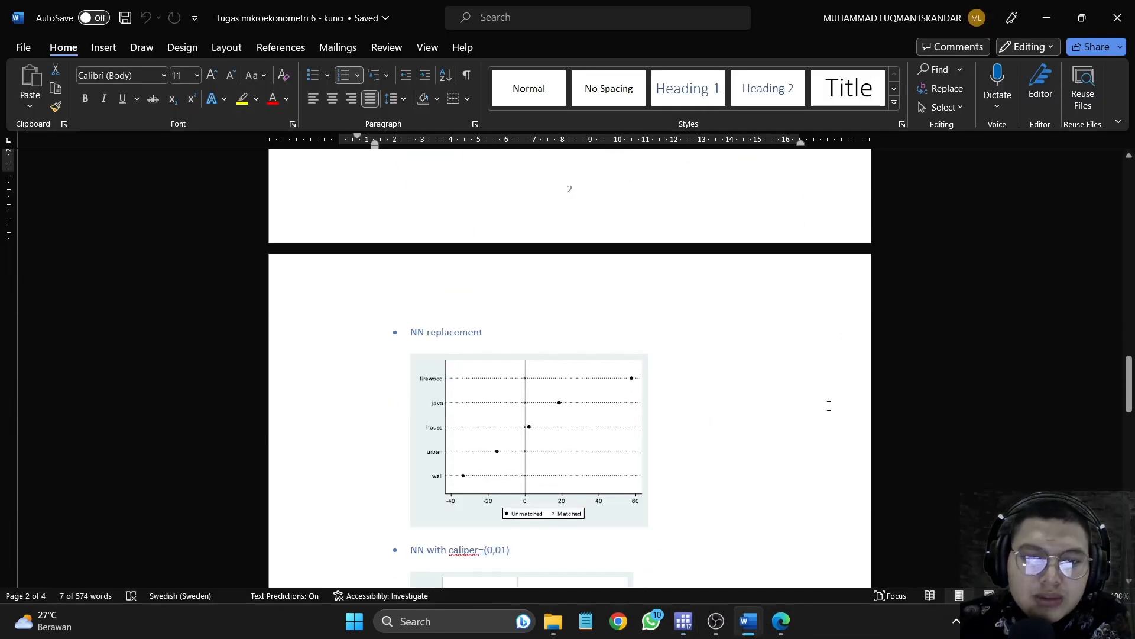
scroll(568, 349, "up", 2)
left_click(568, 347)
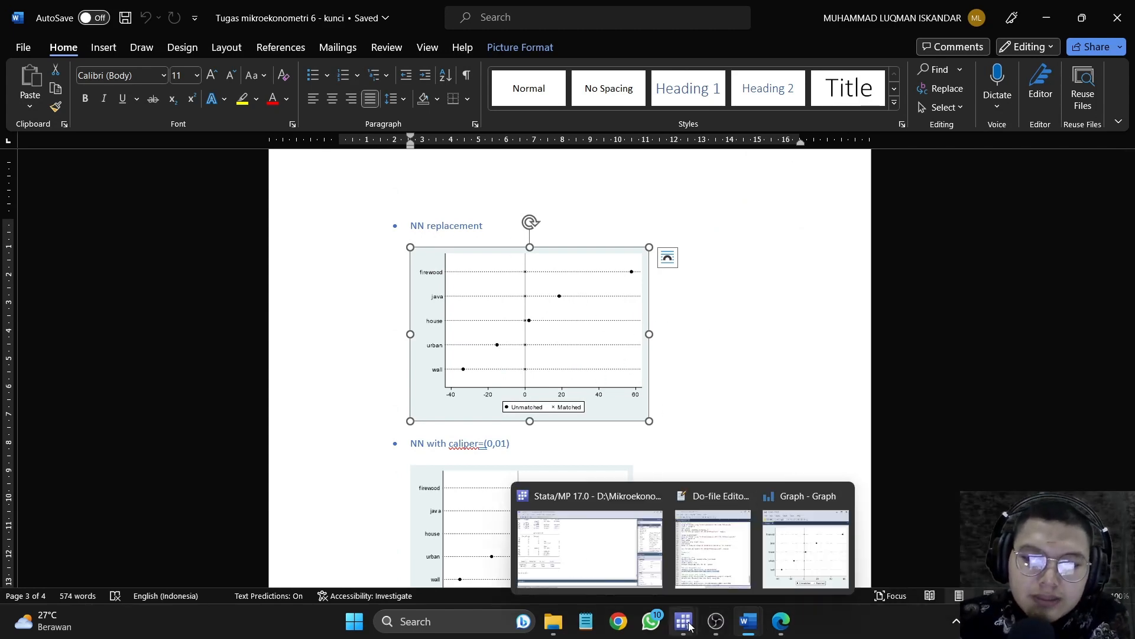
left_click(813, 538)
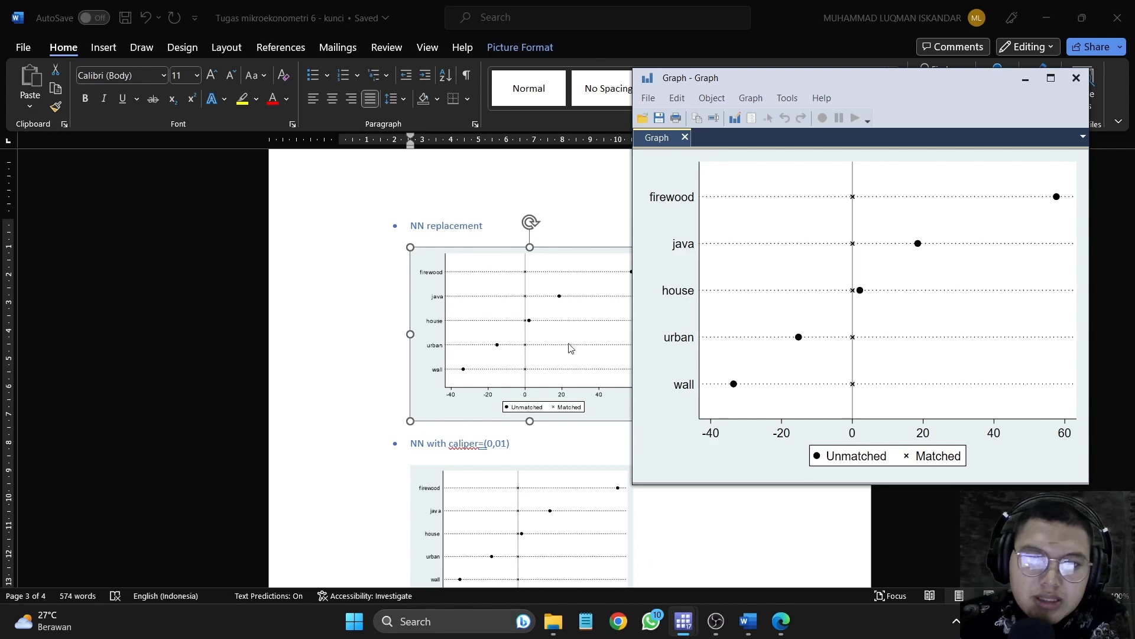
Step: Return to Stata, close the NN with replacement balance graph and bring the do-file back to its matching sections
mouse_move(683, 621)
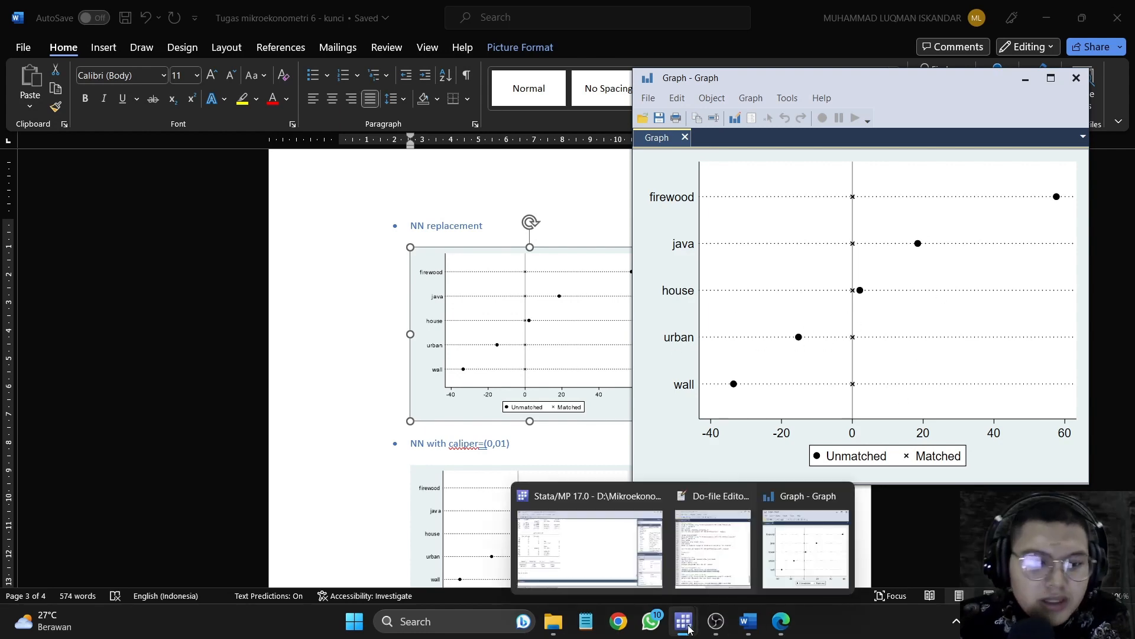
left_click(638, 550)
left_click(713, 547)
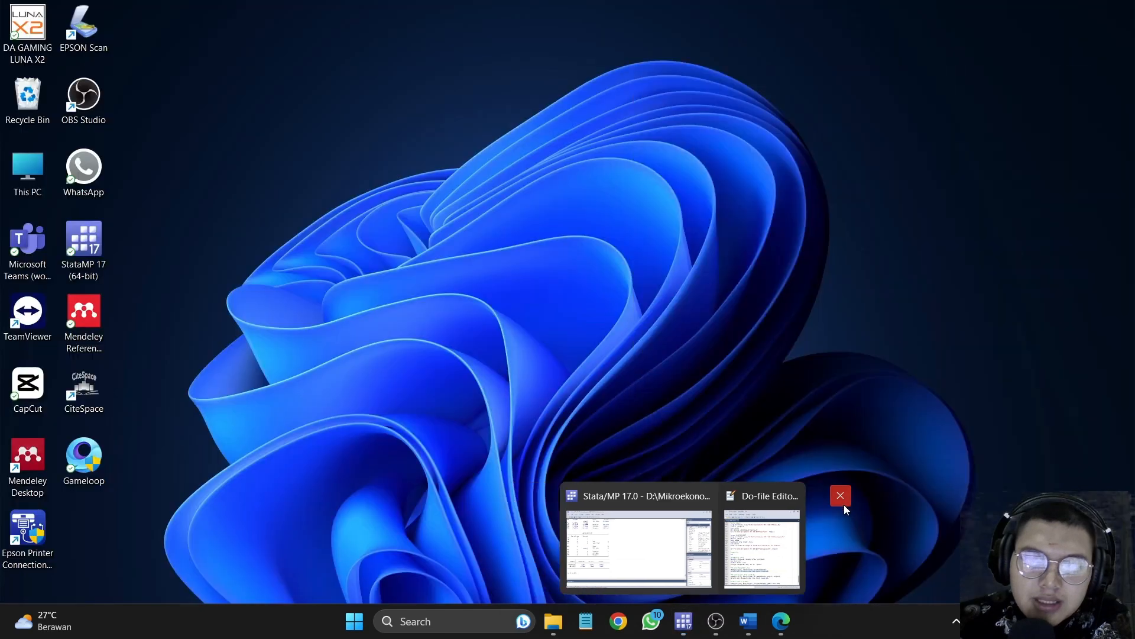
left_click(840, 496)
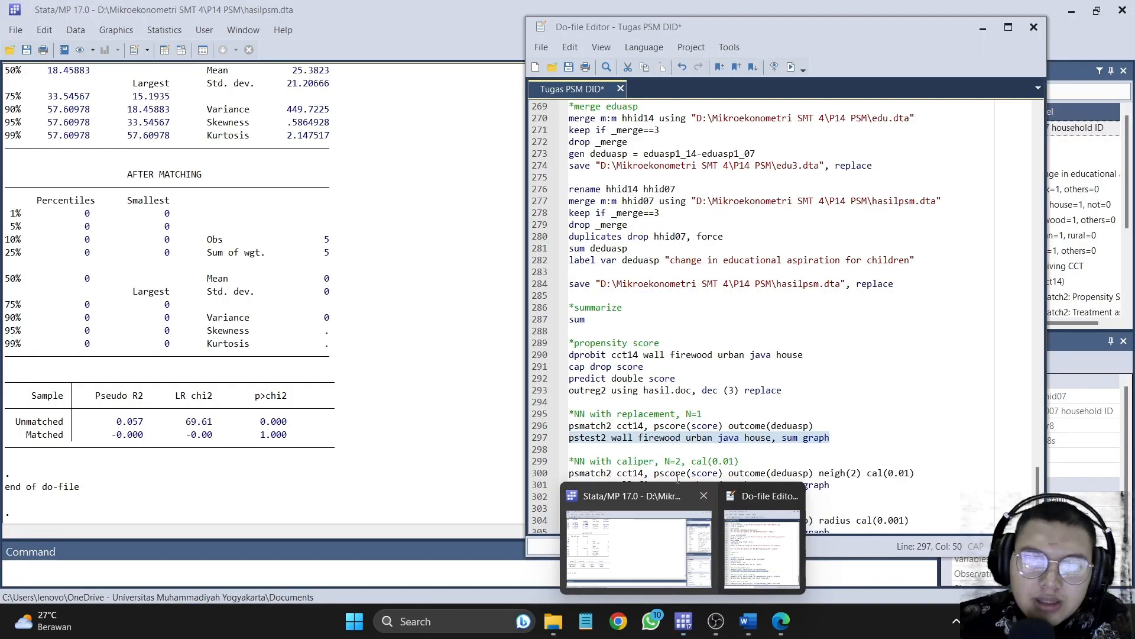
left_click(761, 425)
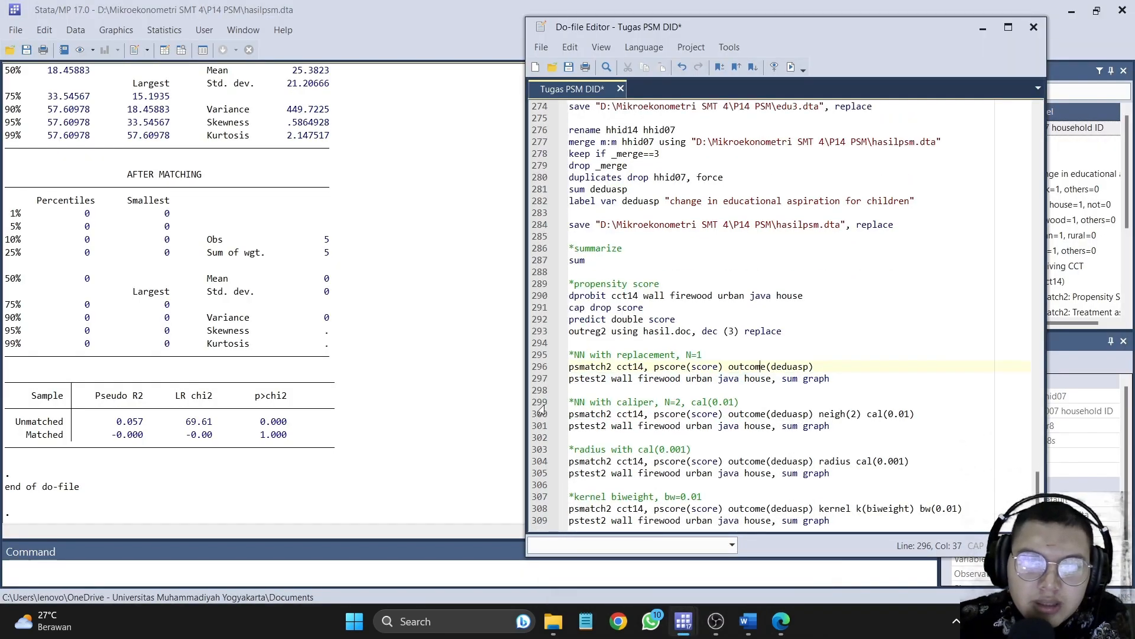
Step: Run psmatch2 with neigh(2) cal(0.01) and the pstest2 balance graph from the NN with caliper section
left_click(541, 414)
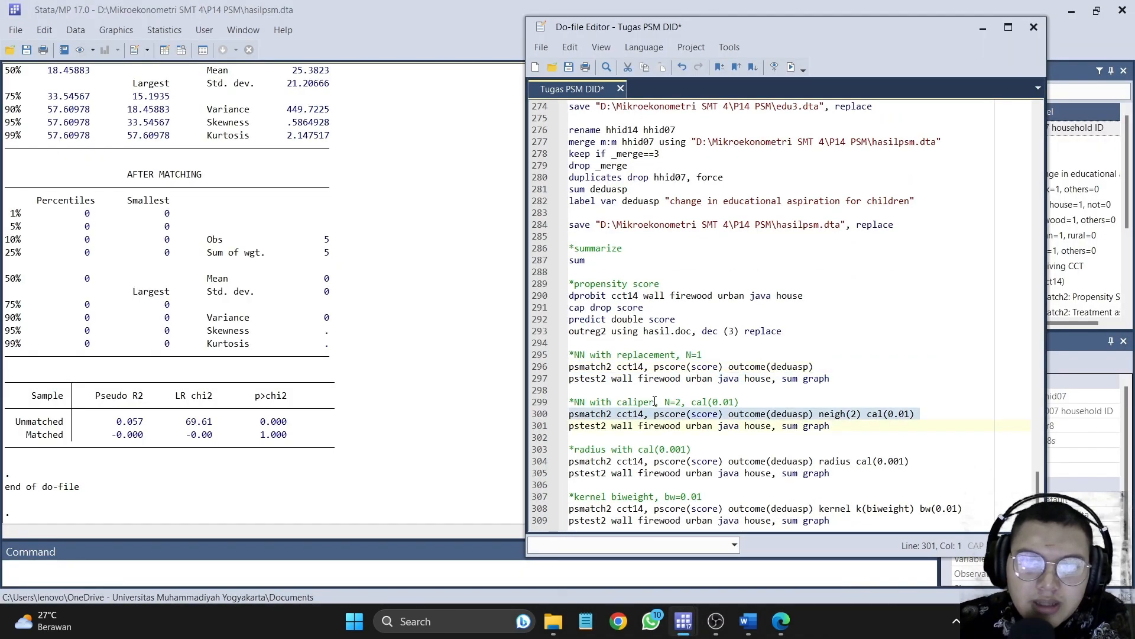
left_click(792, 69)
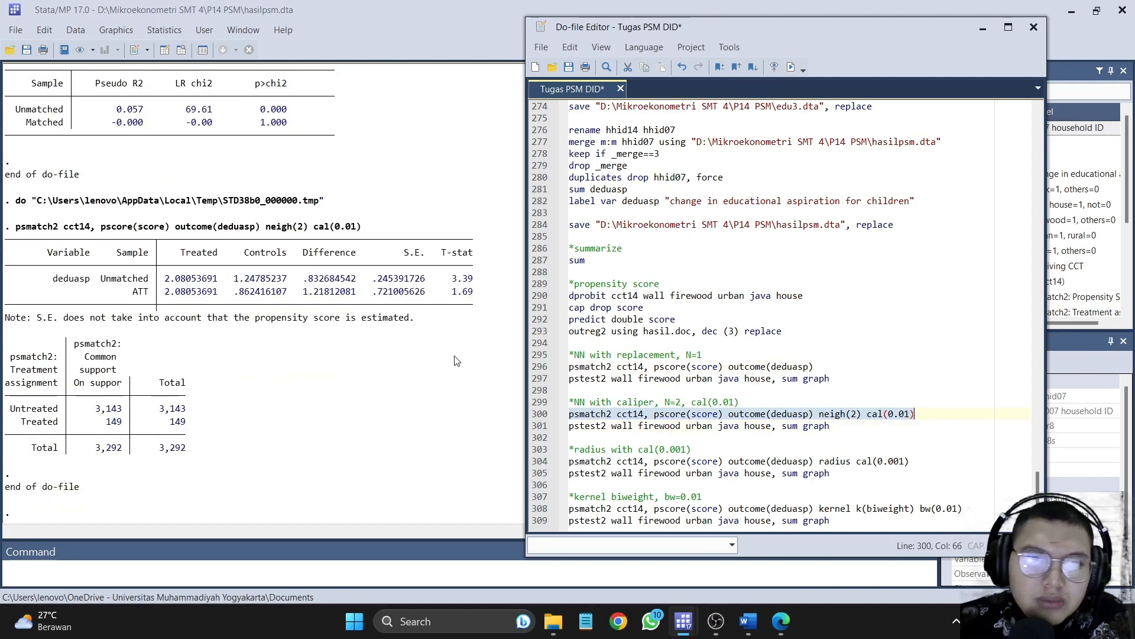
left_click(541, 426)
left_click(792, 67)
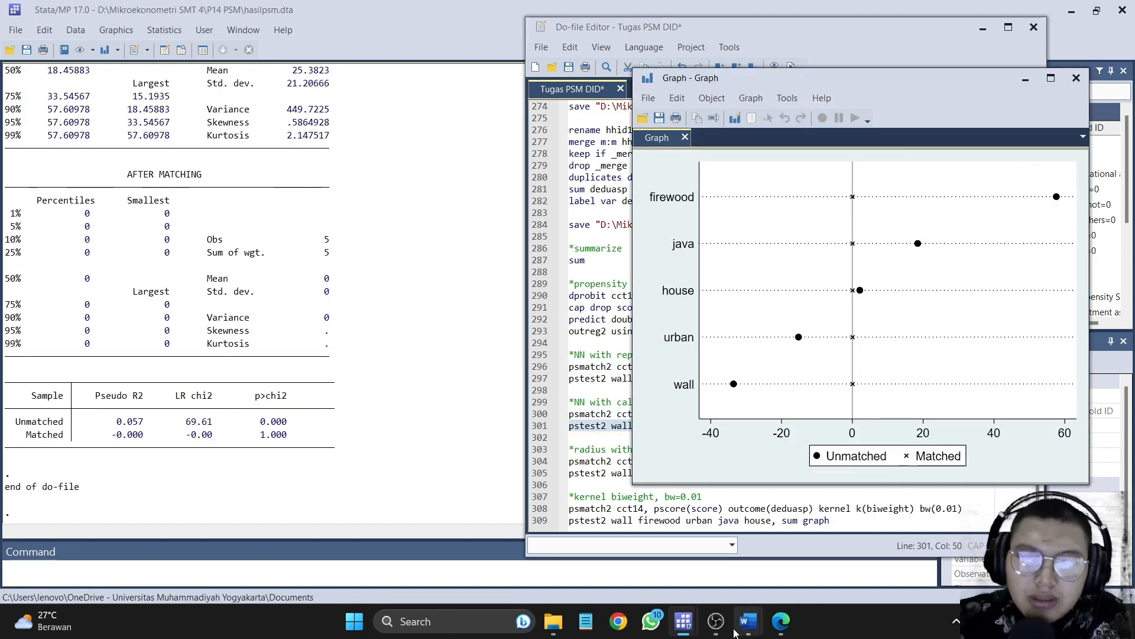
Step: Switch to the answer key in Word and examine the NN with caliper (0,01) graph beside the NN replacement graph
left_click(591, 535)
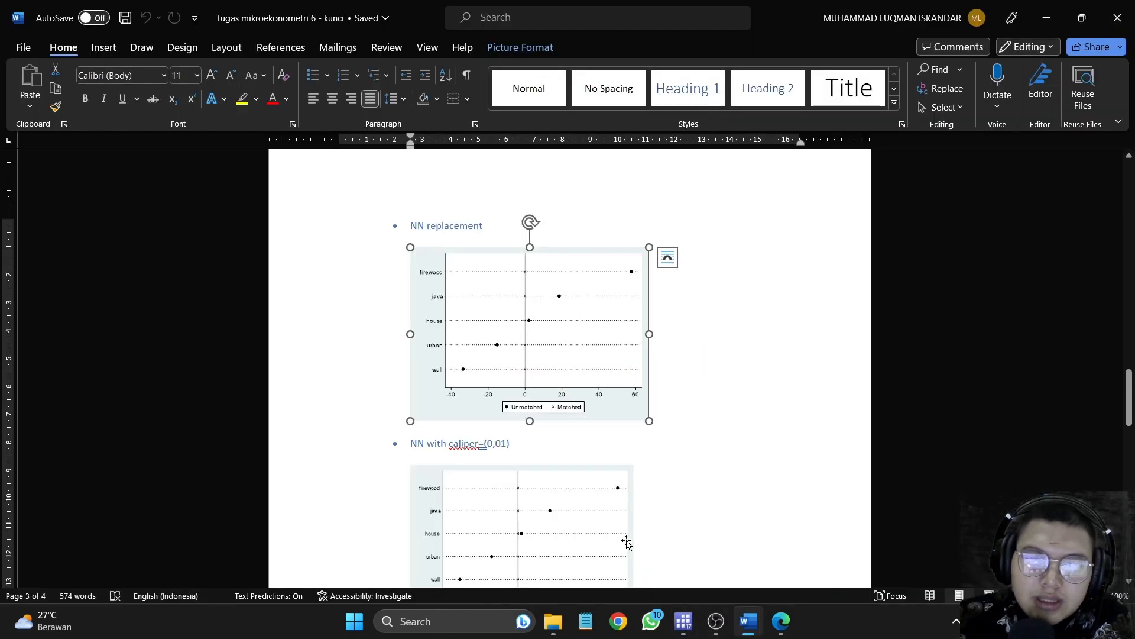
scroll(591, 405, "up", 1)
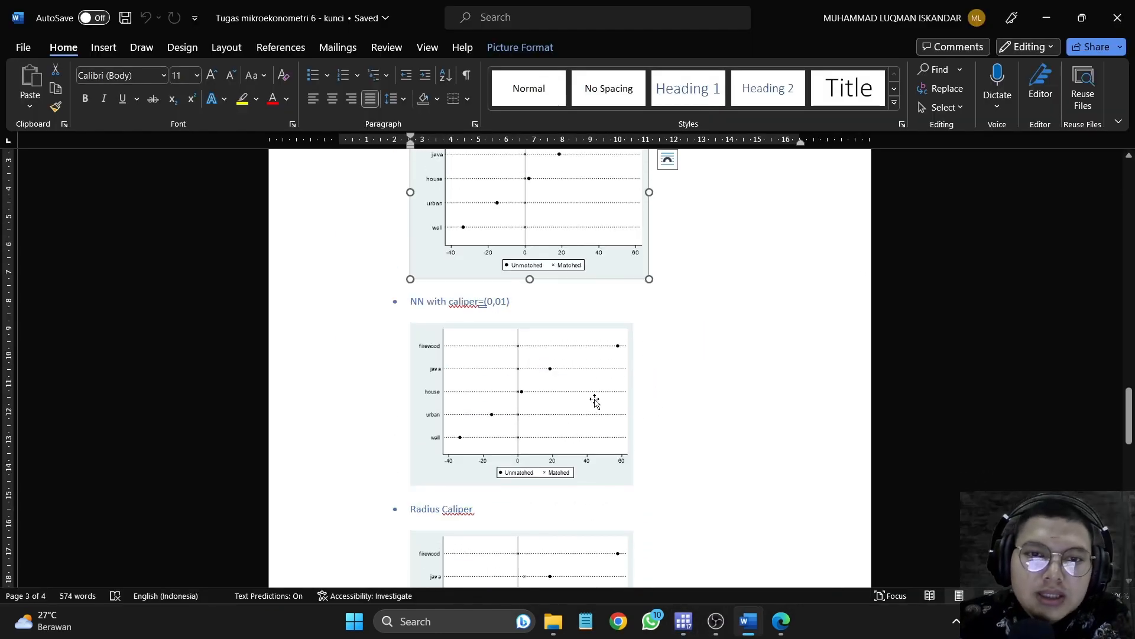
scroll(610, 352, "up", 1)
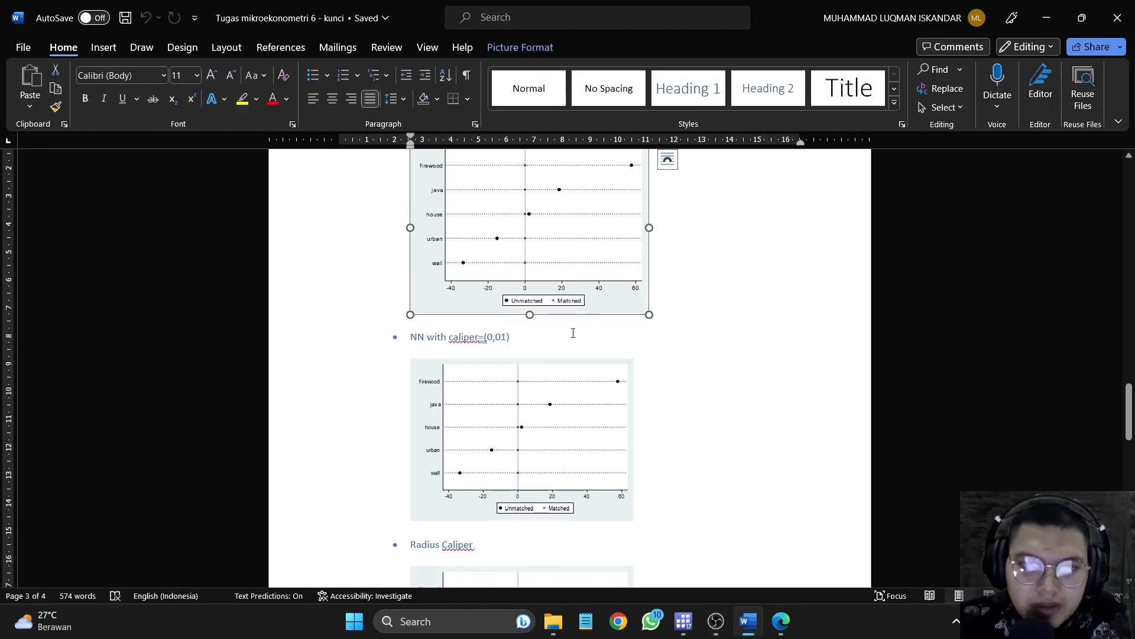
scroll(573, 333, "up", 2)
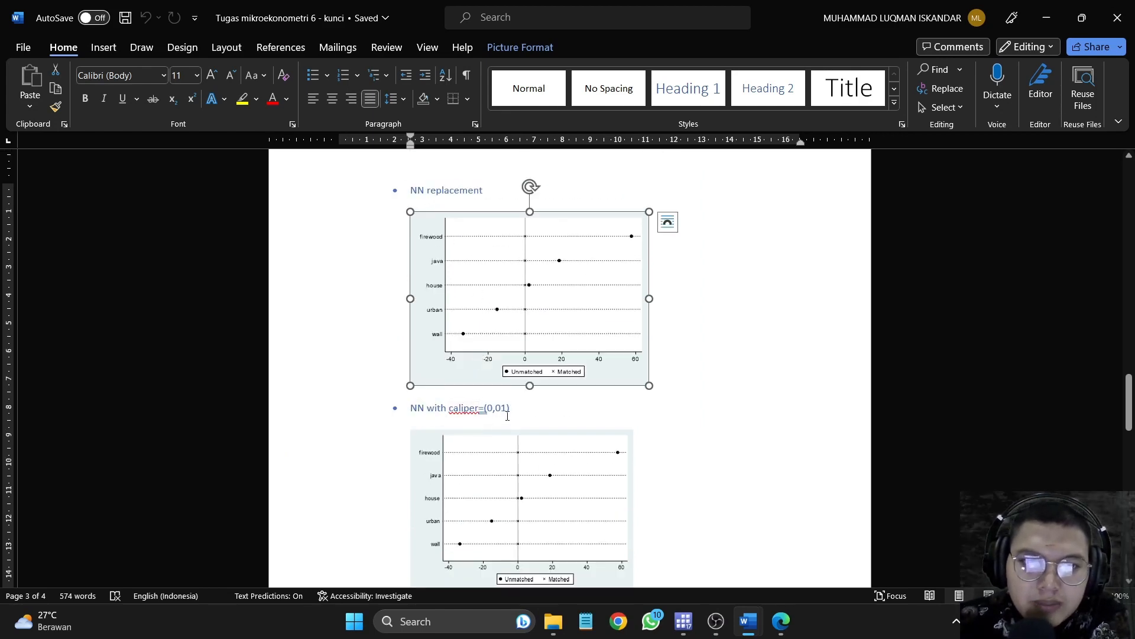
scroll(621, 418, "down", 2)
left_click(598, 391)
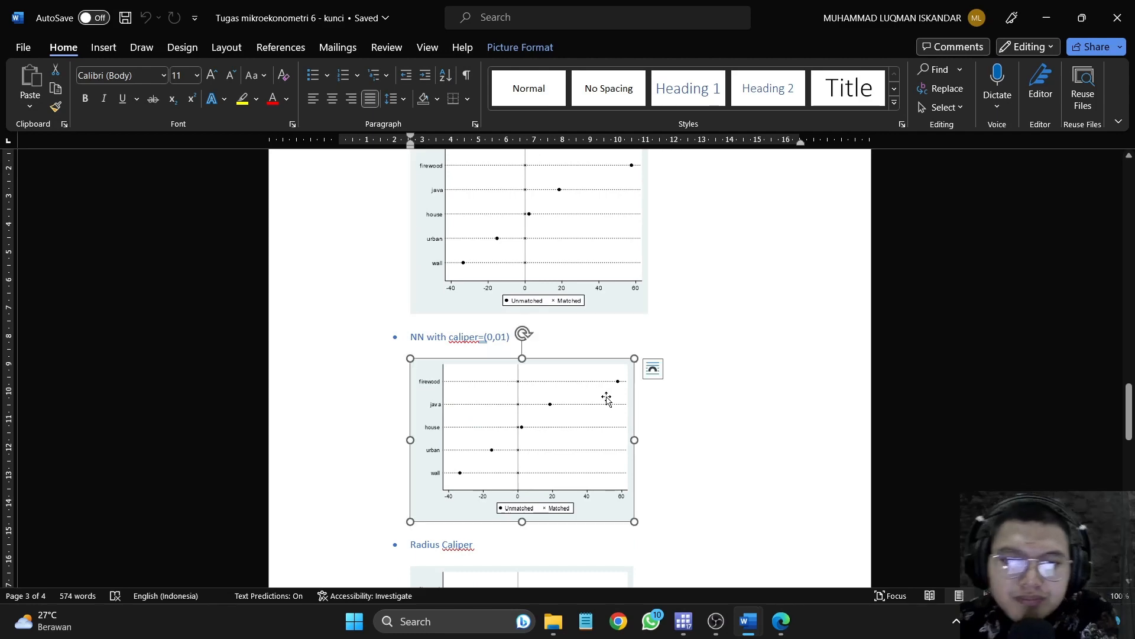
Step: Back in the Stata do-file, run psmatch2 with radius cal(0.001) and its pstest2 balance graph, and shift the graph window over the do-file editor
mouse_move(683, 621)
left_click(627, 543)
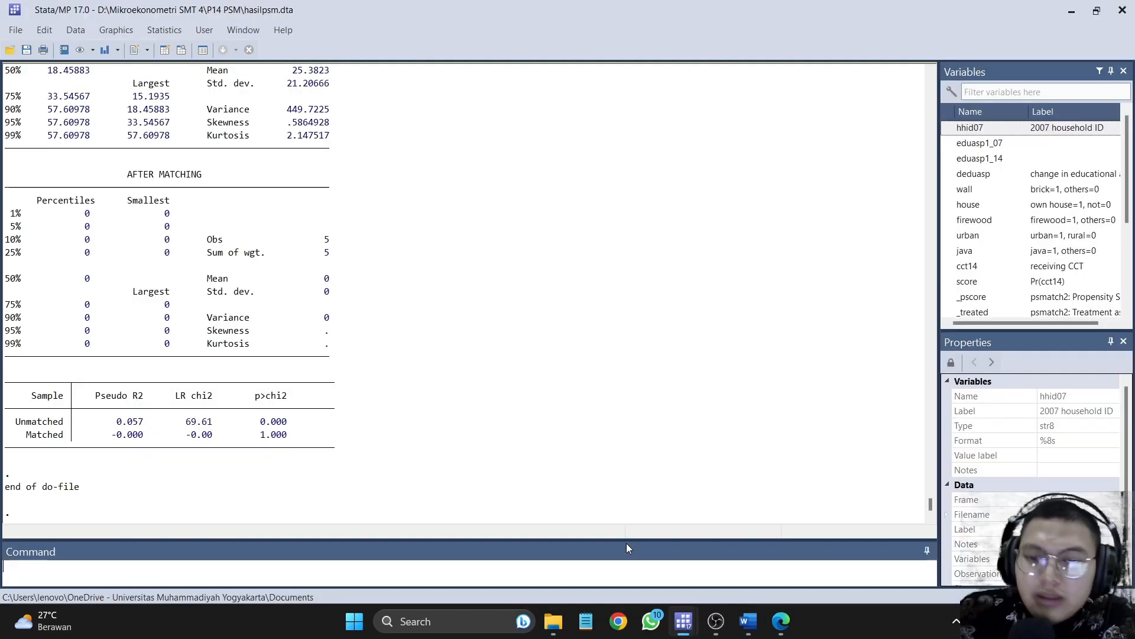
left_click(713, 550)
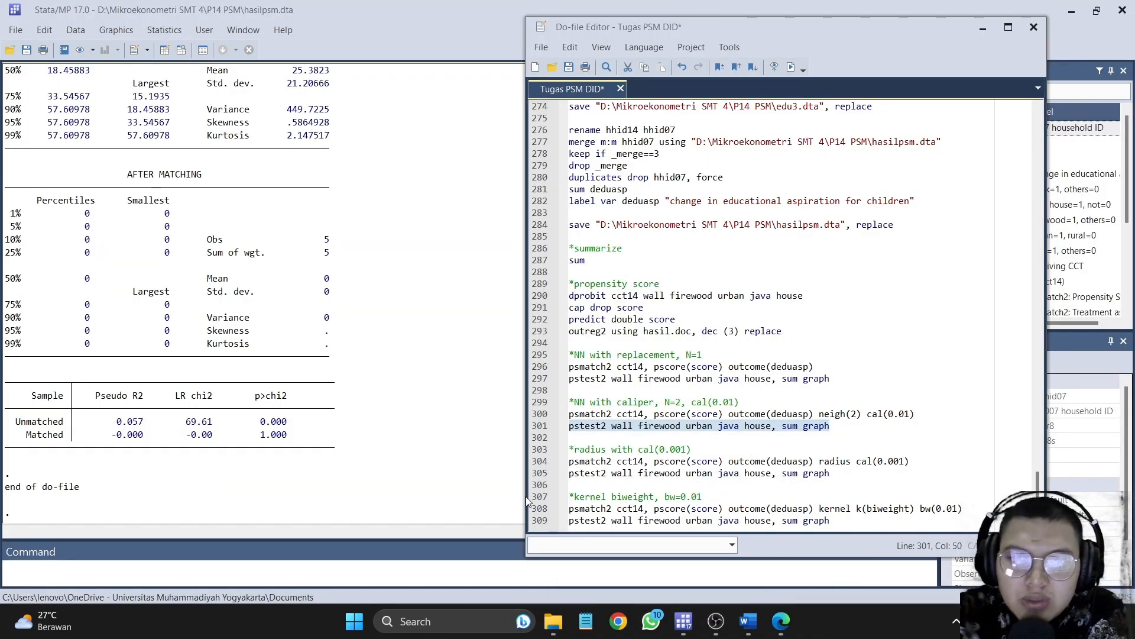
left_click(541, 462)
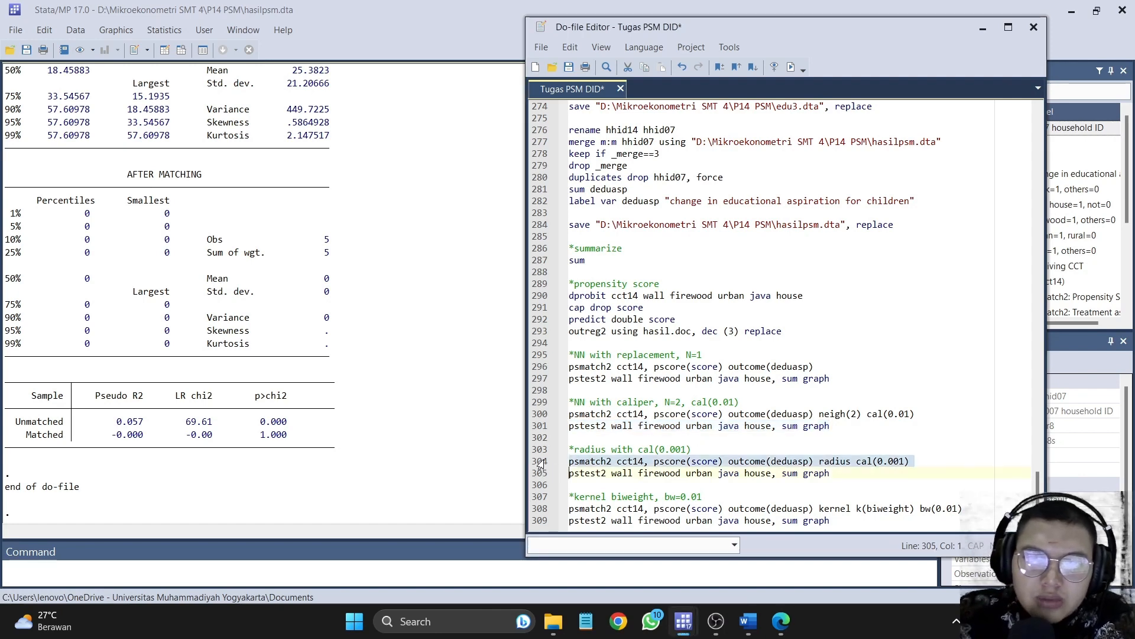
left_click(790, 67)
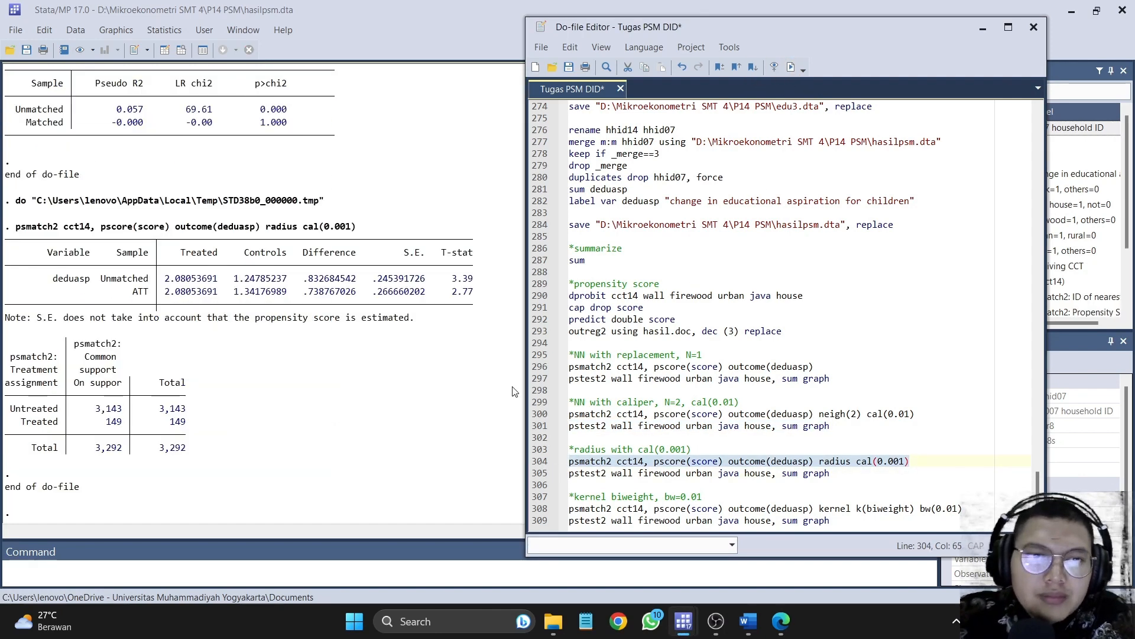
left_click(541, 473)
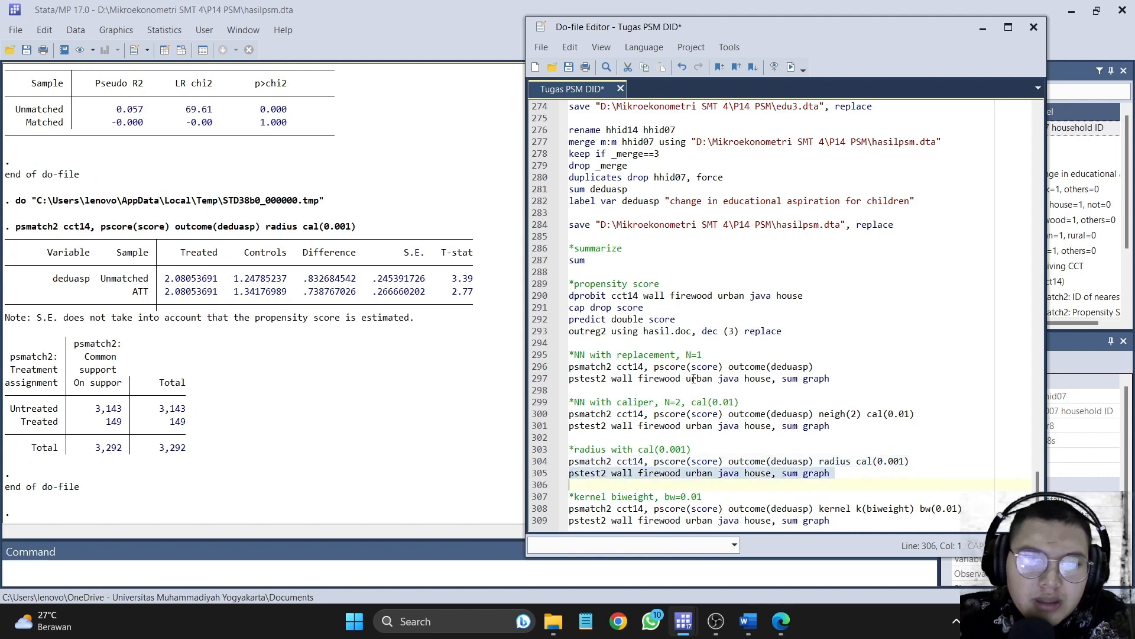
left_click(792, 66)
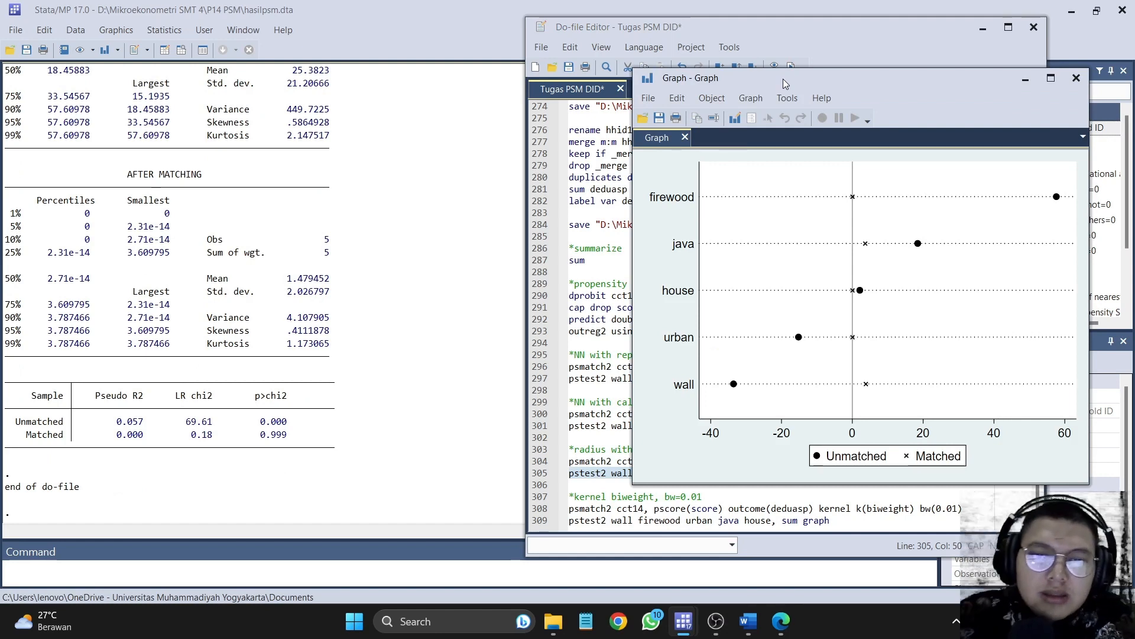
left_click_drag(759, 76, 682, 103)
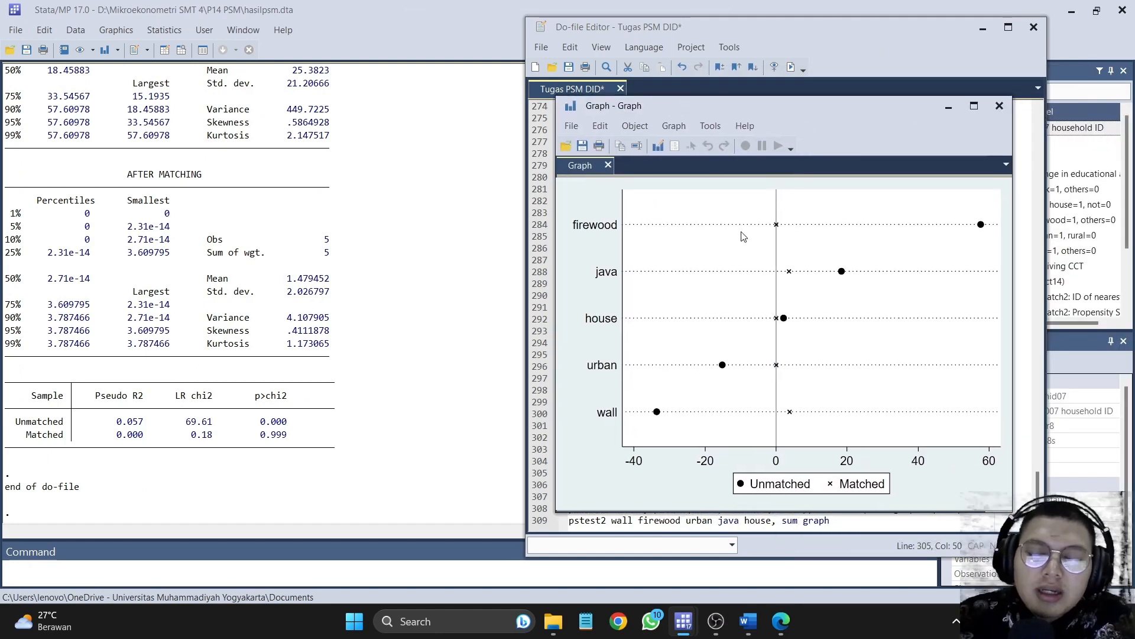
Step: Switch to the answer key in Word and compare the Radius Caliper graph with the NN with caliper graph, continuing down to the Kernel heading
mouse_move(748, 621)
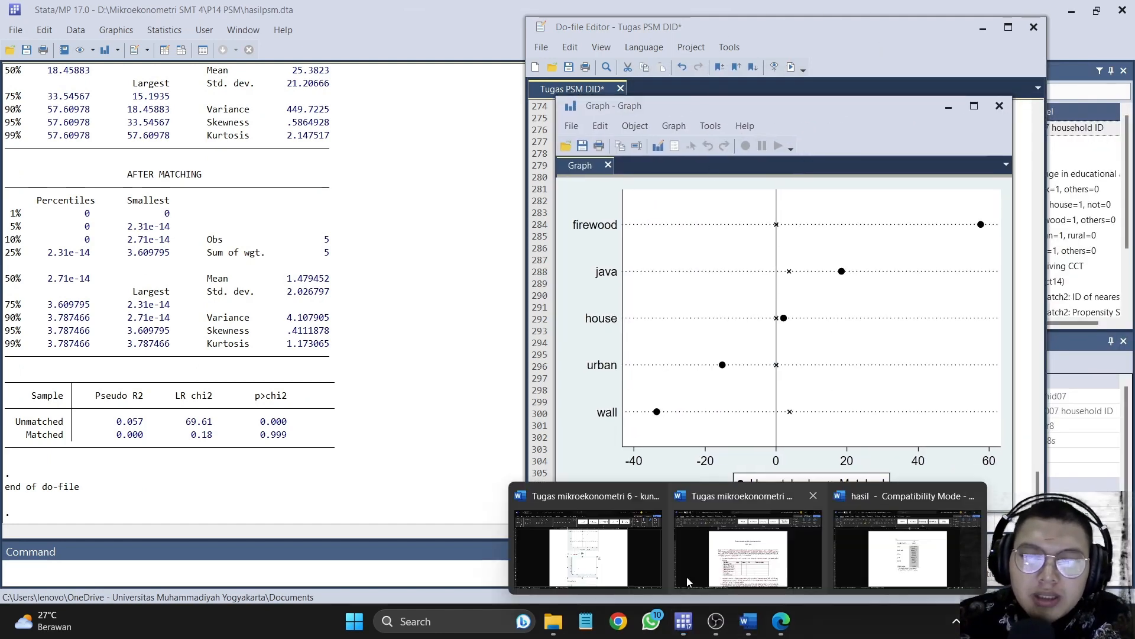
left_click(686, 577)
scroll(620, 492, "down", 3)
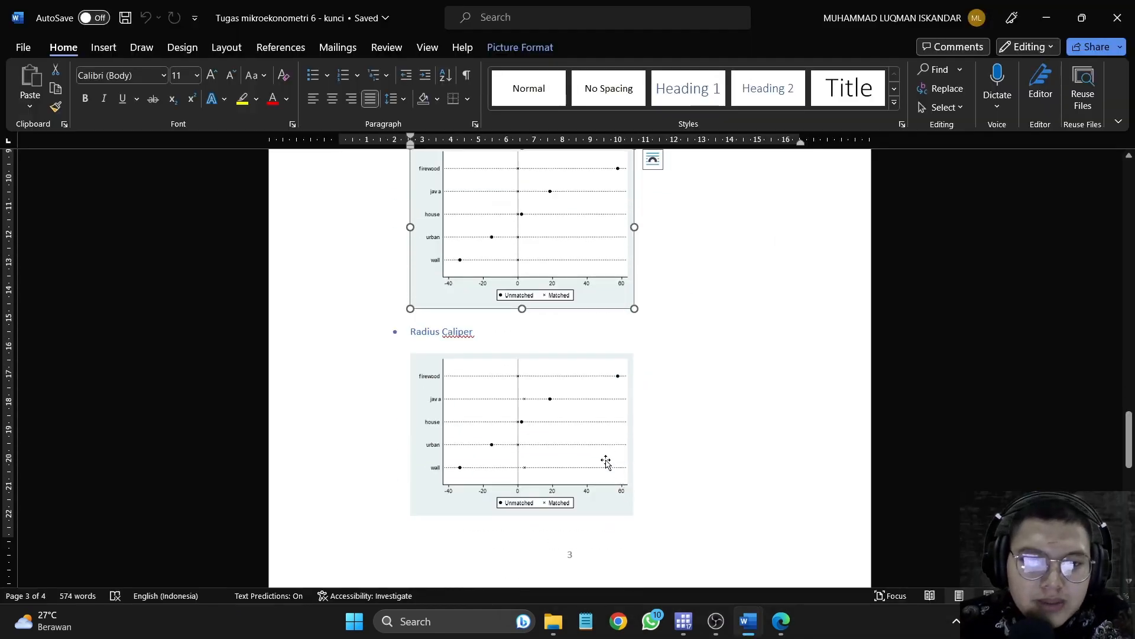
scroll(603, 459, "down", 2)
left_click(454, 263)
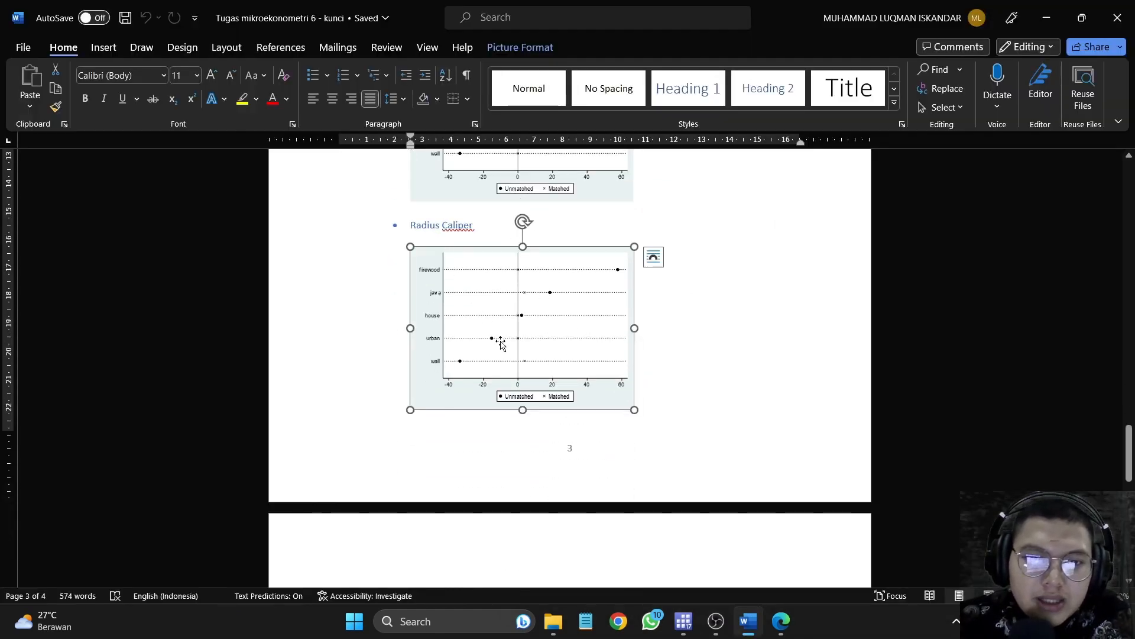
scroll(596, 338, "up", 3)
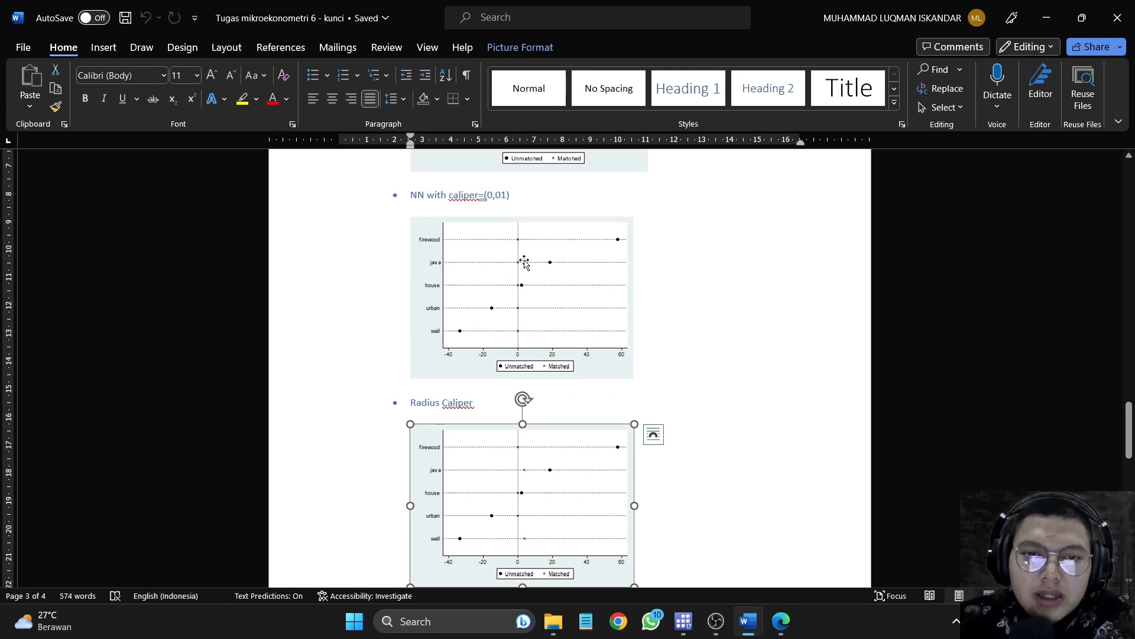
scroll(522, 347, "down", 2)
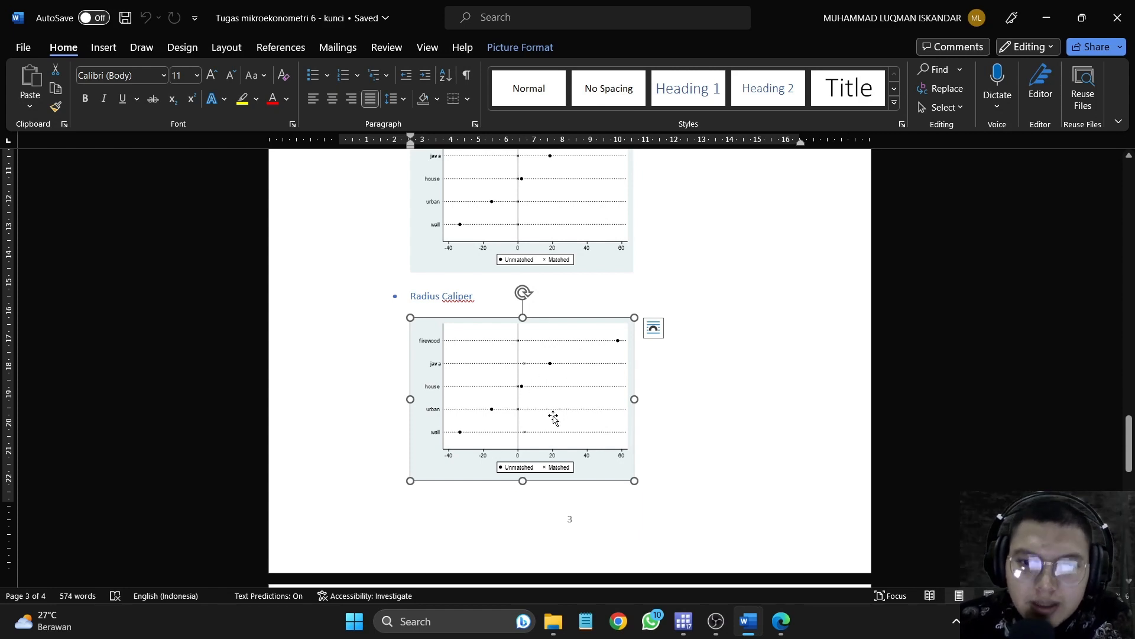
scroll(552, 418, "up", 3)
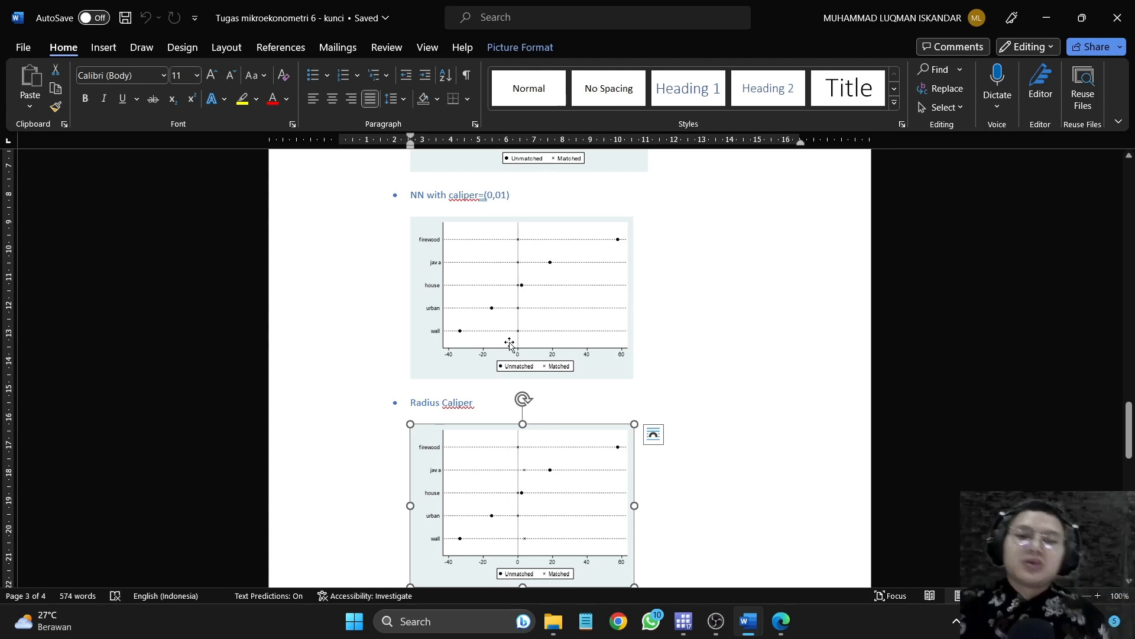
scroll(543, 350, "down", 9)
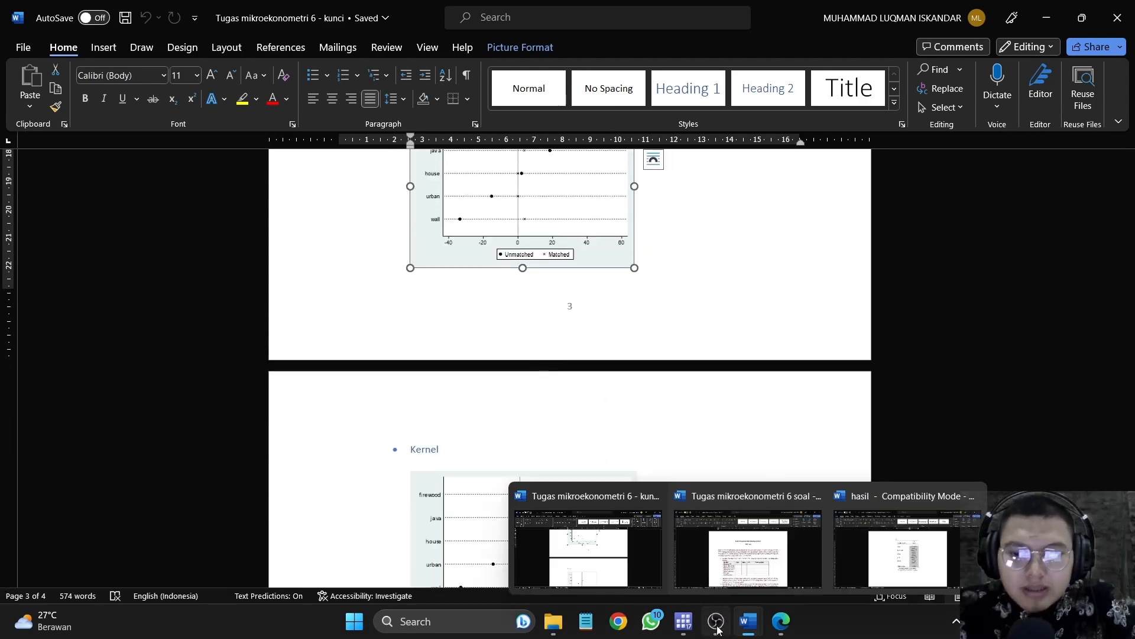
Step: Return to Stata, close the radius balance graph and bring the do-file editor forward
left_click(684, 621)
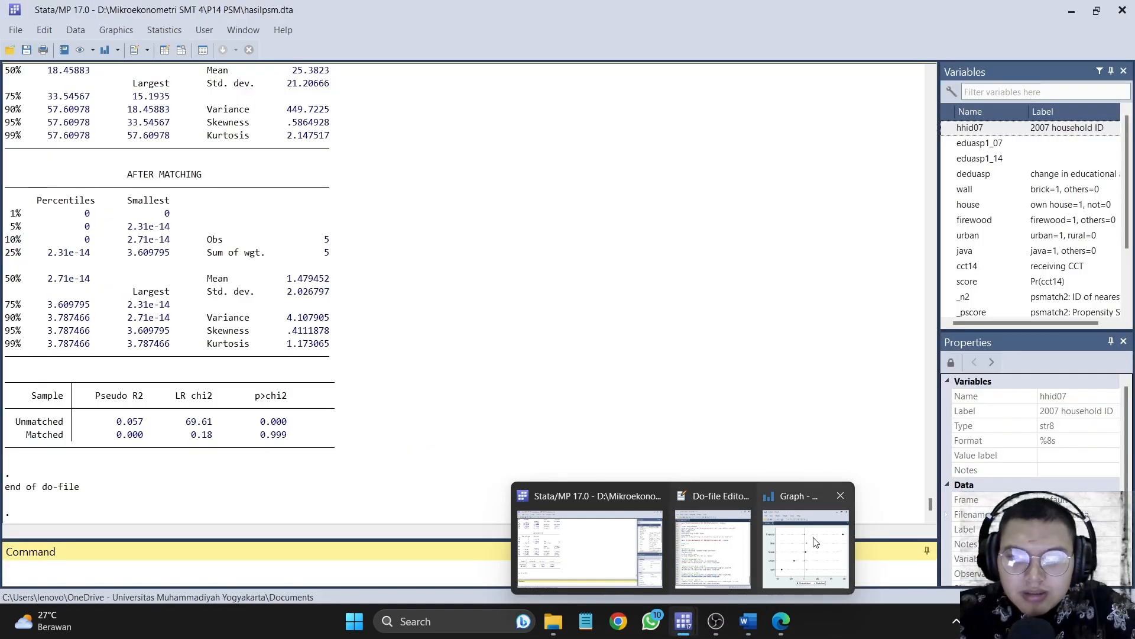
left_click(844, 496)
left_click(763, 538)
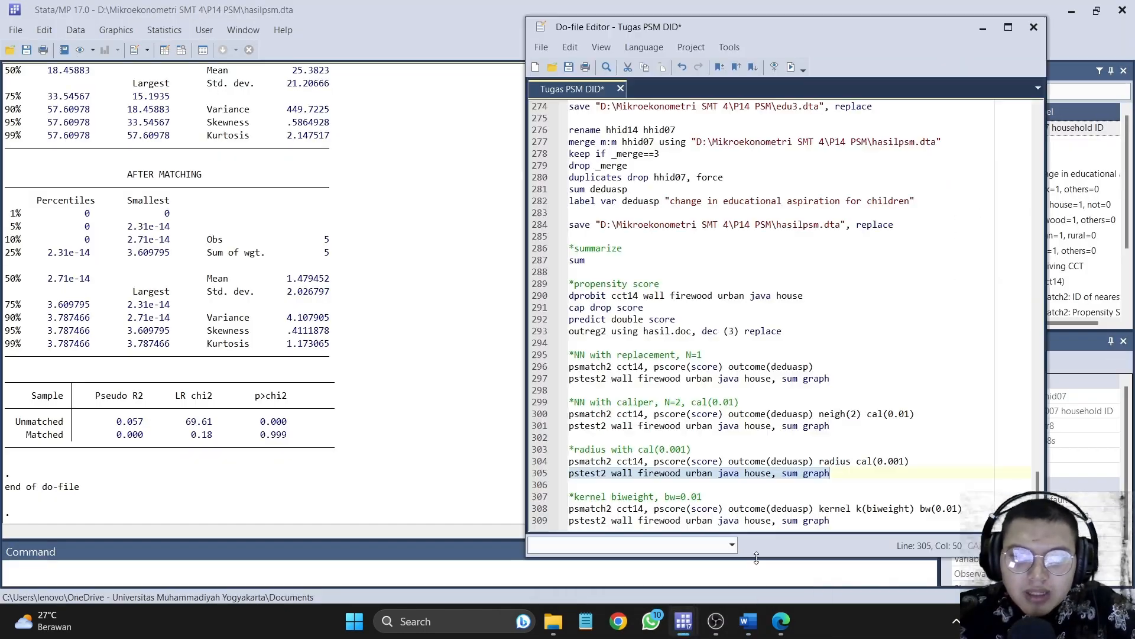
Step: Run psmatch2 with kernel k(biweight) bw(0.01) and its pstest2 balance graph from the do-file
left_click(535, 510)
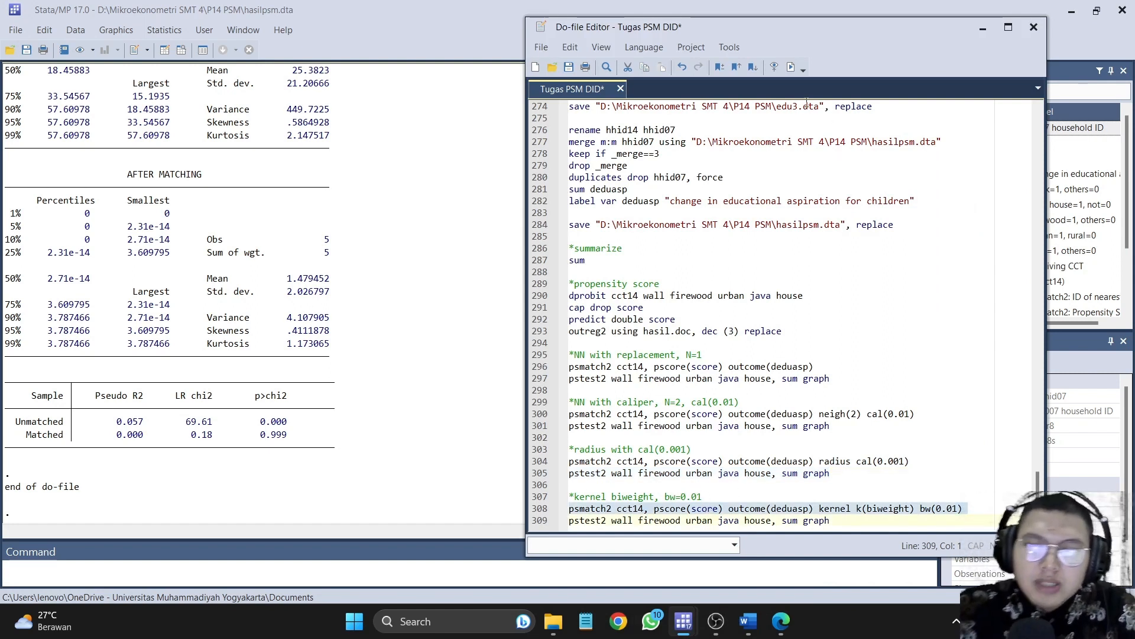
left_click(790, 68)
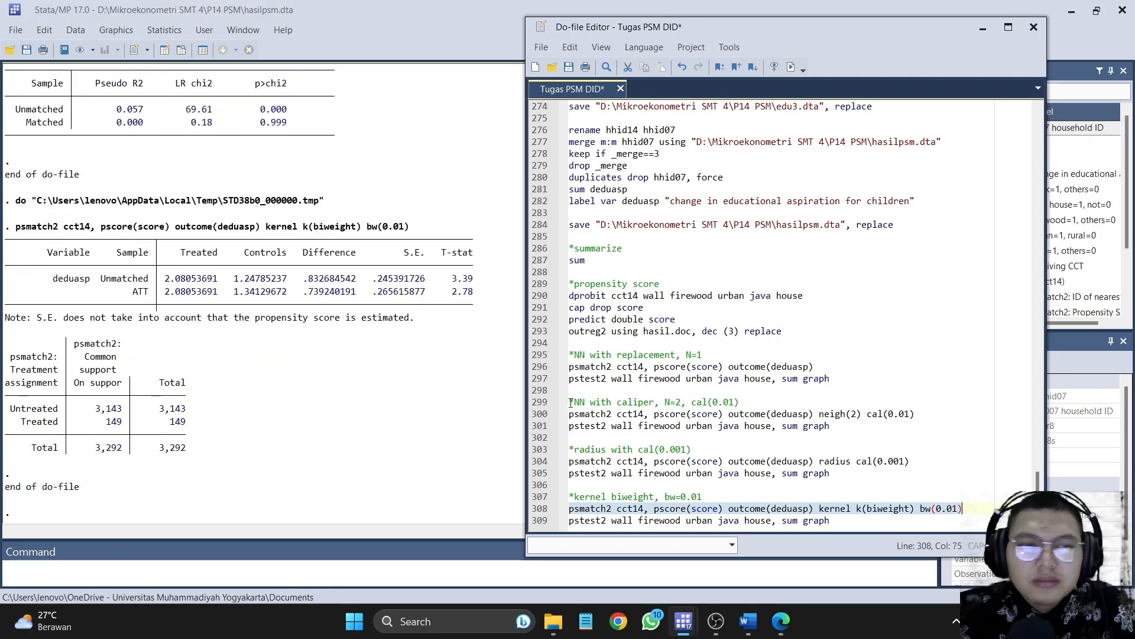
left_click(540, 520)
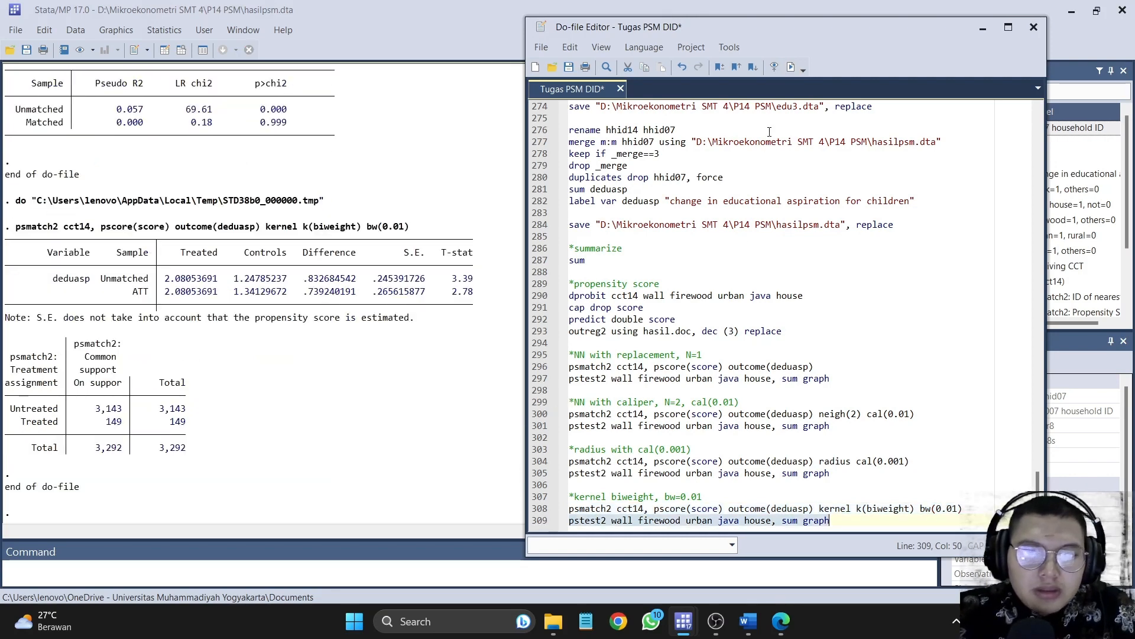
left_click(787, 70)
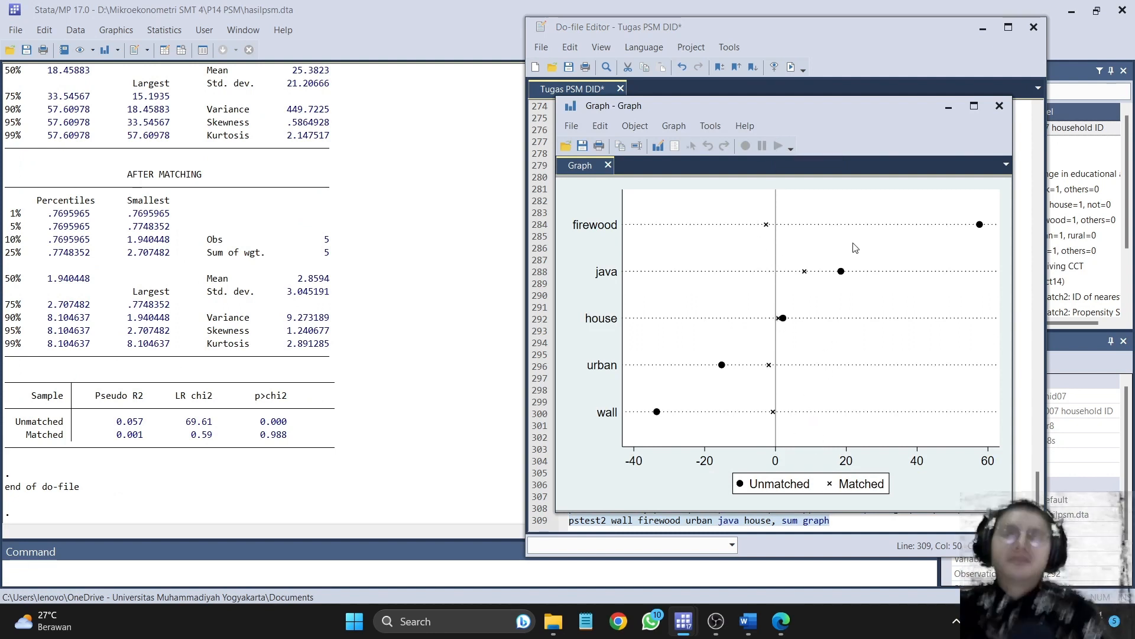
Step: Switch to the answer key in Word and compare its Kernel graph with the kernel balance graph just produced
mouse_move(687, 632)
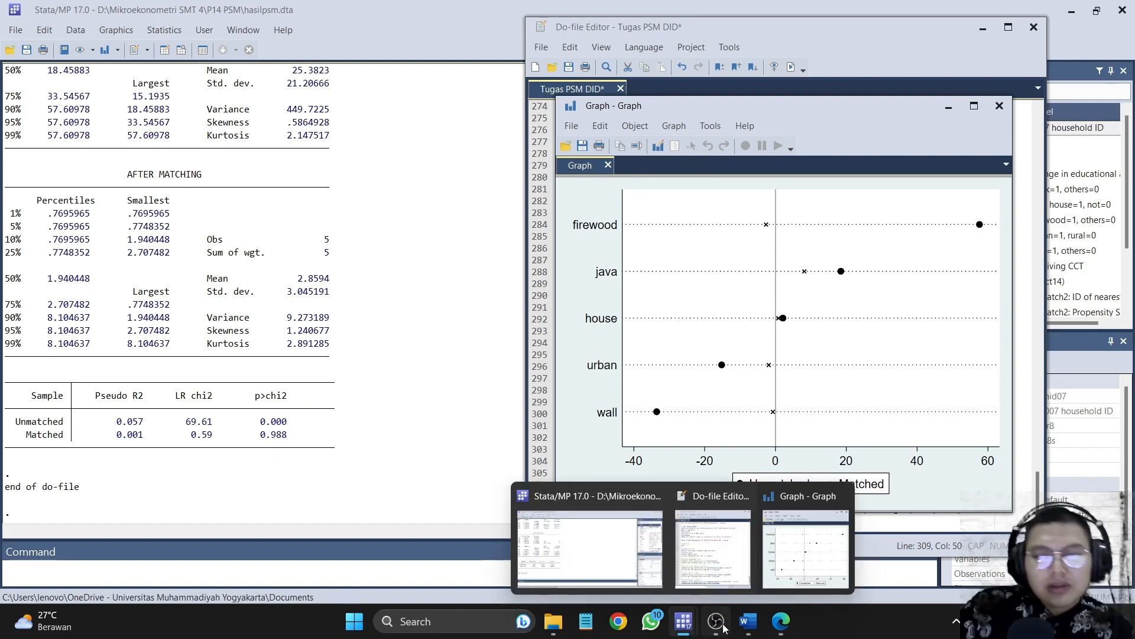
mouse_move(747, 621)
left_click(715, 584)
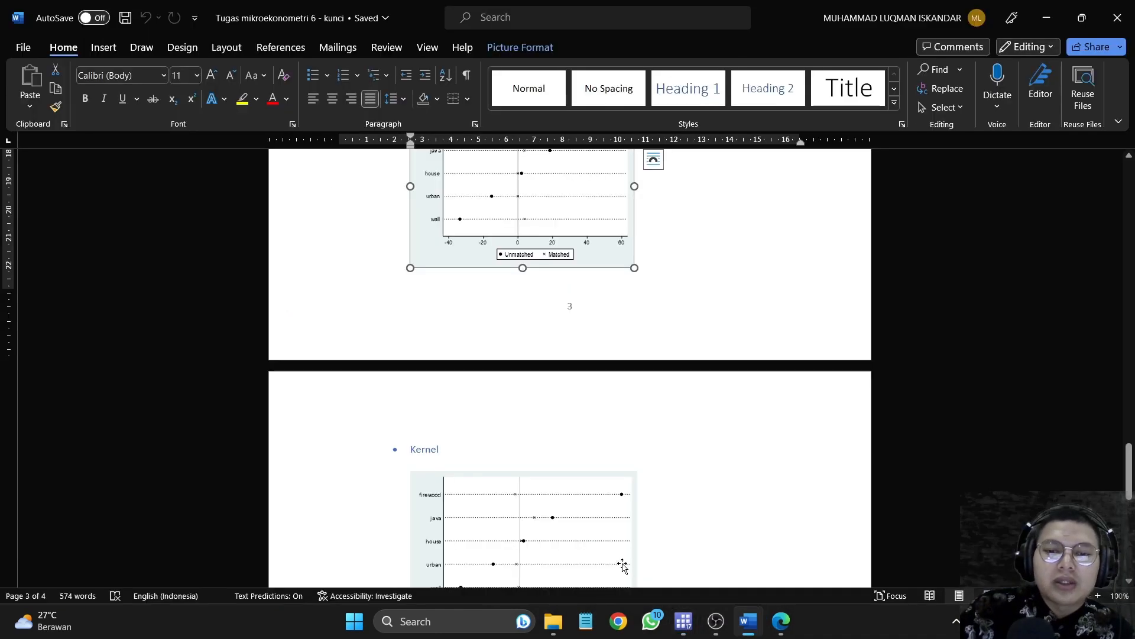
scroll(621, 565, "down", 3)
left_click(520, 270)
scroll(521, 270, "up", 2)
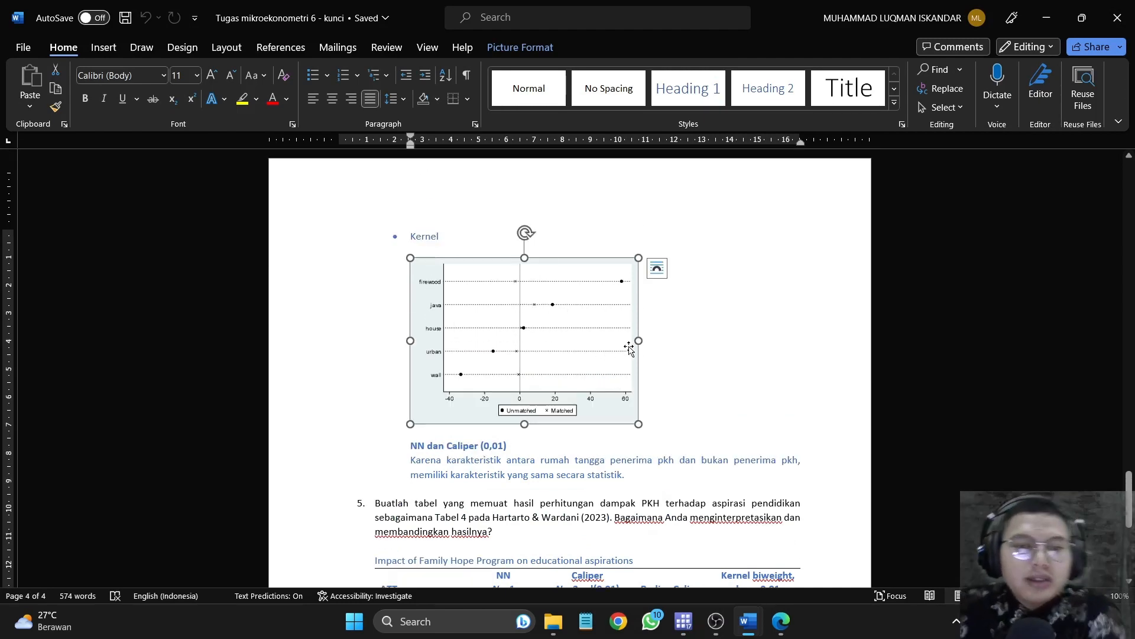
Step: Reread question 4 and compare the NN replacement, caliper, radius and kernel graphs down to the written answer
scroll(500, 443, "up", 6)
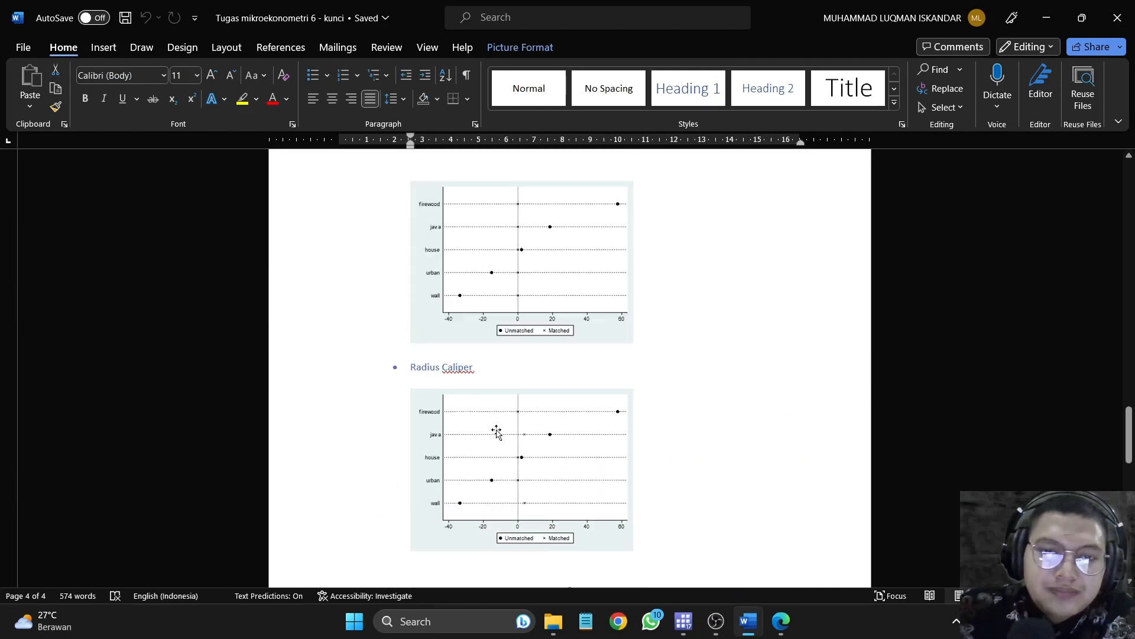
scroll(497, 432, "up", 10)
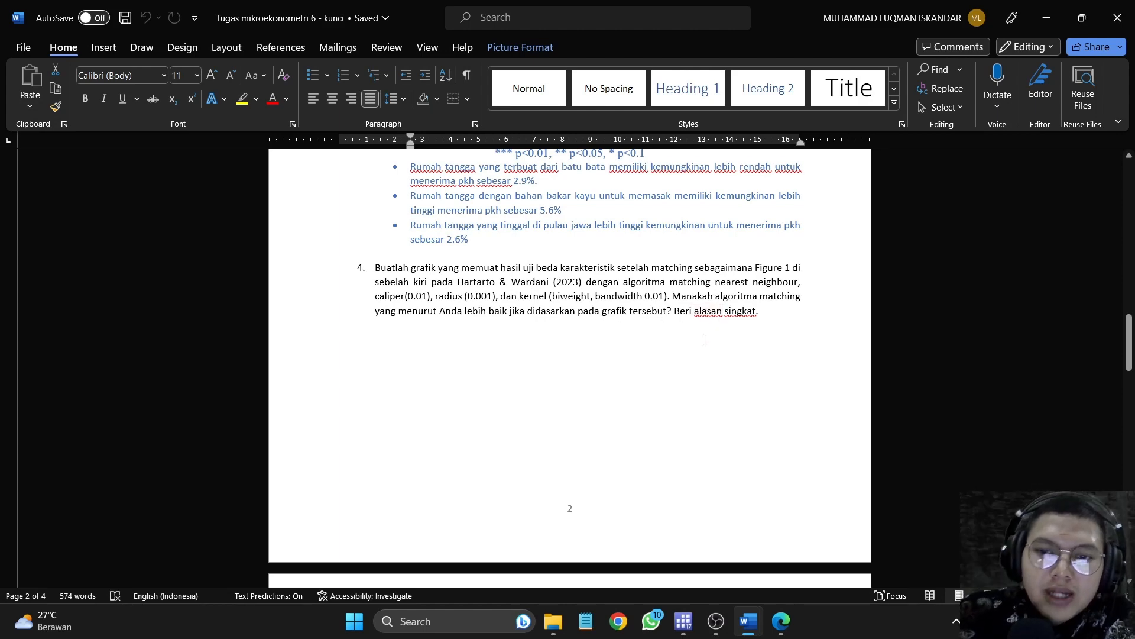
scroll(681, 390, "down", 5)
scroll(680, 390, "down", 6)
scroll(674, 392, "up", 7)
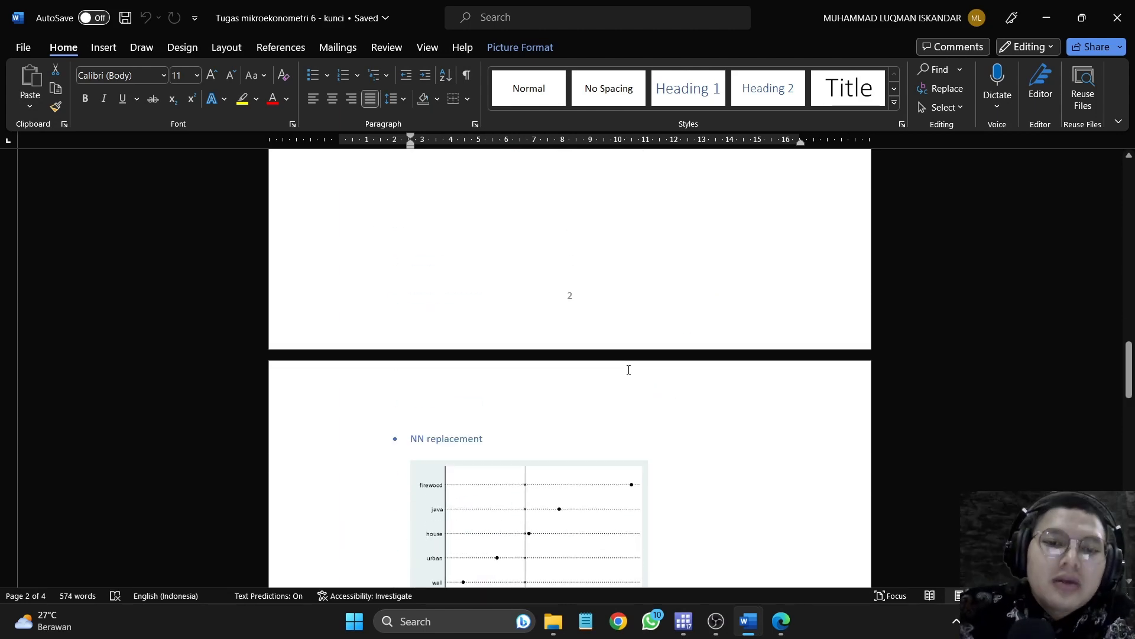
scroll(628, 370, "down", 5)
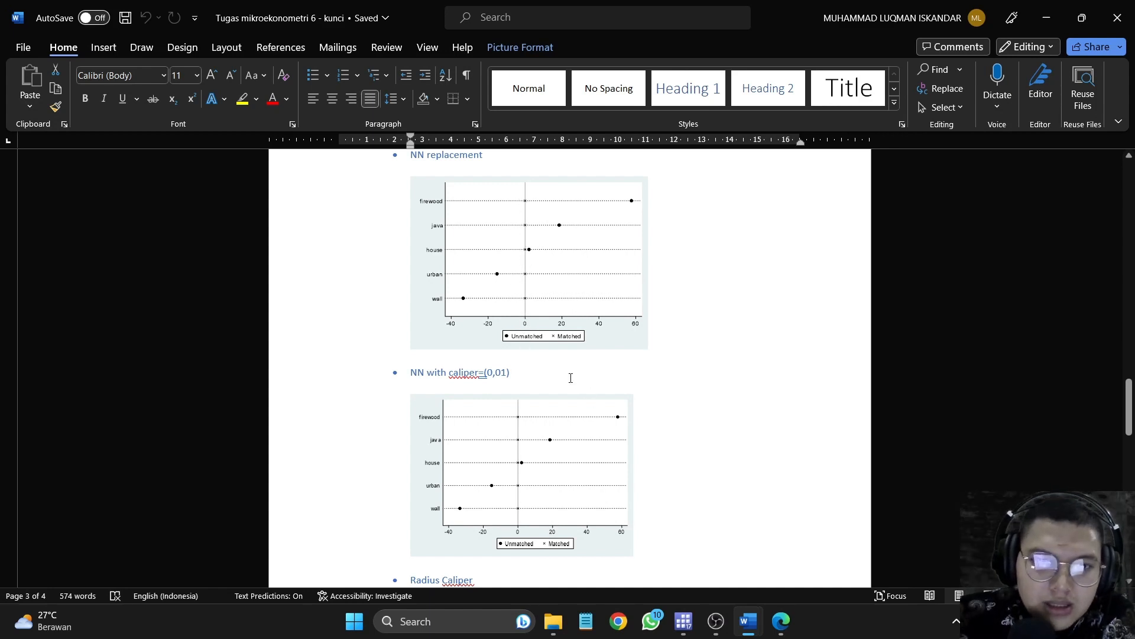
scroll(536, 503, "down", 15)
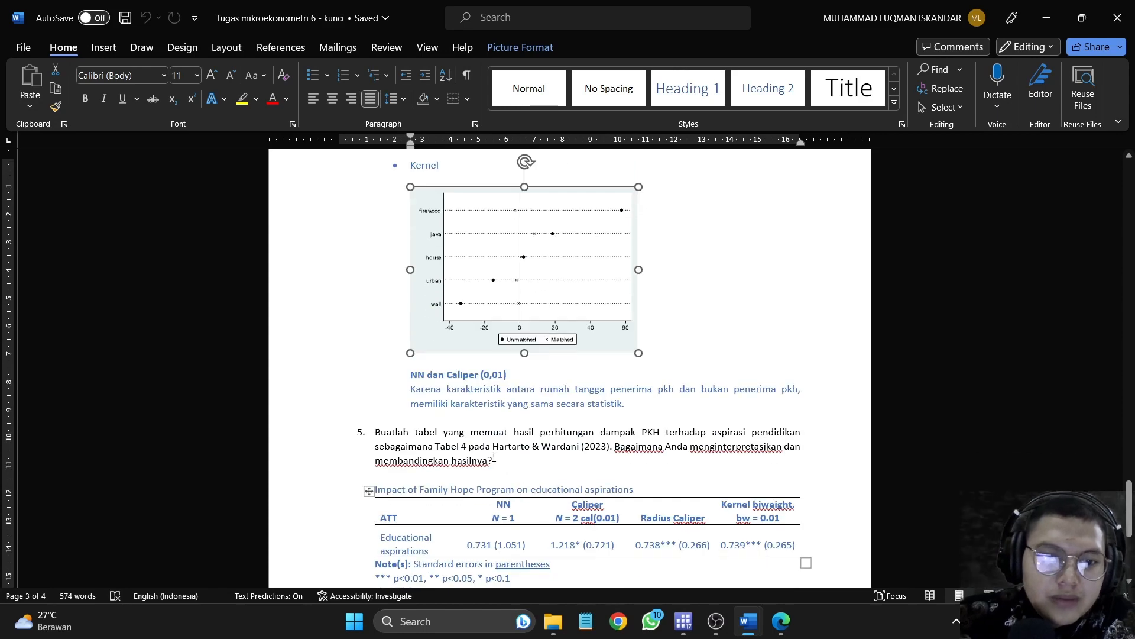
Step: Highlight the question 4 answer "NN dan Caliper (0,01)" and its explanation while reading it, then clear the highlight
left_click_drag(411, 374, 500, 375)
left_click(449, 392)
left_click_drag(415, 389, 780, 390)
left_click_drag(429, 407, 412, 388)
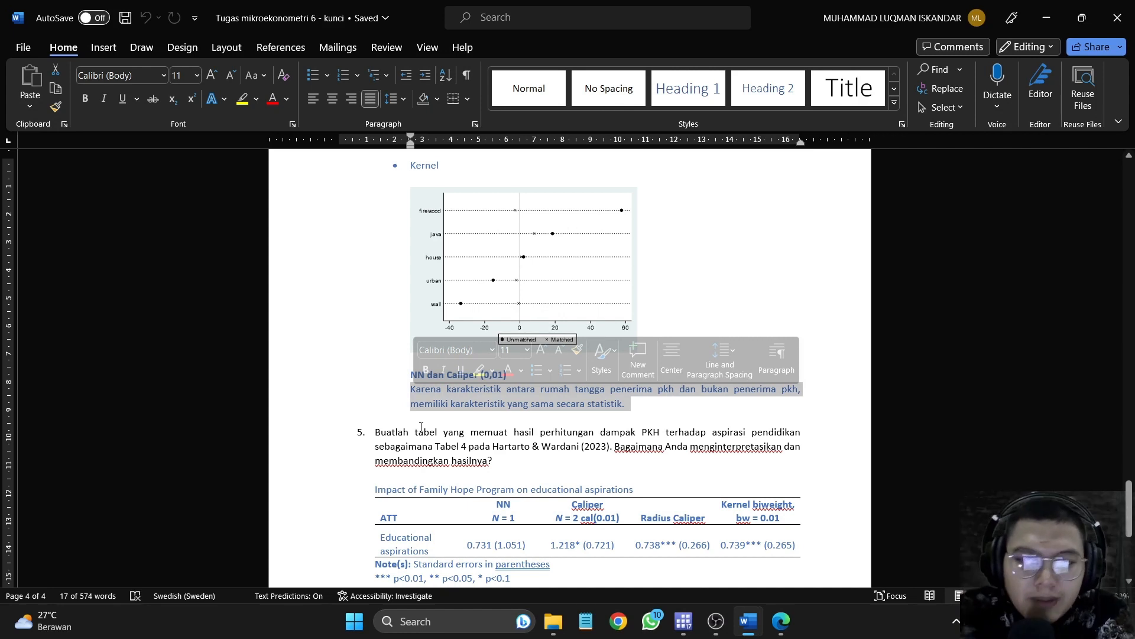
left_click(618, 391)
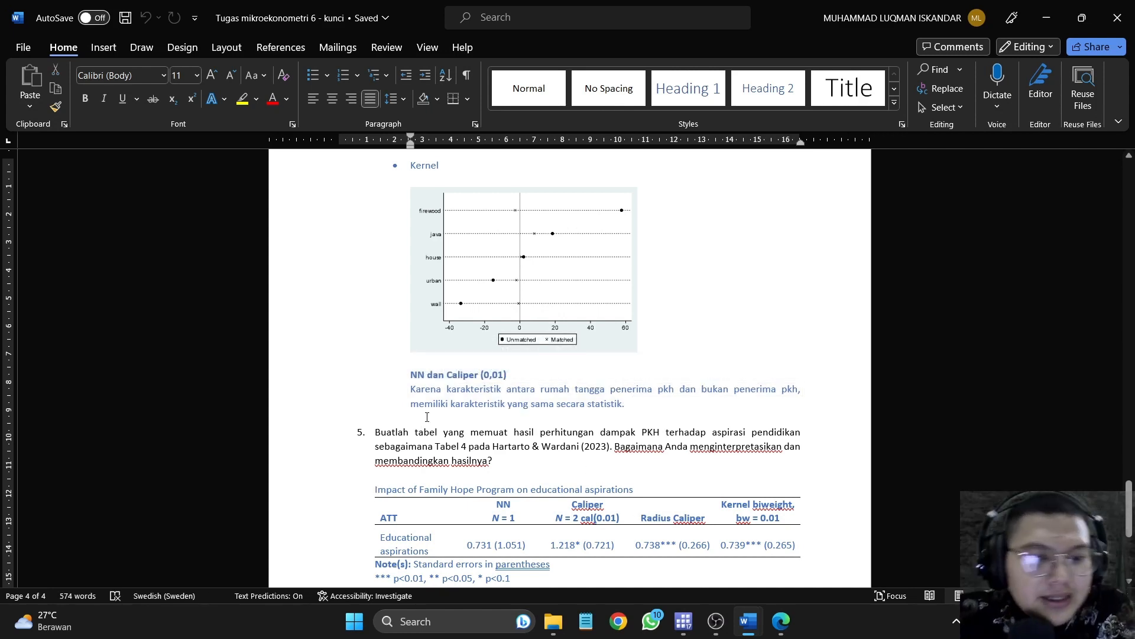
Step: Read question 5, switch to the journal article PDF in Edge and examine the ATT column headings of Table 4
scroll(412, 439, "down", 1)
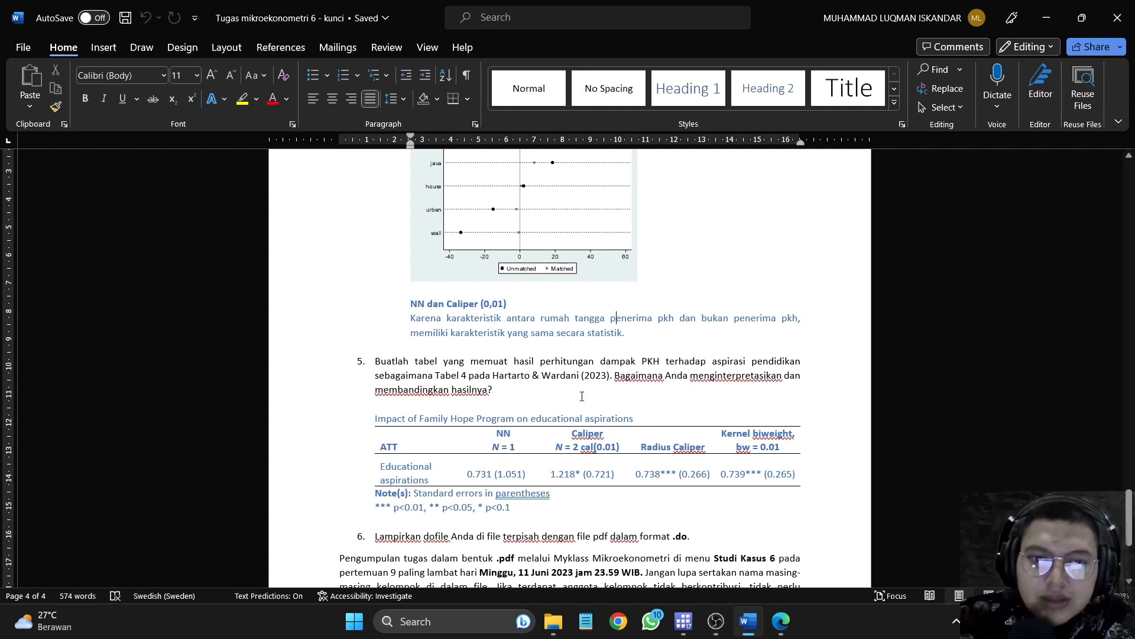
scroll(561, 391, "down", 1)
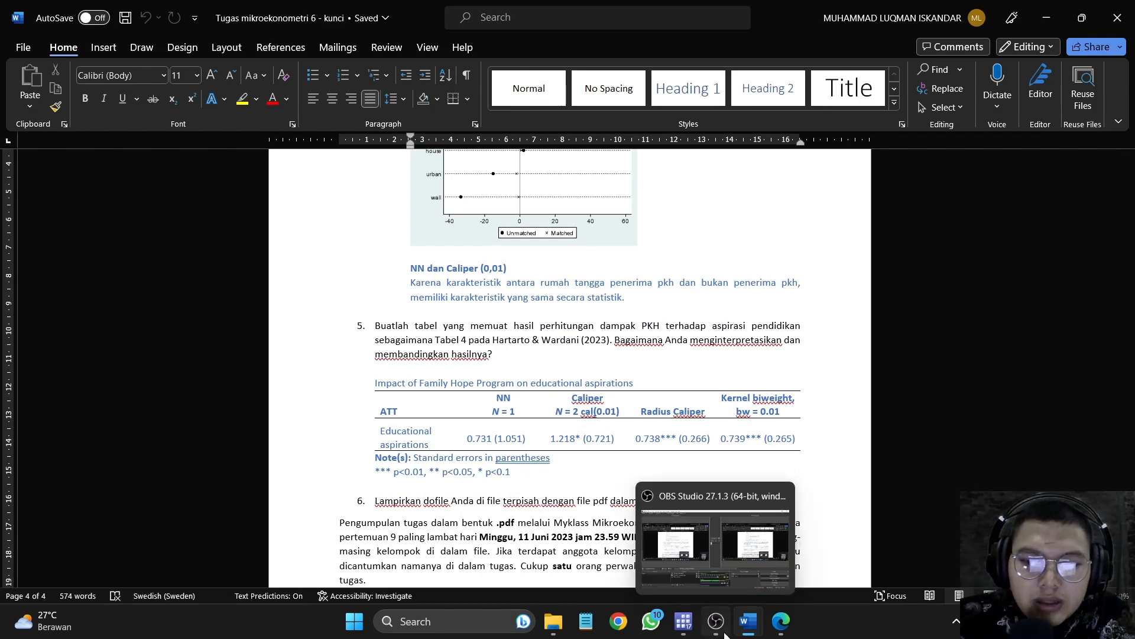
left_click(780, 621)
scroll(514, 443, "down", 10)
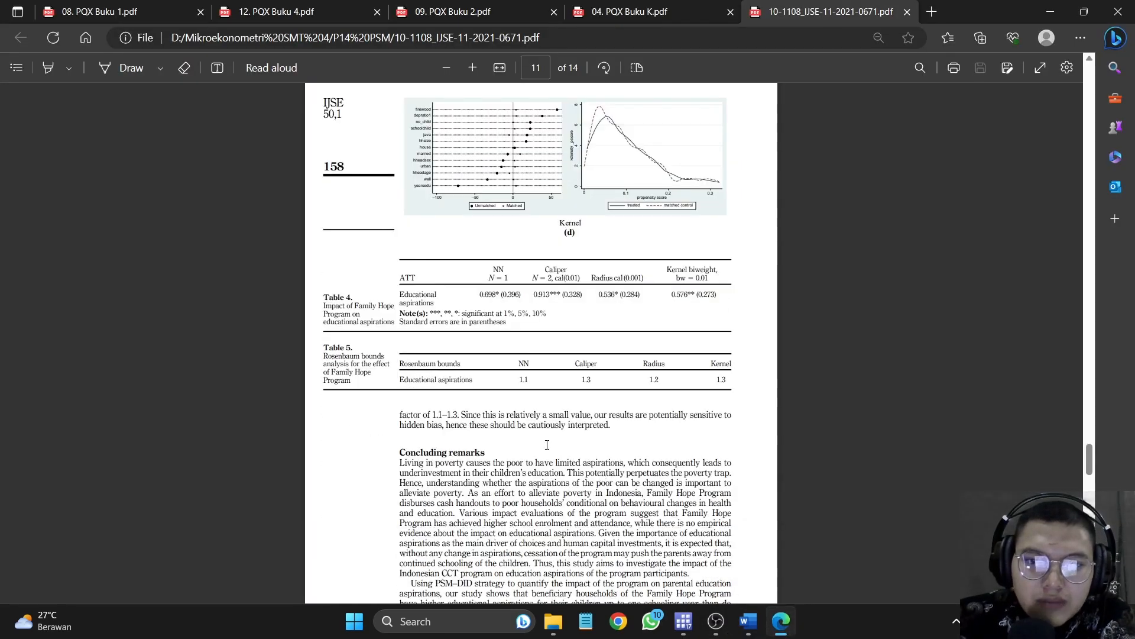
left_click_drag(324, 297, 494, 288)
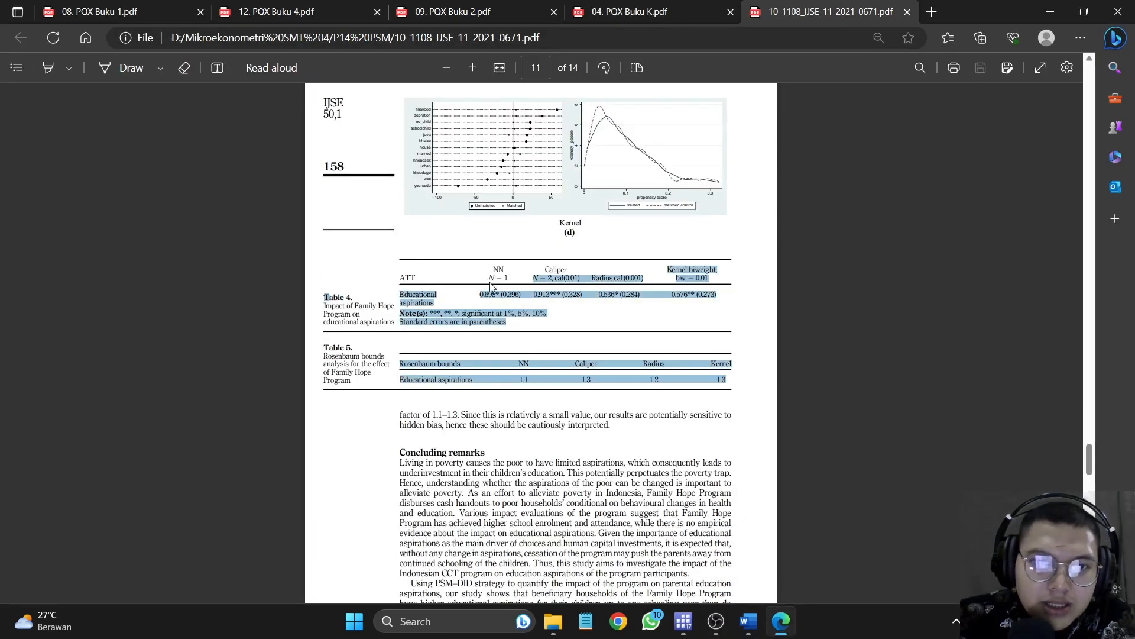
left_click(399, 282)
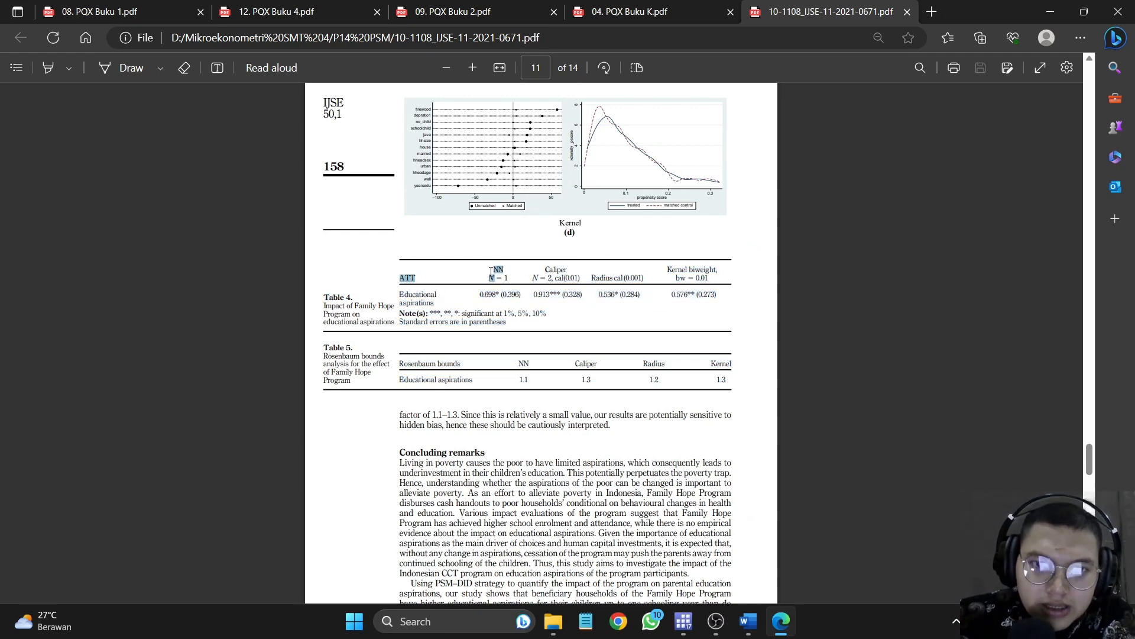
left_click_drag(507, 273, 716, 271)
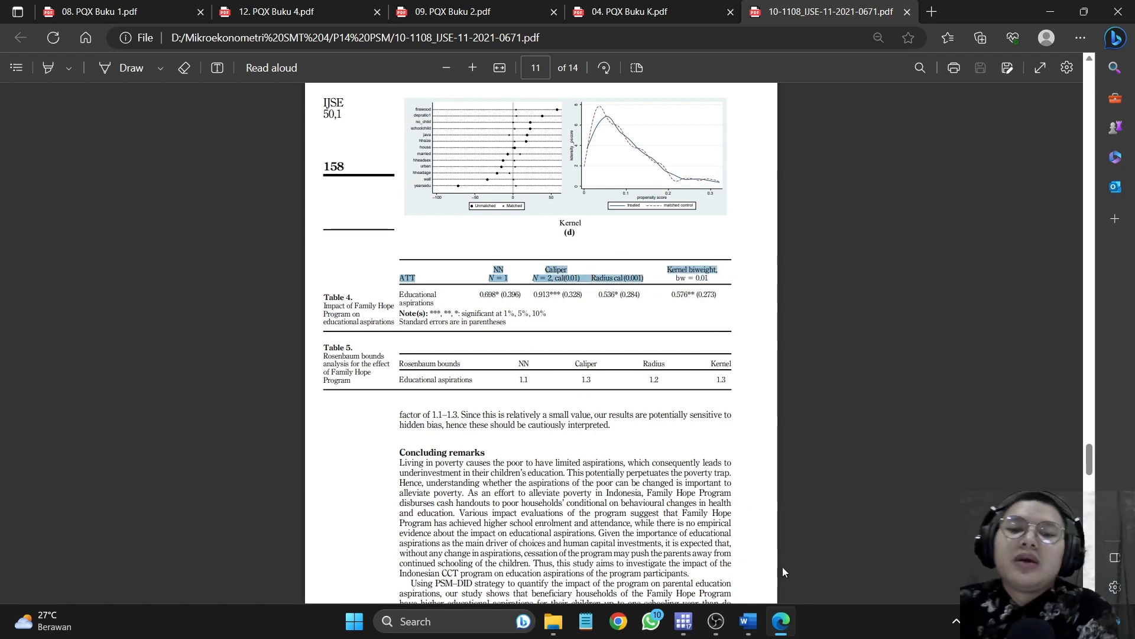
Step: Switch back to Stata, close the kernel balance graph and bring the main results window forward
left_click(690, 630)
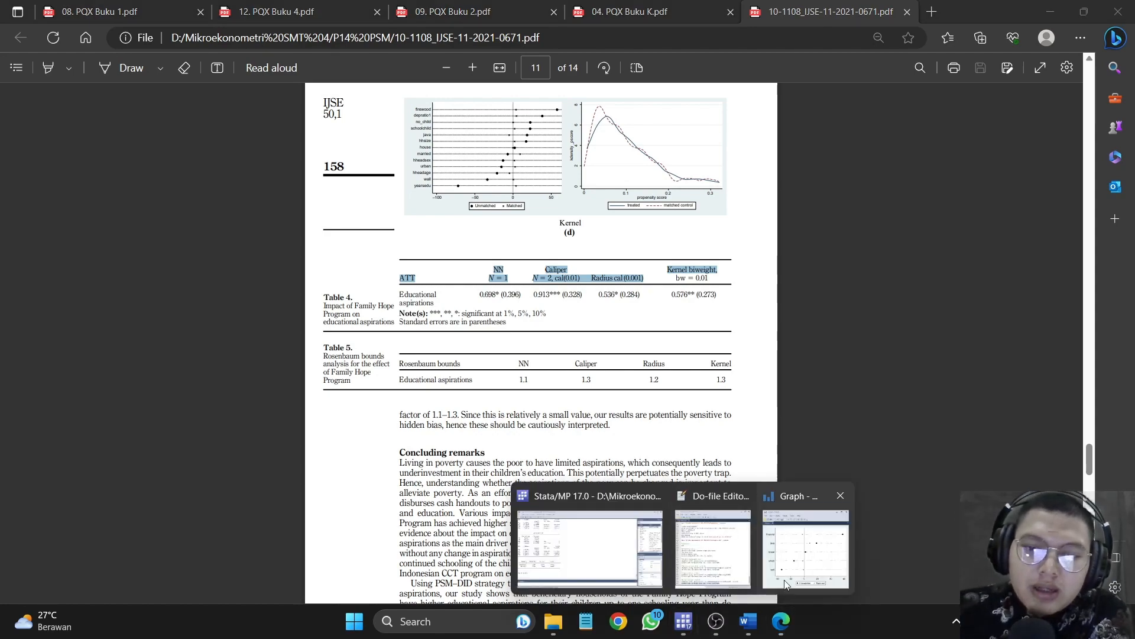
left_click(850, 498)
left_click(645, 544)
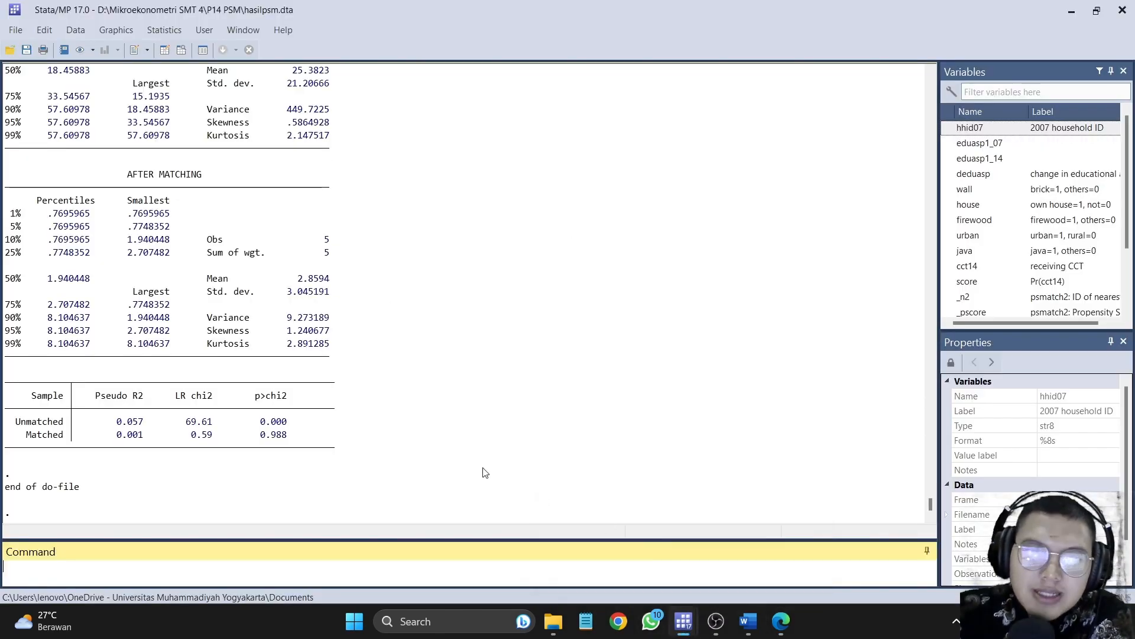
Step: Go back through the results past the radius and caliper output to the psmatch2 table for NN with replacement
scroll(329, 404, "up", 20)
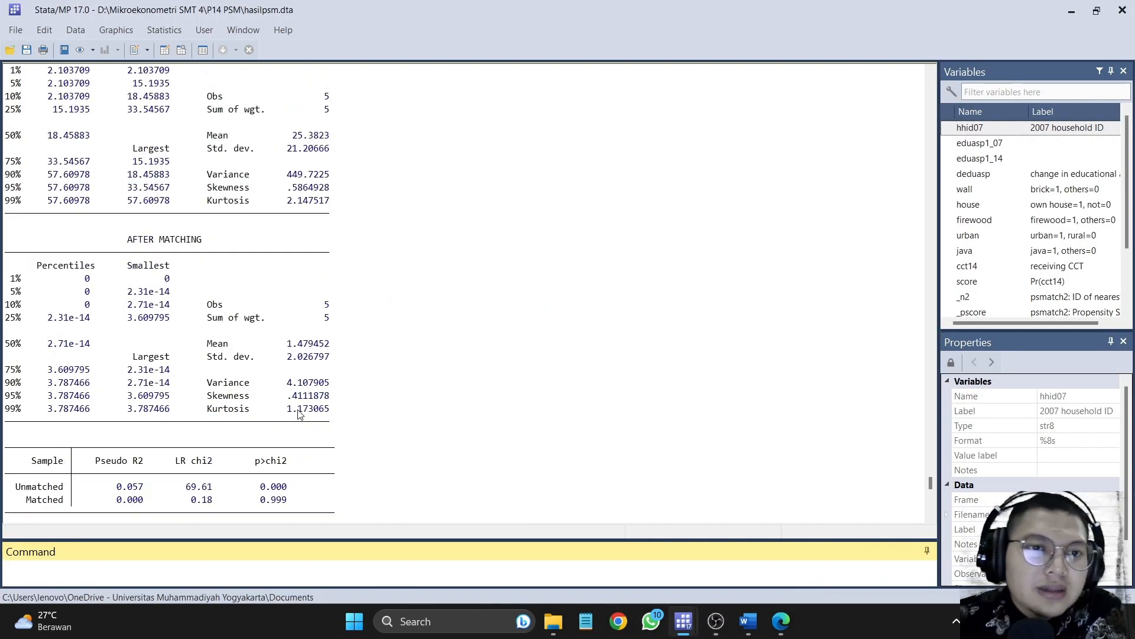
scroll(279, 443, "up", 20)
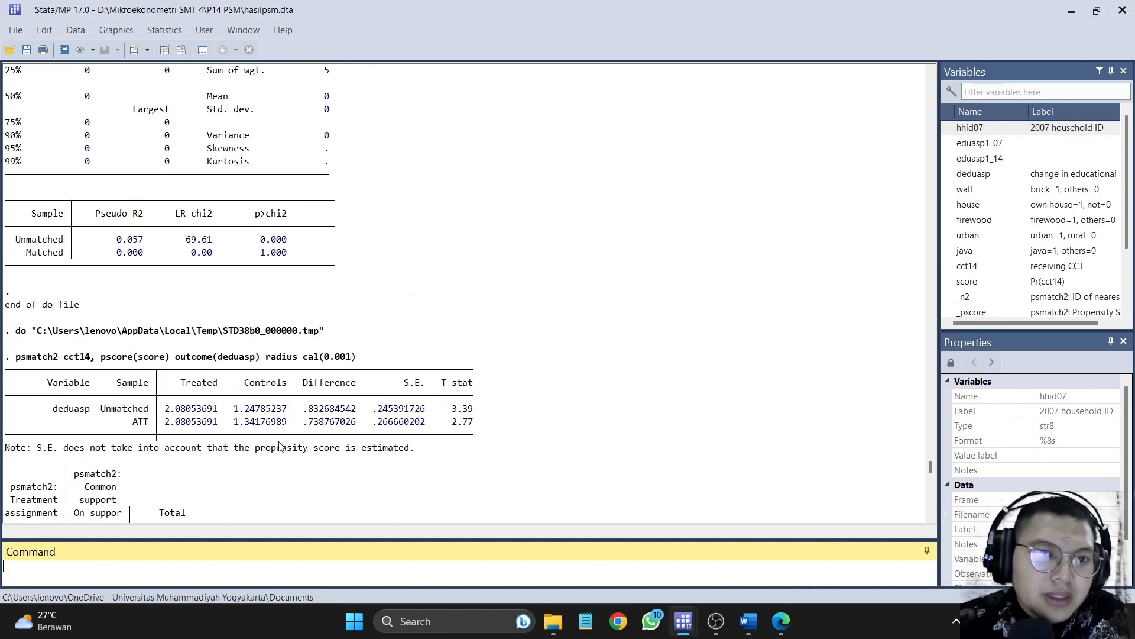
scroll(281, 447, "up", 20)
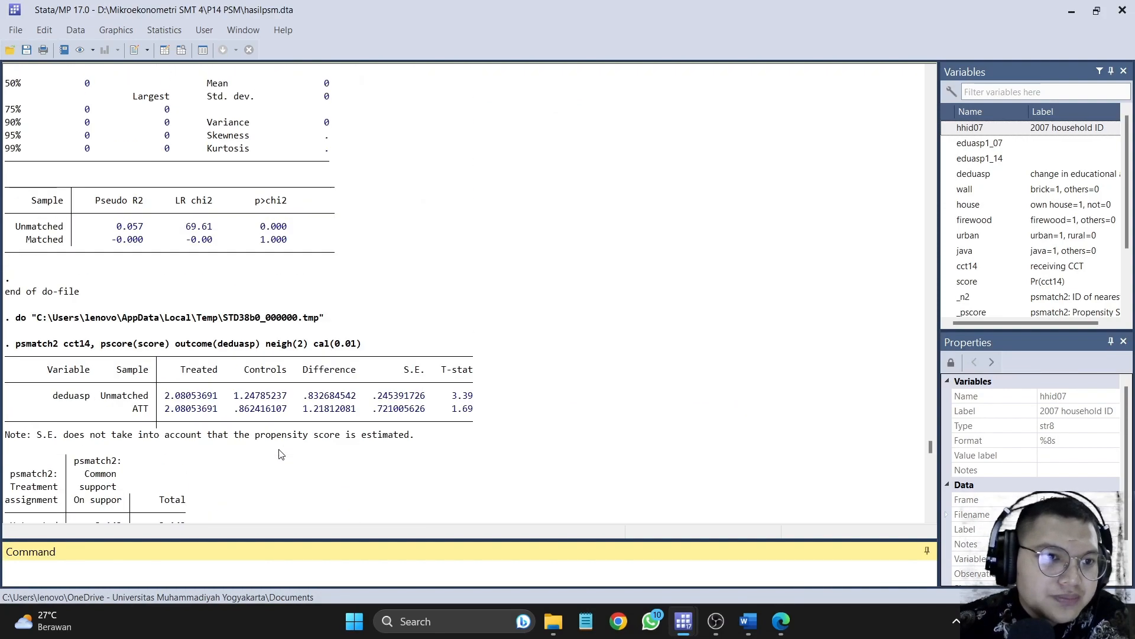
scroll(279, 458, "up", 7)
scroll(280, 458, "up", 15)
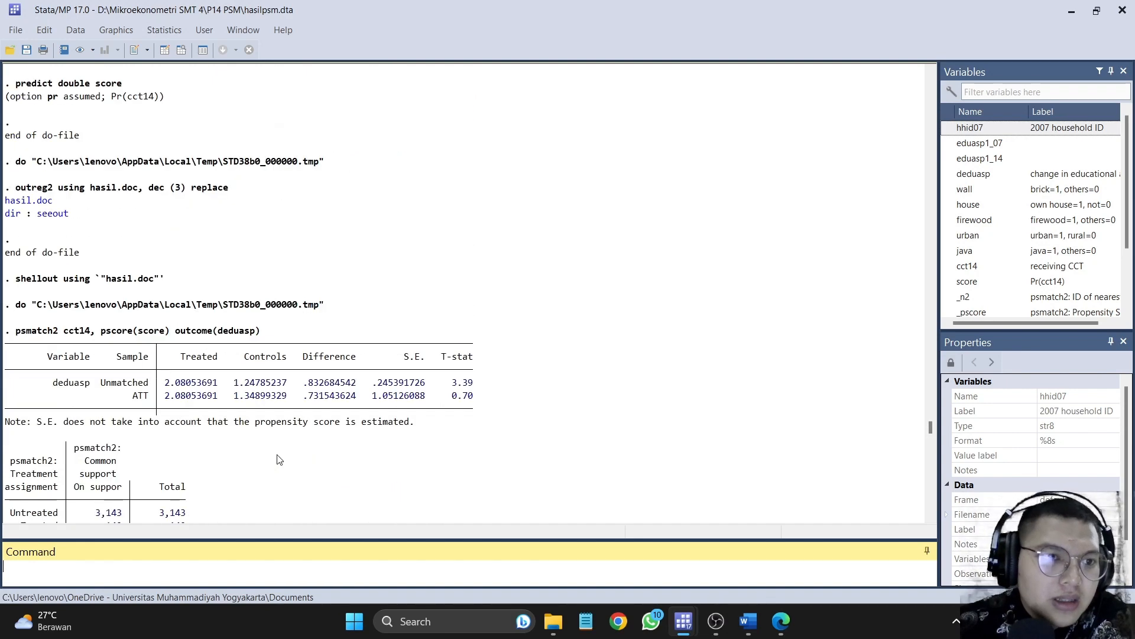
scroll(279, 457, "down", 5)
scroll(97, 181, "up", 1)
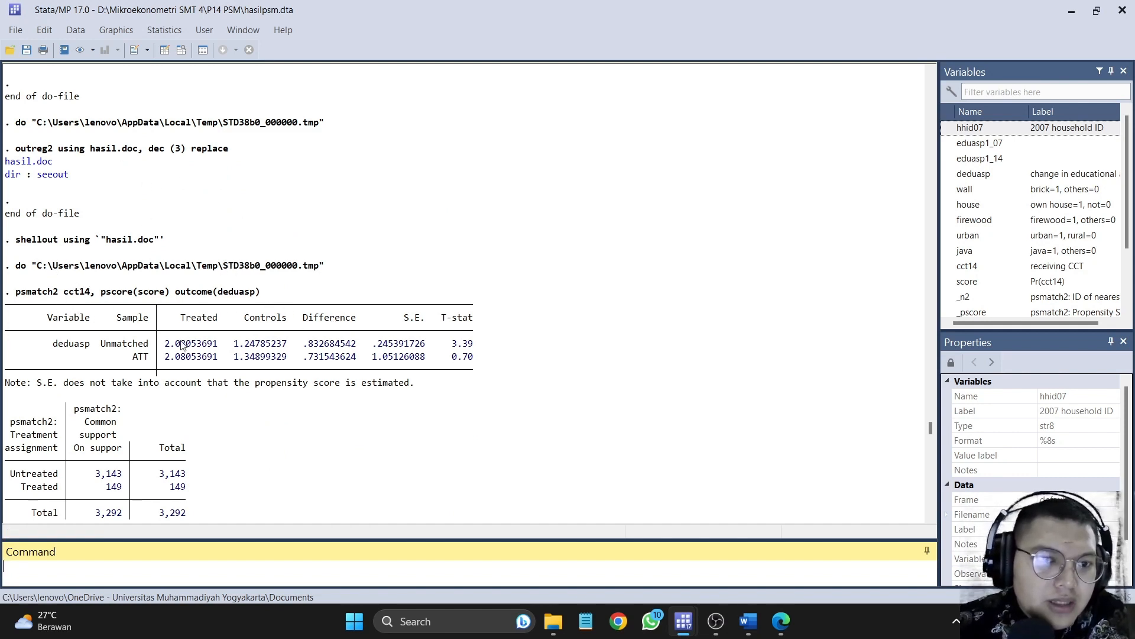
Step: Highlight the ATT row's difference, standard error and t-stat in the NN replacement table to examine them
left_click_drag(118, 358, 489, 365)
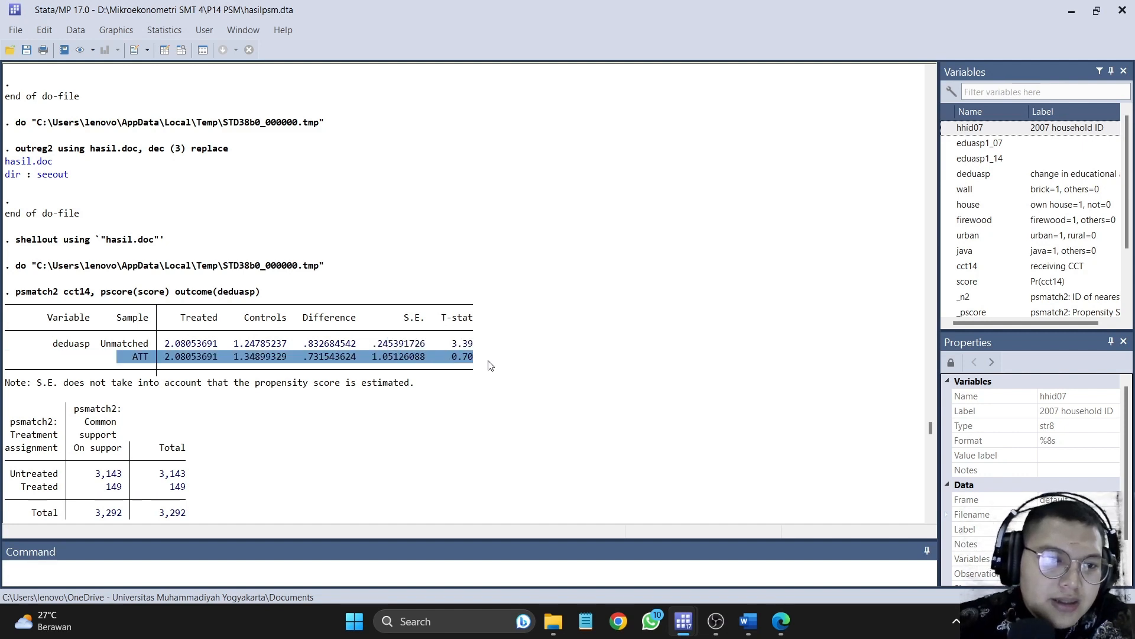
left_click(323, 361)
left_click_drag(303, 360, 512, 362)
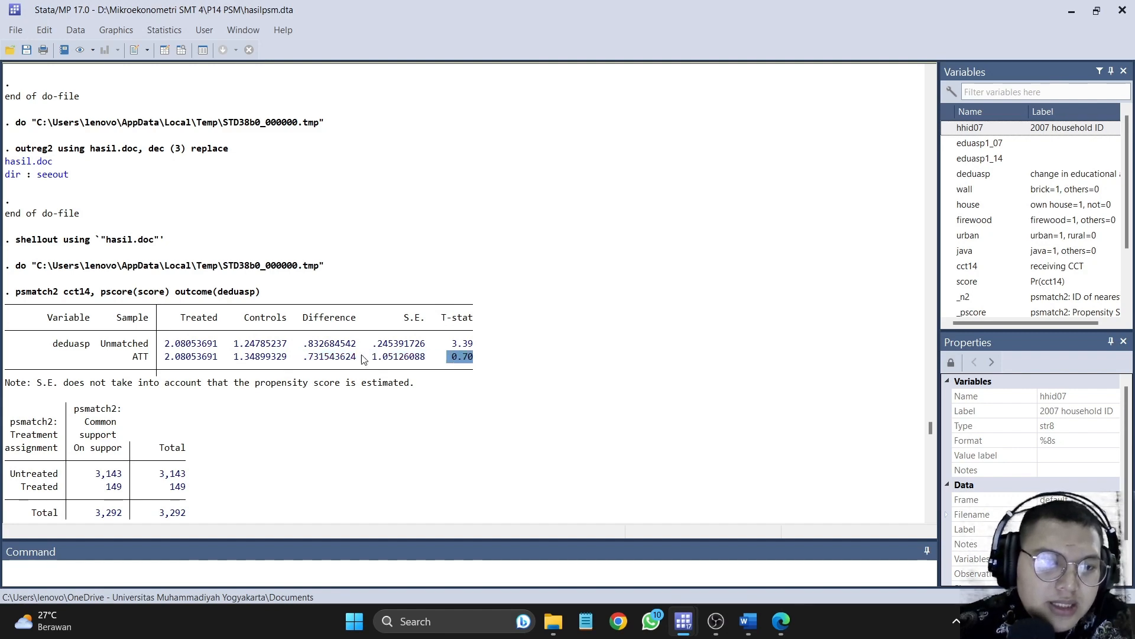
left_click_drag(299, 359, 559, 394)
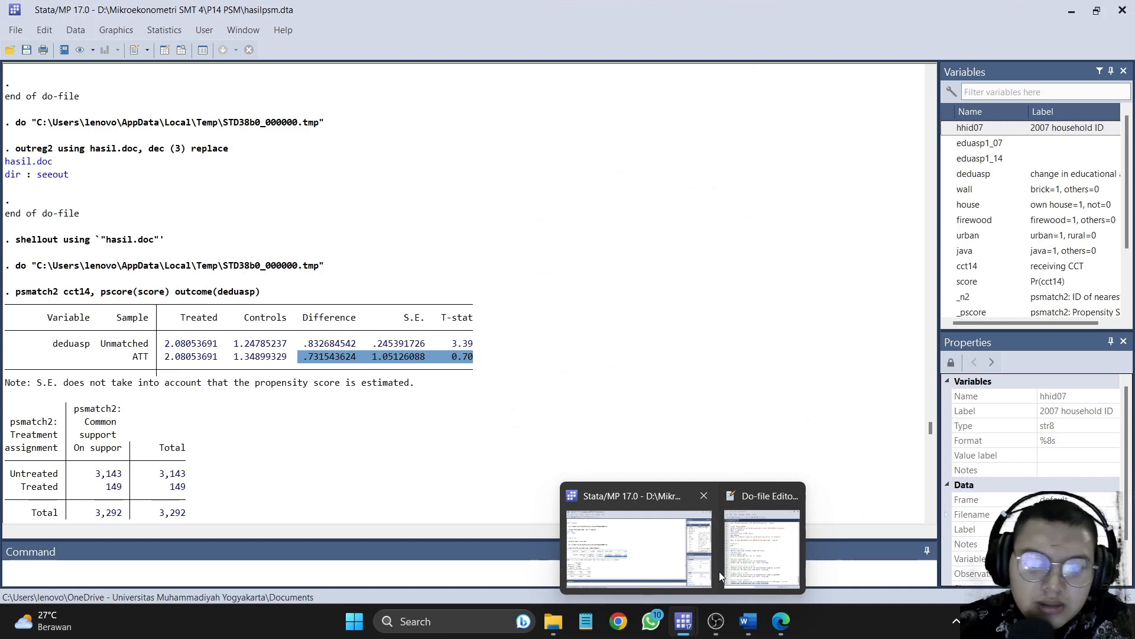
Step: Switch to the answer key in Word and arrange it side by side with Stata, showing question 5's table and the NN output
mouse_move(751, 620)
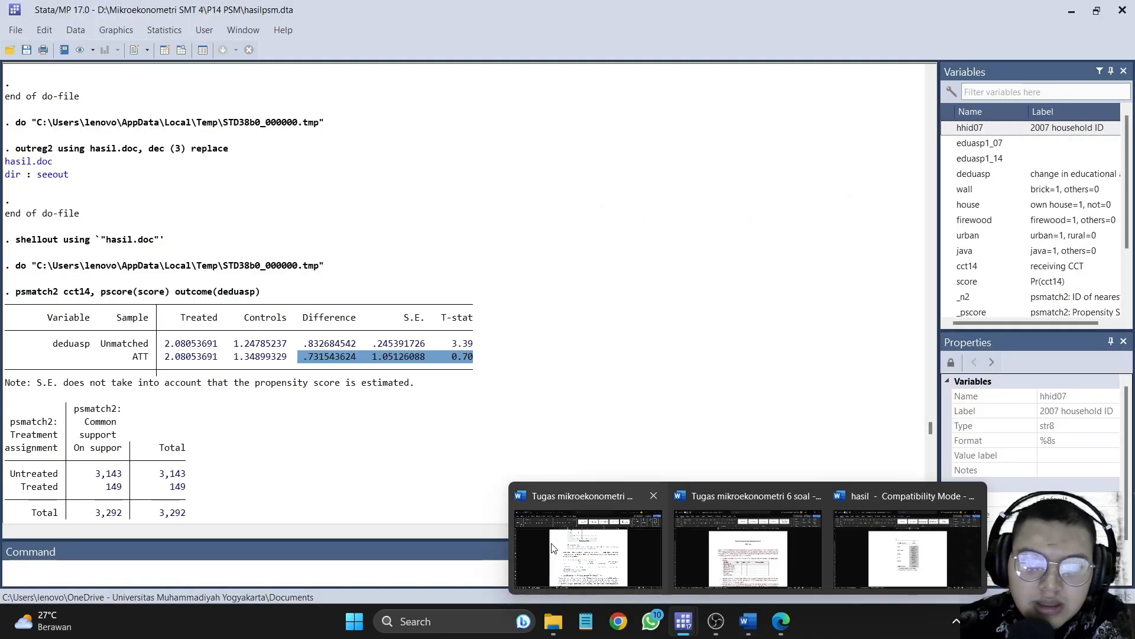
left_click(576, 553)
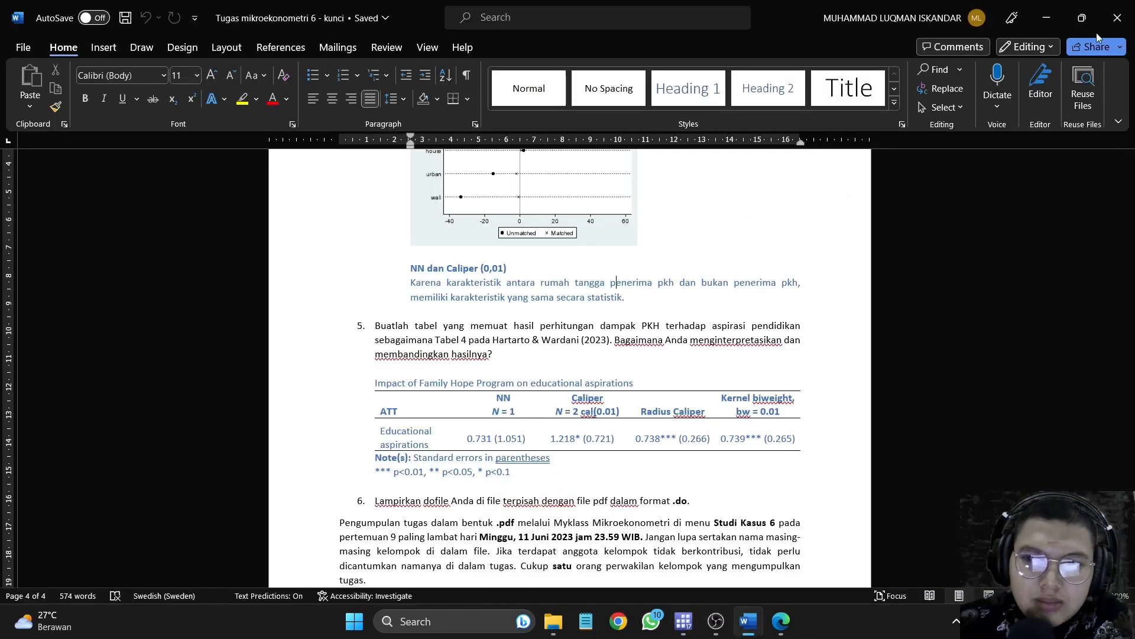
mouse_move(1093, 15)
left_click(1010, 74)
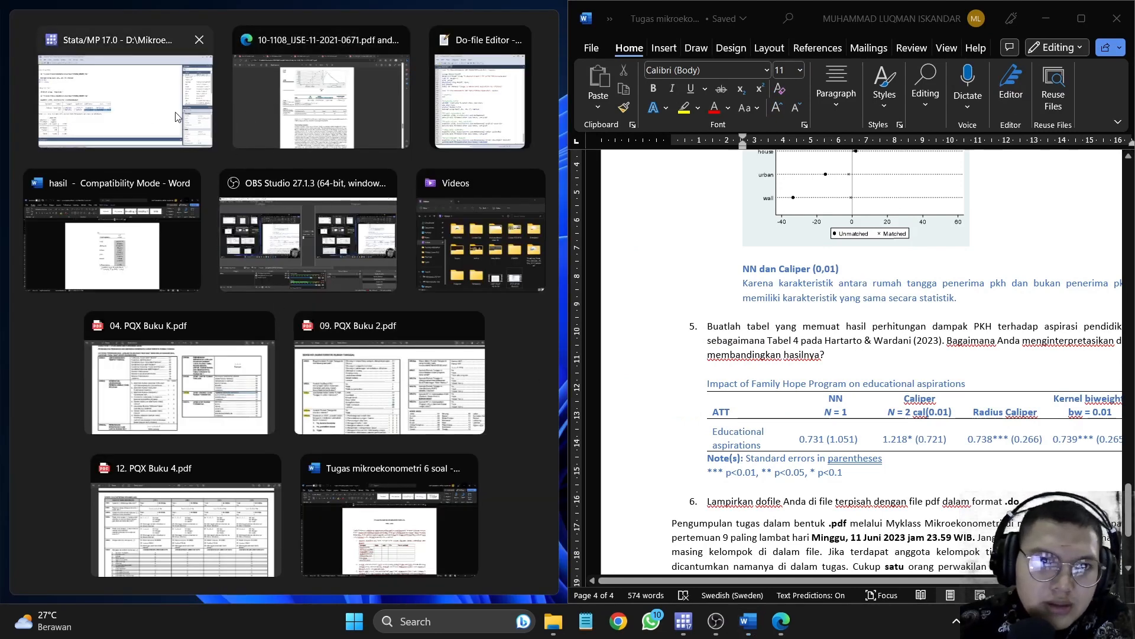
left_click(179, 109)
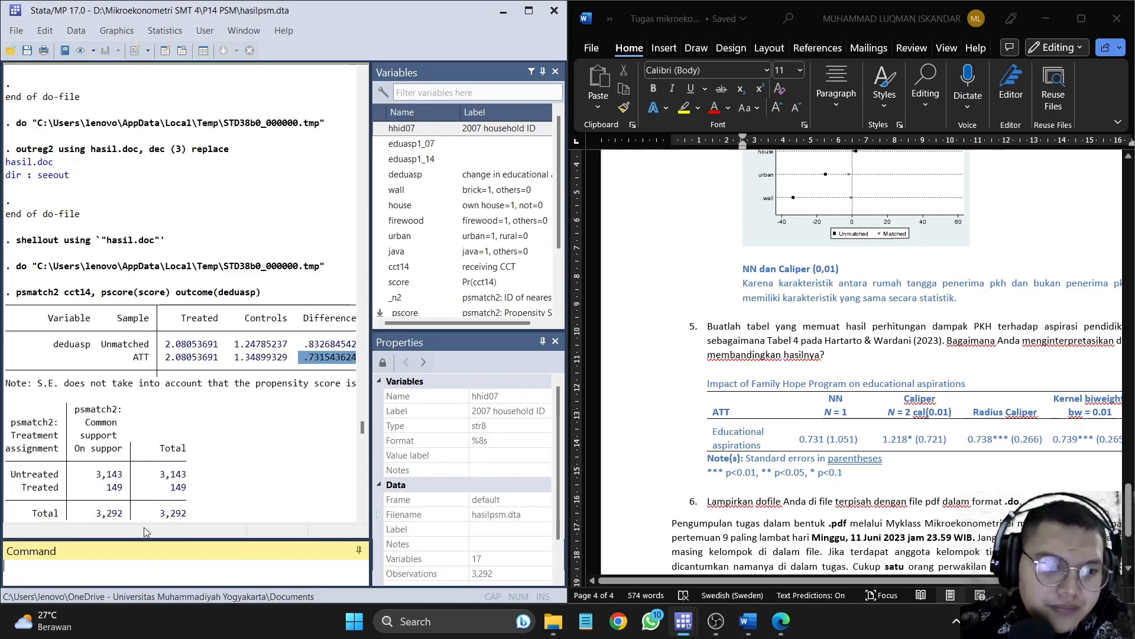
left_click(283, 514)
scroll(293, 462, "down", 1)
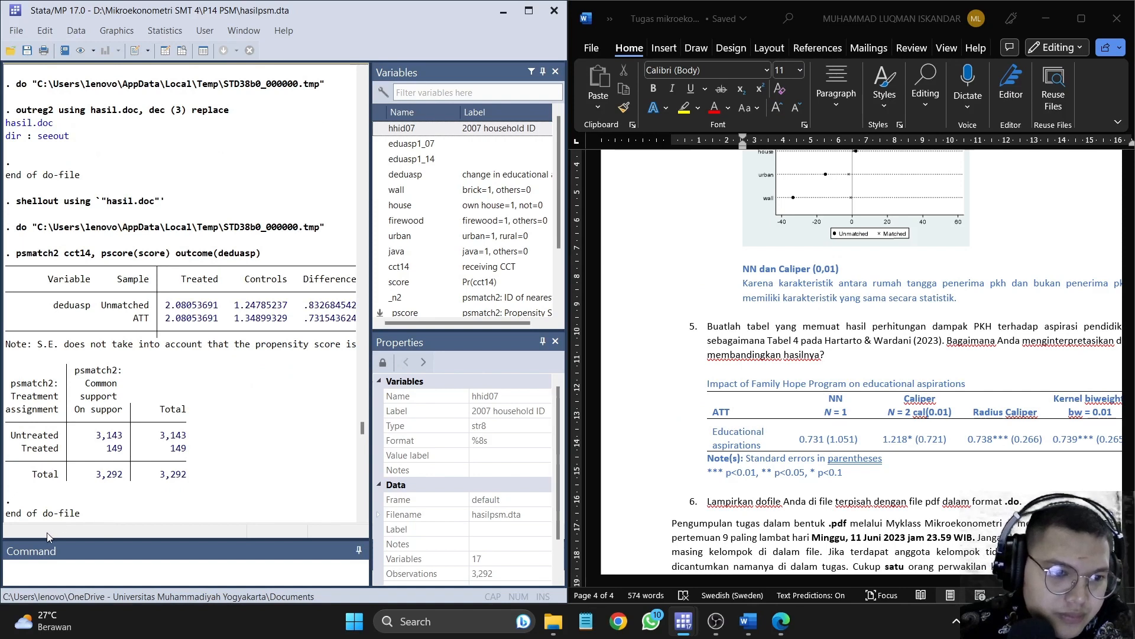
Step: Widen the results pane so the NN psmatch2 table shows its difference, S.E. and T-stat columns in full
scroll(197, 528, "down", 10)
scroll(371, 387, "up", 12)
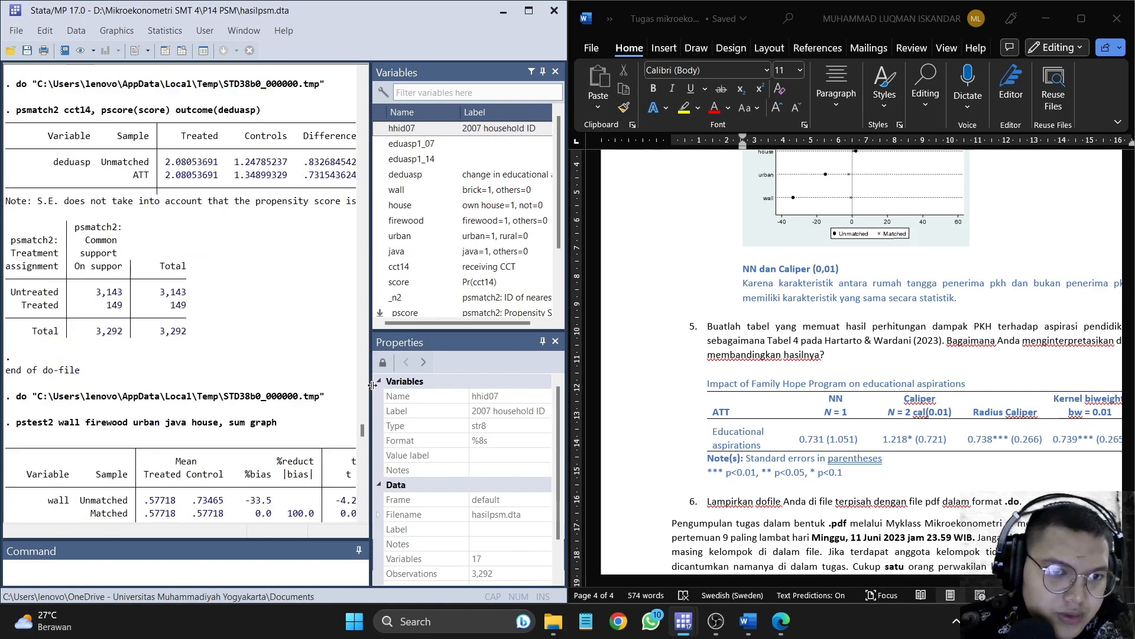
left_click_drag(374, 383, 501, 384)
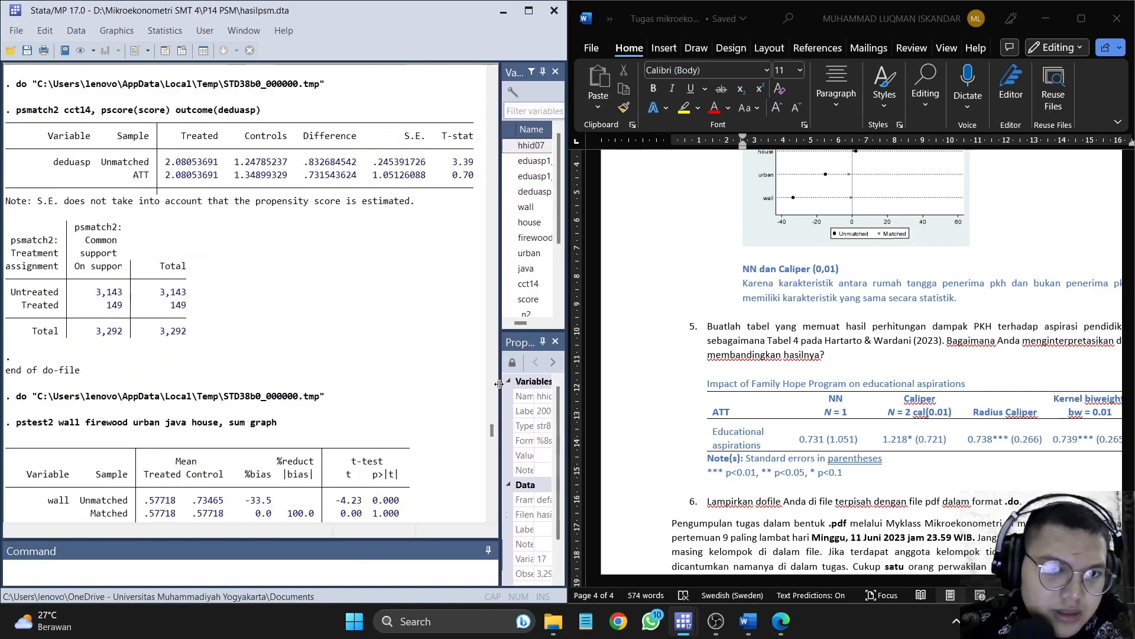
scroll(350, 368, "up", 3)
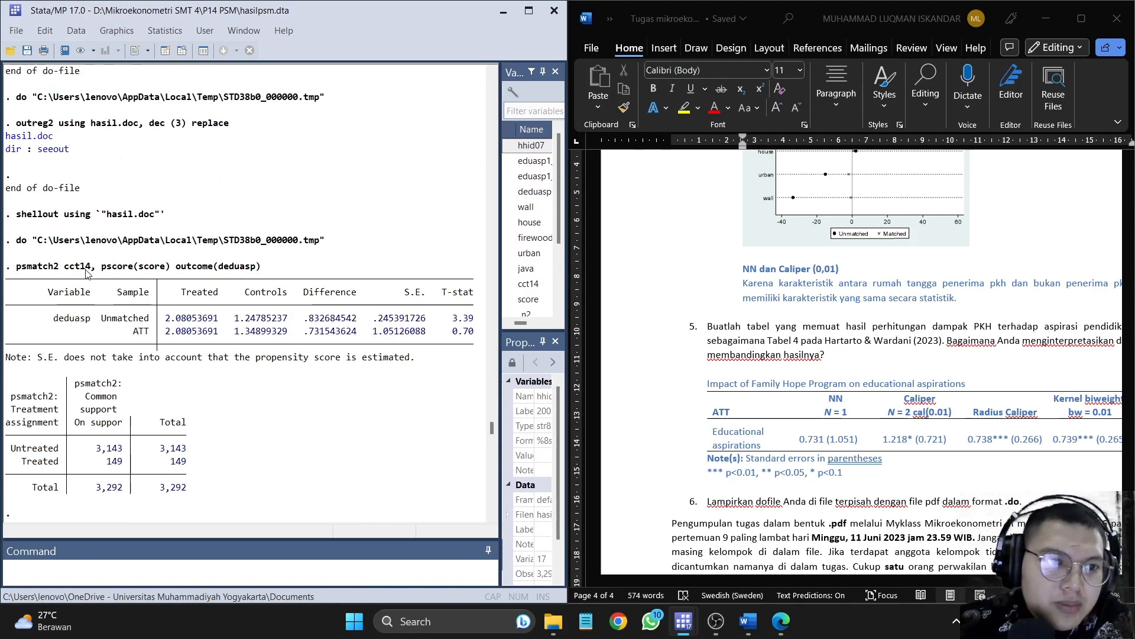
scroll(127, 272, "down", 3)
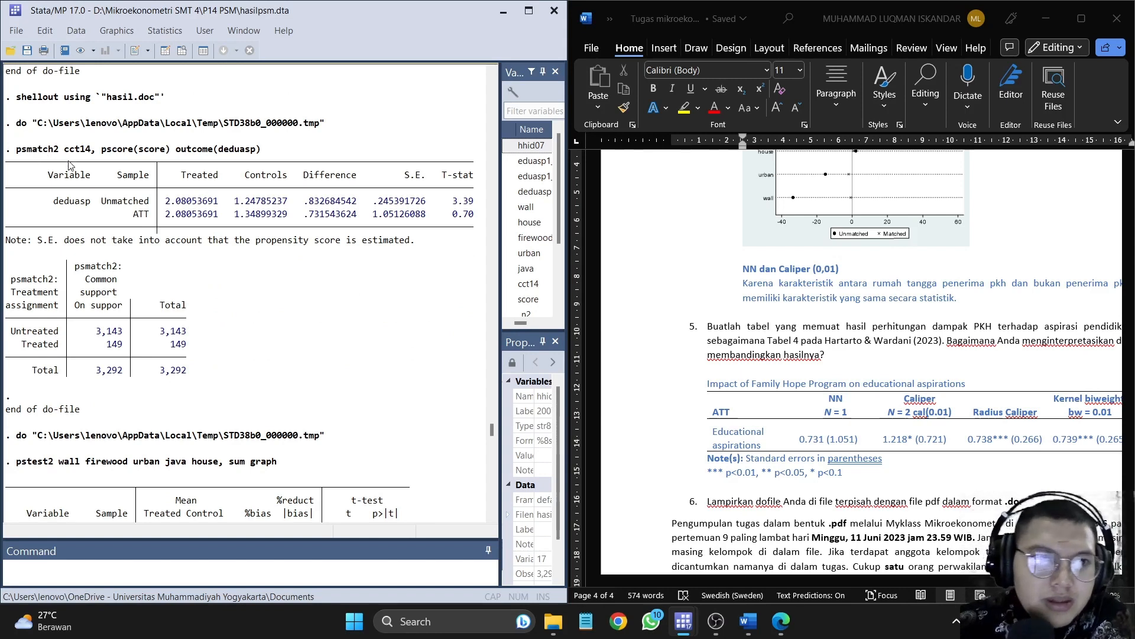
scroll(248, 355, "up", 4)
Step: Bring up the do-file, highlight the psmatch2 command for NN with replacement, and minimize the editor again
mouse_move(688, 615)
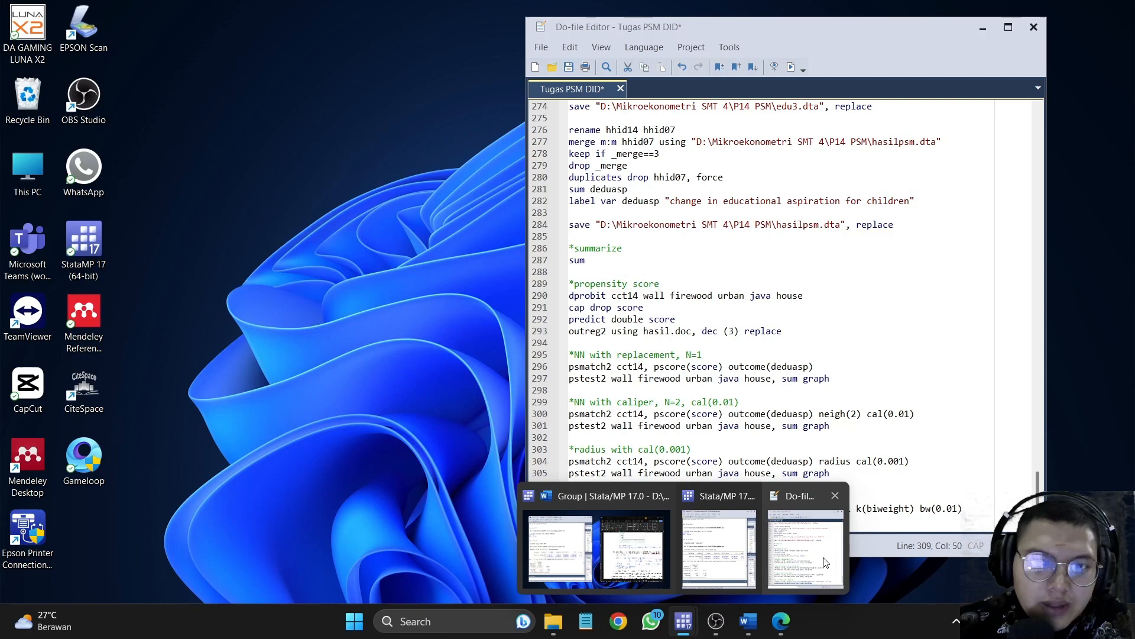
left_click(825, 561)
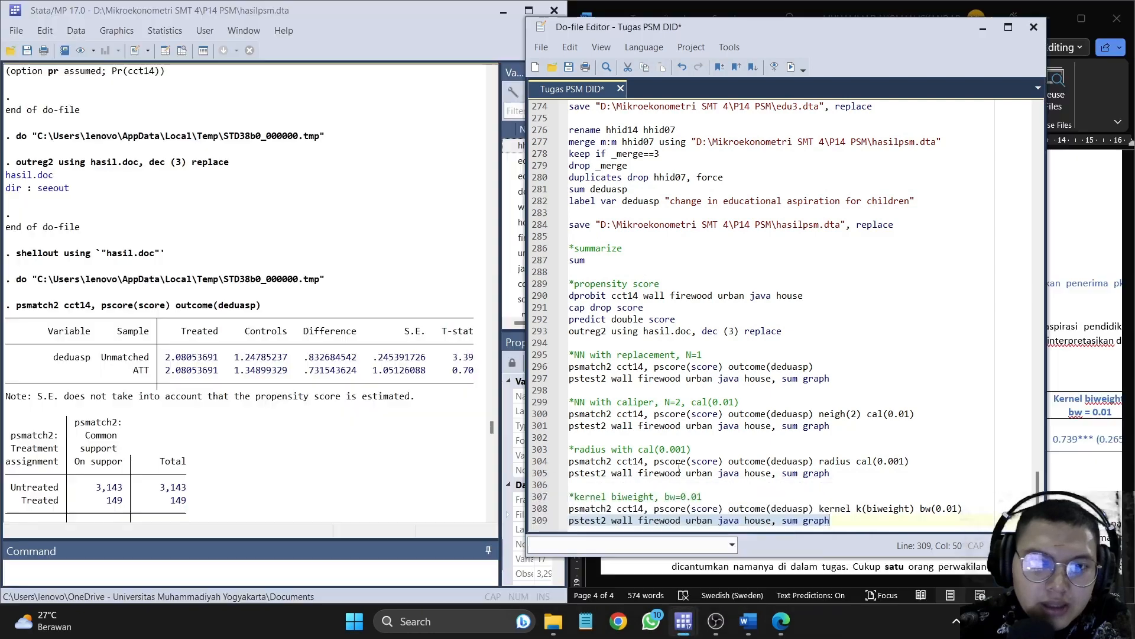
left_click(543, 367)
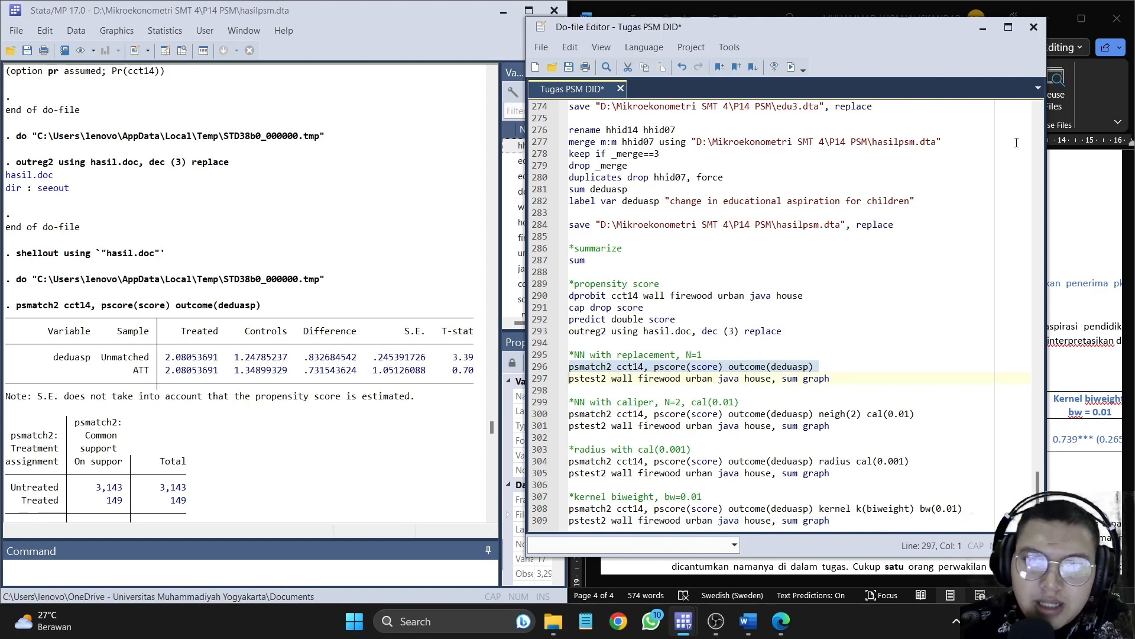
left_click(982, 27)
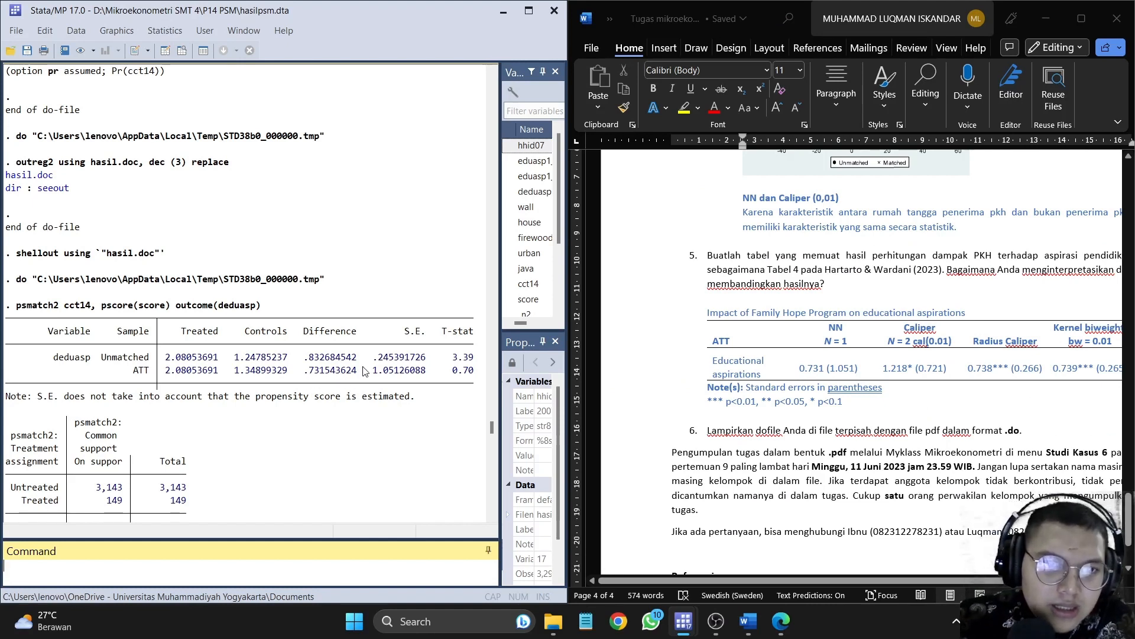
Step: Highlight the ATT standard error and difference in the NN psmatch2 output to read them against question 5's table
left_click_drag(373, 371, 396, 373)
left_click_drag(294, 372, 363, 372)
left_click(305, 380)
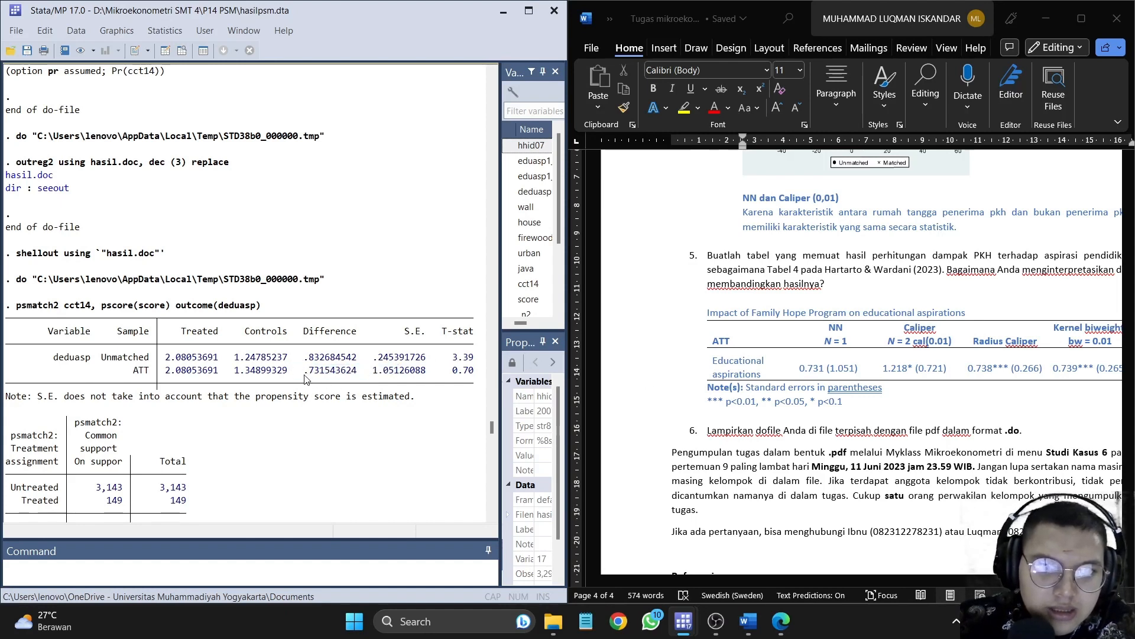
left_click_drag(311, 377, 323, 375)
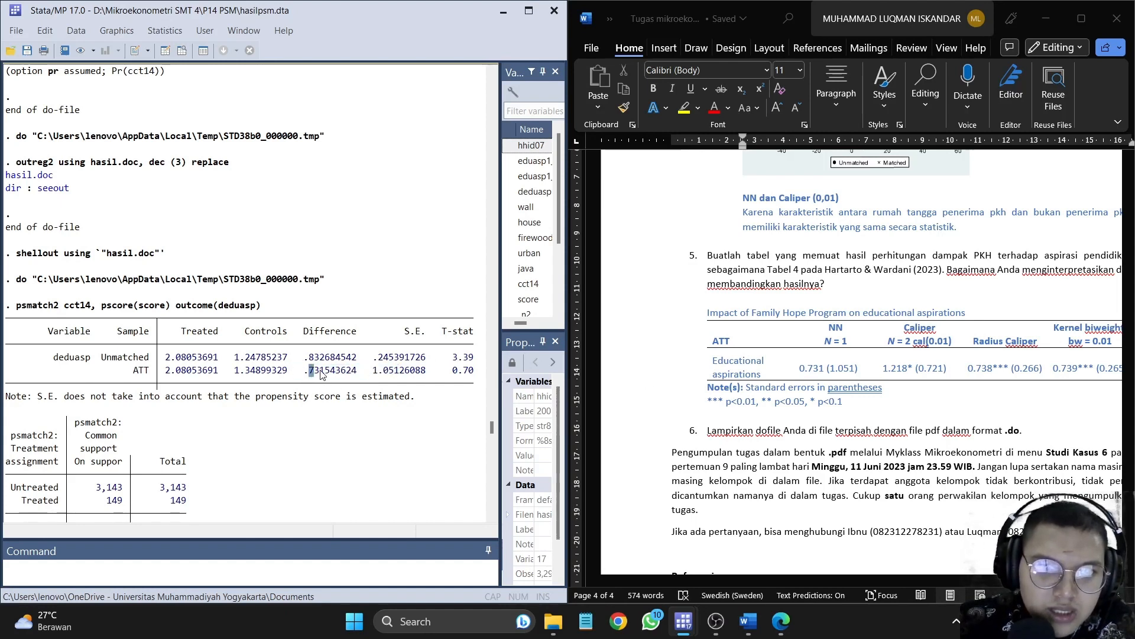
left_click(322, 376)
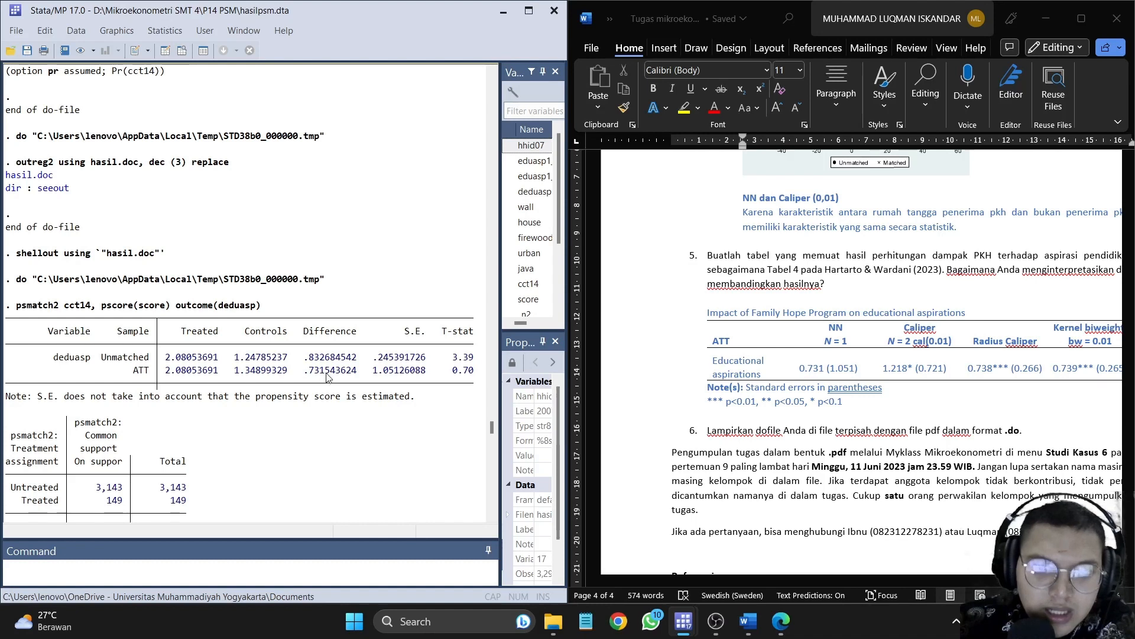
Step: Compare the answer key's NN standard error and star marking with the ATT t-stat, bringing question 5's whole table into view
left_click(854, 371)
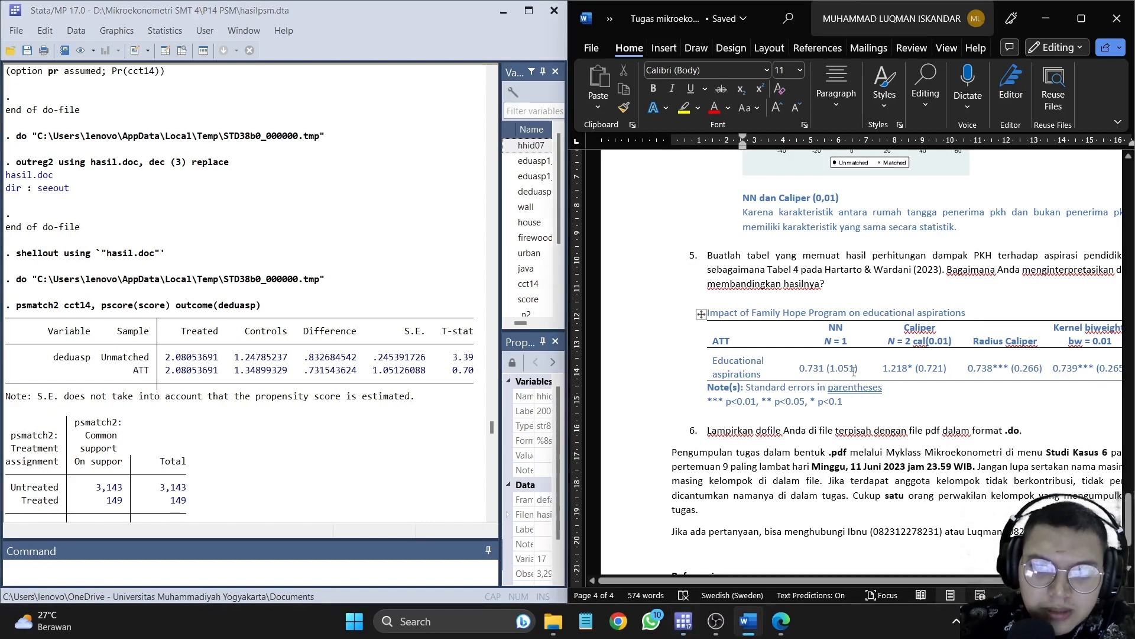
double_click(831, 369)
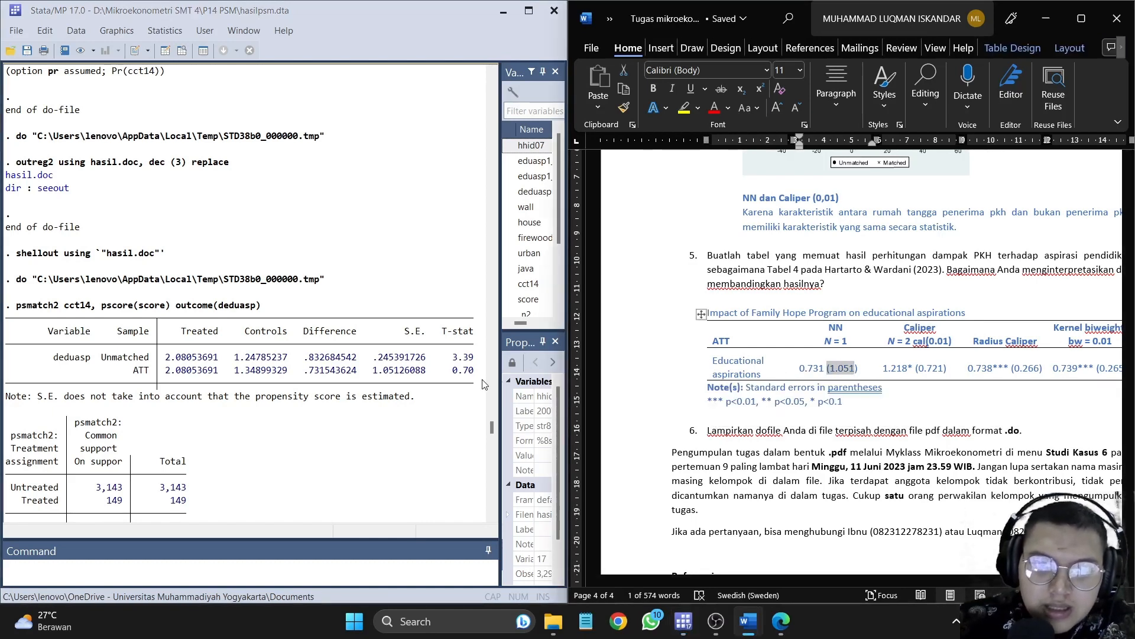
left_click_drag(453, 372, 467, 376)
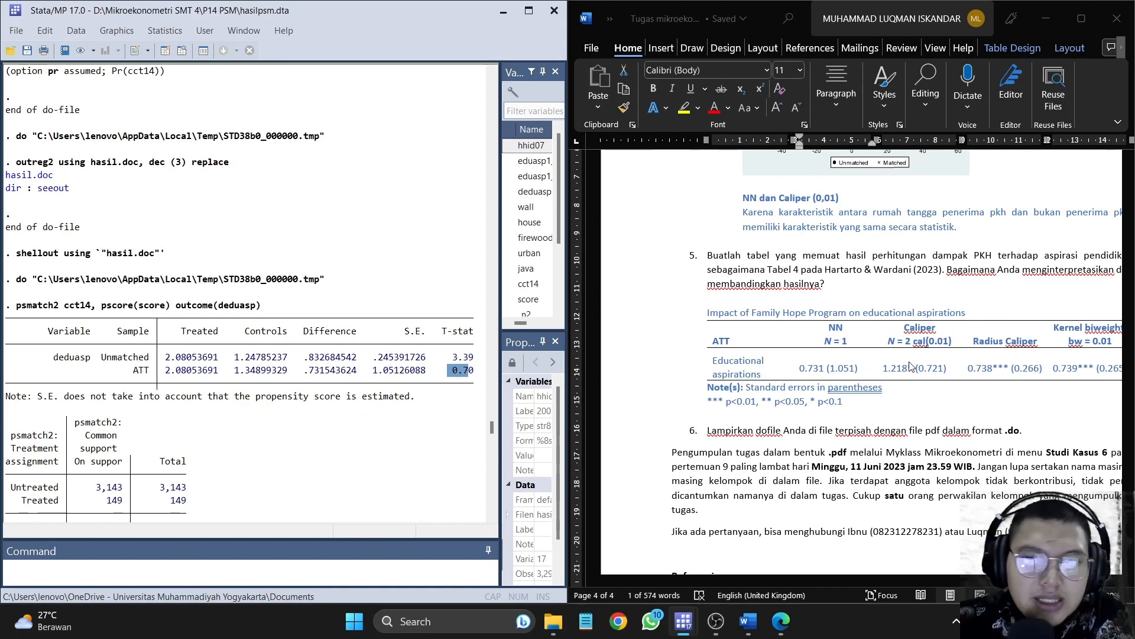
left_click(796, 580)
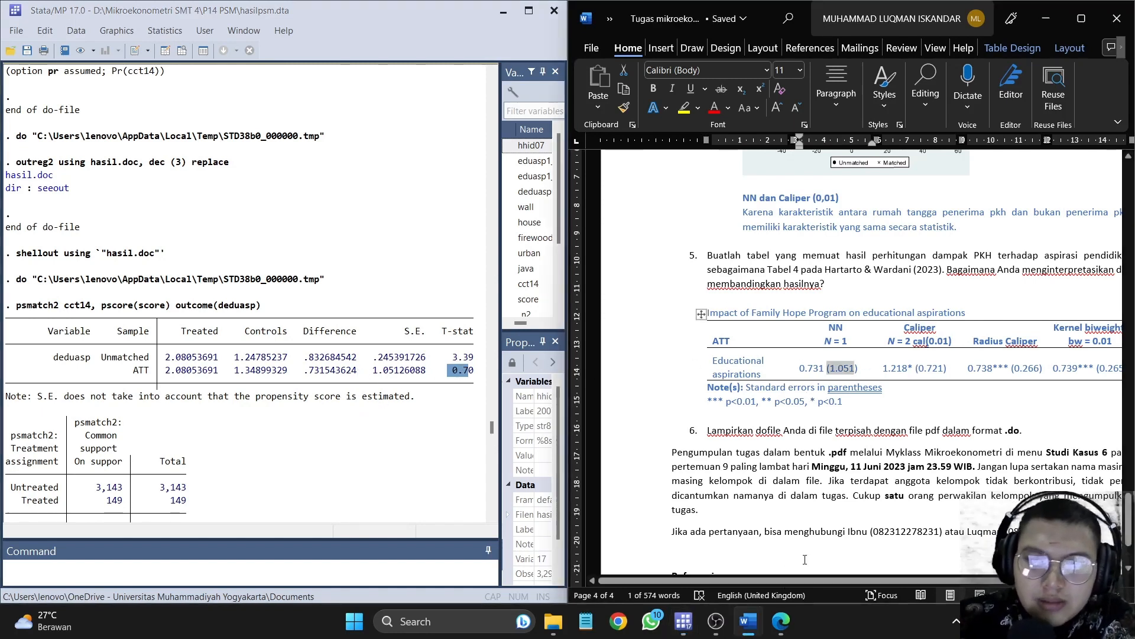
left_click_drag(798, 581, 852, 585)
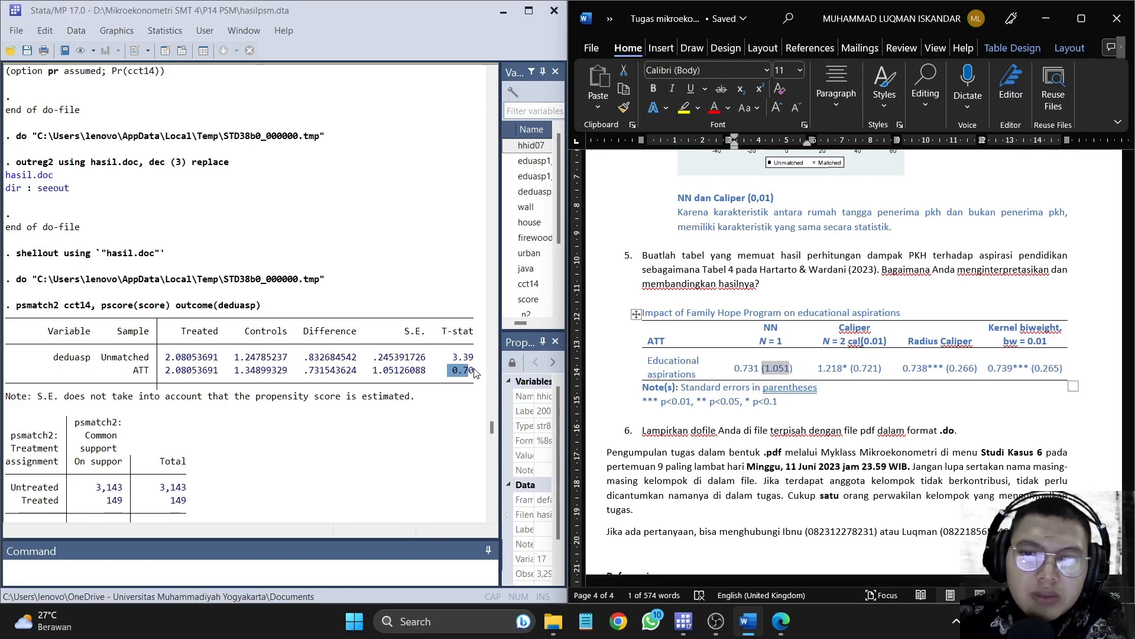
Step: Find the psmatch2 output for neigh(2) cal(0.01) and compare its ATT difference with the answer key's Caliper entry
scroll(317, 418, "down", 20)
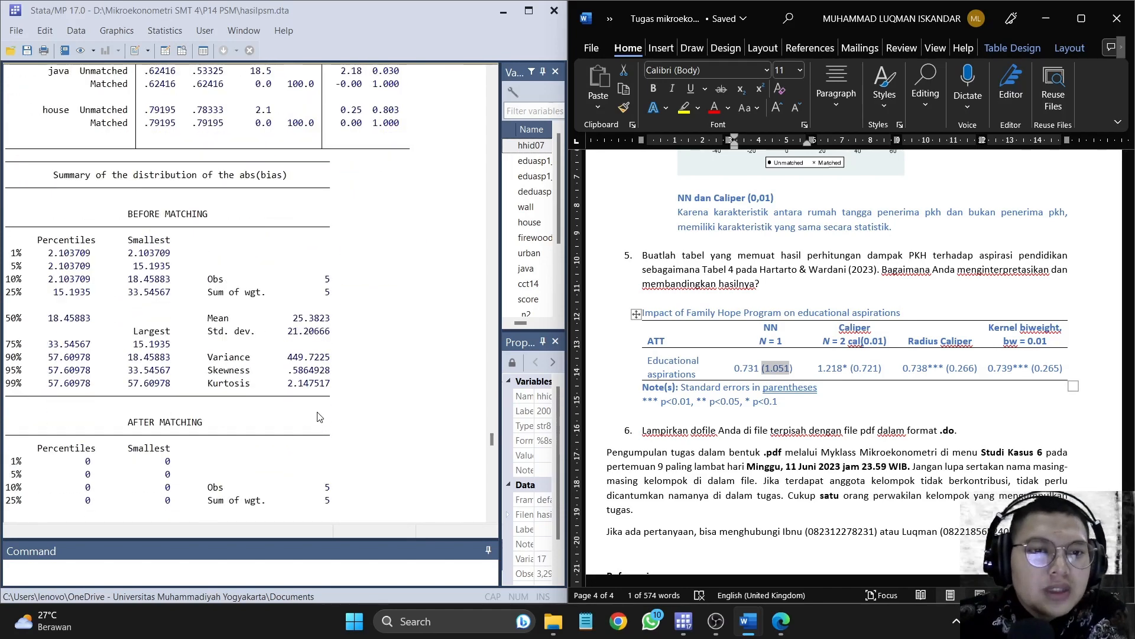
scroll(317, 418, "down", 8)
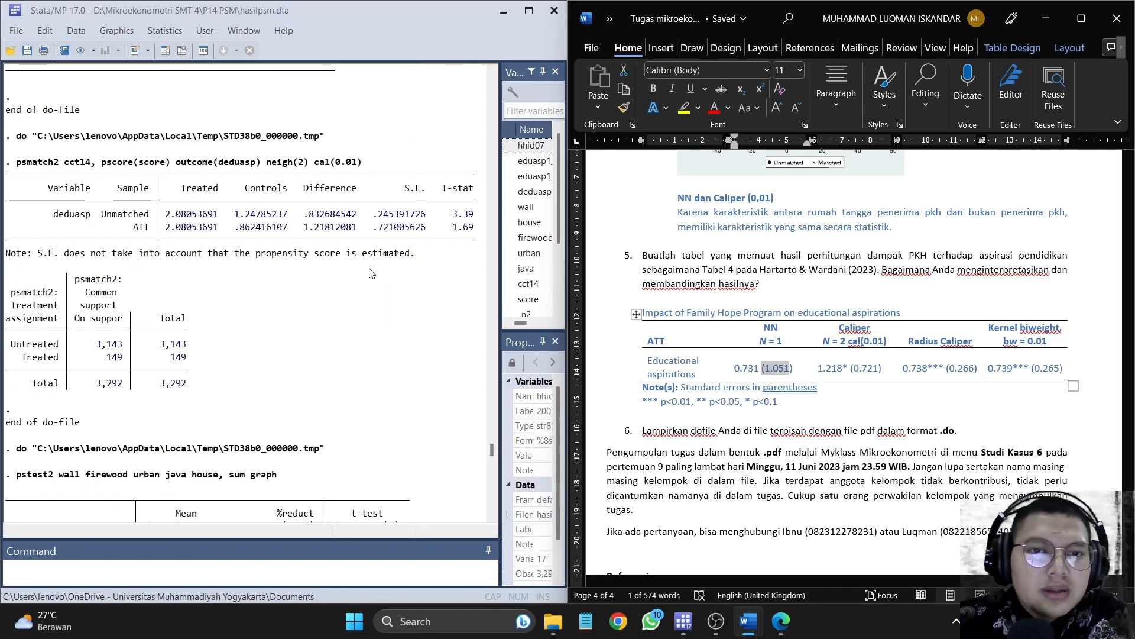
left_click_drag(59, 201, 357, 202)
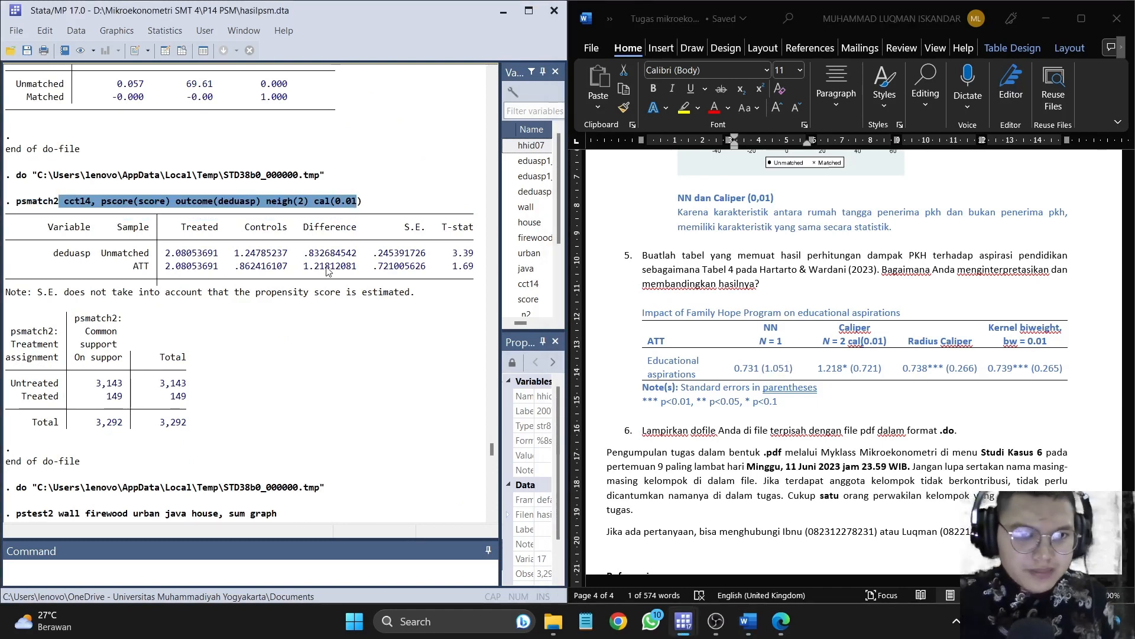
left_click_drag(305, 267, 313, 267)
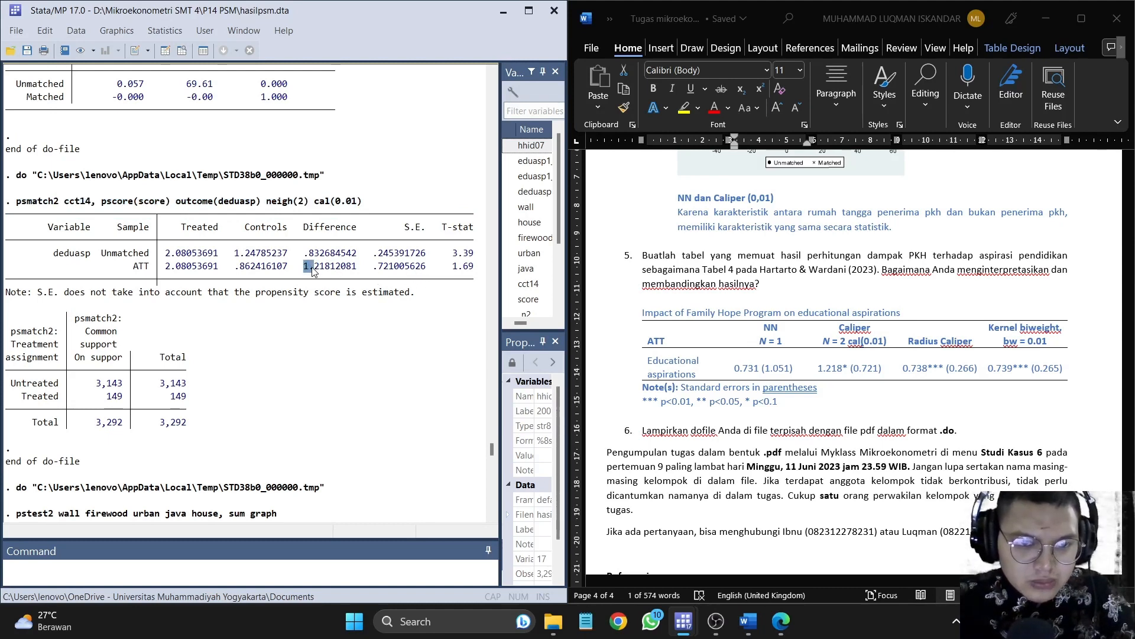
left_click(845, 367)
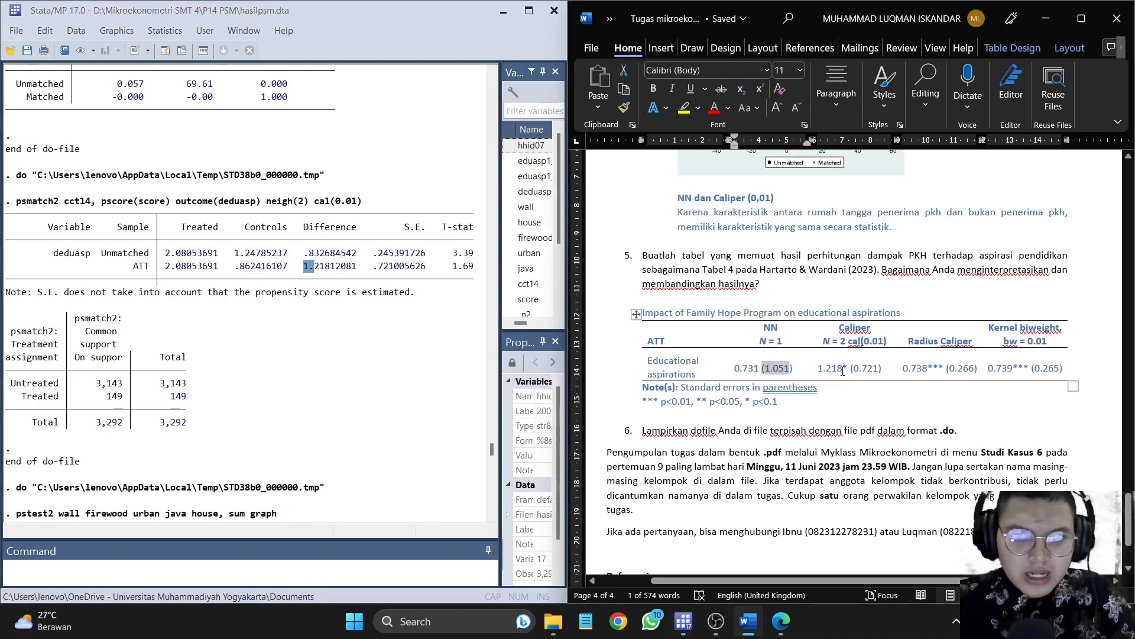
left_click(843, 368)
type("*")
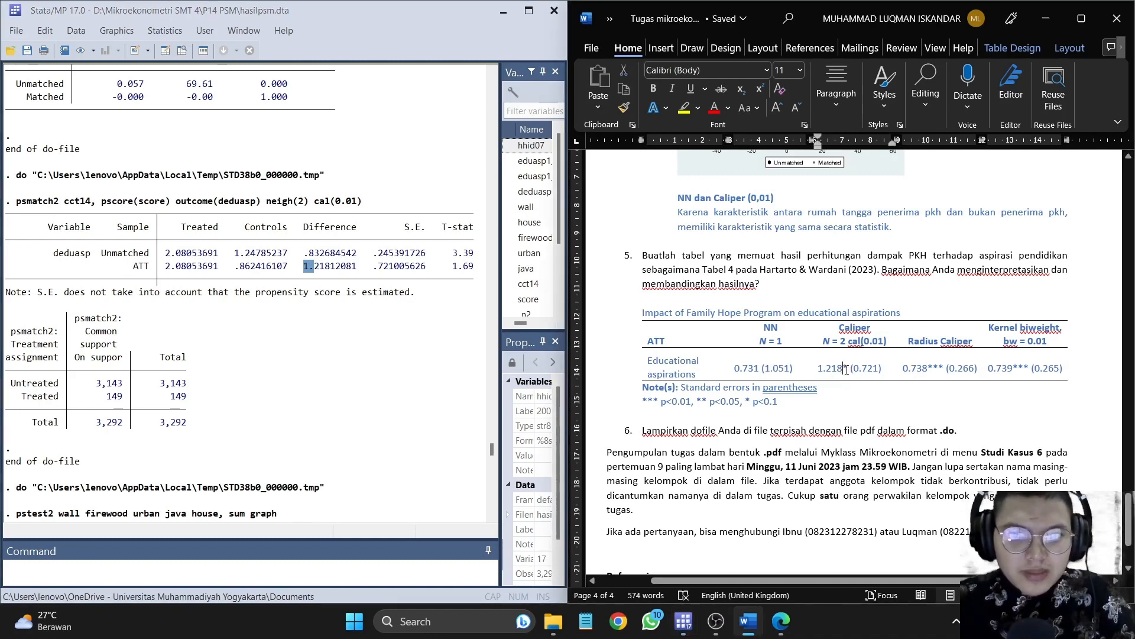
Step: Check the caliper ATT's t-stat against the significance star legend under question 5's table, and examine its difference and standard error
left_click_drag(449, 266, 478, 268)
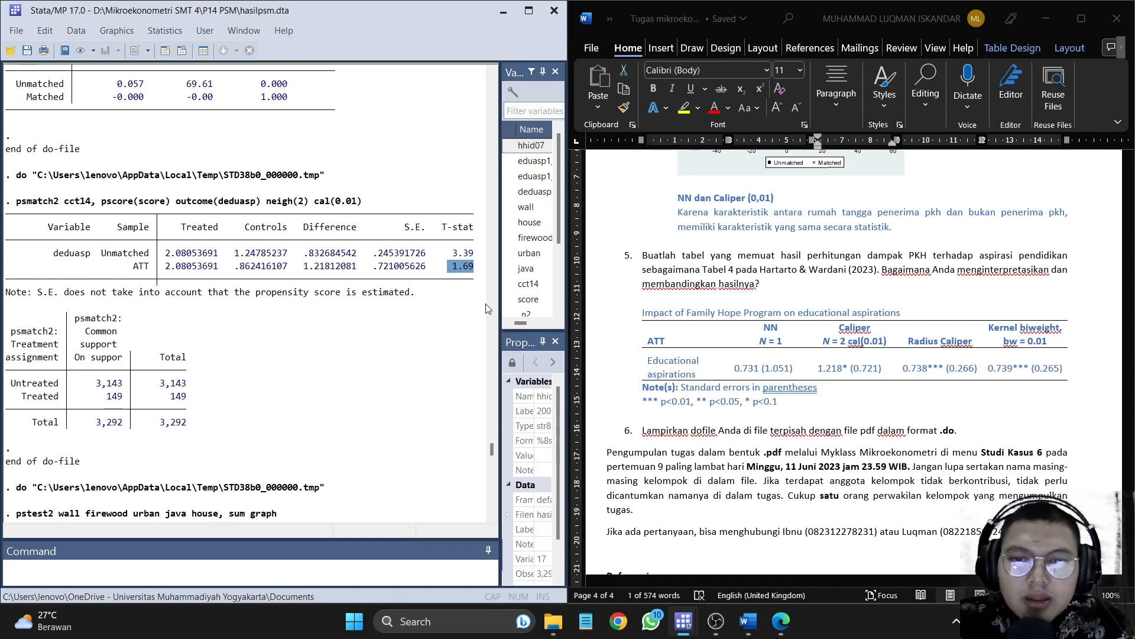
left_click(644, 402)
left_click_drag(643, 402, 691, 402)
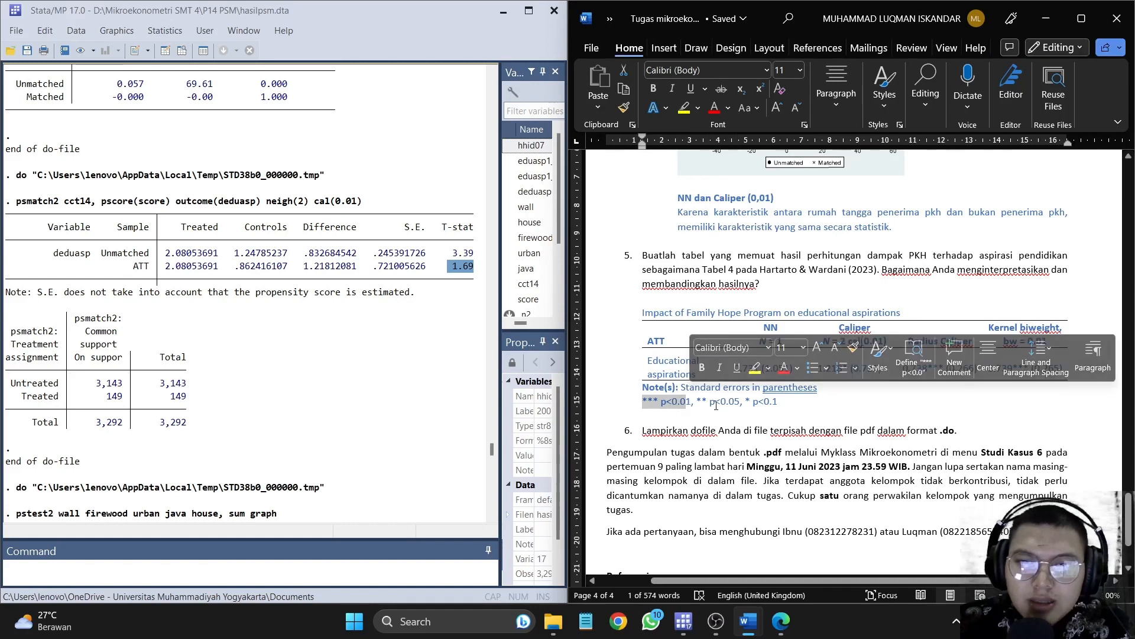
left_click_drag(697, 403, 783, 402)
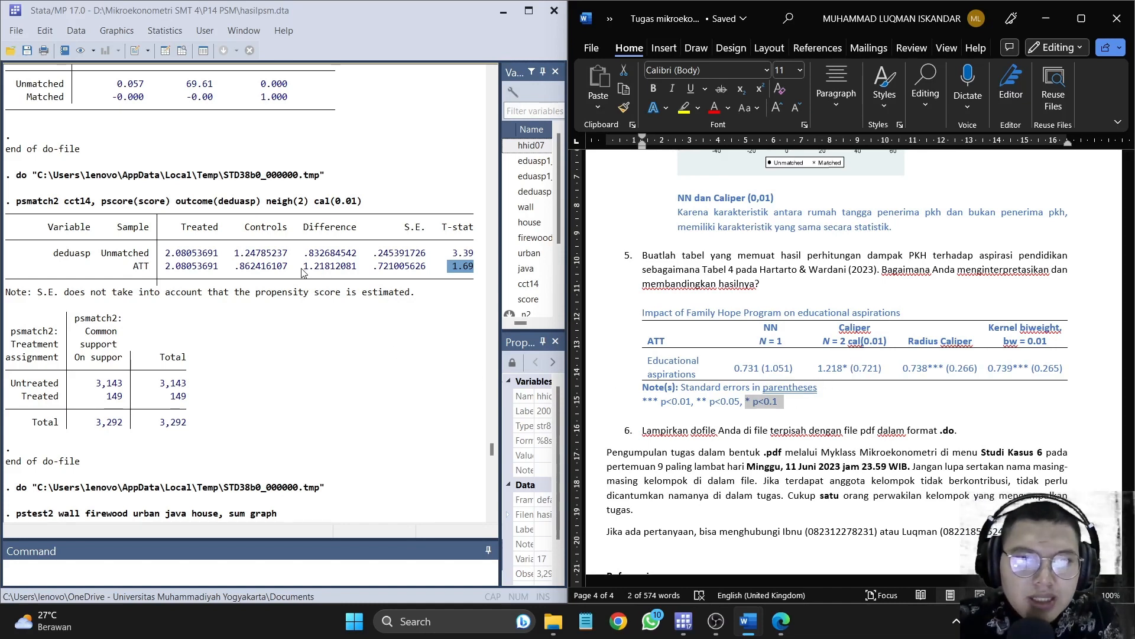
left_click_drag(299, 273, 417, 267)
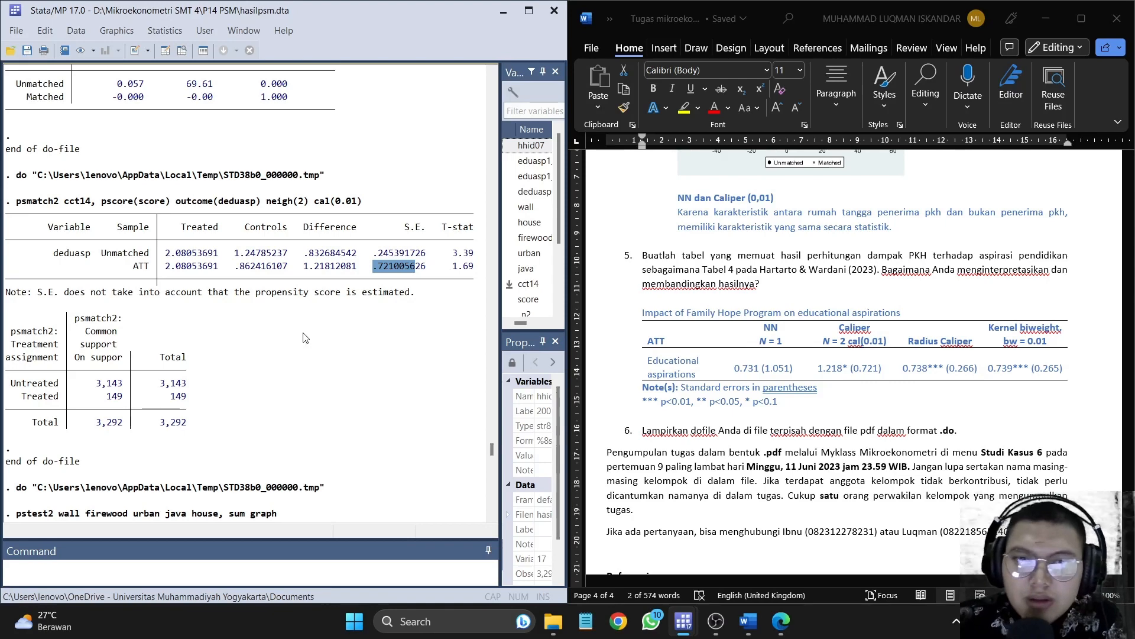
Step: Find the psmatch2 output for radius cal(0.001) and compare its ATT difference, t-stat and standard error with the Radius Caliper entry
scroll(222, 418, "down", 20)
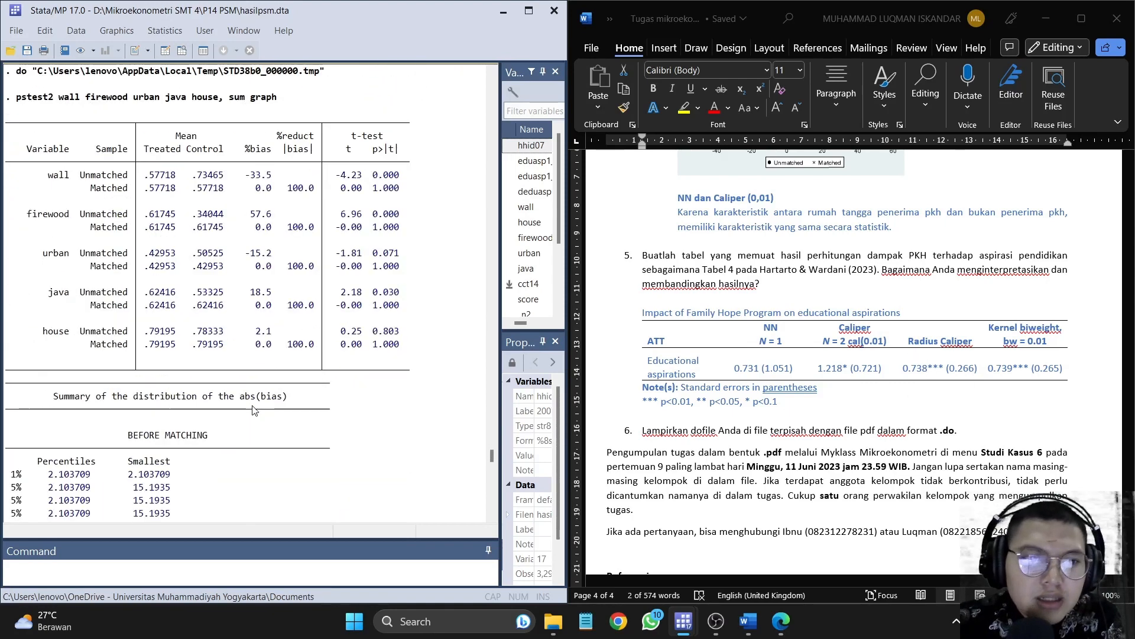
scroll(258, 412, "down", 4)
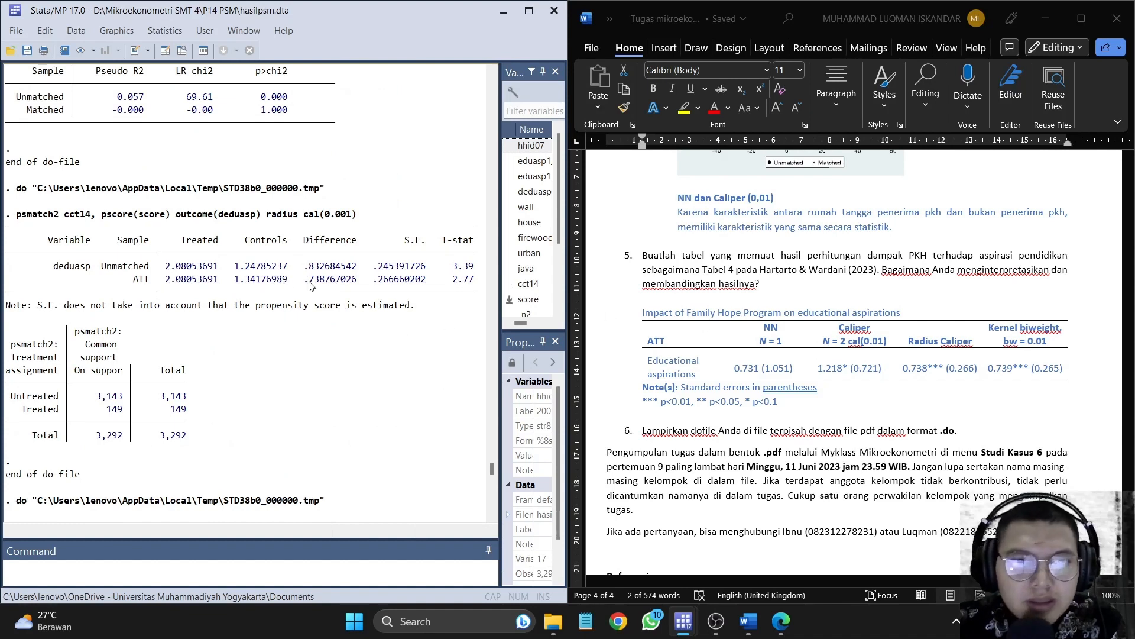
left_click_drag(305, 281, 340, 281)
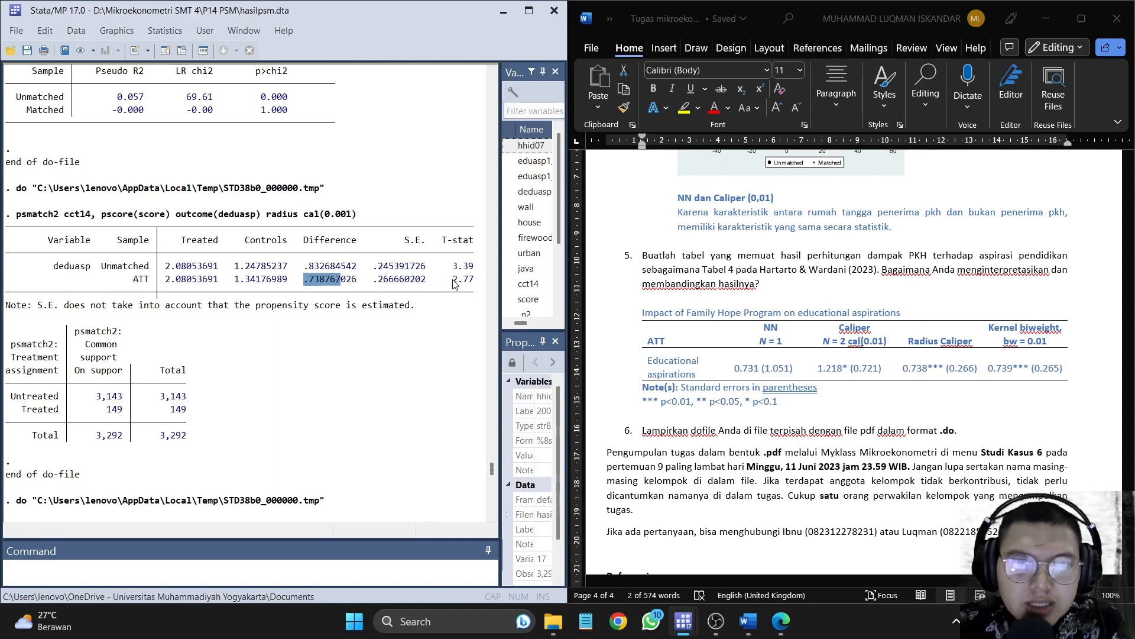
left_click_drag(453, 281, 476, 281)
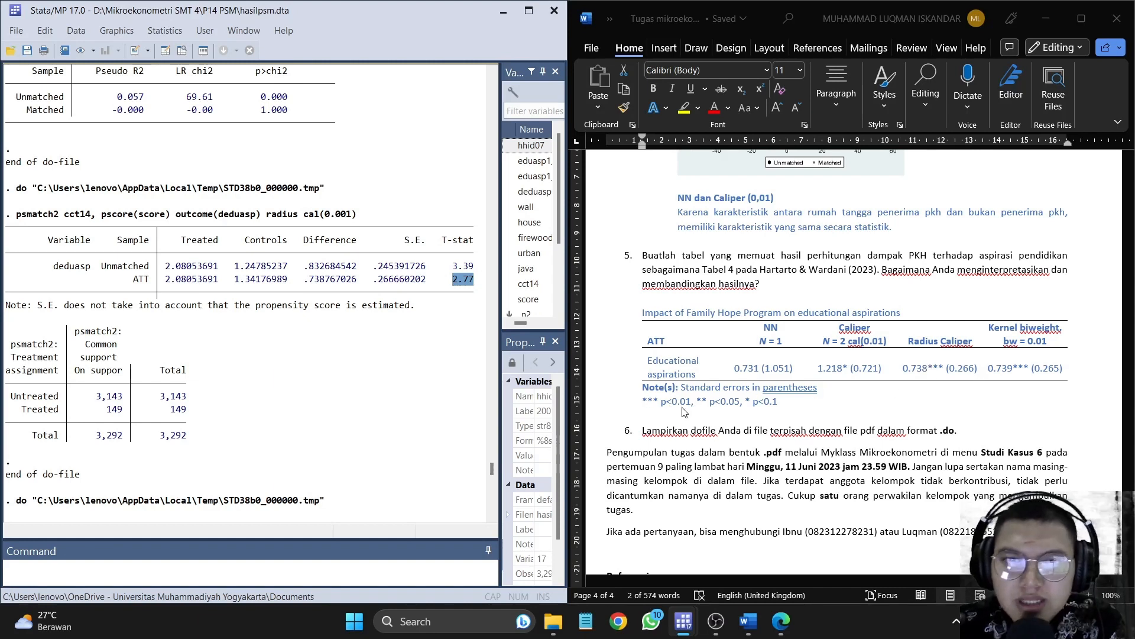
mouse_move(374, 282)
left_mouse_down()
mouse_move(405, 263)
mouse_move(371, 288)
mouse_move(382, 288)
left_mouse_up()
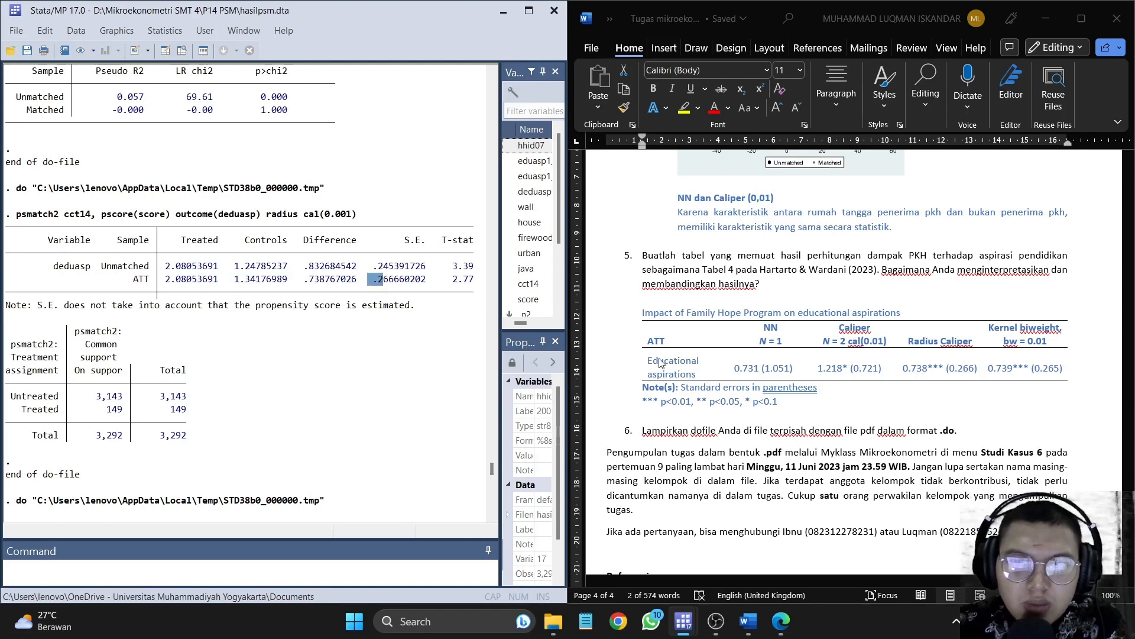
left_click(962, 367)
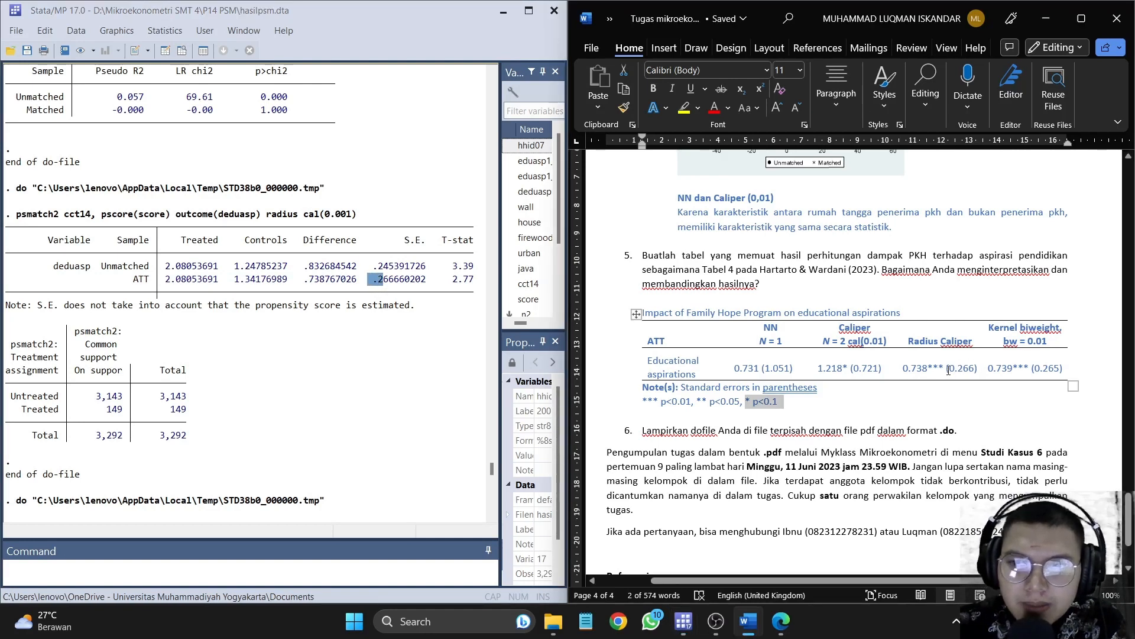
left_click_drag(948, 370, 979, 370)
Step: Find the psmatch2 output for kernel k(biweight) bw(0.01) and compare its ATT difference and standard error with the Kernel biweight entry
left_click(378, 357)
scroll(379, 357, "down", 5)
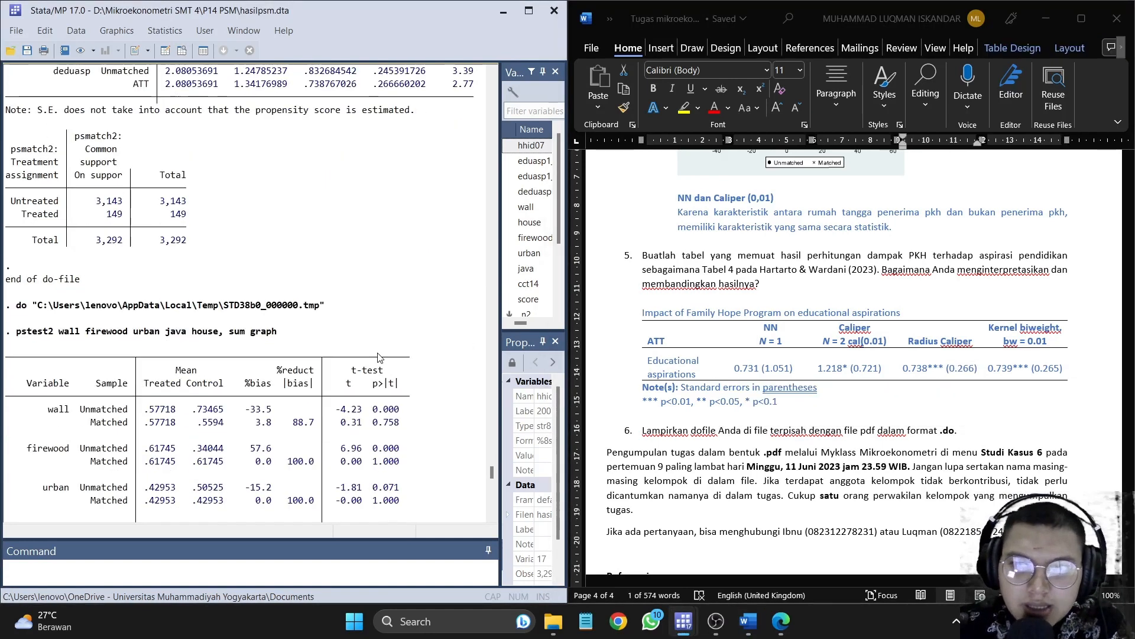
scroll(379, 359, "down", 20)
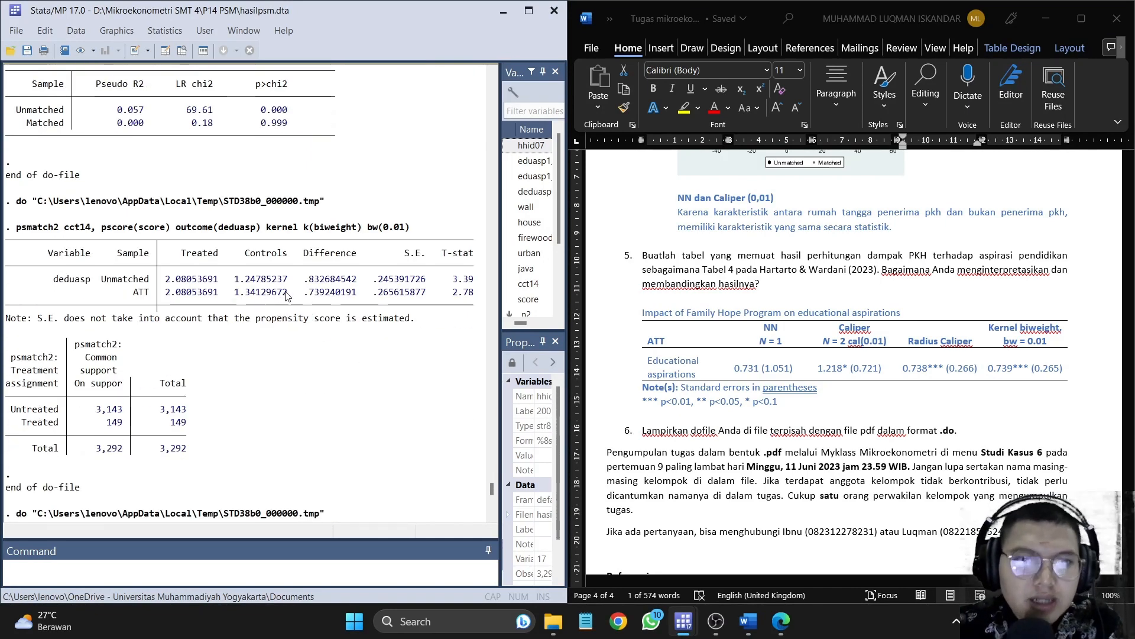
left_click_drag(307, 291, 360, 293)
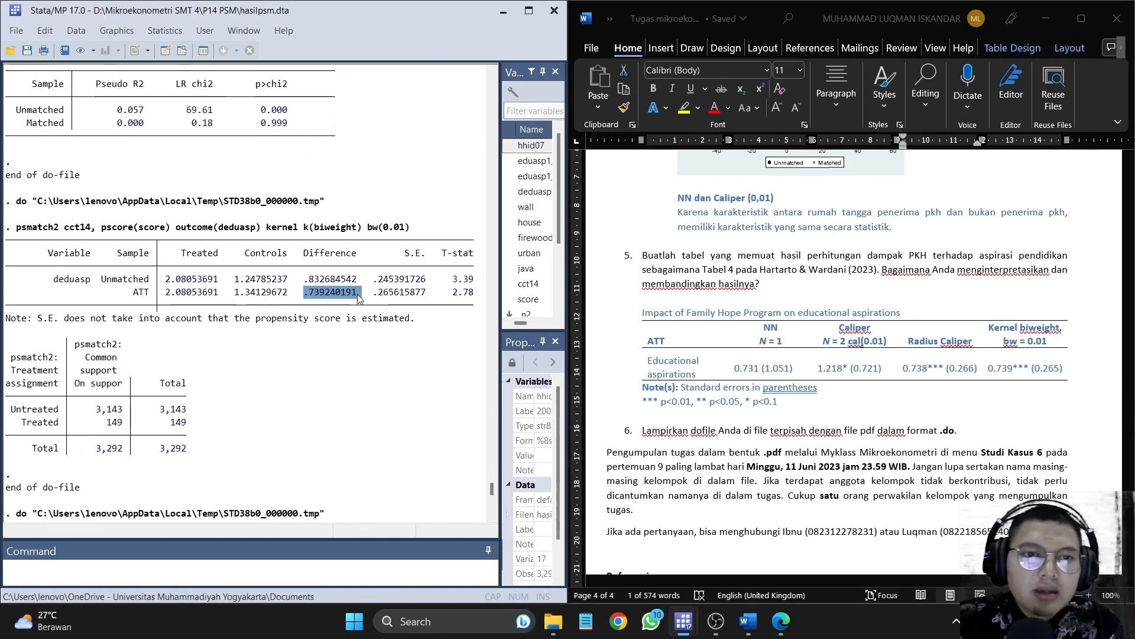
left_click(306, 299)
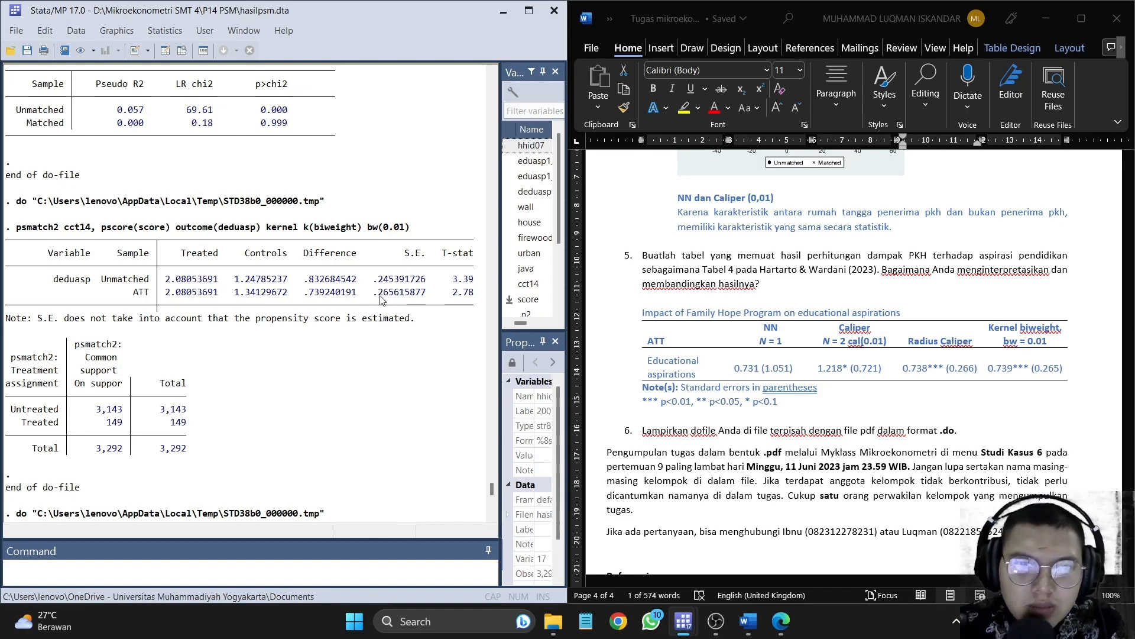
left_click(1041, 366)
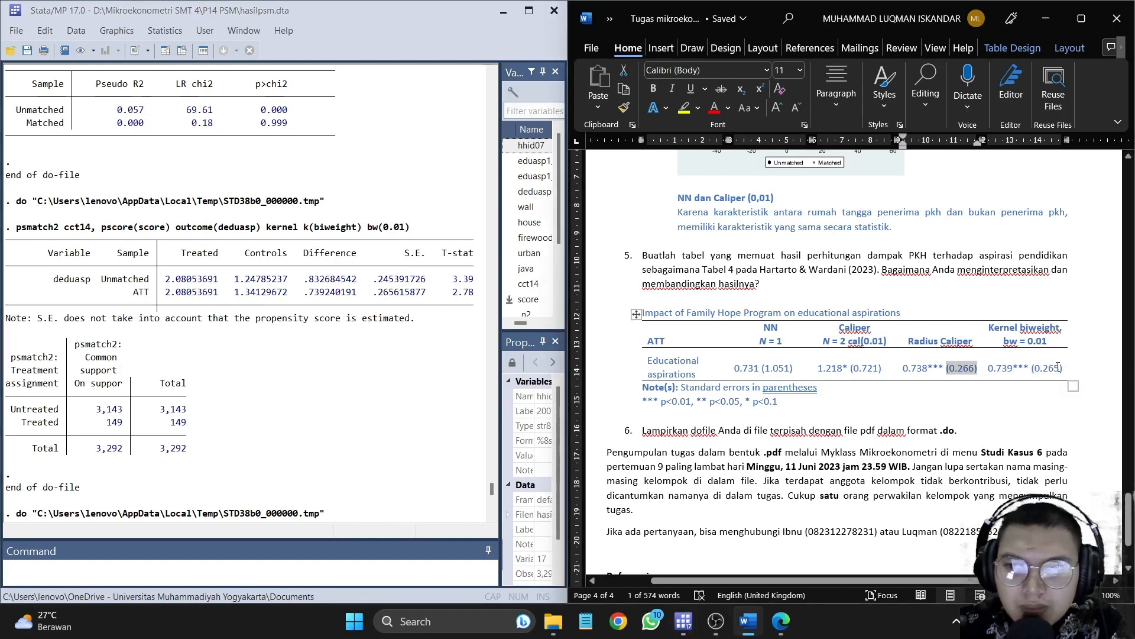
left_click(819, 368)
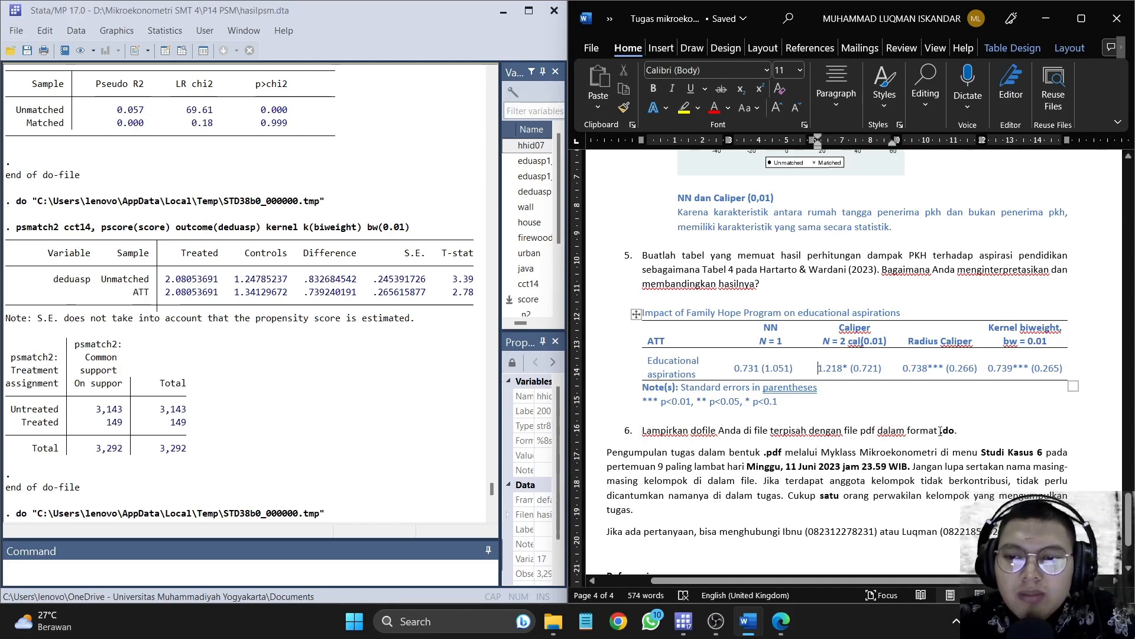
Step: Switch to the Tugas PSM DID do-file and review the code identifying 2014 CCT recipients and eliminating 2007 recipients
left_click(684, 621)
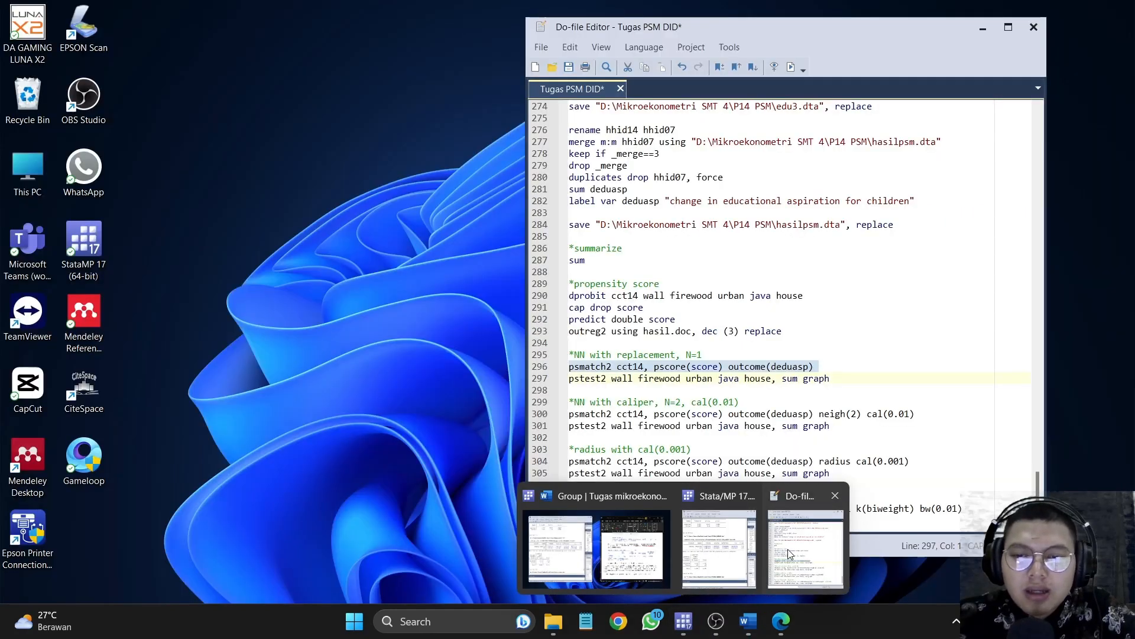
left_click(788, 549)
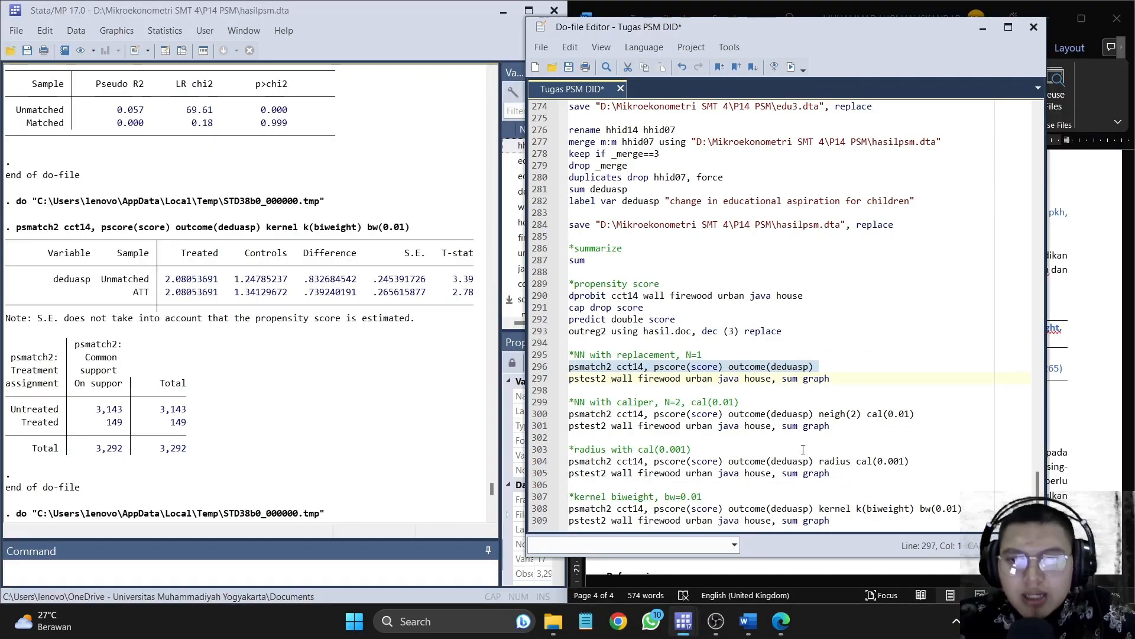
scroll(715, 141, "up", 20)
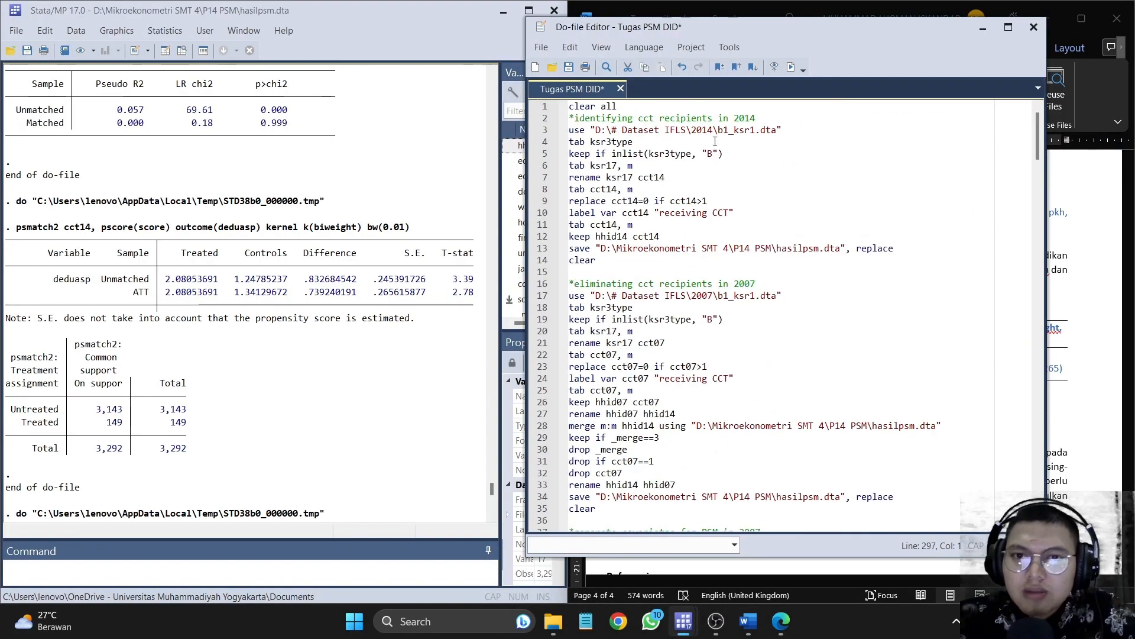
left_click_drag(569, 107, 779, 519)
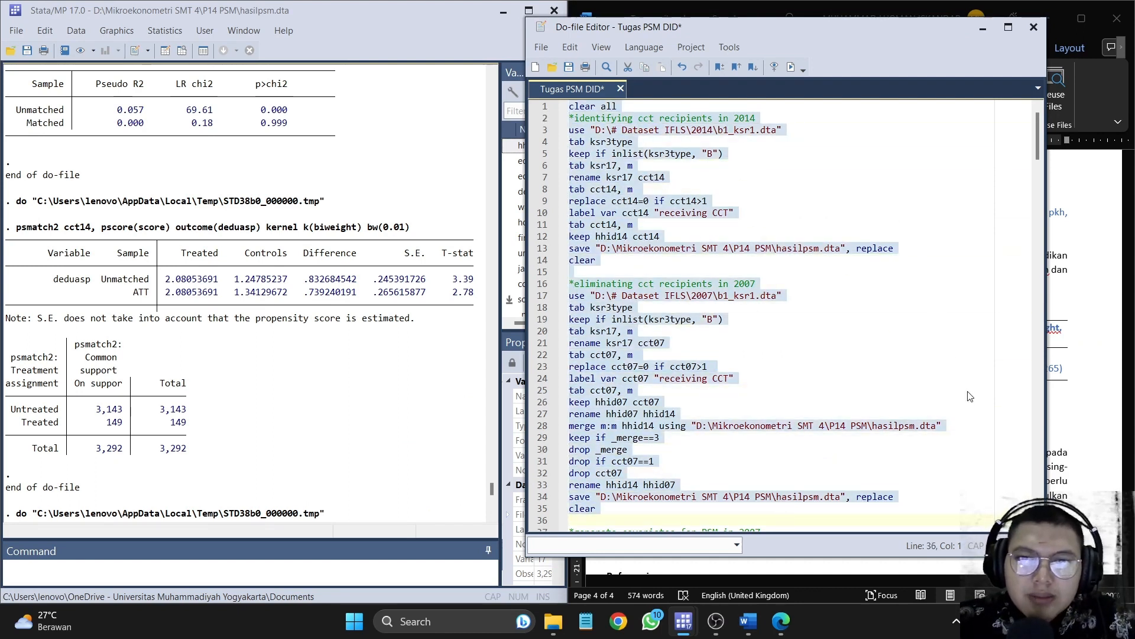
Step: Review the do-file blocks generating the 2007 PSM covariates: location characteristics, housing characteristics and household materials
scroll(871, 440, "down", 12)
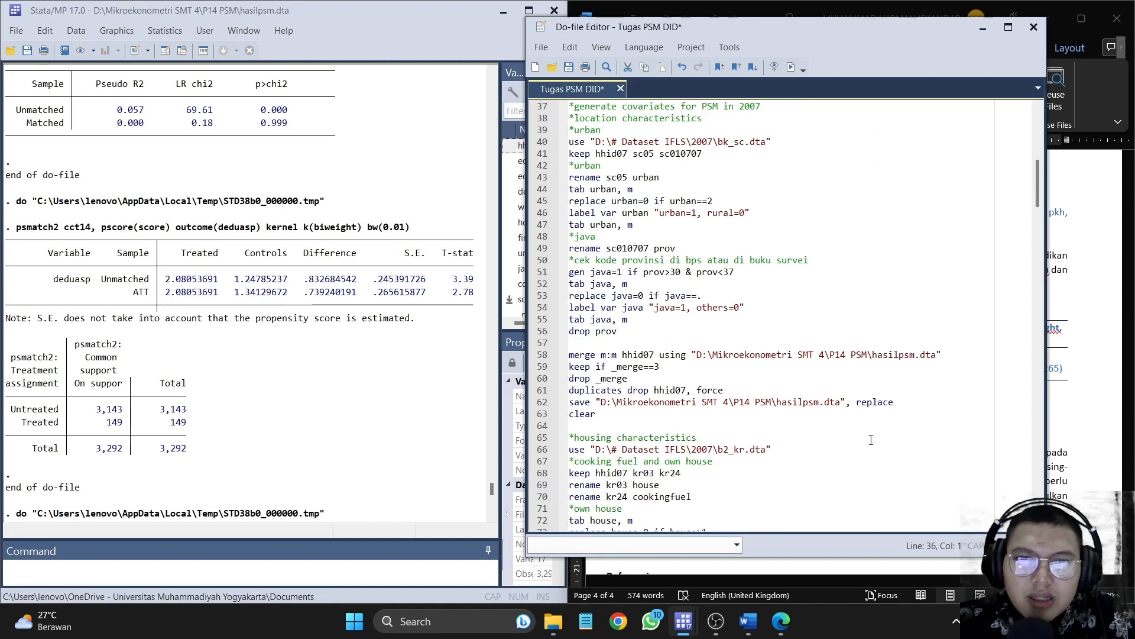
scroll(756, 366, "up", 1)
left_click_drag(541, 142, 860, 454)
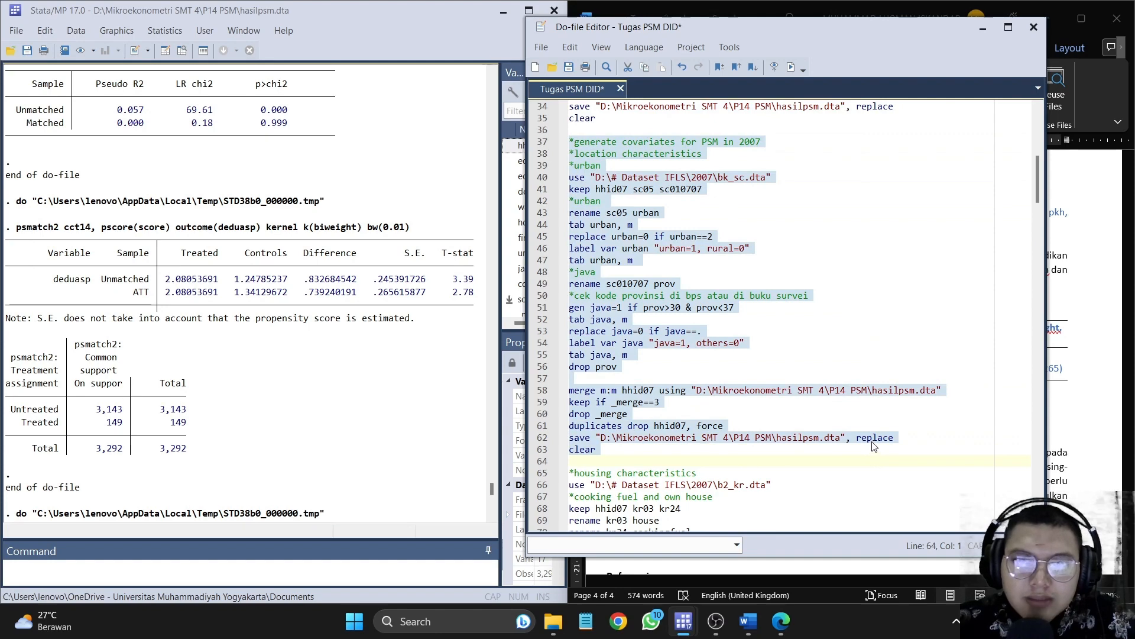
scroll(804, 394, "down", 9)
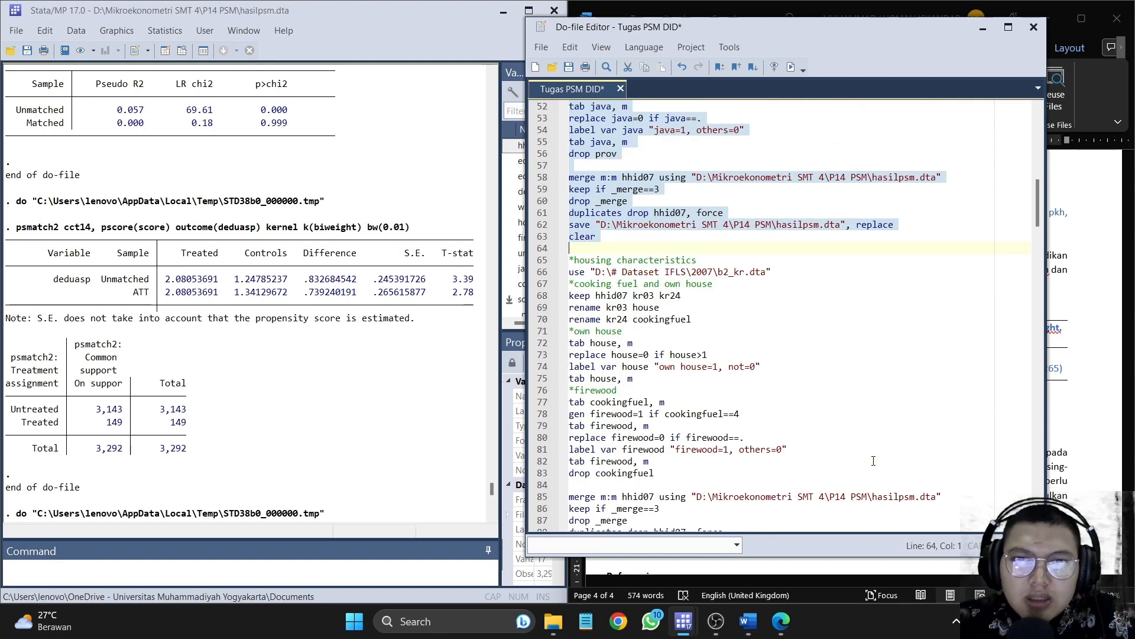
left_click_drag(539, 155, 825, 452)
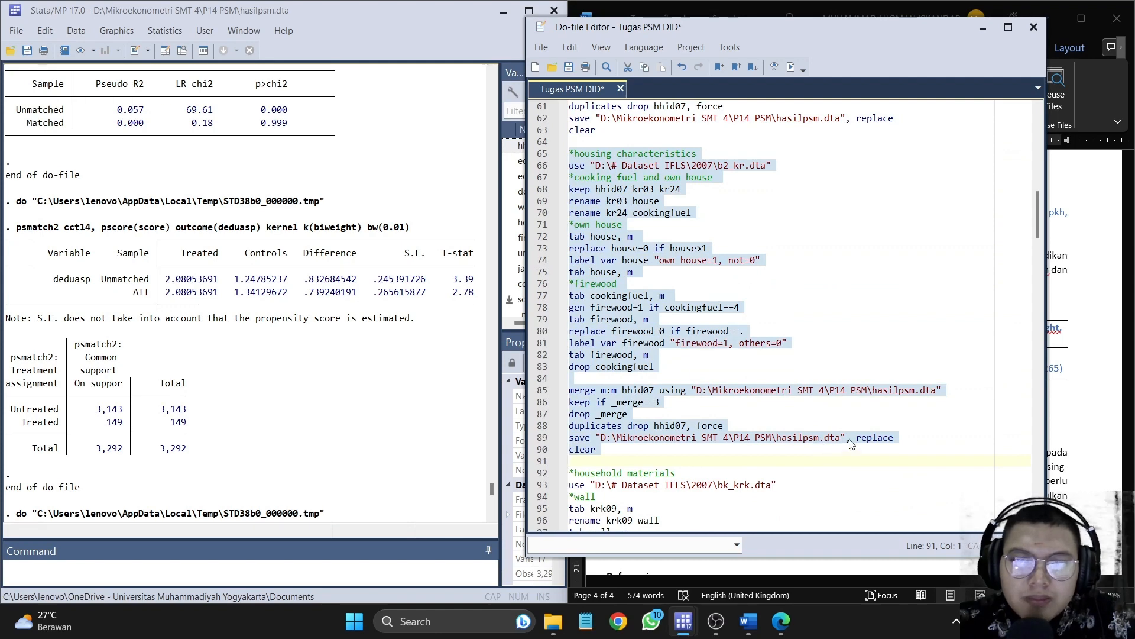
scroll(860, 447, "down", 9)
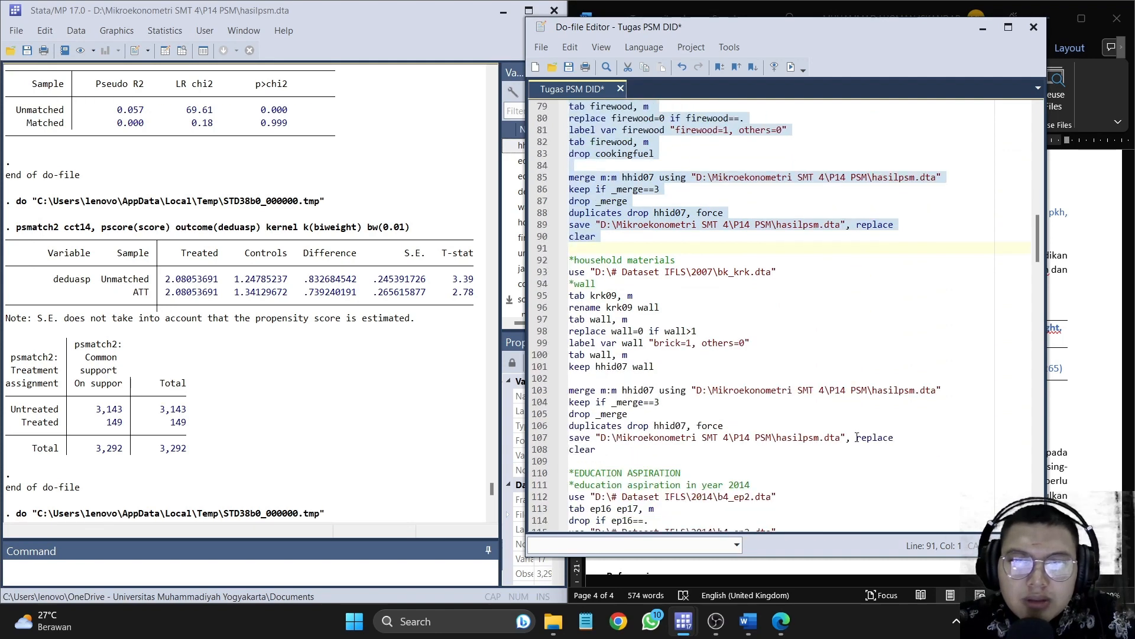
left_click_drag(536, 158, 727, 346)
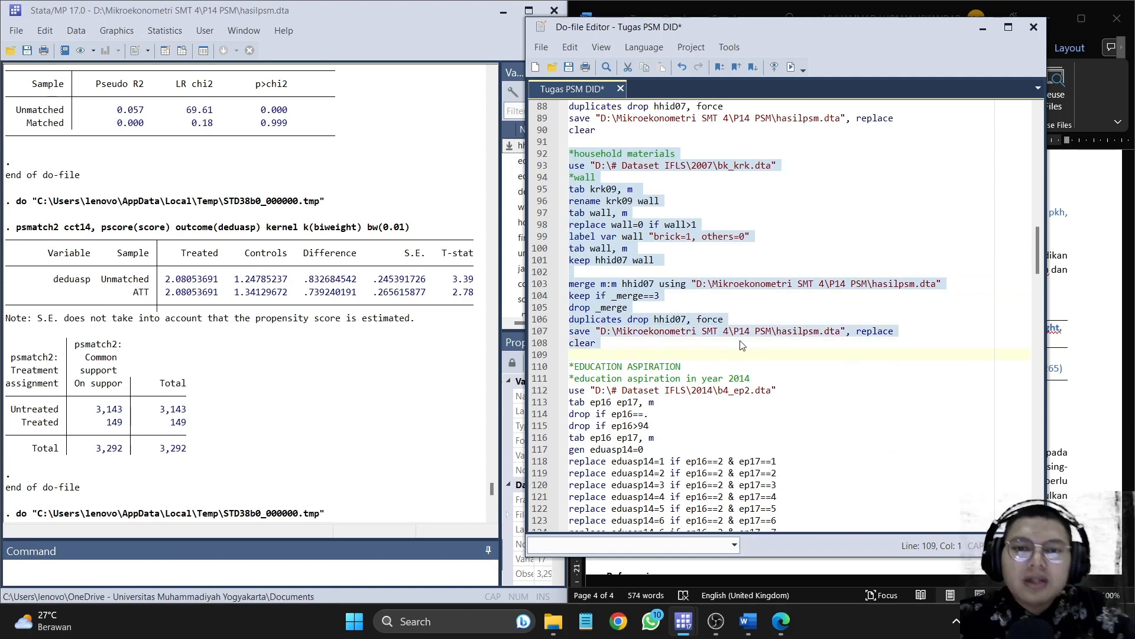
Step: Review the 2014 education aspiration code, from the eduasp14 recoding to the block that saves edu.dta
scroll(765, 347, "down", 7)
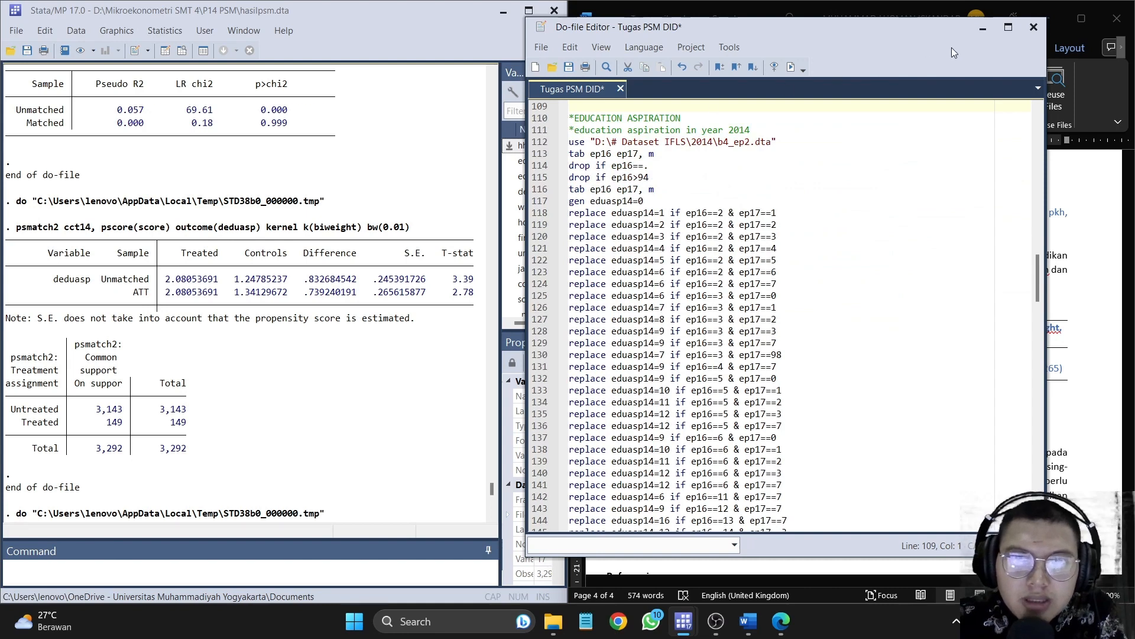
left_click_drag(535, 118, 717, 524)
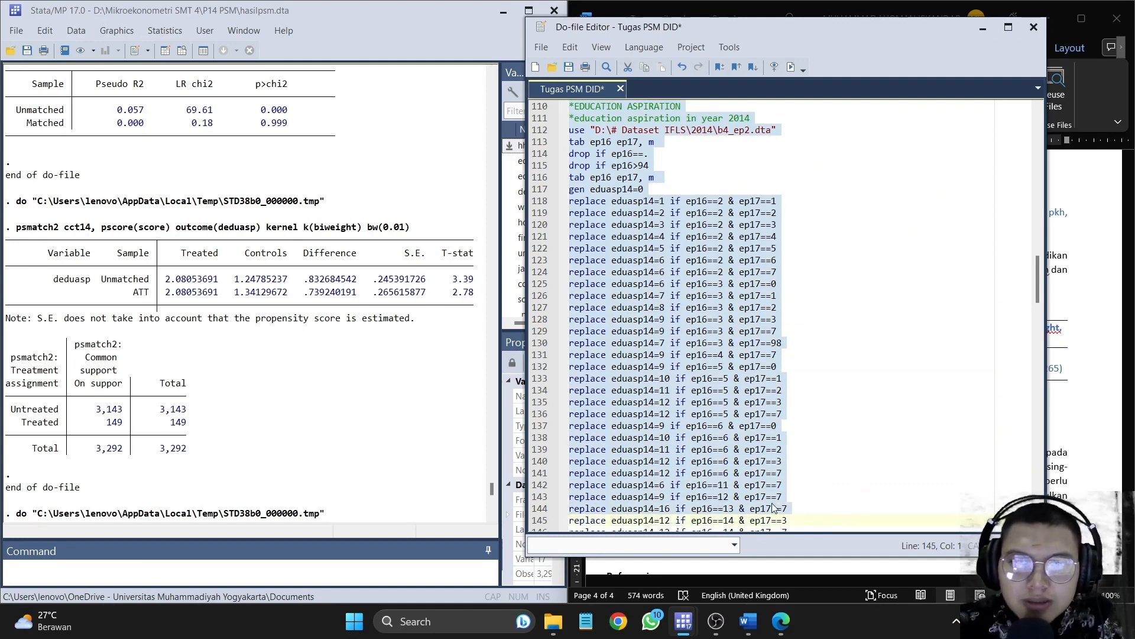
scroll(777, 477, "down", 9)
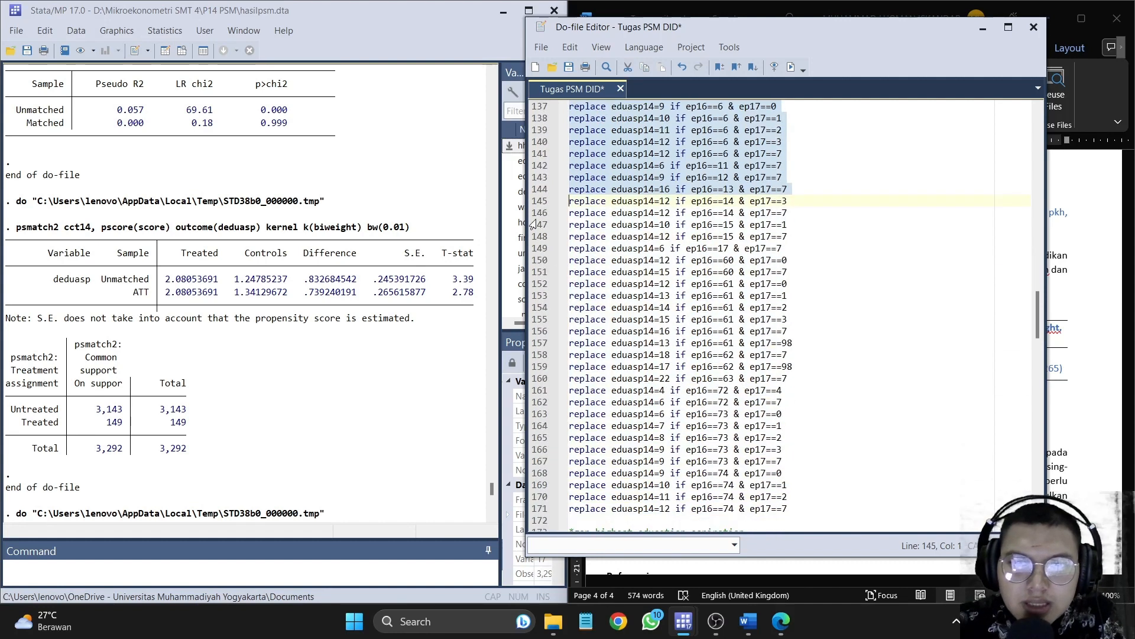
left_click_drag(537, 203, 751, 478)
scroll(705, 329, "down", 3)
scroll(710, 346, "up", 1)
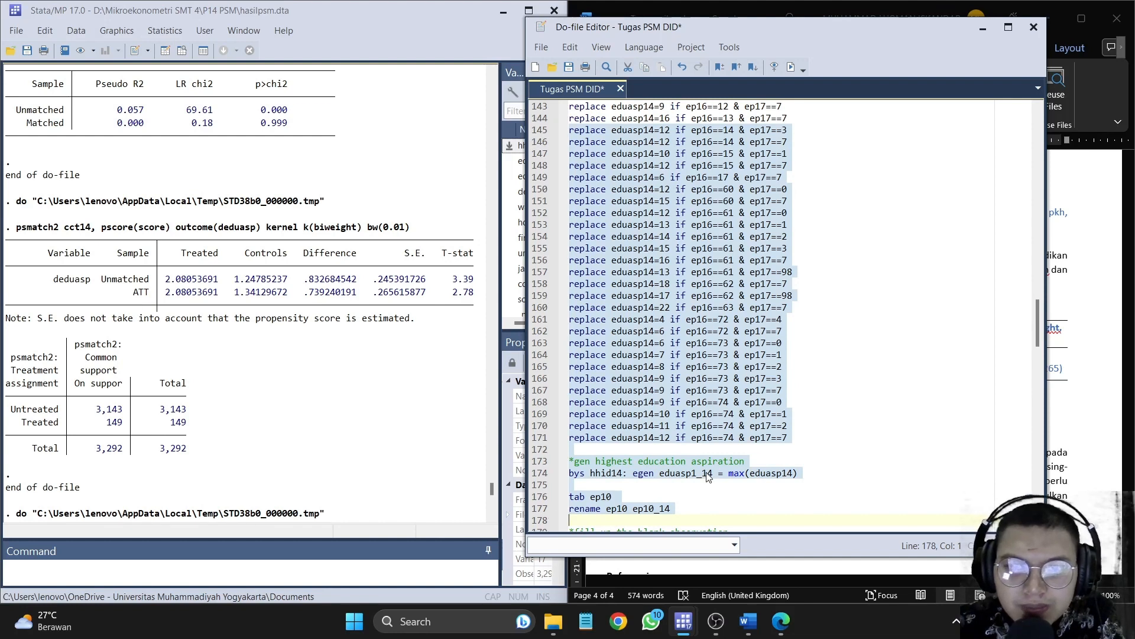
scroll(695, 516, "down", 9)
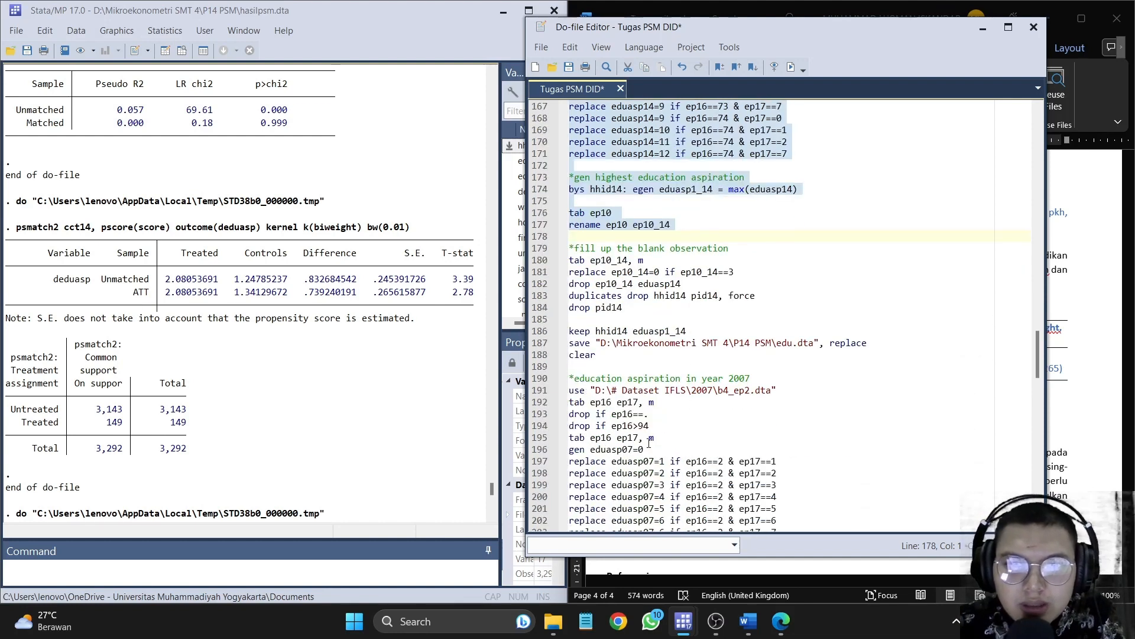
left_click_drag(545, 213, 697, 326)
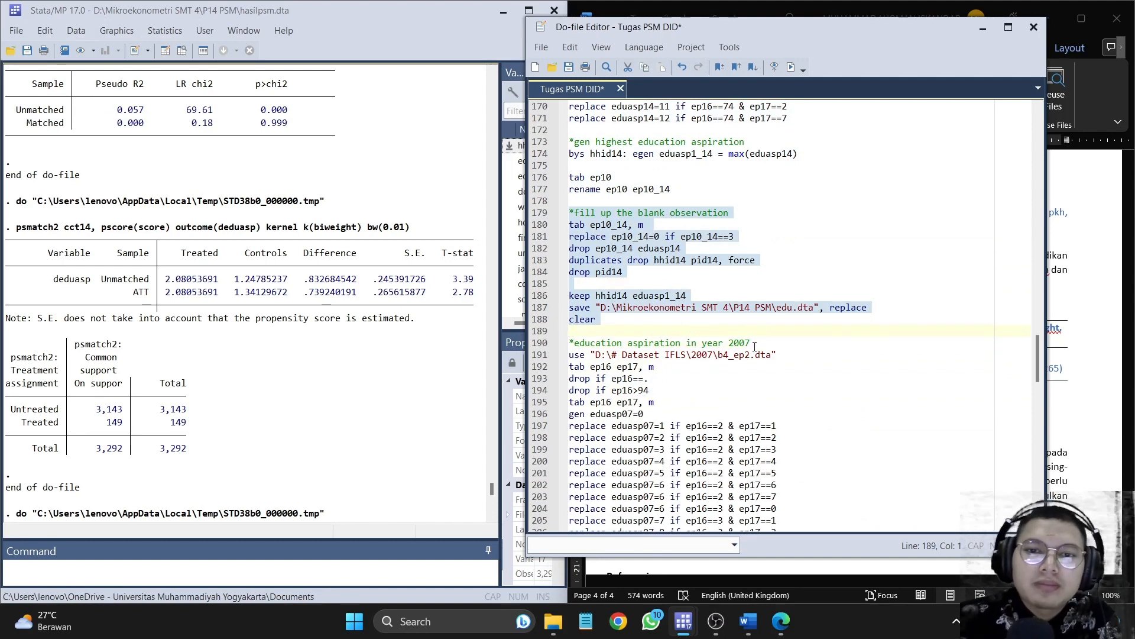
Step: Review the 2007 education aspiration code, from the eduasp07 recoding to the deduasp calculation saved in edu3.dta
scroll(754, 346, "down", 6)
left_click_drag(544, 129, 704, 488)
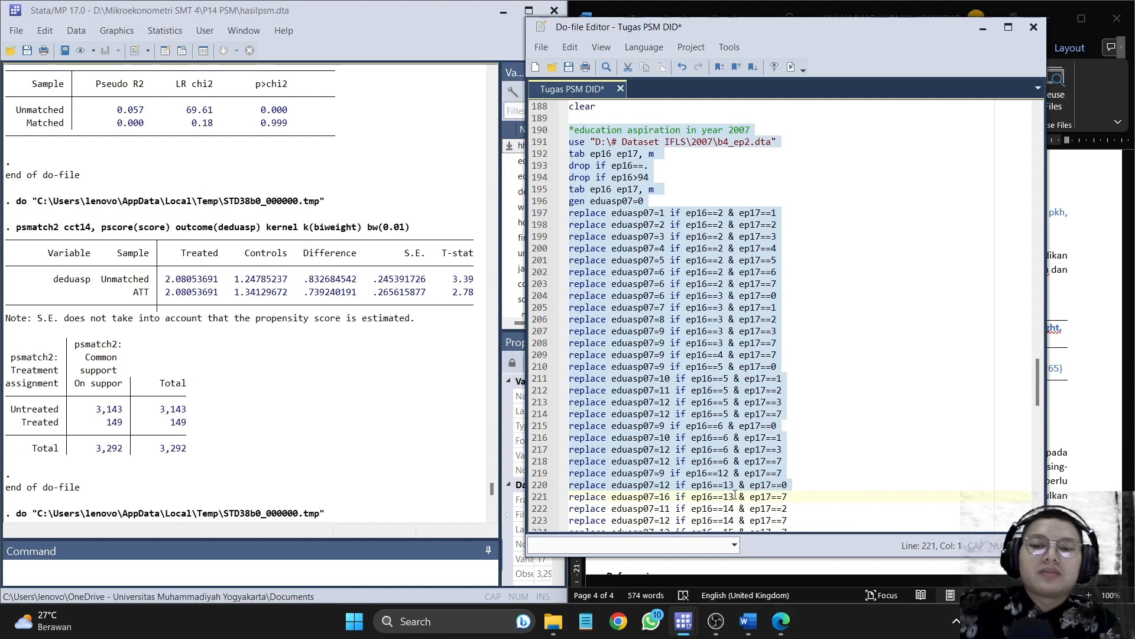
scroll(709, 426, "down", 8)
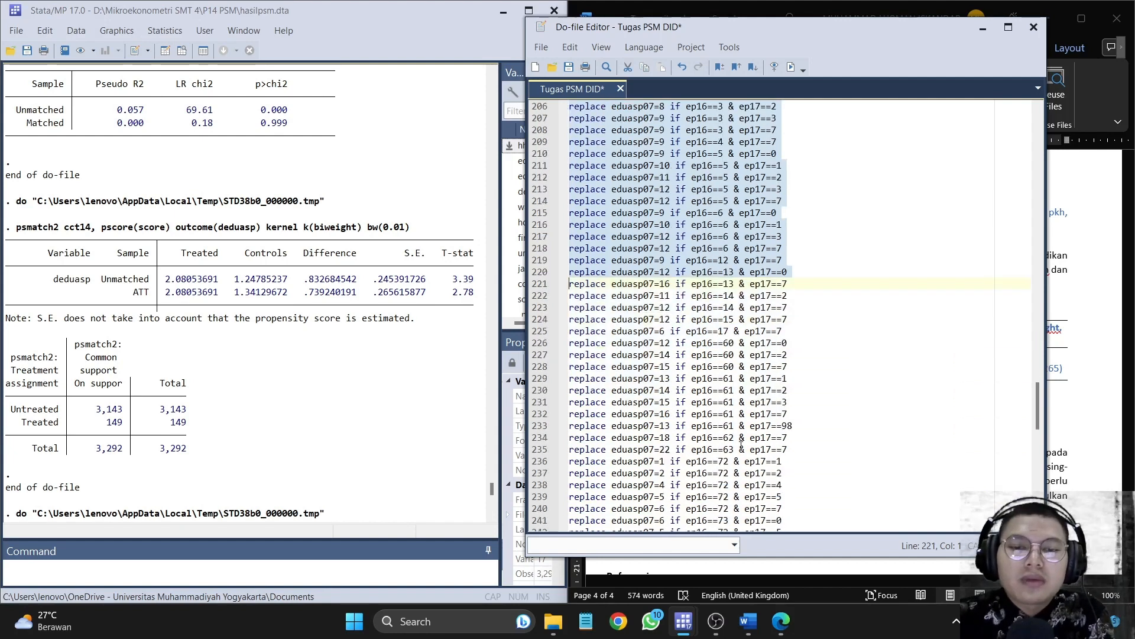
left_click_drag(546, 215, 625, 478)
scroll(606, 331, "down", 3)
scroll(623, 436, "up", 1)
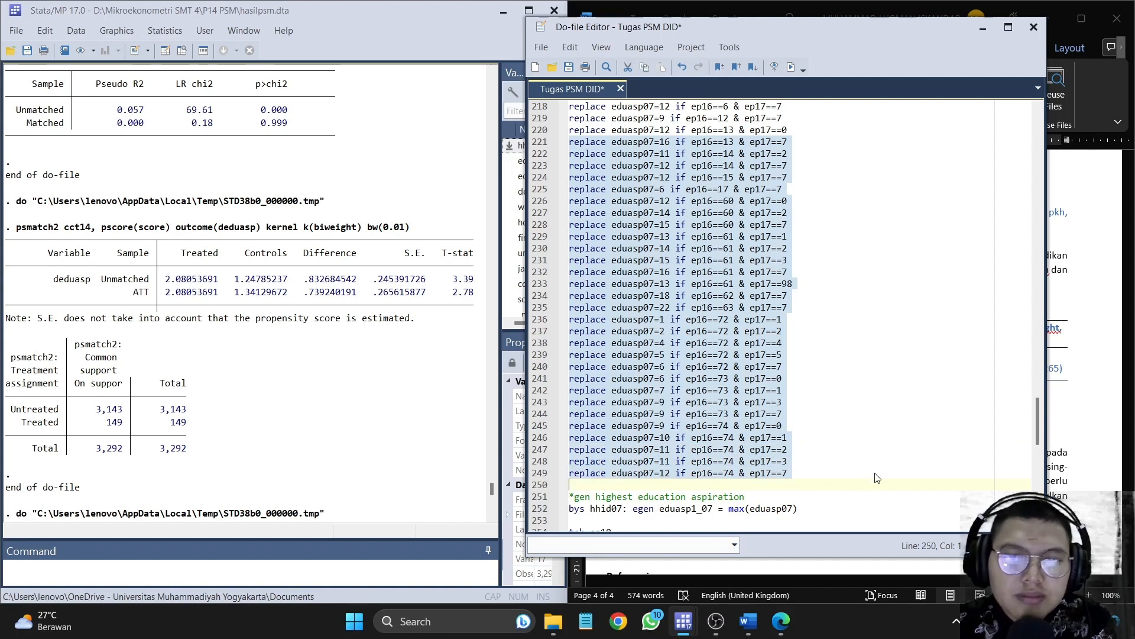
scroll(877, 478, "down", 9)
left_click_drag(537, 182, 739, 457)
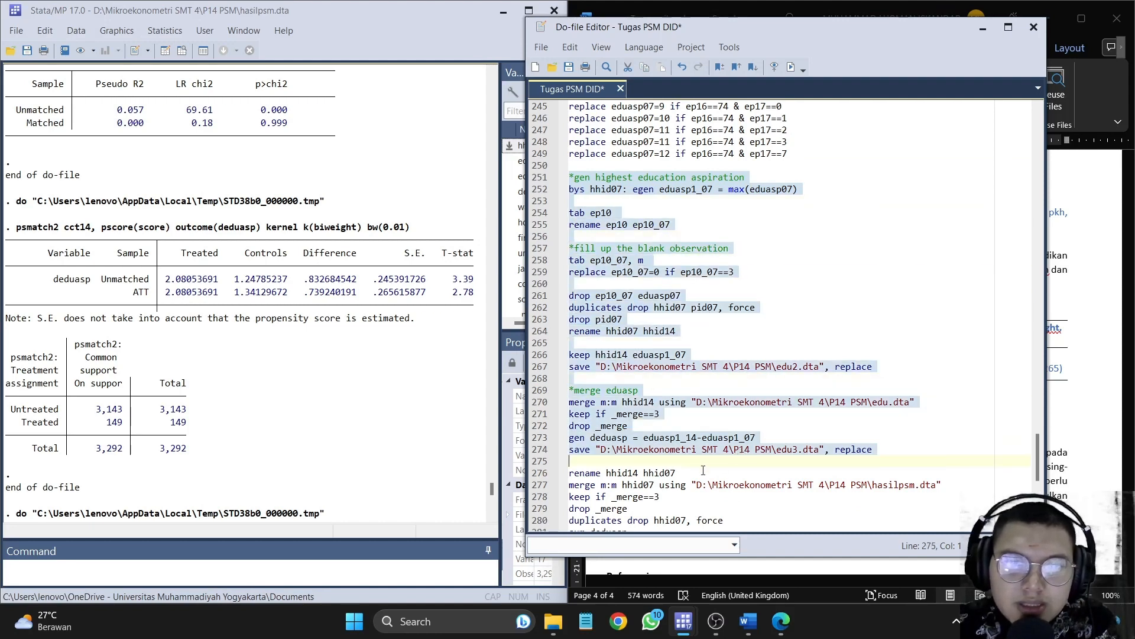
Step: Review the merge into hasilpsm.dta and the summary, propensity score and matching commands through the kernel biweight block
scroll(632, 472, "down", 7)
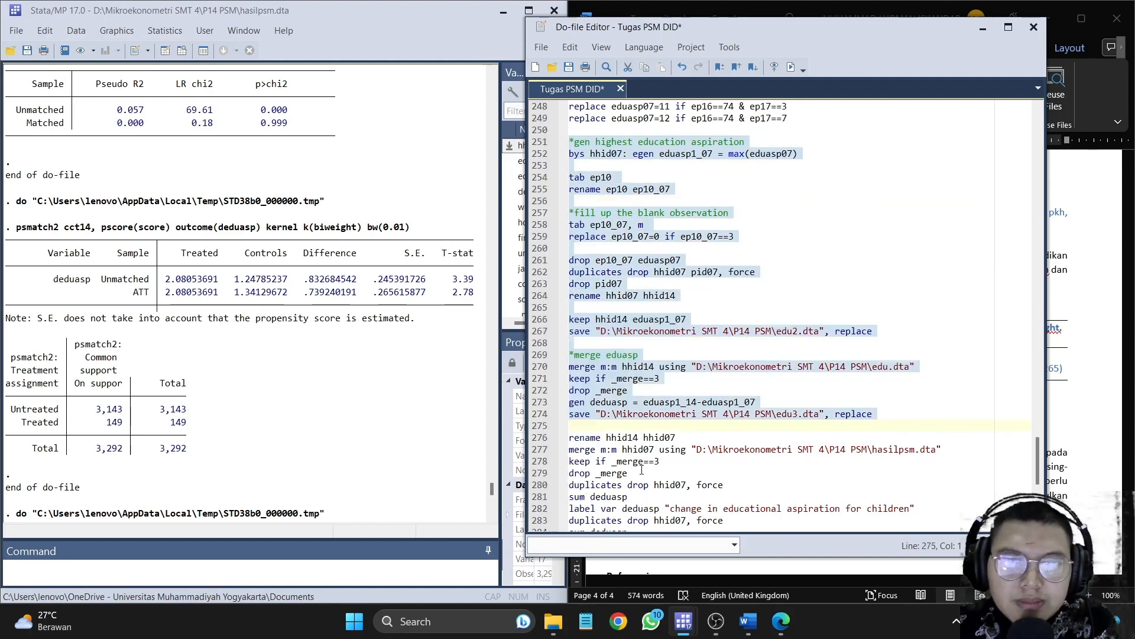
left_click_drag(536, 229, 715, 321)
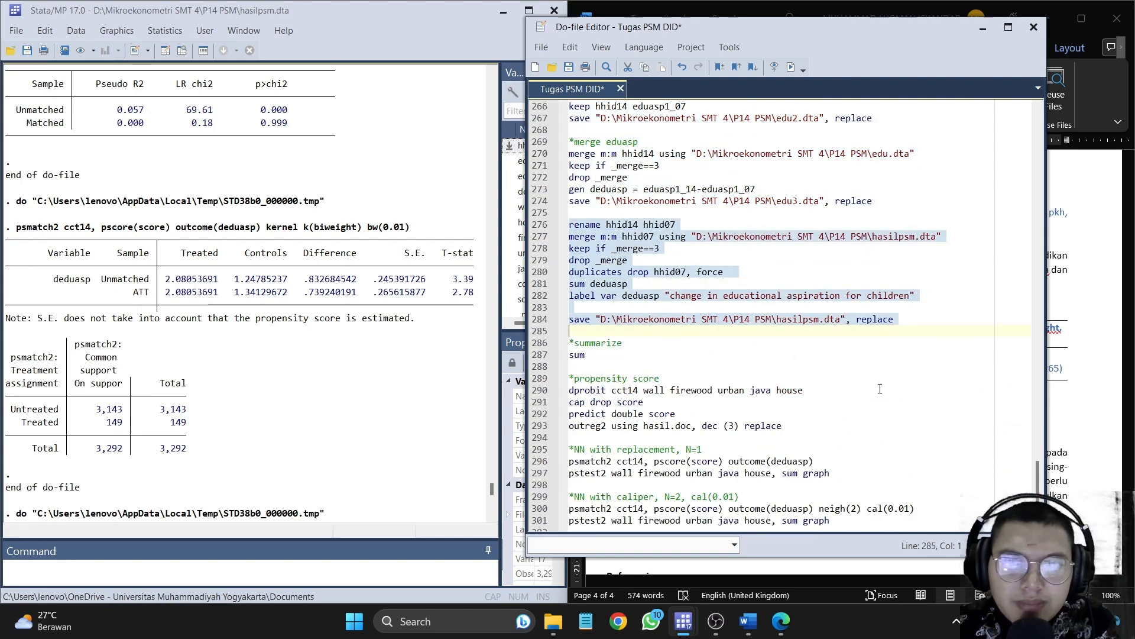
scroll(879, 389, "down", 3)
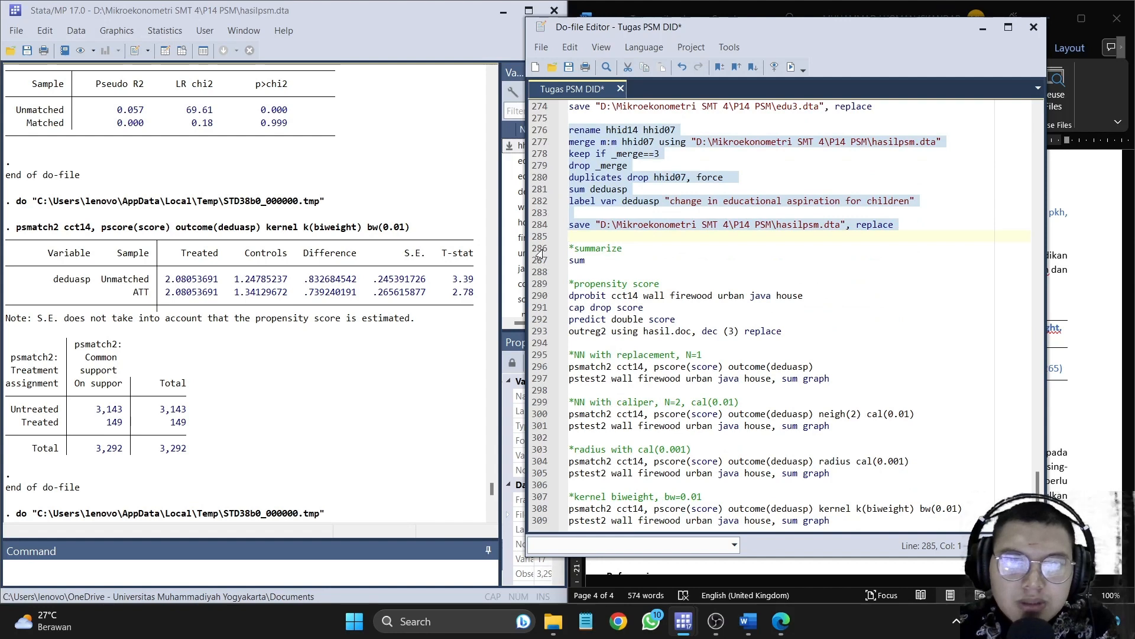
left_click_drag(540, 253, 924, 526)
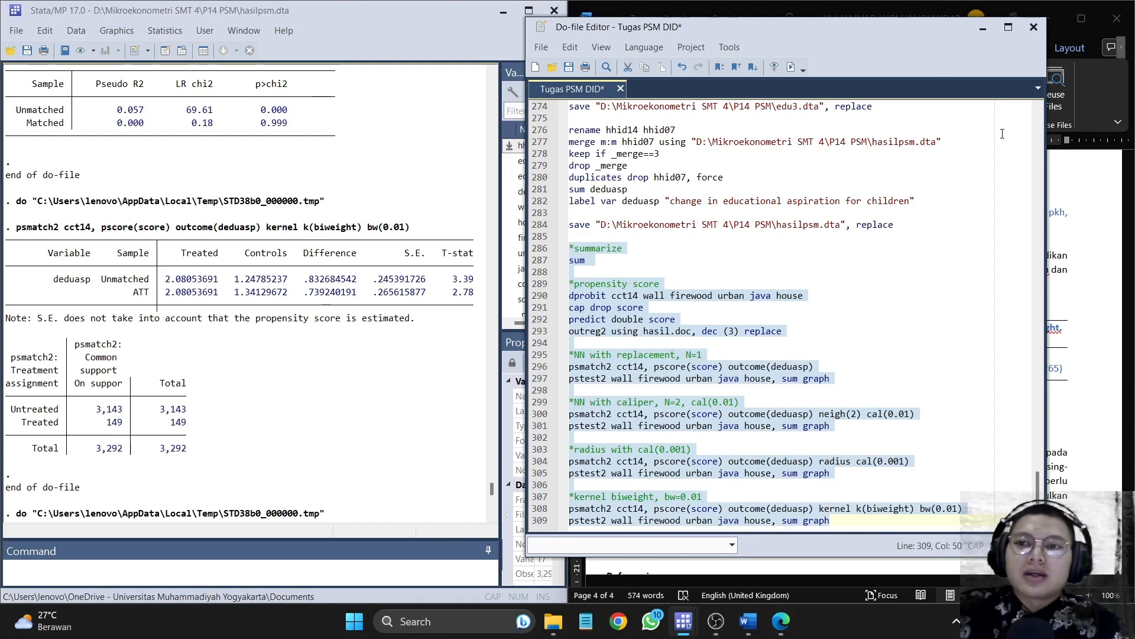
Step: Switch back to the answer key in Word and examine its closing contact line and the journal reference under Referensi
left_click(757, 16)
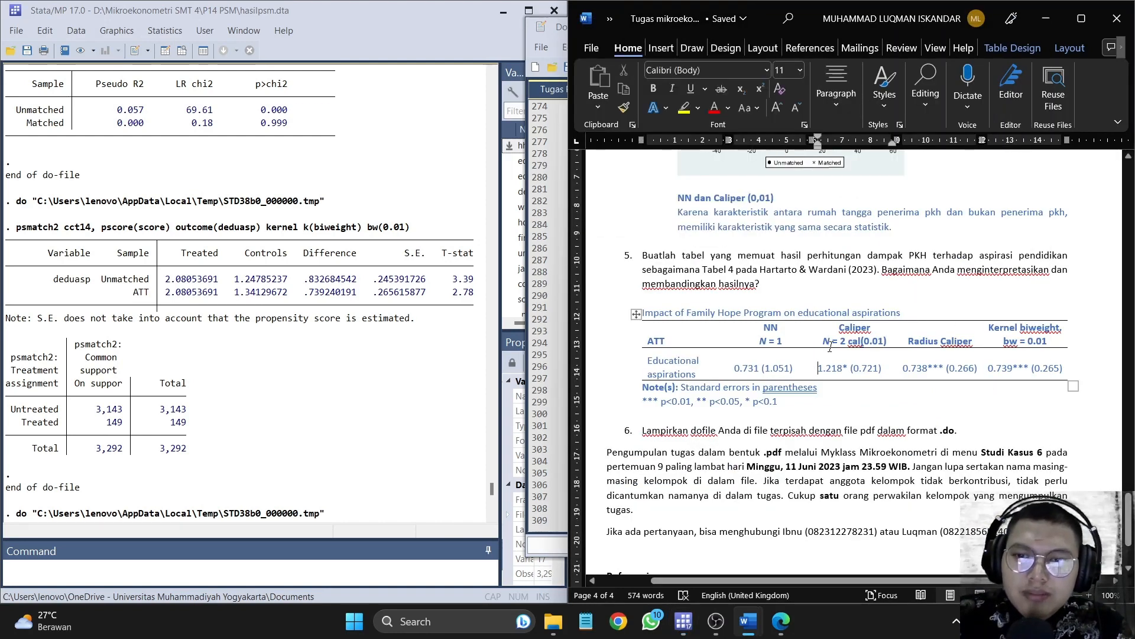
scroll(890, 397, "down", 3)
left_click_drag(608, 430, 1022, 430)
scroll(632, 464, "down", 1)
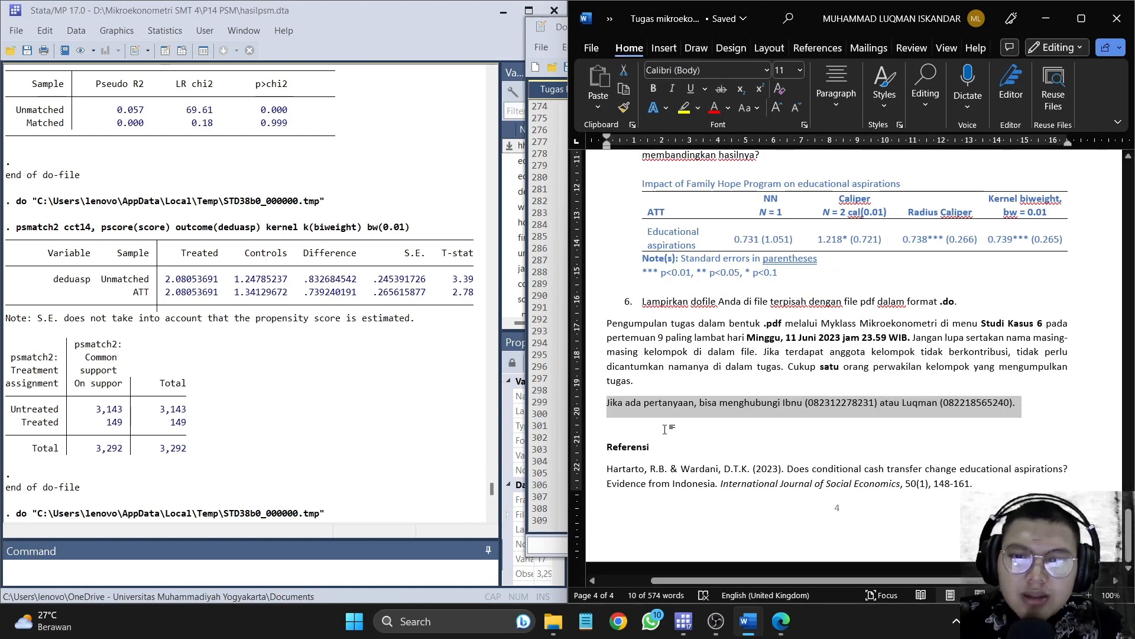
left_click_drag(607, 469, 970, 488)
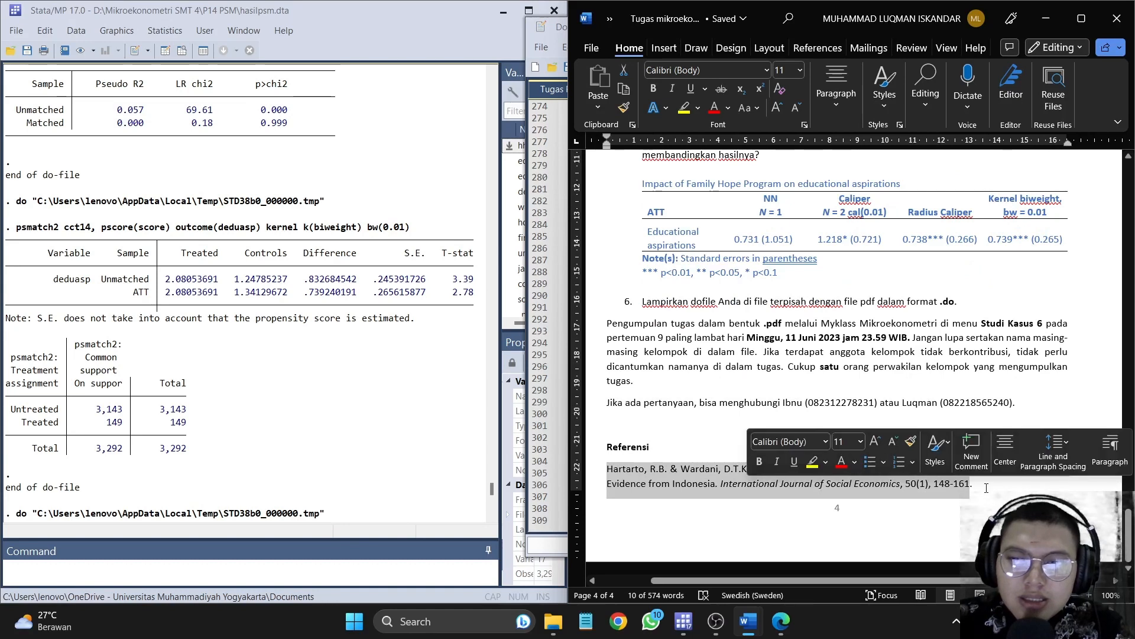
left_click(964, 490)
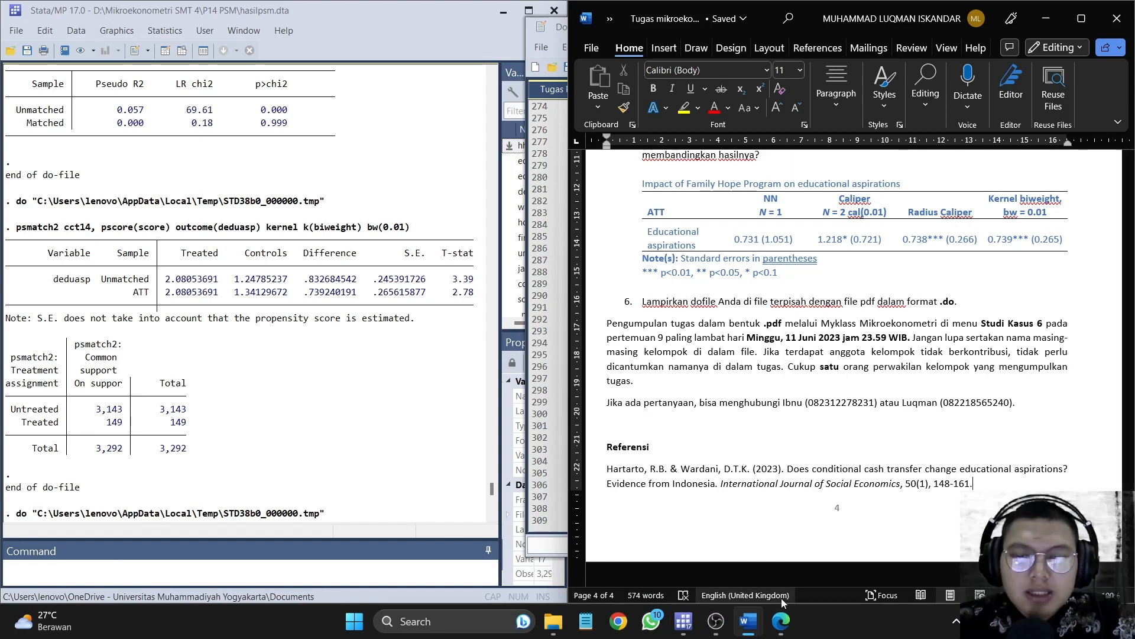
Step: Maximize the answer key window and return to the assignment title on the first page
mouse_move(683, 623)
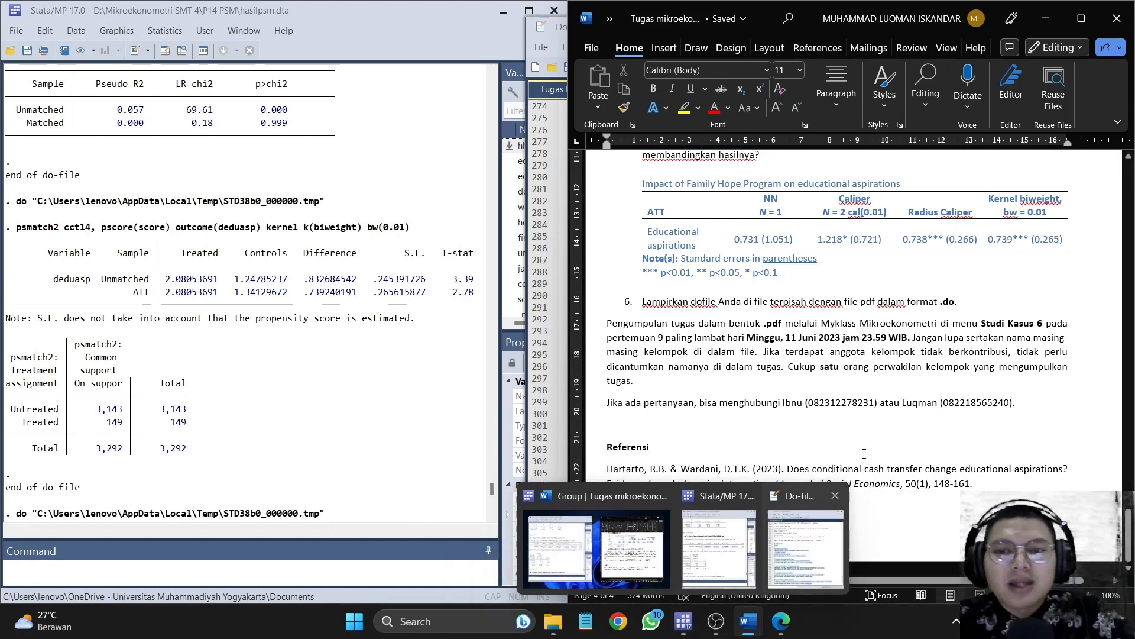
left_click(1081, 19)
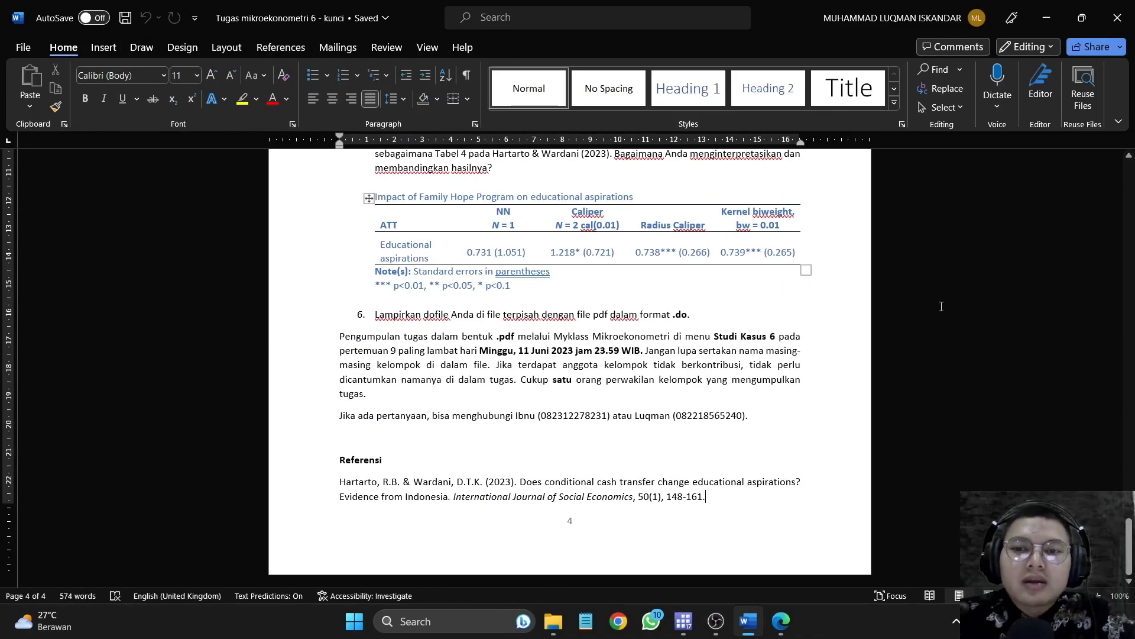
scroll(941, 306, "up", 14)
left_click_drag(1129, 435, 1128, 187)
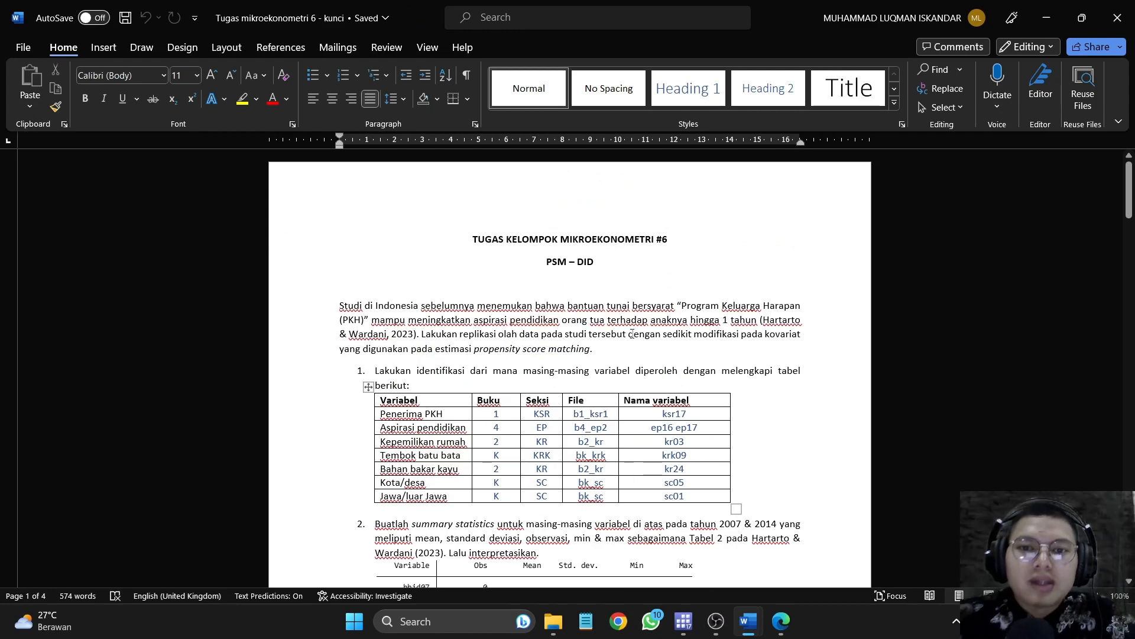
left_click(716, 628)
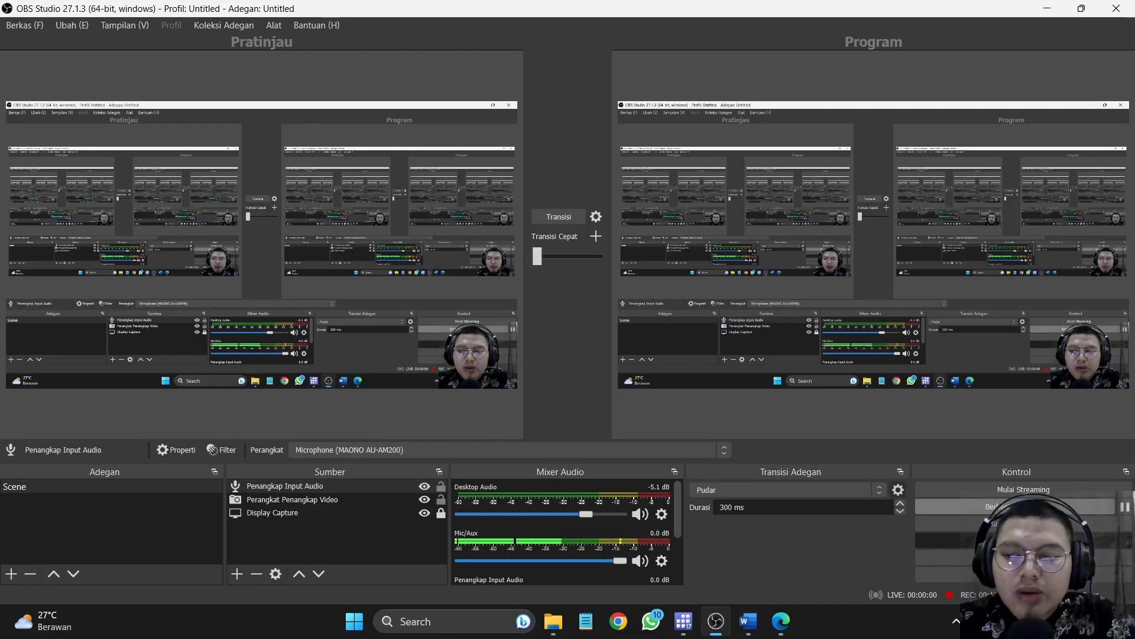